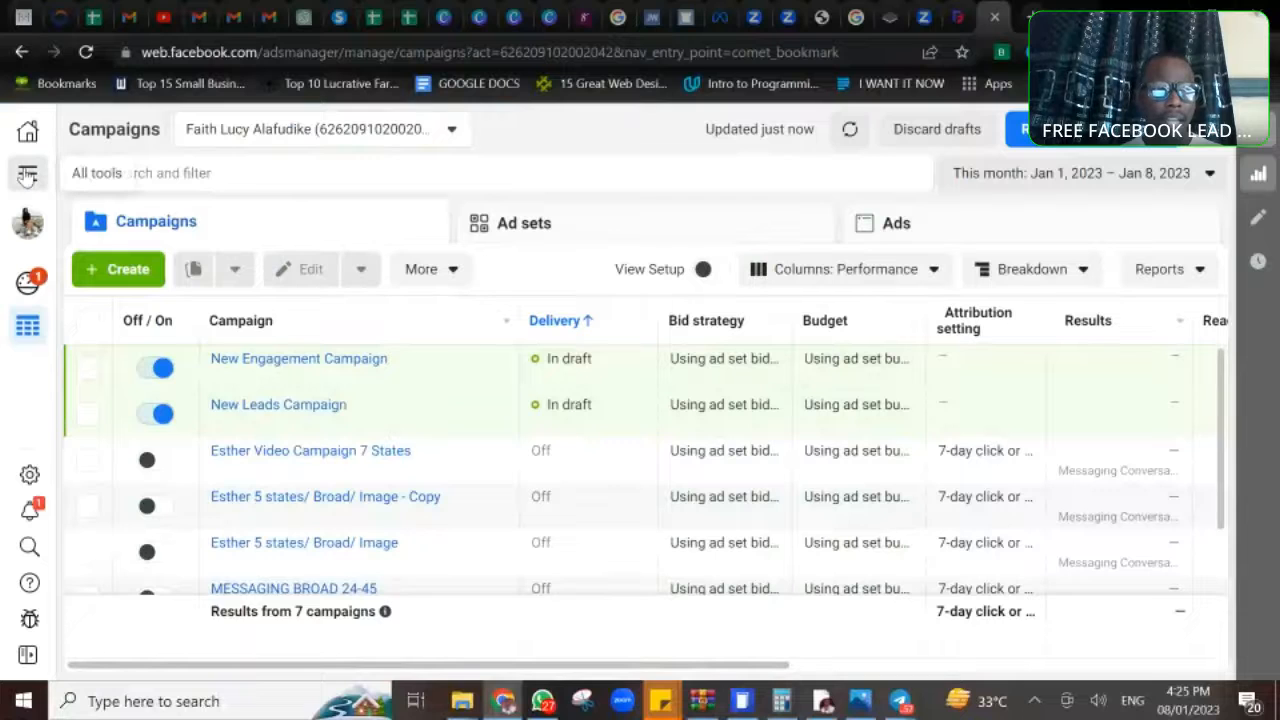
- Open the ad account settings and review the contact information, ad account roles and payment settings of the current ad account
left_click(27, 176)
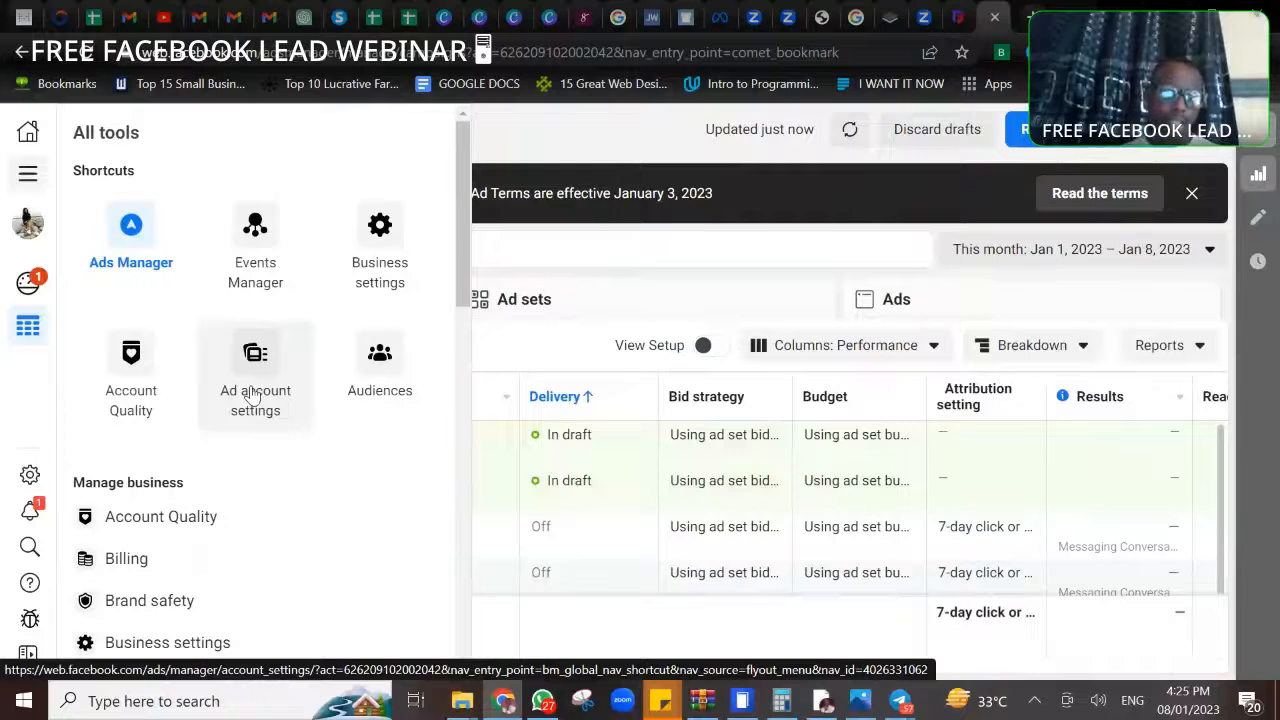
left_click(253, 396)
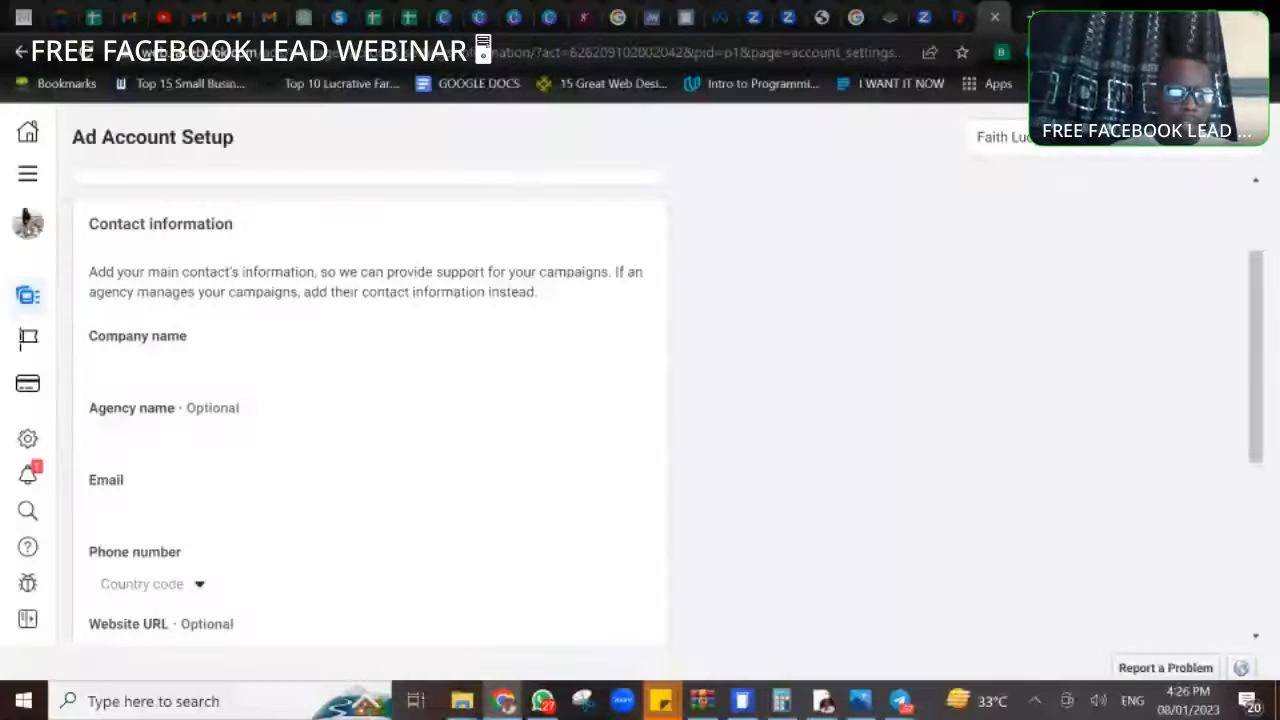
scroll(369, 400, "down", 4)
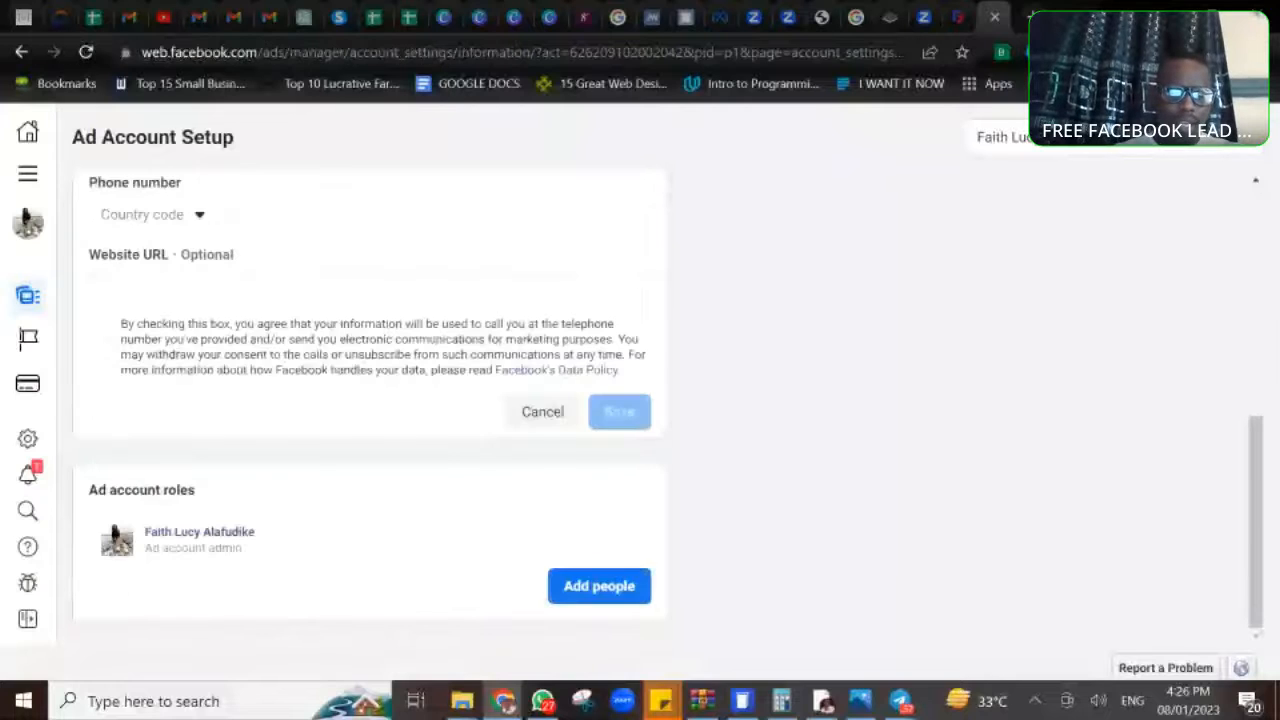
scroll(415, 309, "up", 5)
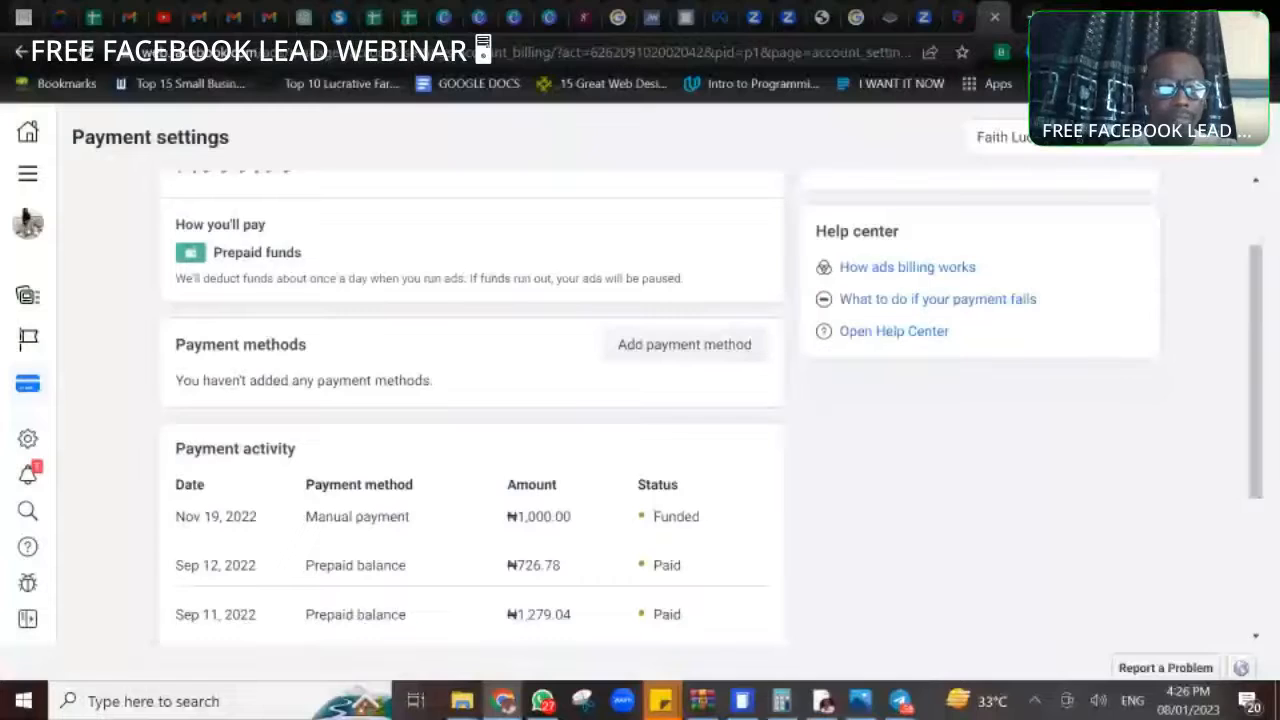
scroll(640, 408, "up", 1)
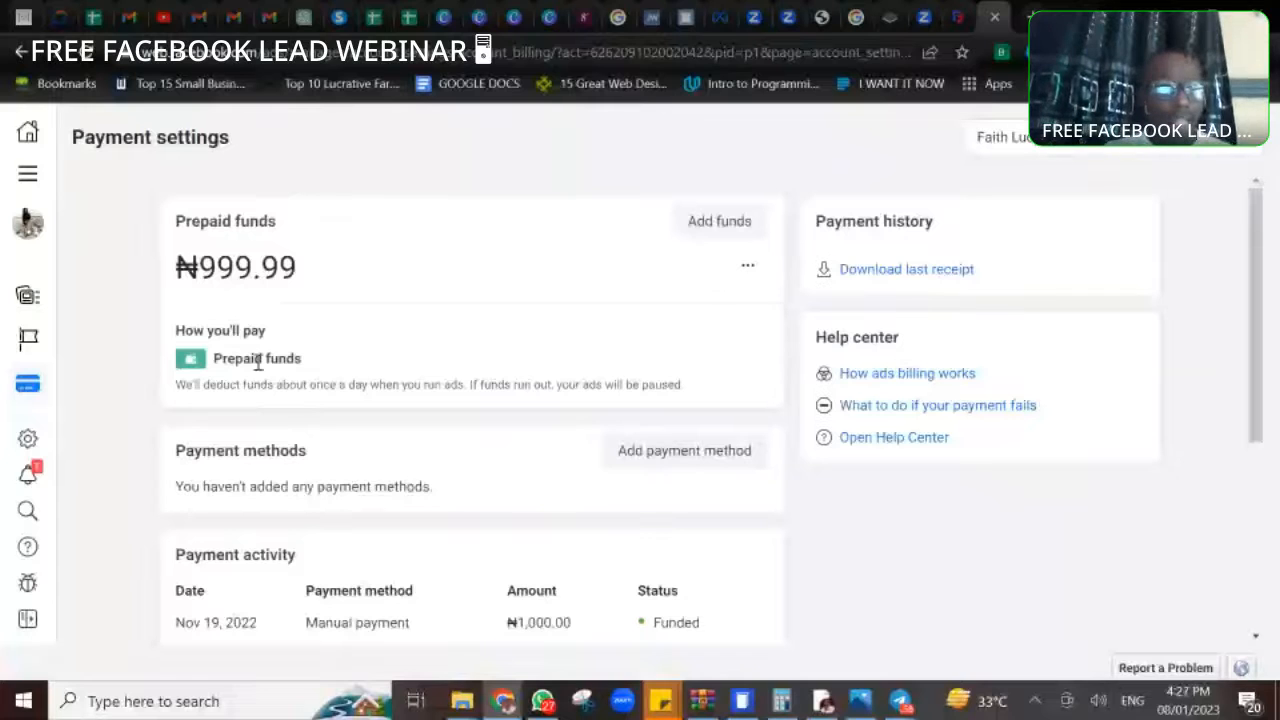
- View the business and personal accounts available for switching in the ad account settings
mouse_move(48, 188)
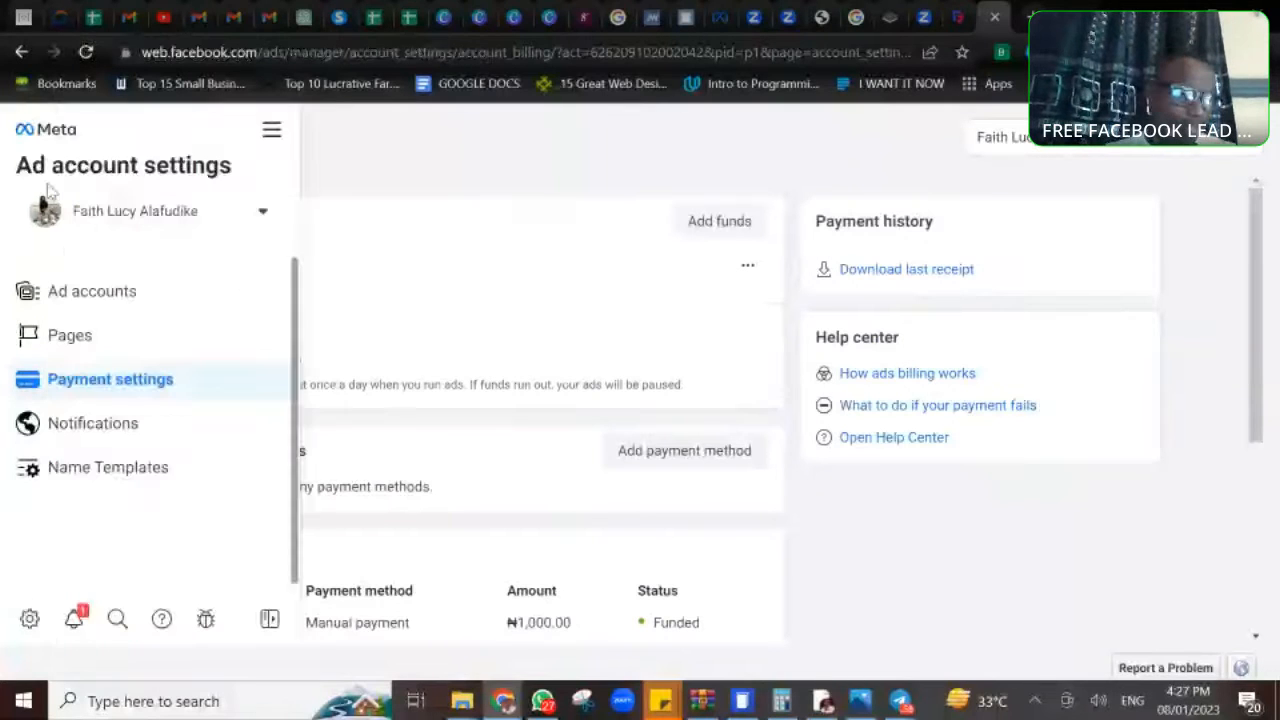
left_click(263, 212)
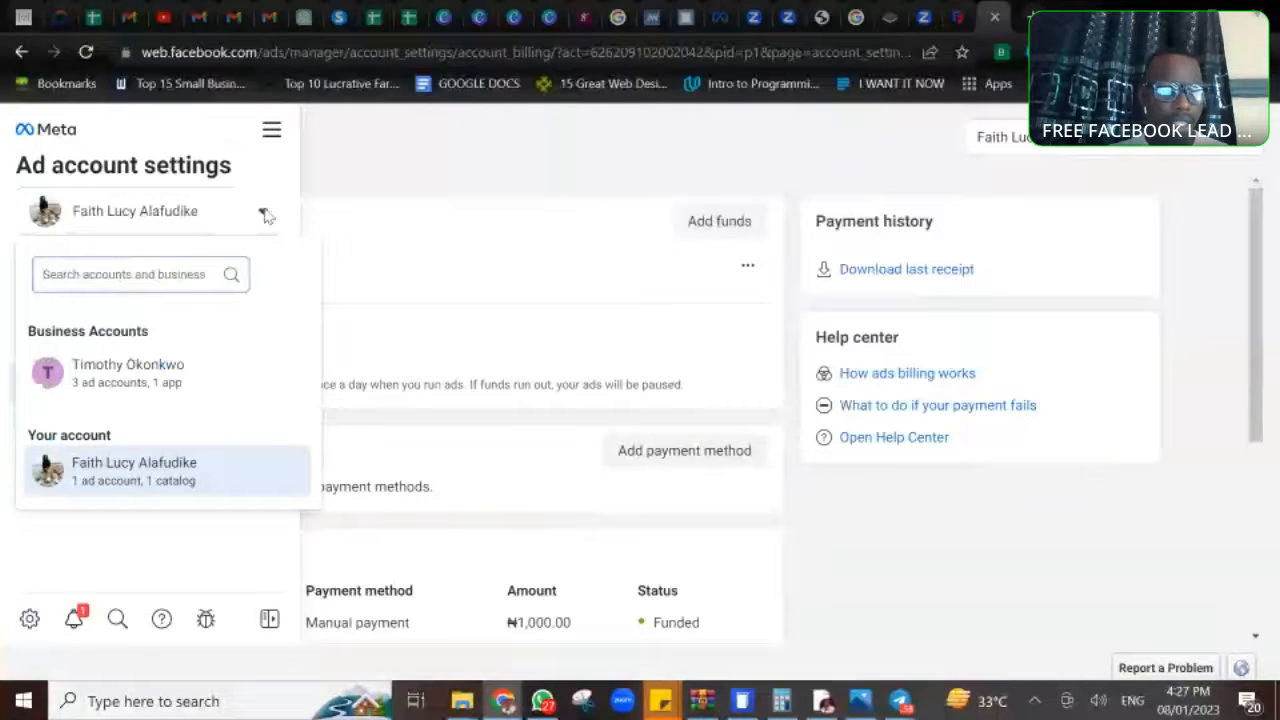
left_click(557, 106)
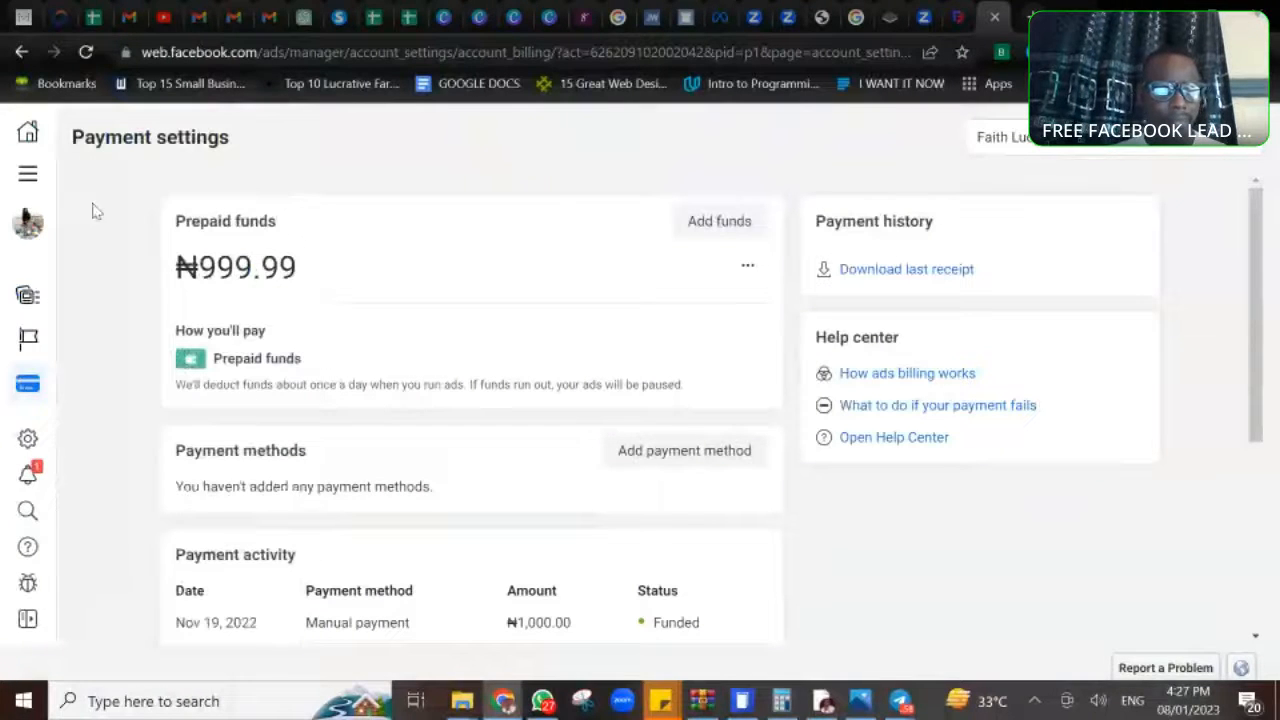
- Return to Ads Manager and switch from the personal ad account to the business-owned "Business Ad services" ad account
left_click(30, 173)
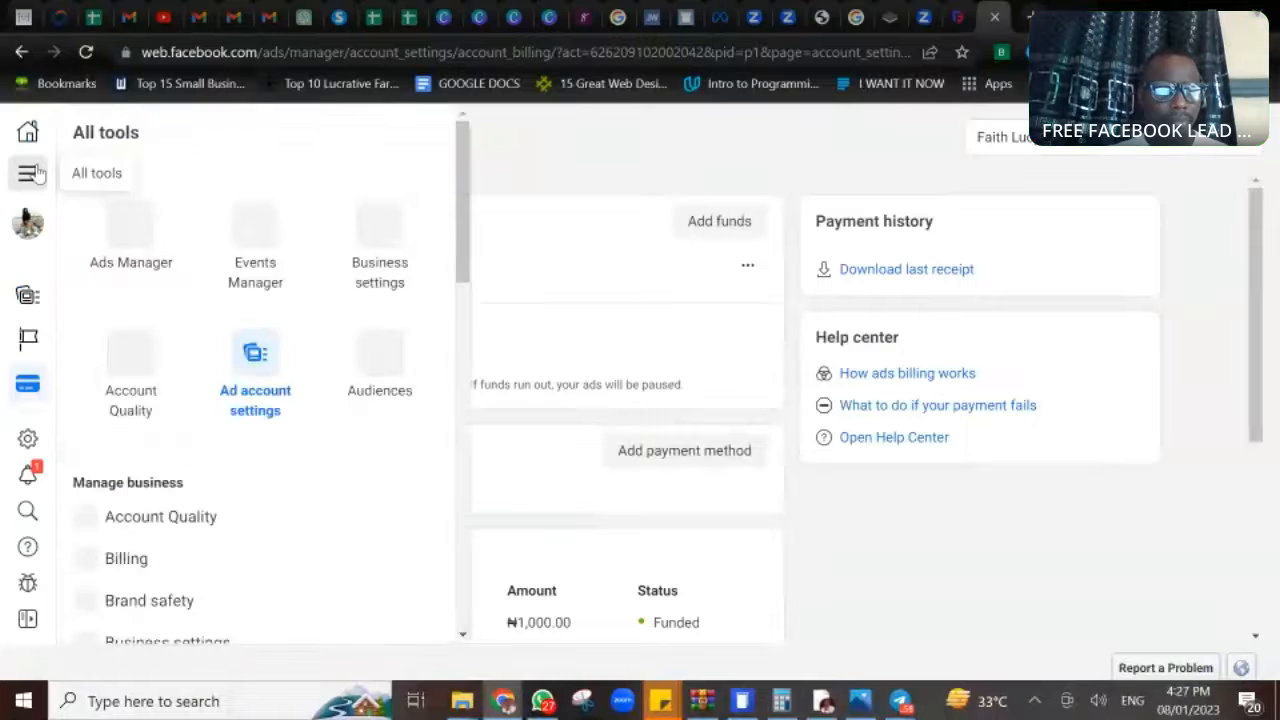
left_click(140, 234)
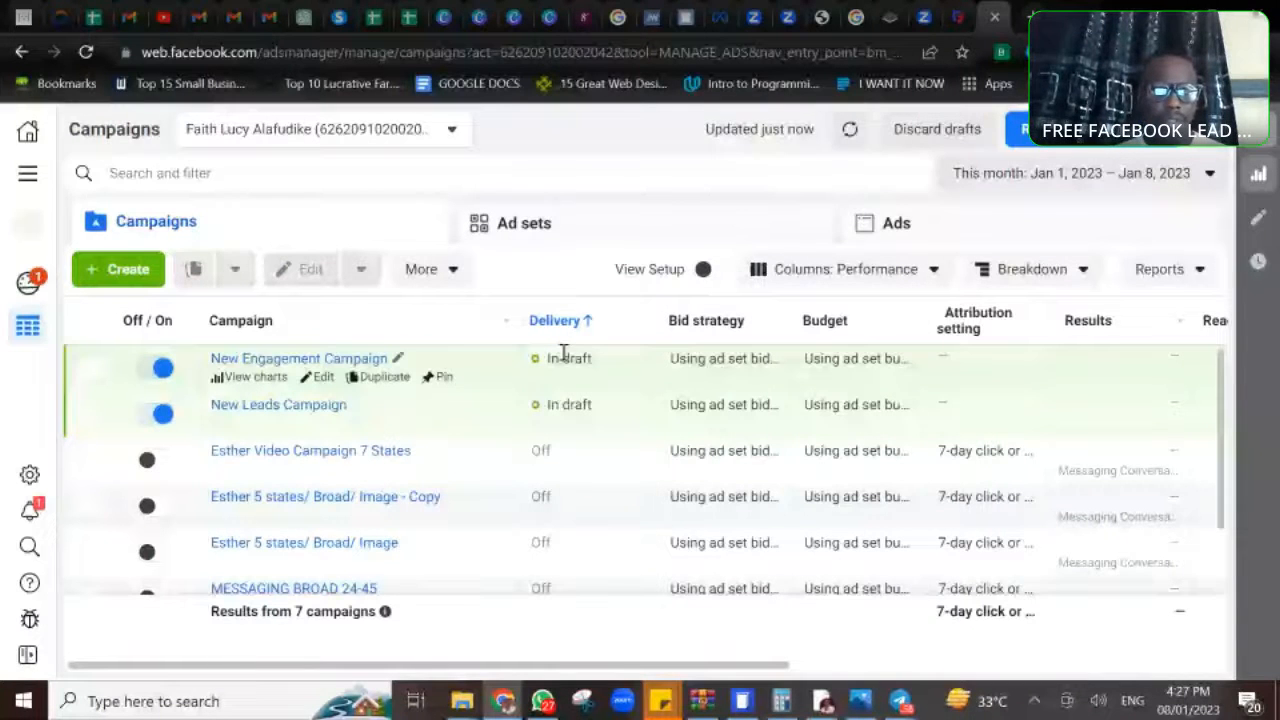
left_click(451, 131)
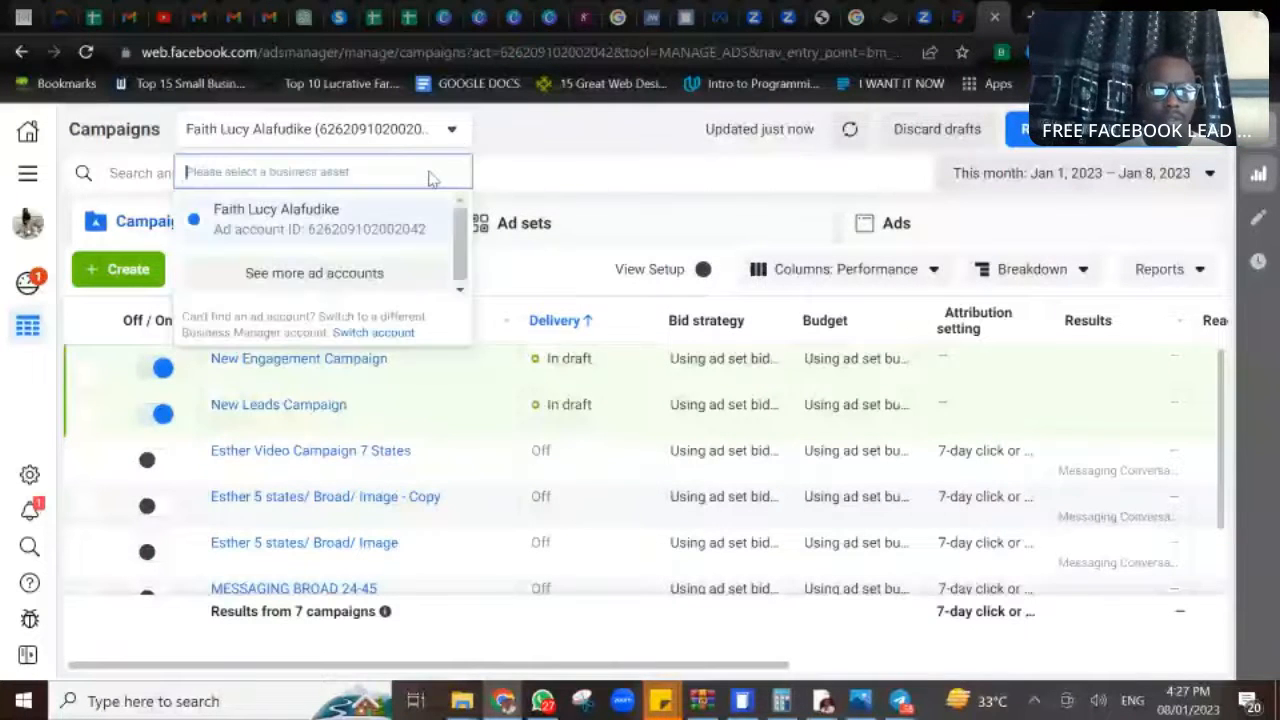
left_click(314, 273)
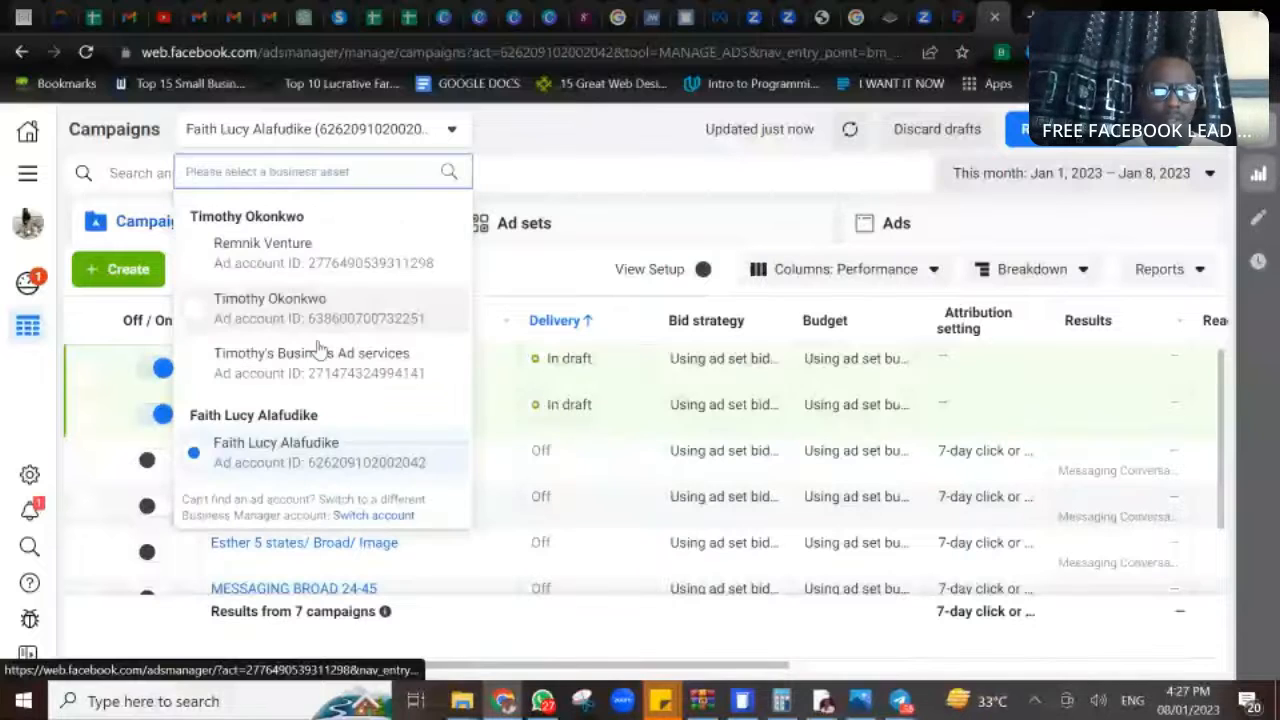
left_click(318, 376)
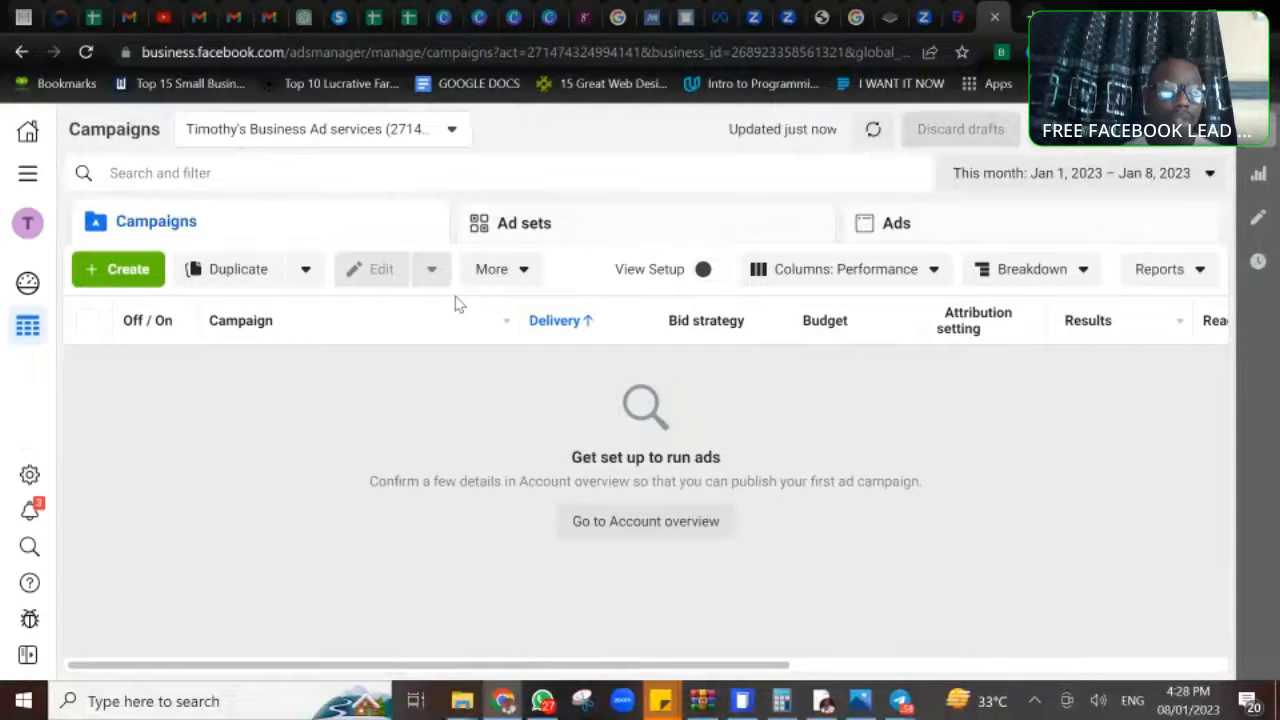
- Open the payment settings of the business ad account through its ad account settings
left_click(28, 177)
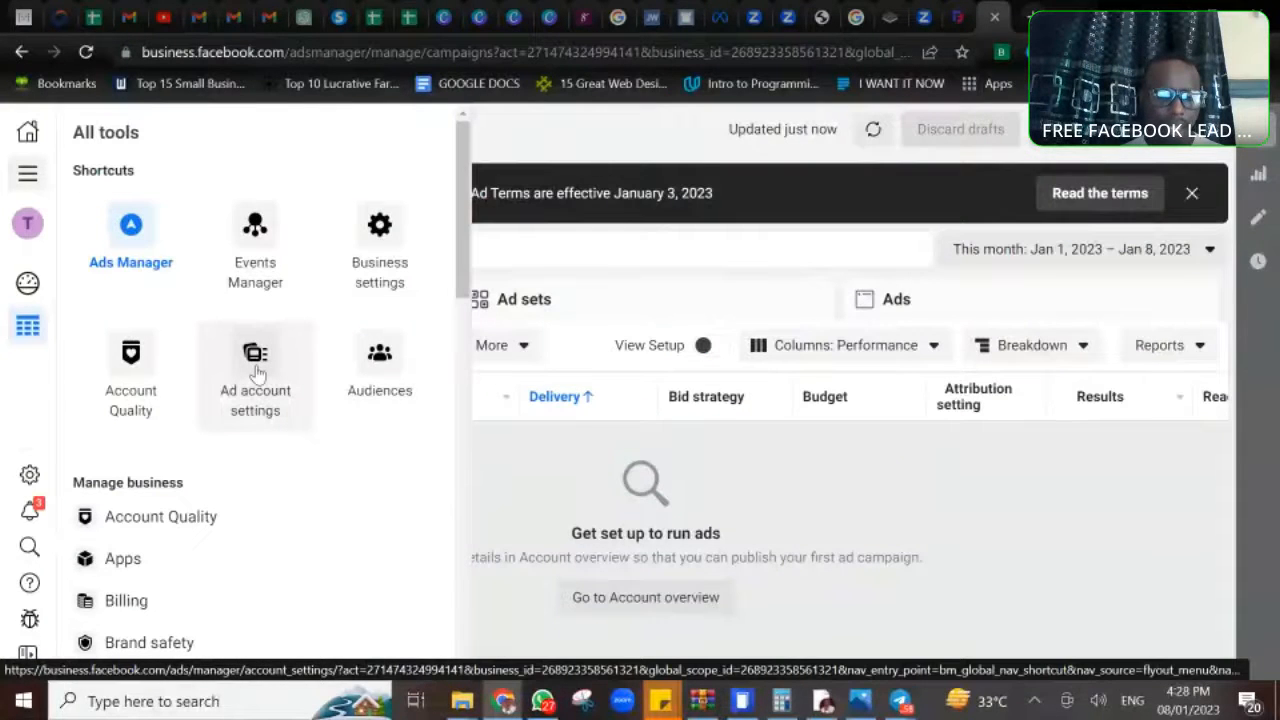
left_click(258, 372)
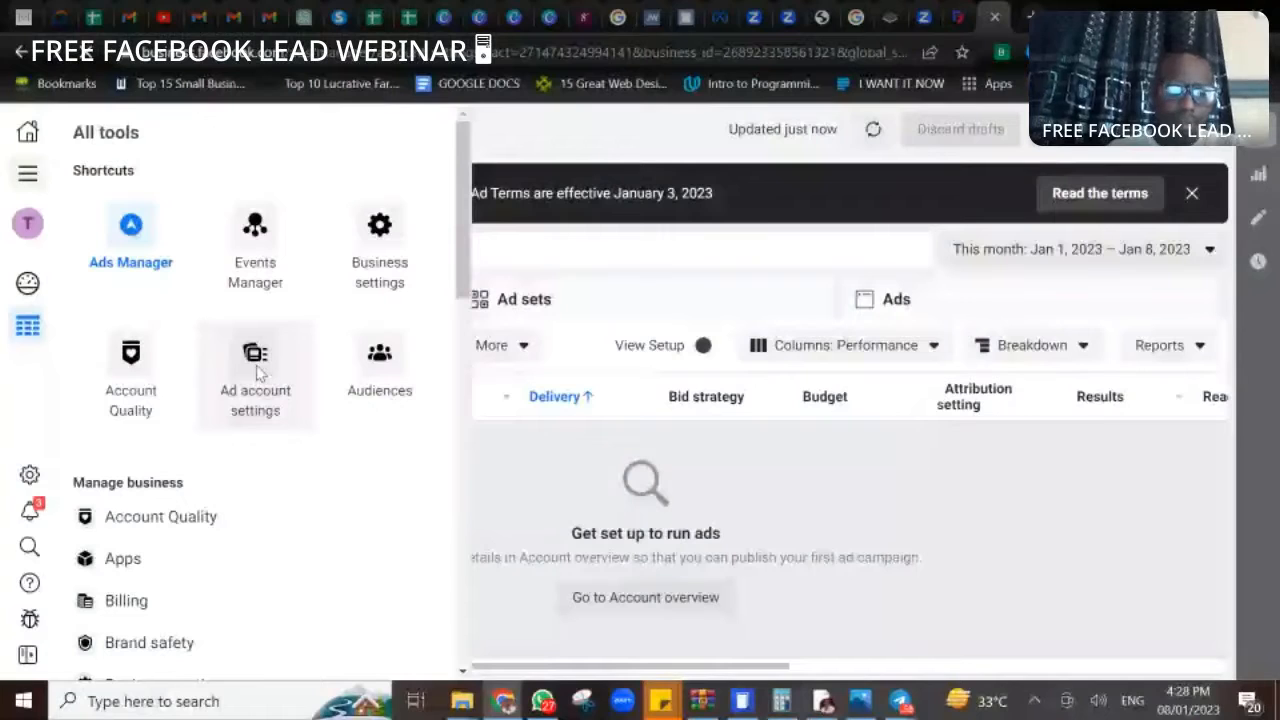
left_click(257, 372)
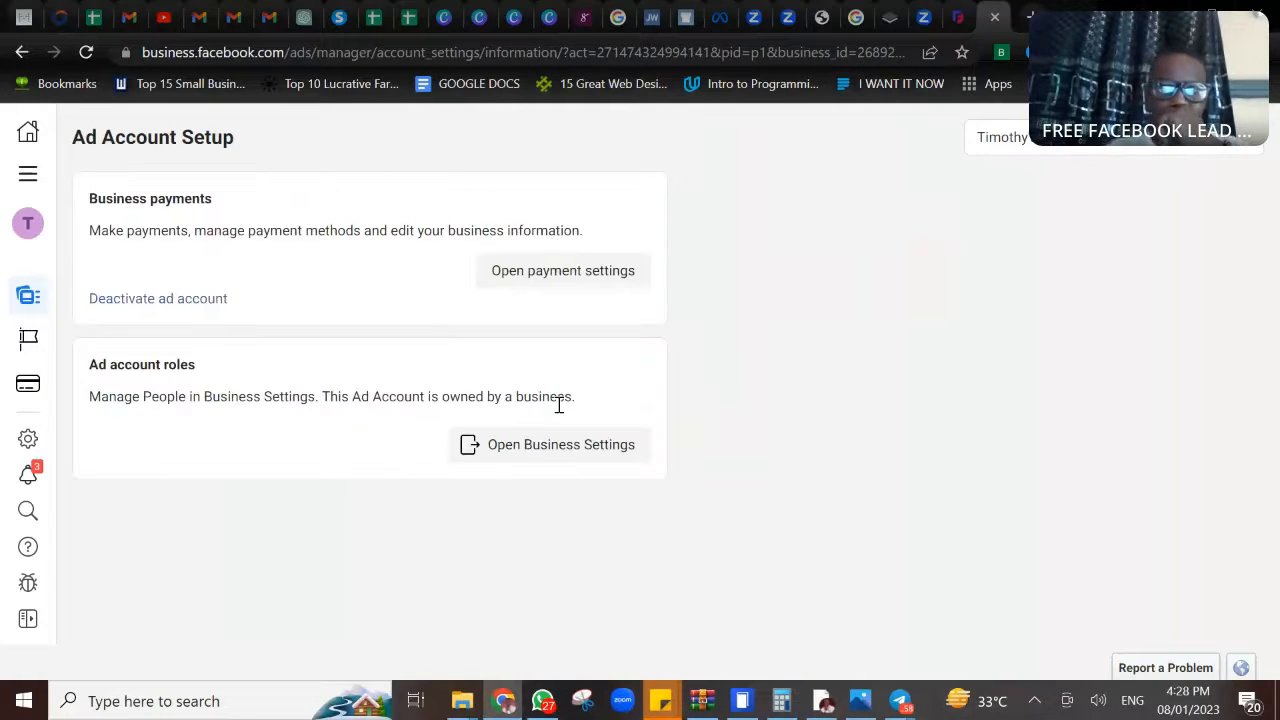
left_click(568, 272)
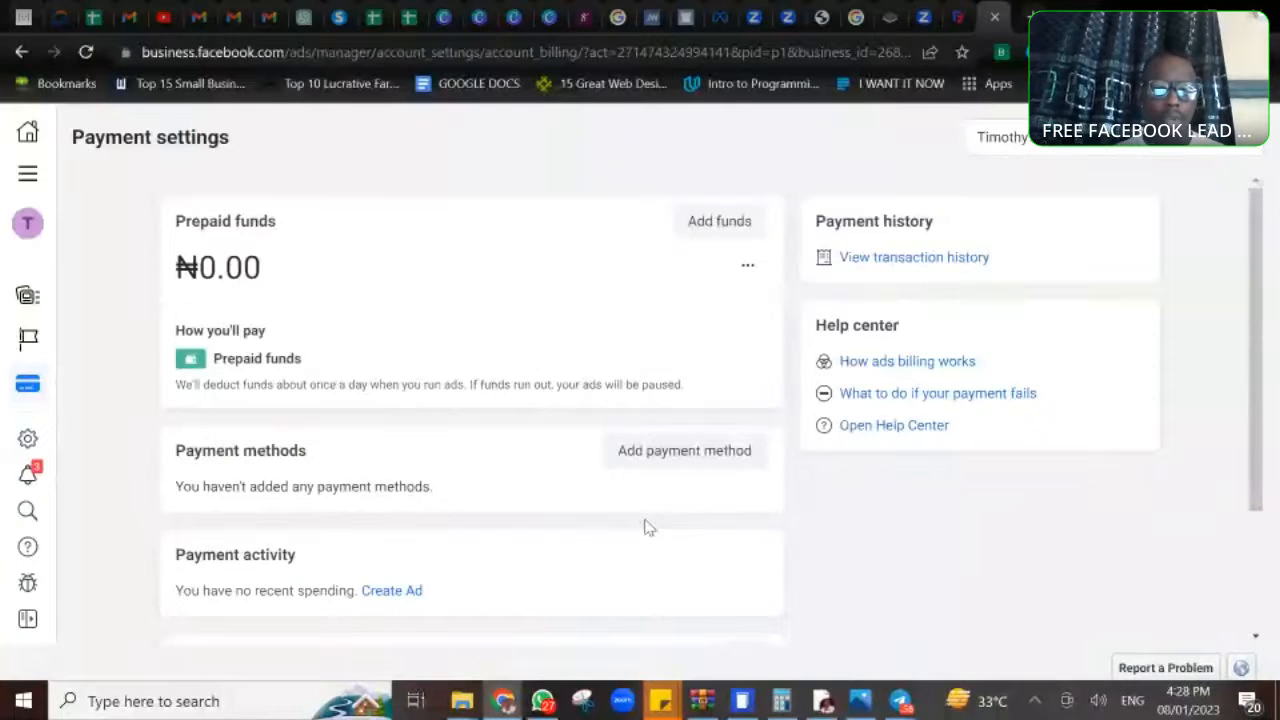
- Start adding a debit or credit card as payment method, checking the webinar group chat in WhatsApp before continuing to the card form
left_click(688, 451)
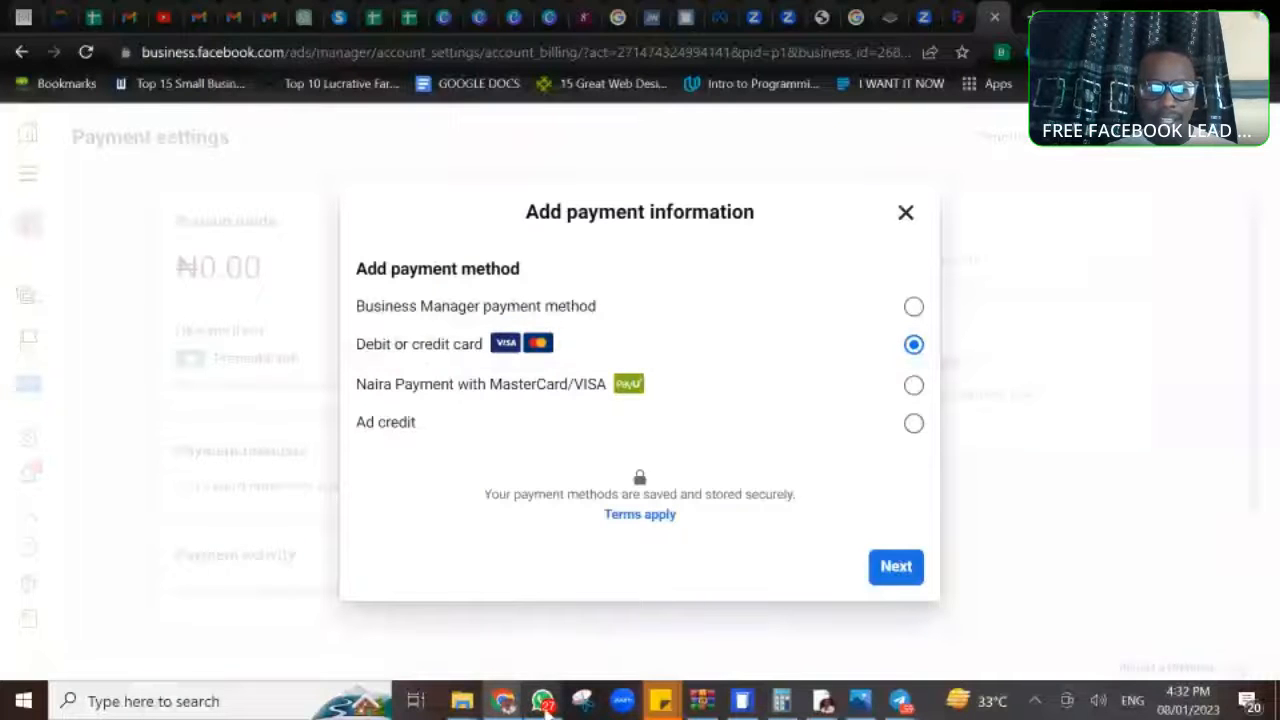
left_click(542, 701)
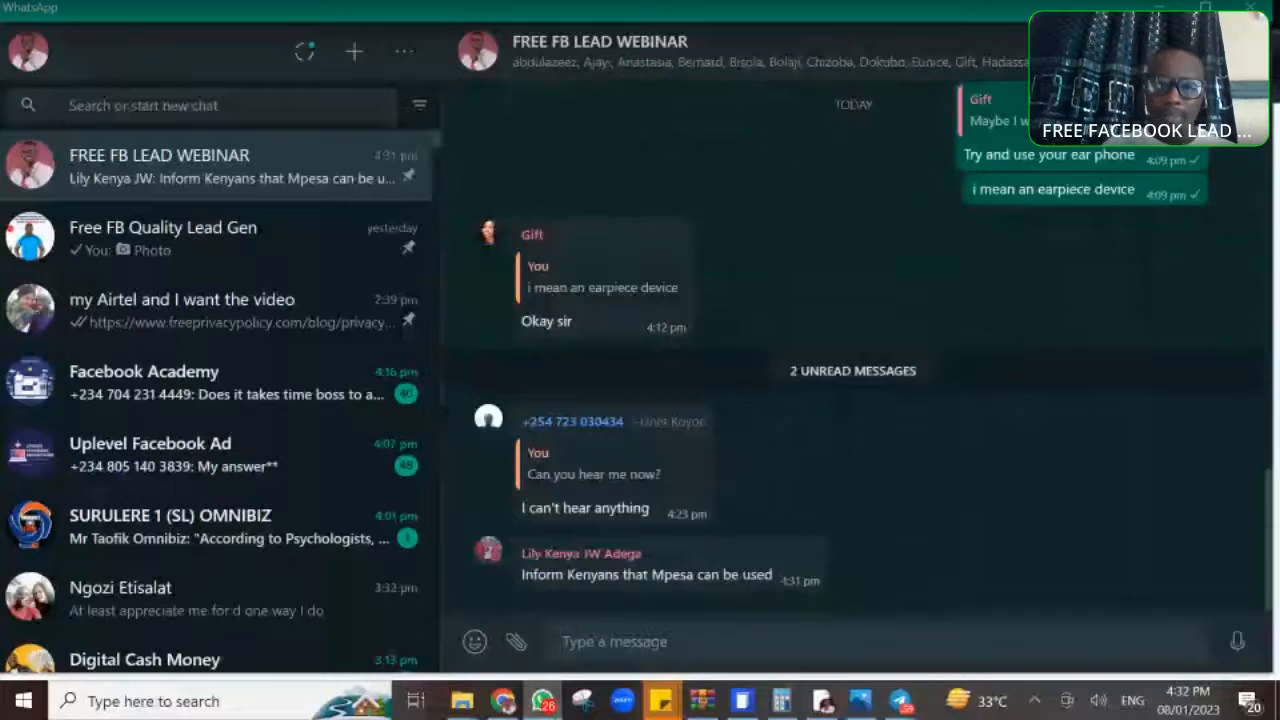
left_click(541, 704)
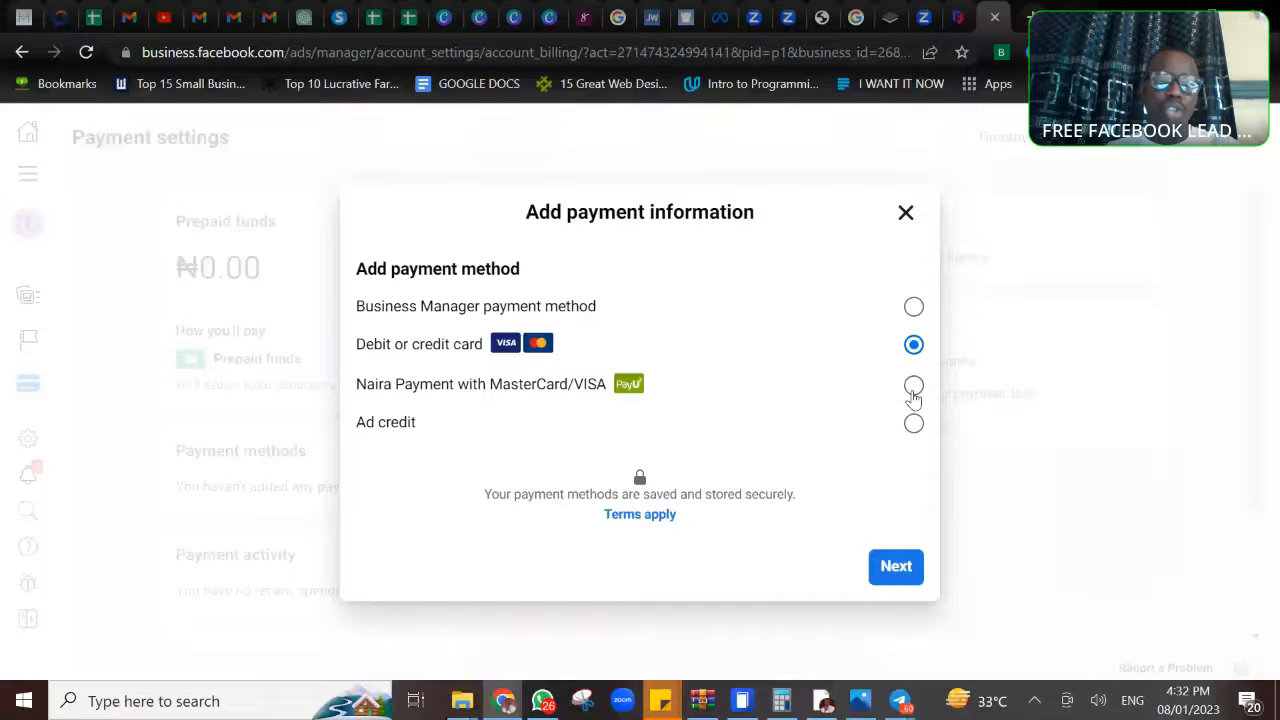
left_click(896, 567)
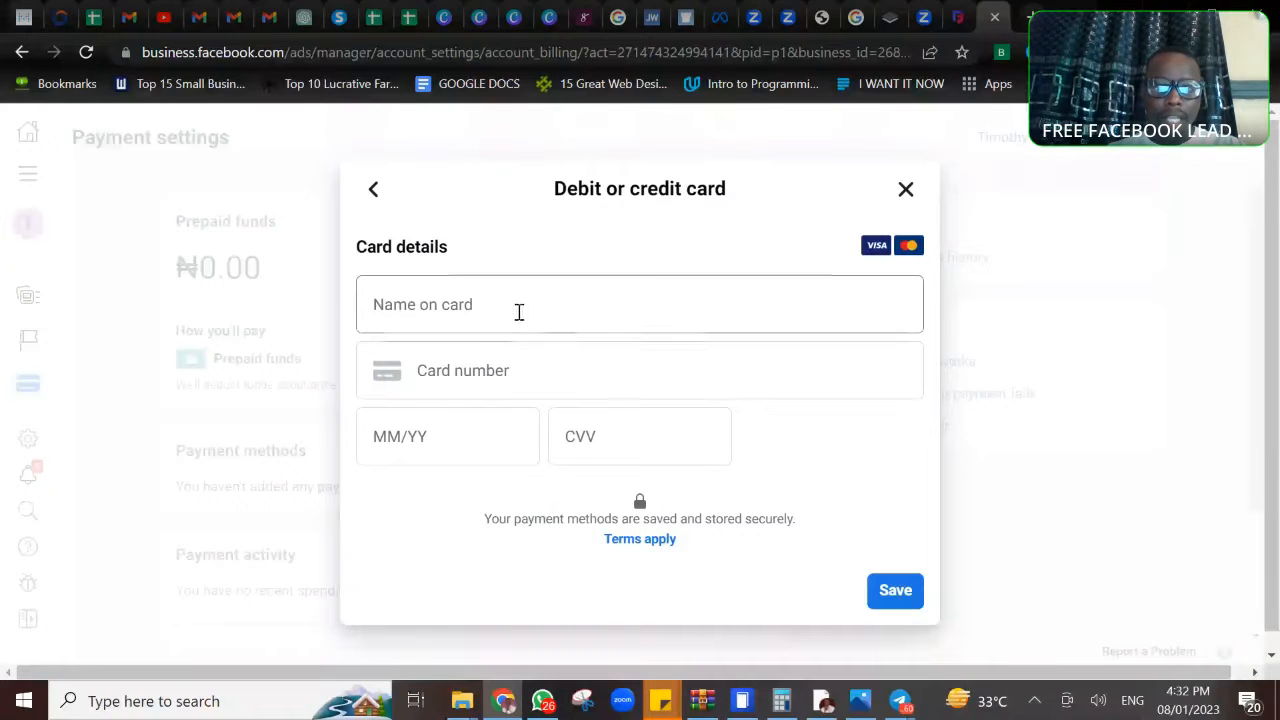
- Enter the card's expiry date and CVV in the debit or credit card form
left_click(519, 311)
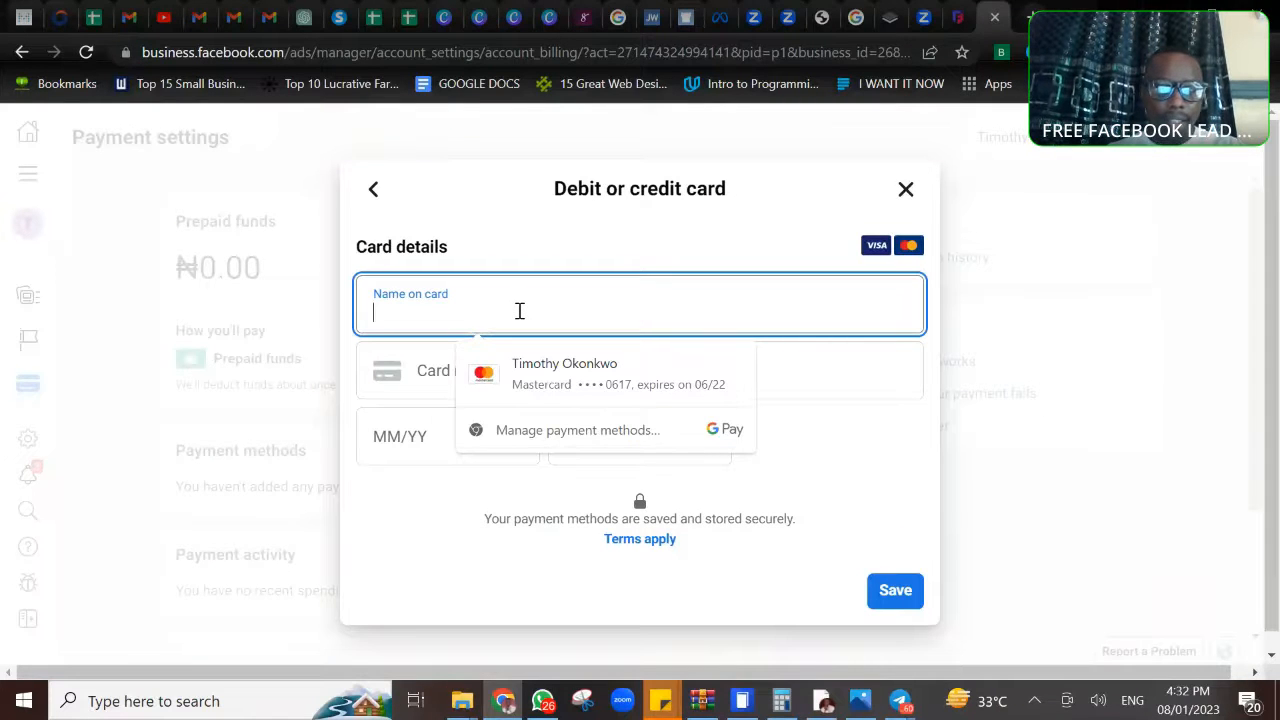
left_click(851, 456)
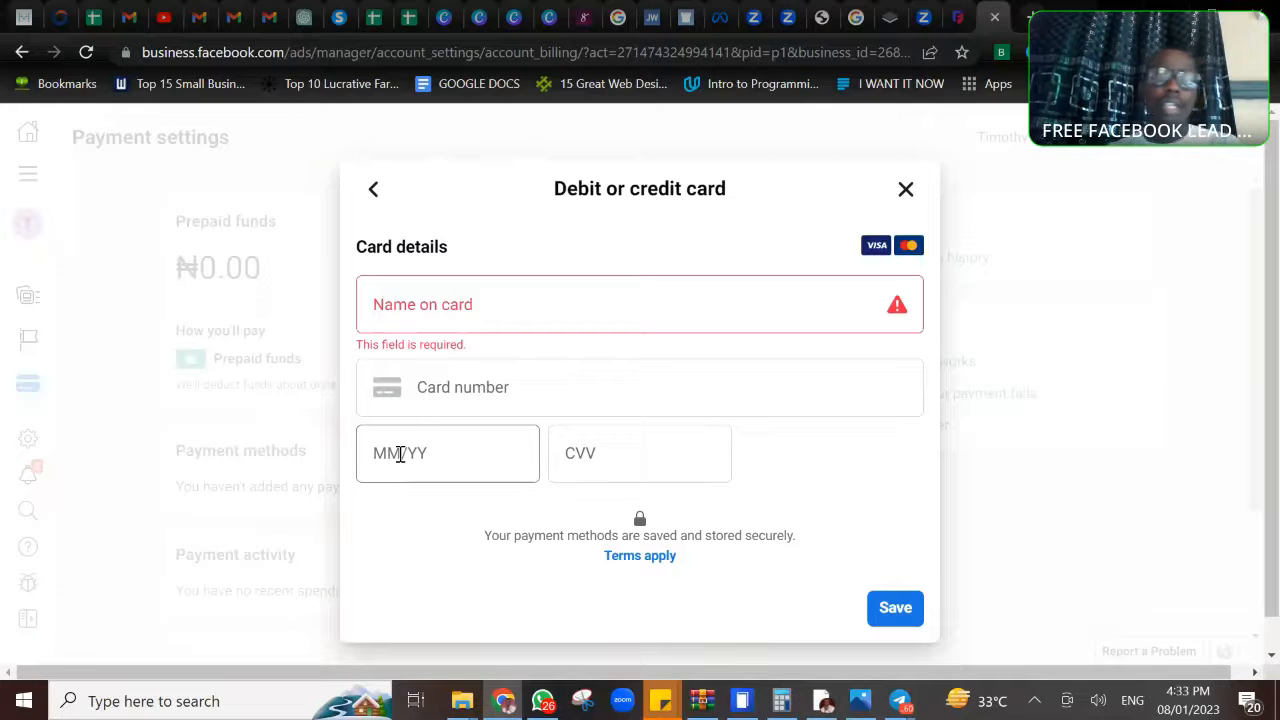
left_click(400, 455)
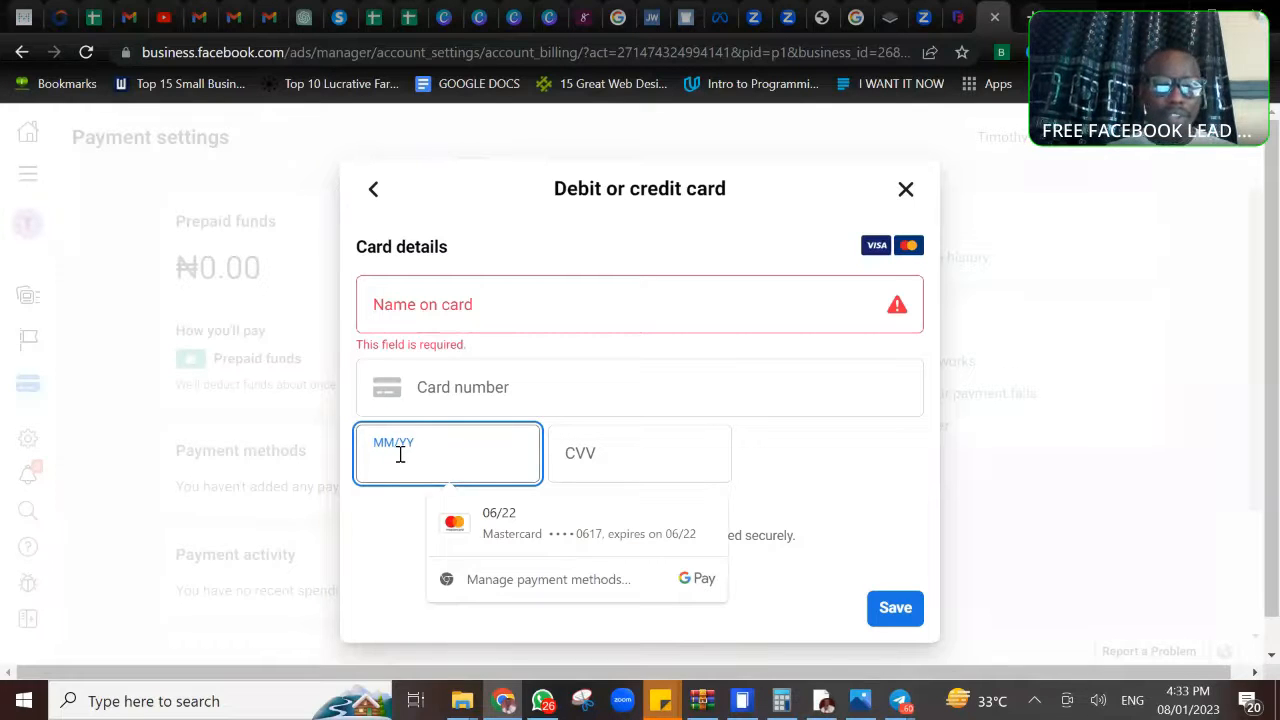
type("11/23")
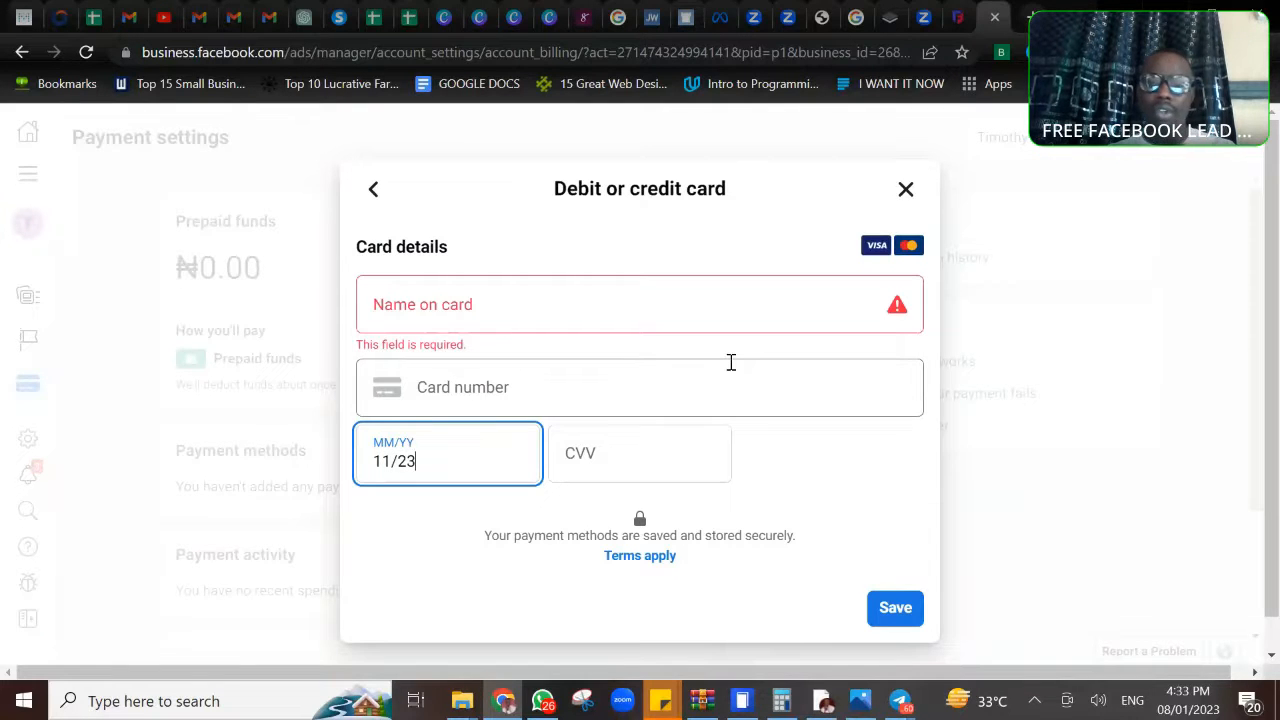
left_click(636, 466)
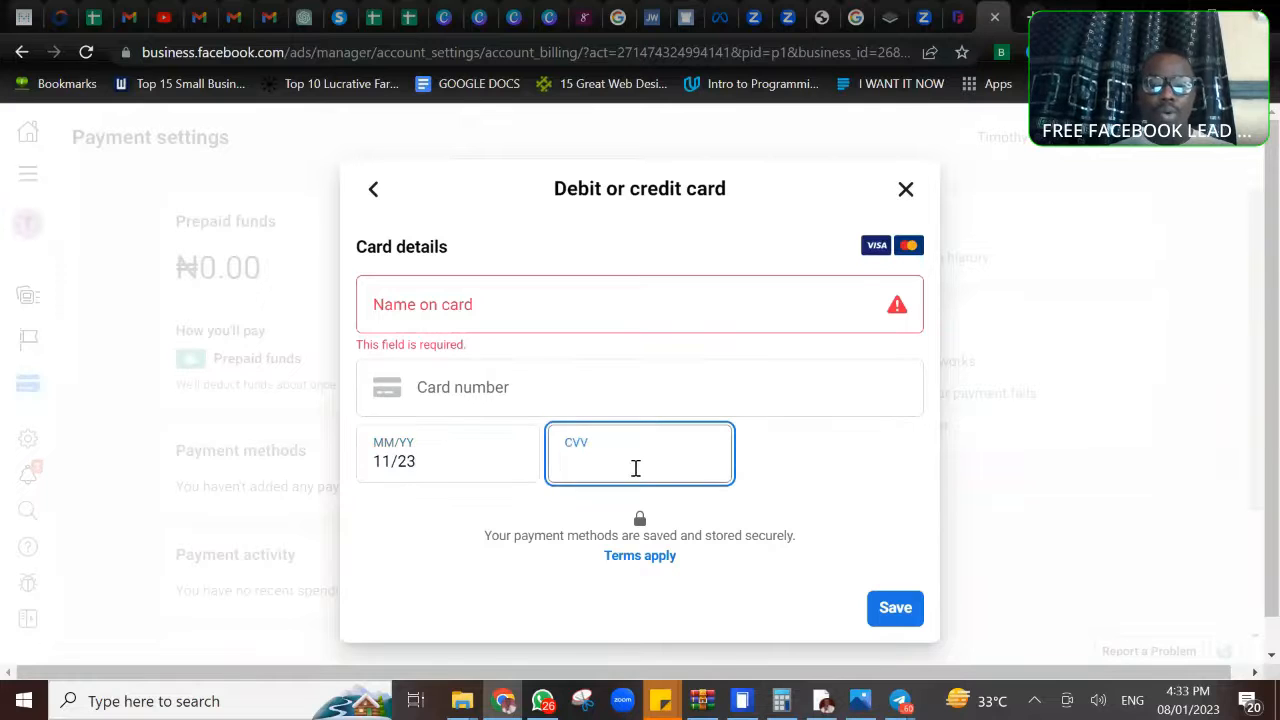
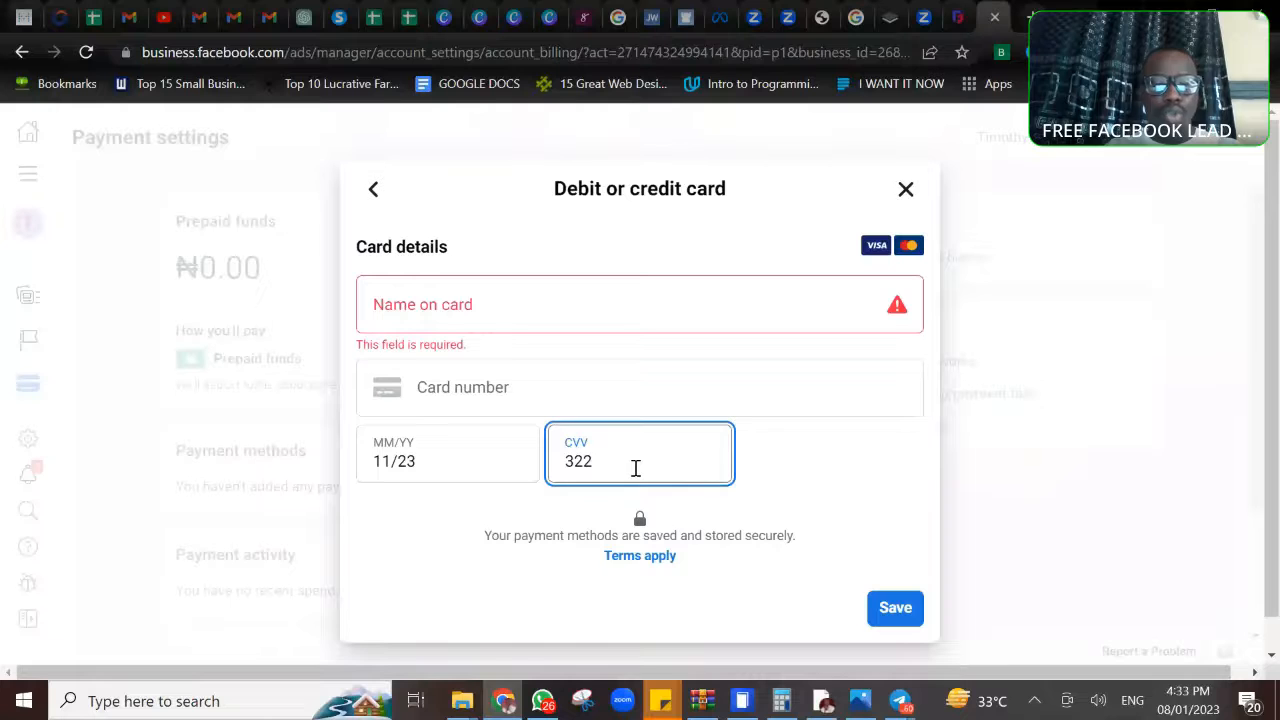
- Point out the card number and name on card fields, and close the card form without saving
left_click(512, 400)
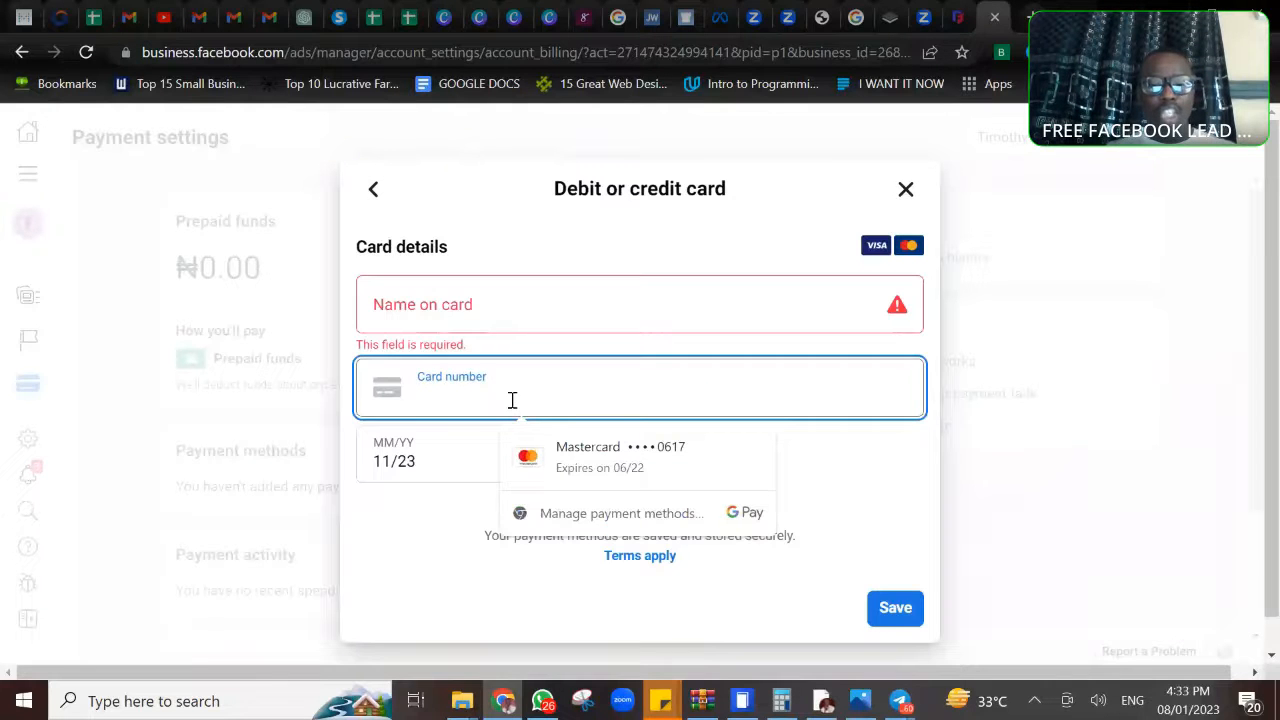
left_click(455, 309)
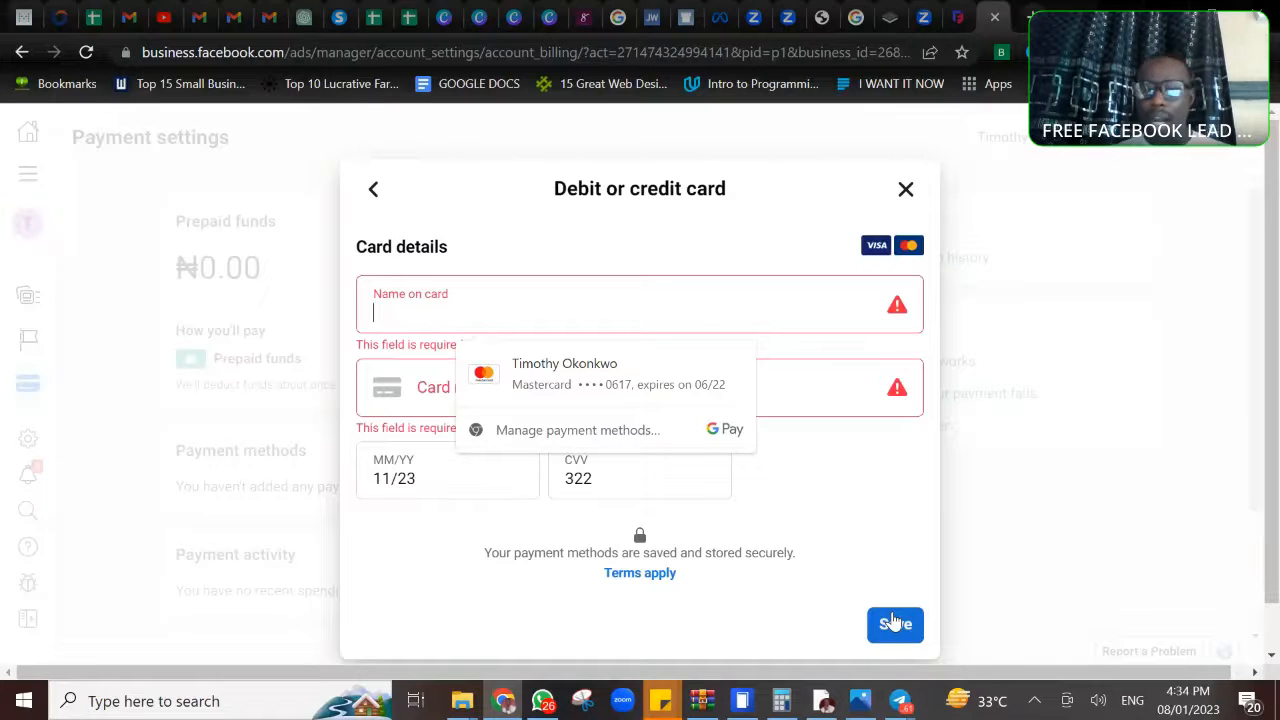
left_click(903, 190)
left_click(903, 190)
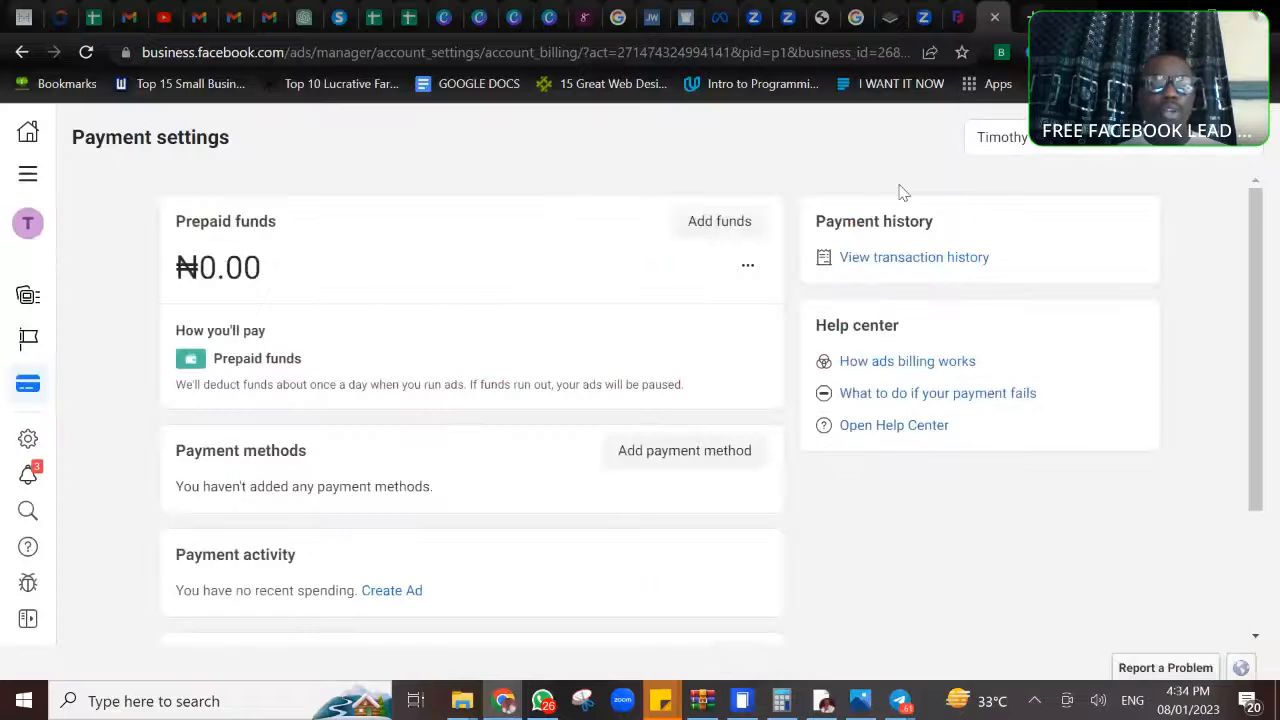
- Start adding 10000 in prepaid funds with a debit or credit card, and close the card form without saving
left_click(714, 224)
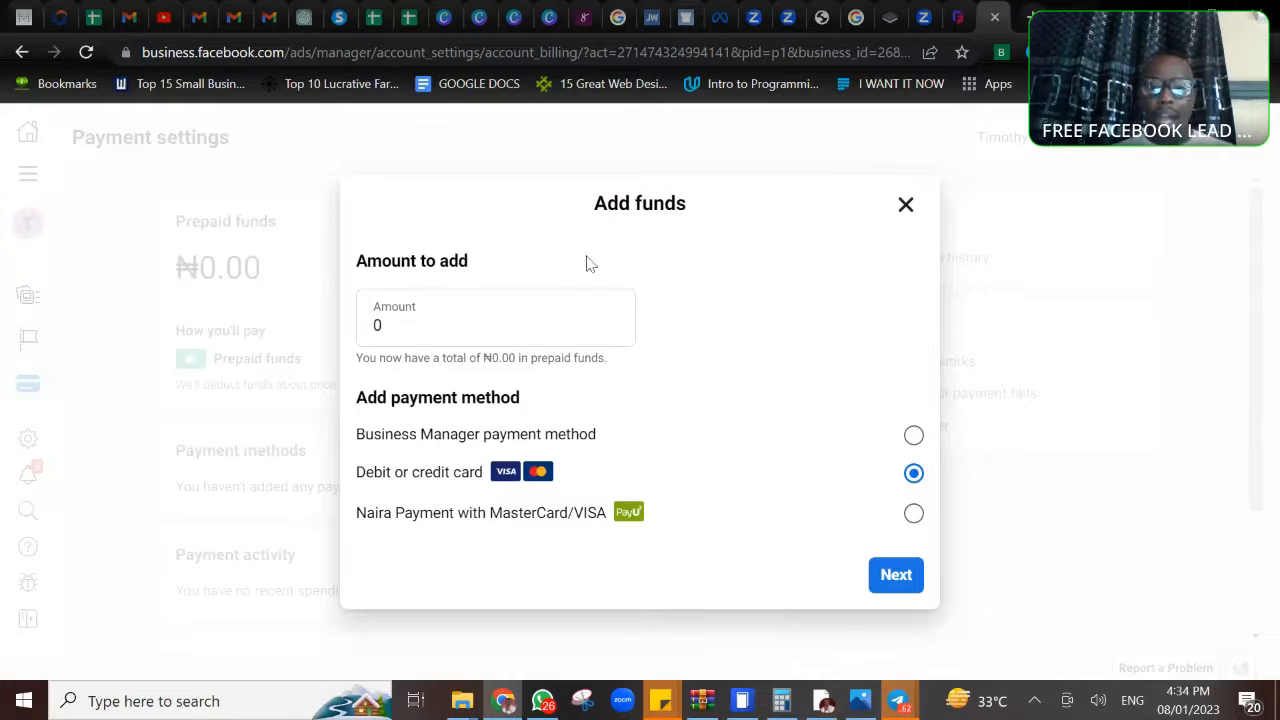
left_click(407, 323)
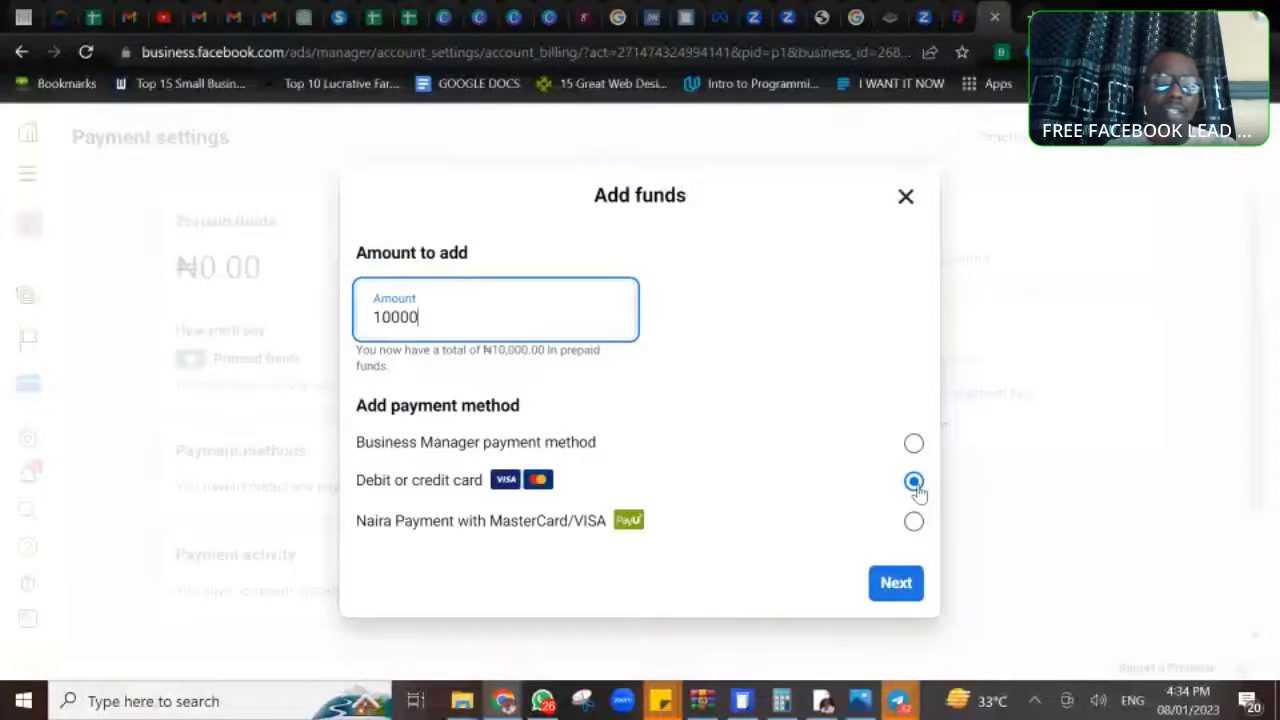
left_click(896, 587)
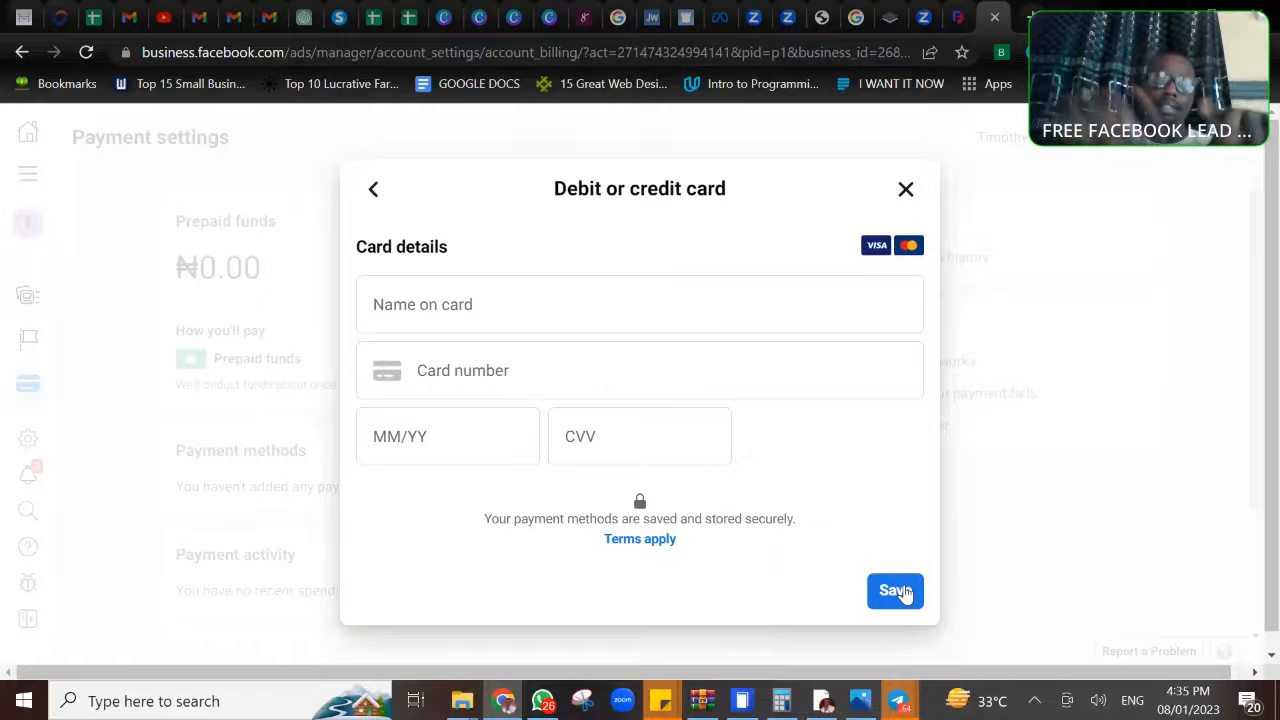
left_click(906, 190)
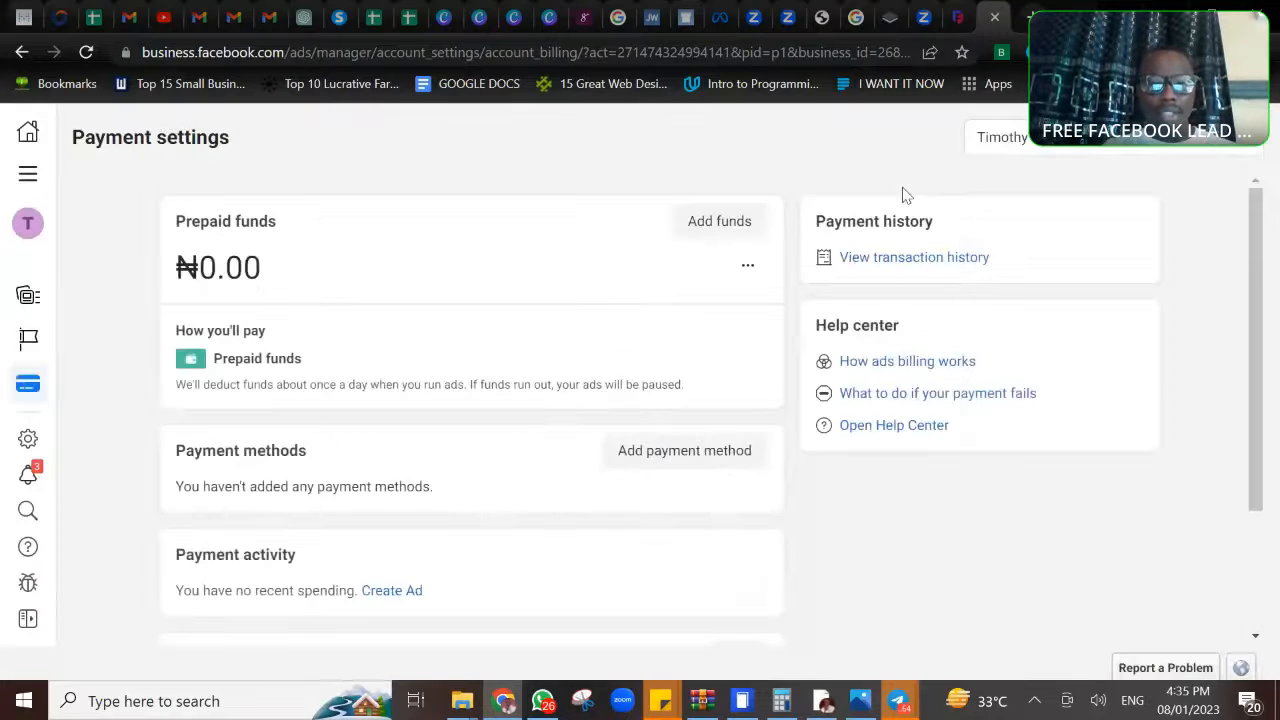
- Start adding 10000 in prepaid funds through Naira Payment with MasterCard/VISA, and continue to the PayU payment page
left_click(681, 459)
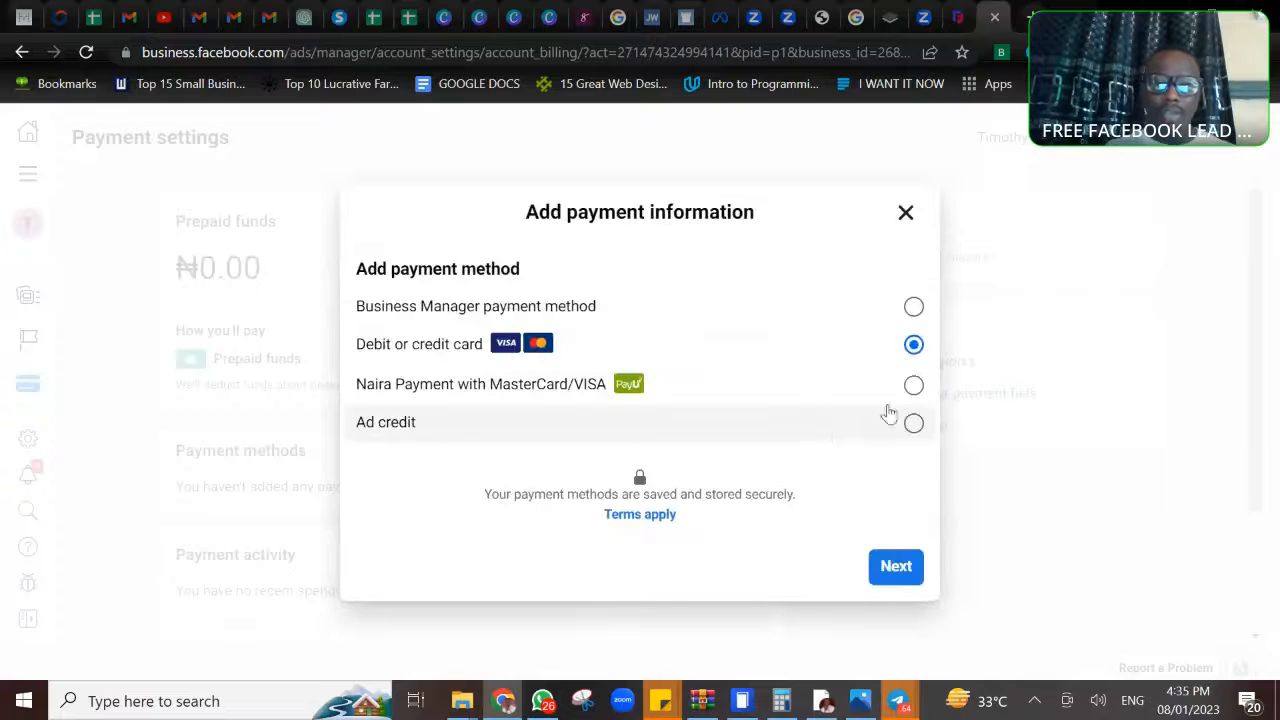
left_click(915, 387)
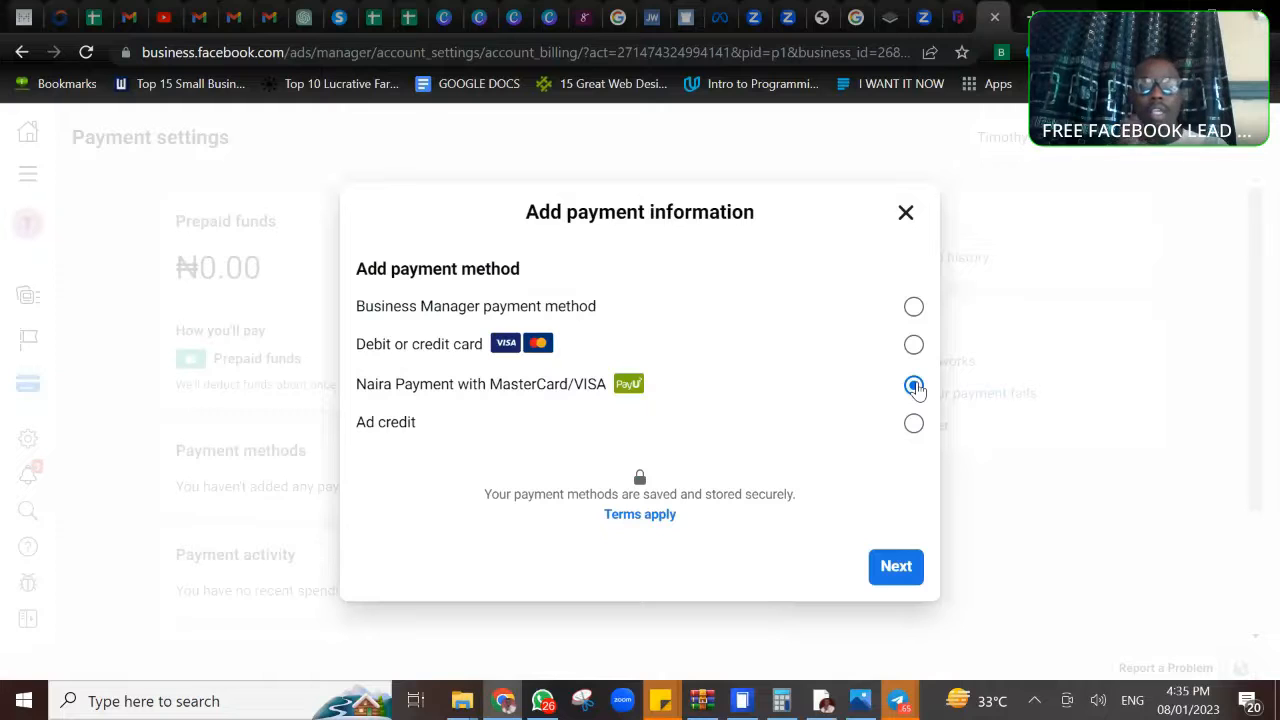
left_click(897, 586)
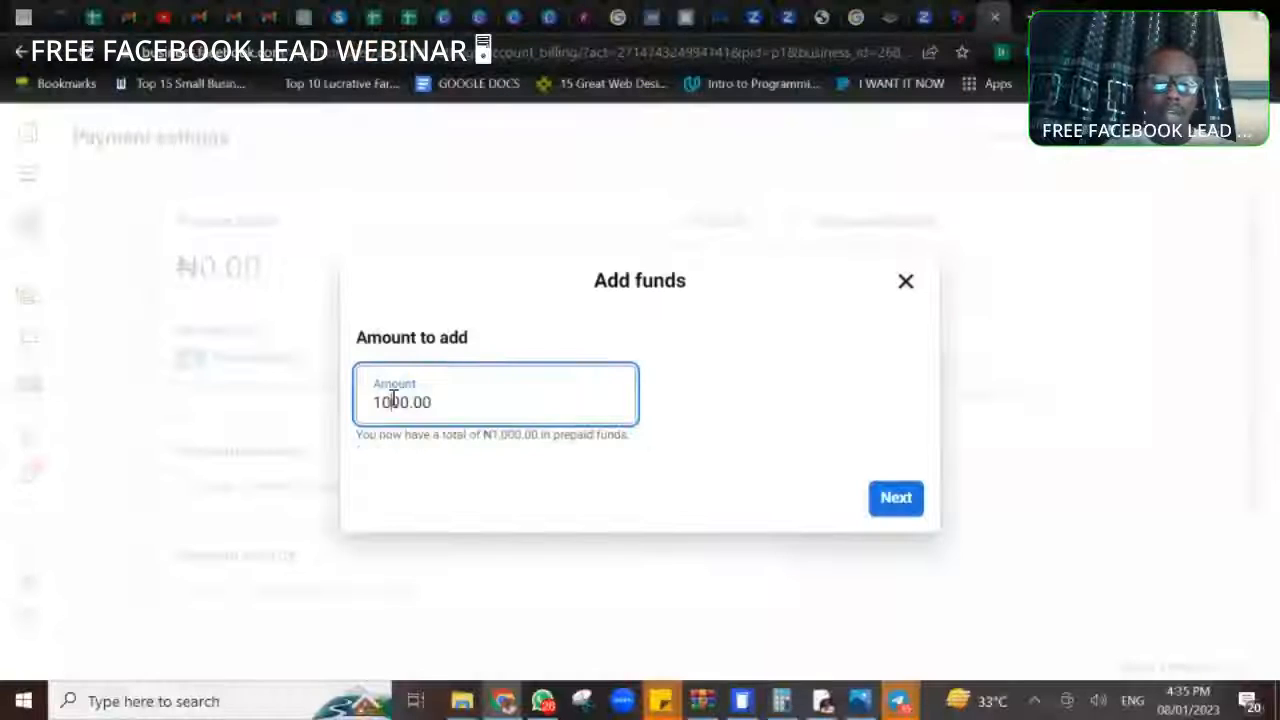
type("0000.00")
left_click(884, 512)
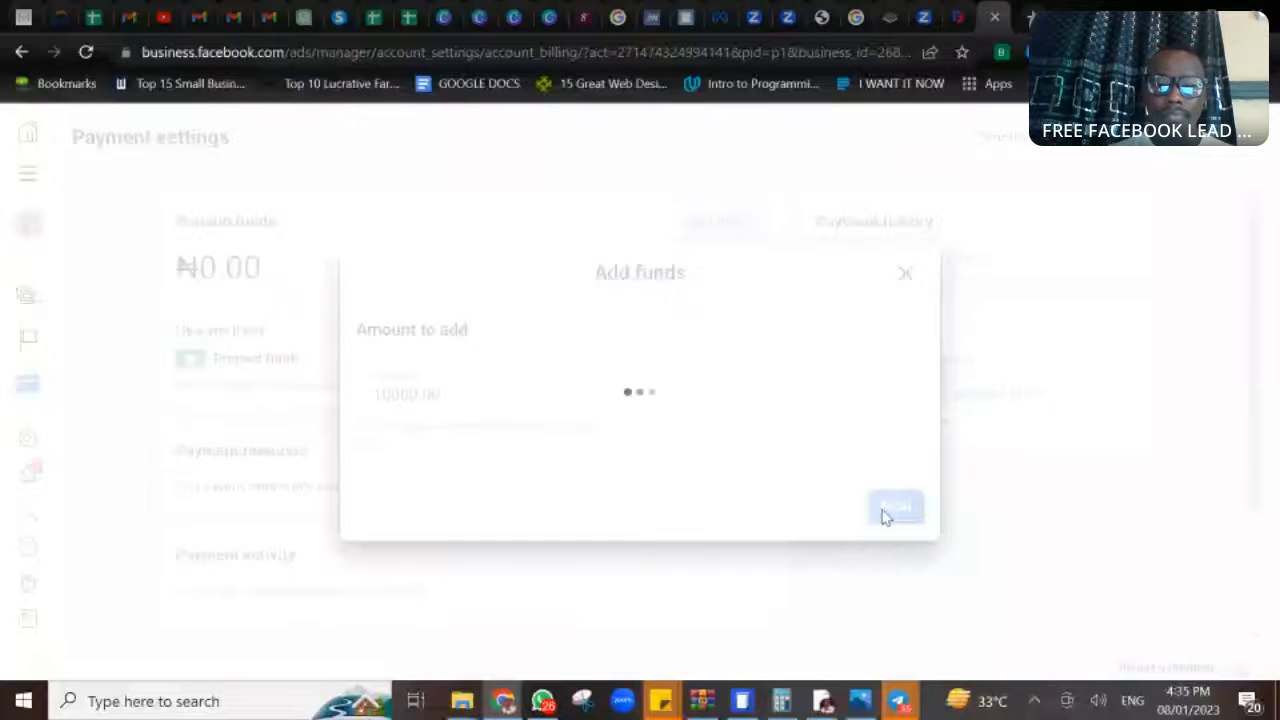
left_click(884, 512)
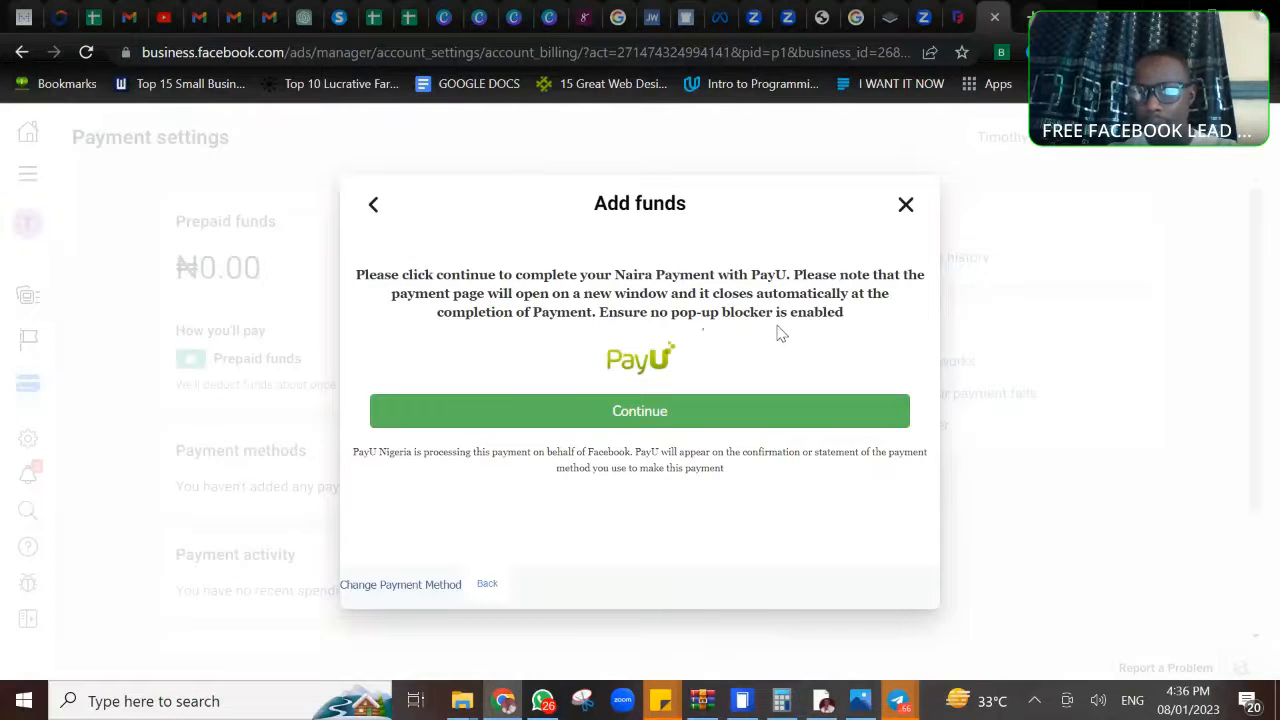
left_click(597, 419)
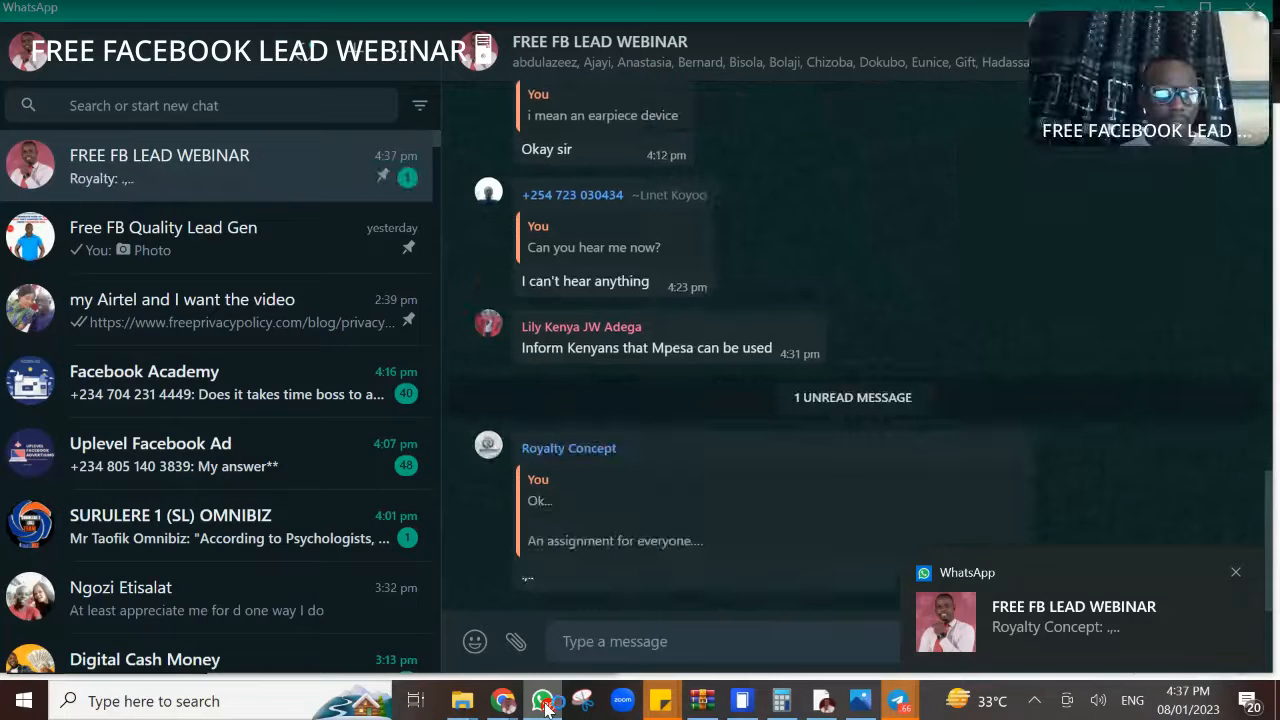
left_click(545, 706)
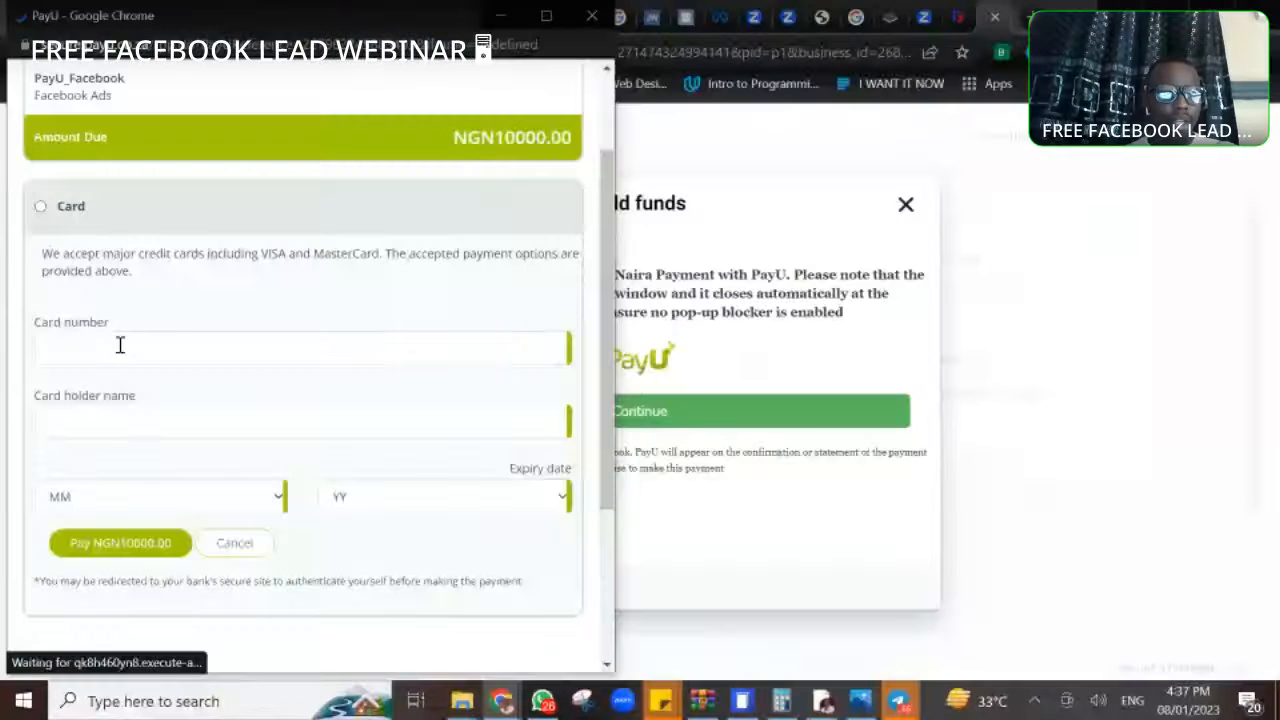
- Examine the card number, card holder name and expiry date fields on the PayU form, and close the payment without submitting it
left_click(119, 345)
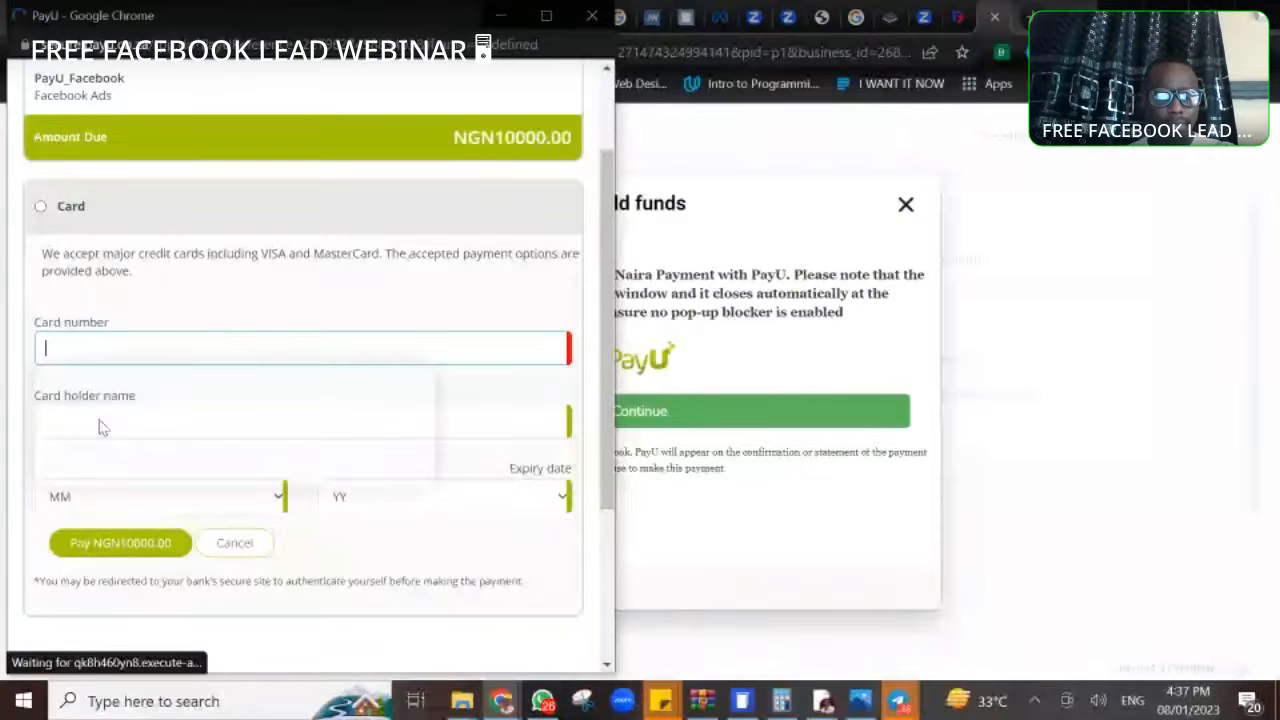
left_click(476, 407)
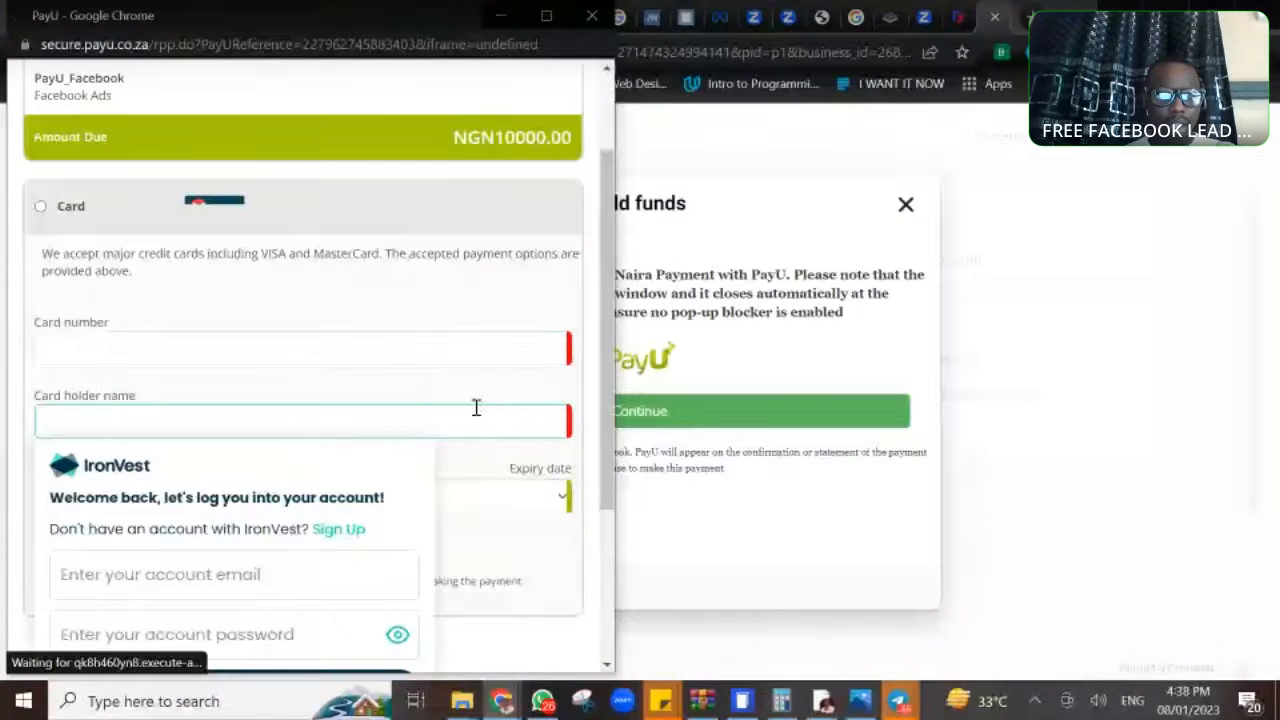
left_click(486, 500)
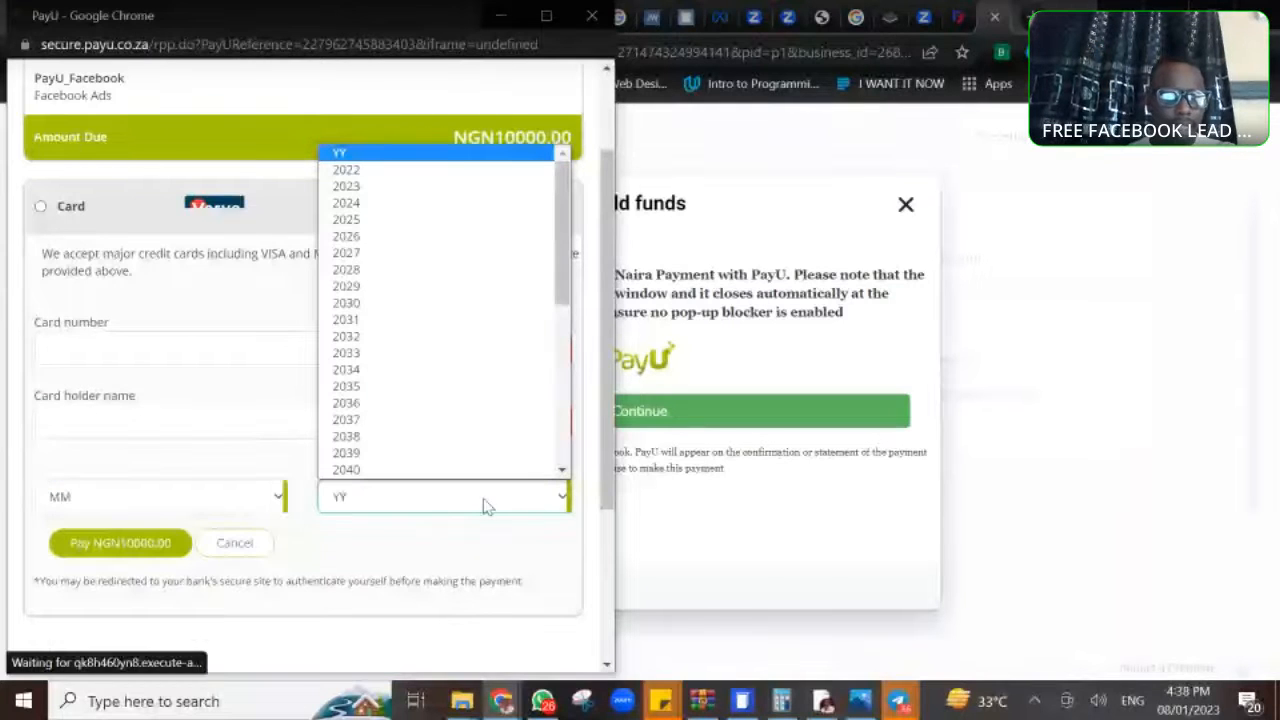
left_click(190, 497)
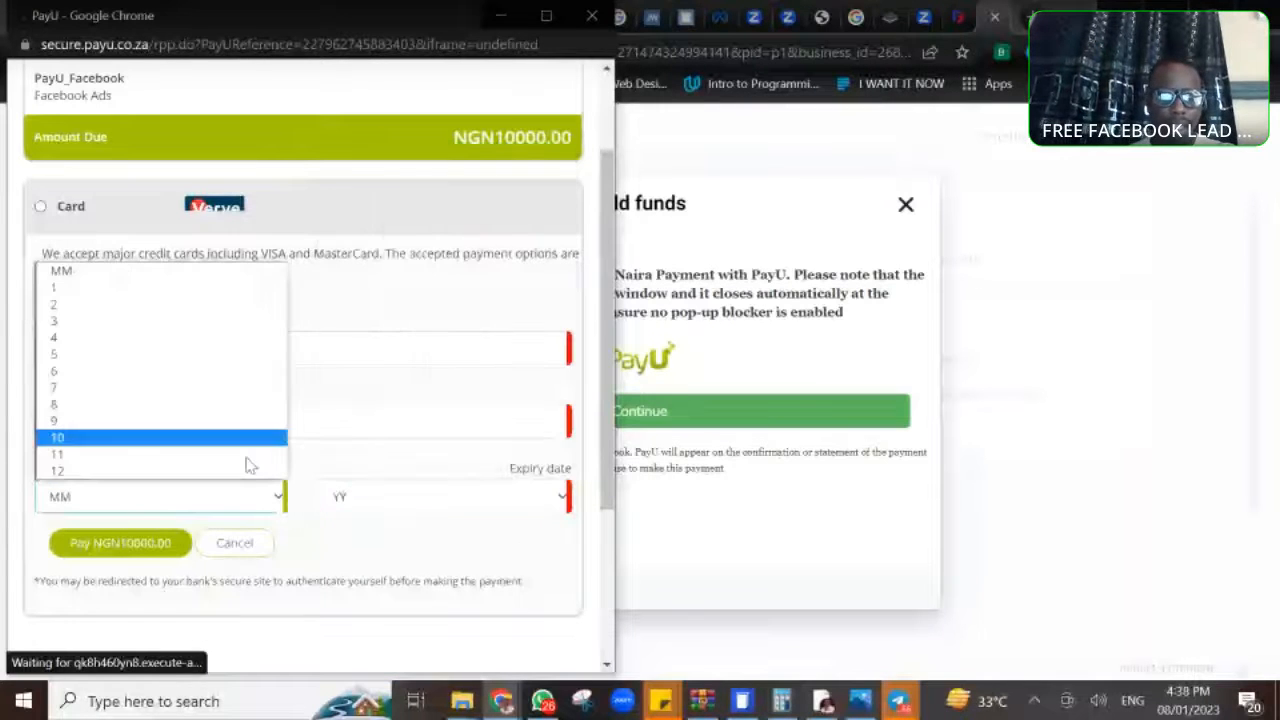
left_click(480, 497)
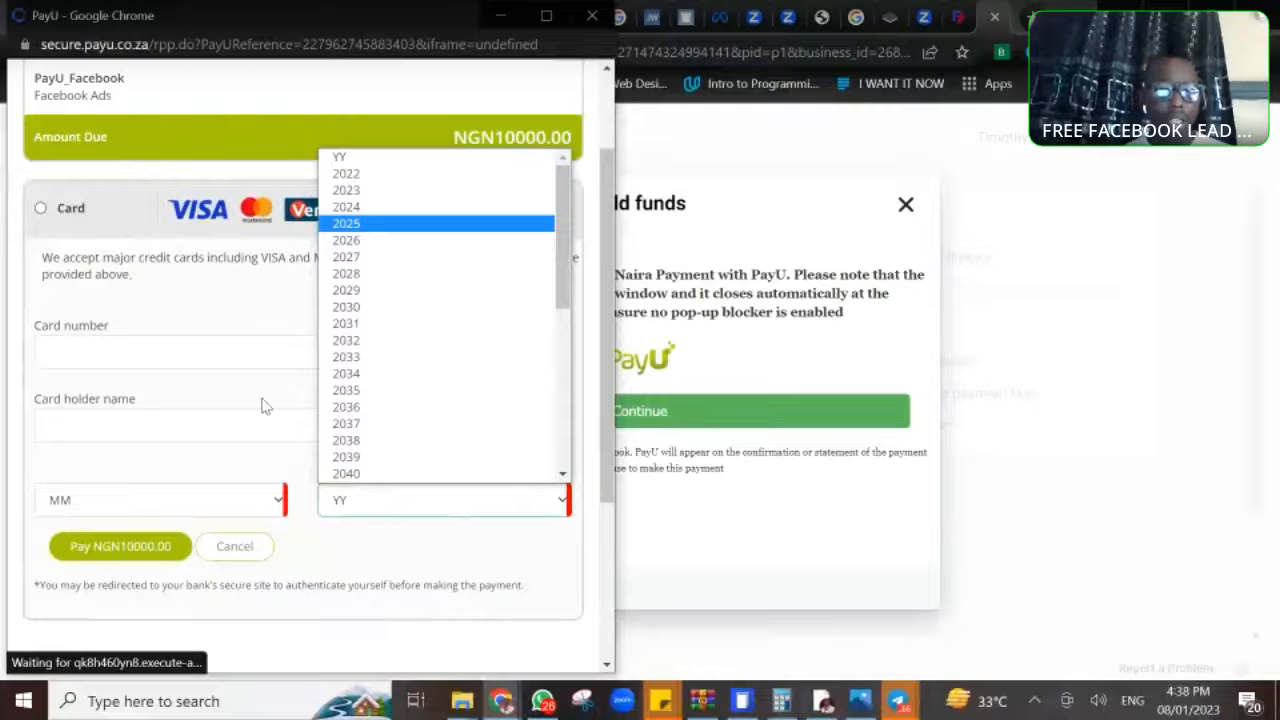
left_click(259, 469)
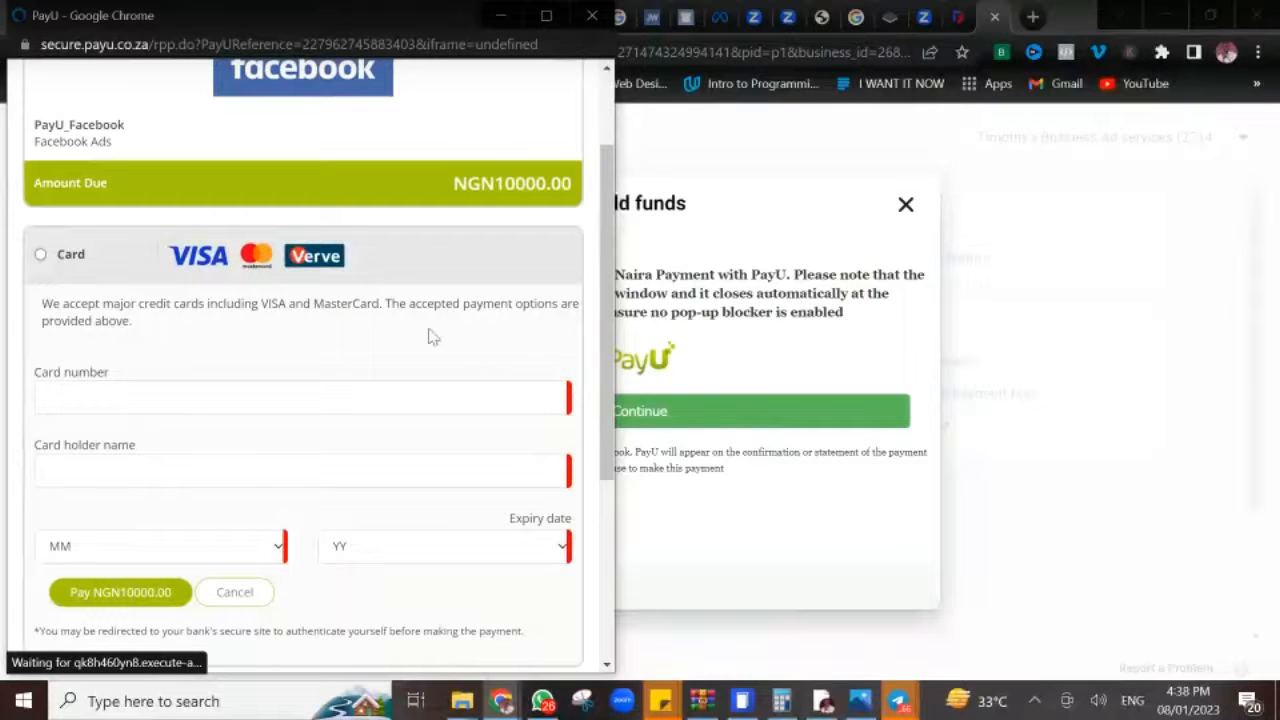
left_click_drag(612, 343, 608, 437)
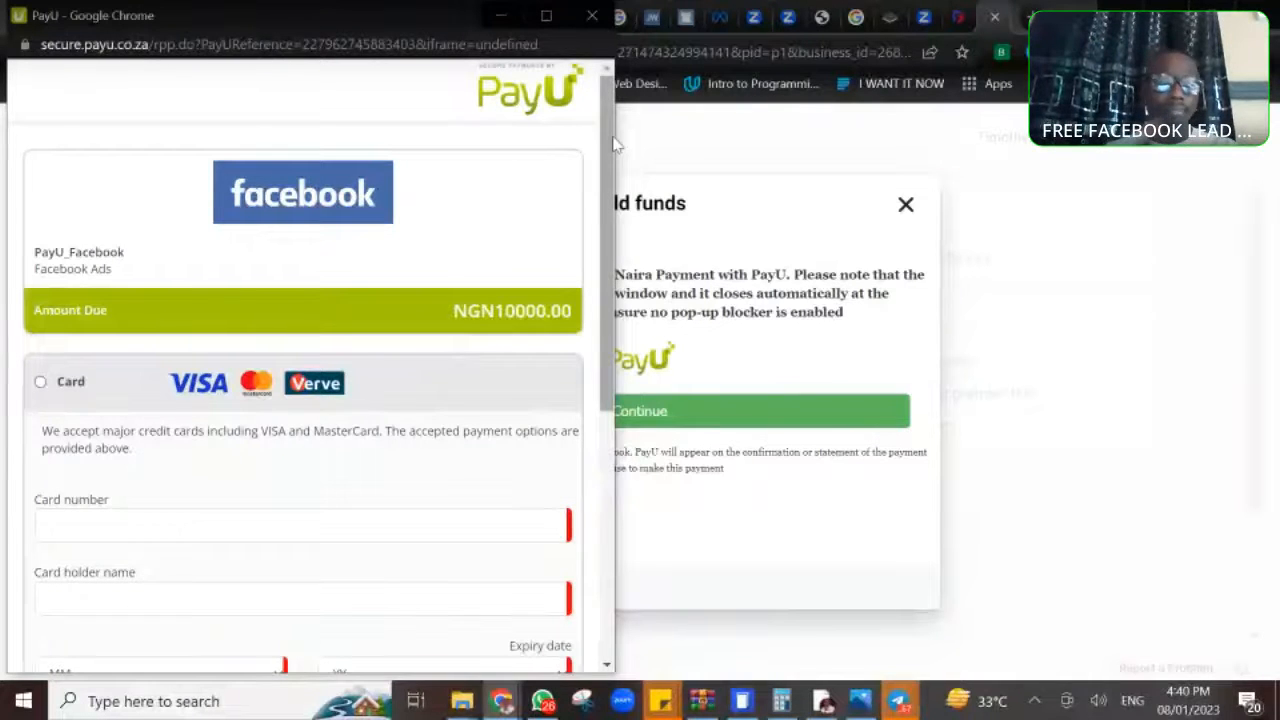
left_click(592, 16)
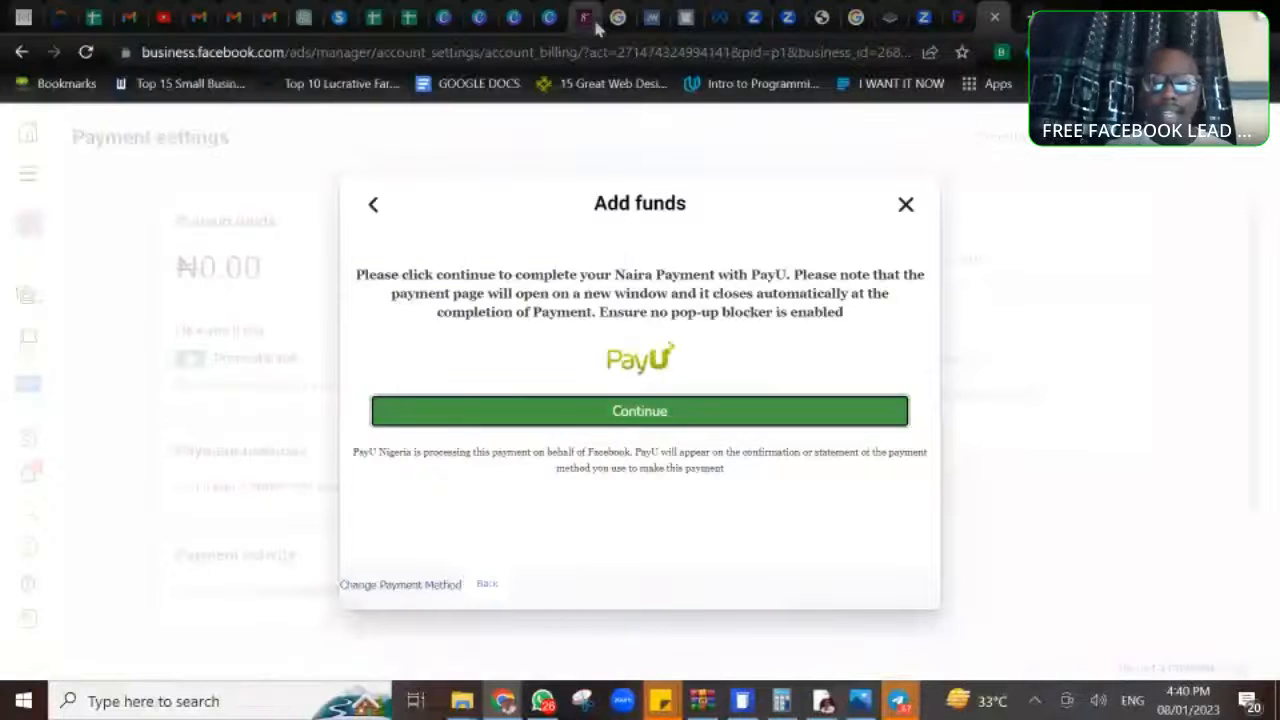
left_click(905, 205)
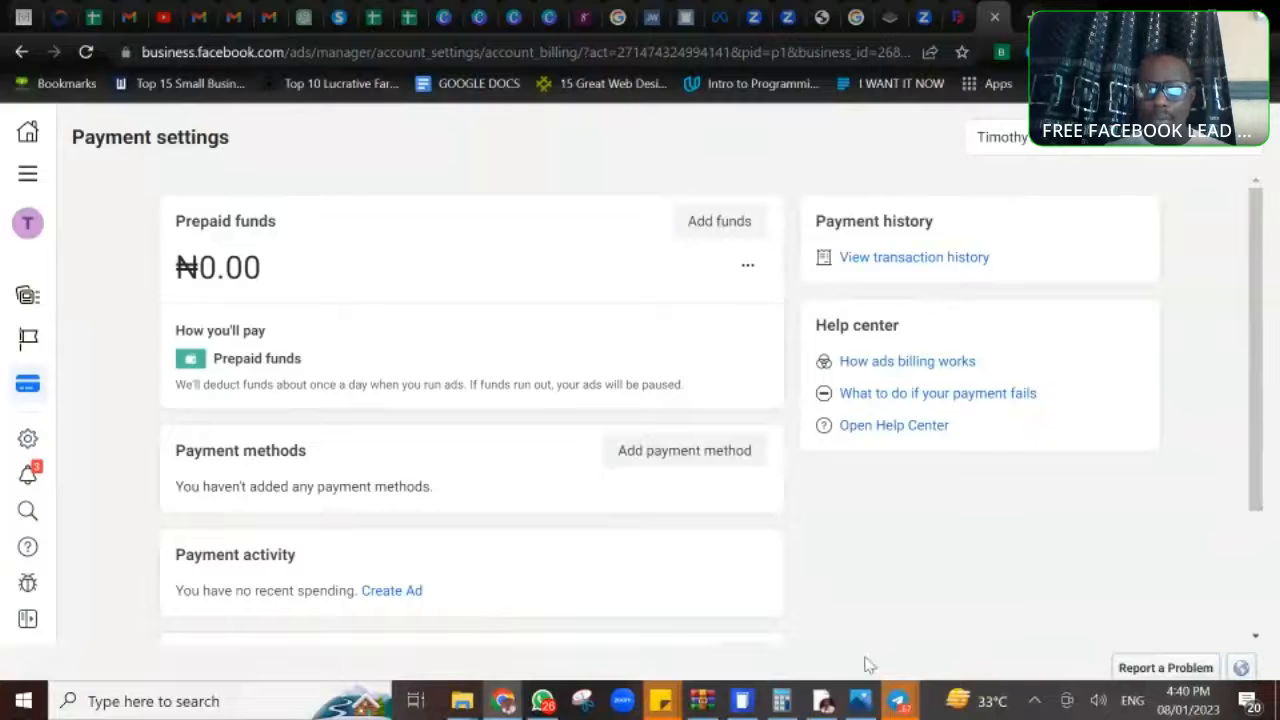
- Switch to the 2-DAYS WEBINAR SLIDES presentation in Google Slides and present the slide on 3 strategies for generating leads using Facebook ads
left_click(822, 703)
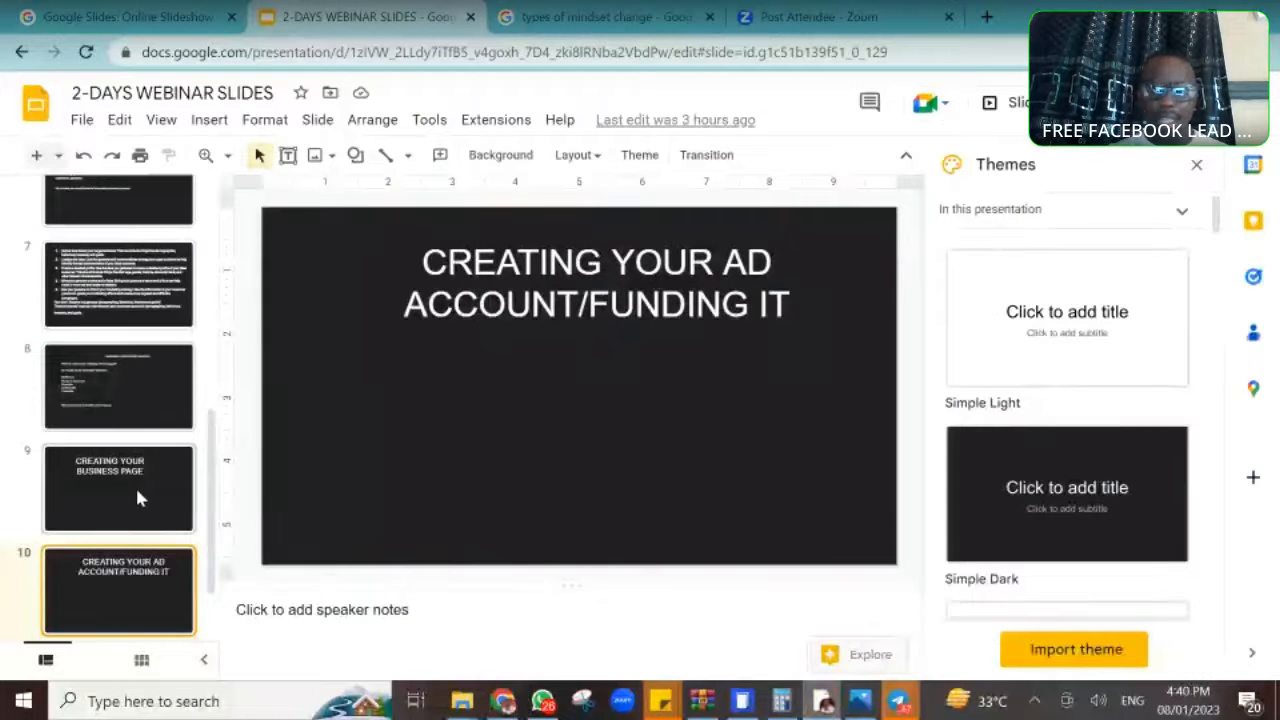
key("Down")
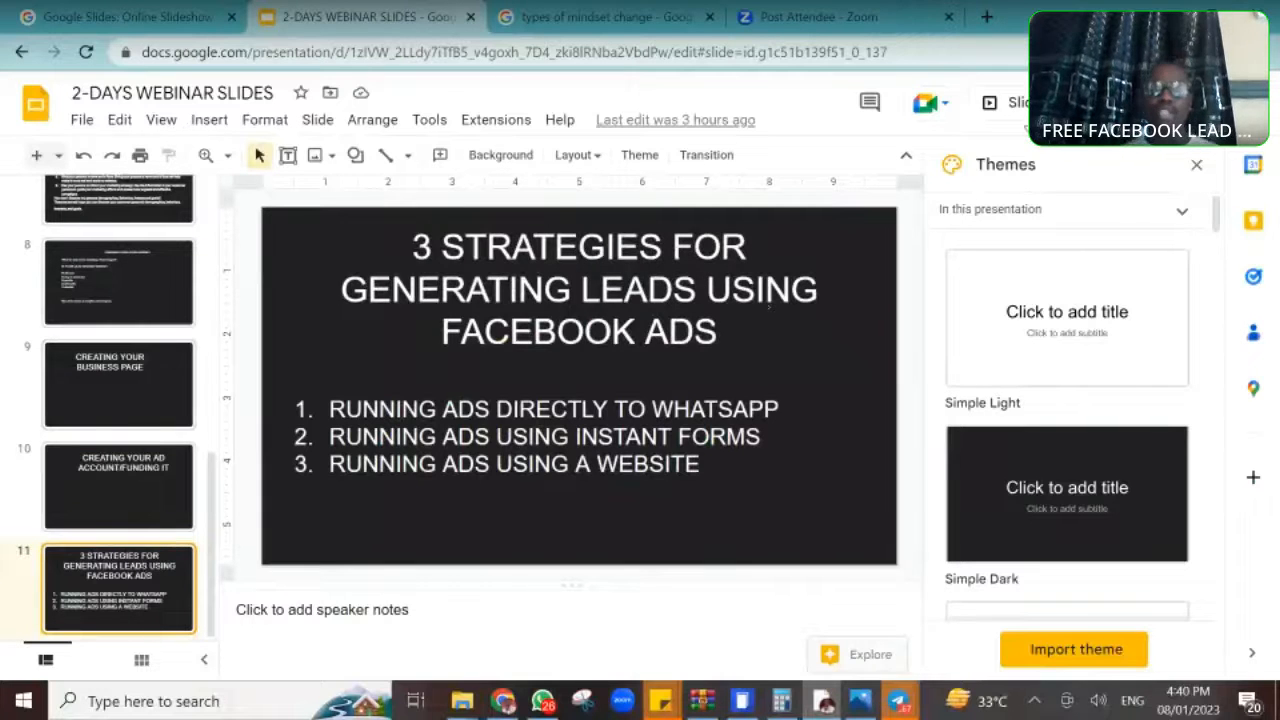
left_click(1014, 103)
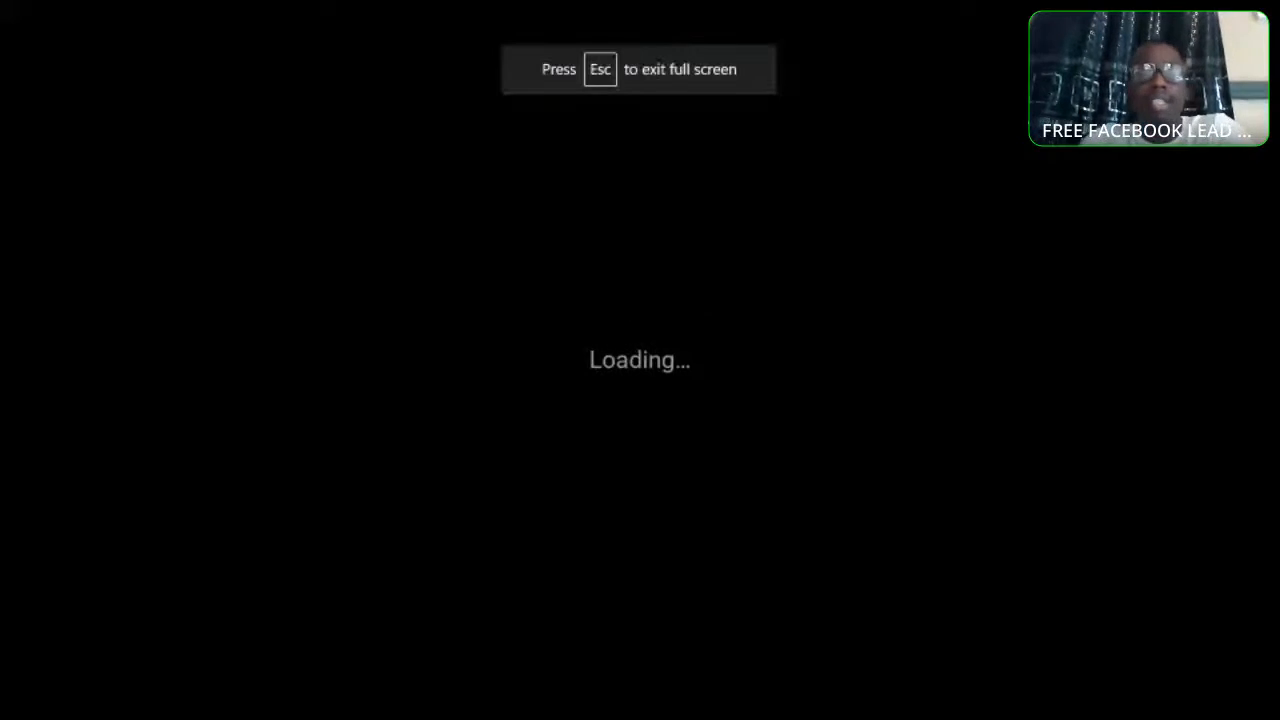
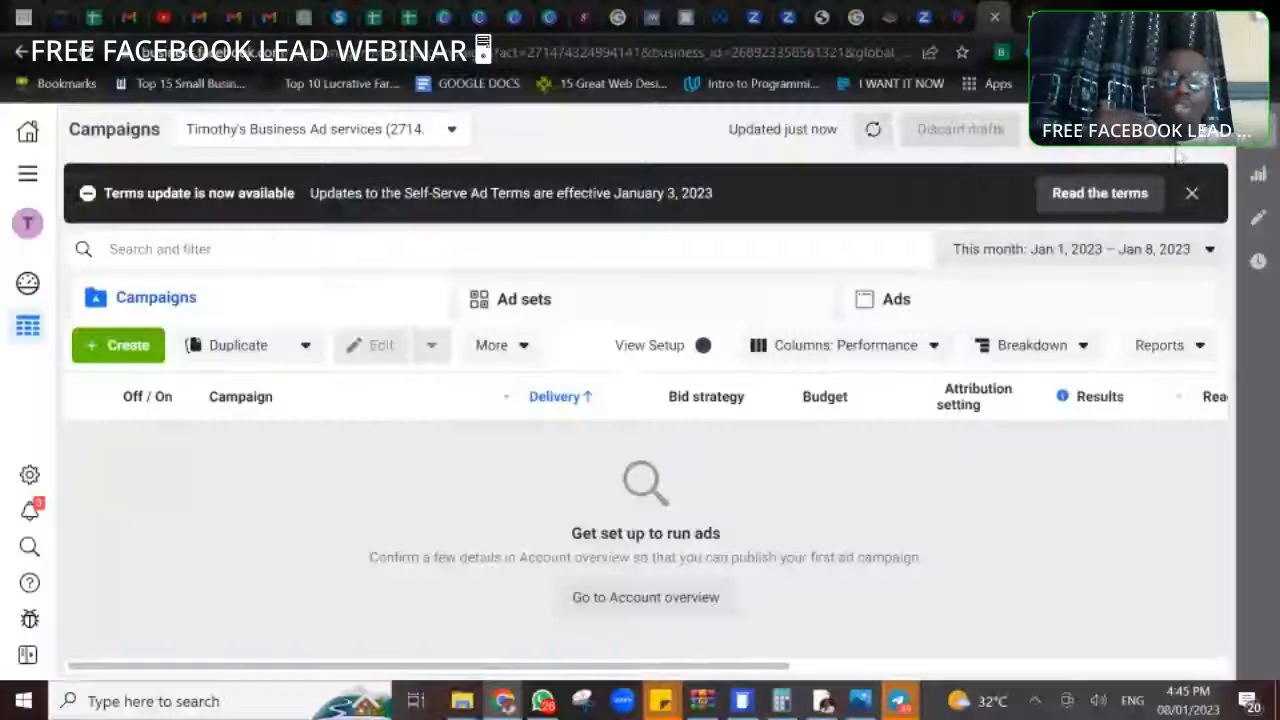
left_click(1191, 193)
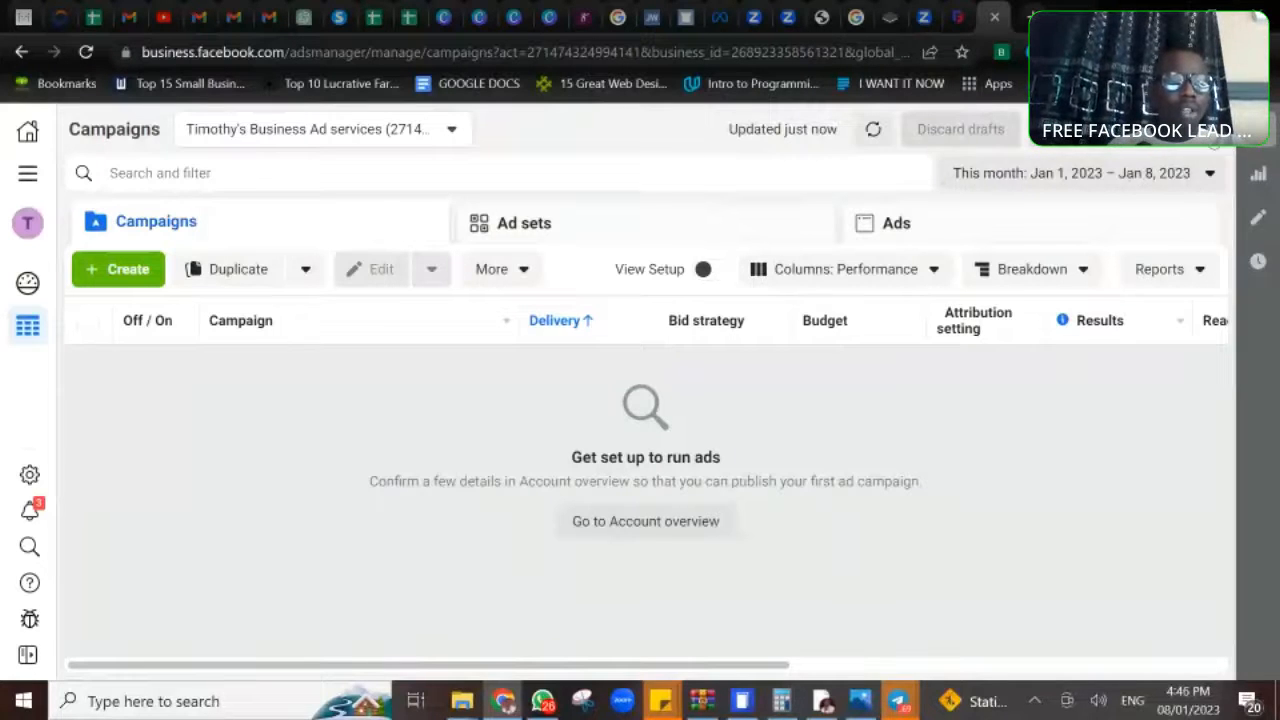
left_click(108, 272)
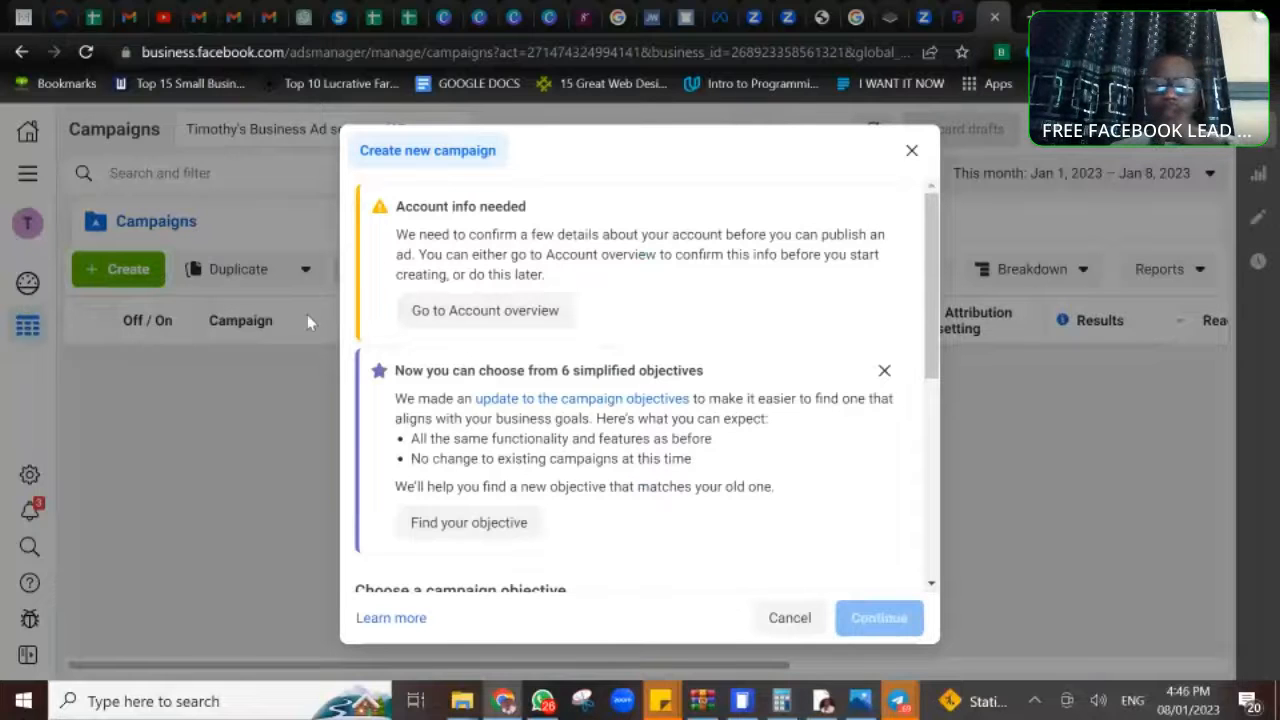
left_click_drag(936, 313, 940, 274)
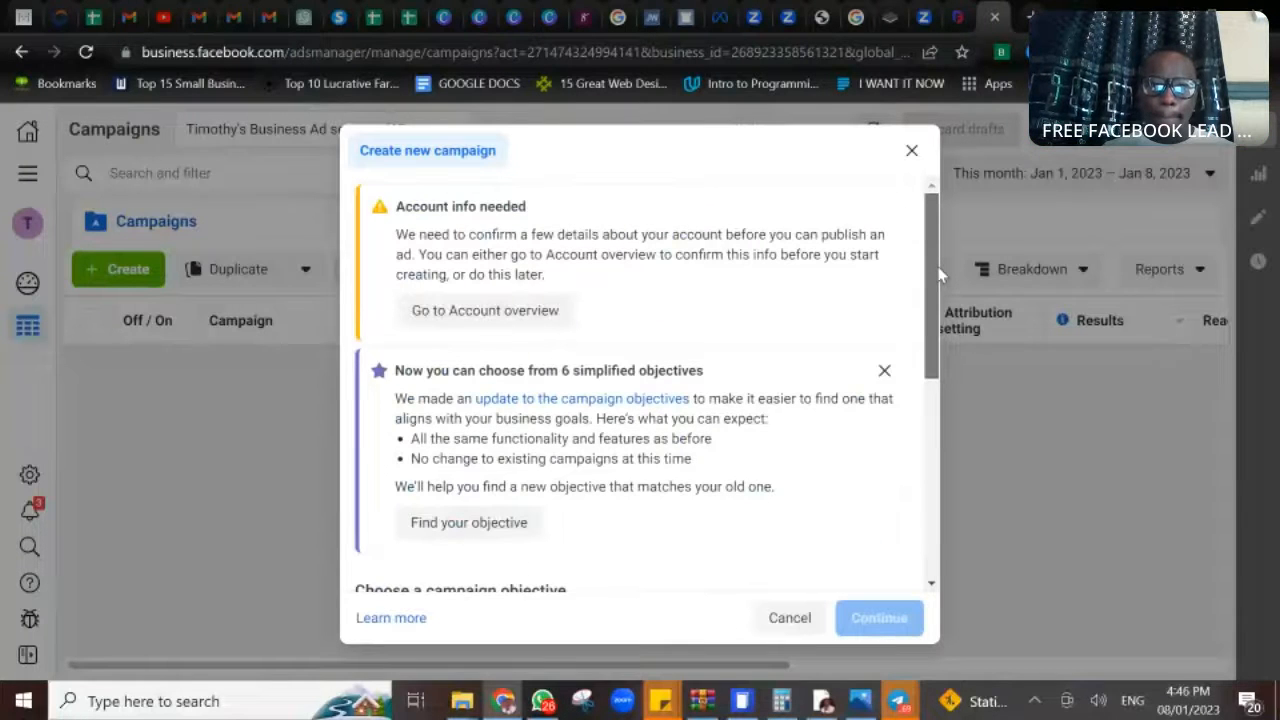
left_click(911, 150)
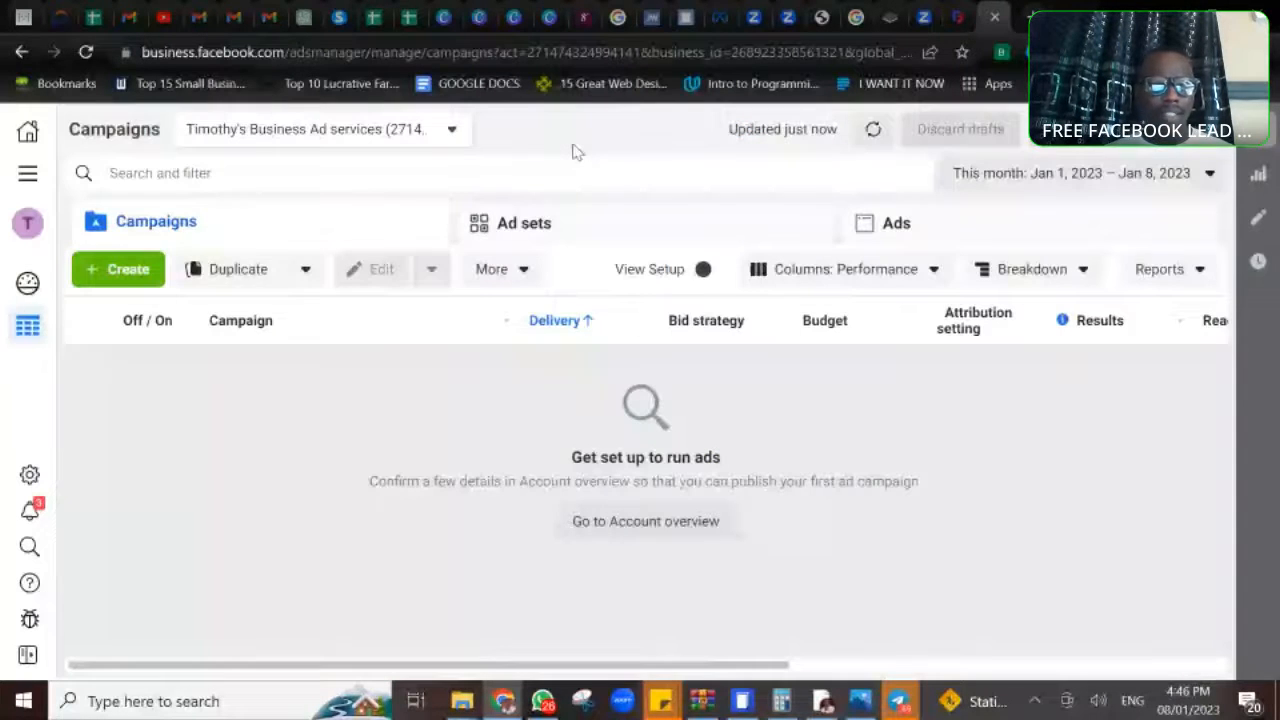
- Switch to the ad account under the second business in the expanded account list, and start creating a new campaign
left_click(452, 129)
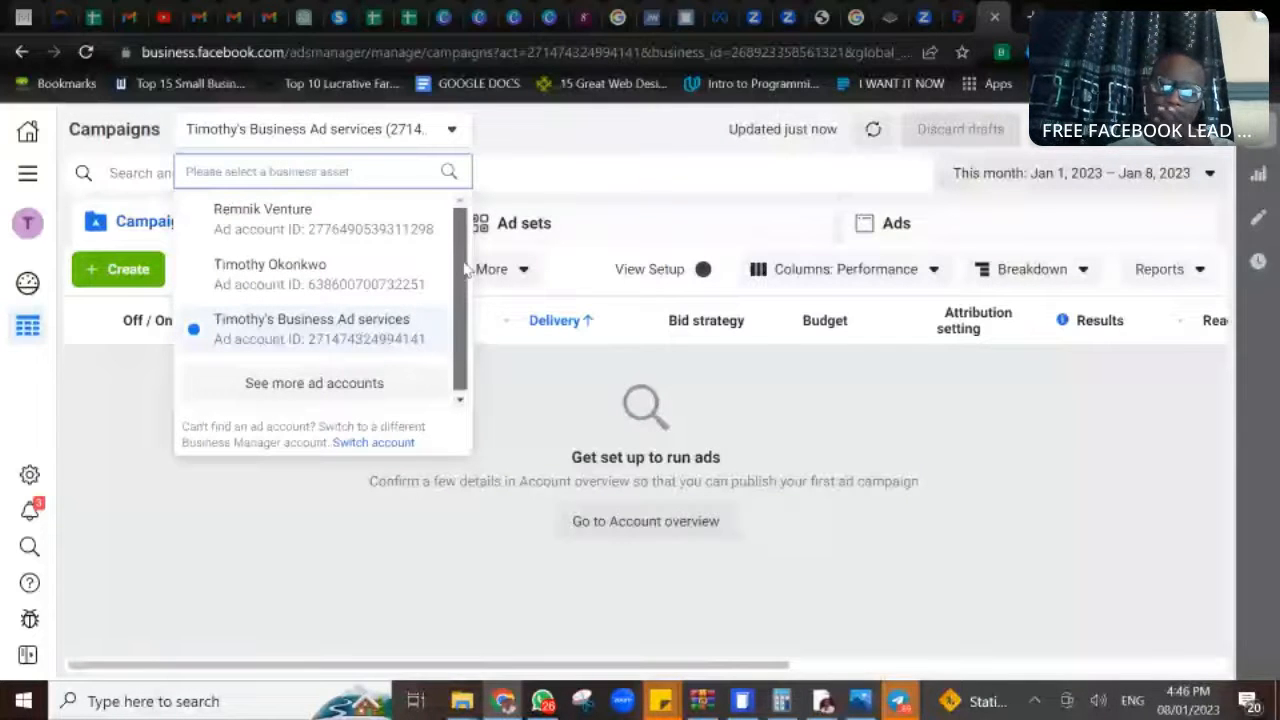
left_click(314, 383)
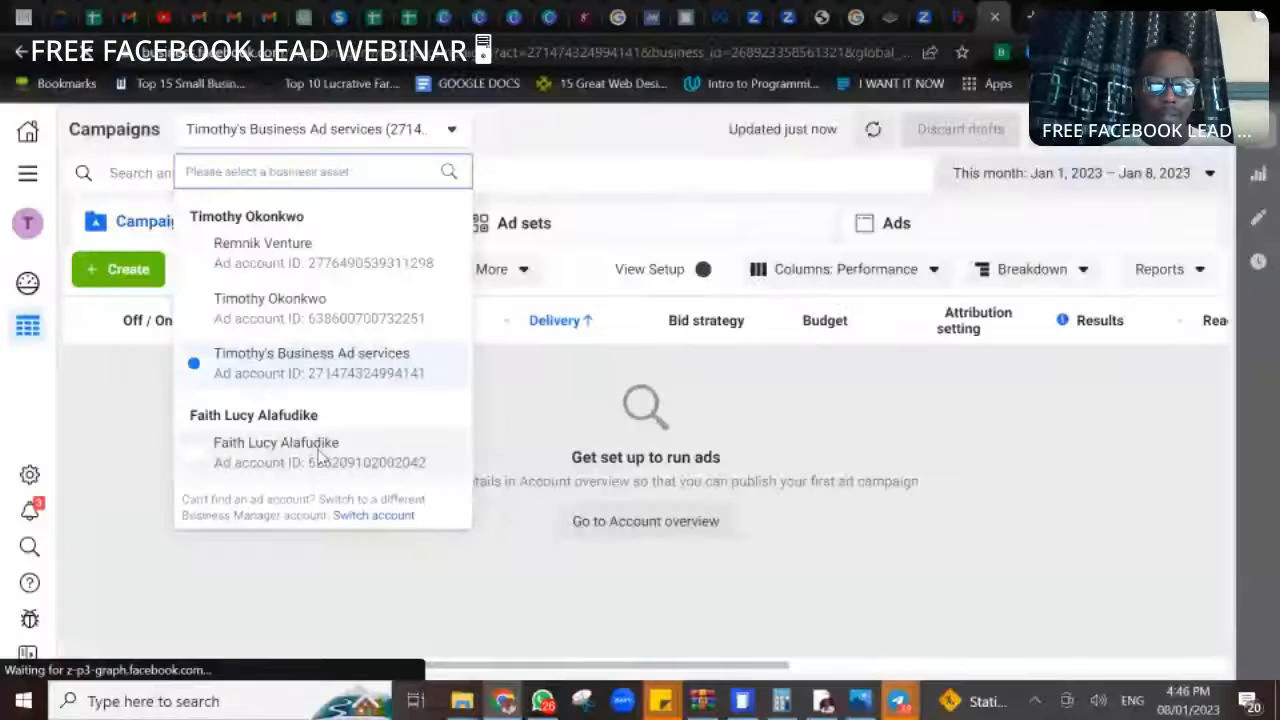
left_click(318, 452)
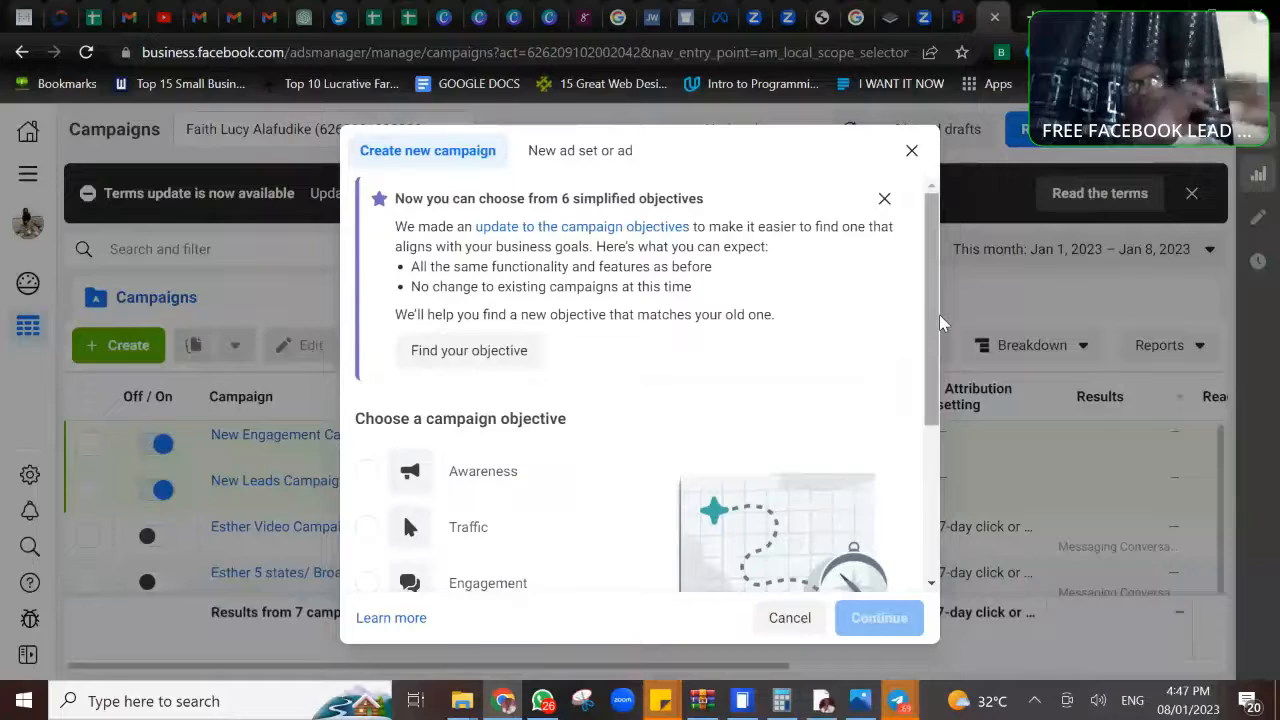
- Choose the Awareness campaign objective and examine what it is good for, such as brand awareness, video views and store location awareness
left_click_drag(939, 314, 939, 468)
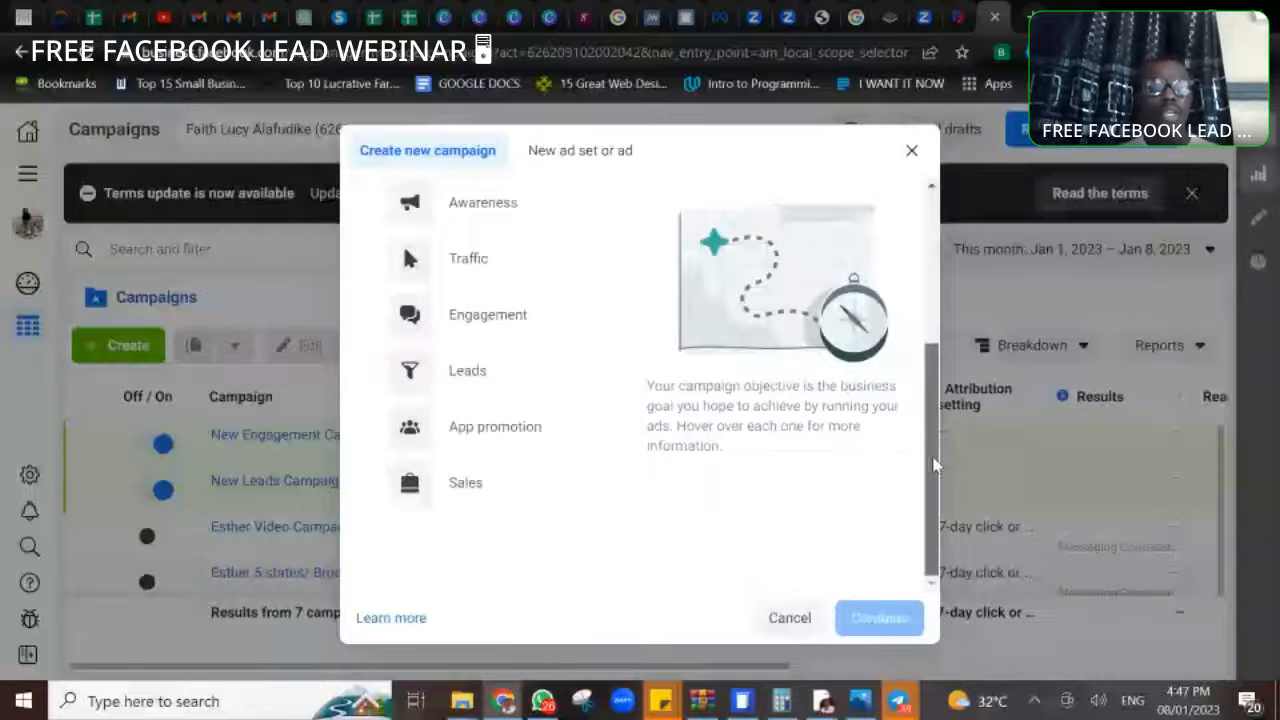
left_click_drag(934, 465, 934, 397)
mouse_move(375, 313)
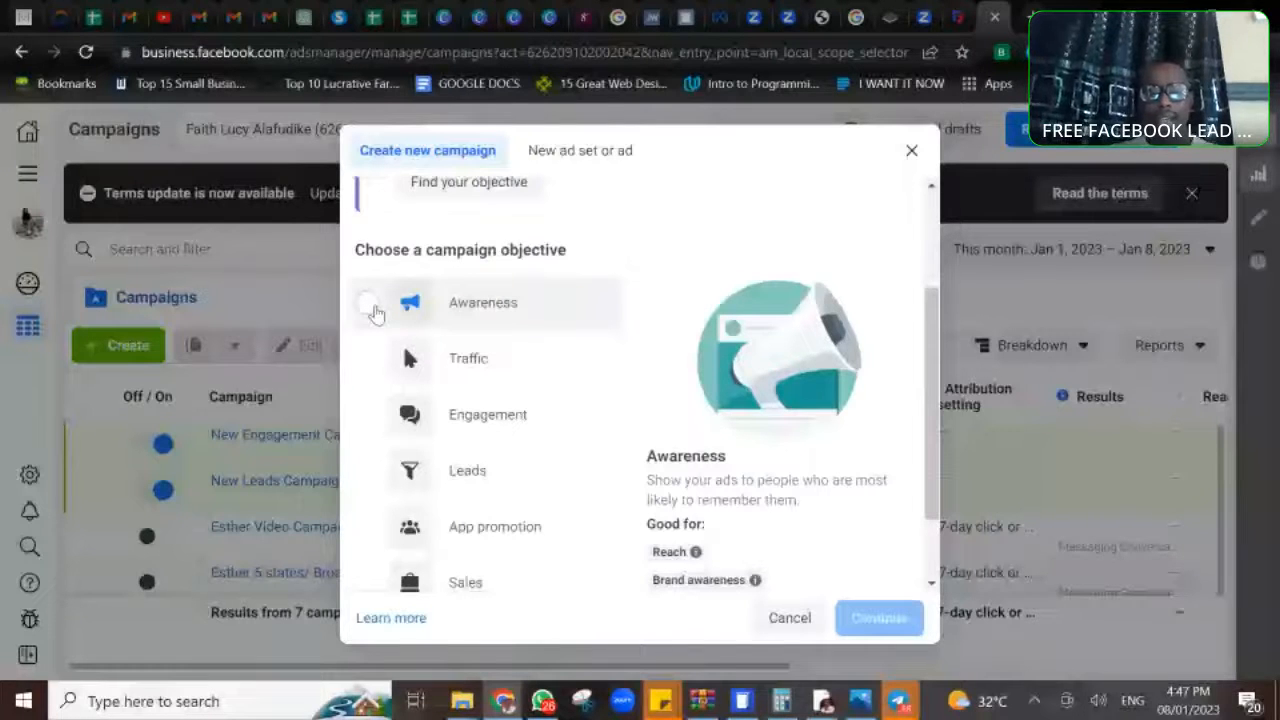
scroll(375, 314, "down", 1)
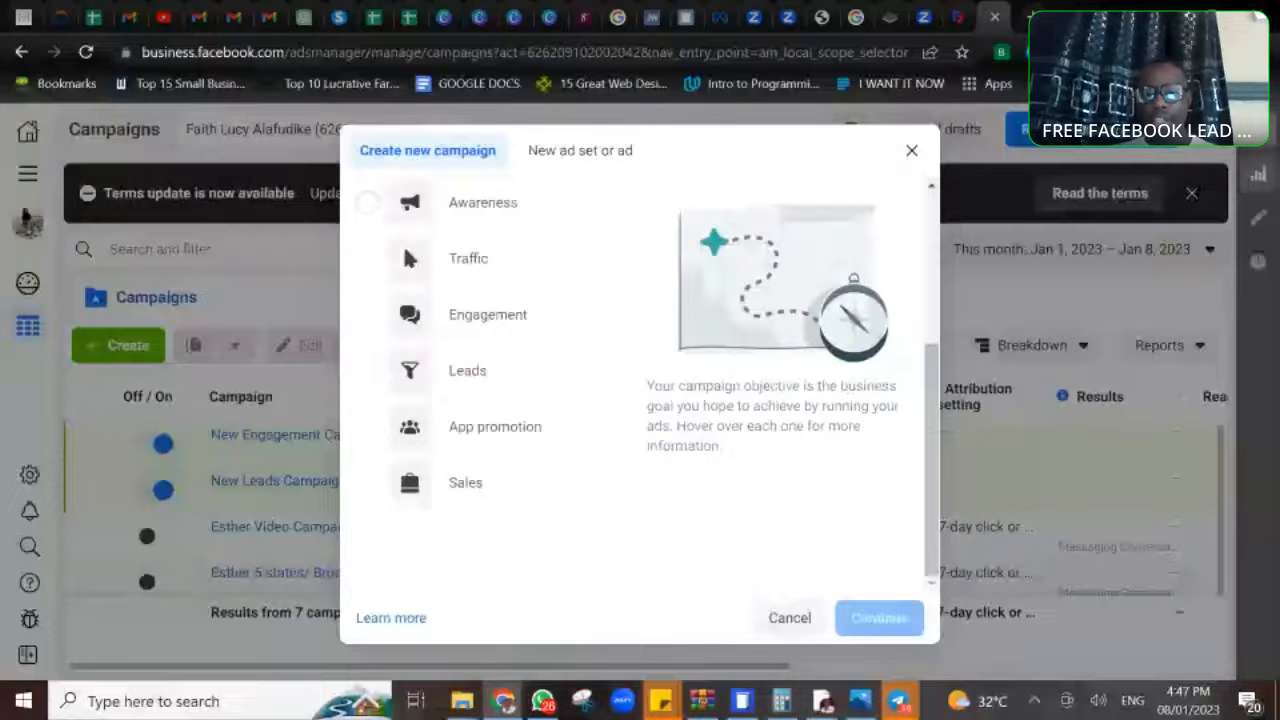
mouse_move(371, 202)
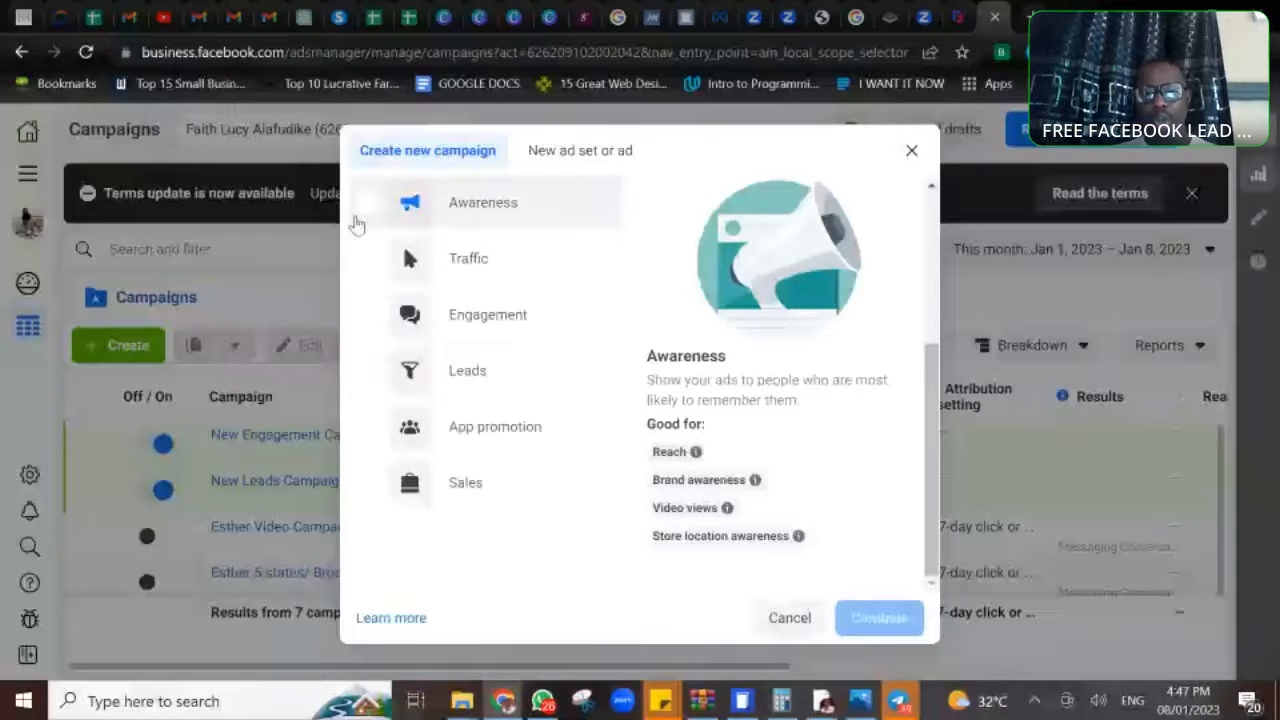
left_click(358, 220)
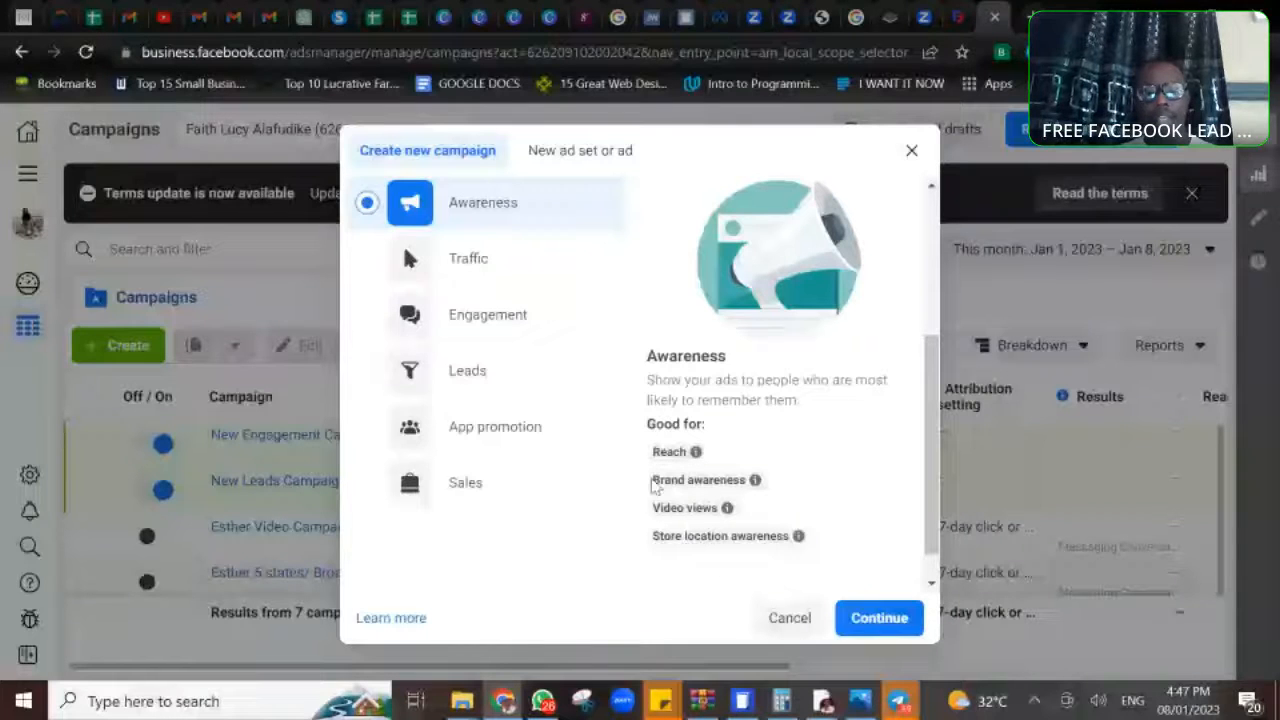
mouse_move(716, 507)
mouse_move(688, 537)
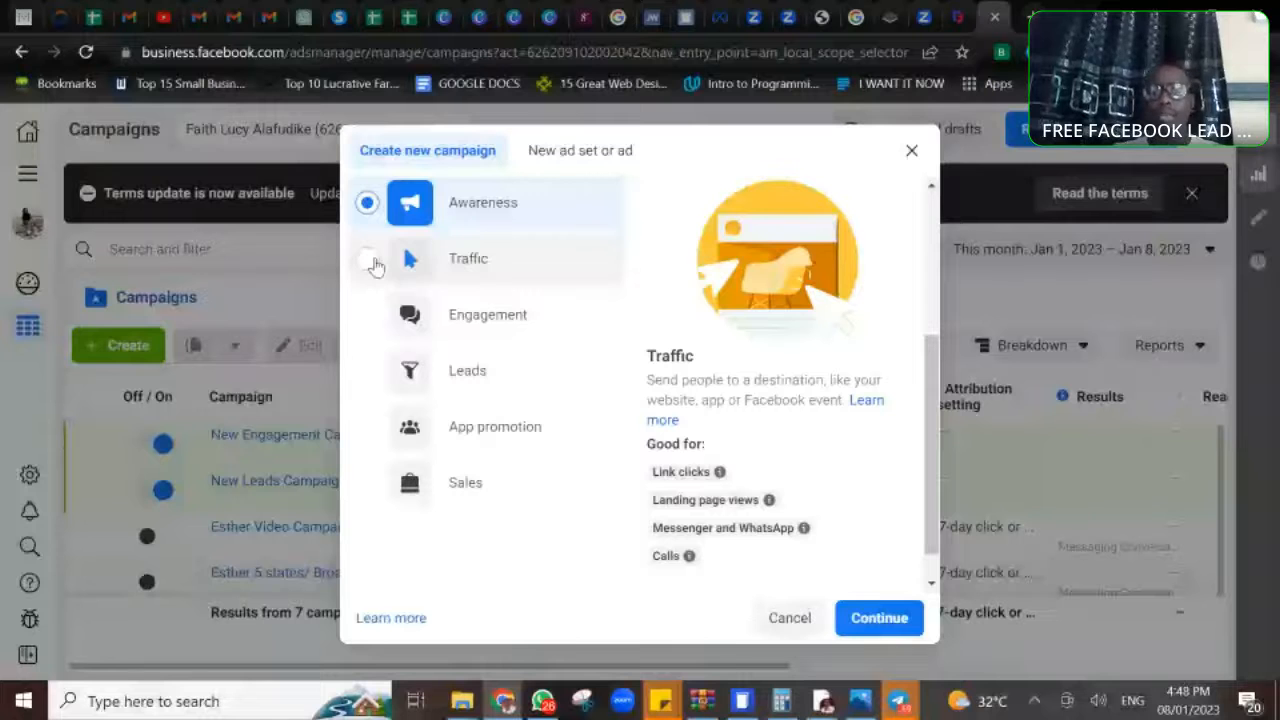
- Examine what the Traffic objective is good for, and choose Engagement as the campaign objective
left_click(373, 264)
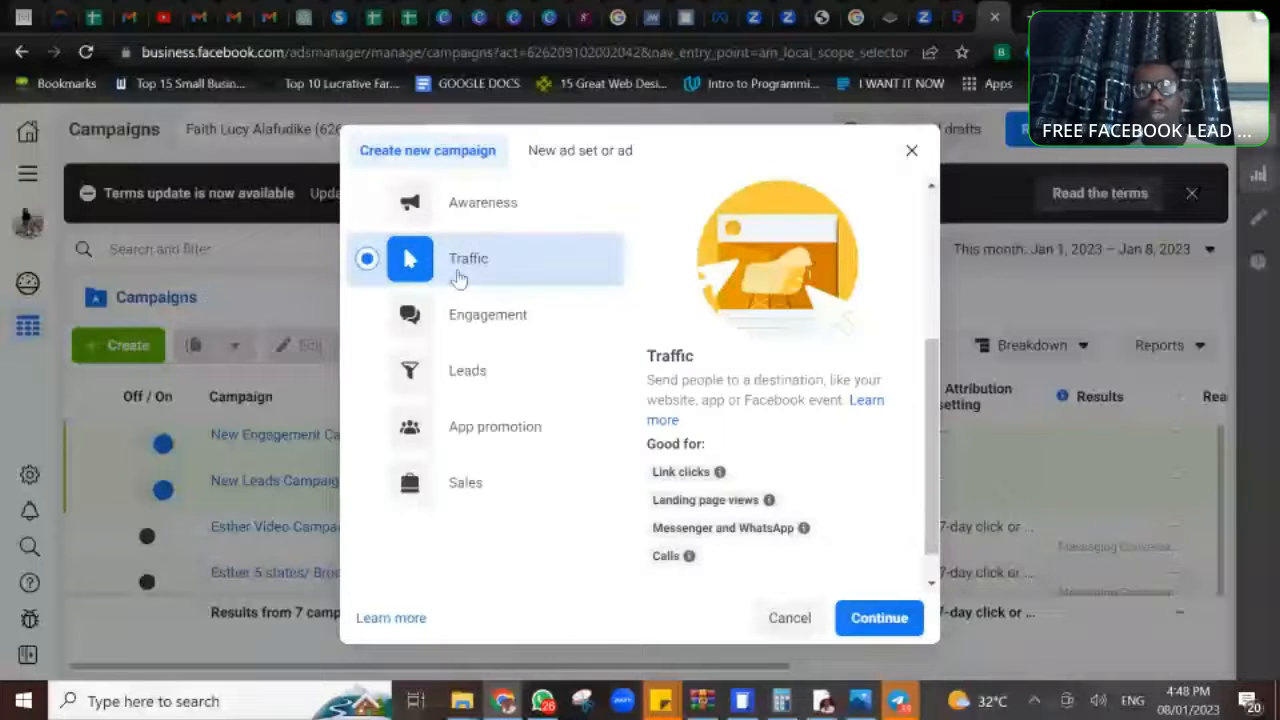
mouse_move(680, 467)
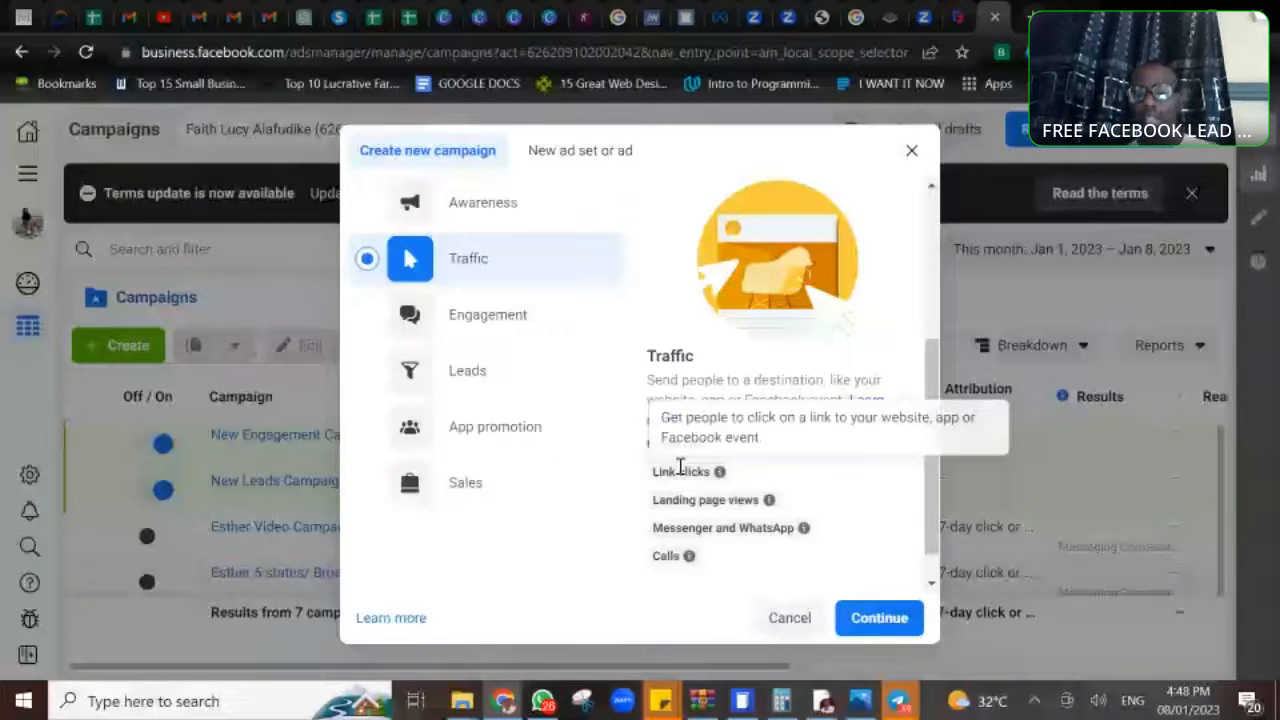
mouse_move(763, 527)
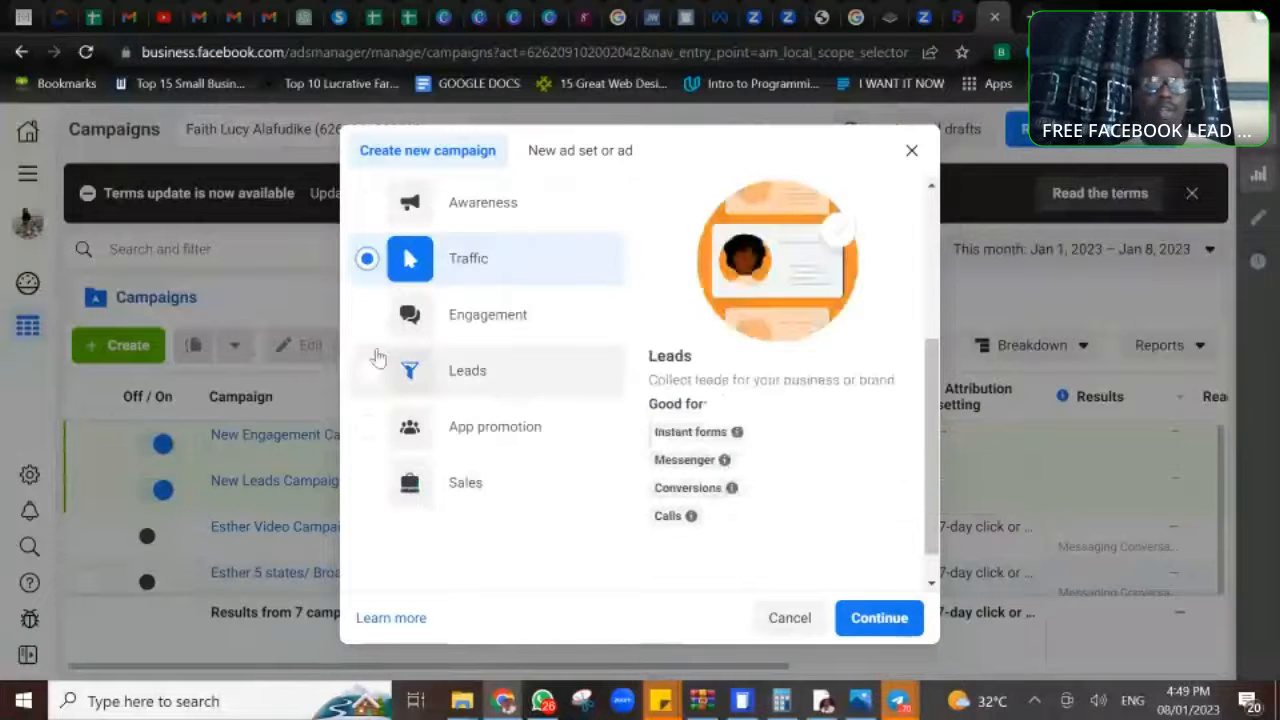
left_click(368, 318)
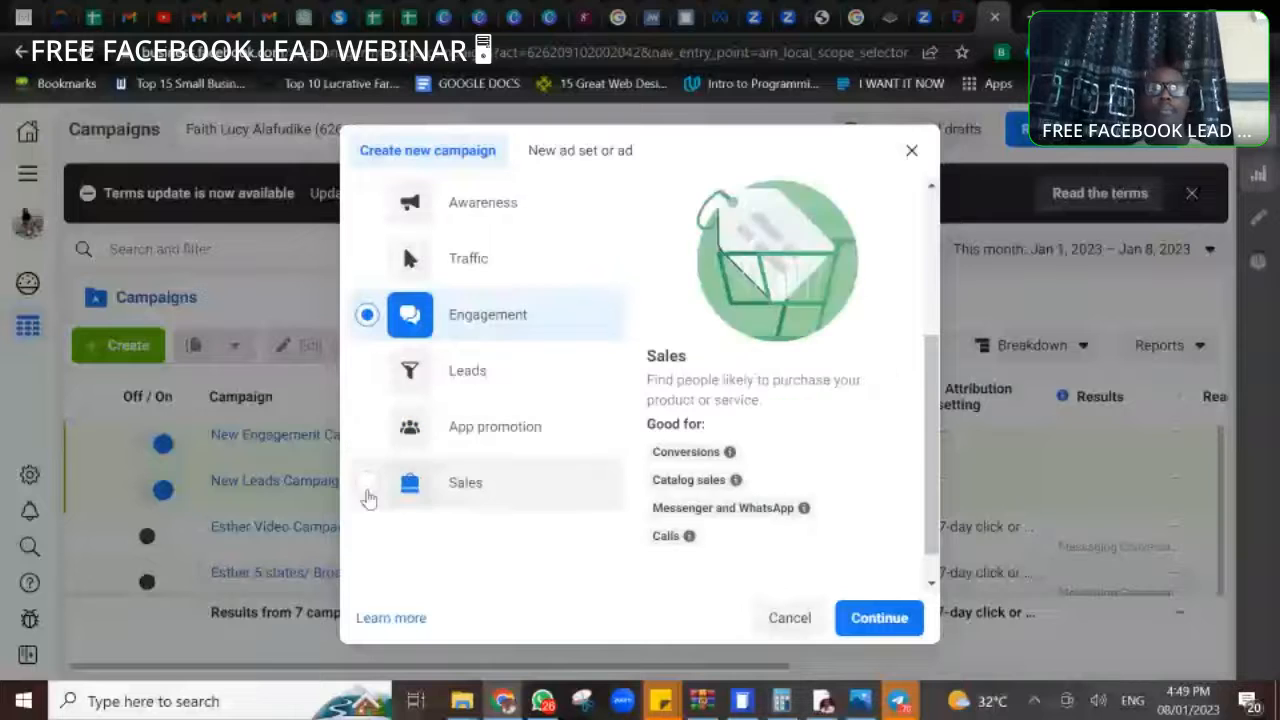
left_click_drag(930, 370, 930, 183)
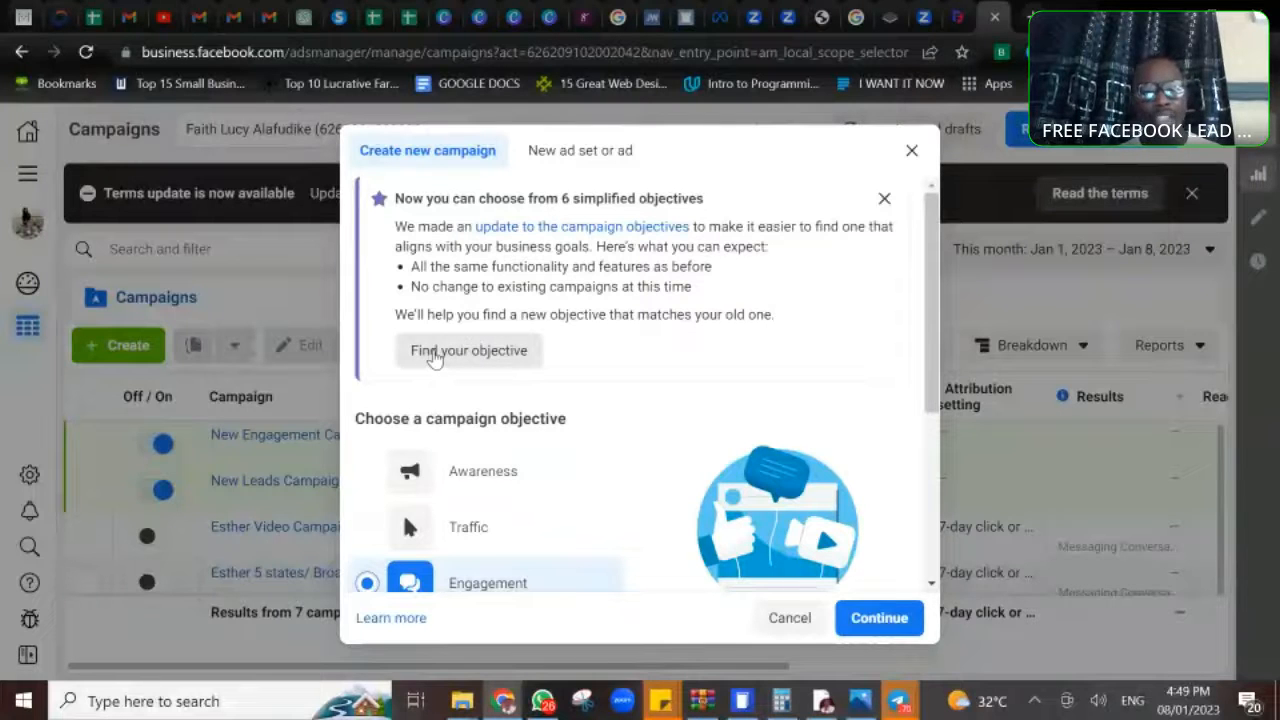
- Look up the new objective matching the former Messages objective, and continue to the Engagement campaign's settings
left_click(513, 348)
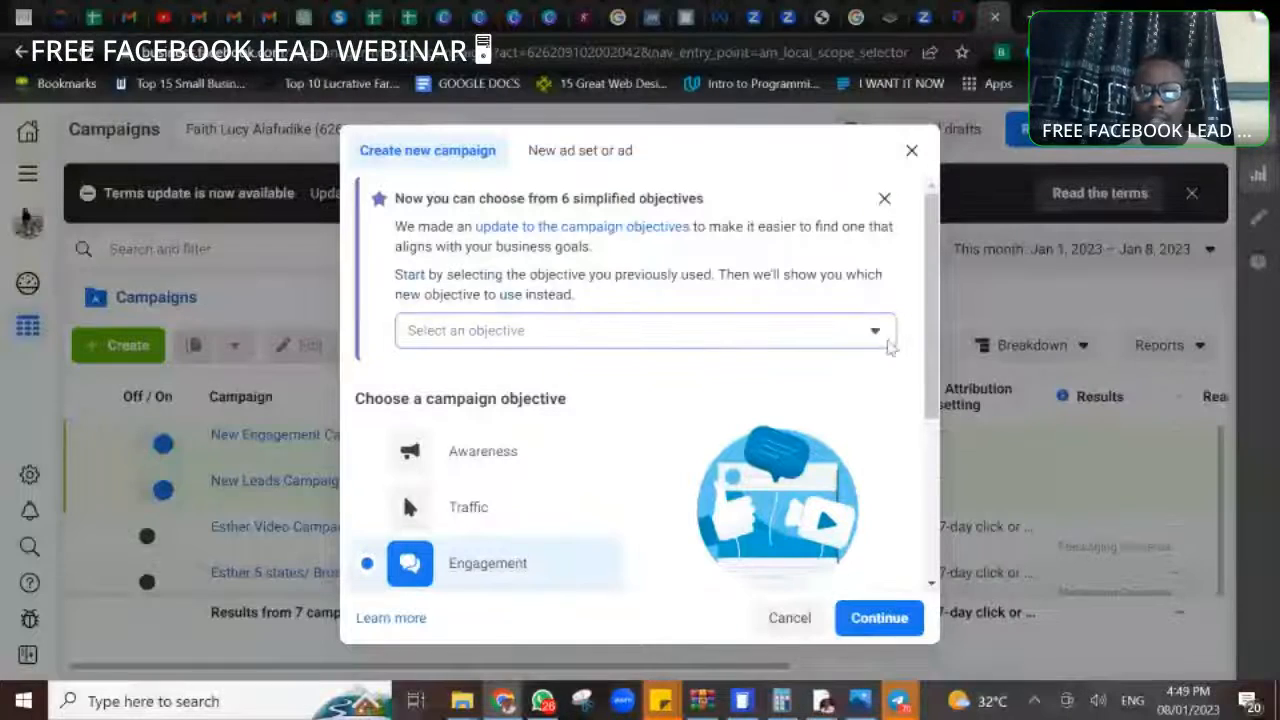
left_click(875, 334)
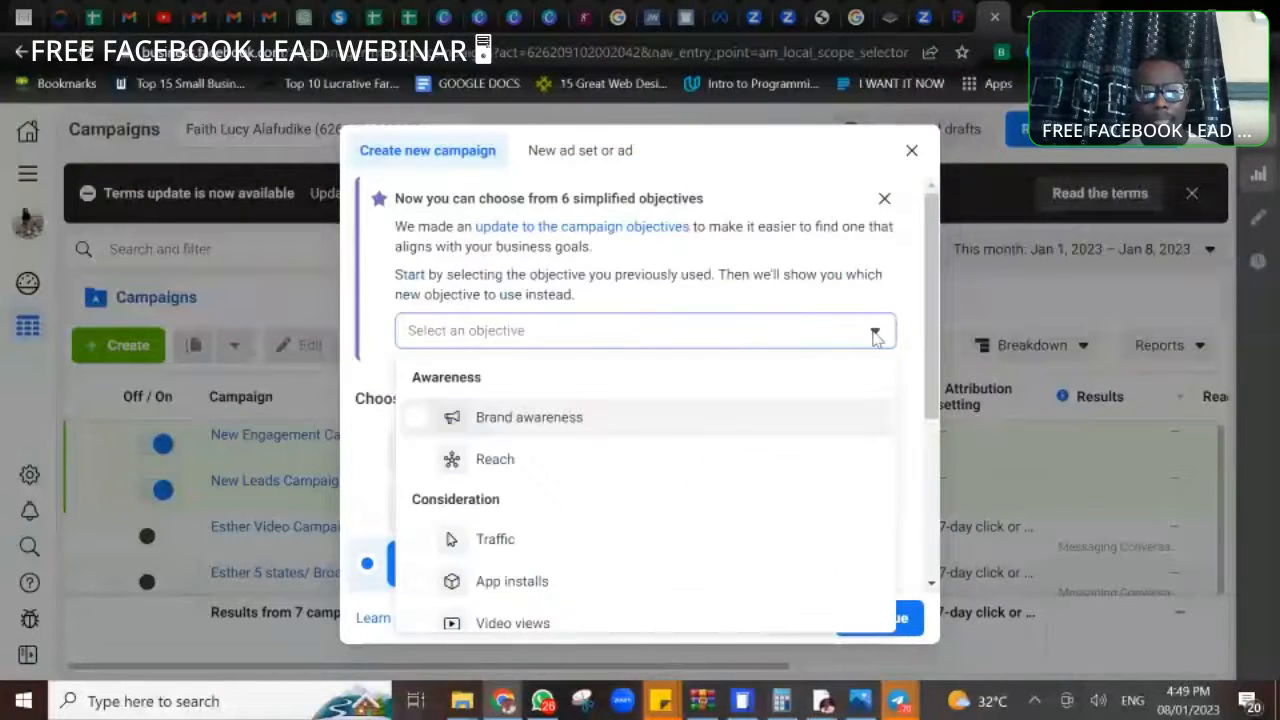
left_click_drag(941, 350, 954, 428)
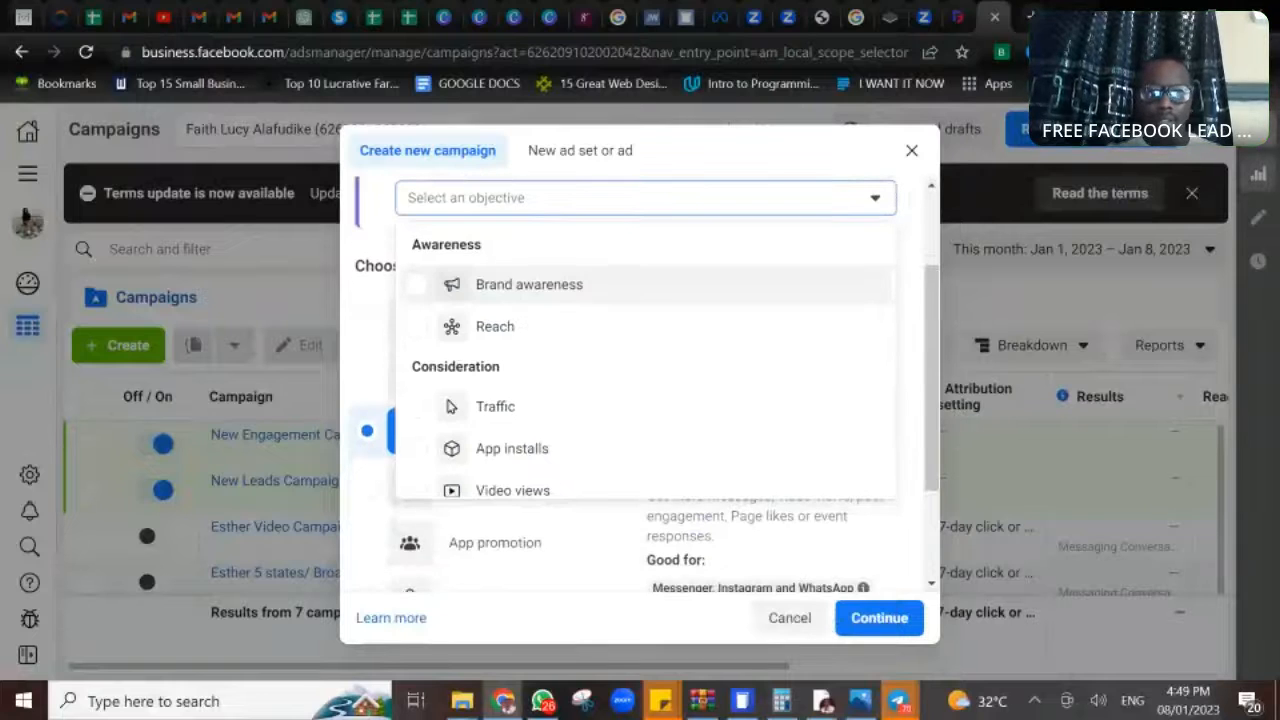
scroll(645, 360, "down", 3)
scroll(450, 267, "down", 3)
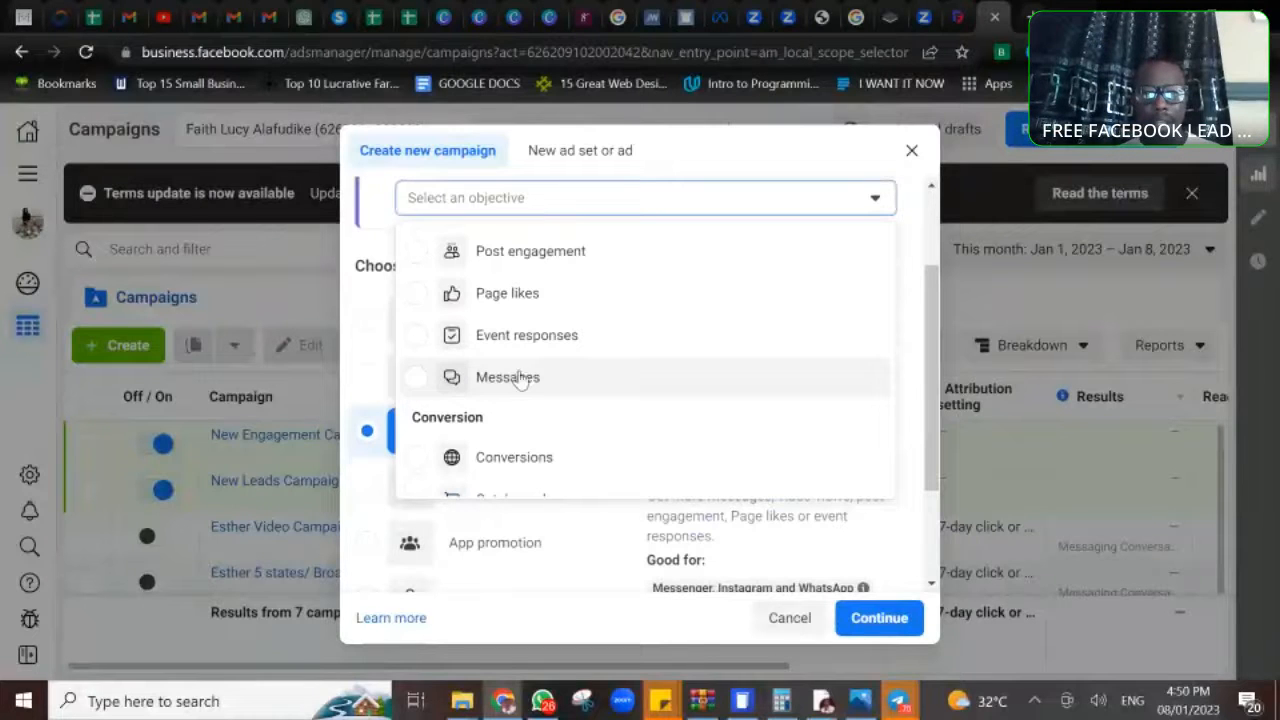
left_click(420, 387)
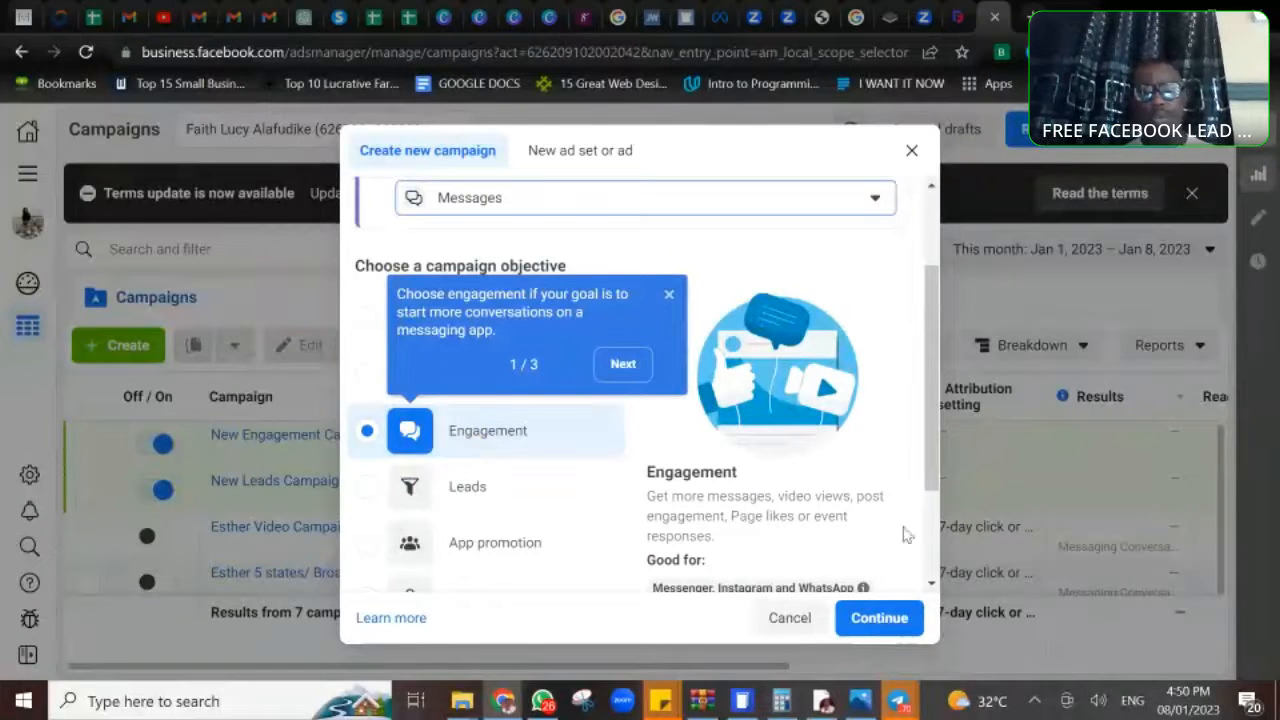
left_click(931, 548)
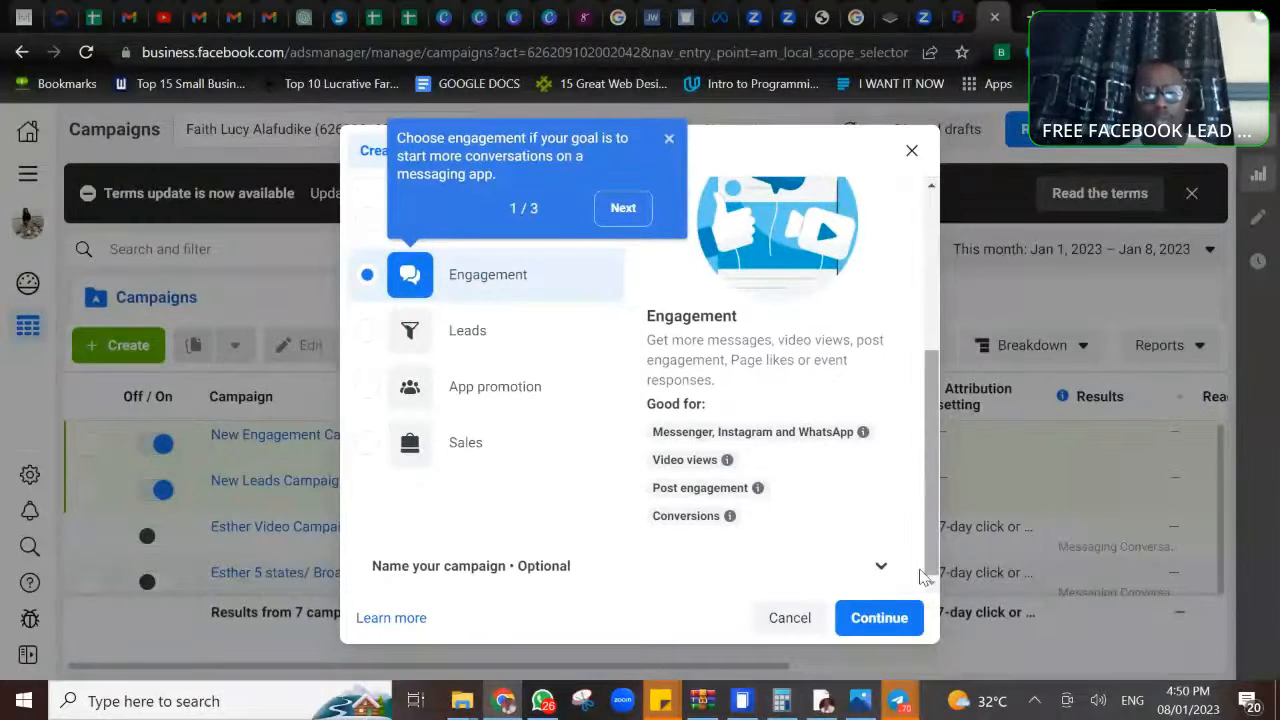
left_click(880, 618)
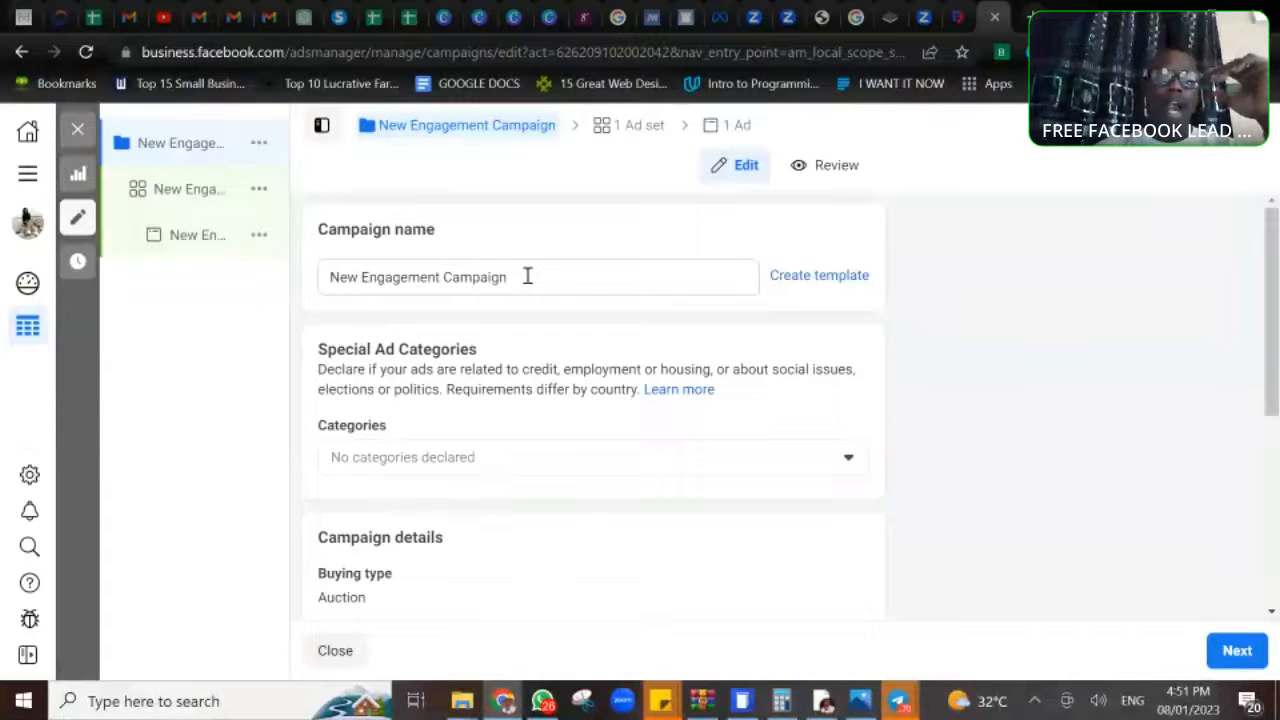
- Look over the campaign settings and replace the default campaign name with FREE CLASS
scroll(527, 276, "down", 4)
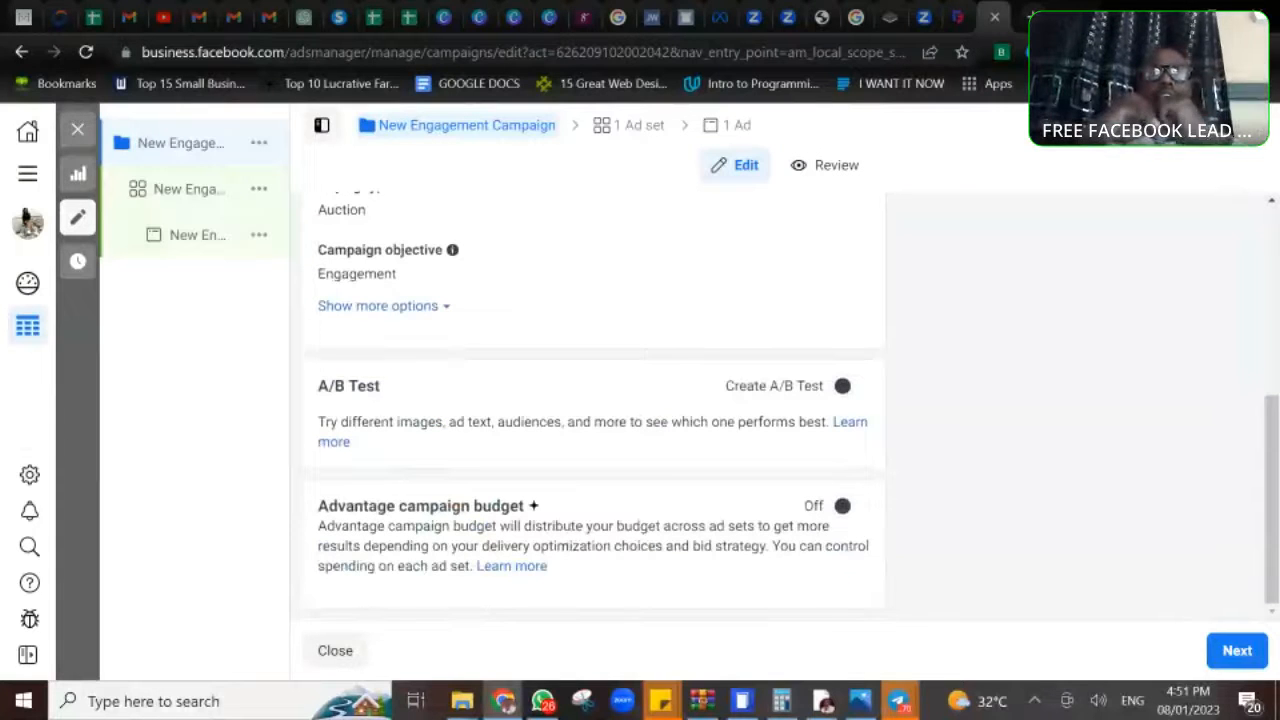
scroll(641, 603, "up", 1)
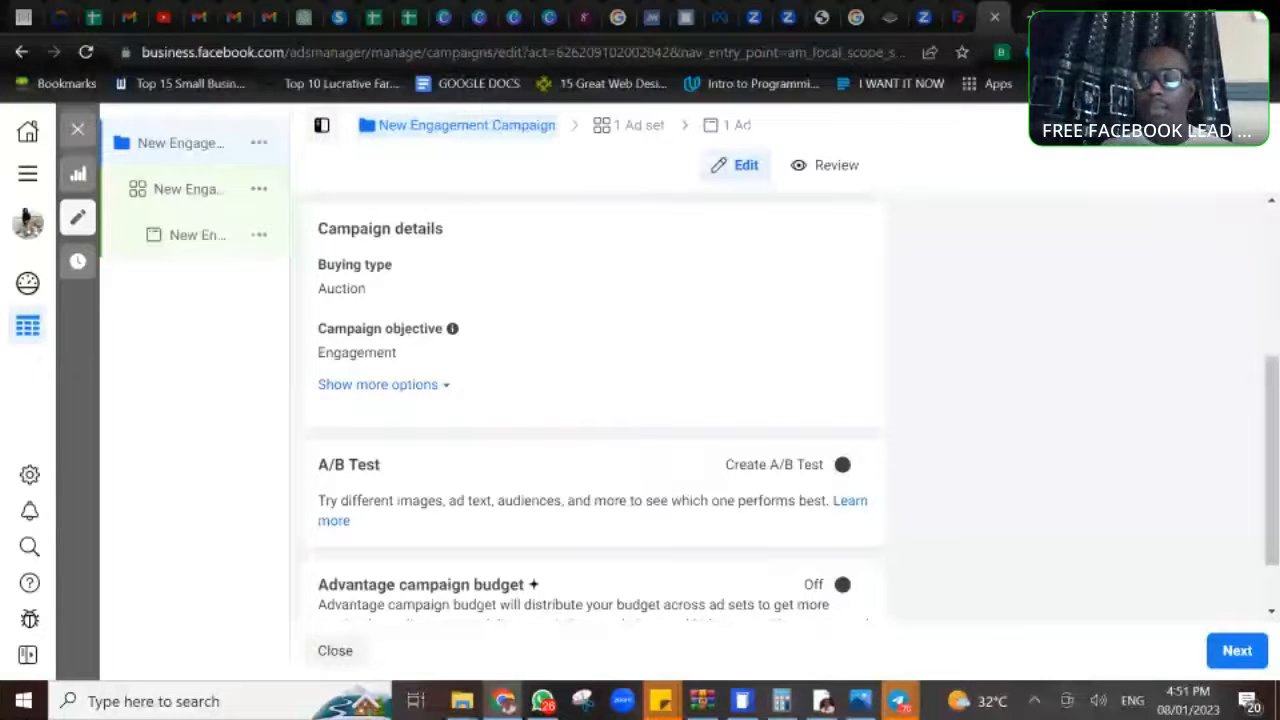
scroll(27, 220, "up", 3)
left_click_drag(526, 280, 326, 286)
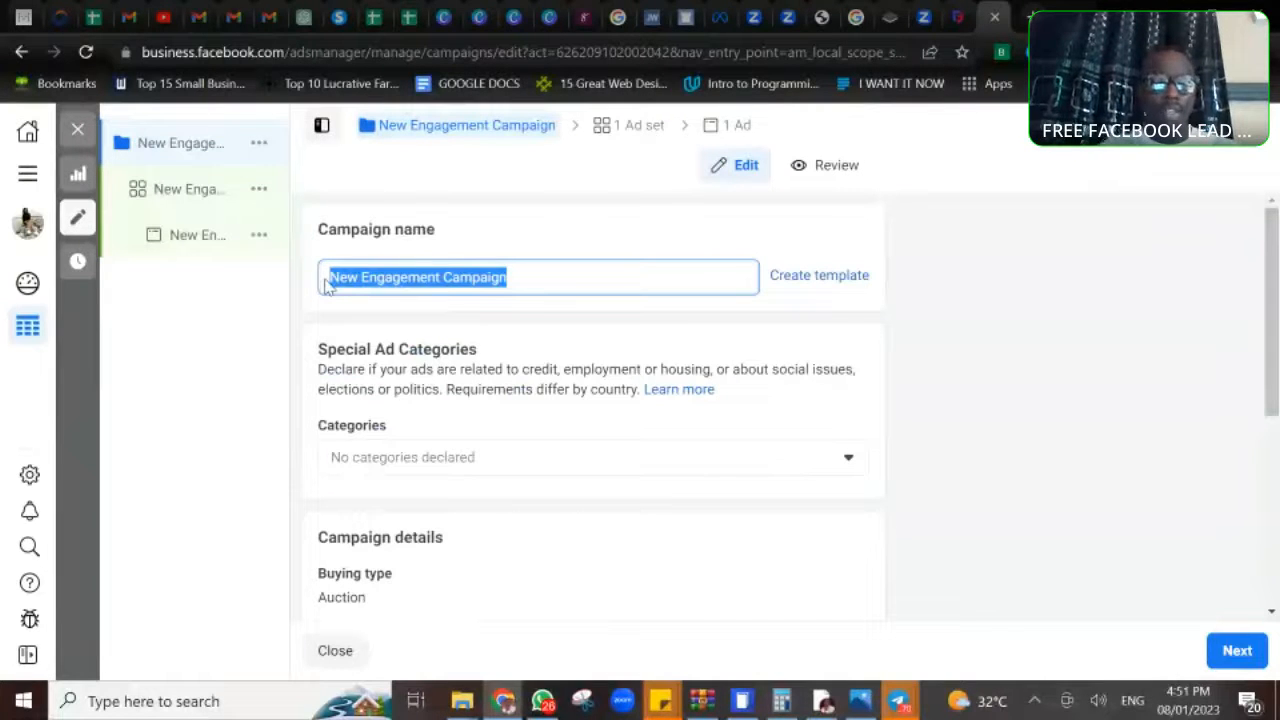
type("F")
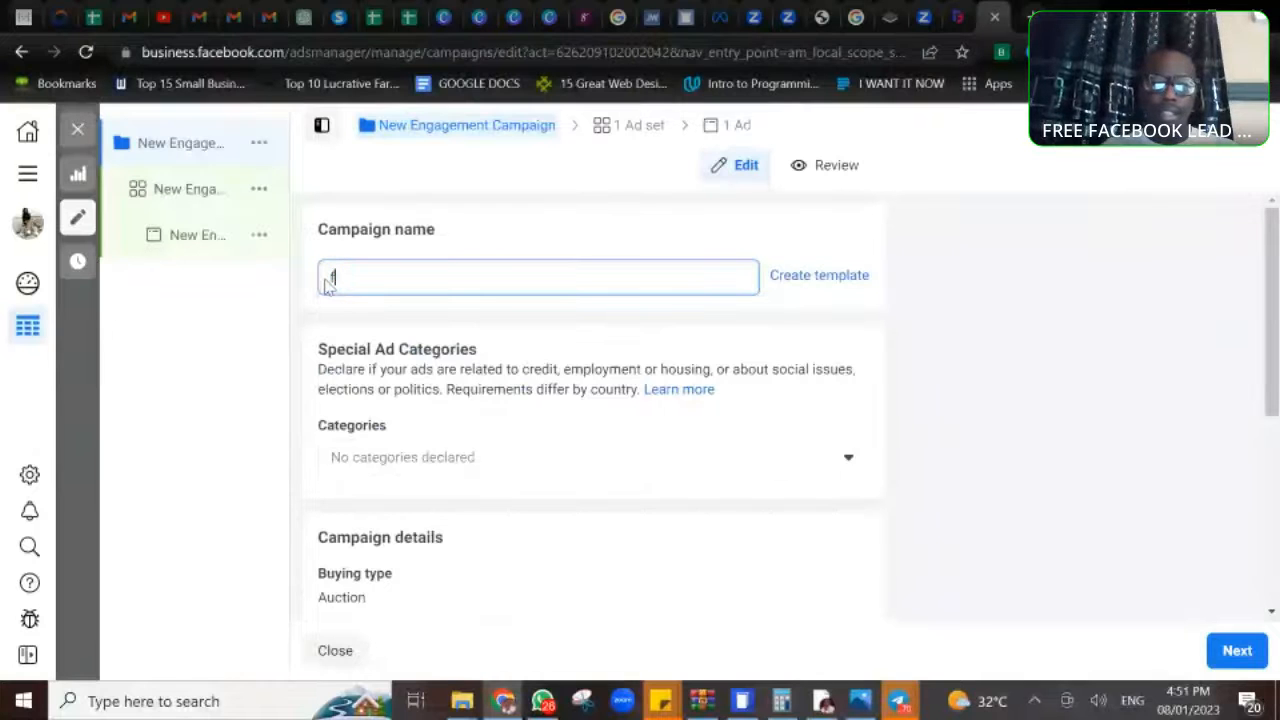
key("BackSpace")
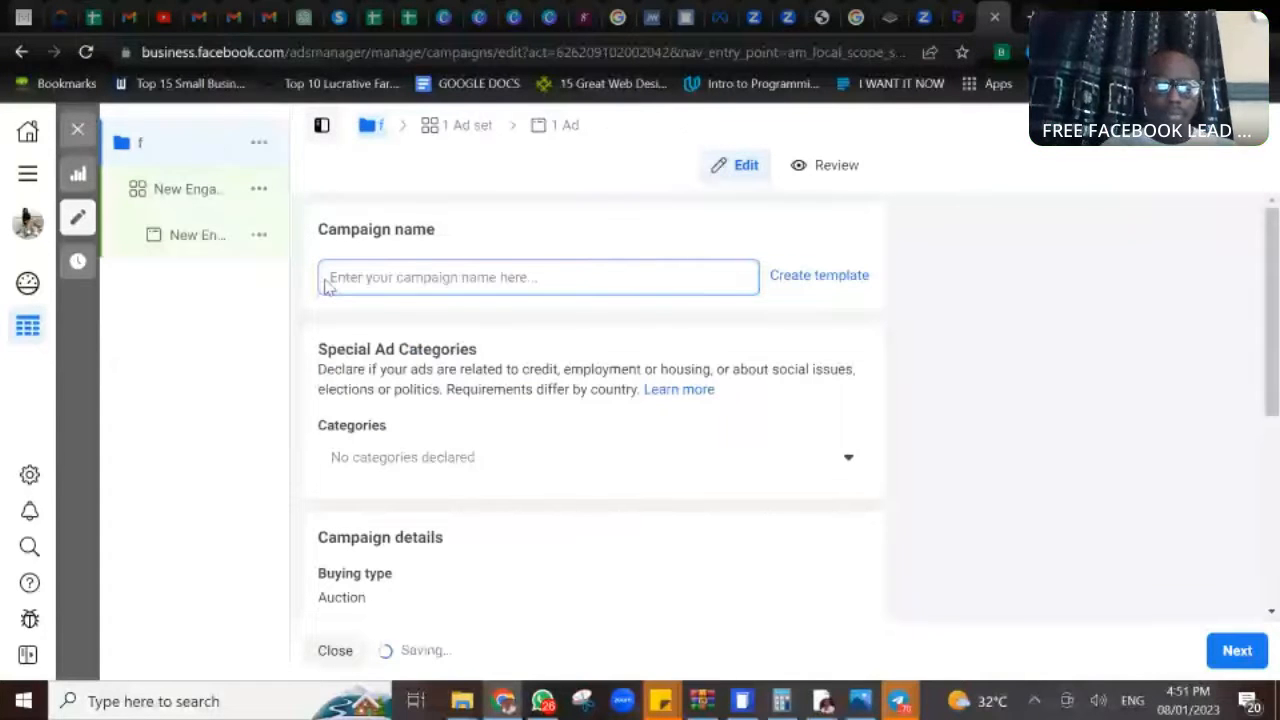
type("FREE CLASS")
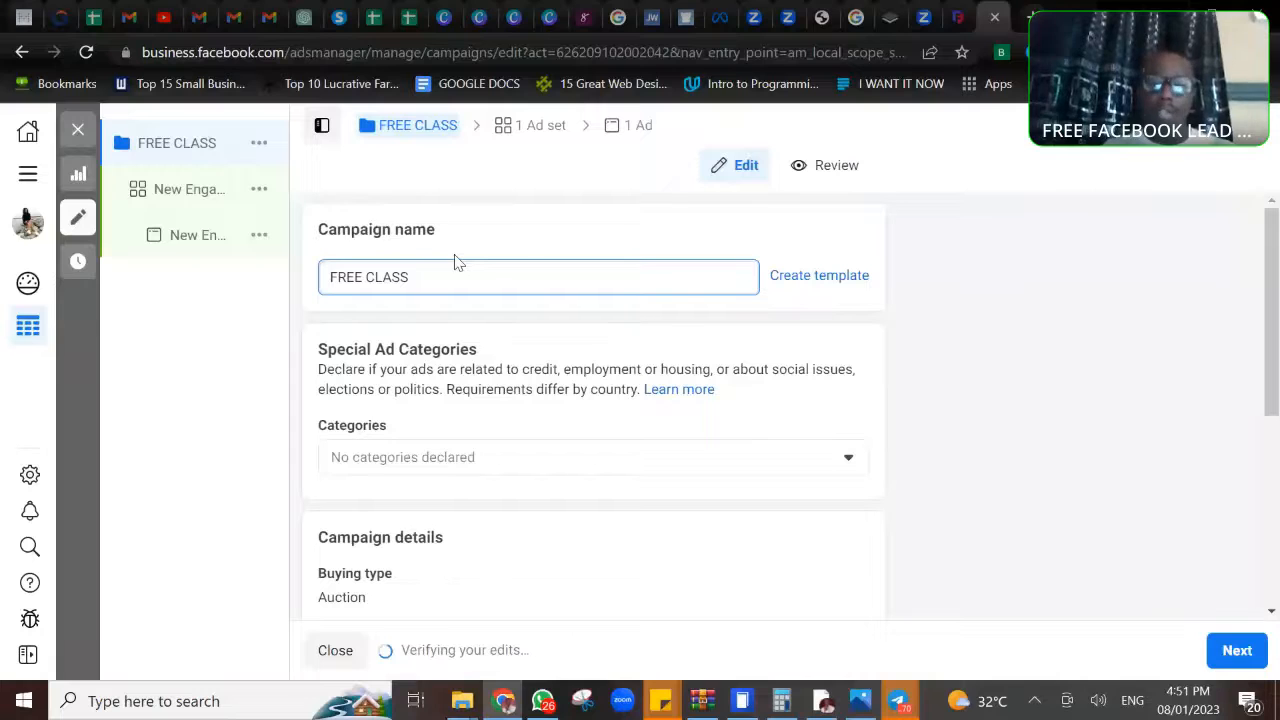
- Change the campaign name to FREE MASTERCLASS
left_click(372, 284)
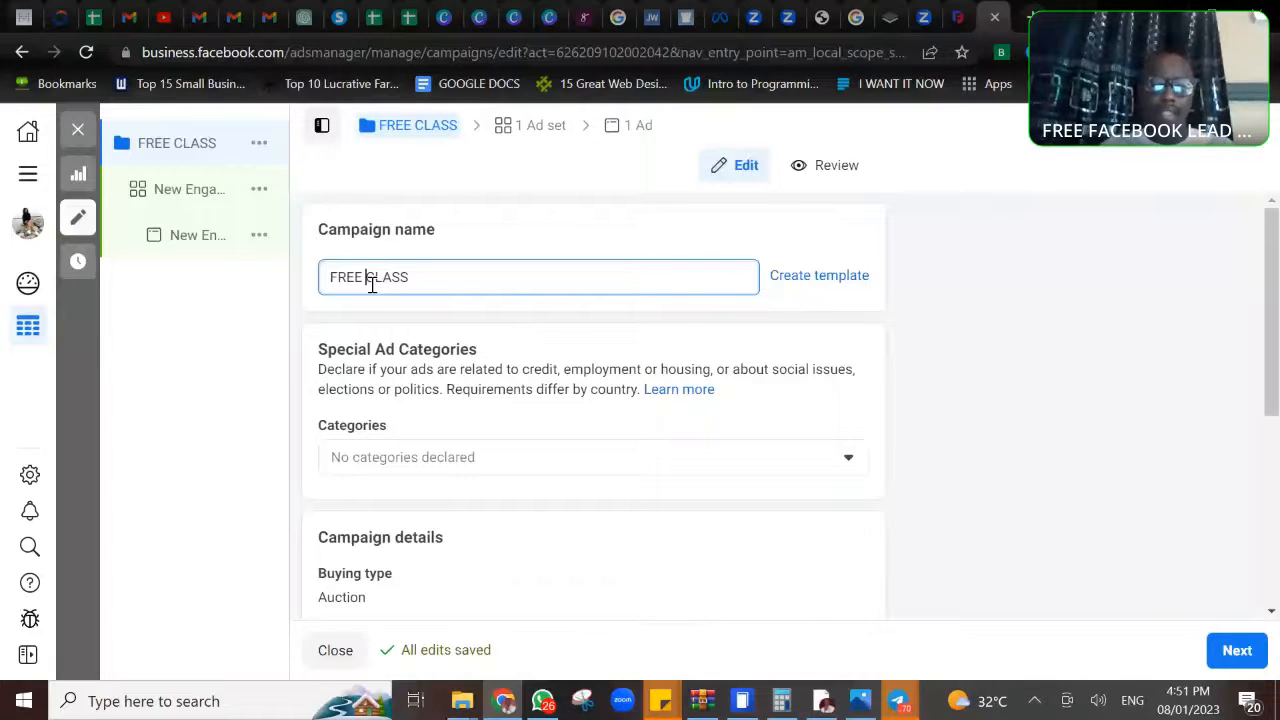
type("MASTERCLA")
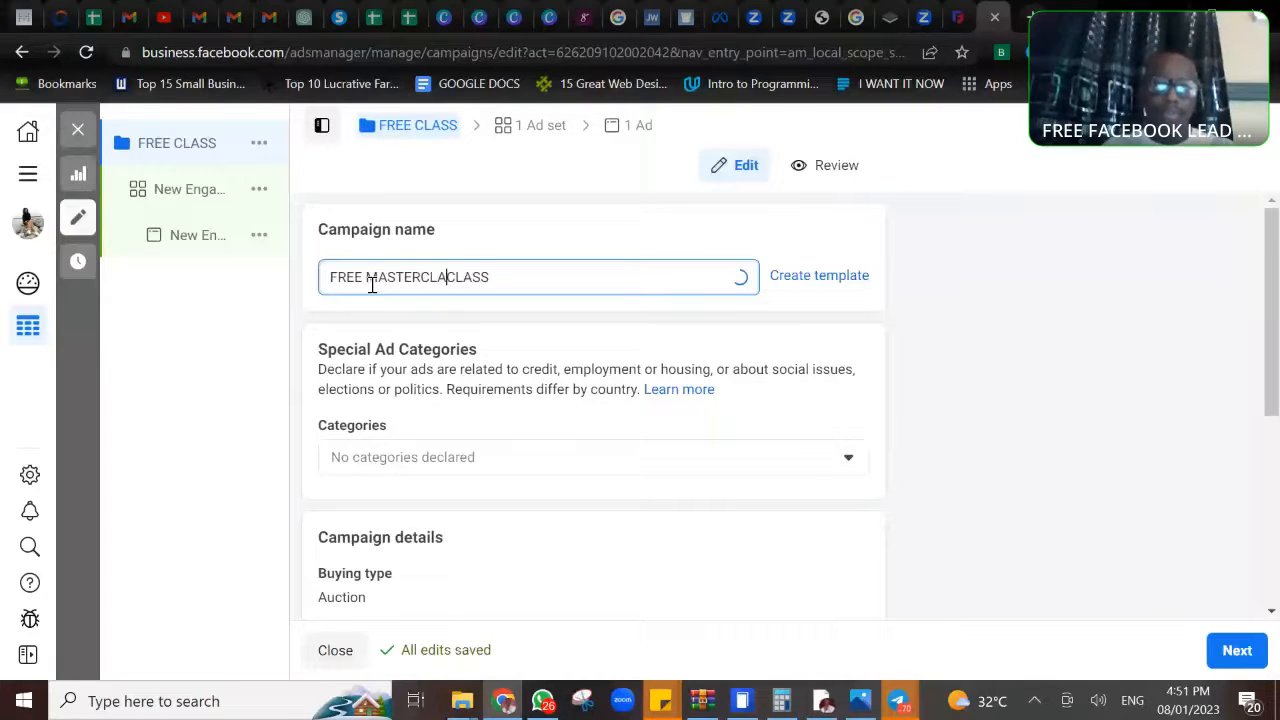
type("S")
key("BackSpace")
key("BackSpace")
key("BackSpace")
key("BackSpace")
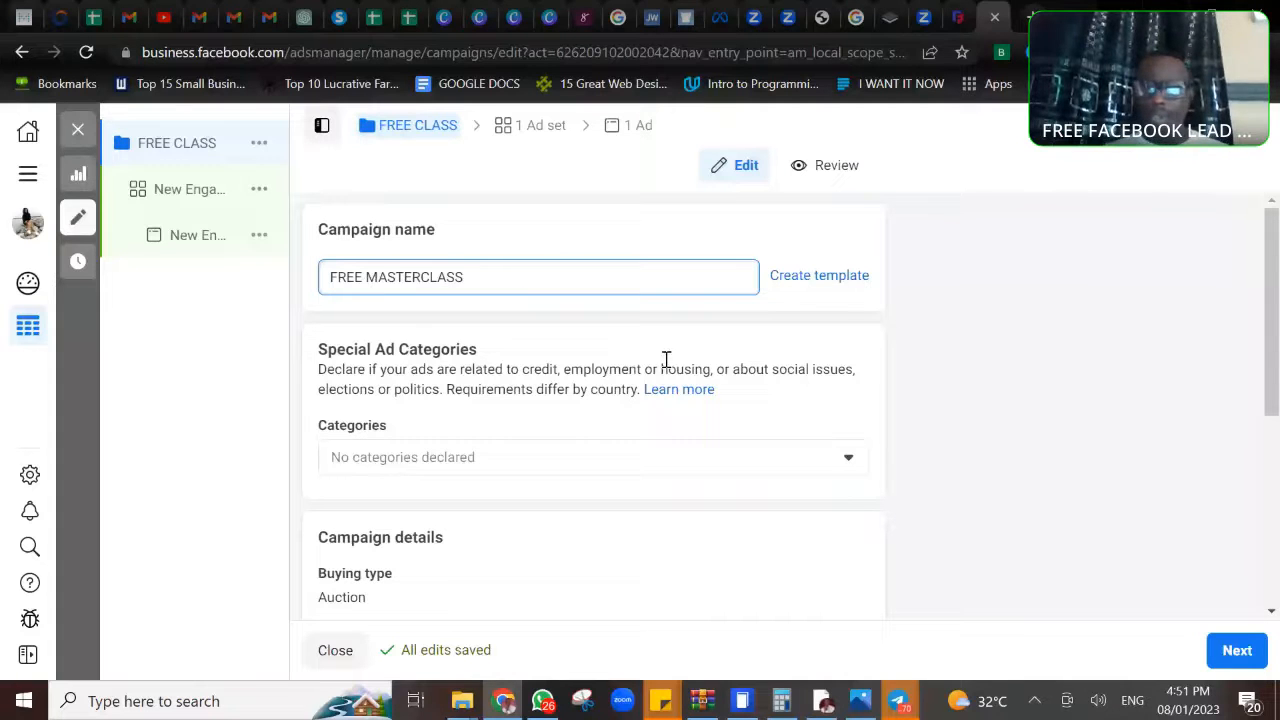
scroll(1279, 471, "down", 1)
scroll(1279, 471, "down", 3)
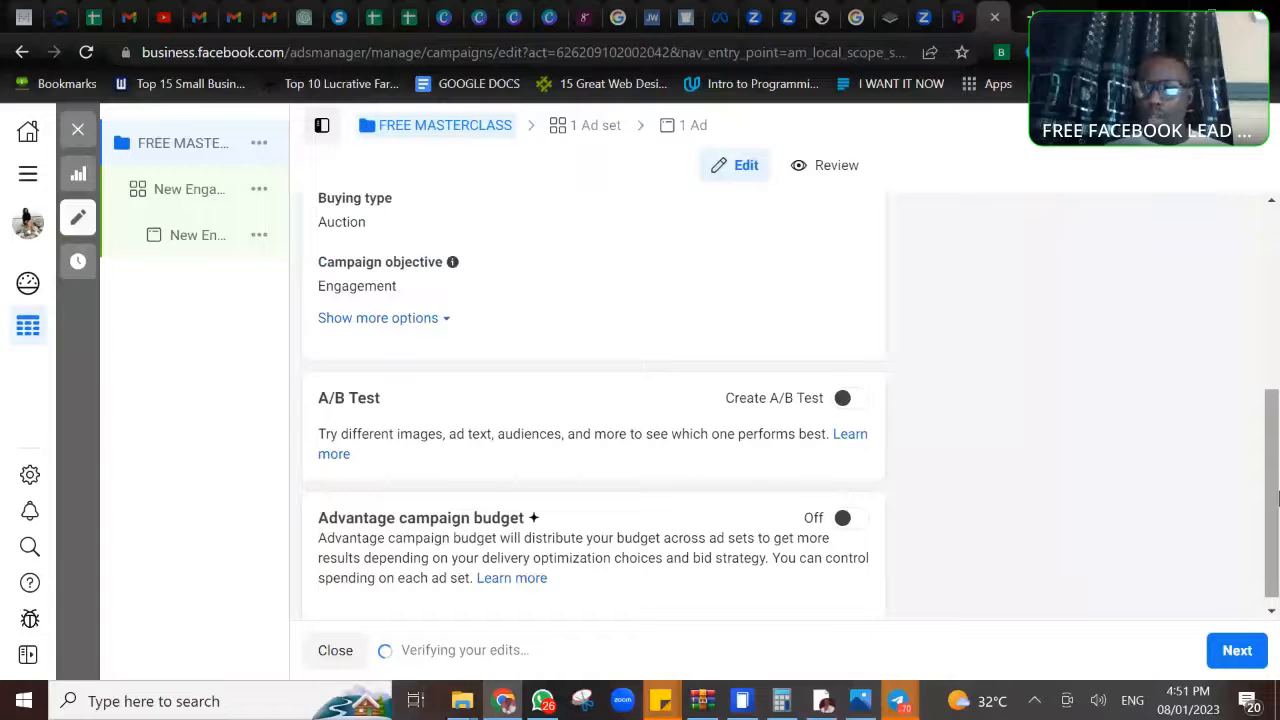
- Open the ad set of the FREE MASTERCLASS campaign and rename it FREE MASTERCLASS
scroll(1277, 497, "down", 1)
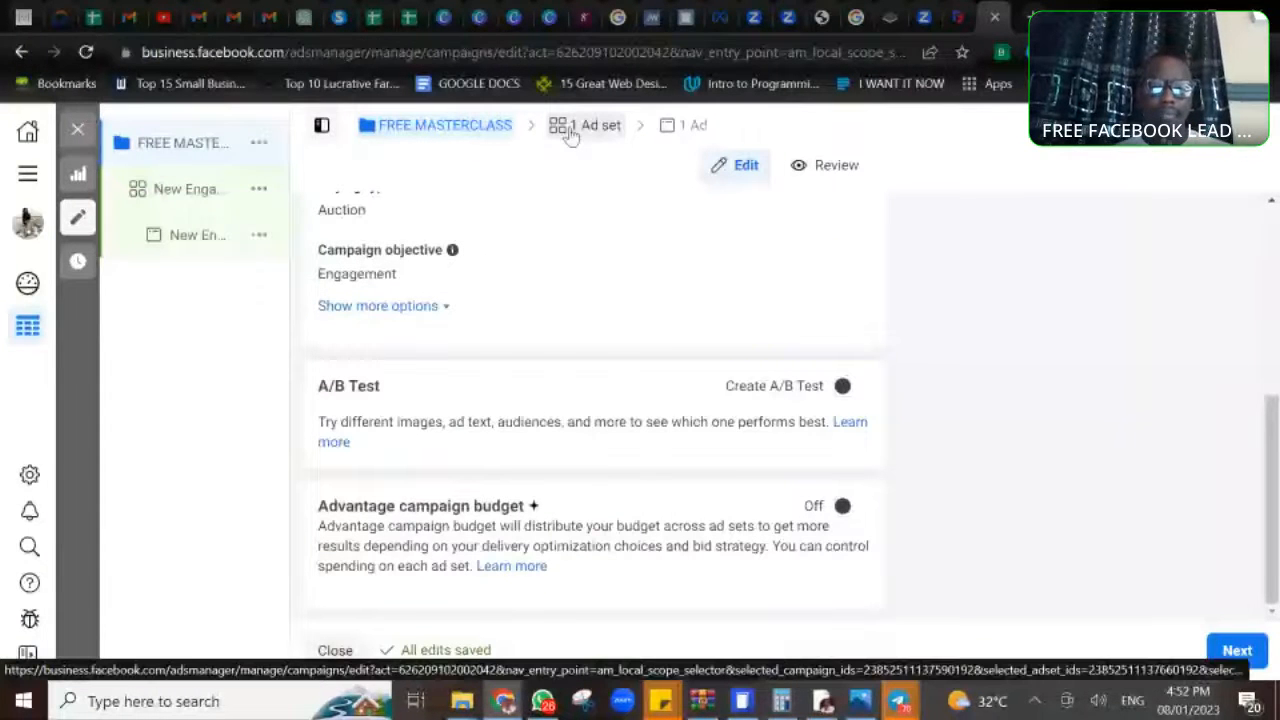
left_click(570, 135)
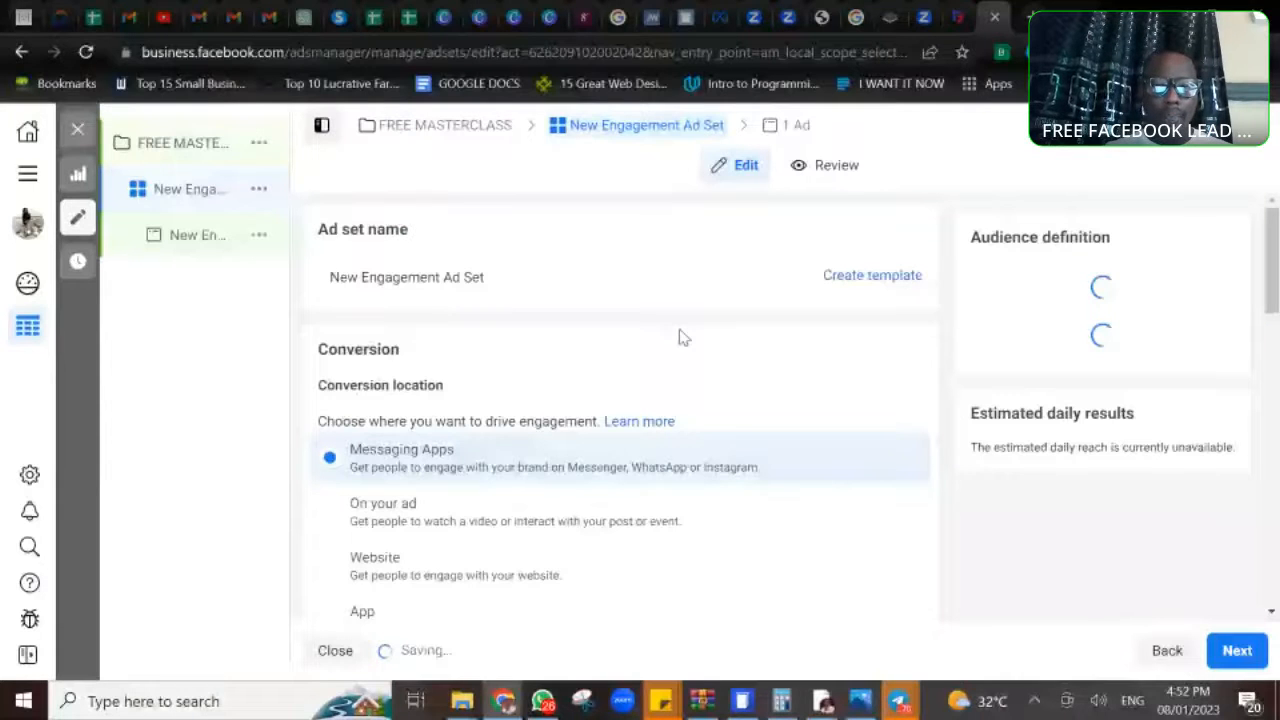
left_click_drag(441, 284, 420, 285)
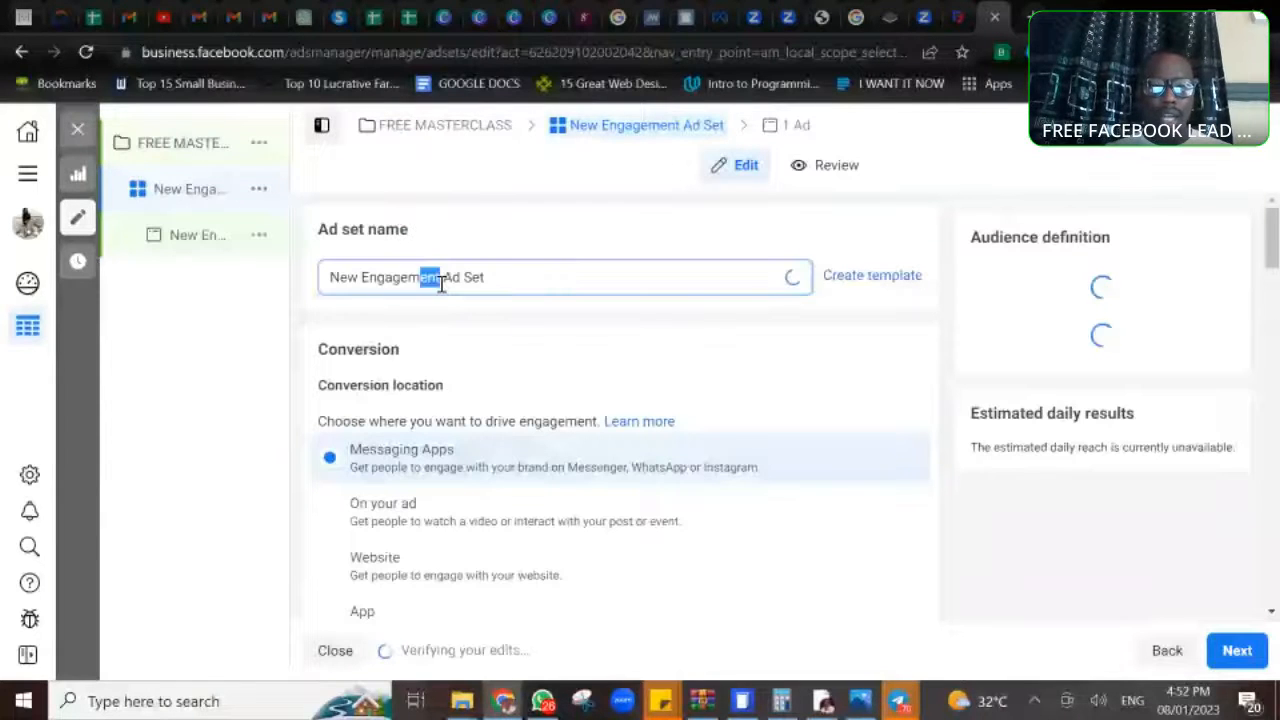
left_click(494, 278)
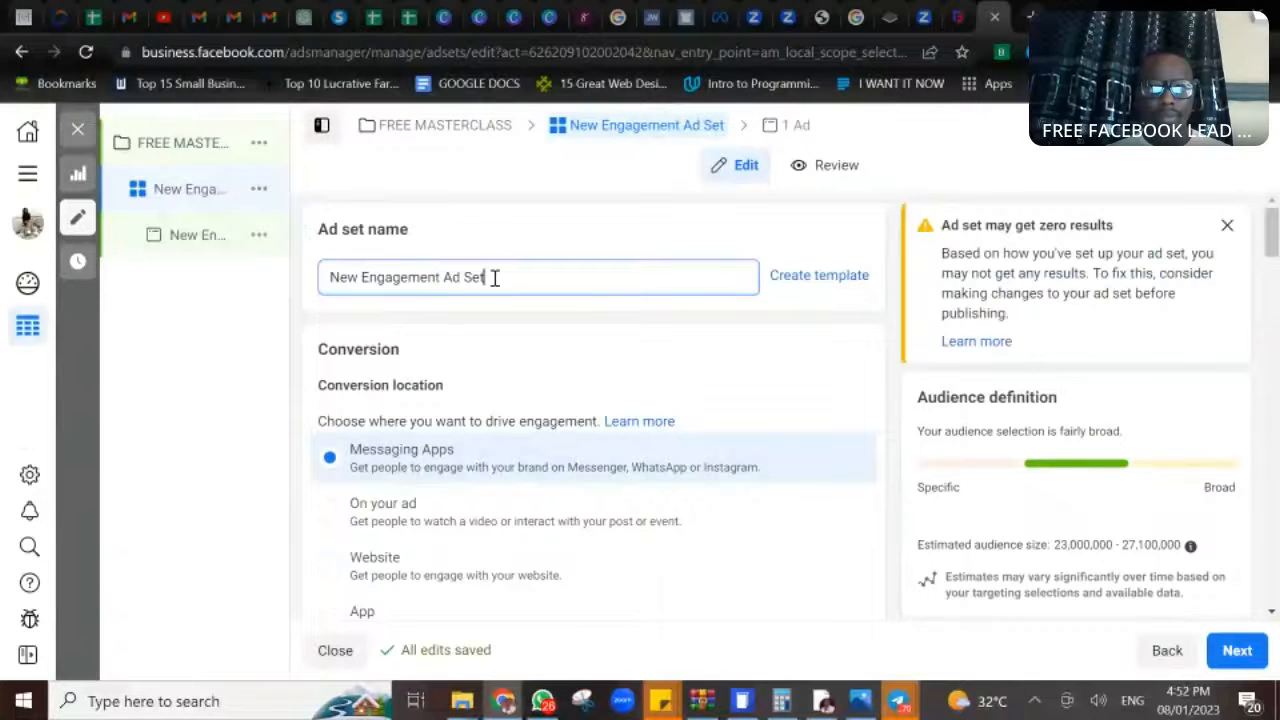
left_click_drag(440, 278, 323, 287)
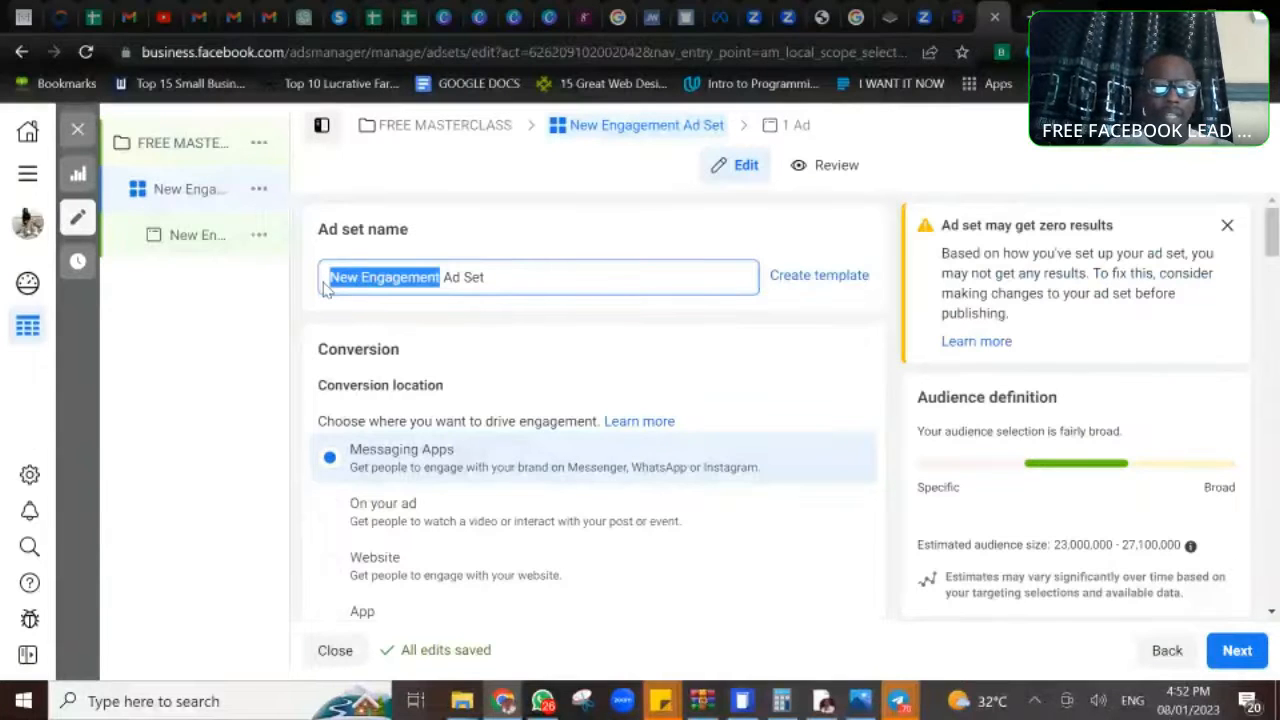
type("FREE MASTERCLASS")
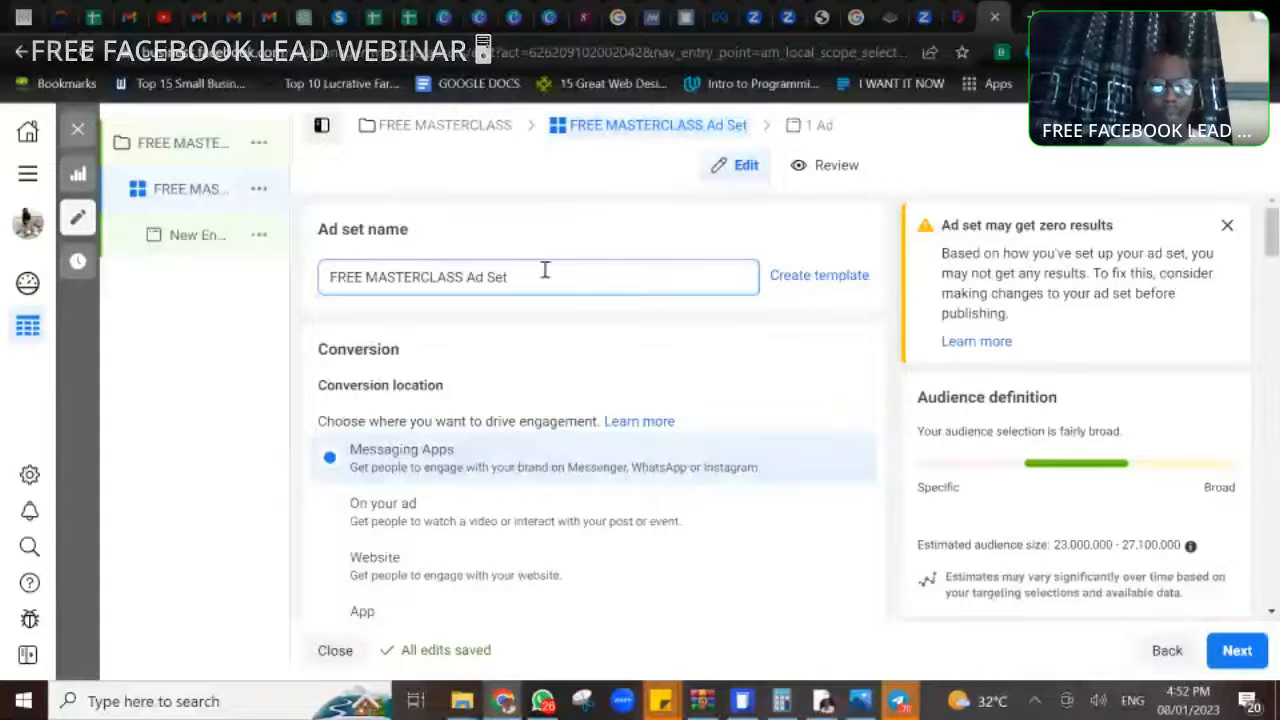
key("BackSpace")
key("BackSpace")
key("BackSpace")
key("BackSpace")
key("BackSpace")
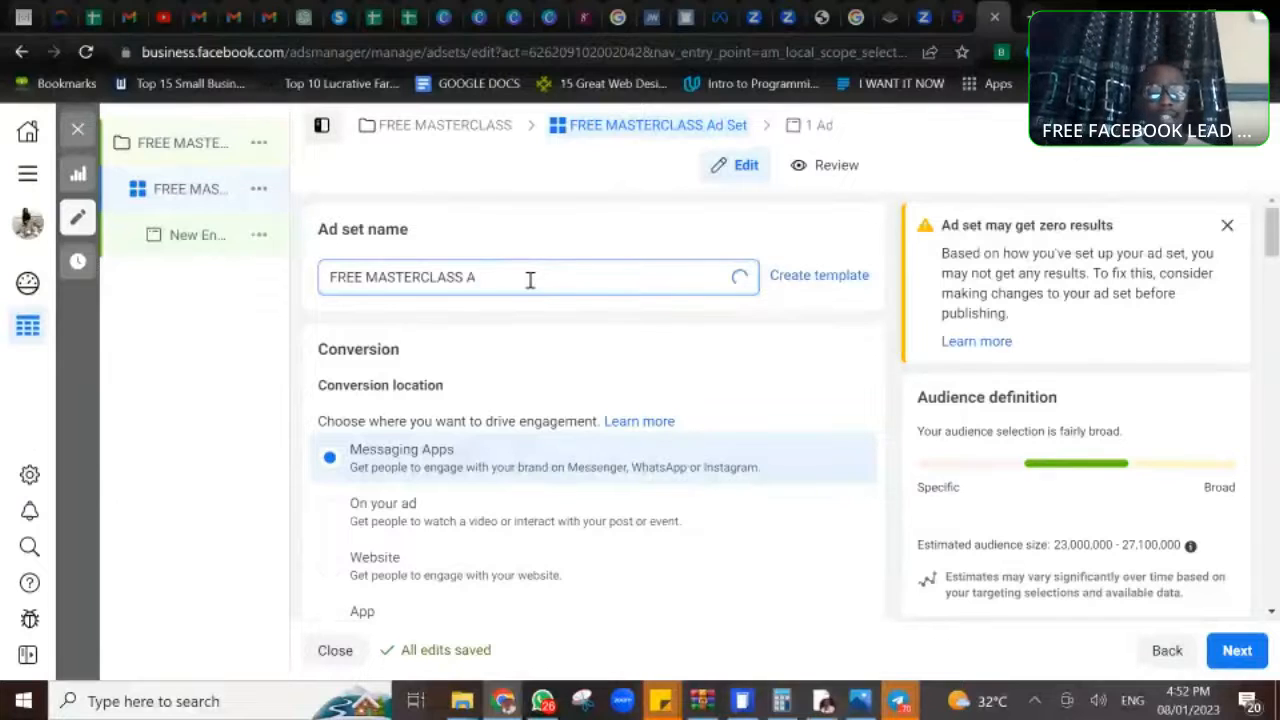
key("BackSpace")
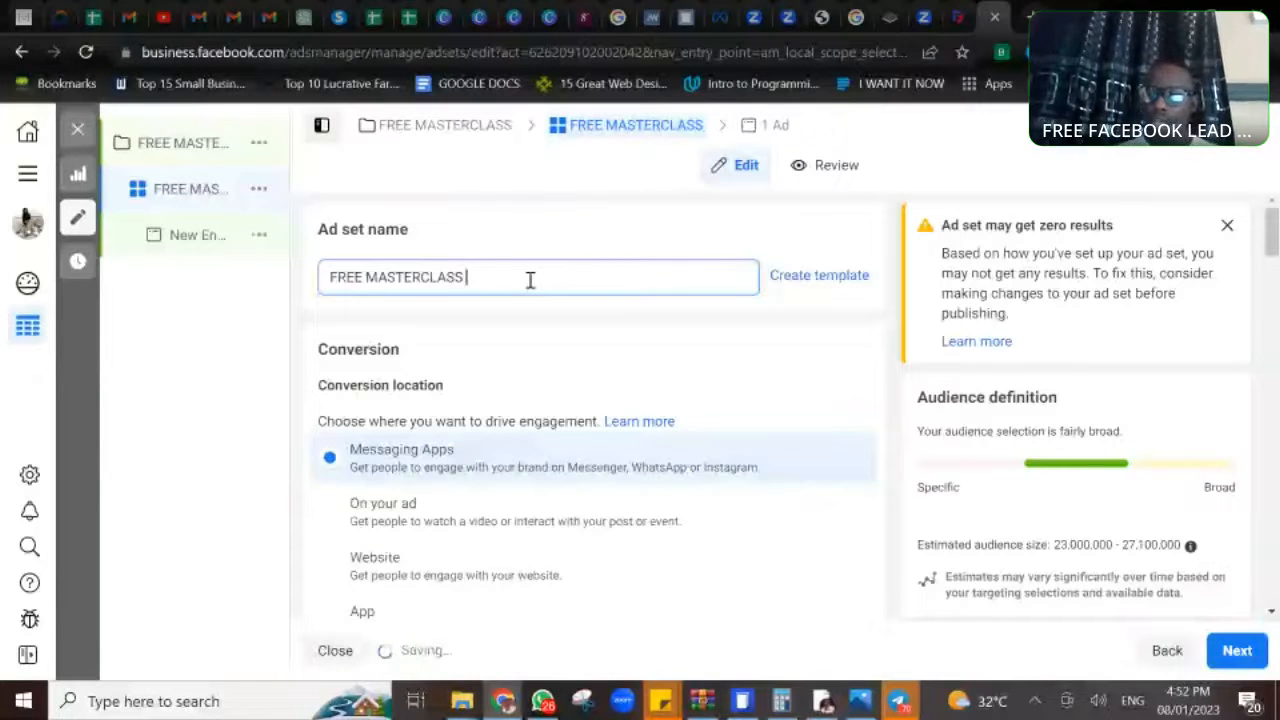
- Review the ad set's conversion location options and its ad type setting
left_click_drag(1273, 237, 1274, 258)
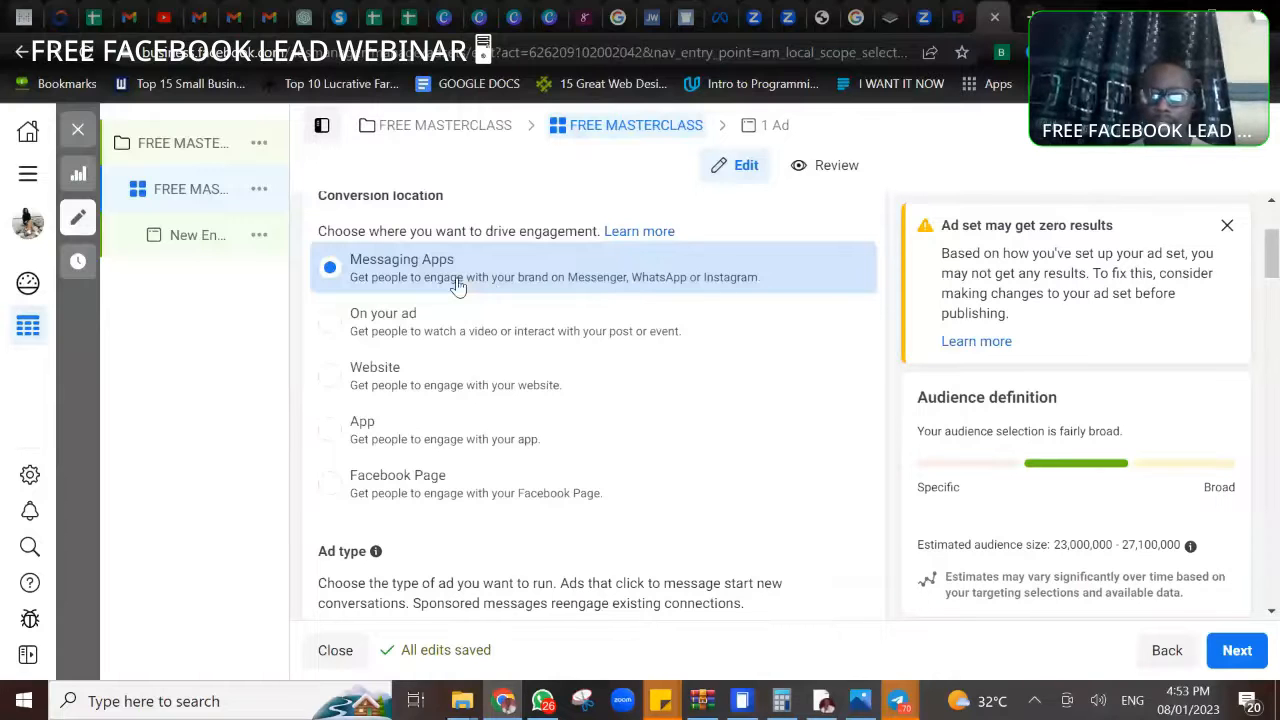
scroll(590, 400, "down", 3)
scroll(590, 400, "up", 3)
scroll(590, 400, "down", 1)
scroll(590, 400, "down", 1)
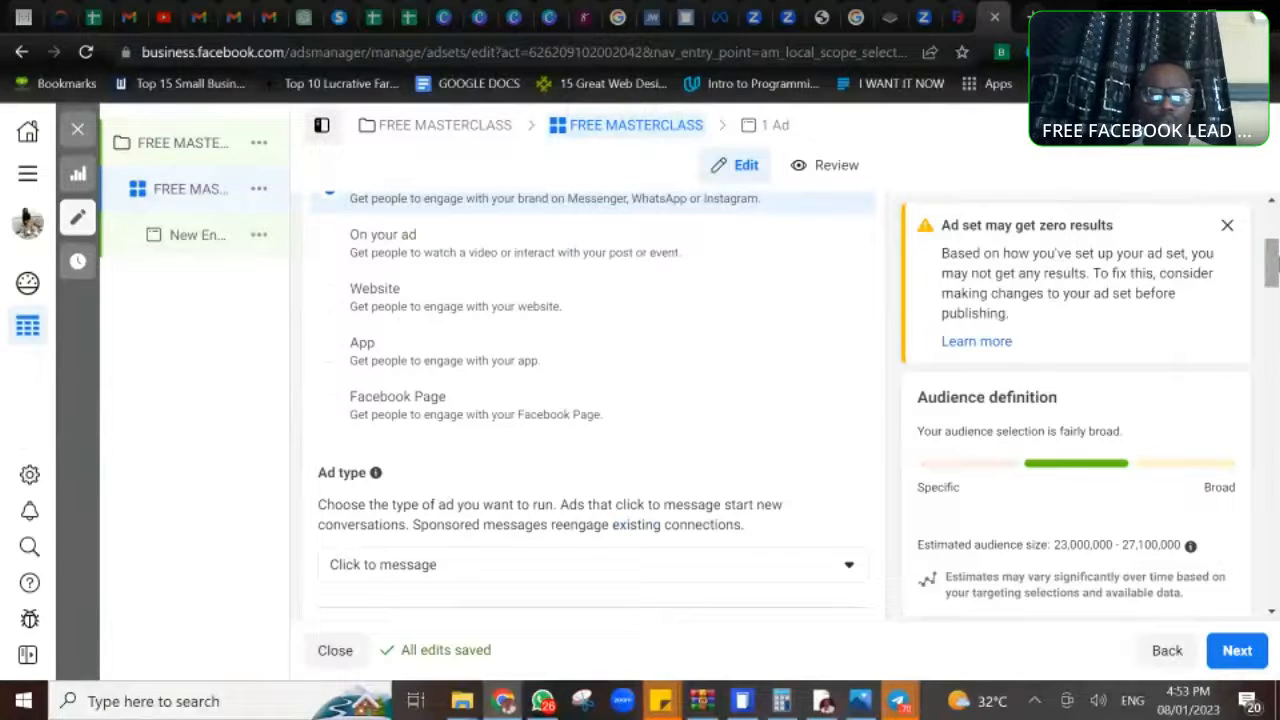
left_click_drag(1274, 258, 1275, 288)
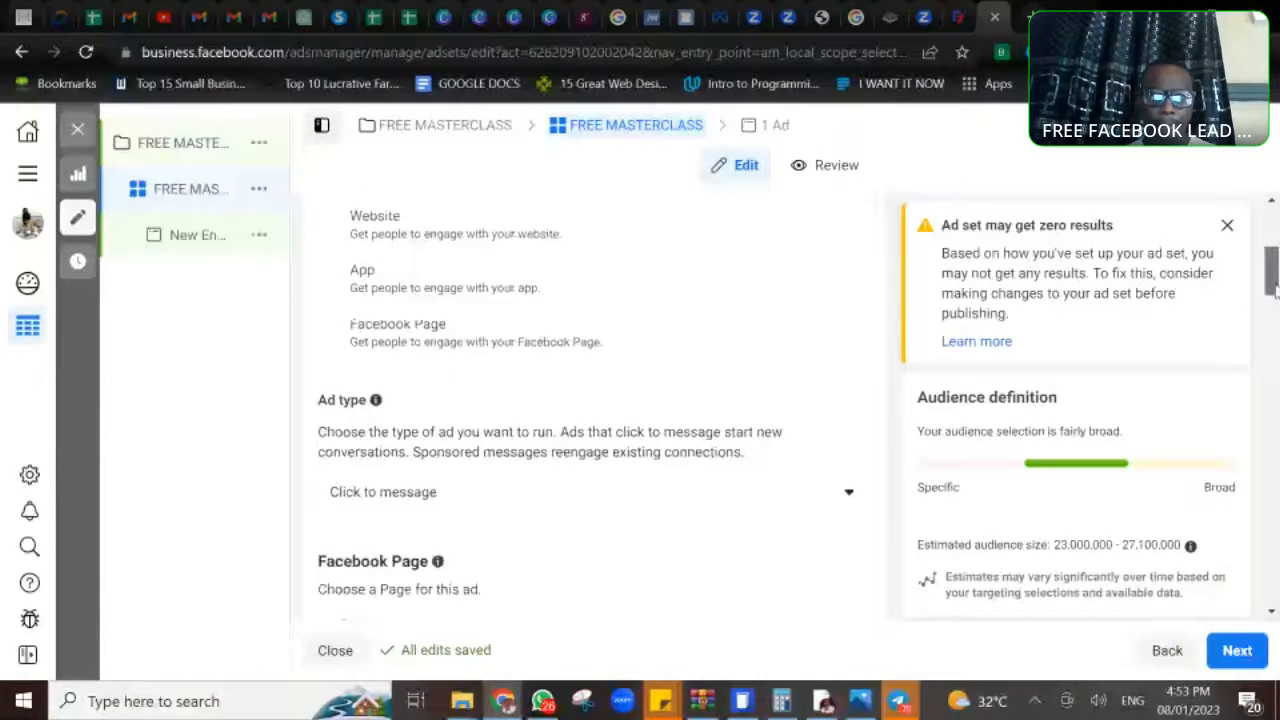
scroll(848, 375, "down", 2)
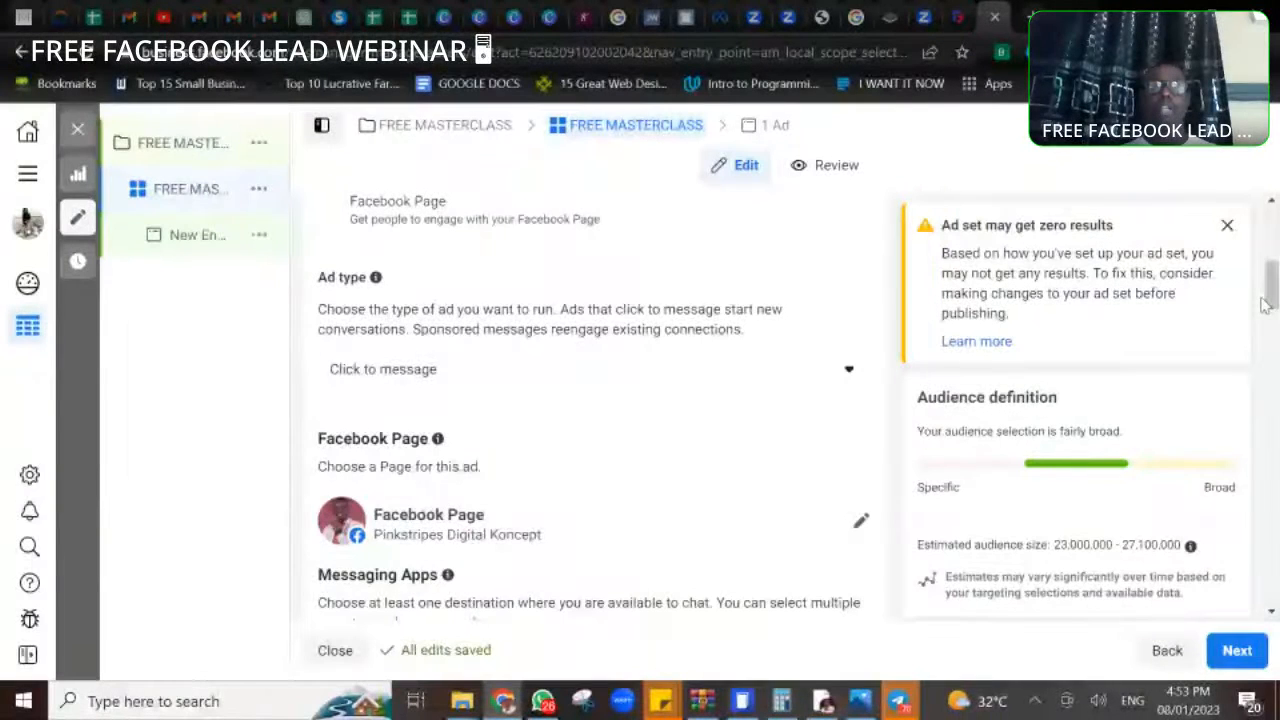
- Switch the ad's Facebook Page to the first personal-name Page in the list, and leave only WhatsApp selected as the messaging app
left_click_drag(1268, 288, 1275, 318)
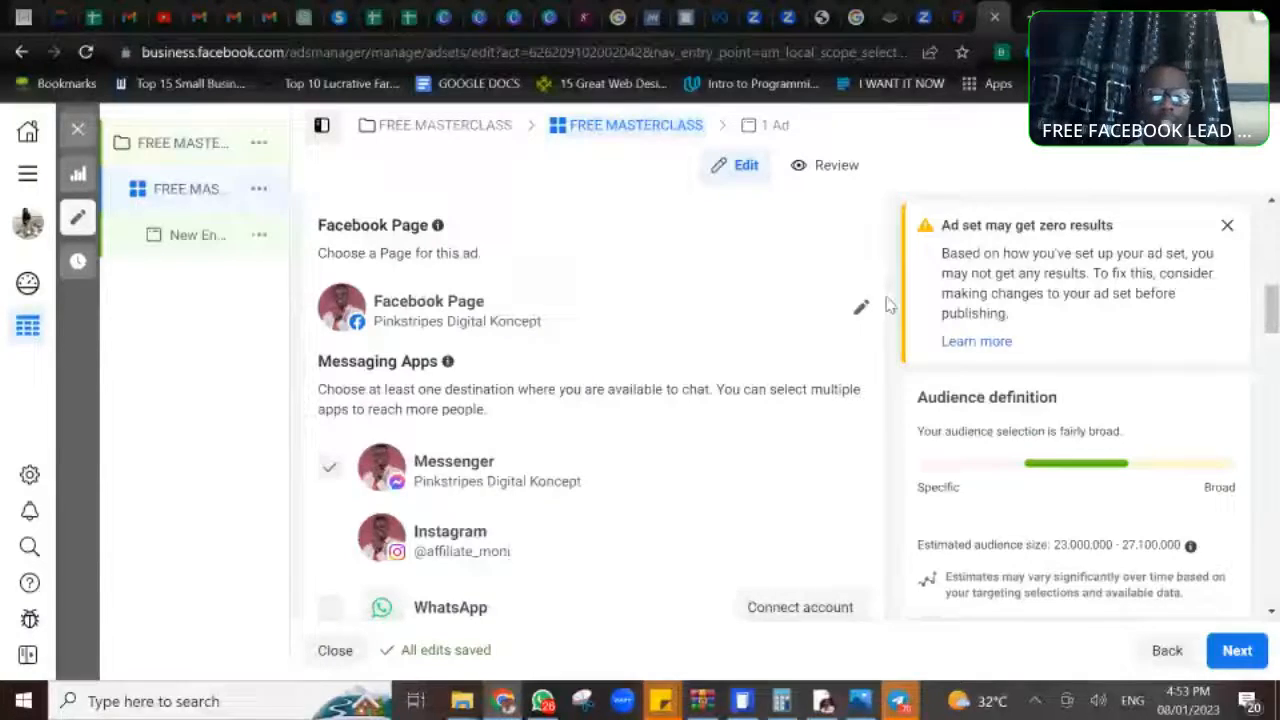
left_click(860, 307)
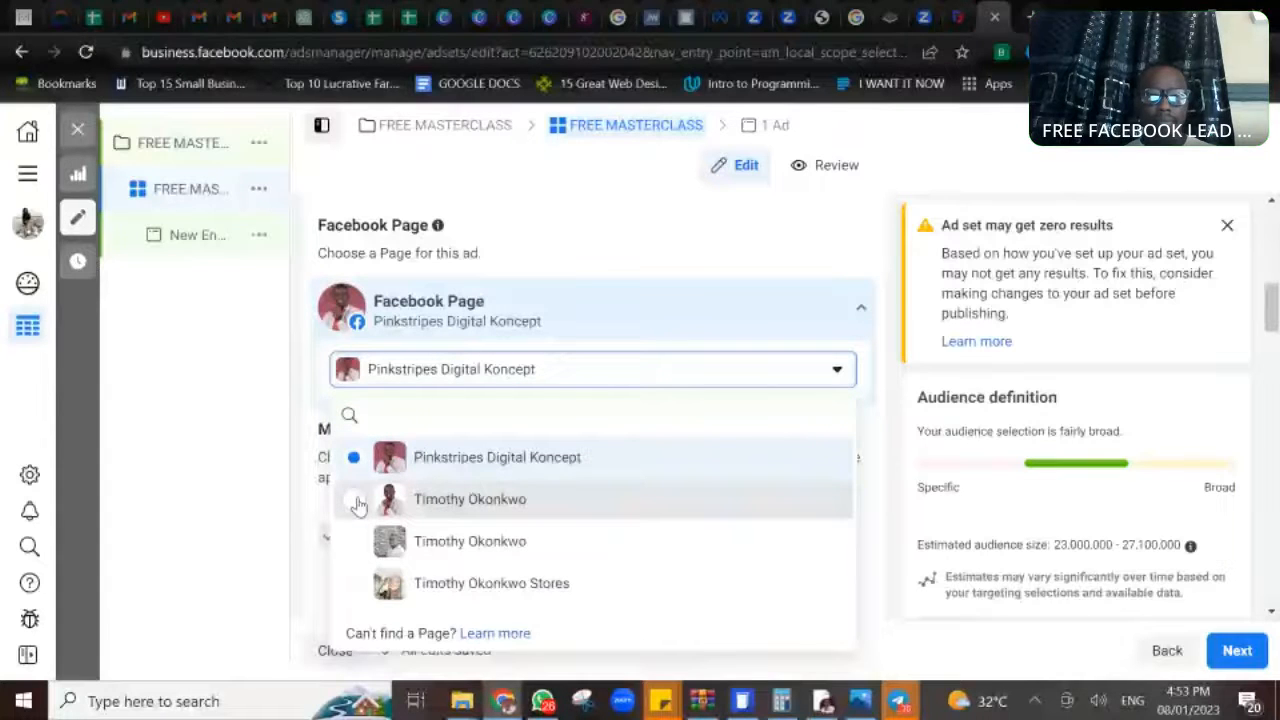
left_click(359, 502)
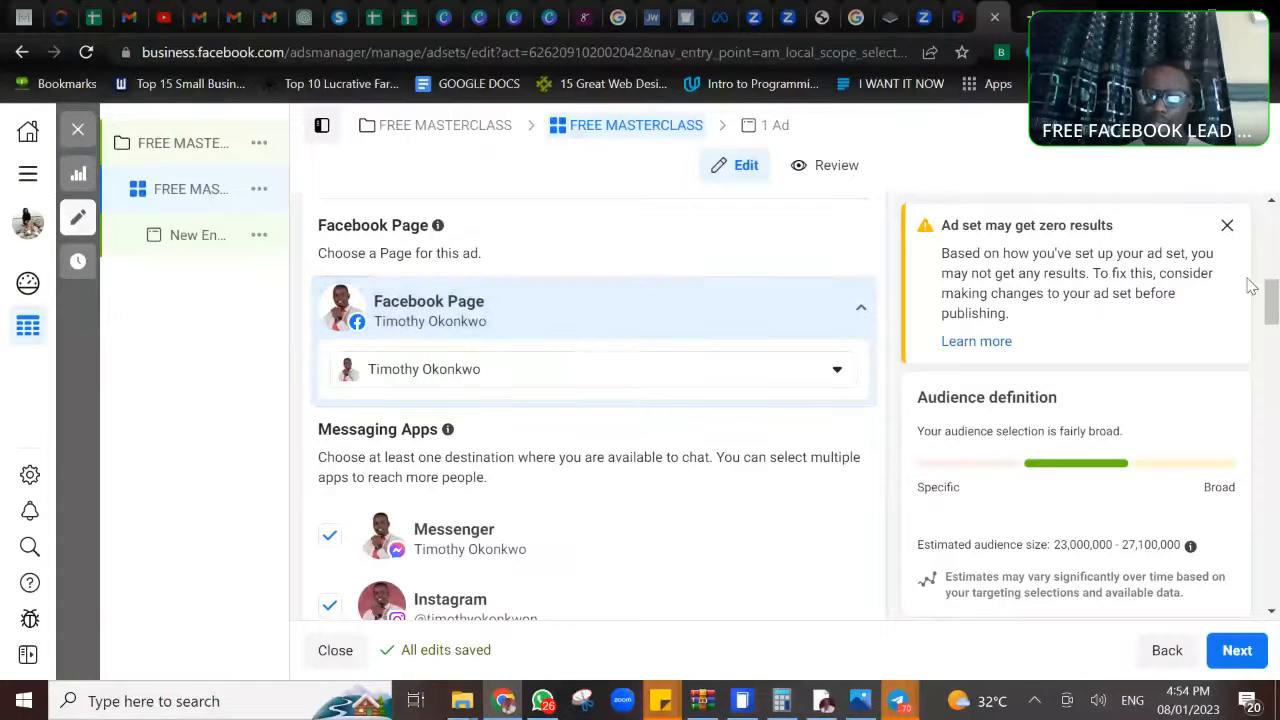
left_click_drag(1272, 307, 1272, 313)
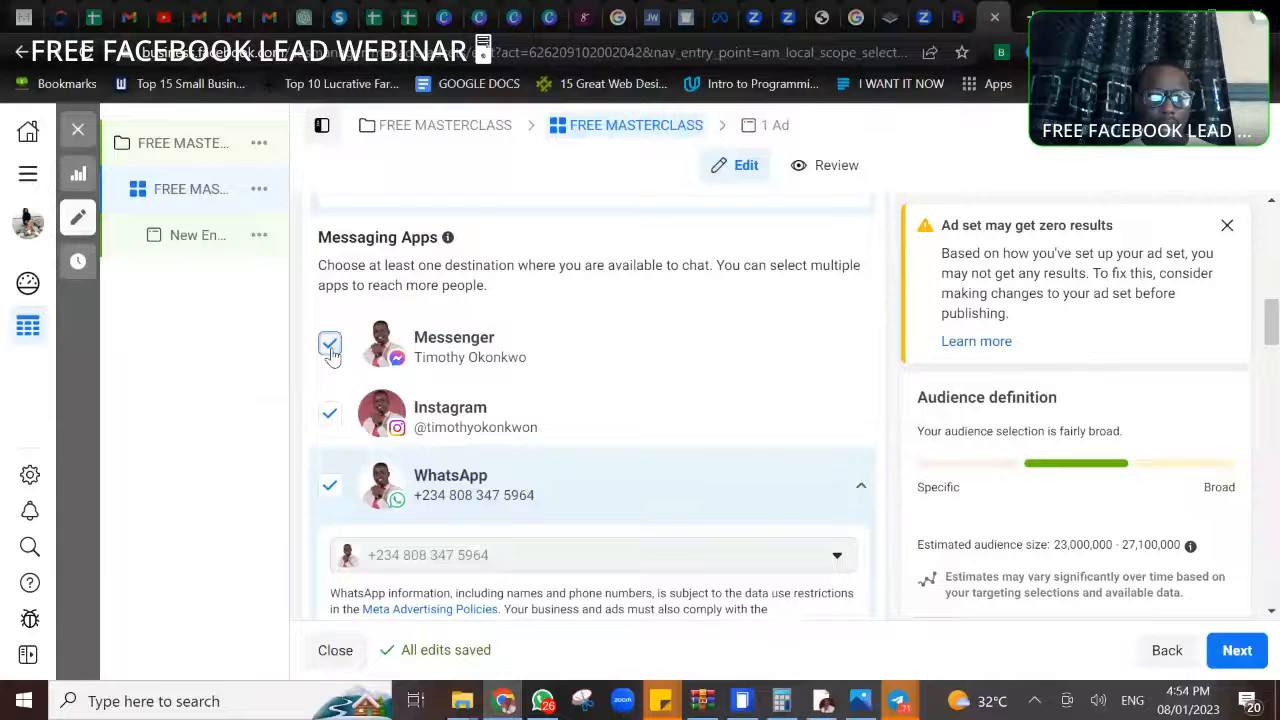
left_click(330, 345)
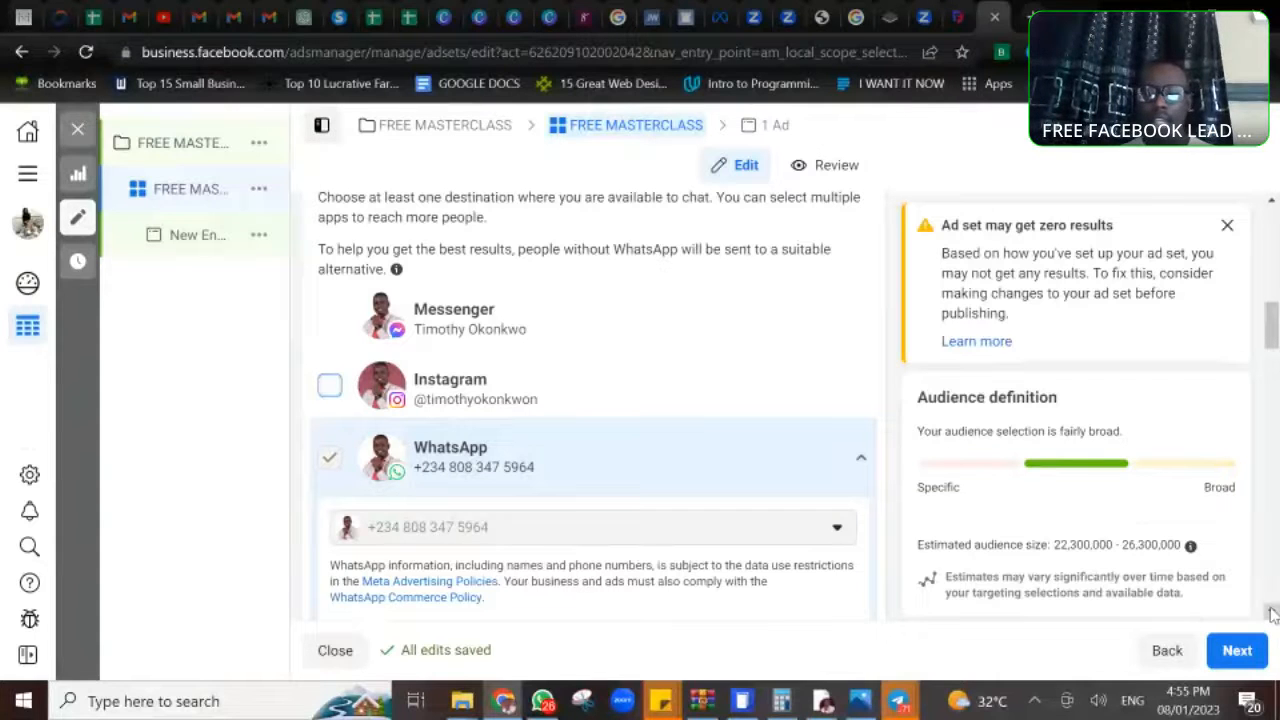
- Check the budget type options, keep Daily Budget, and set the amount to ₦2,000
scroll(1272, 614, "down", 5)
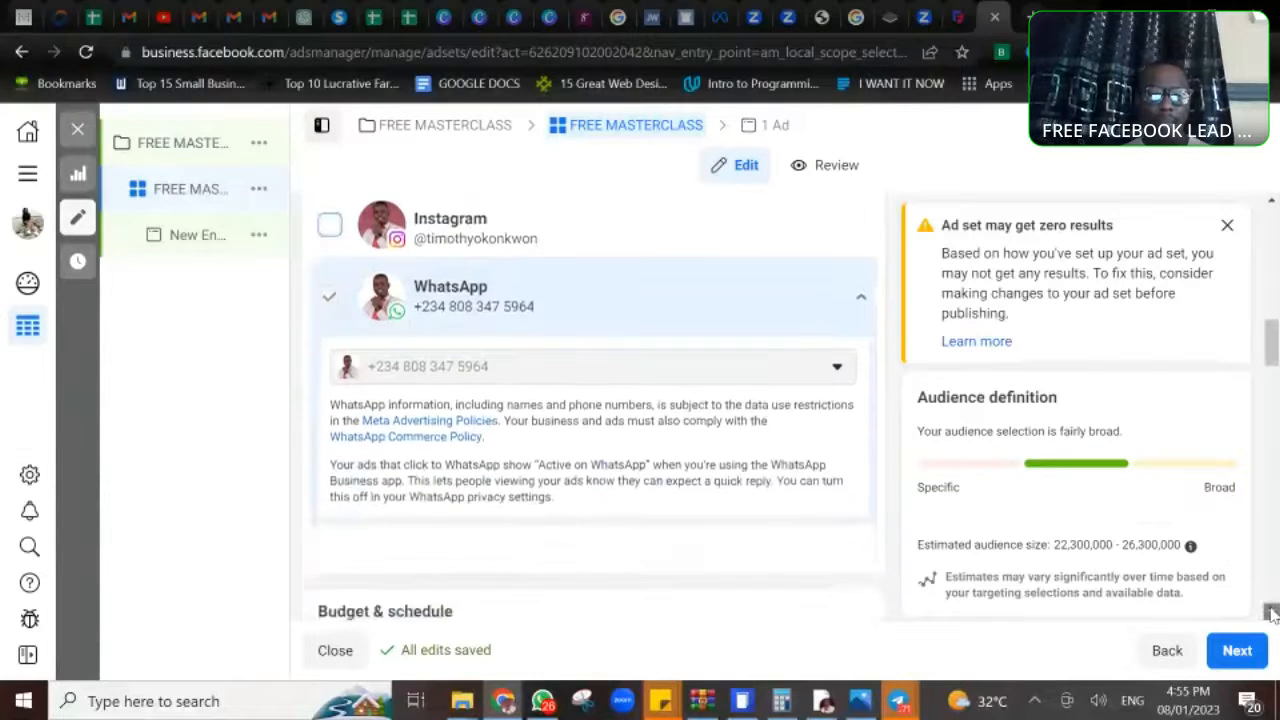
scroll(1272, 614, "down", 2)
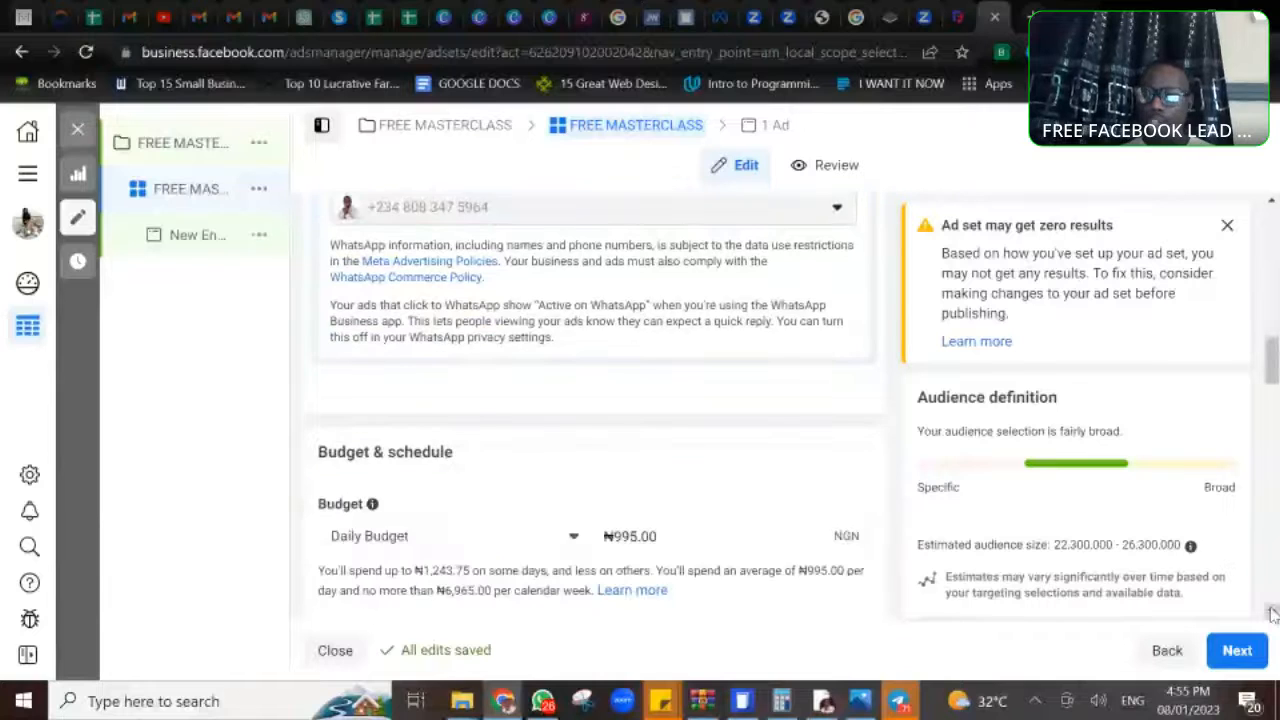
scroll(1272, 614, "down", 4)
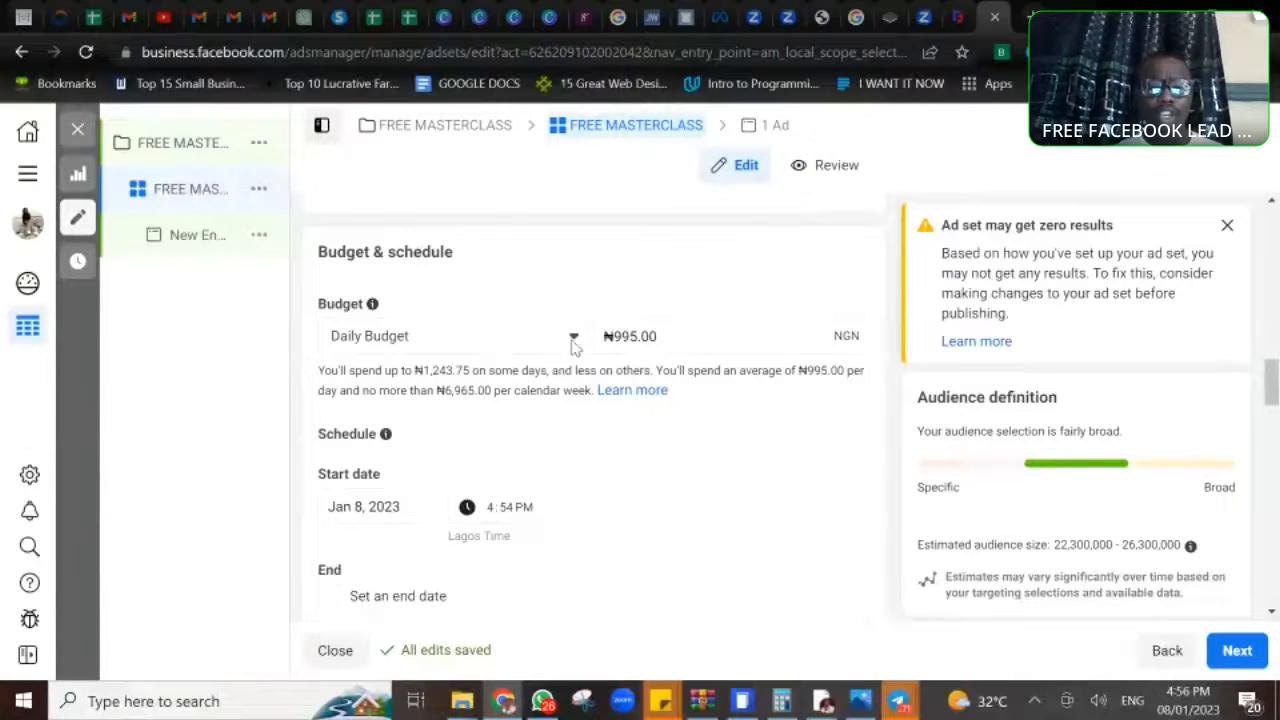
left_click(573, 340)
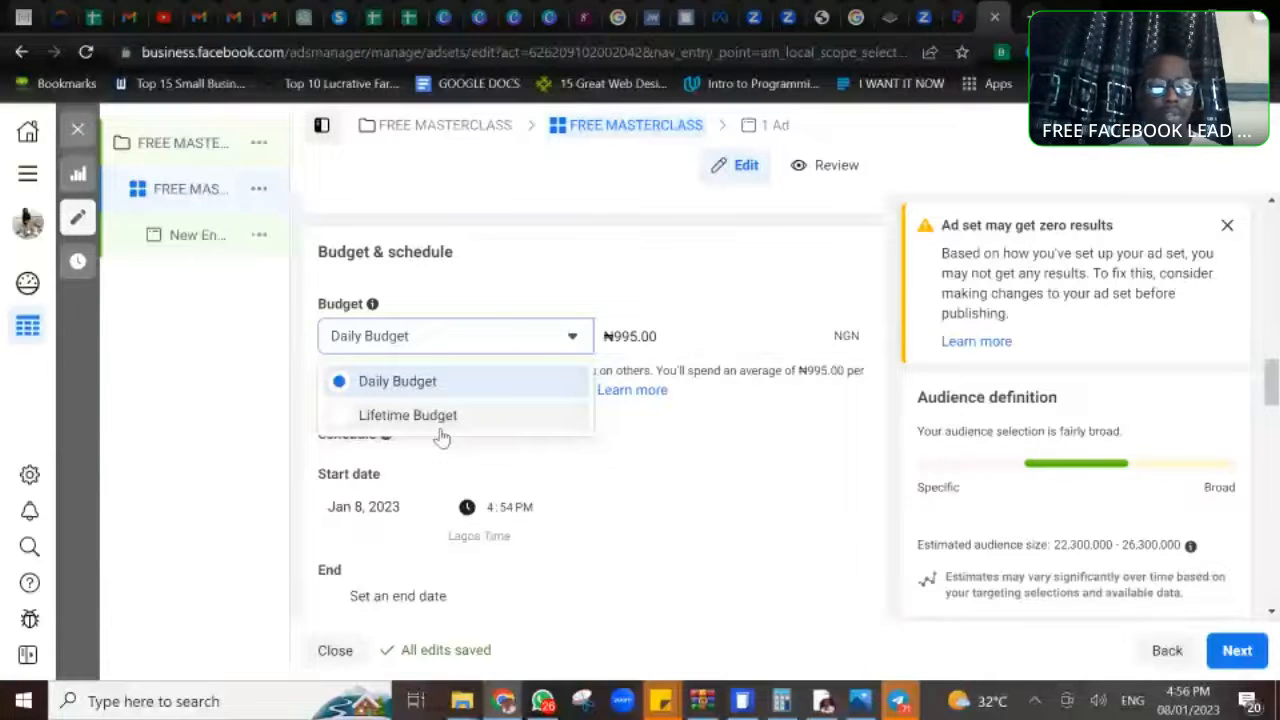
left_click(537, 344)
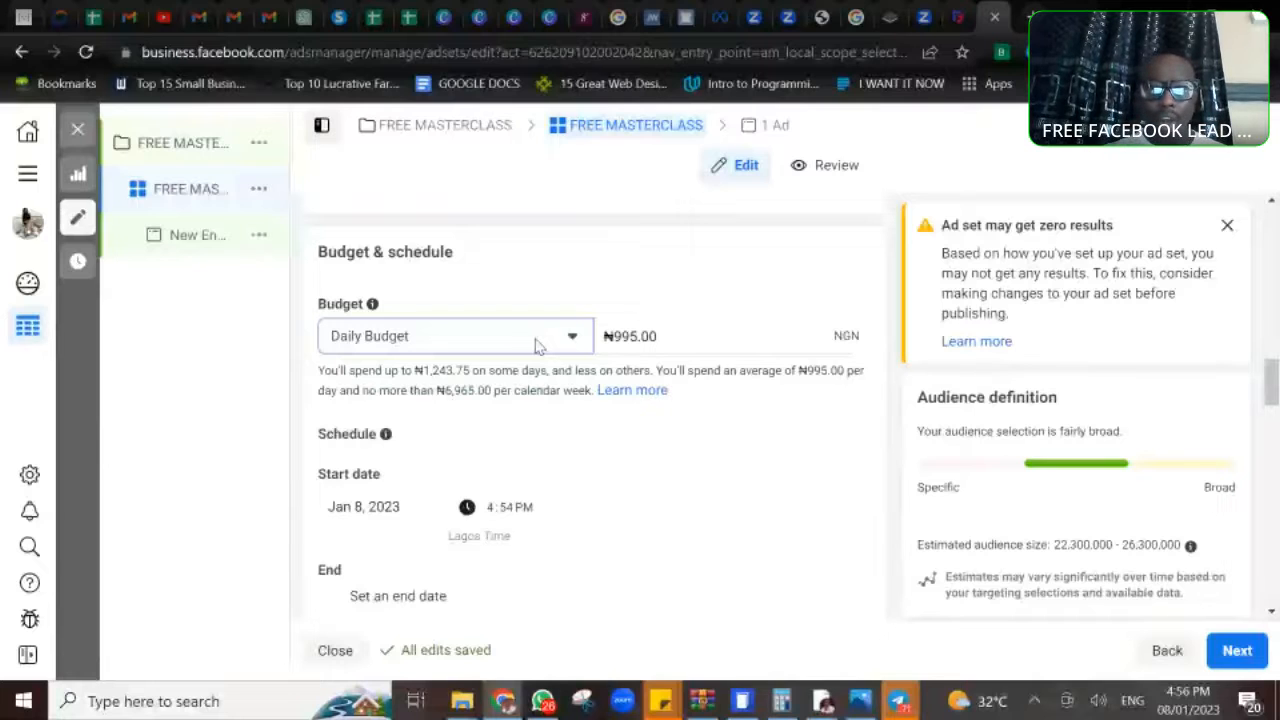
left_click(634, 337)
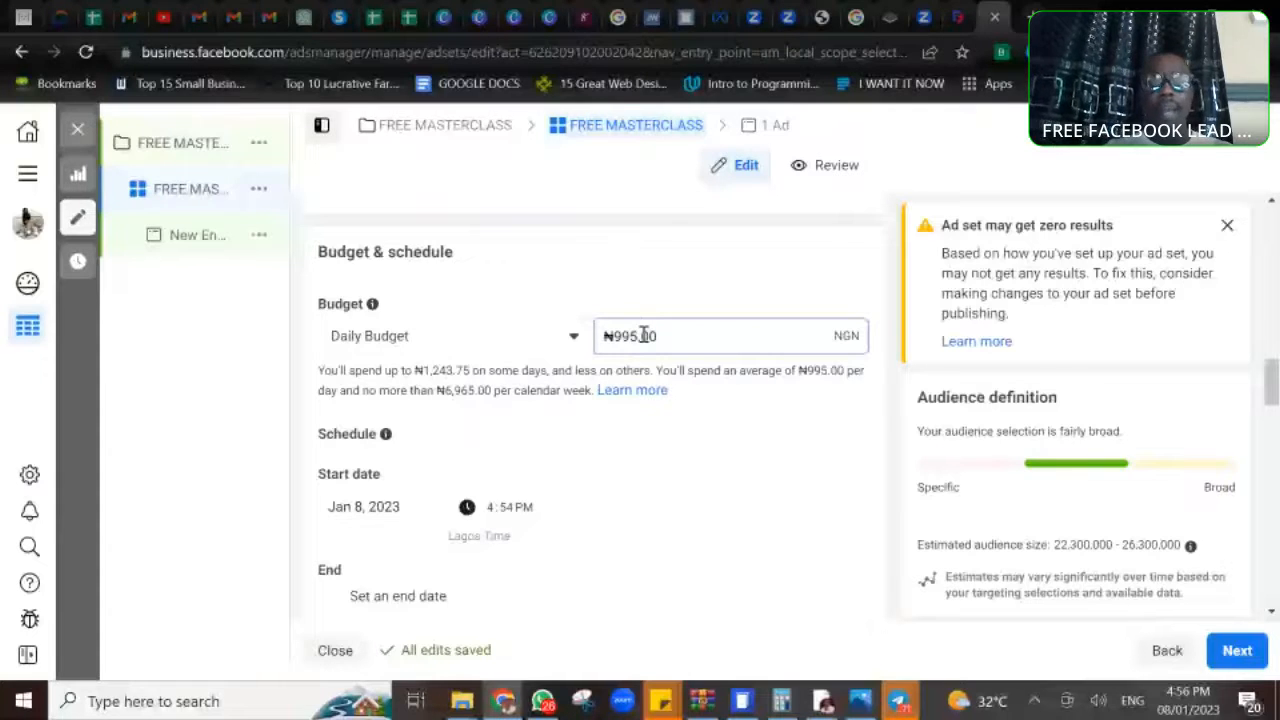
key("BackSpace")
key("BackSpace")
key("BackSpace")
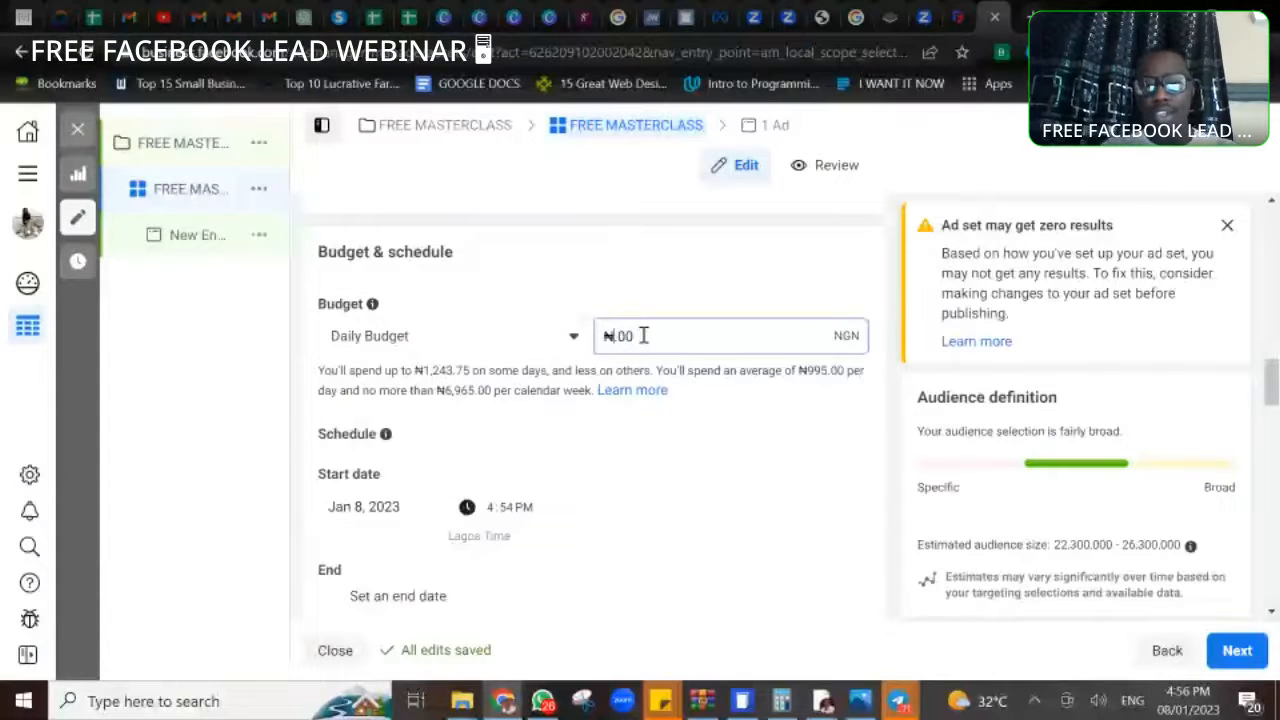
type("2")
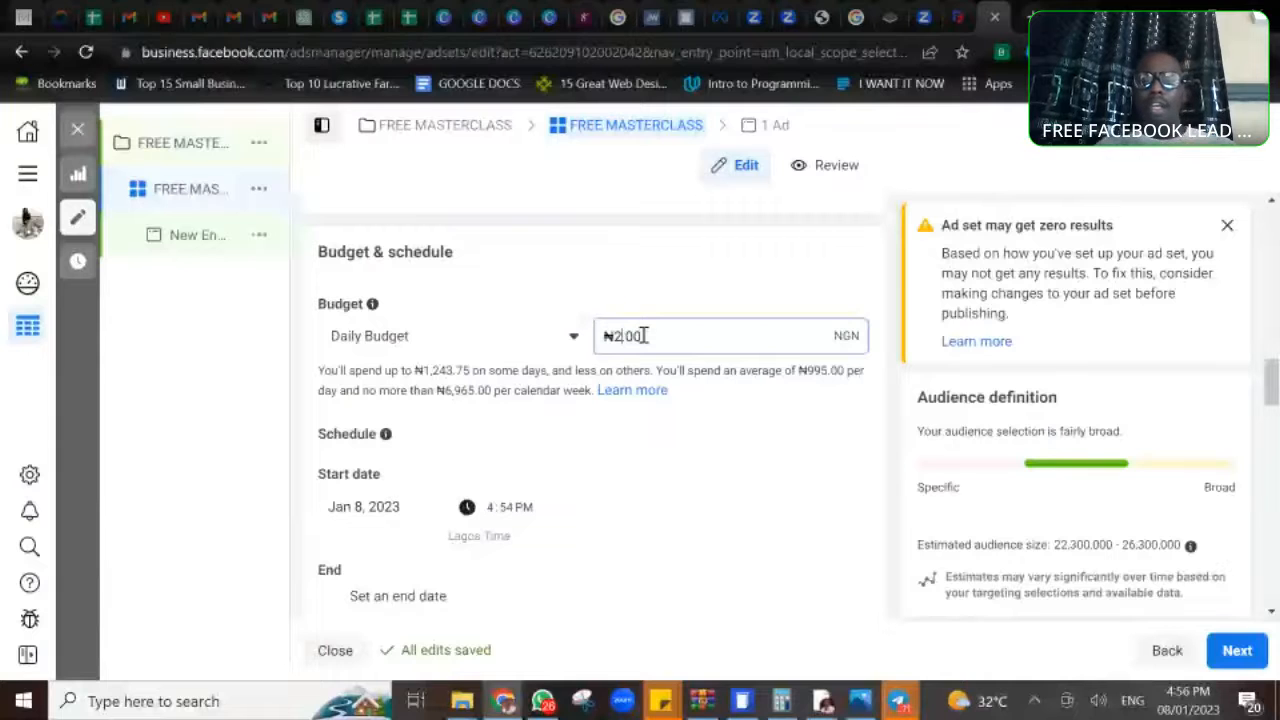
type("000")
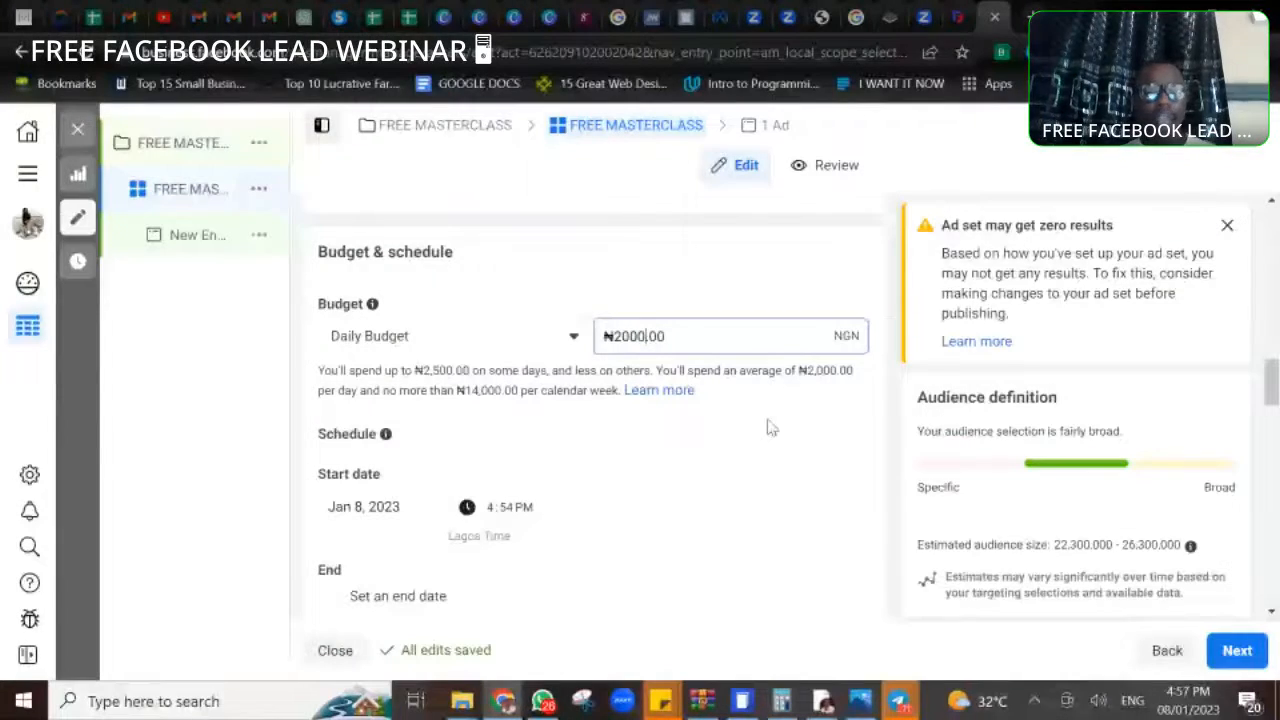
left_click(658, 450)
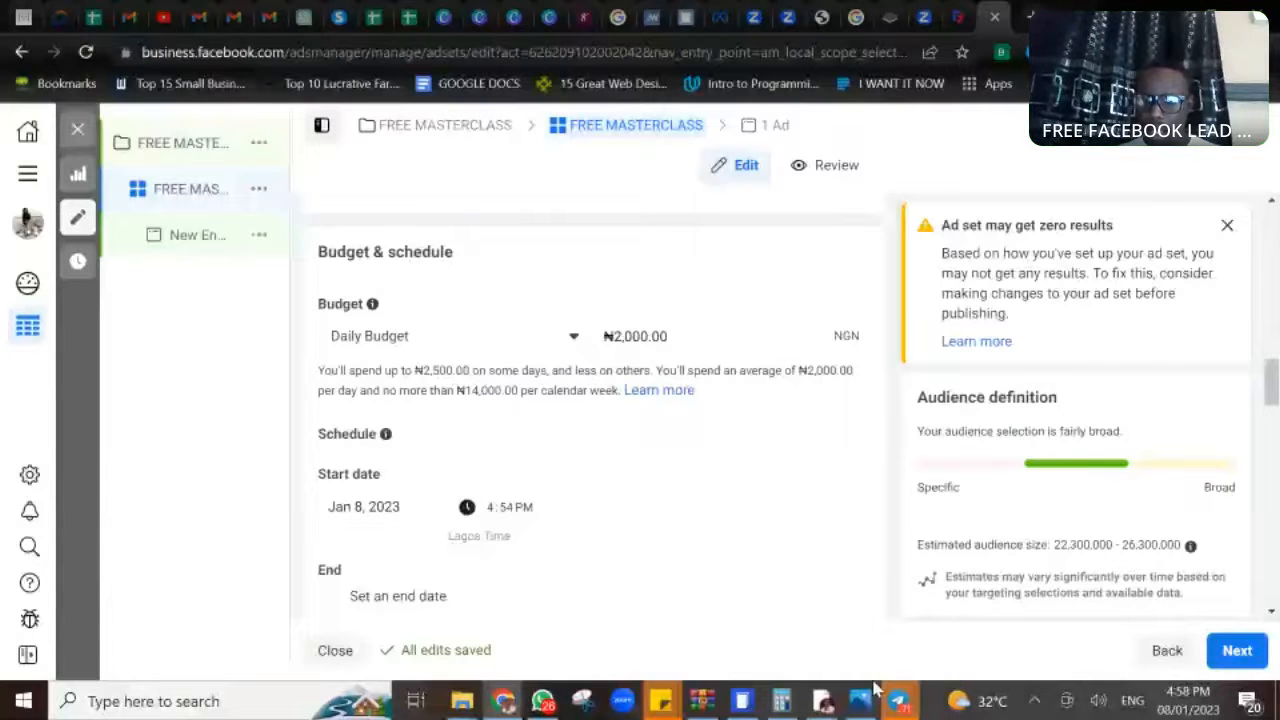
- Switch to WhatsApp to check the FREE FB LEAD WEBINAR group chat for messages, and return to the ad set in Ads Manager
mouse_move(898, 706)
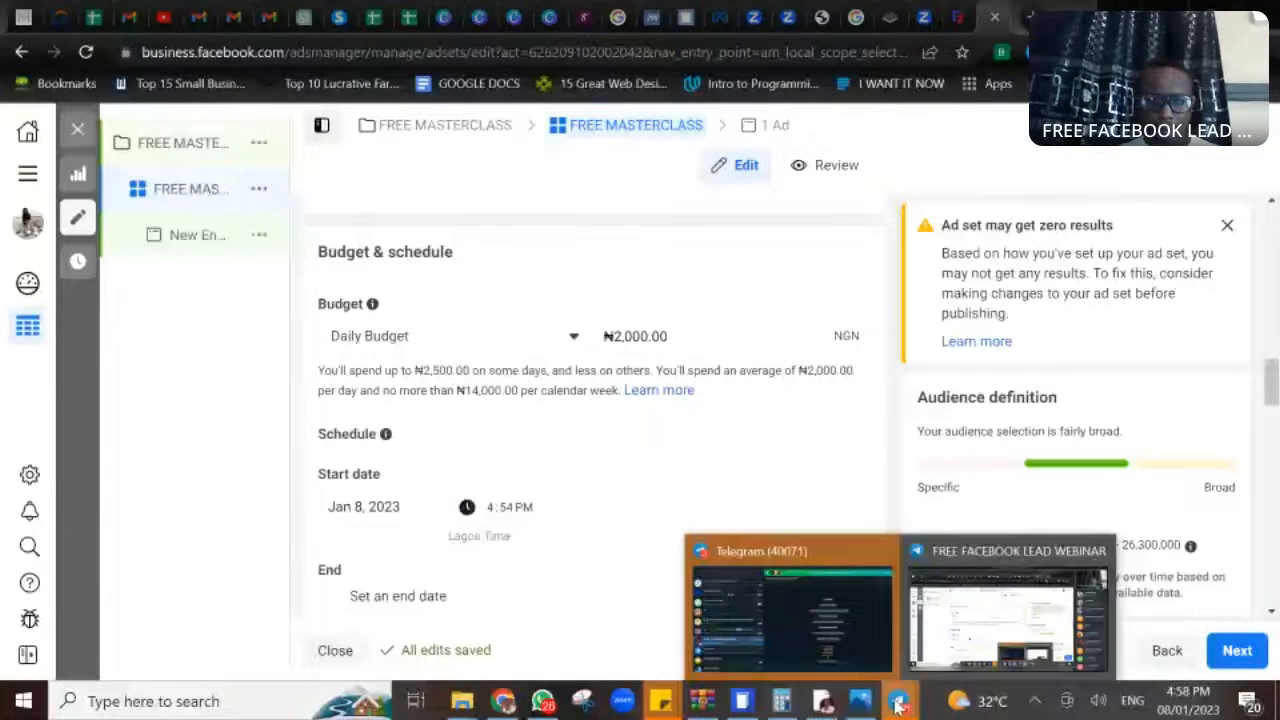
left_click(542, 701)
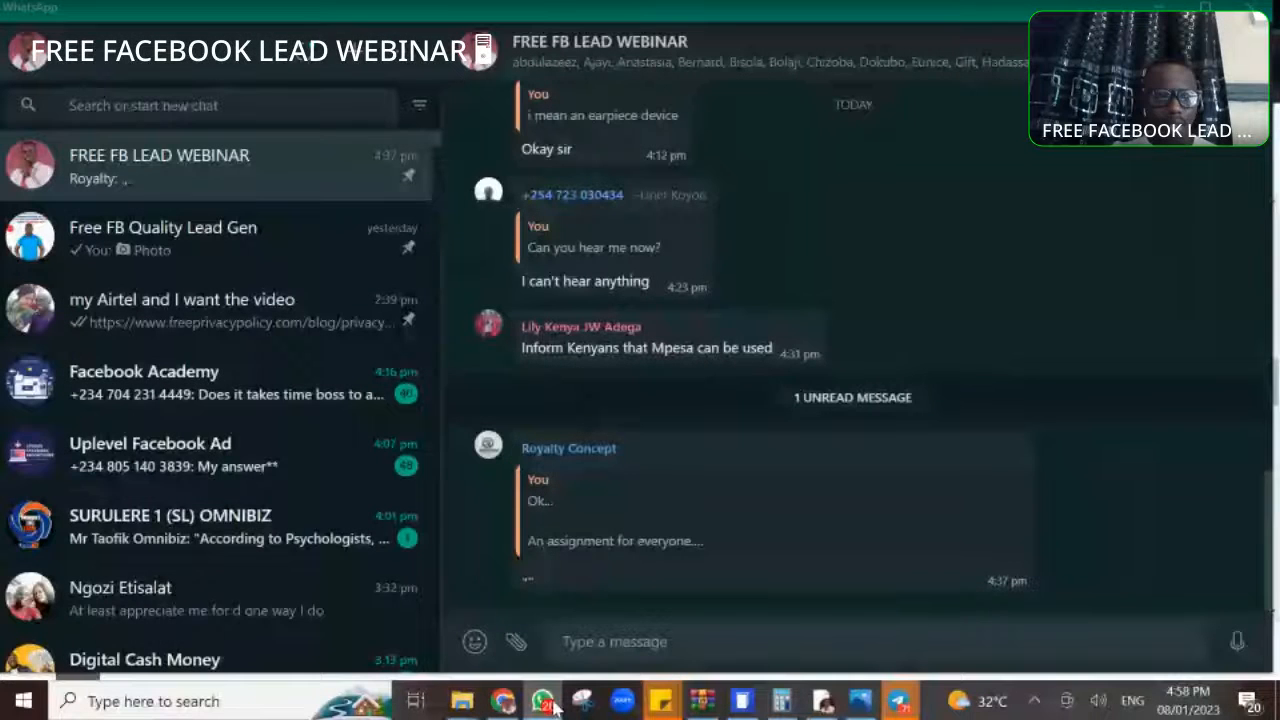
mouse_move(547, 707)
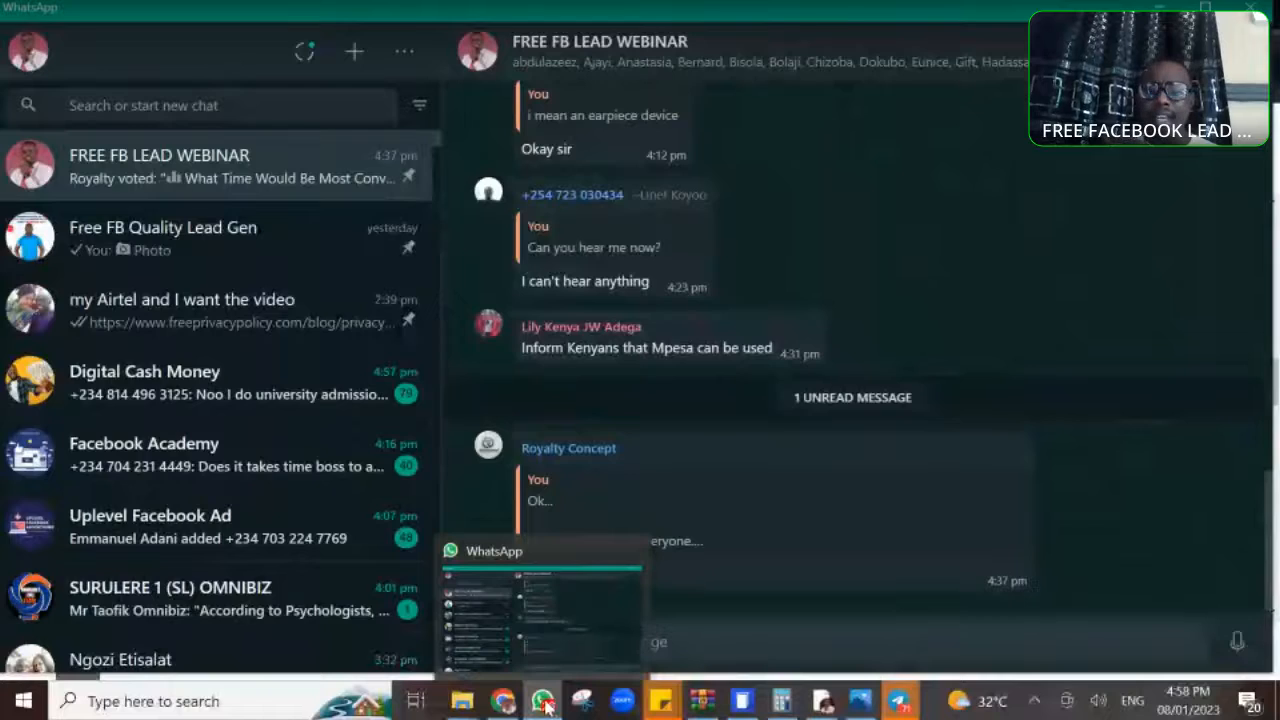
left_click(545, 704)
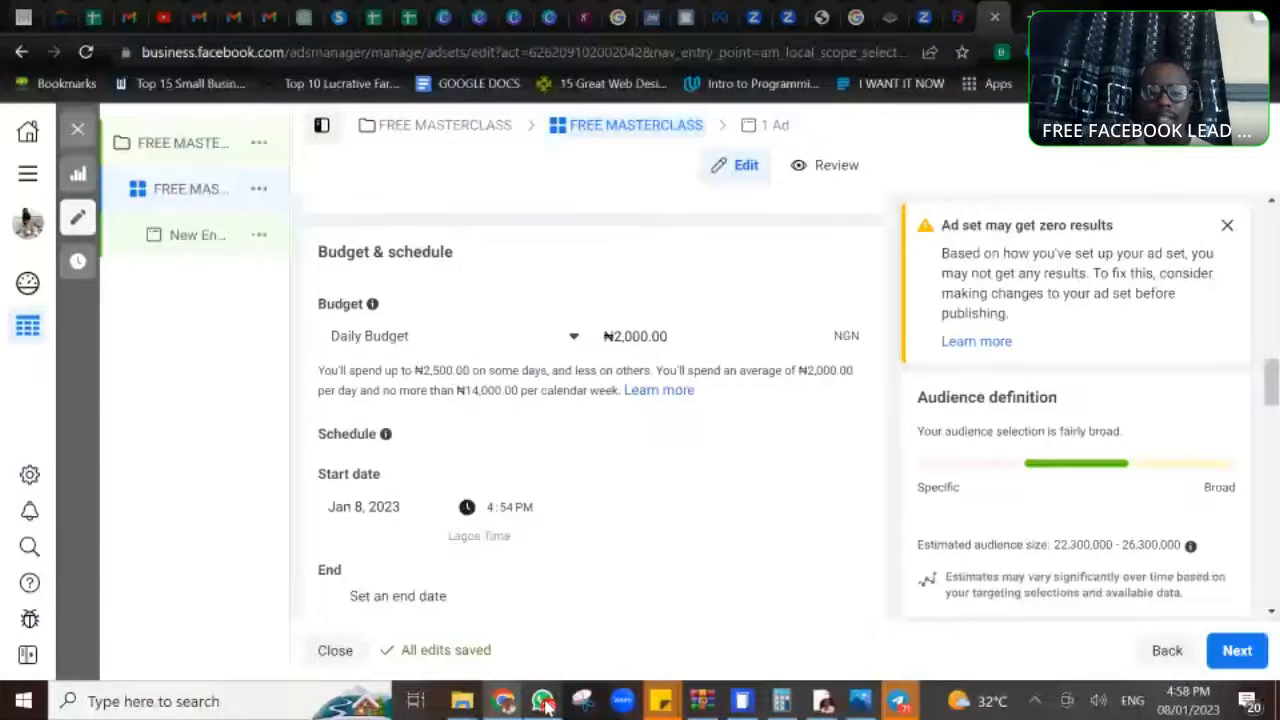
left_click(545, 704)
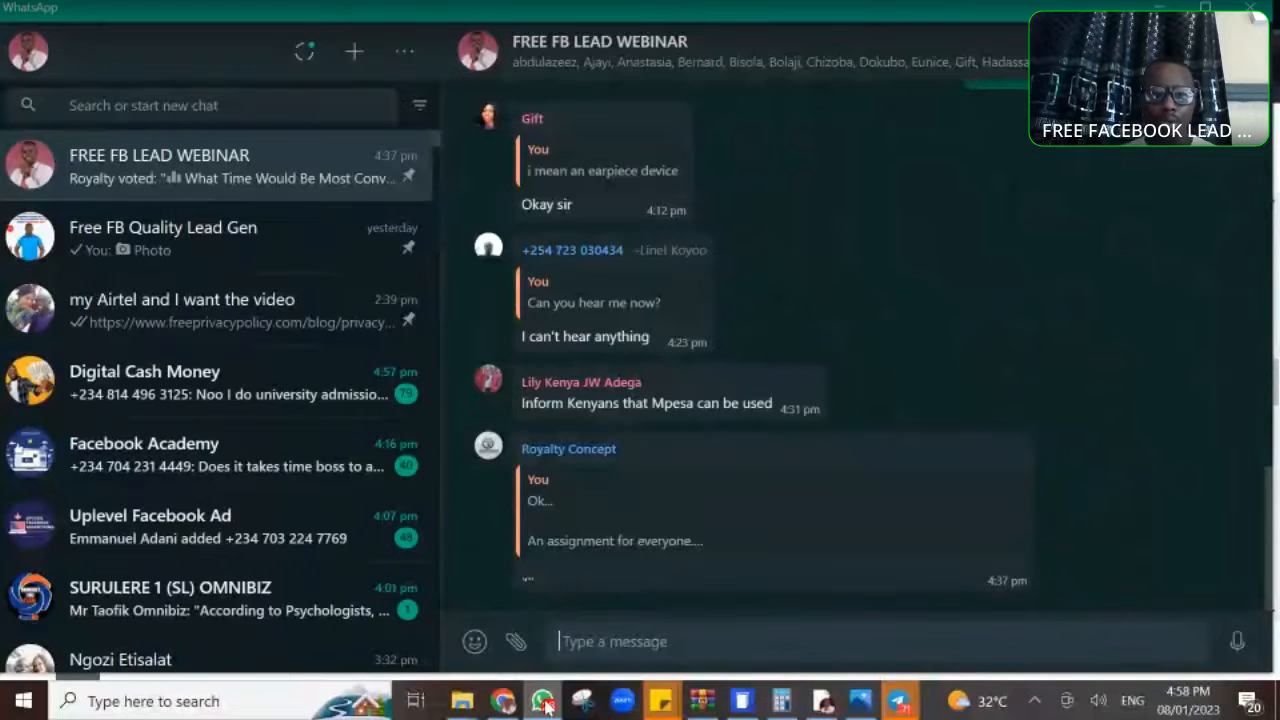
left_click(545, 704)
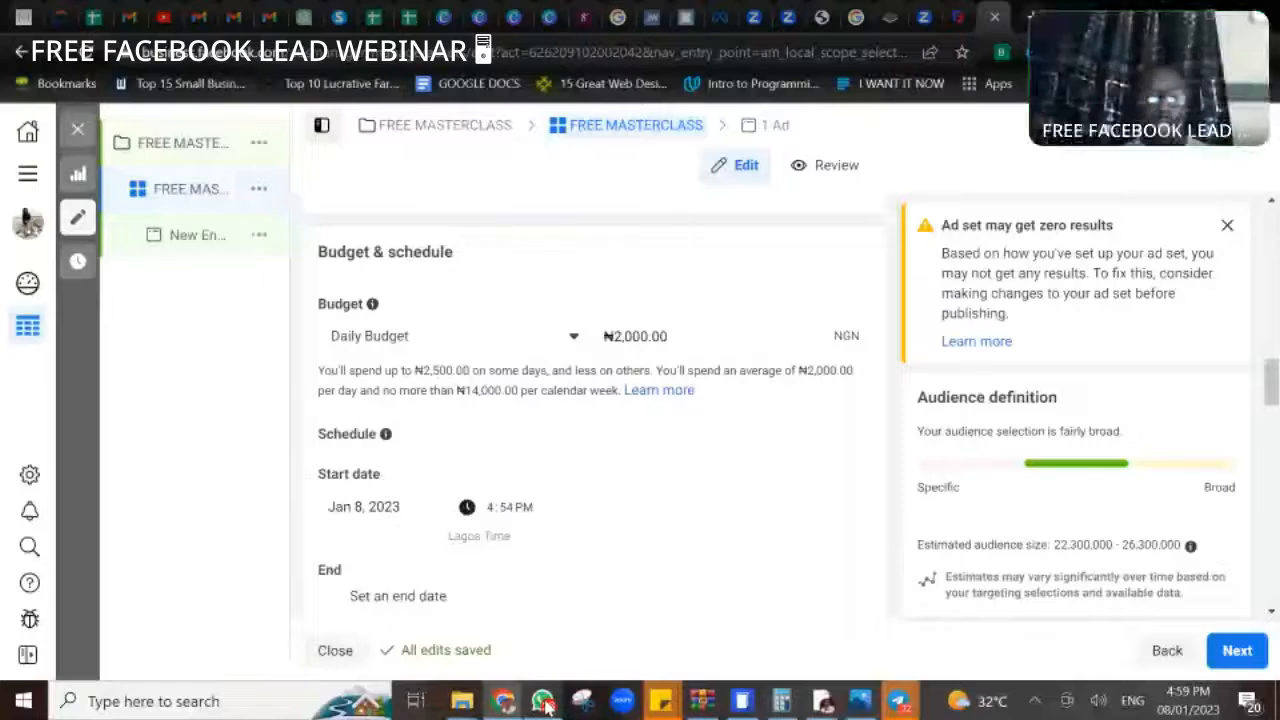
- Set the ad set's schedule to start on Jan 9, 2023 at 4:00 PM
left_click(372, 507)
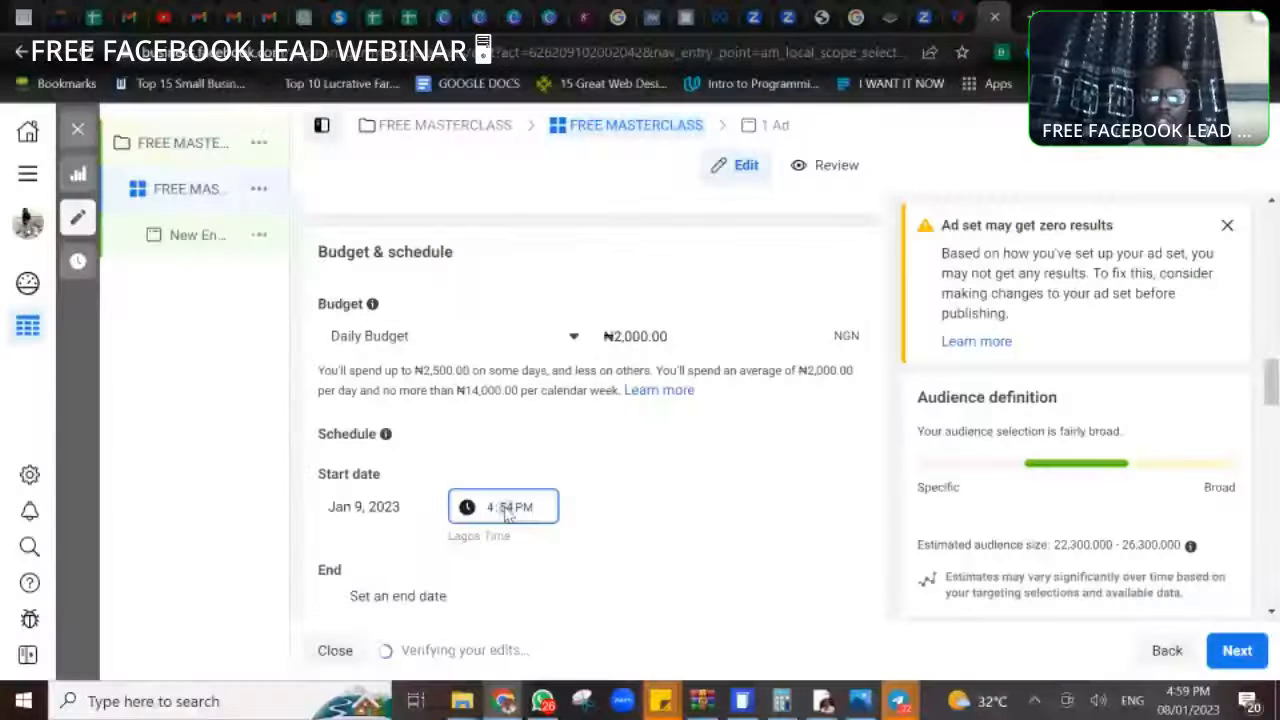
type("00 PM")
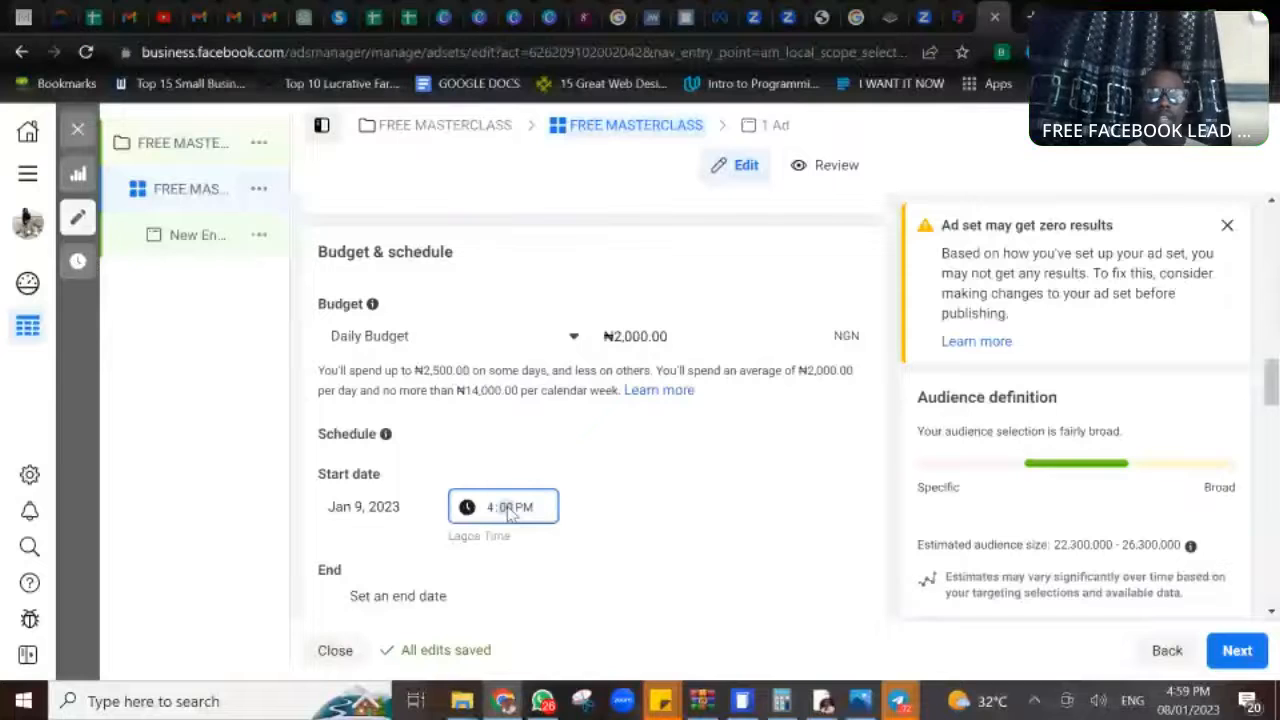
- Change the ad set's start time on Jan 9, 2023 to 4:00 AM
left_click(524, 508)
key("a")
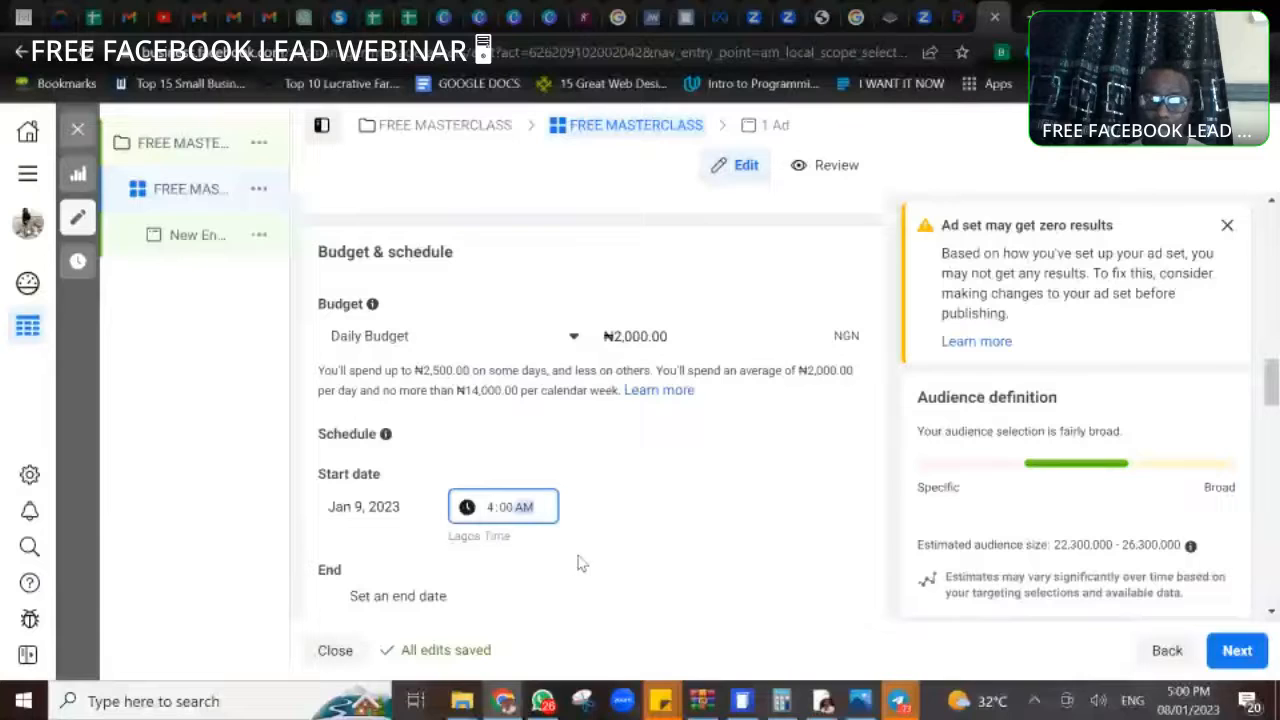
- Check the saved audience list and the options for creating a new custom or lookalike audience, and dismiss the chat notification
left_click(1271, 612)
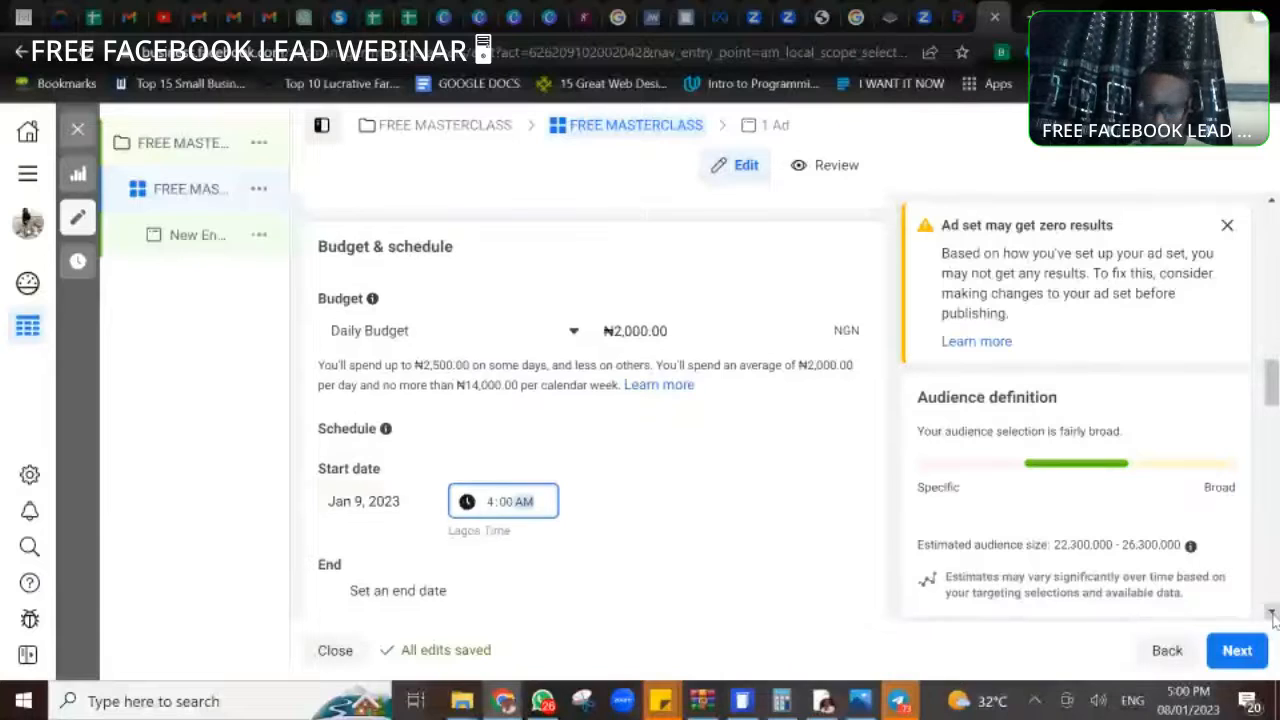
left_click(1272, 614)
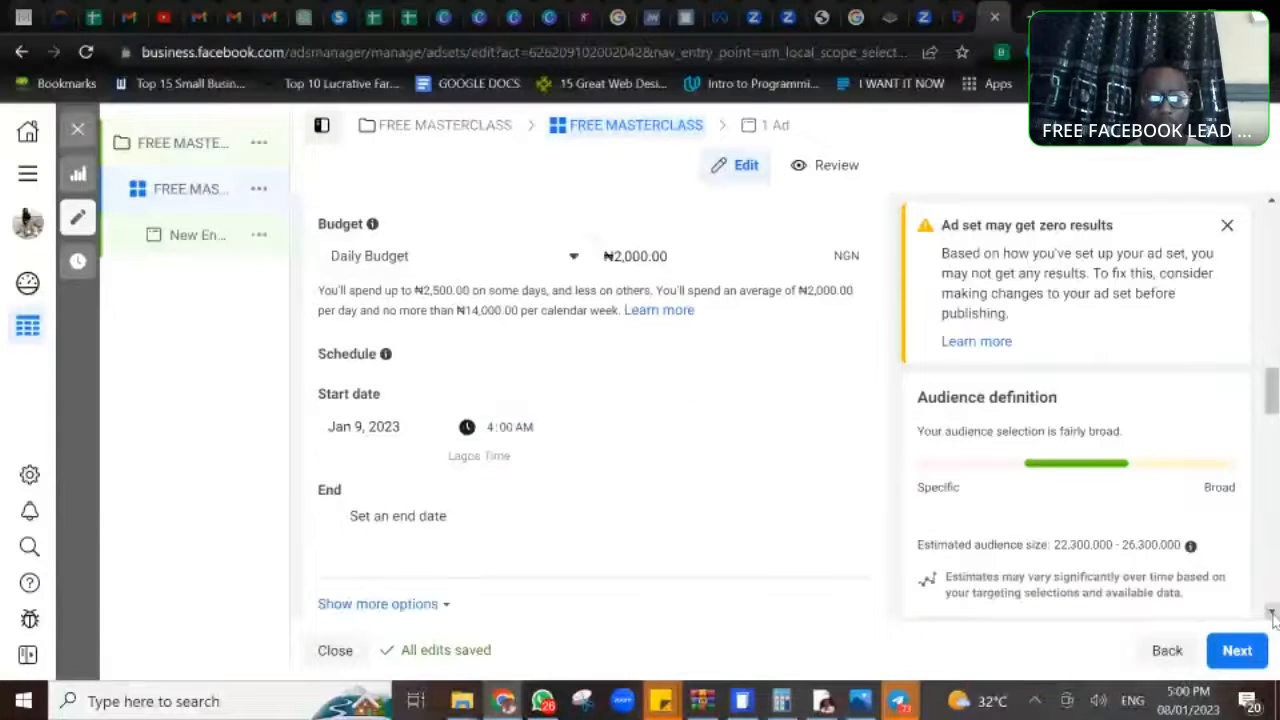
scroll(1272, 614, "down", 3)
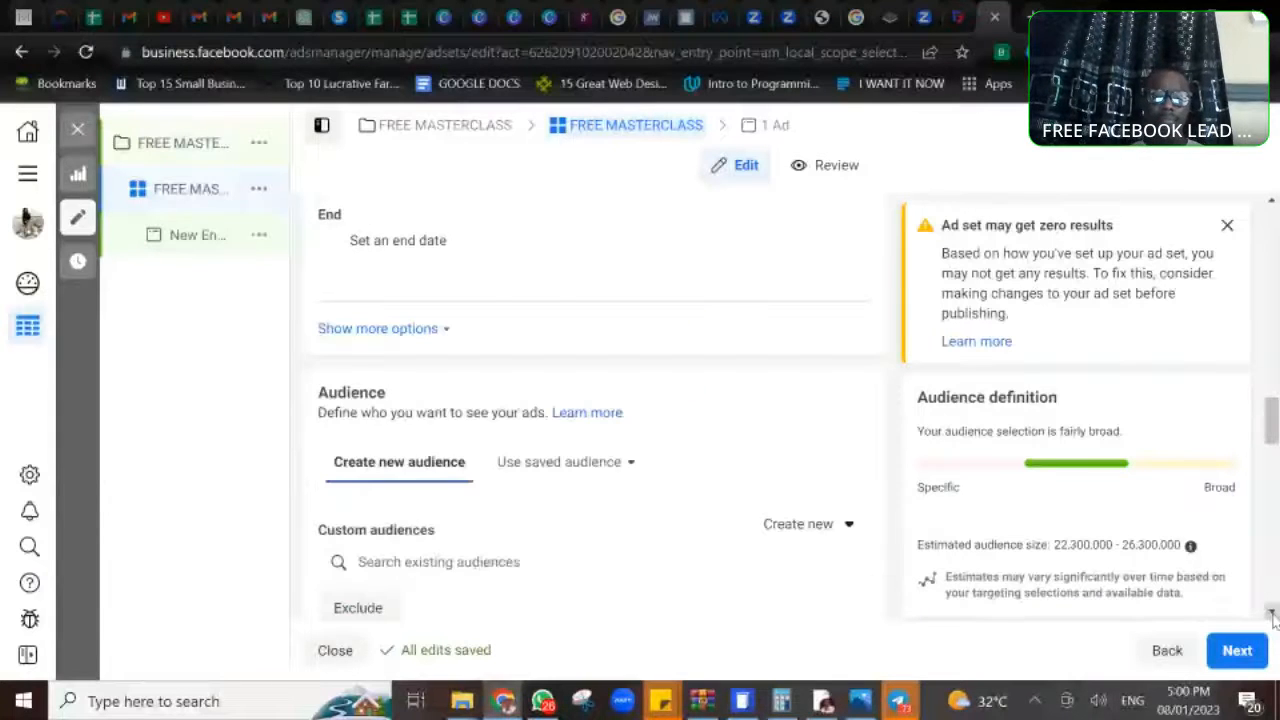
scroll(1272, 617, "down", 2)
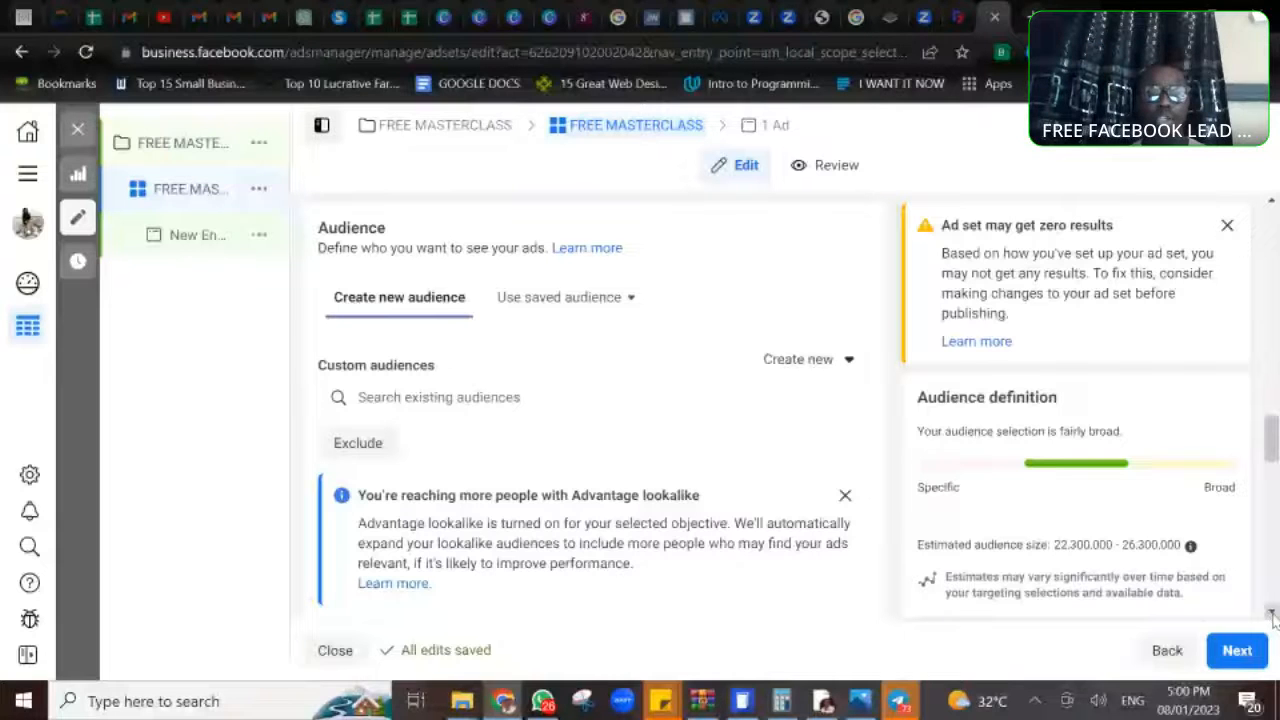
left_click(571, 299)
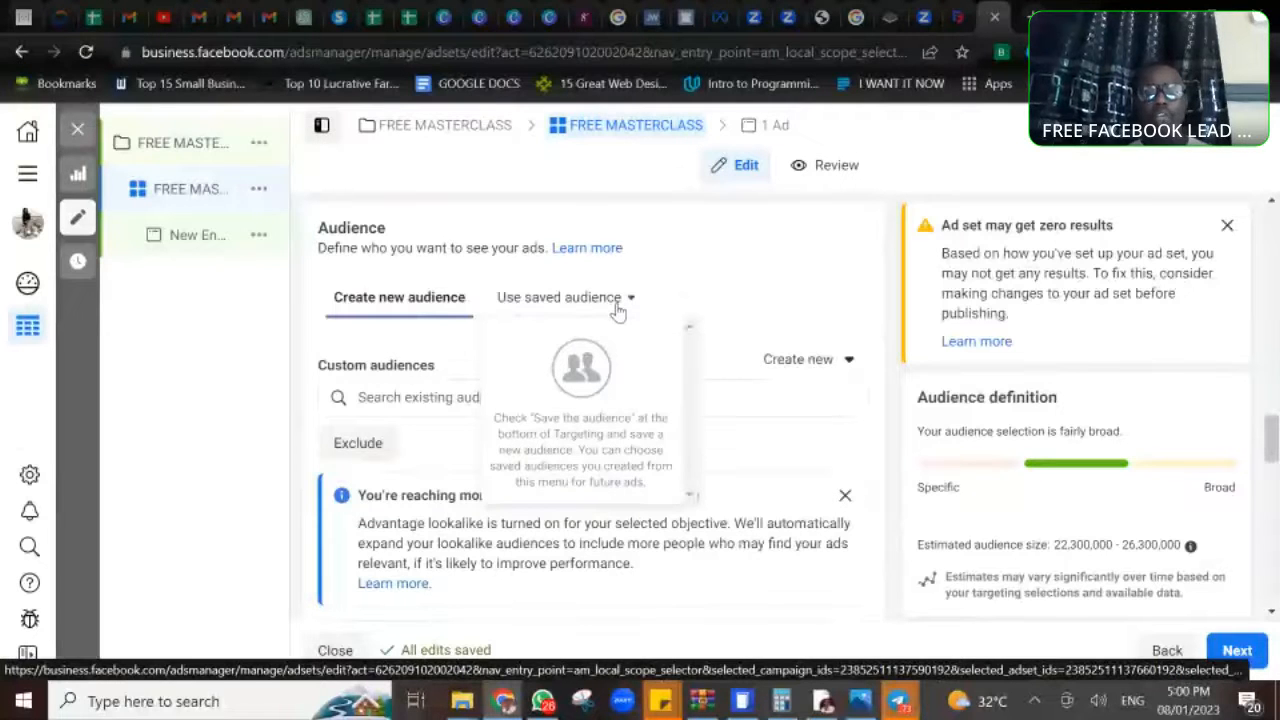
left_click(752, 281)
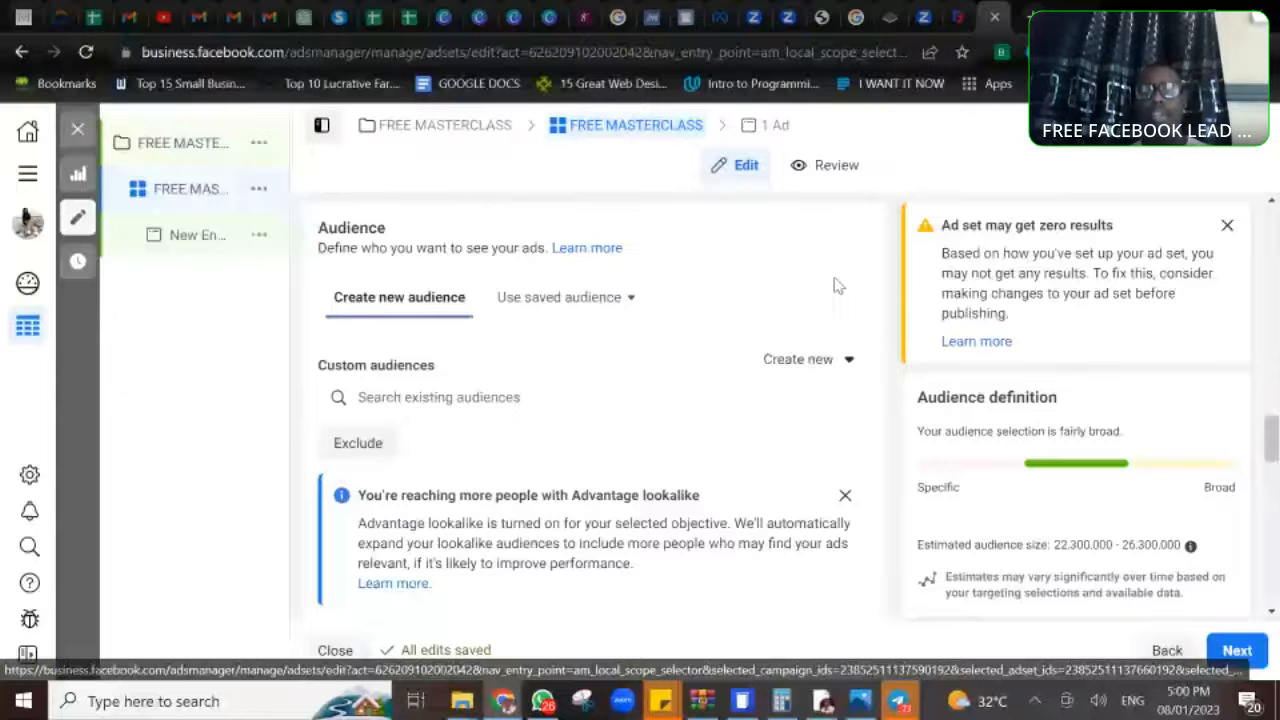
left_click(810, 360)
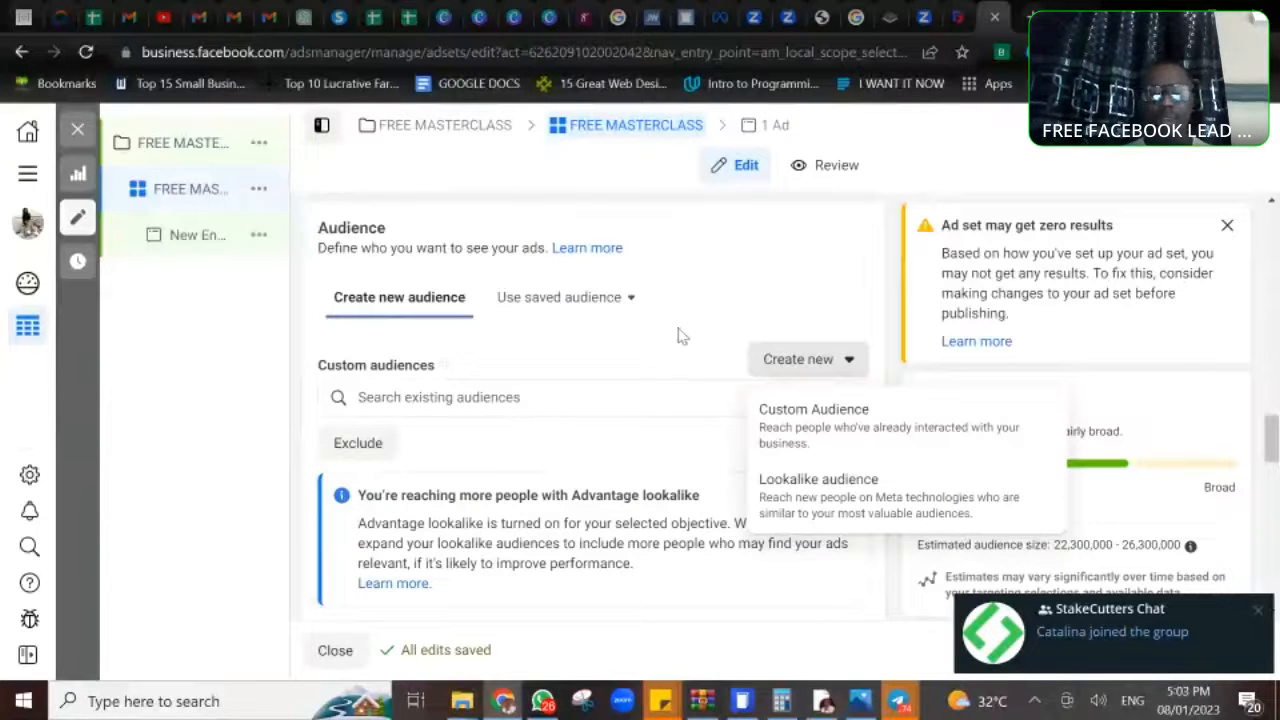
left_click(762, 276)
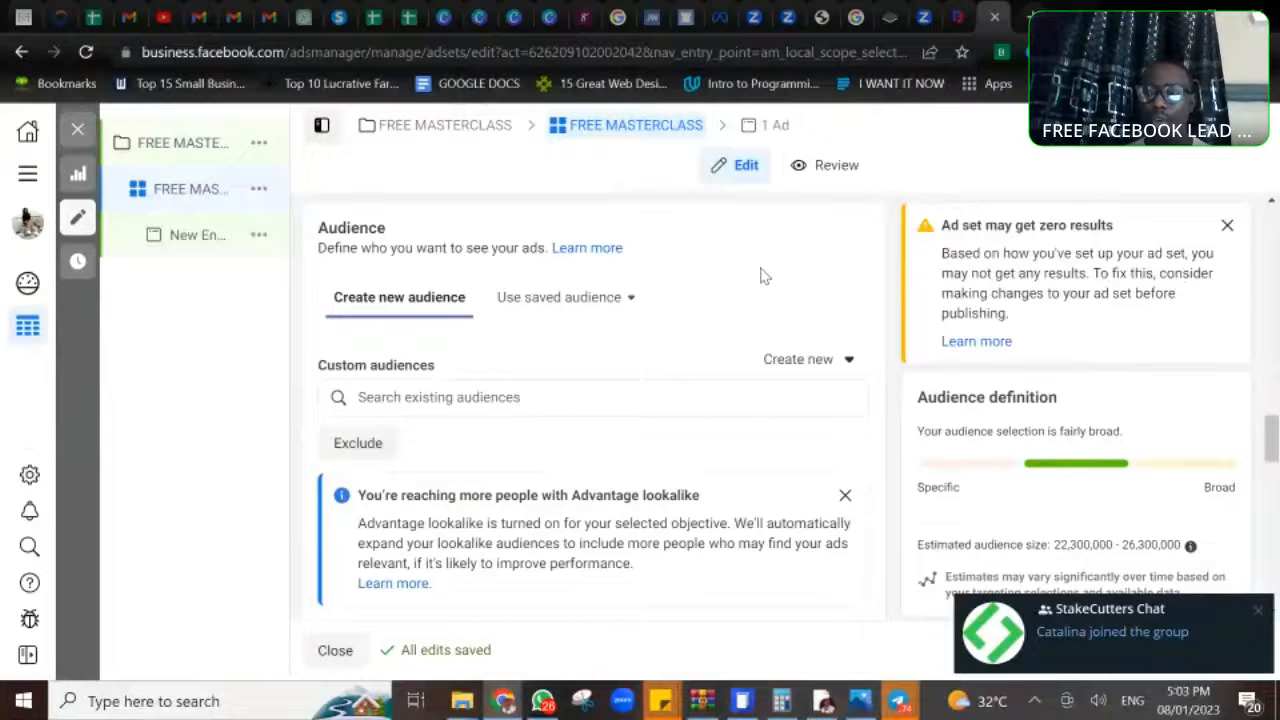
left_click(1258, 612)
- Replace the audience's target location with Kenya
scroll(1270, 440, "down", 3)
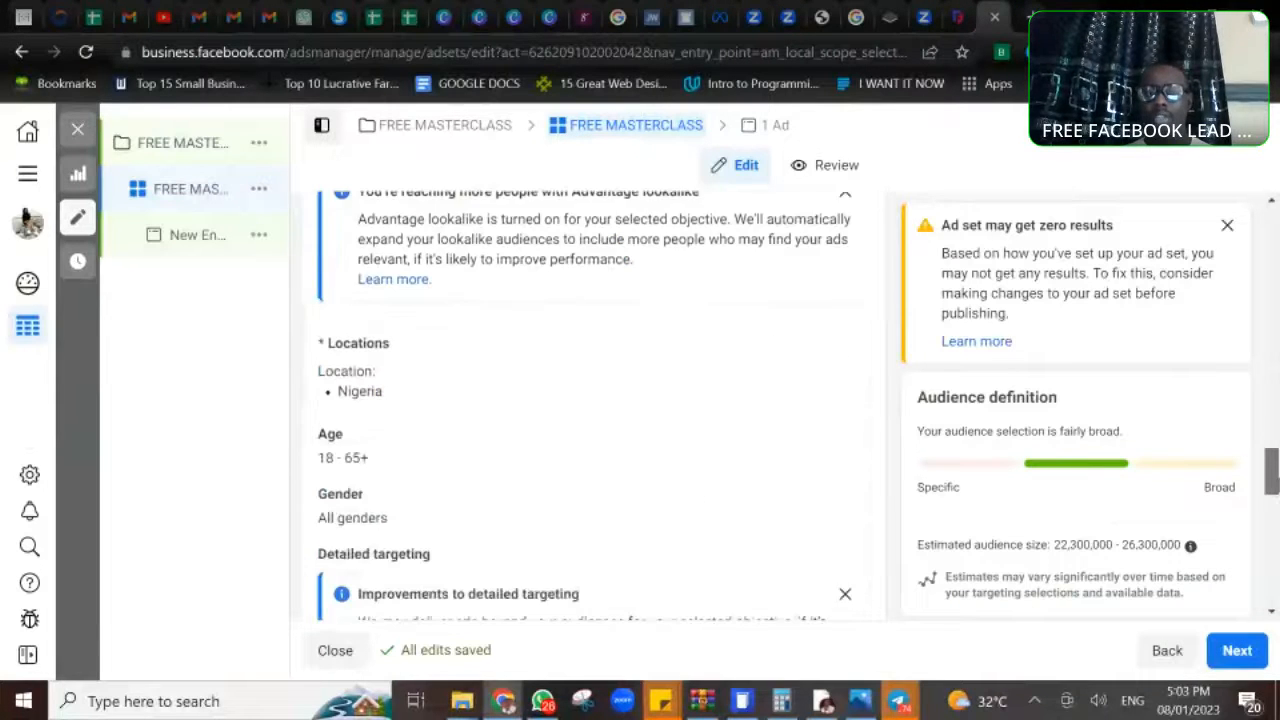
scroll(1270, 440, "down", 1)
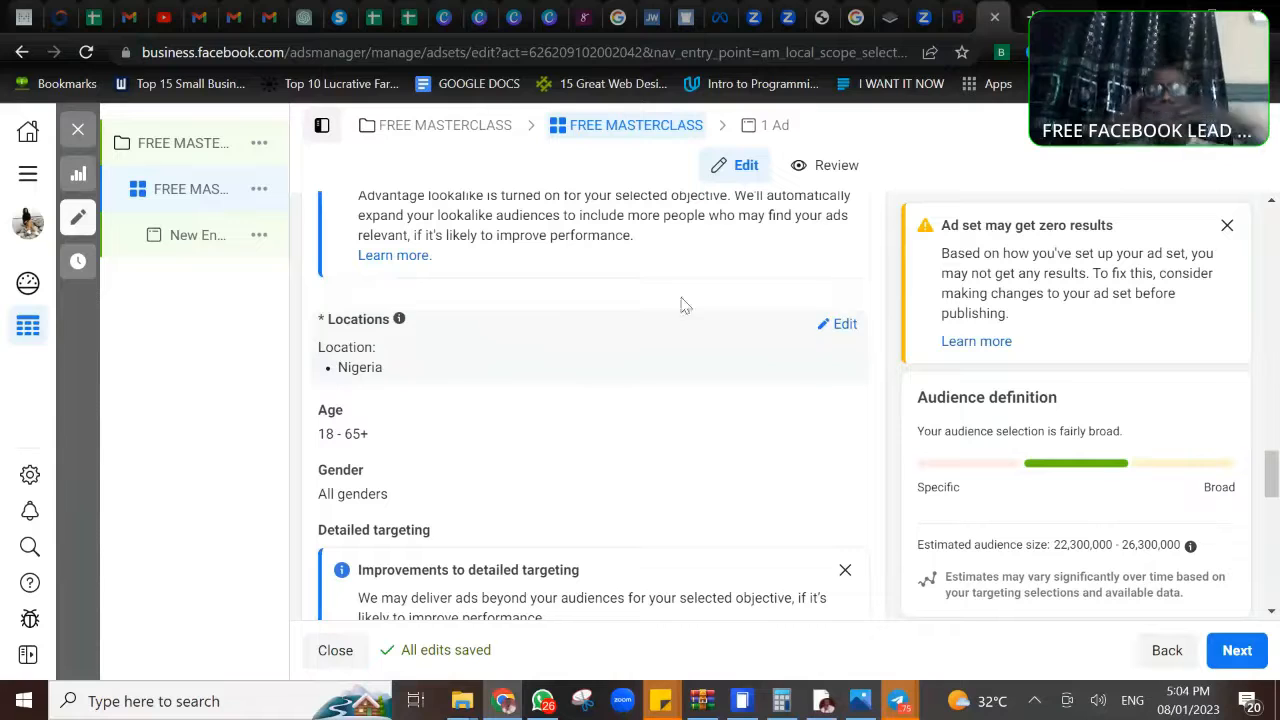
left_click(841, 326)
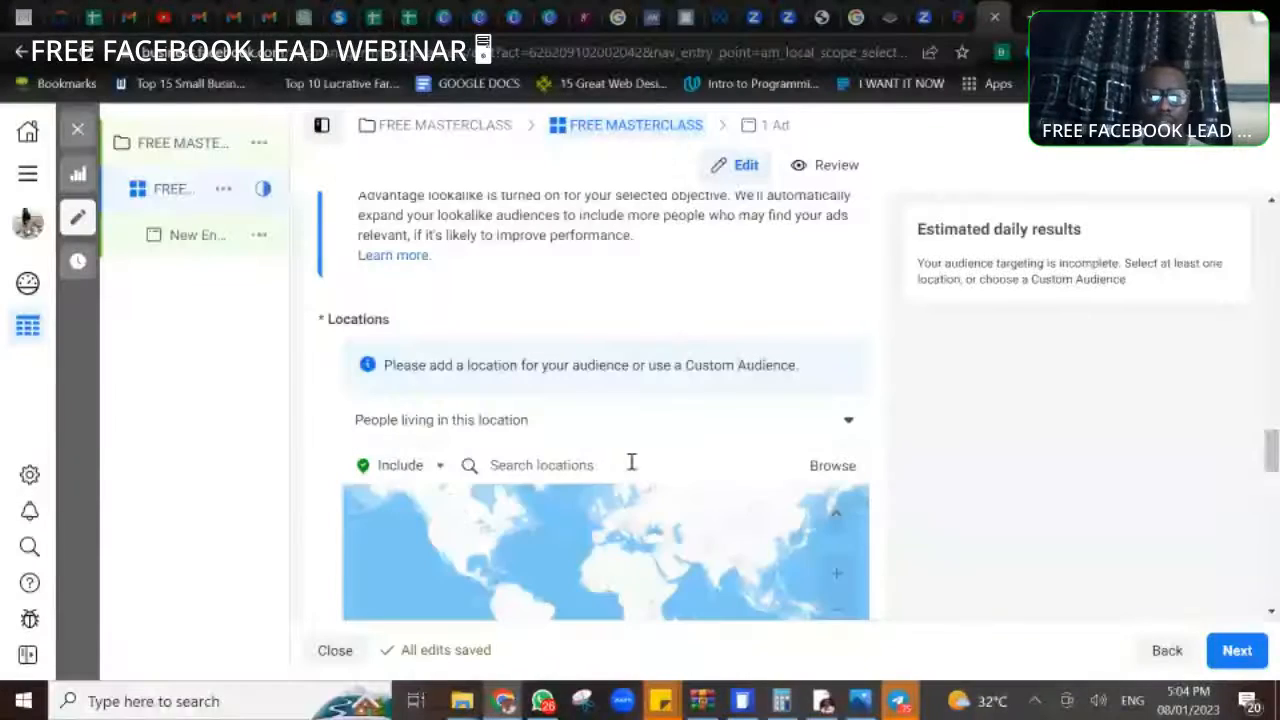
left_click(631, 468)
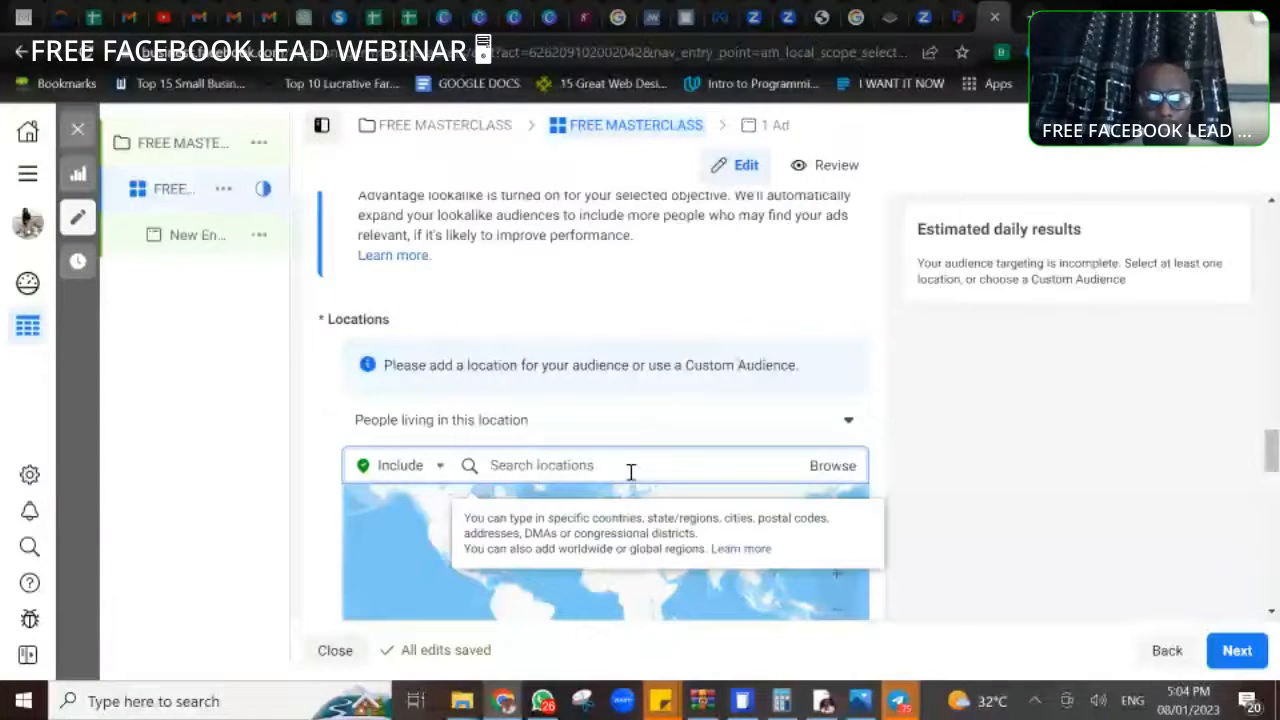
type("KENYA")
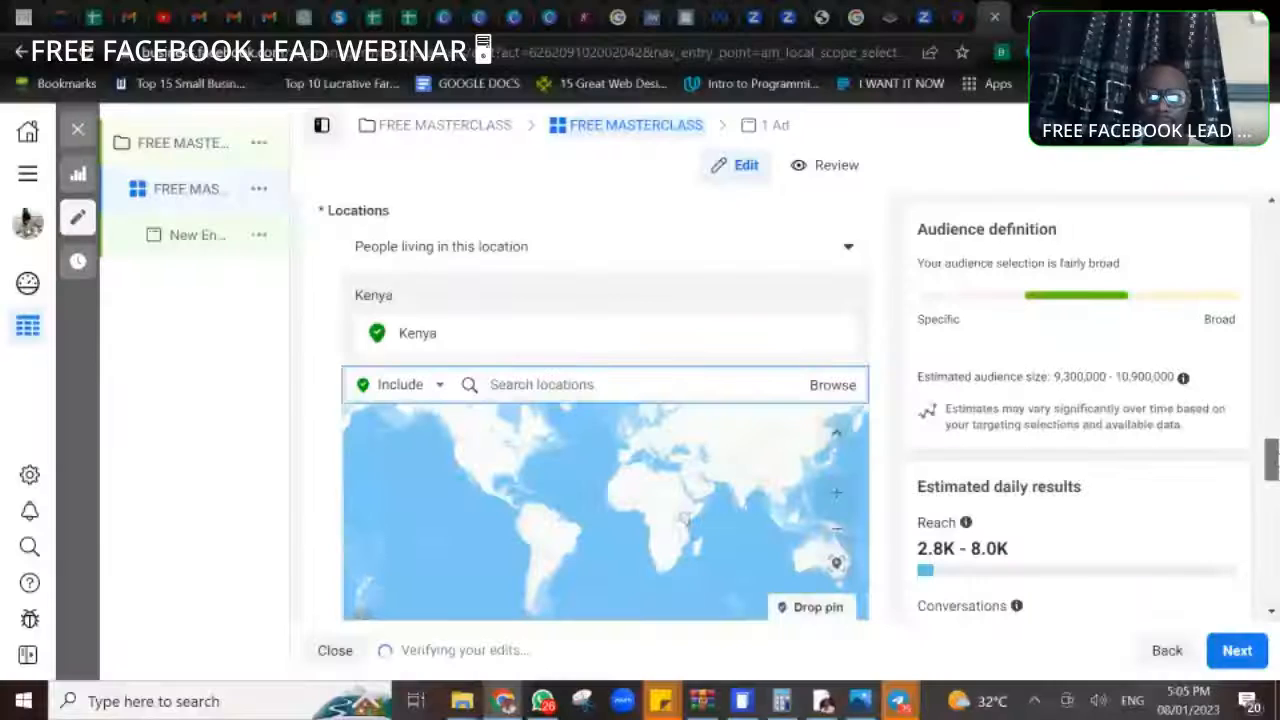
left_click_drag(1277, 460, 1277, 459)
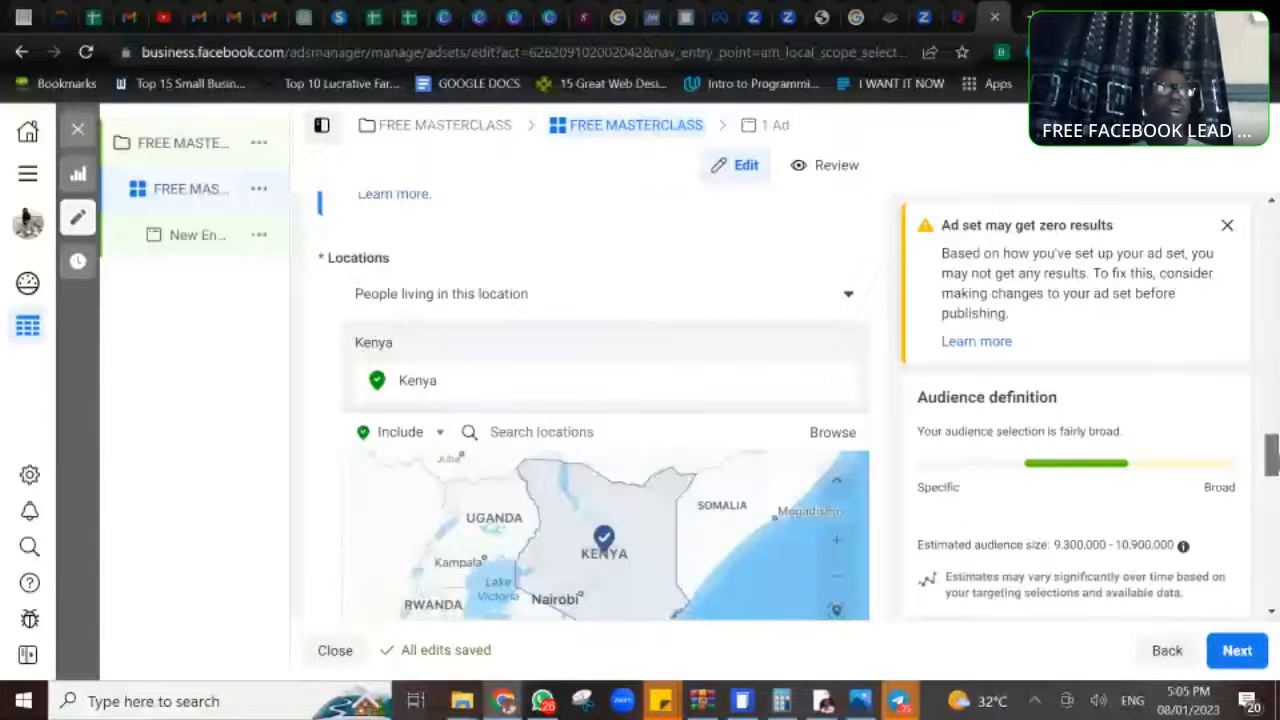
- Set the audience's age range to 21 through 47
scroll(600, 400, "down", 3)
left_click_drag(1277, 481, 1277, 484)
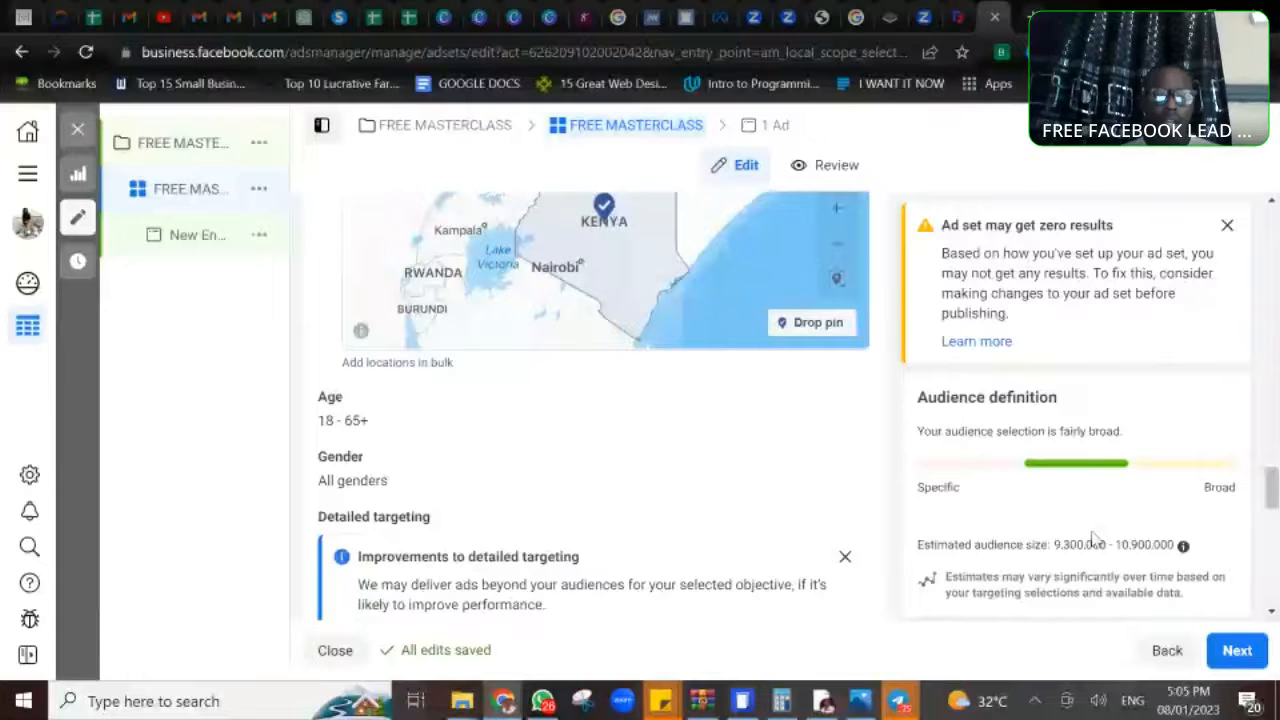
mouse_move(363, 411)
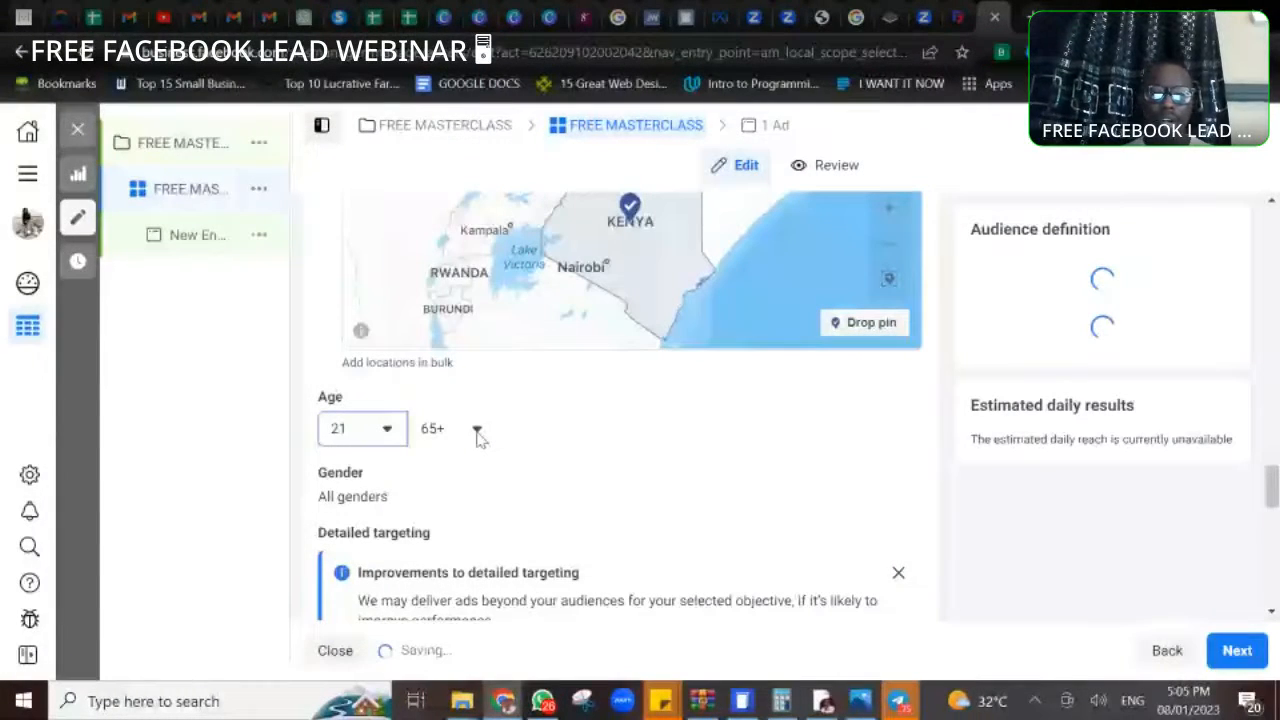
left_click(477, 430)
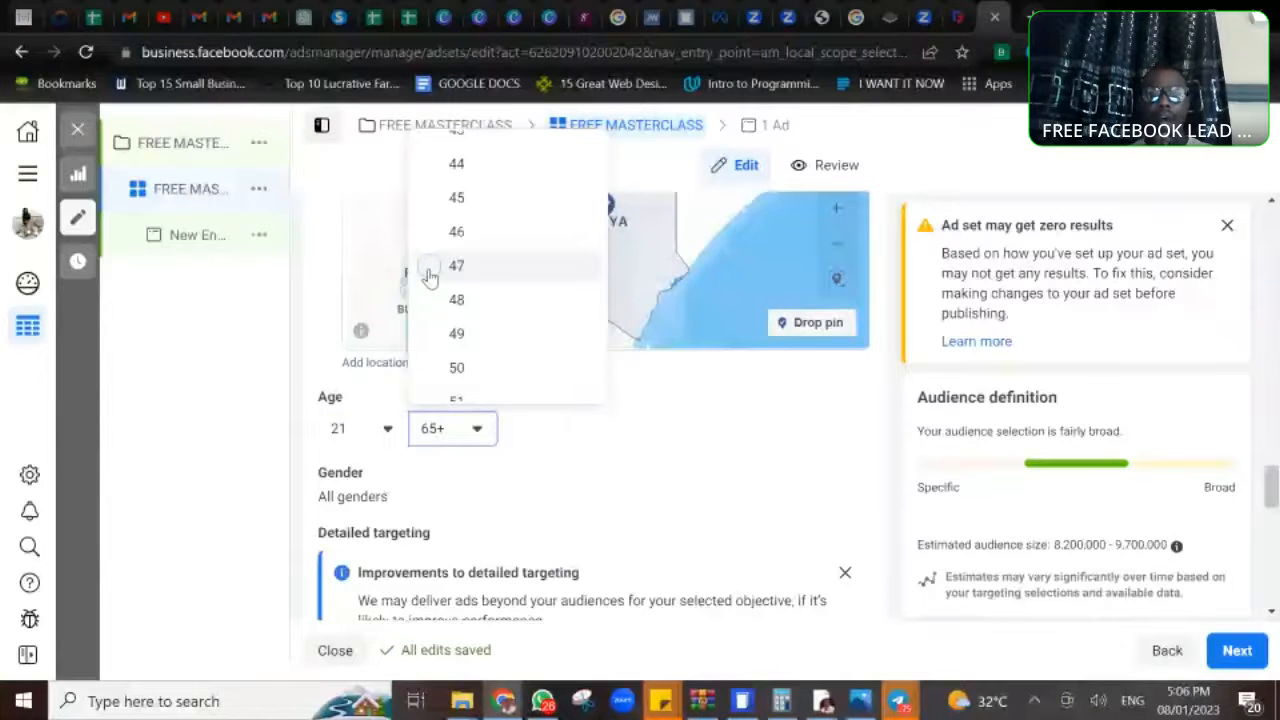
left_click(428, 268)
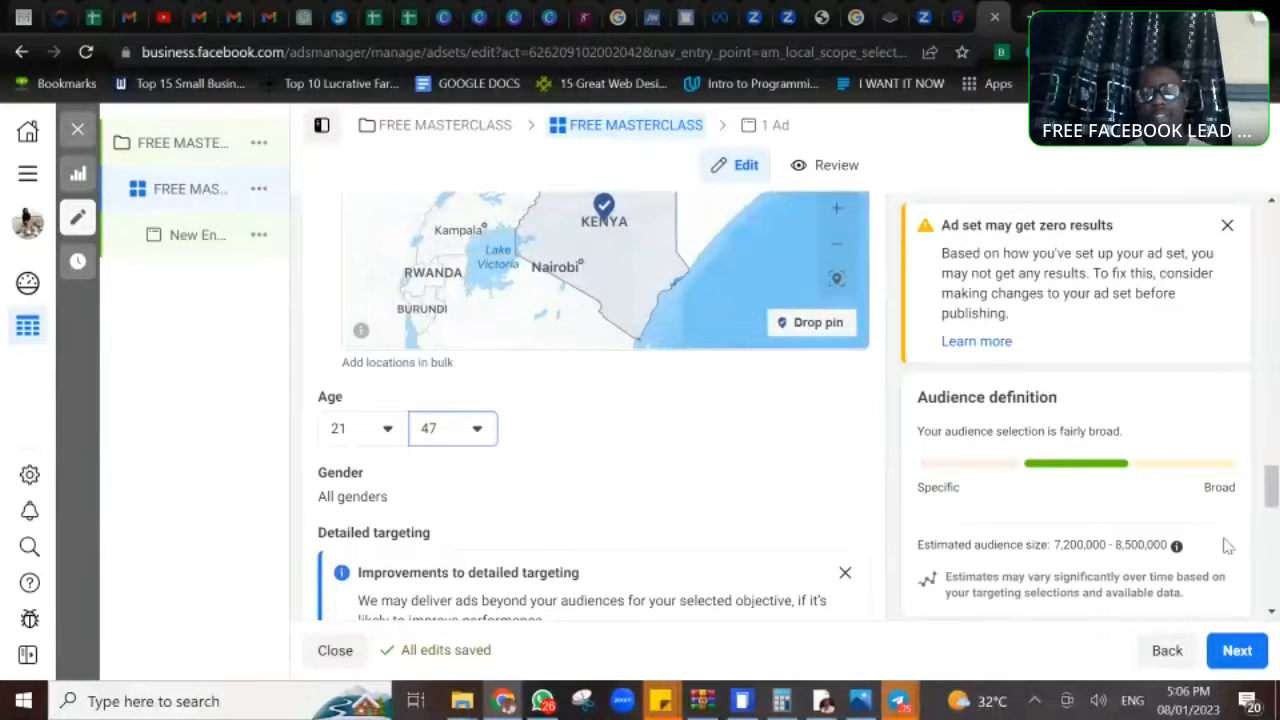
- Try limiting the audience's gender to Women, and set it back to All
scroll(1272, 605, "down", 2)
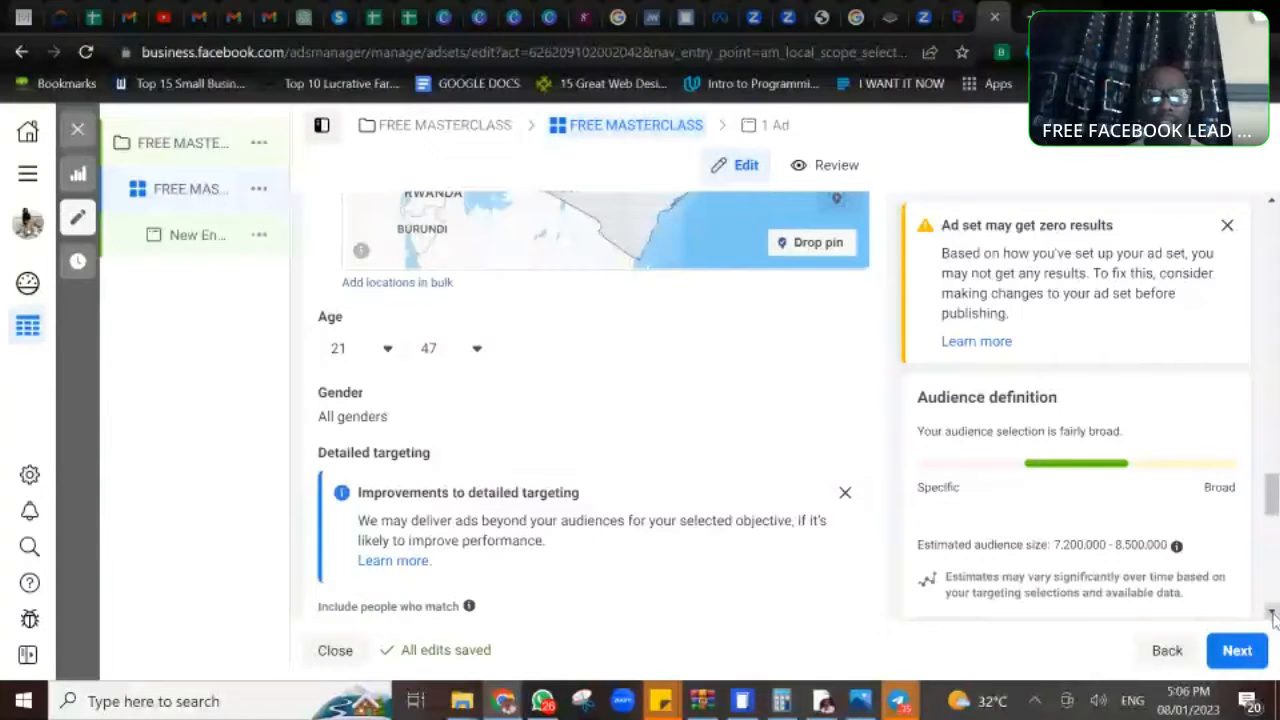
left_click(840, 398)
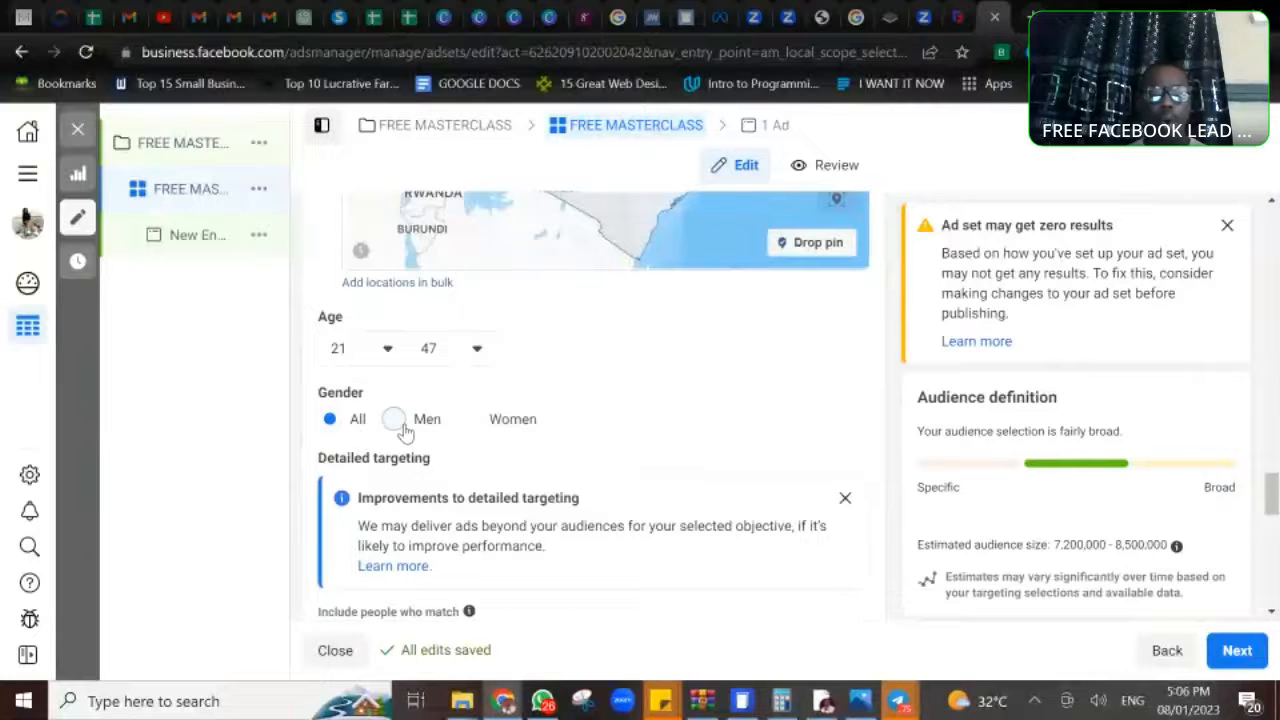
left_click(472, 423)
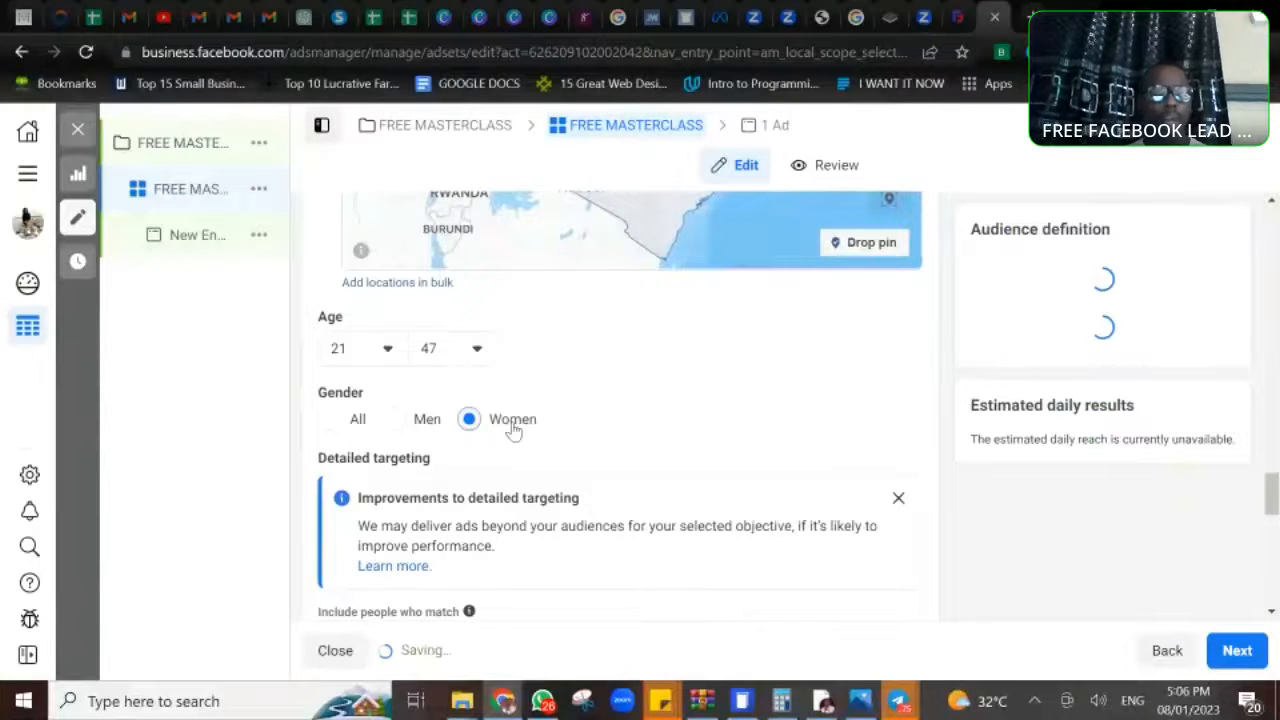
left_click(350, 426)
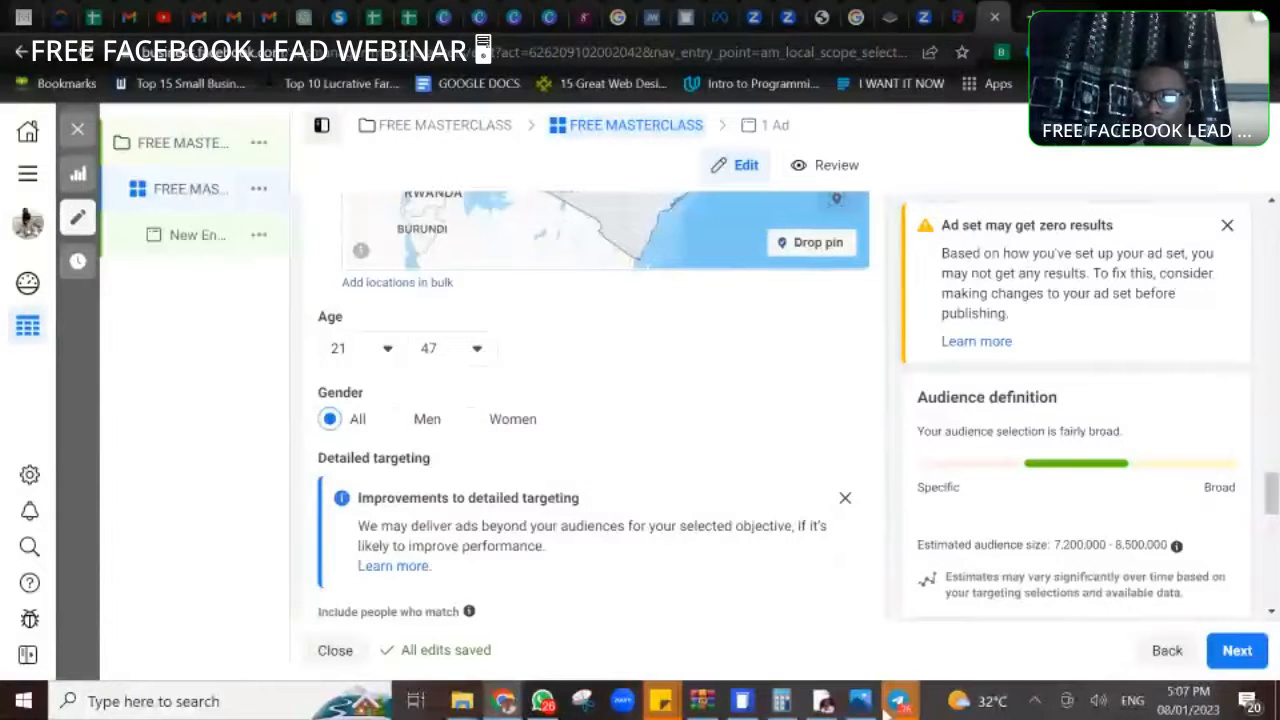
- Switch to Telegram to check the FREE FACEBOOK LEAD WEBINAR channel, and return to the ad set in Ads Manager
mouse_move(898, 708)
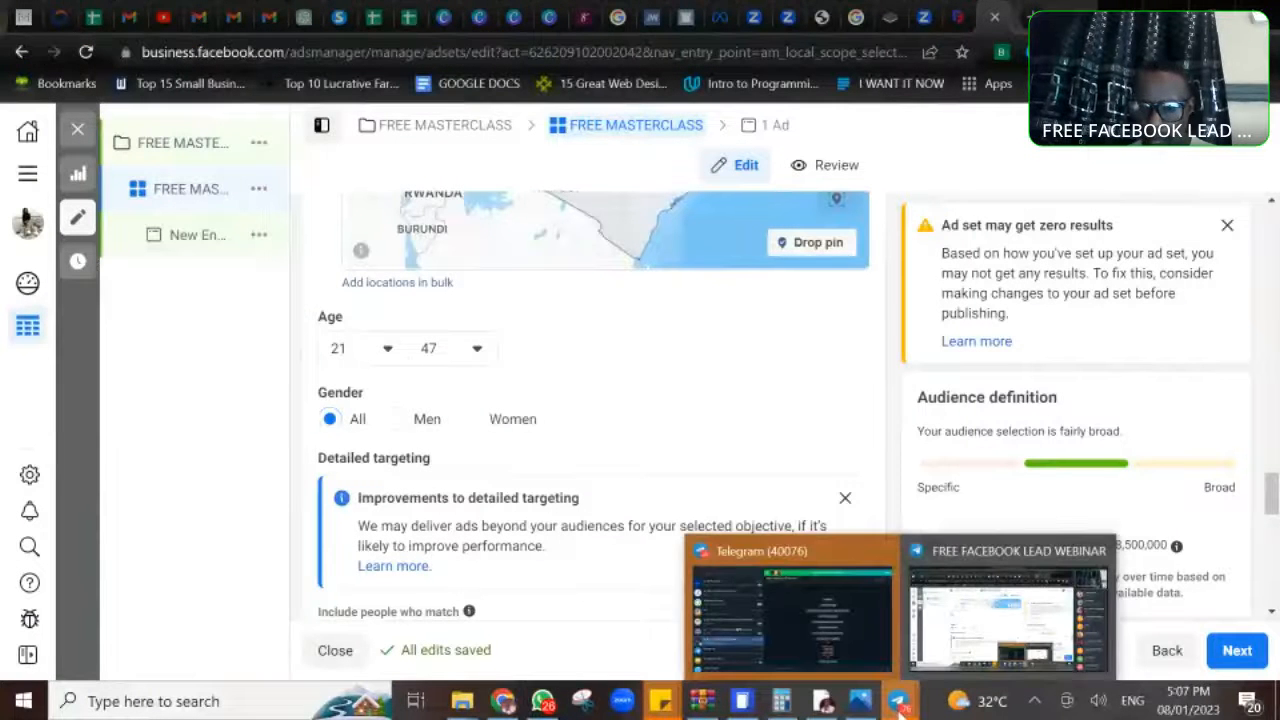
left_click(808, 632)
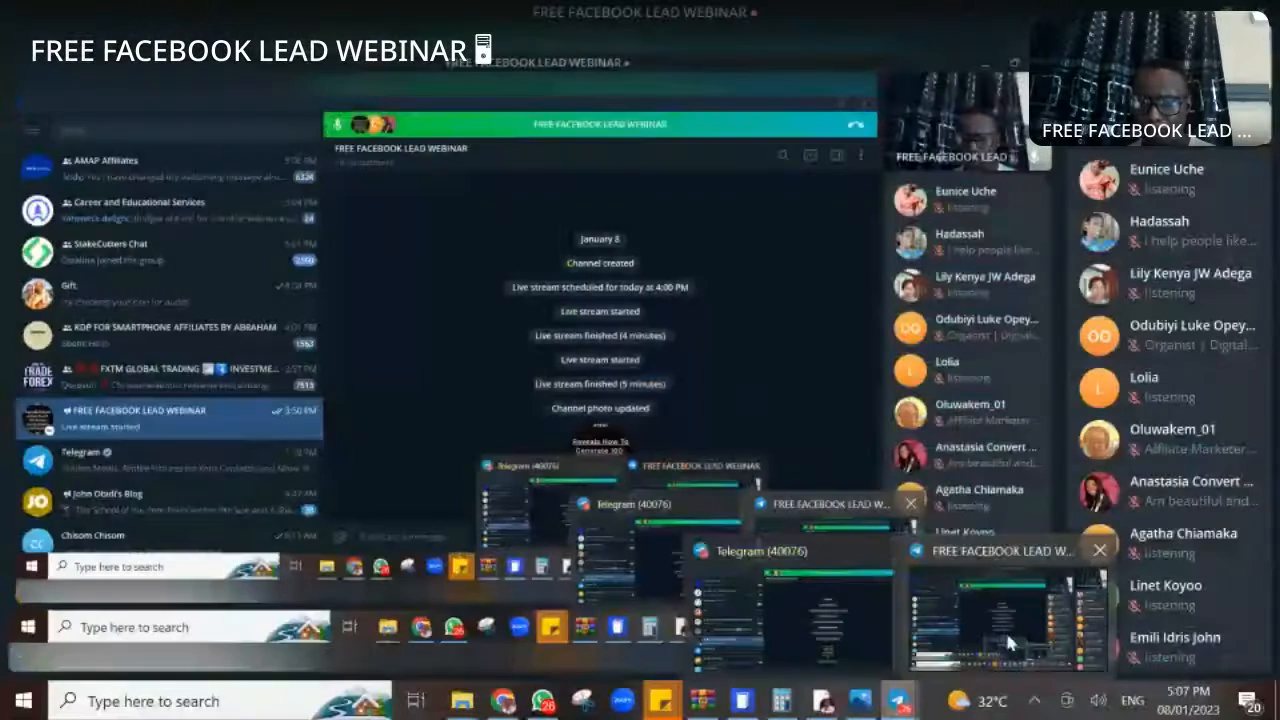
left_click(1006, 640)
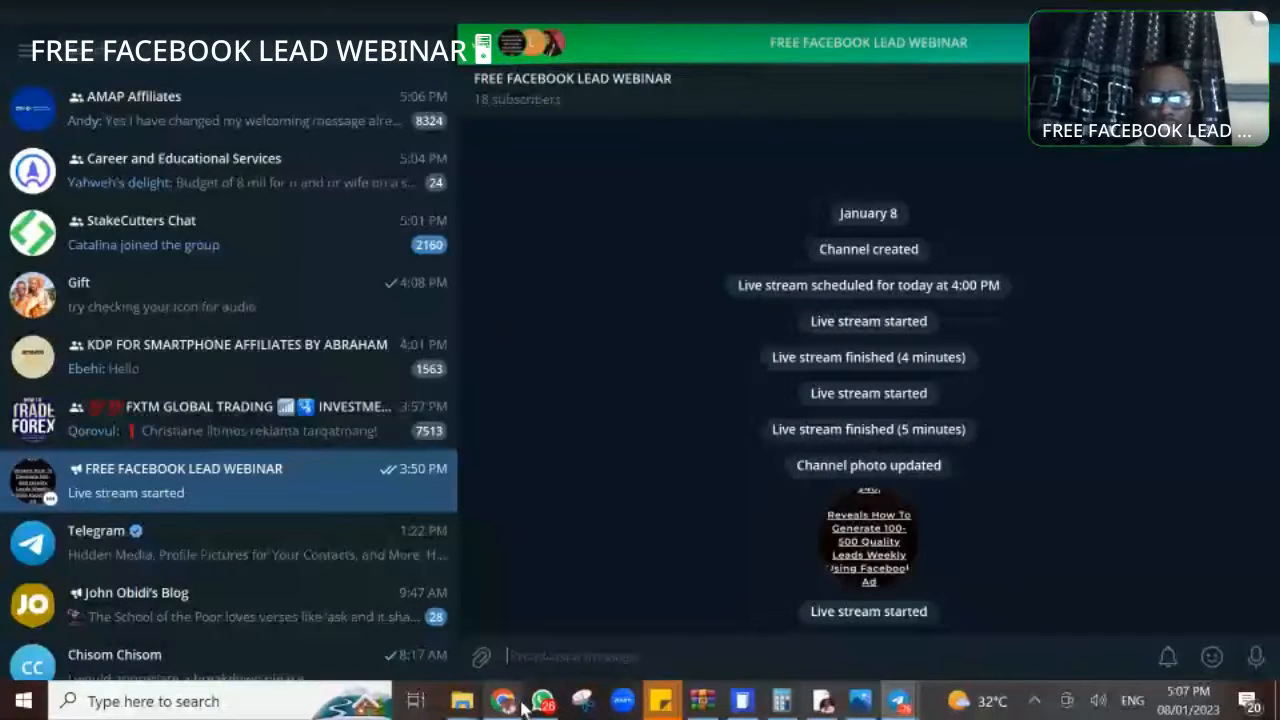
left_click(513, 707)
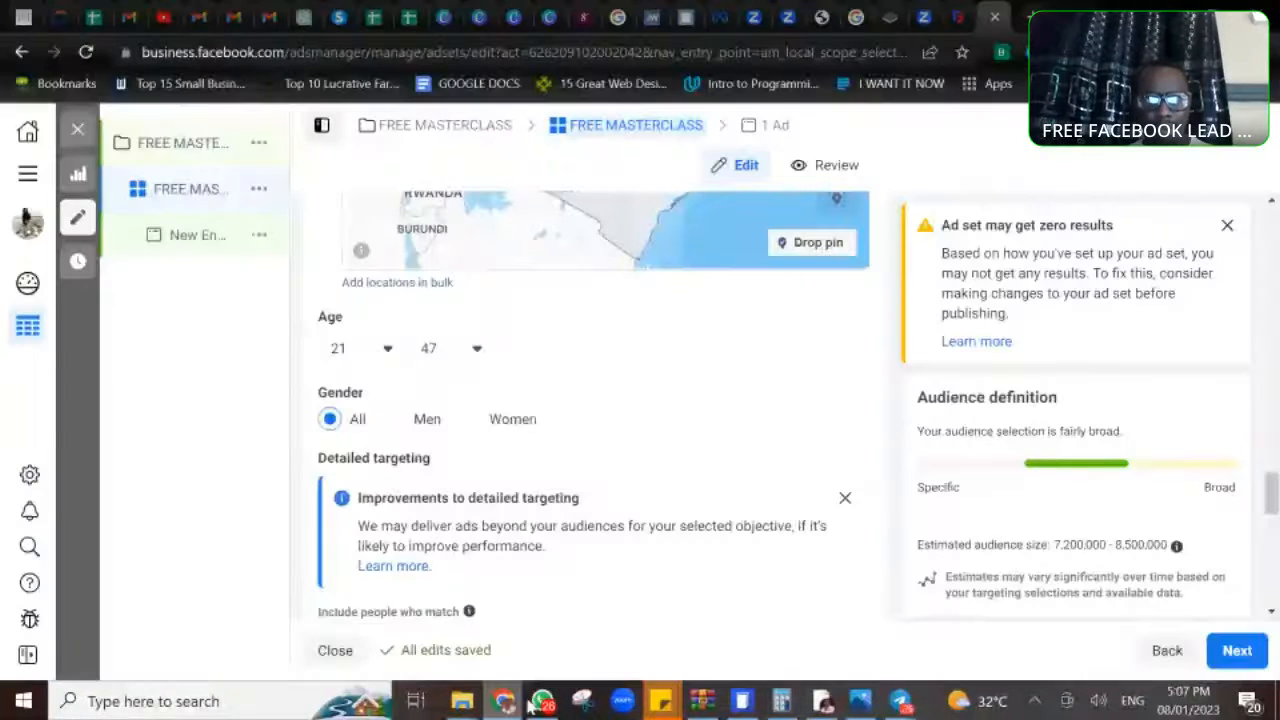
- Try a minimum age of 18 and the Men gender for the audience, restoring 21 and All after each
left_click(388, 349)
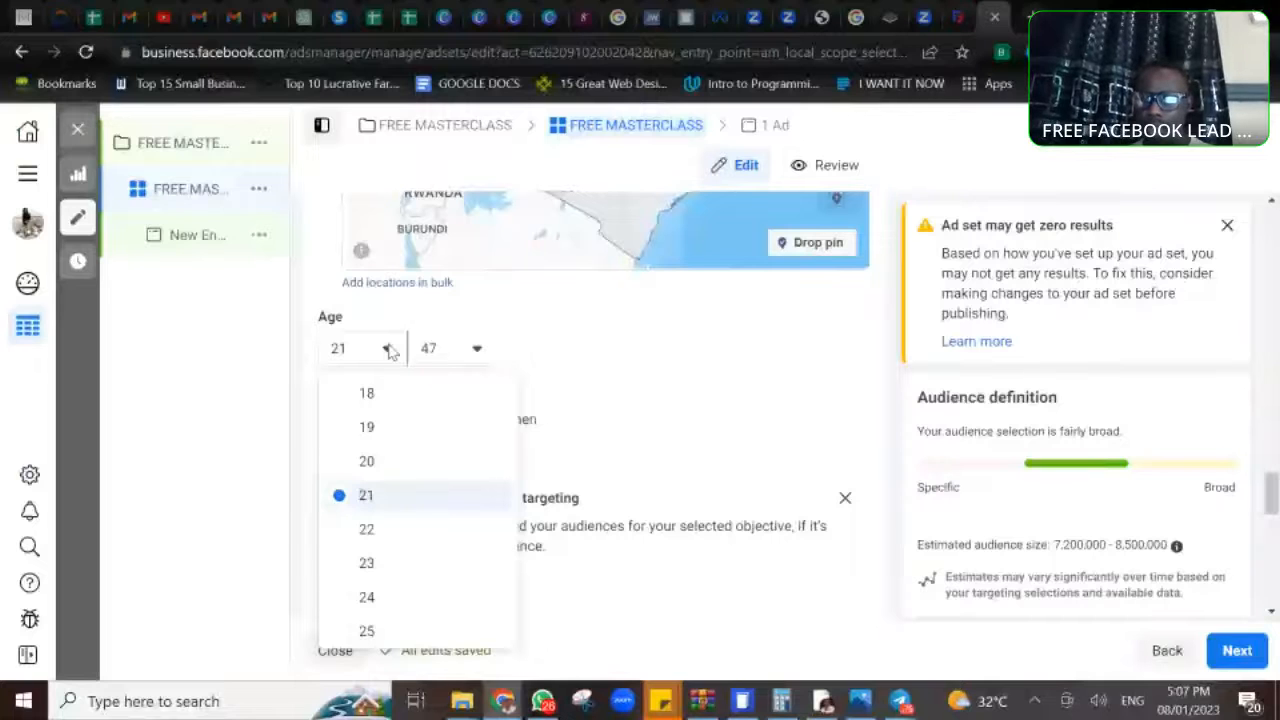
left_click(366, 393)
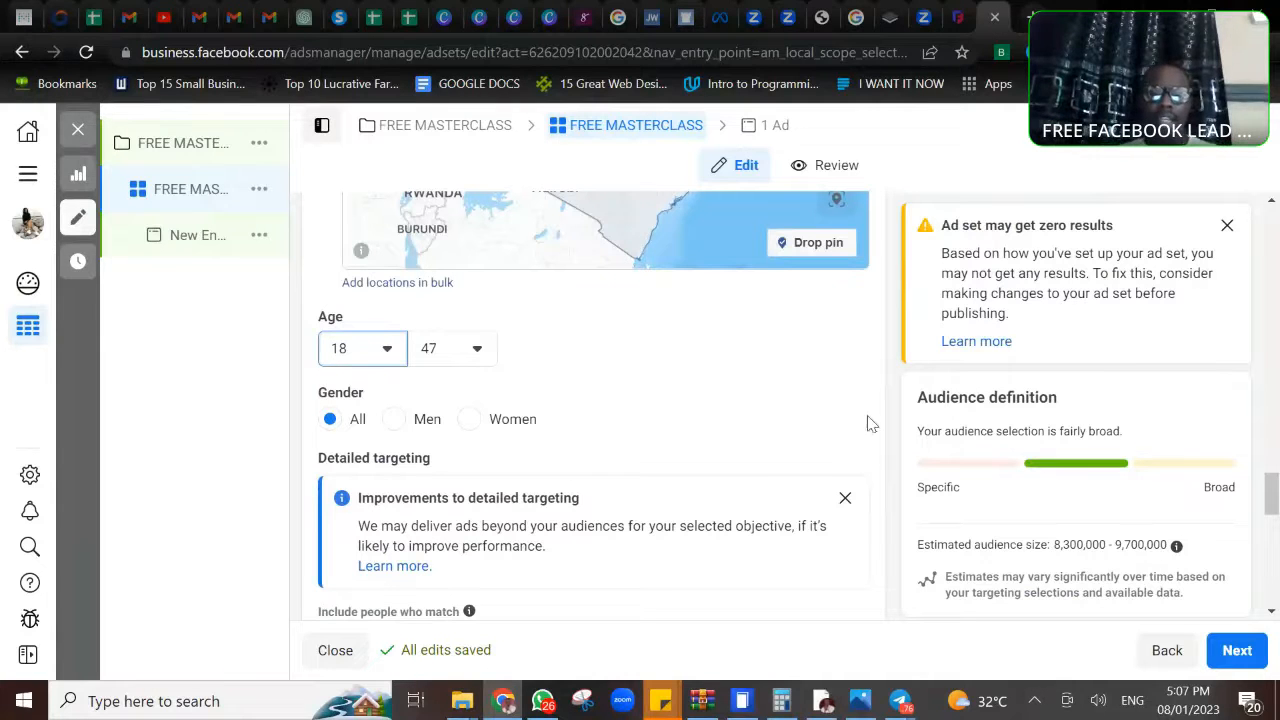
left_click(395, 354)
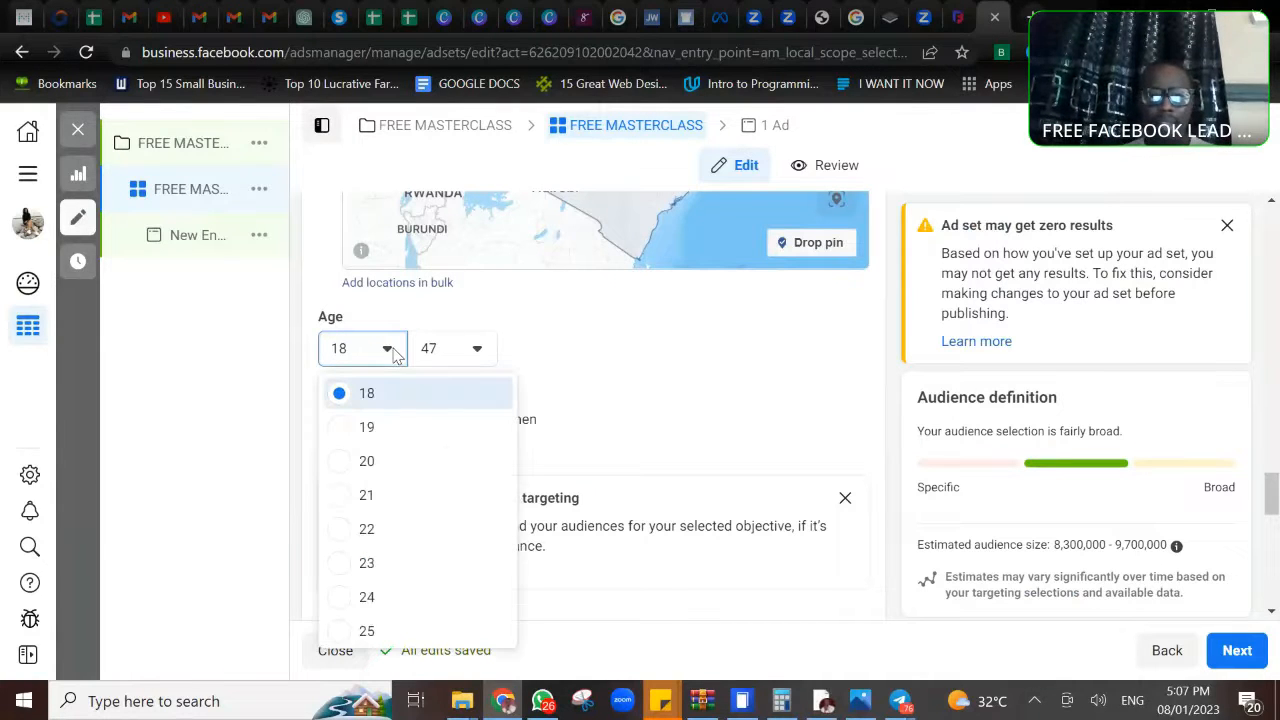
left_click(348, 500)
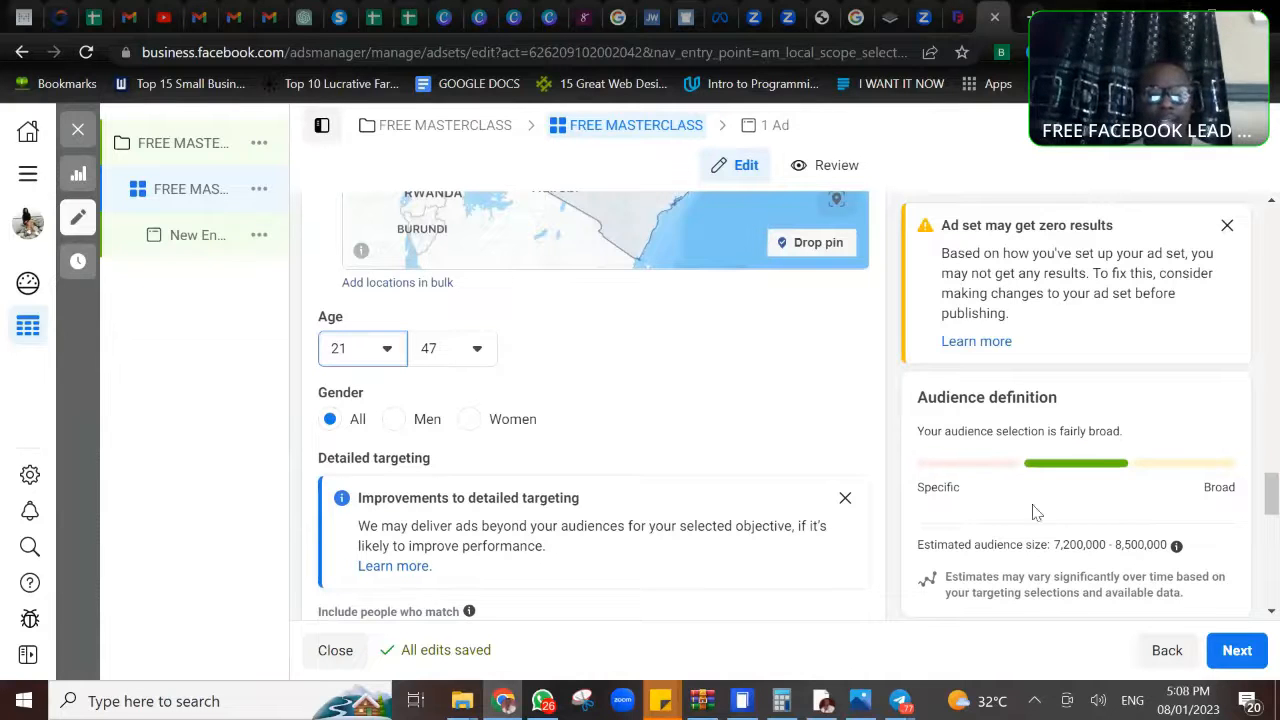
left_click(393, 420)
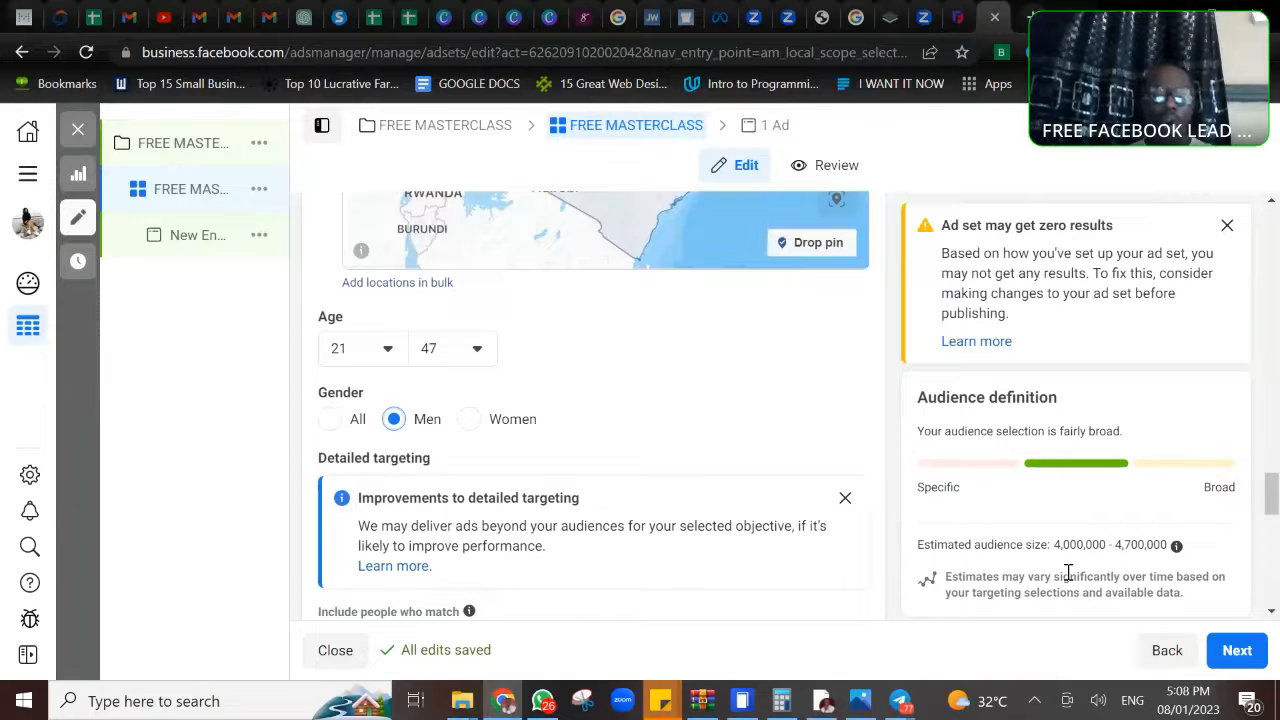
left_click(331, 421)
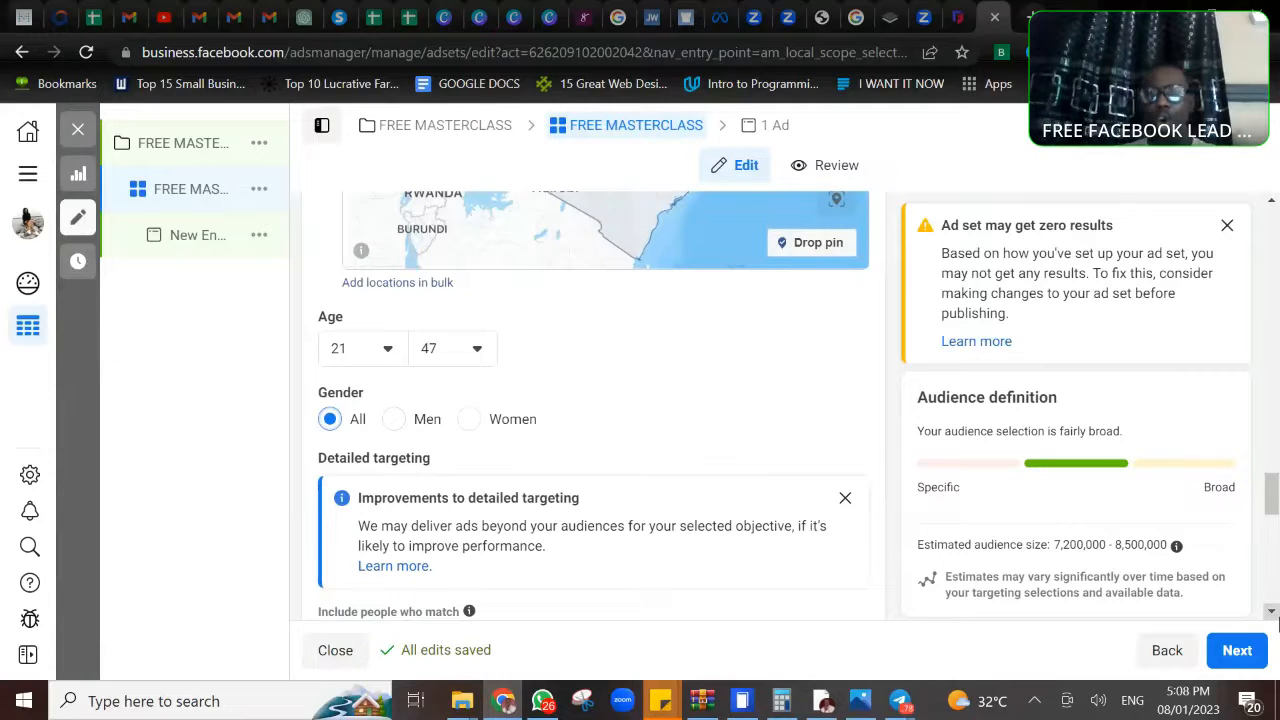
- Add the Affiliate marketing (marketing) interest to the audience's detailed targeting
left_click(1272, 612)
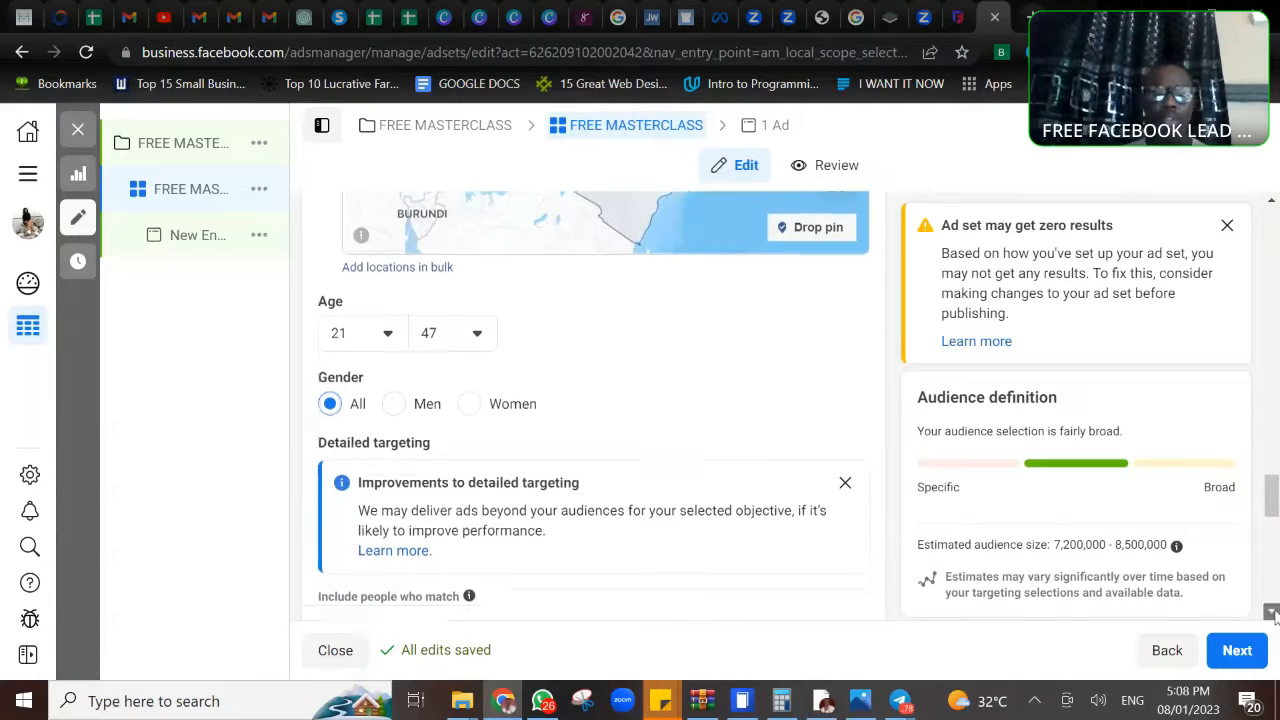
left_click(1272, 612)
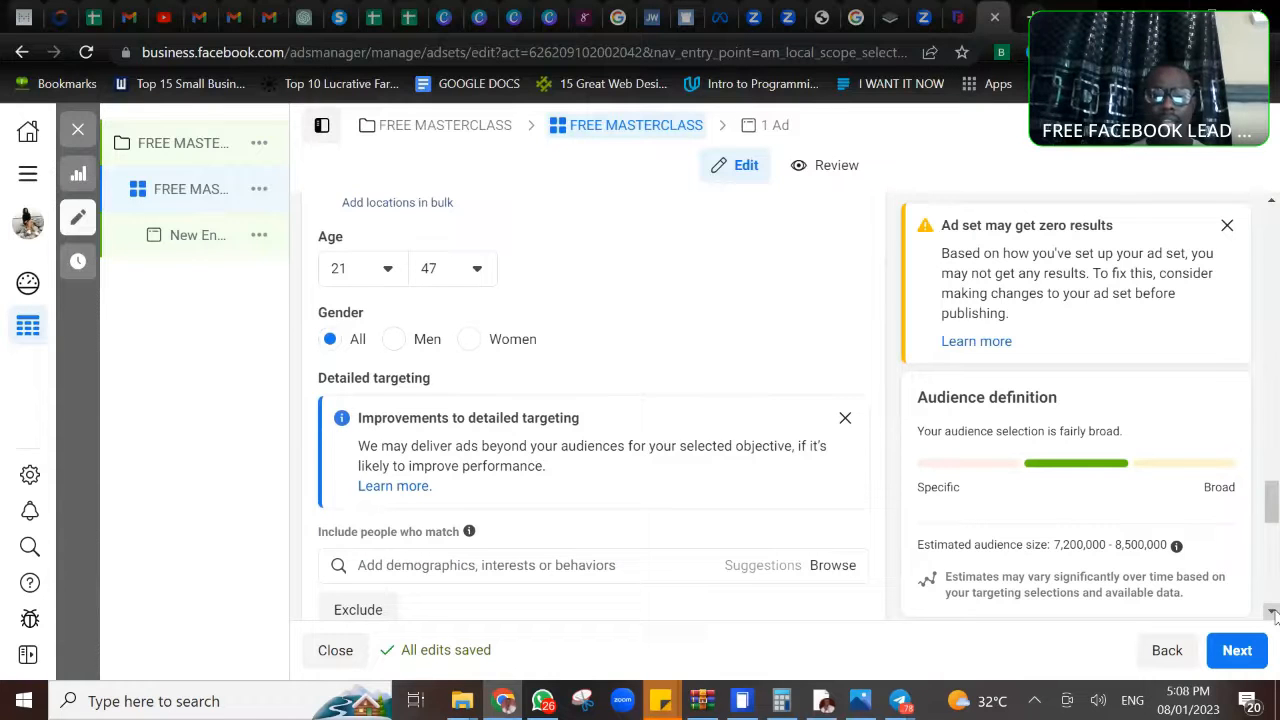
left_click(1272, 612)
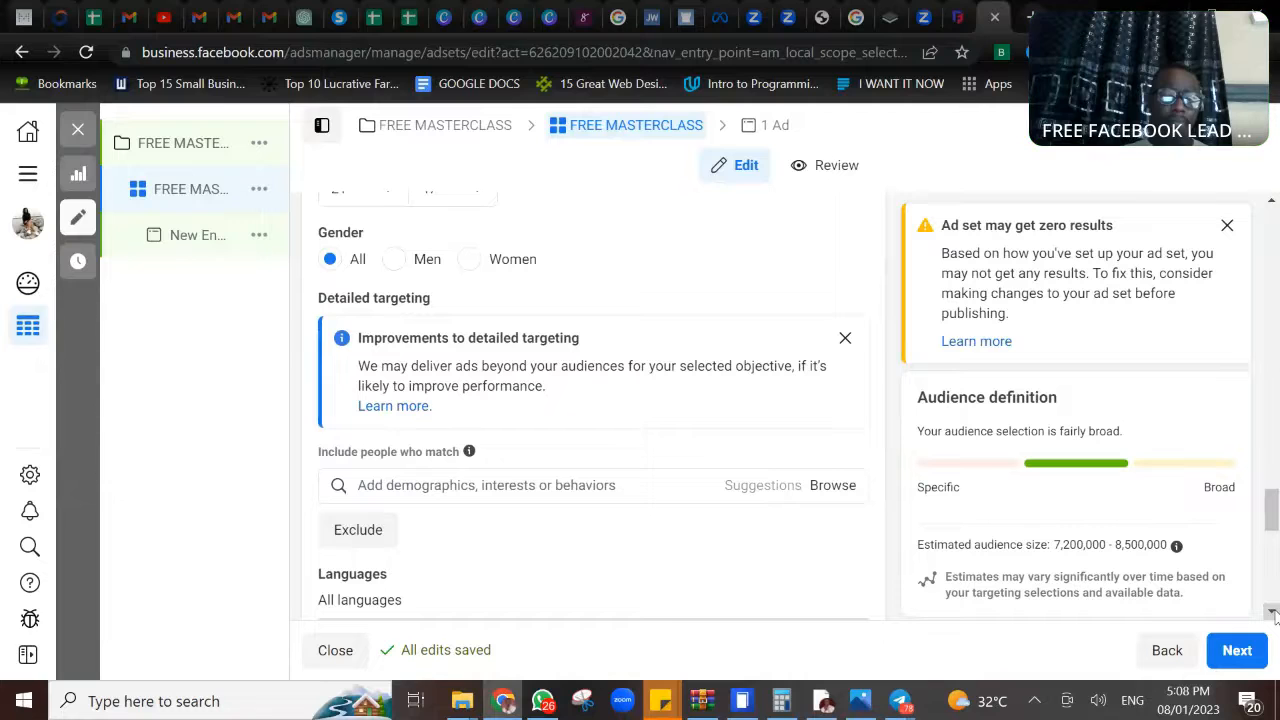
left_click(1272, 612)
left_click(1272, 612)
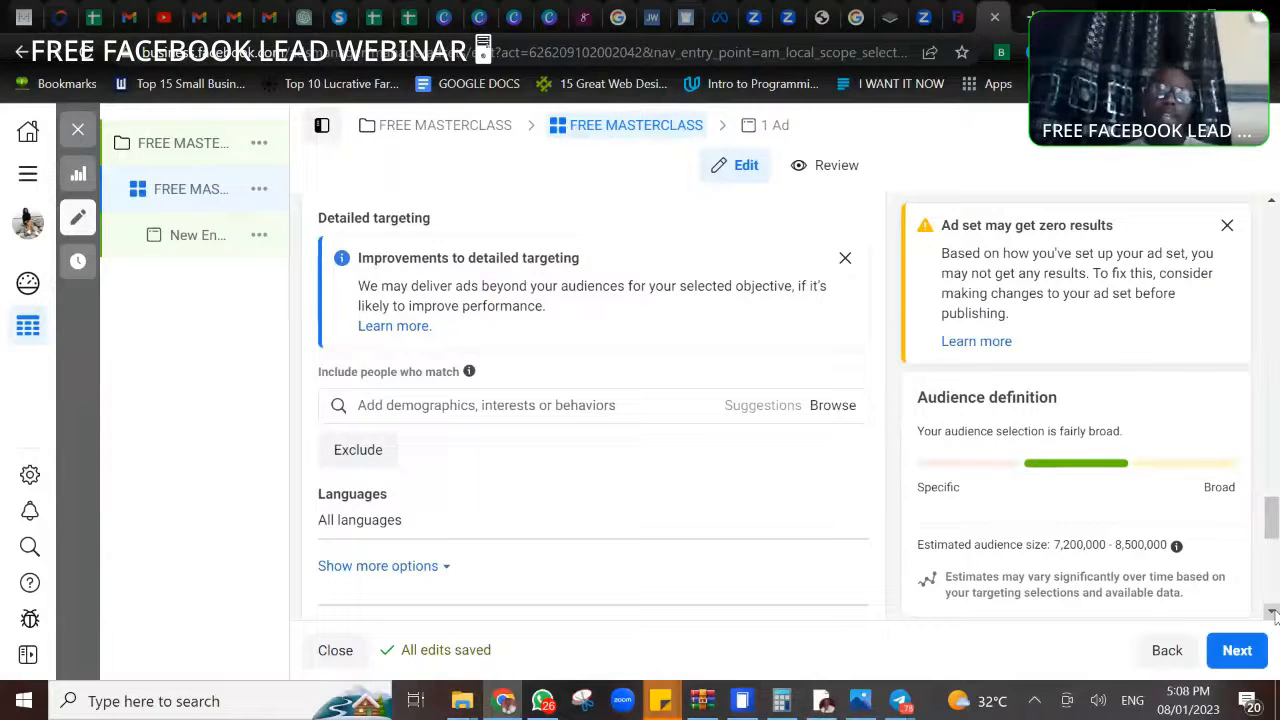
left_click(519, 402)
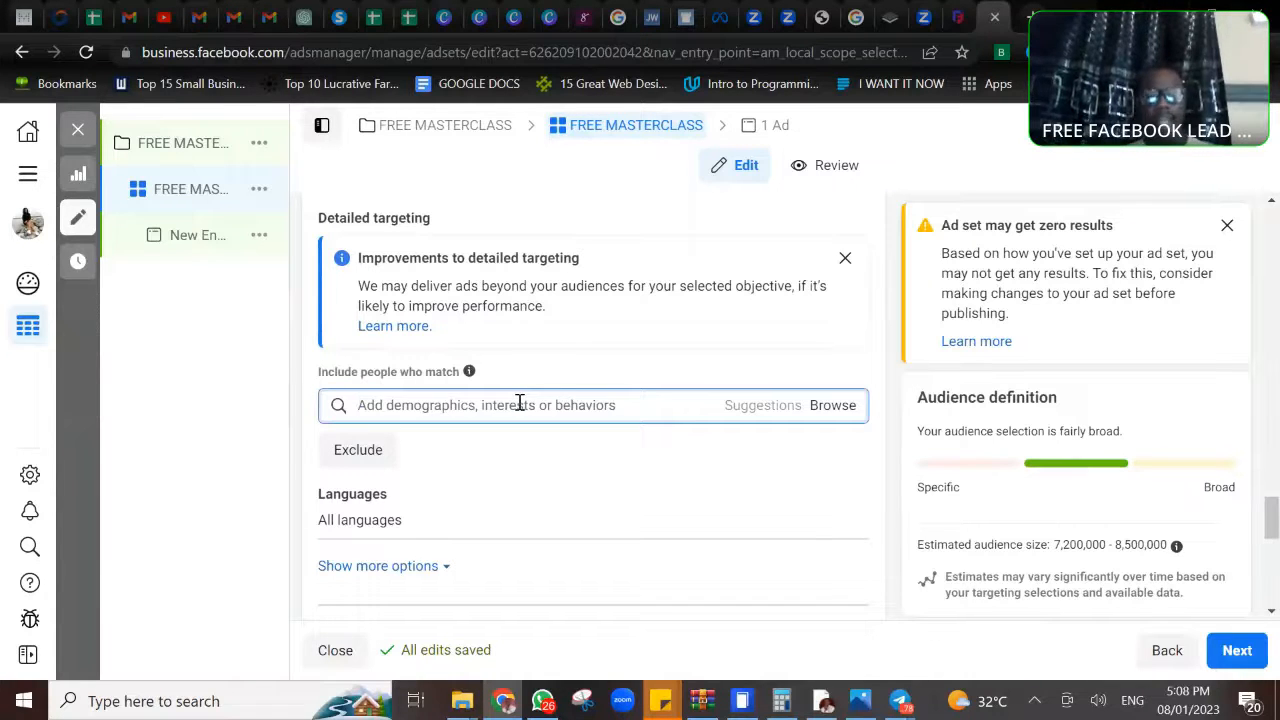
type("AFFILIATE")
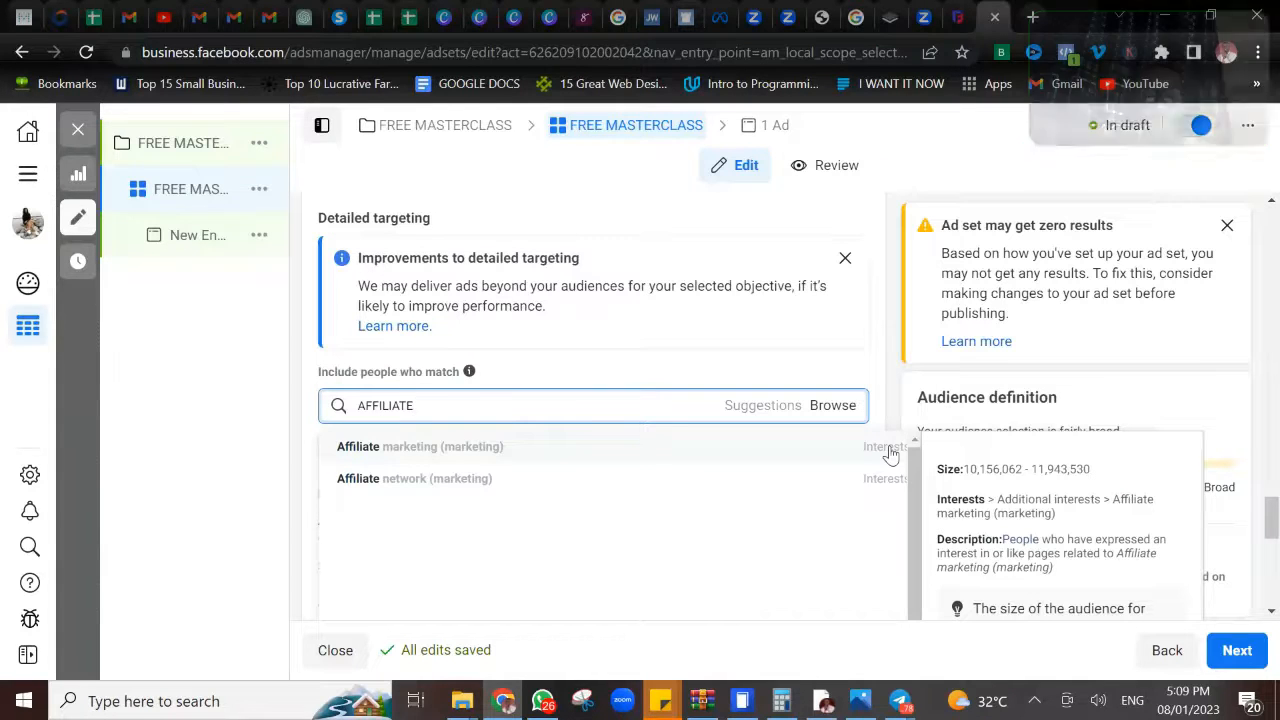
left_click(636, 456)
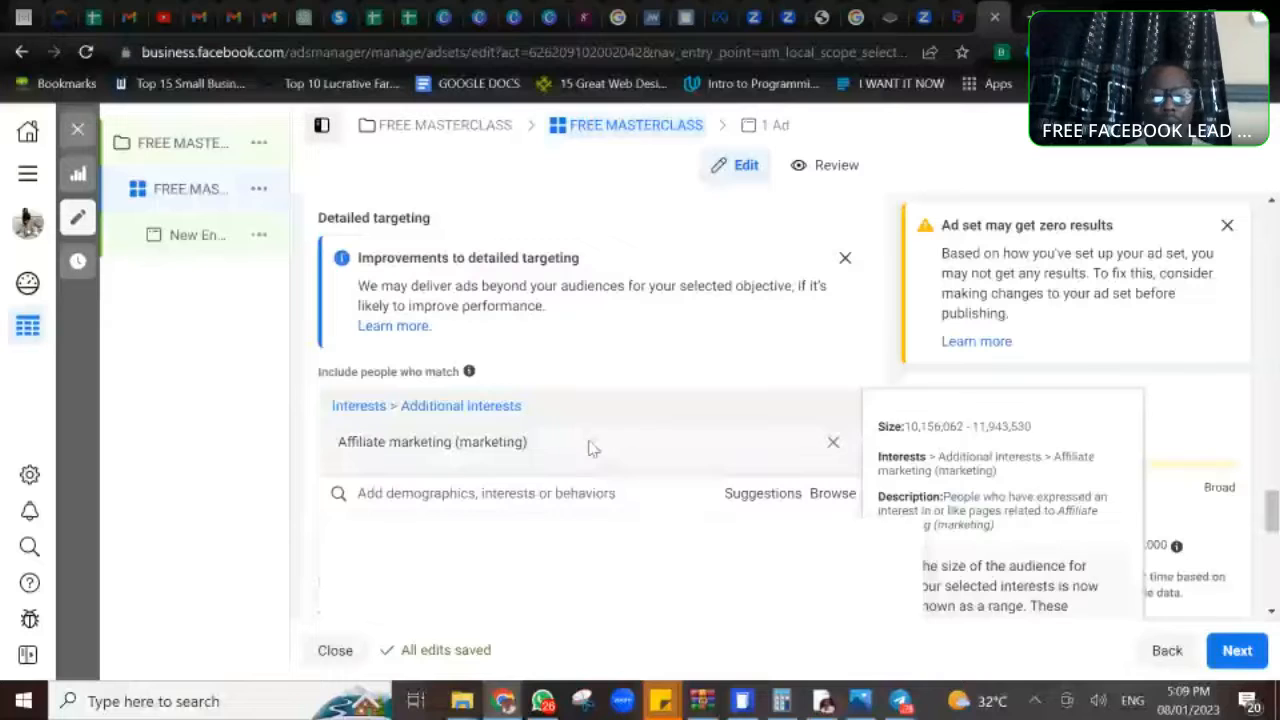
- Include the Digital marketing (marketing) interest in the ad set's detailed targeting
type("DIGITAL")
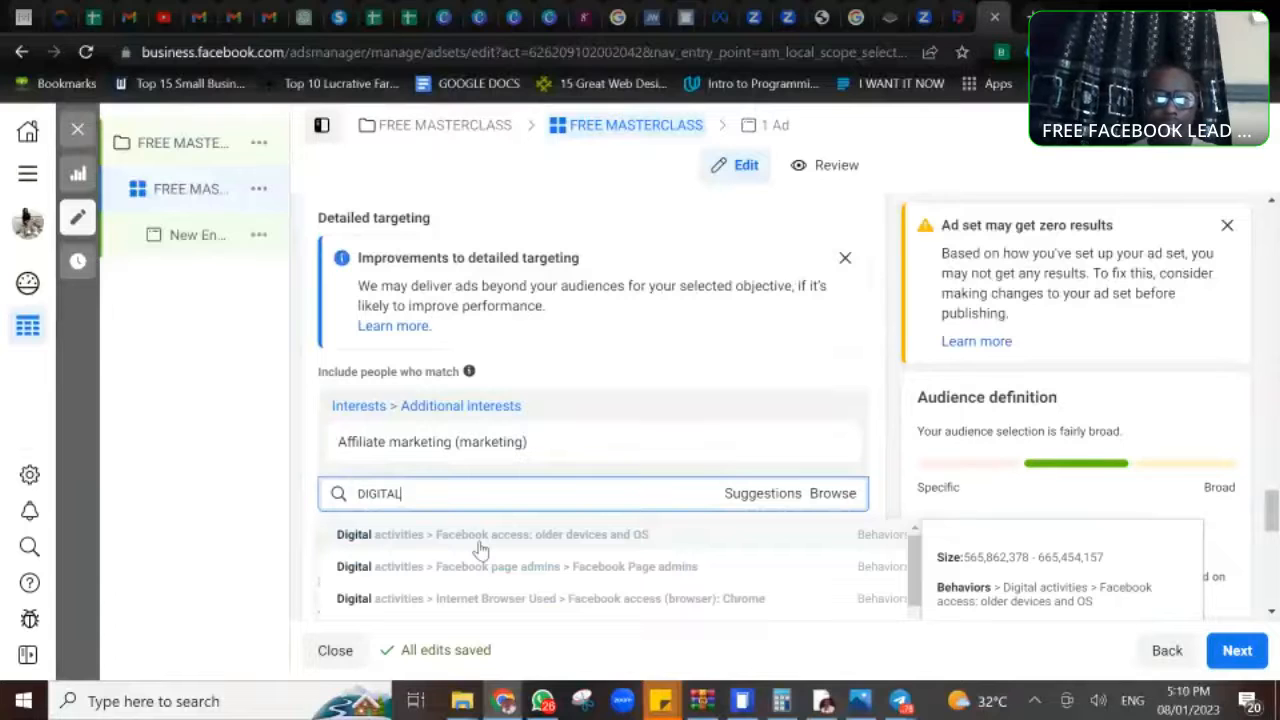
type("MARK")
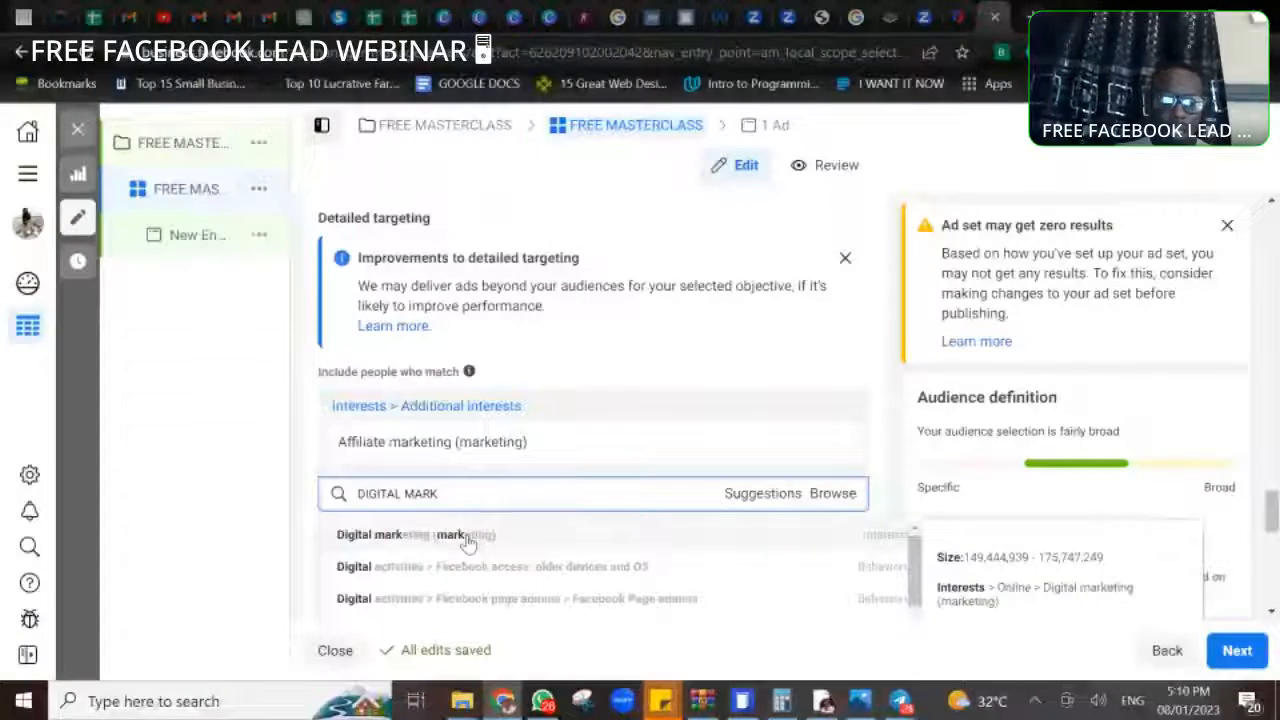
left_click(467, 535)
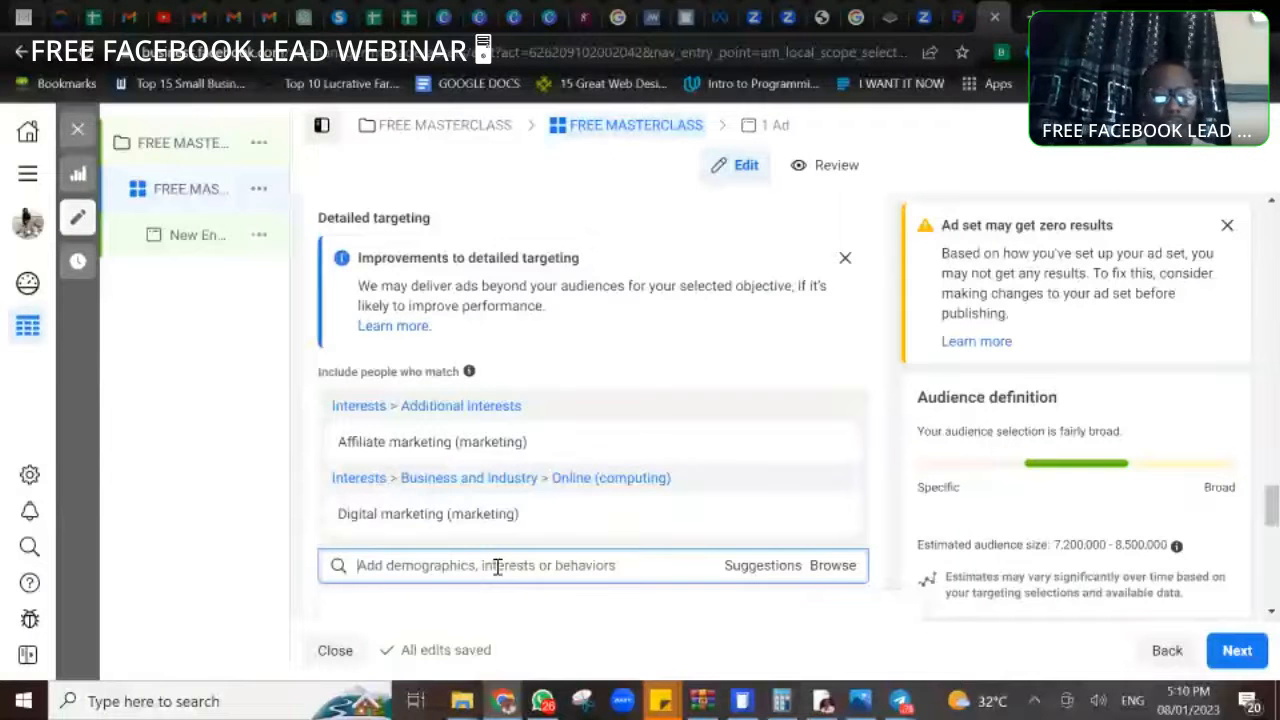
- Search the detailed targeting for small business and add the Small business (business & finance) interest
type("SMALL")
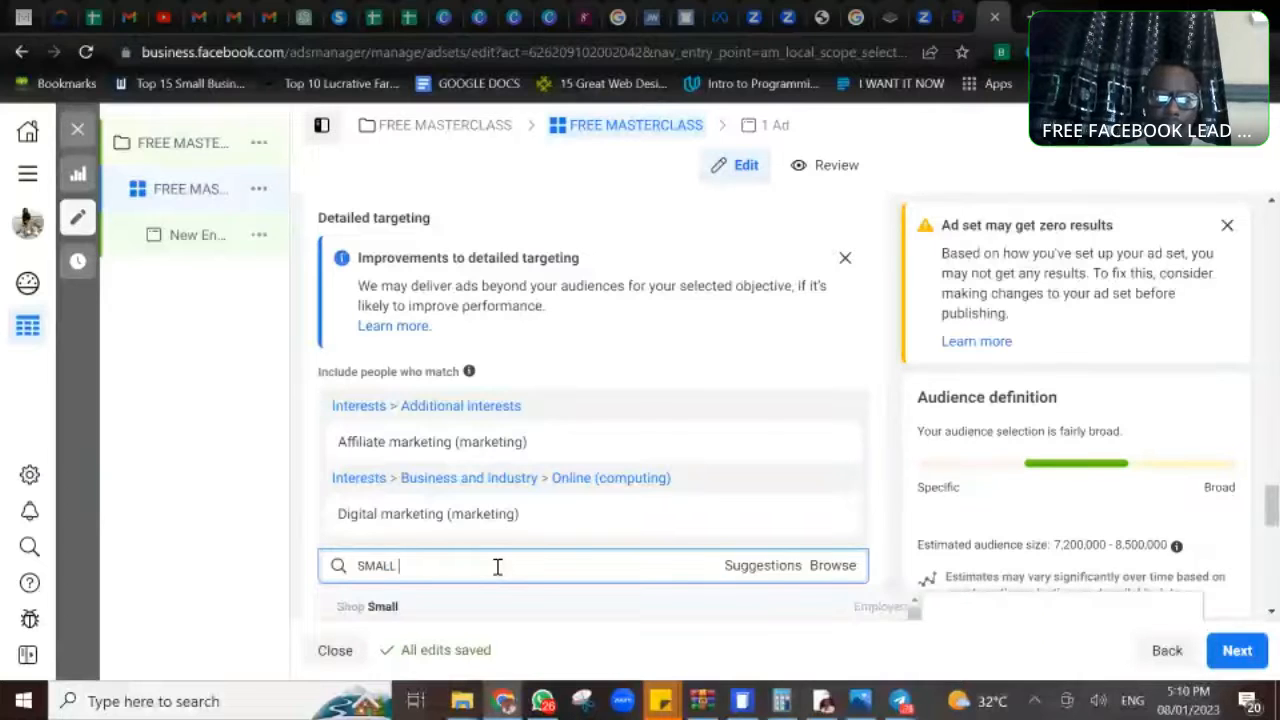
type("BUSIN")
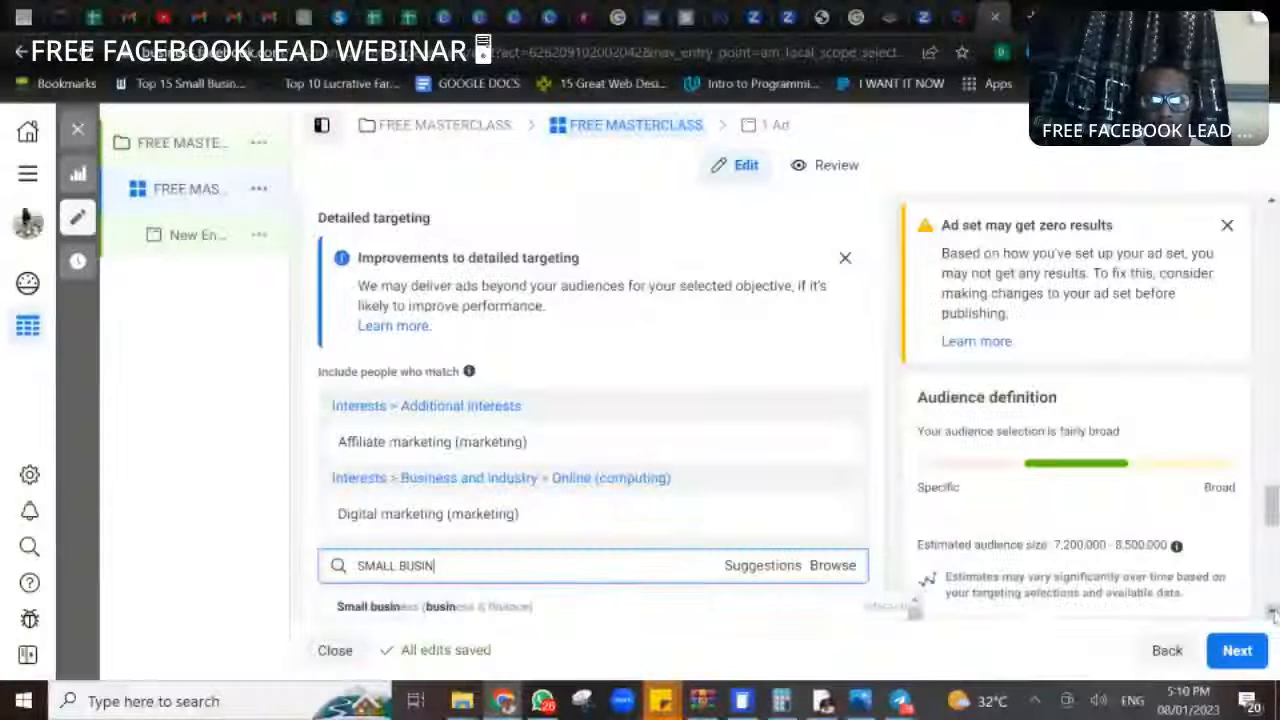
left_click(1272, 613)
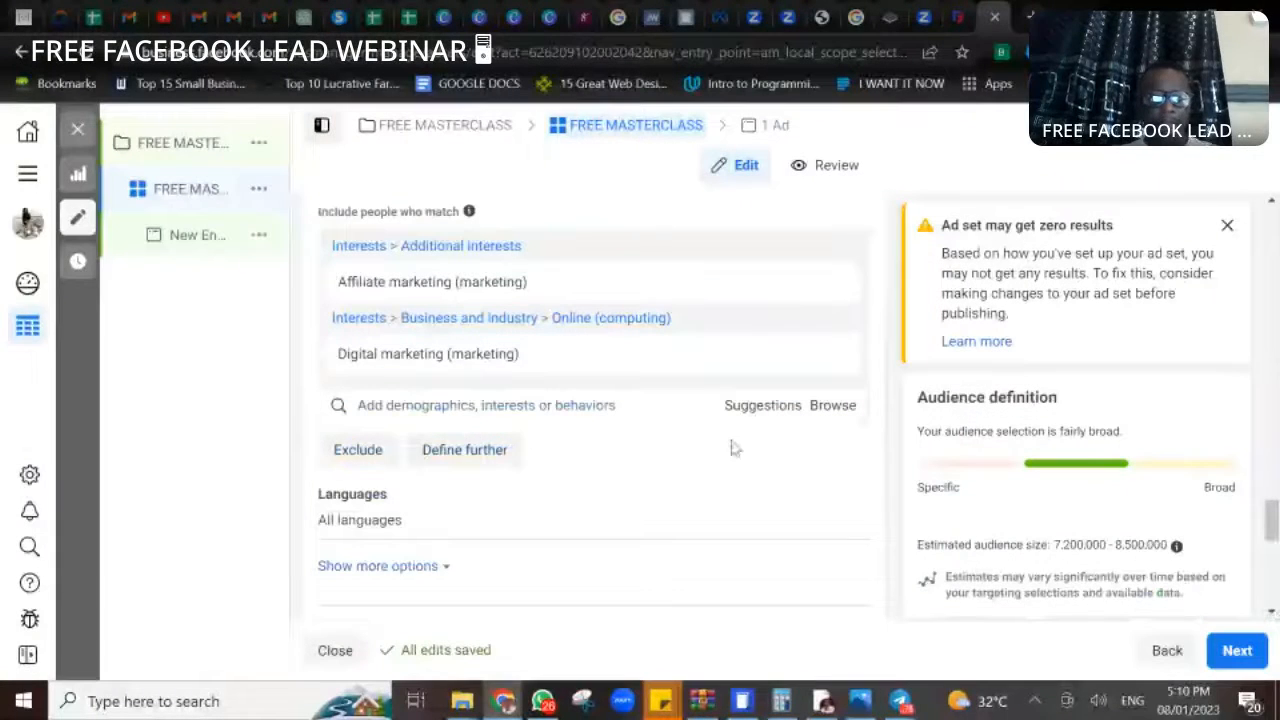
left_click(492, 406)
type("SM")
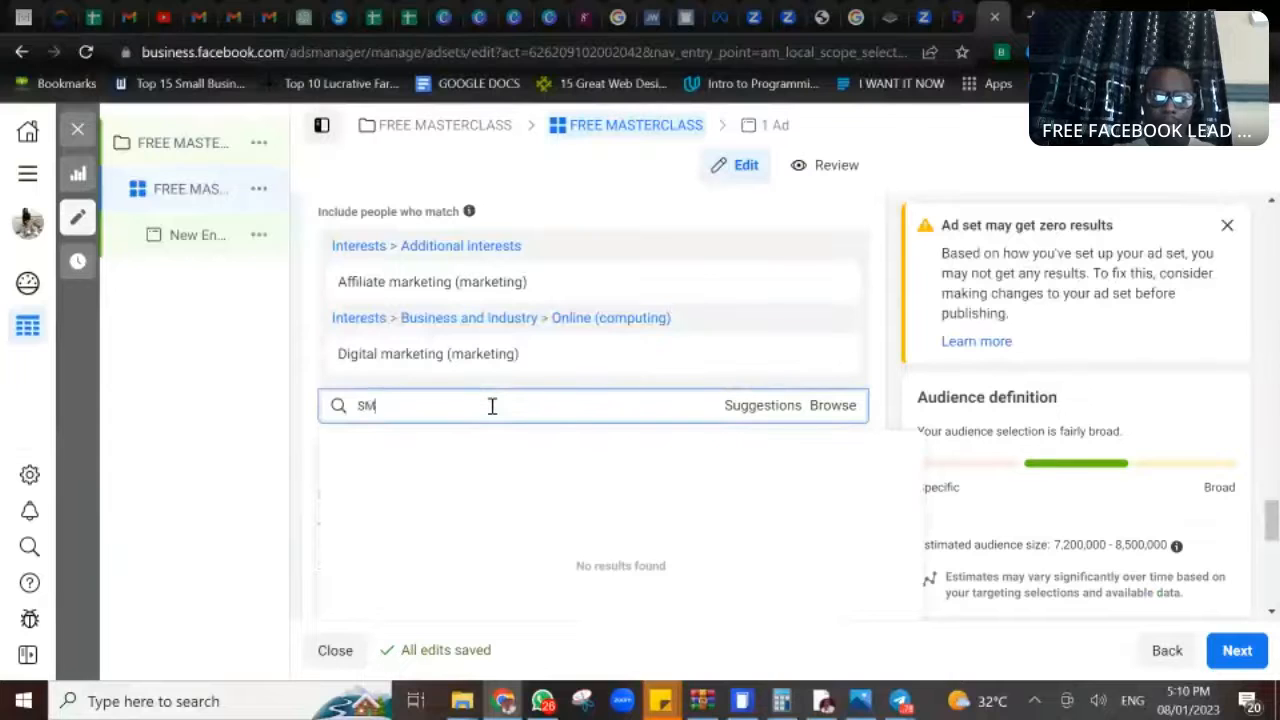
type("ALL BUSIN")
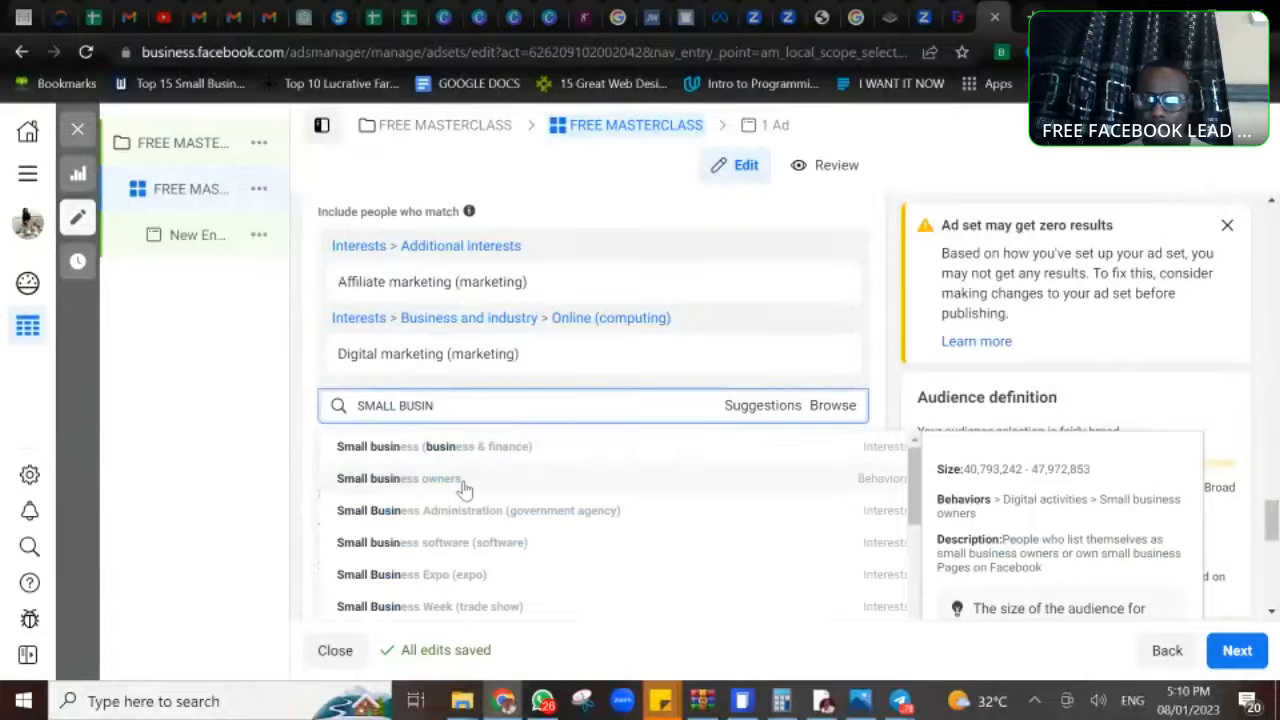
left_click(513, 446)
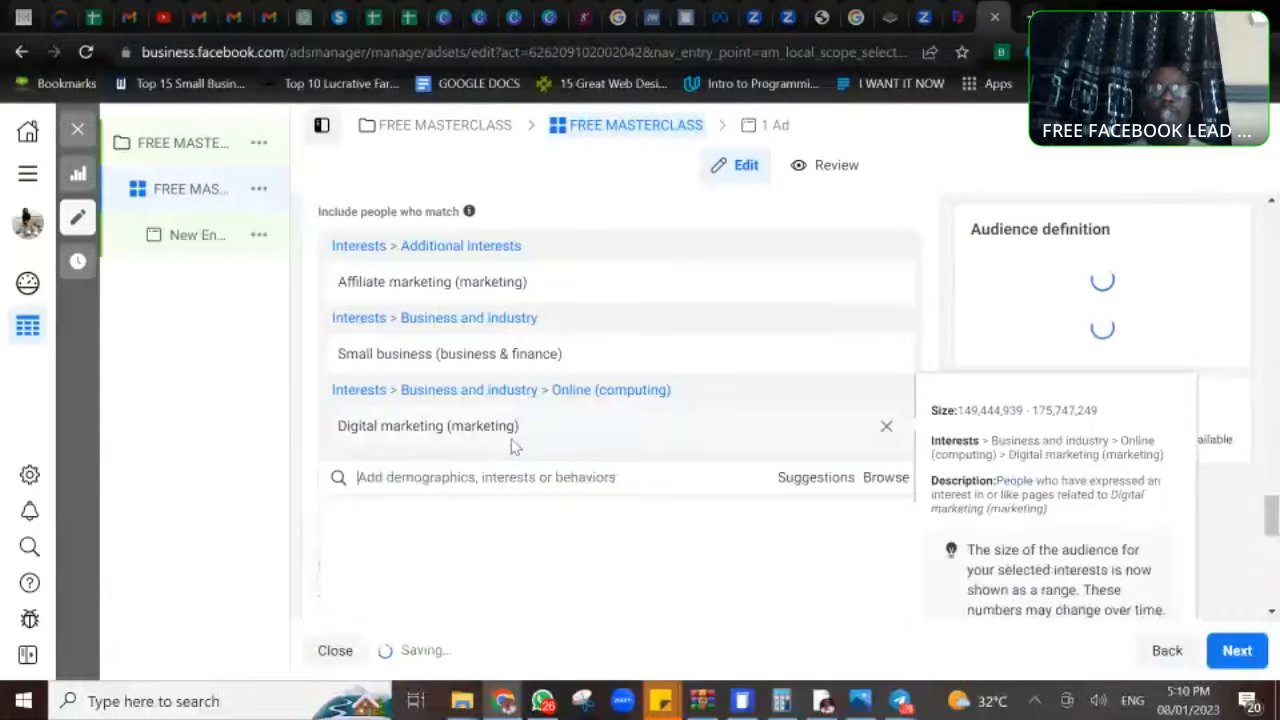
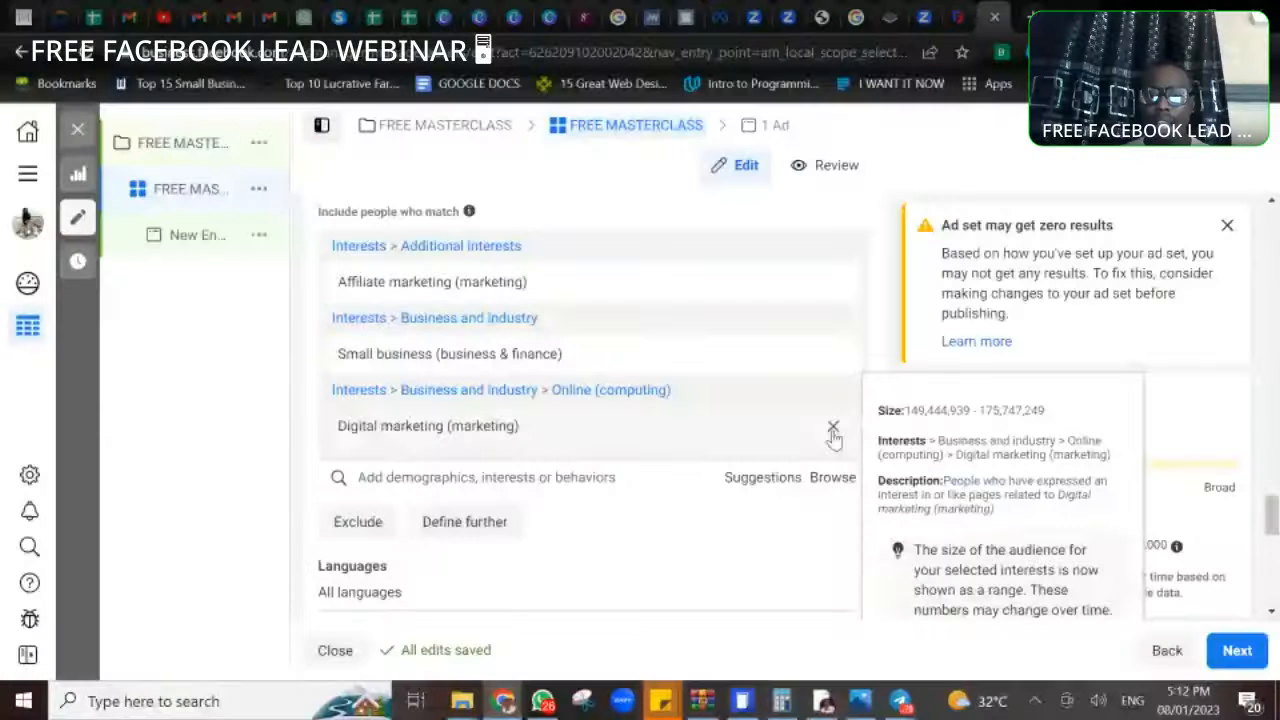
- Remove the Digital marketing (marketing) and Small business (business & finance) interests from the audience's detailed targeting
left_click(832, 428)
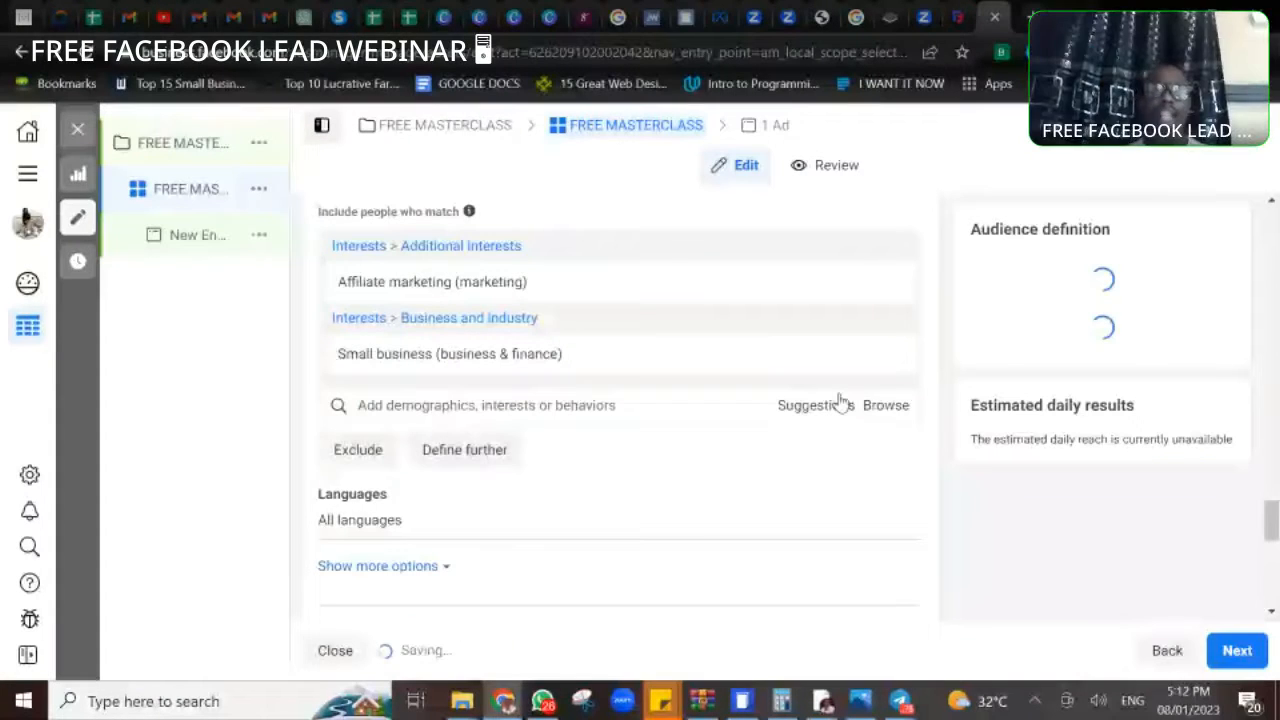
mouse_move(898, 362)
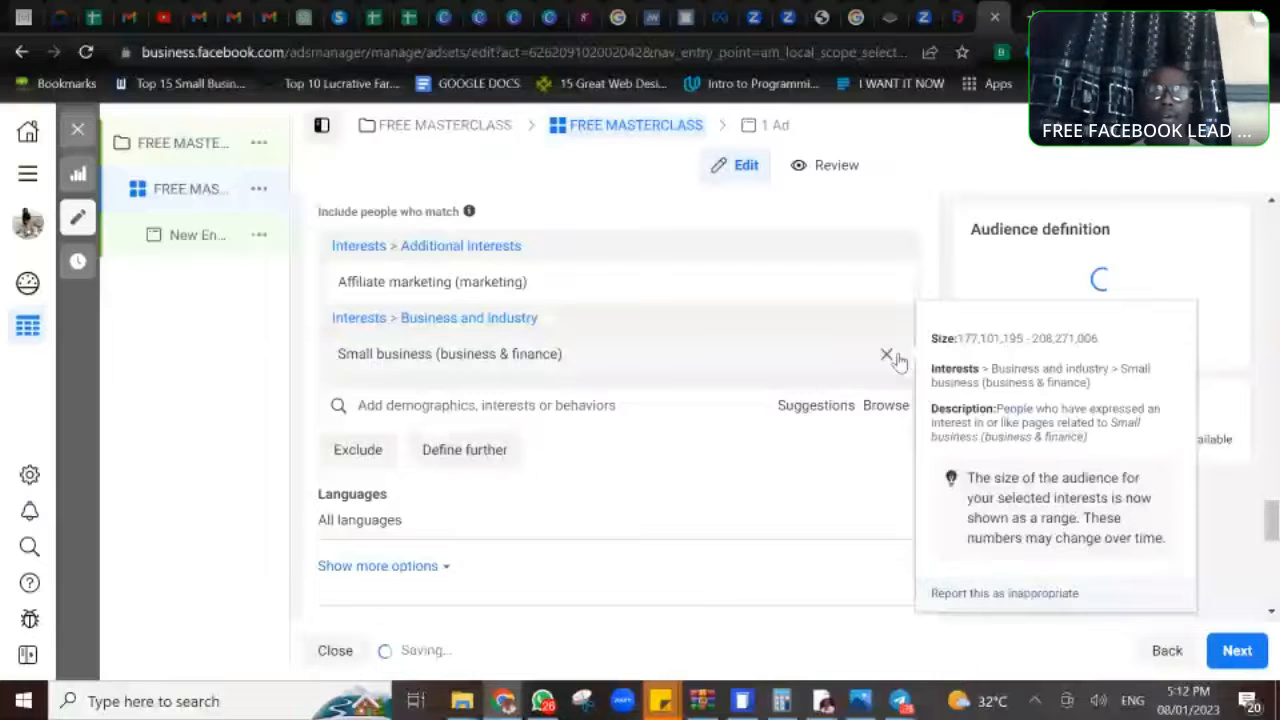
mouse_move(667, 302)
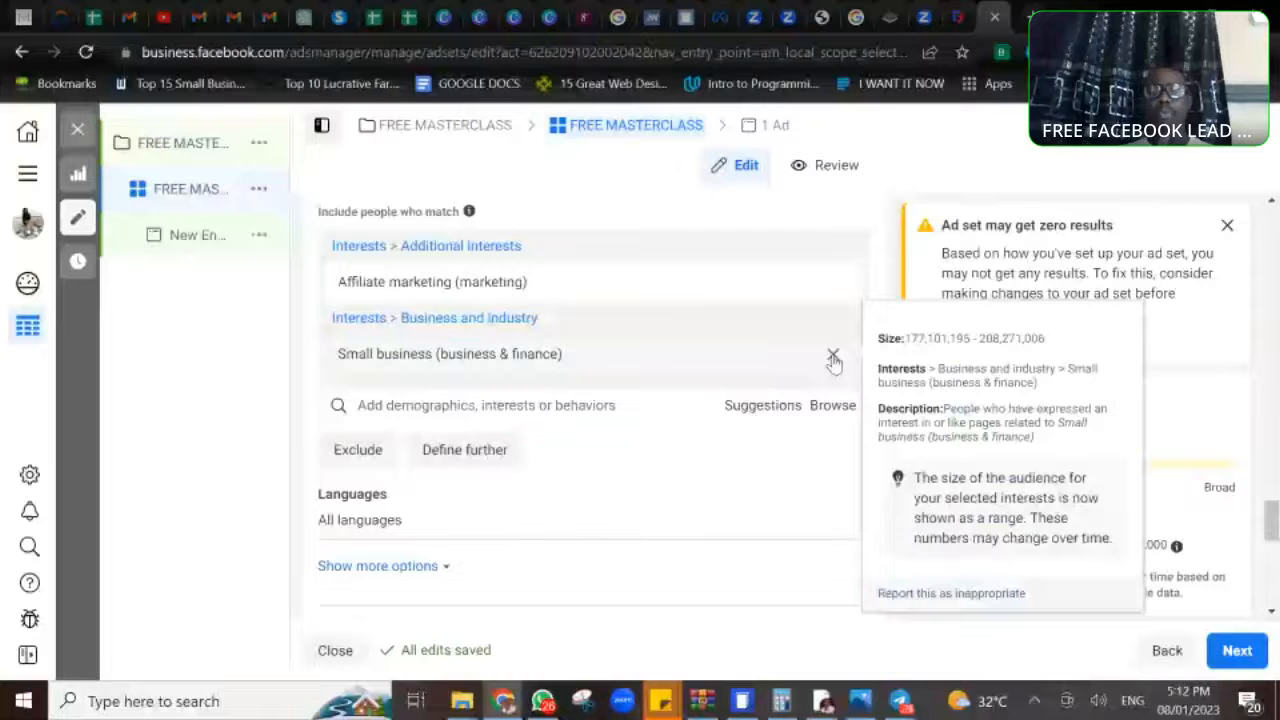
left_click(833, 358)
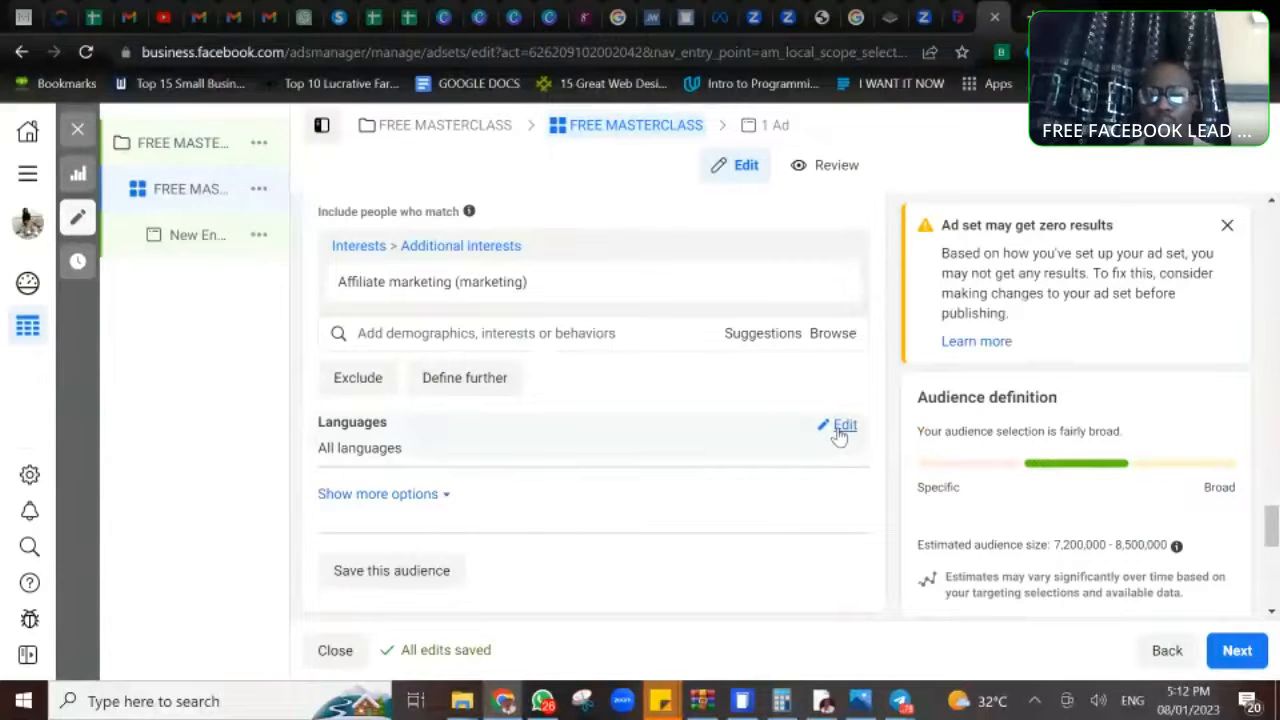
- Open the audience's language selection without choosing a language
left_click(838, 432)
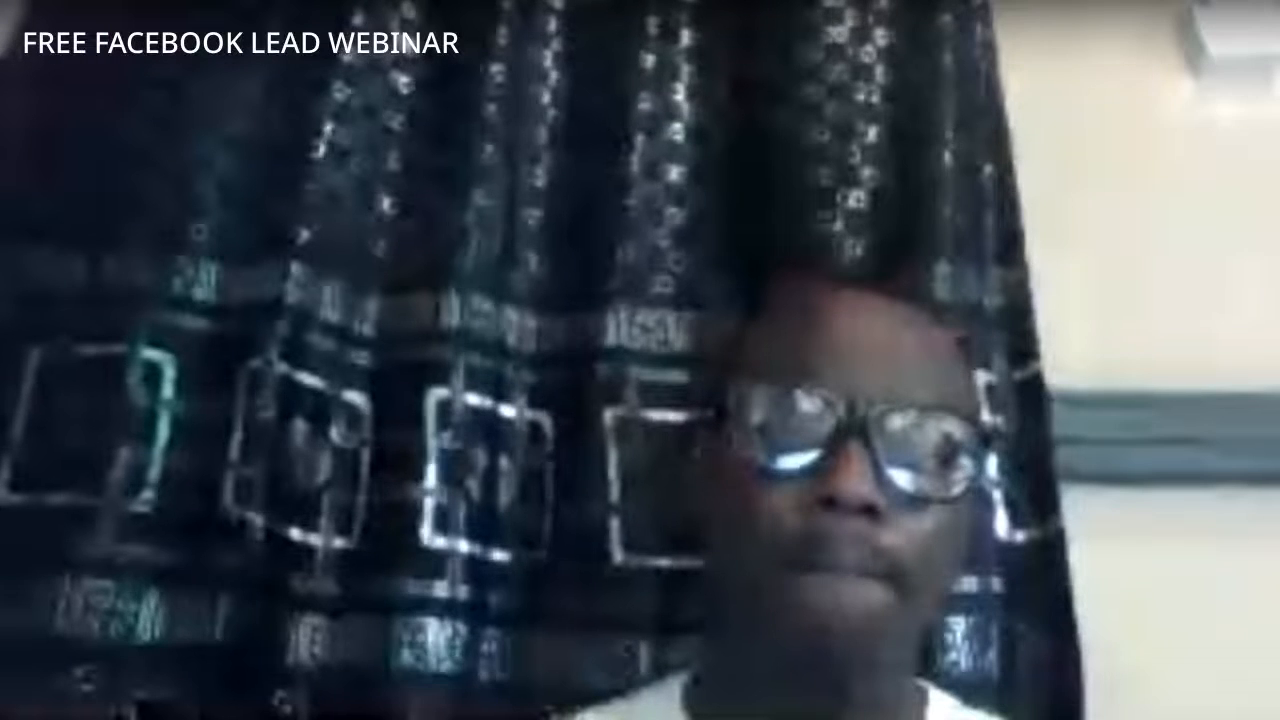
left_click(524, 452)
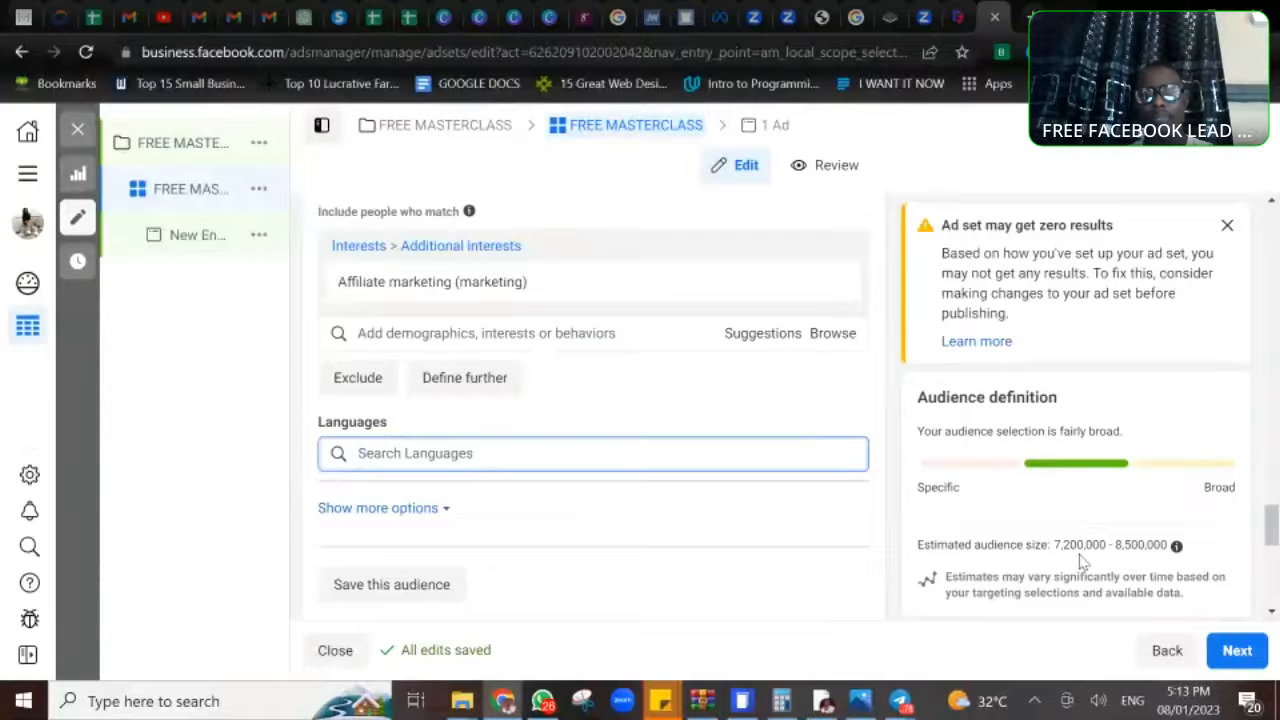
left_click(695, 402)
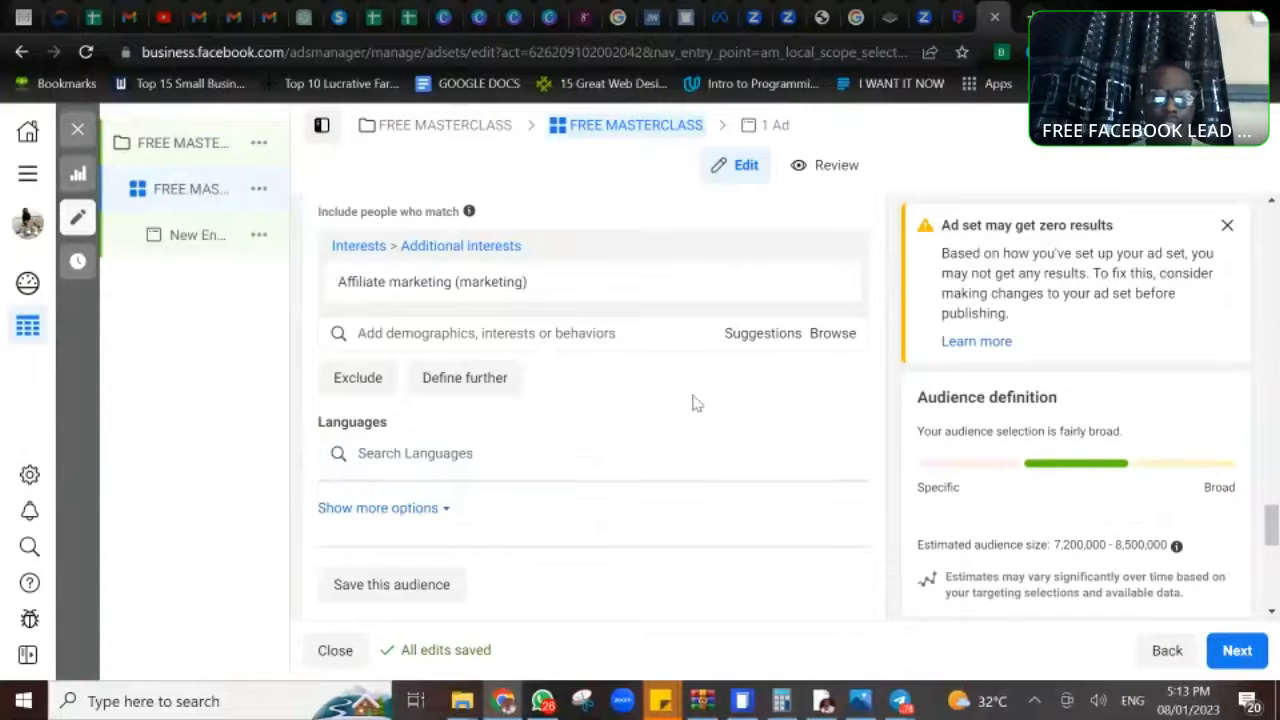
- Examine the additional audience options and the placement, optimization and delivery settings of the ad set
left_click(428, 508)
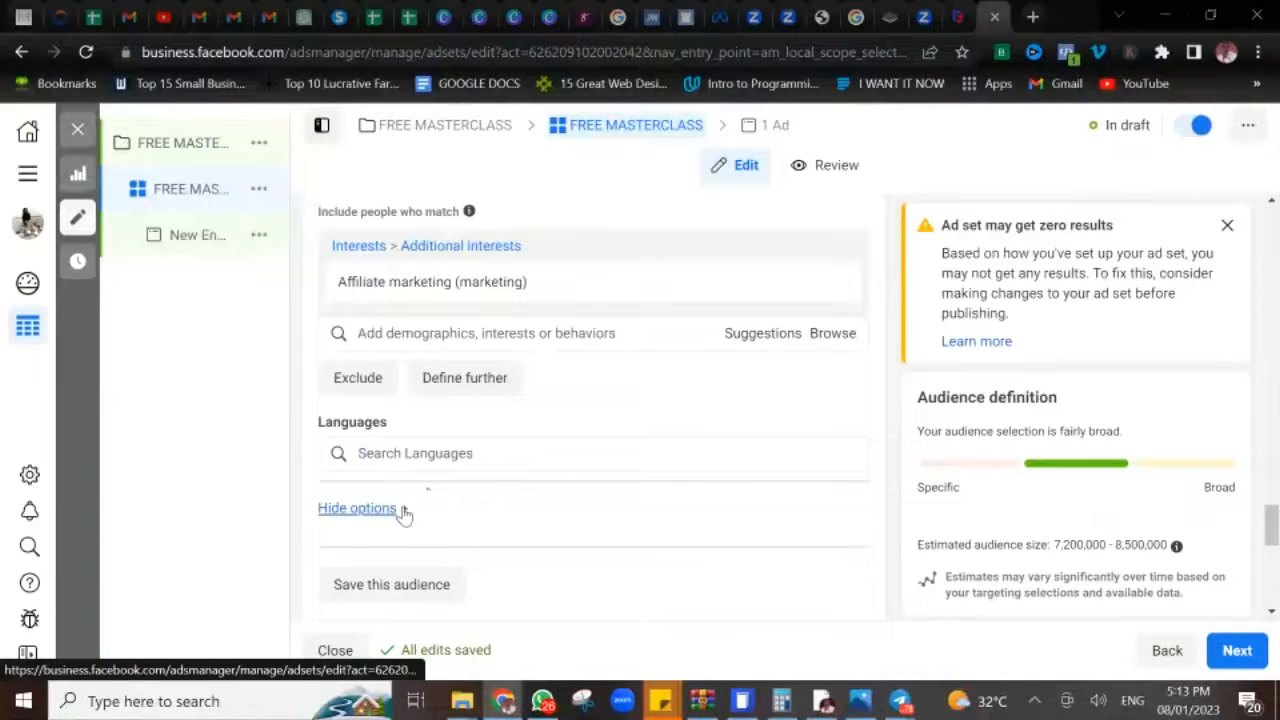
scroll(500, 517, "down", 3)
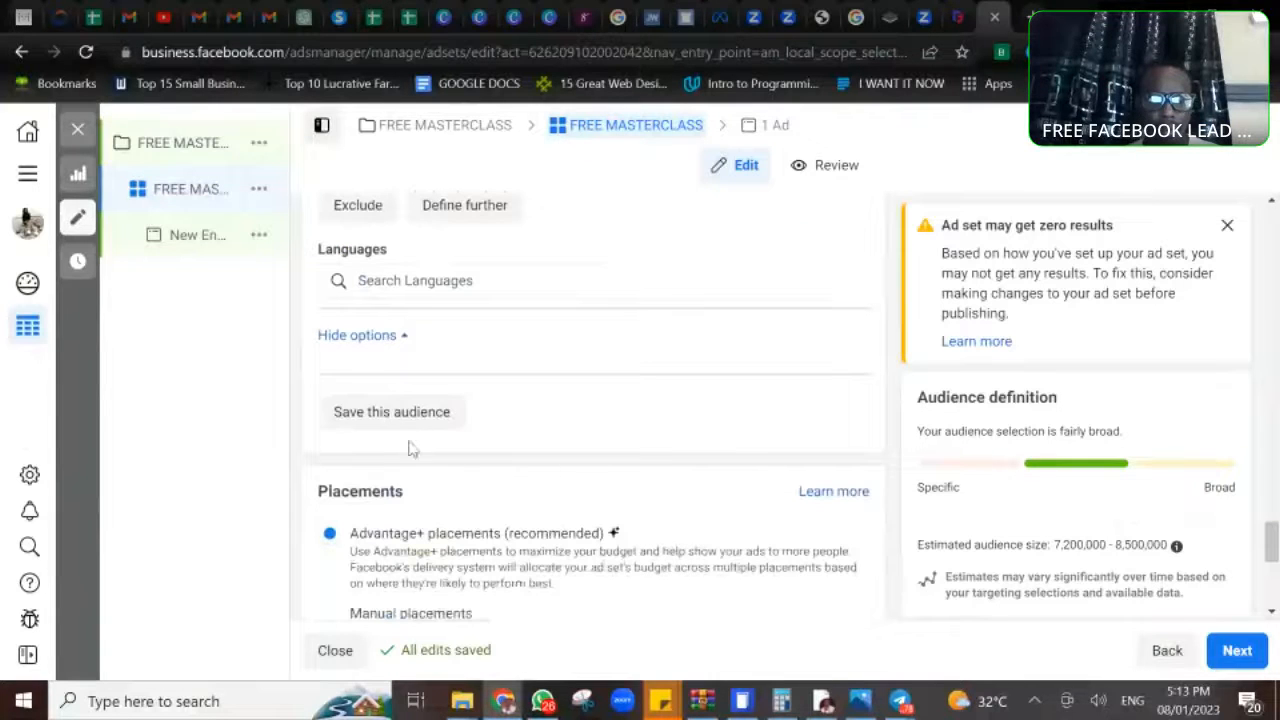
left_click(402, 337)
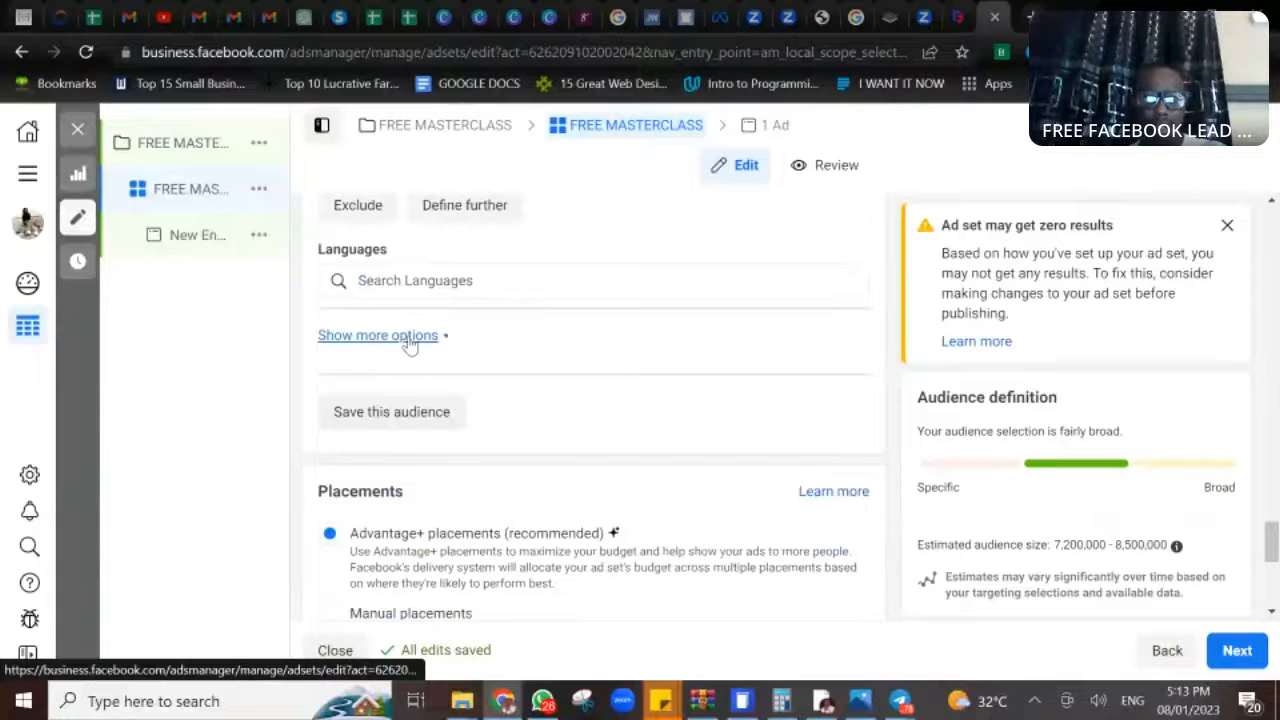
scroll(408, 343, "up", 2)
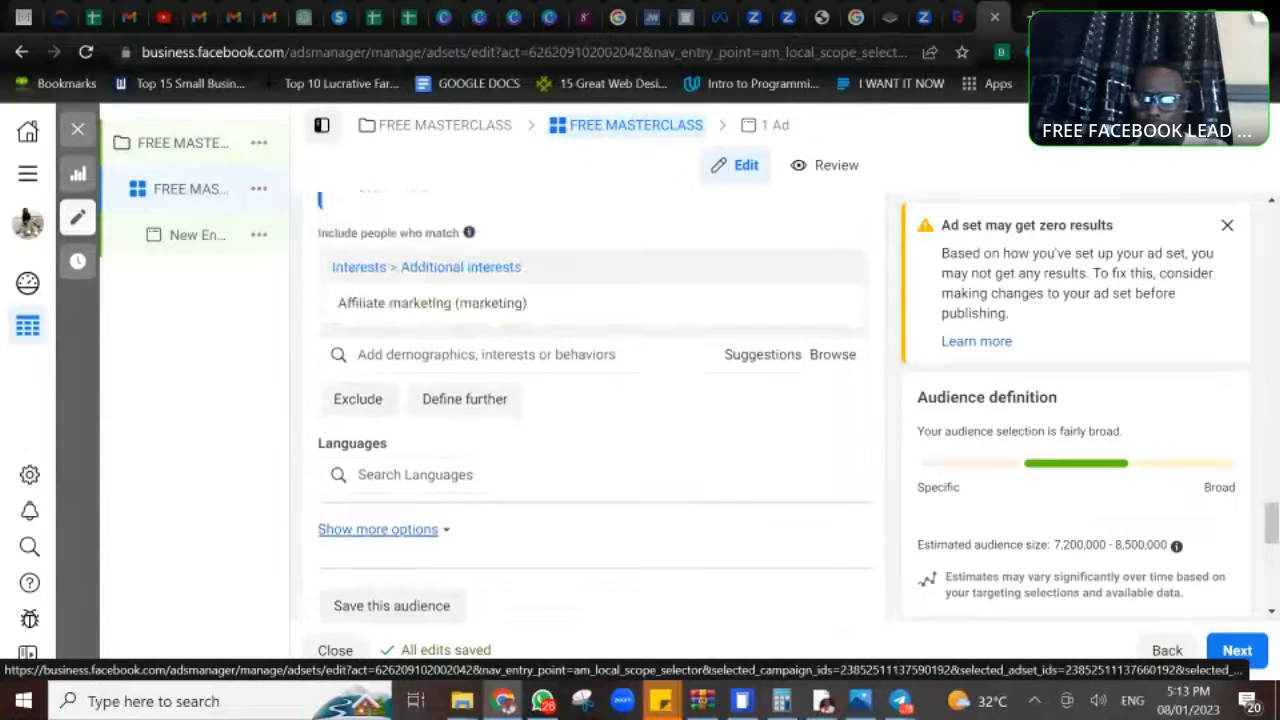
scroll(594, 400, "down", 1)
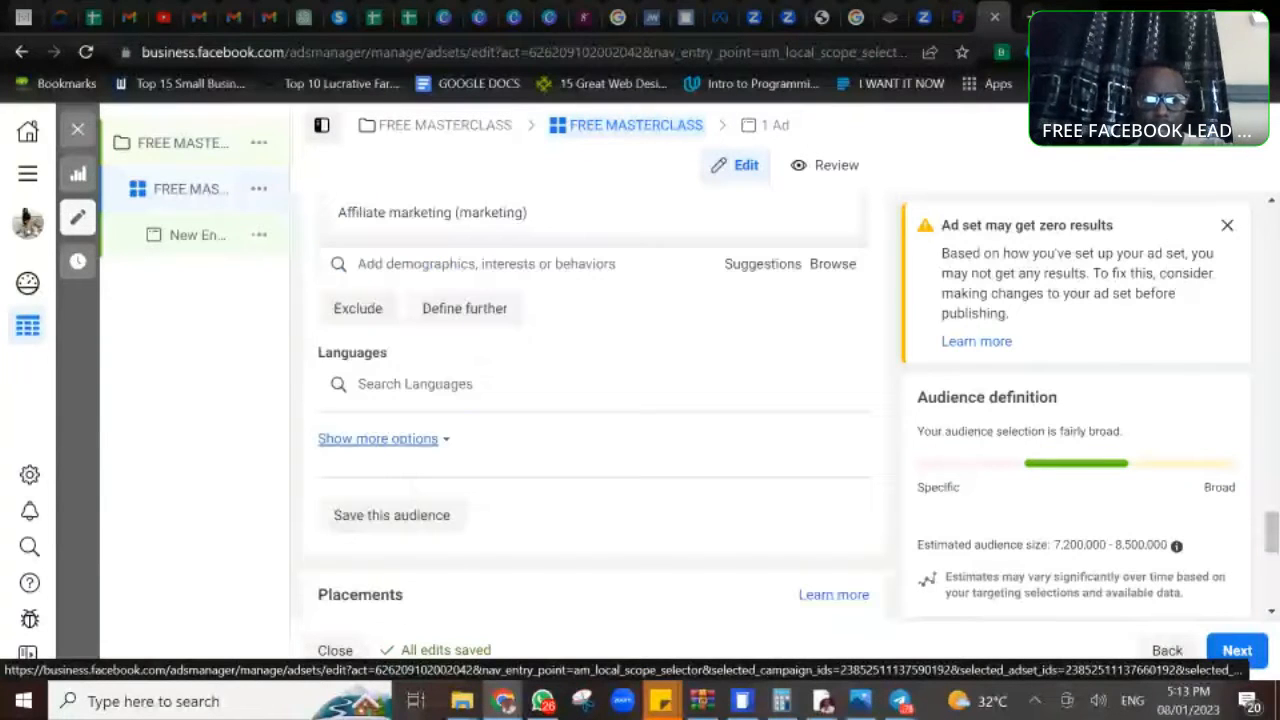
scroll(449, 306, "down", 3)
scroll(594, 400, "down", 3)
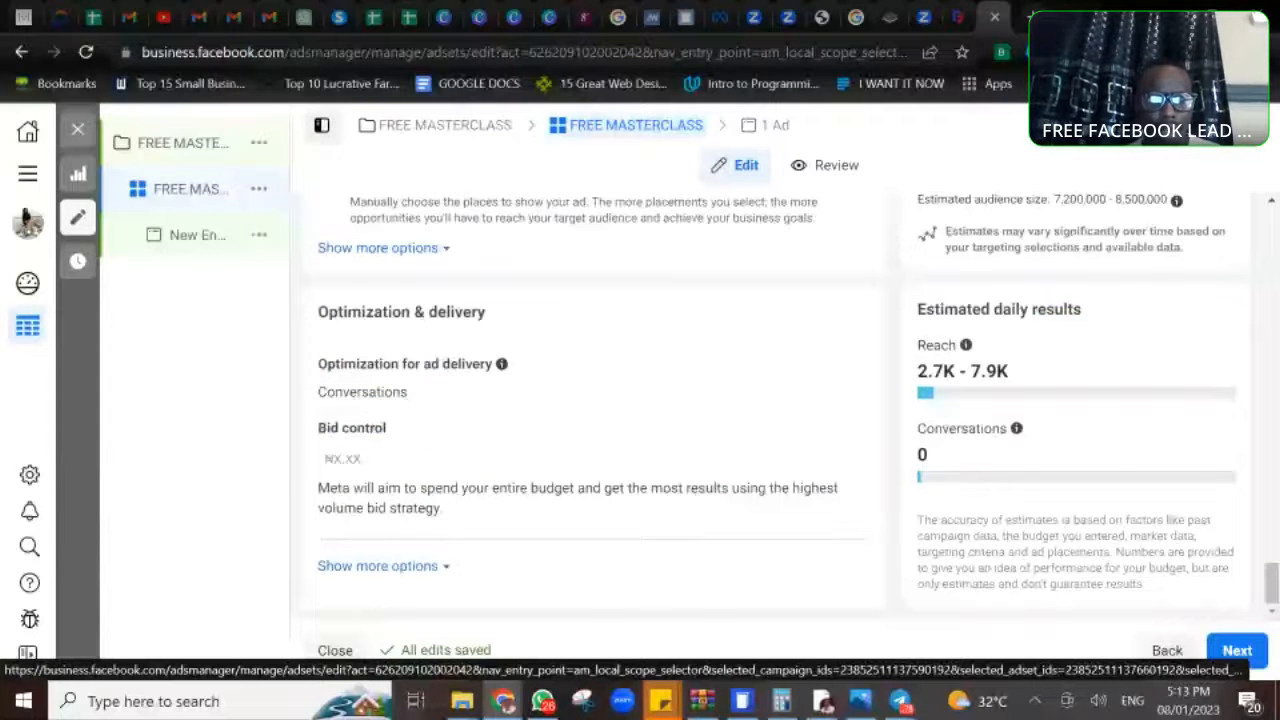
scroll(594, 400, "up", 4)
left_click(412, 322)
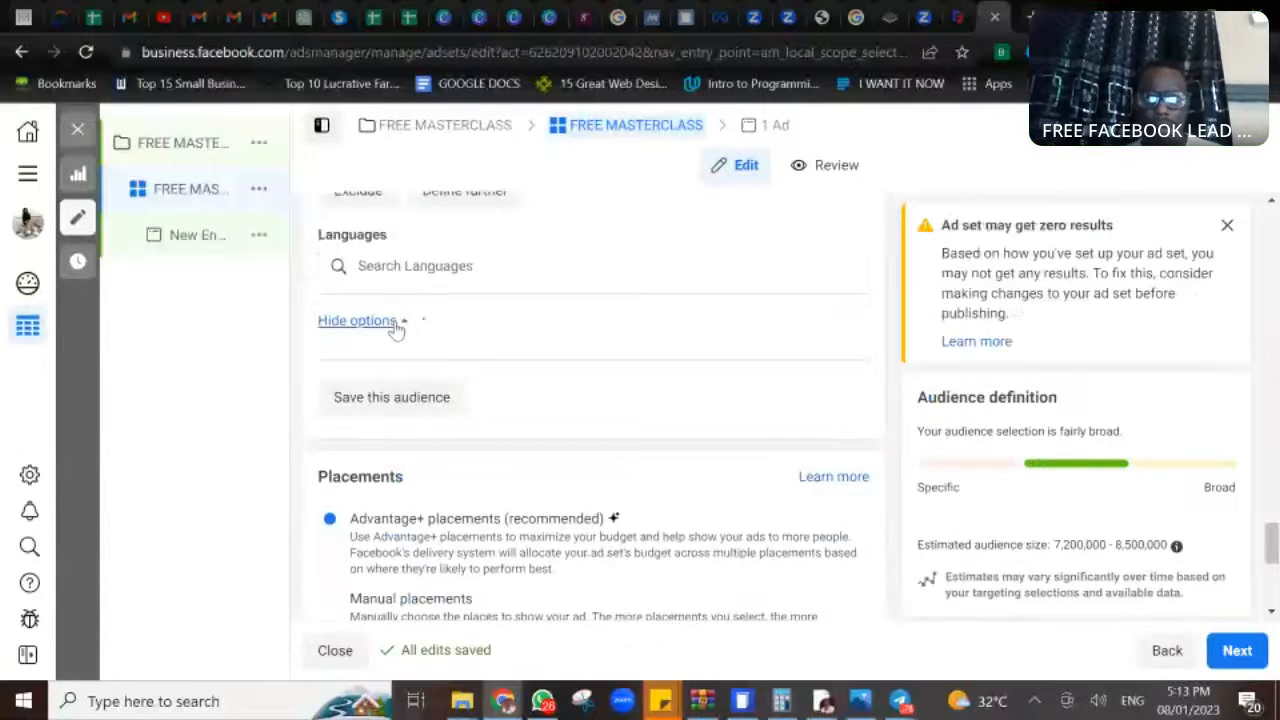
left_click(395, 324)
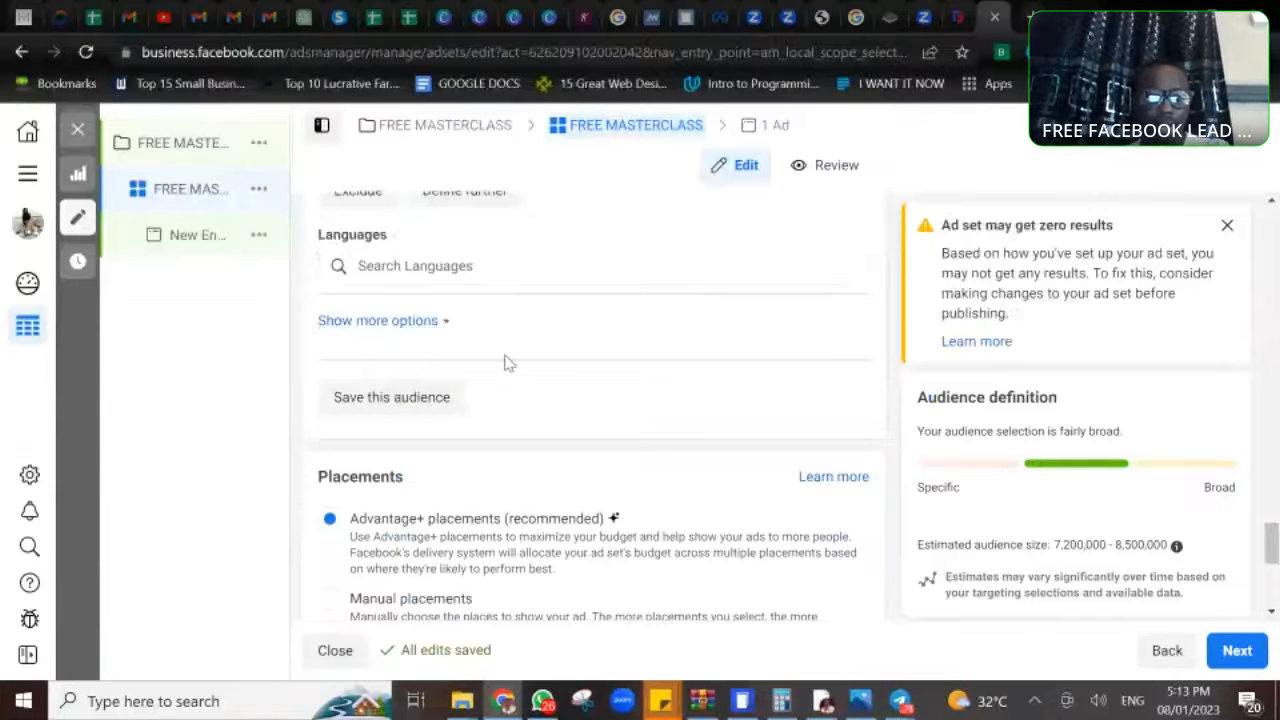
- Switch the ad set to manual placements and exclude the Instagram and Audience network platforms
scroll(506, 360, "down", 2)
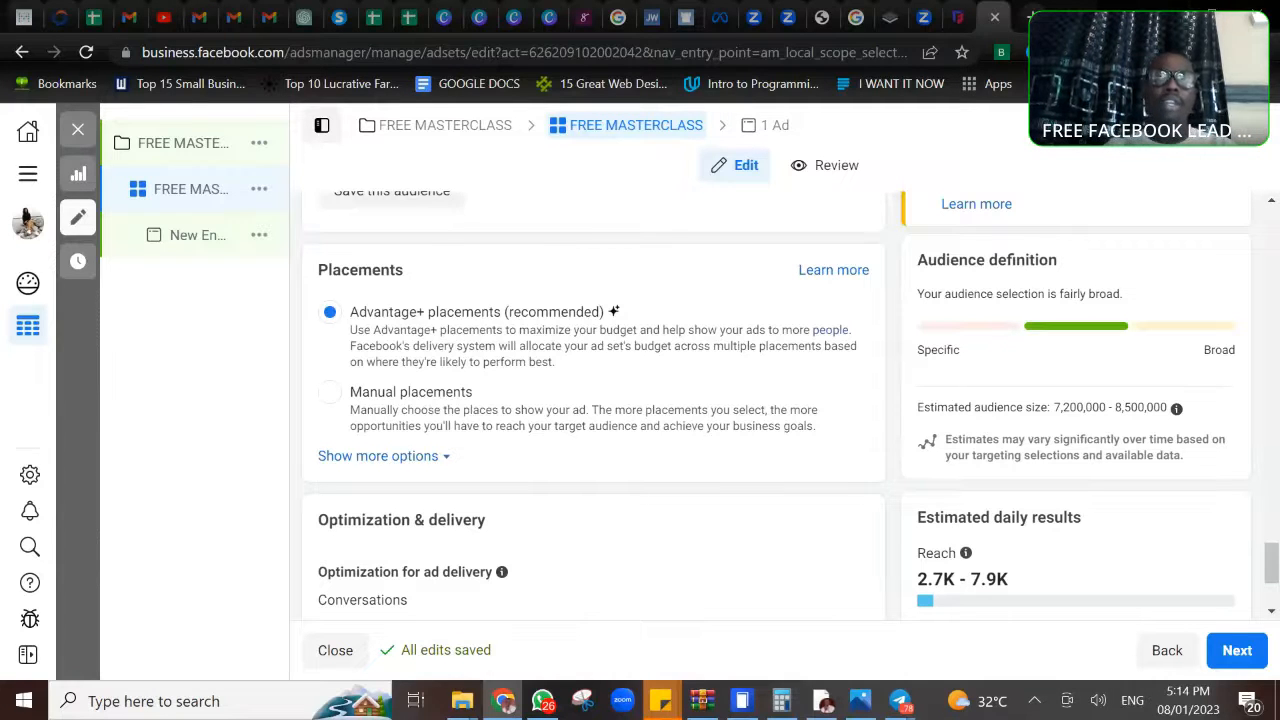
left_click(331, 395)
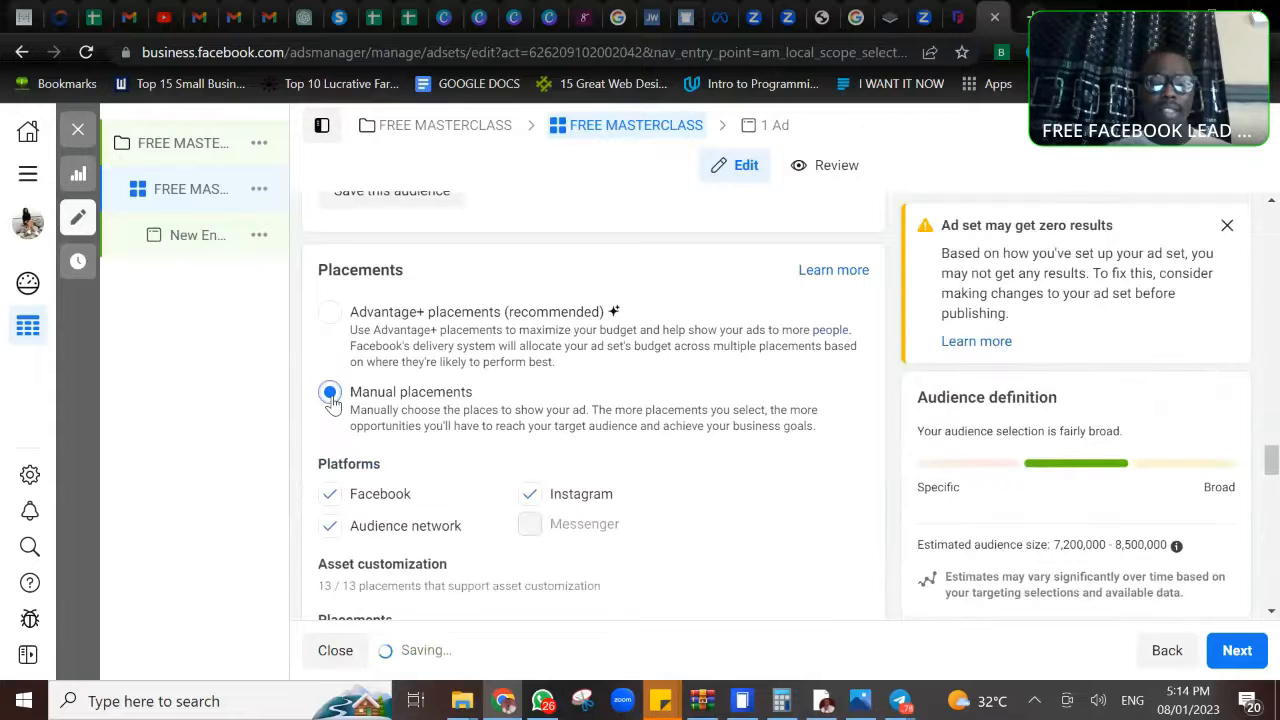
scroll(333, 405, "down", 1)
scroll(590, 405, "down", 2)
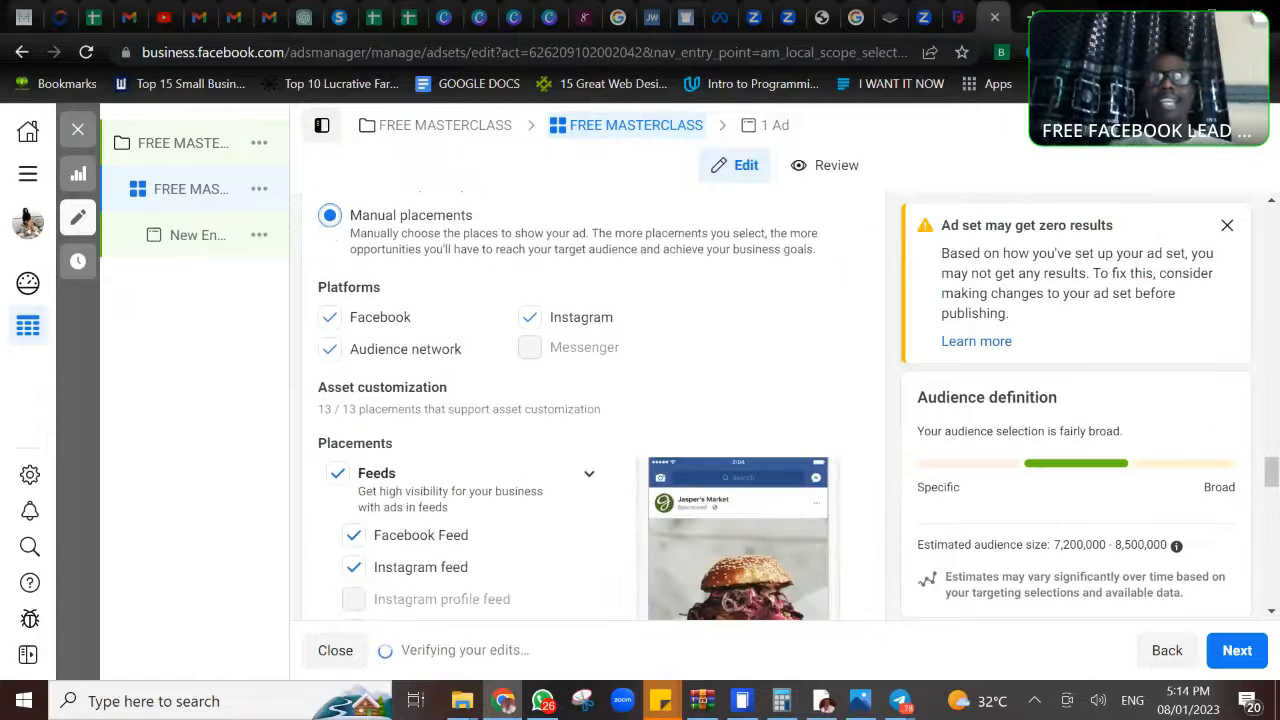
left_click(522, 328)
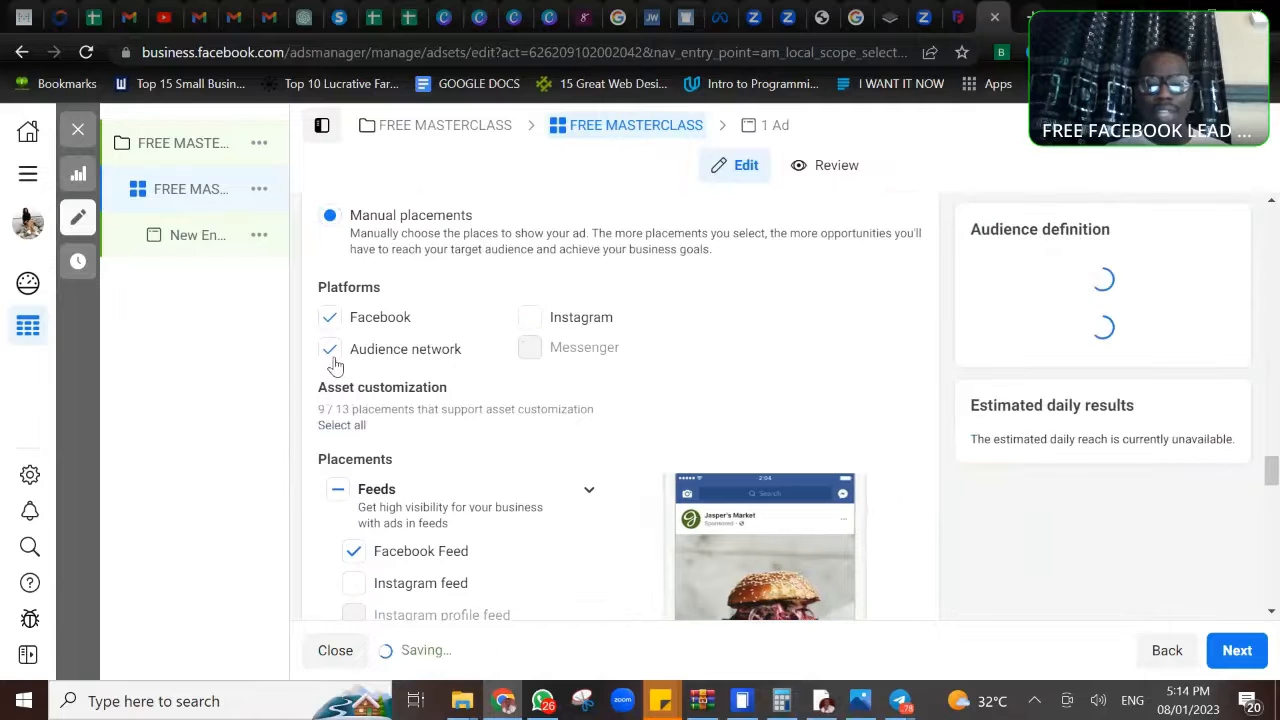
left_click(333, 356)
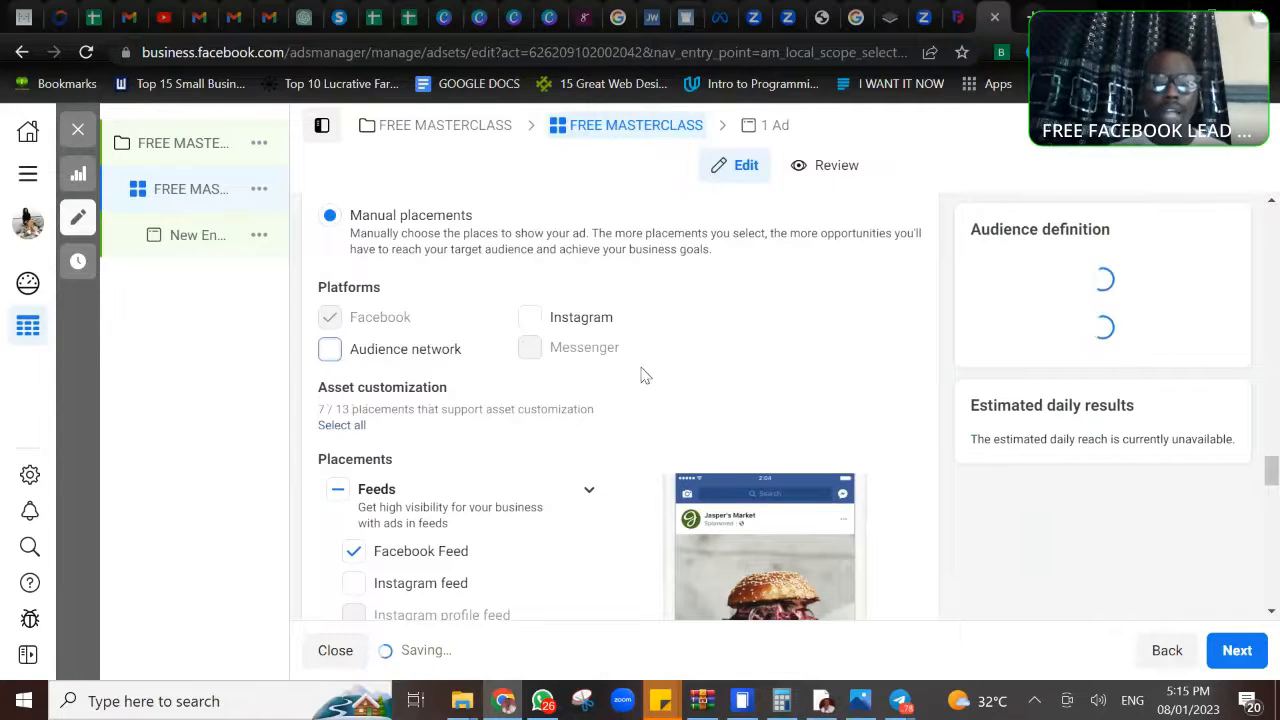
- Deselect the Facebook Marketplace, Facebook video feeds, Facebook Stories and Facebook Reels placements
scroll(686, 371, "down", 1)
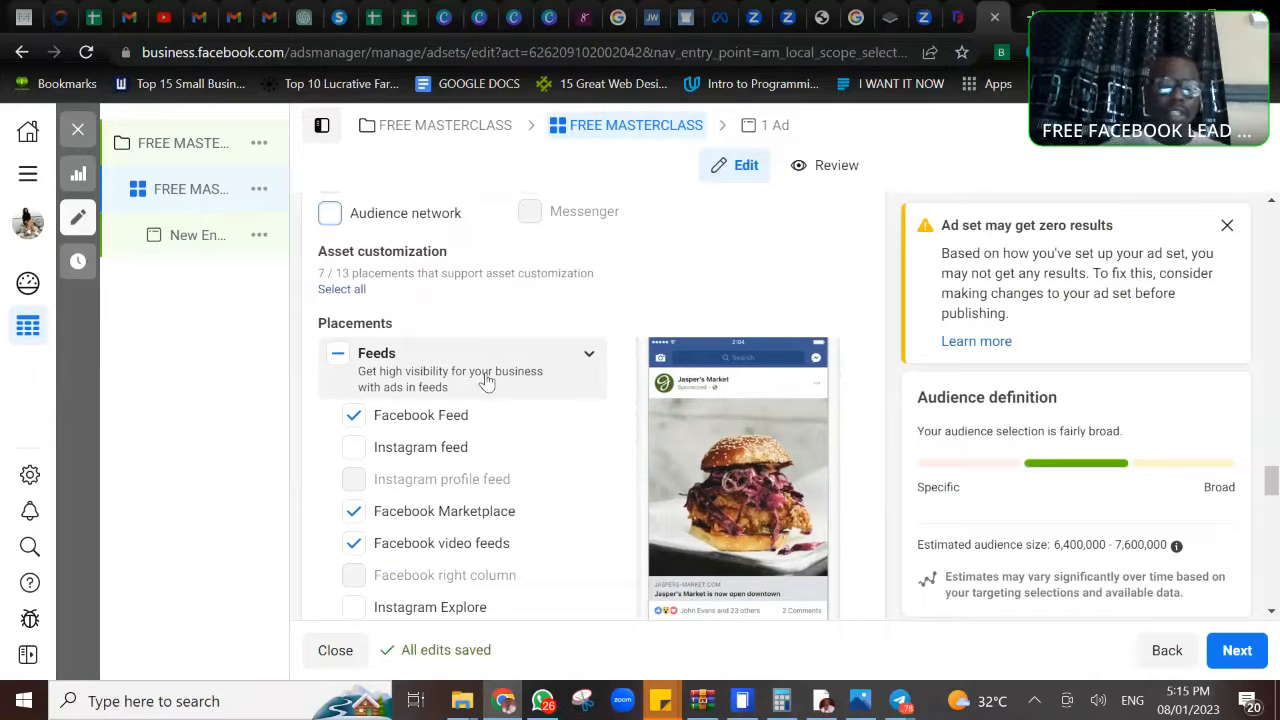
scroll(487, 381, "down", 2)
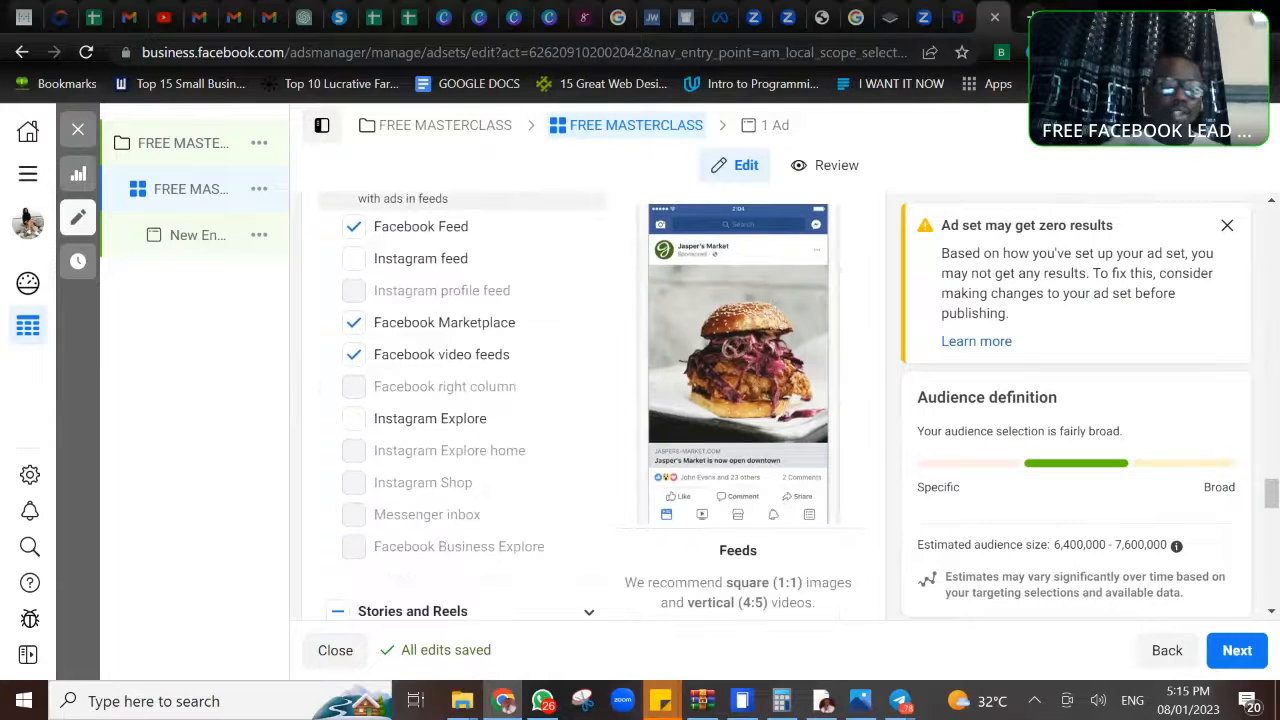
left_click(355, 357)
scroll(464, 406, "down", 4)
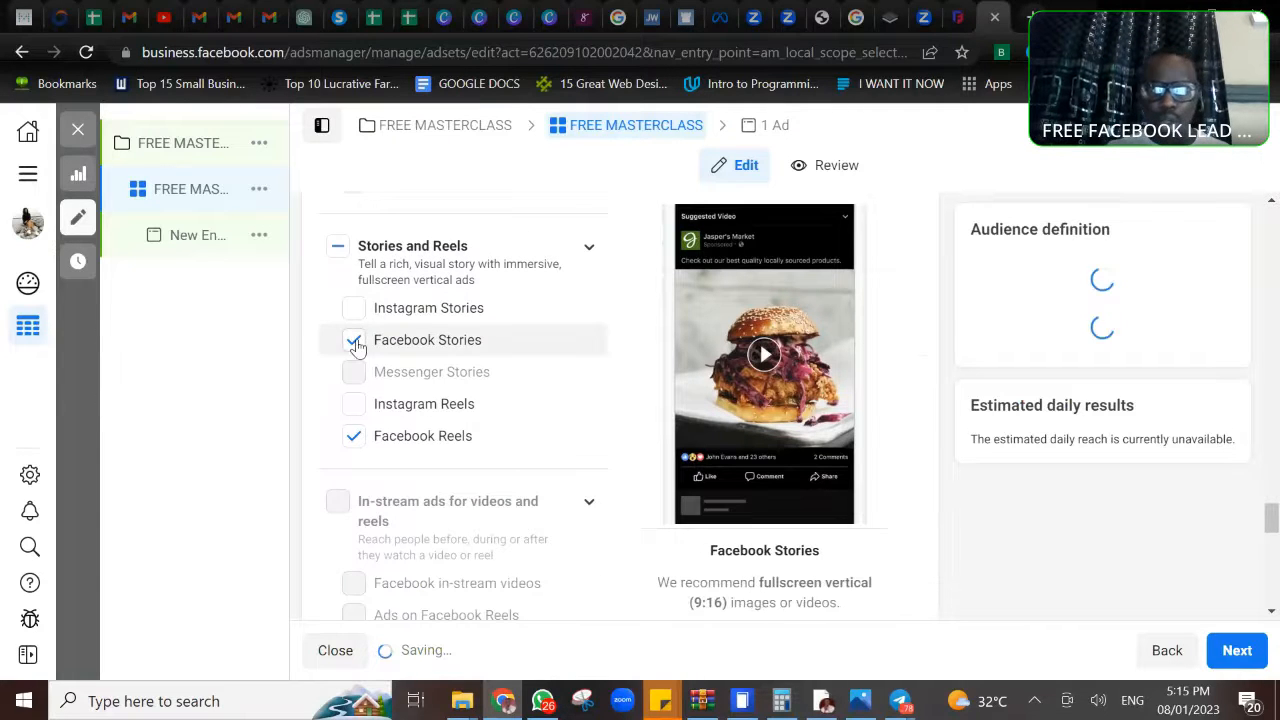
left_click(355, 341)
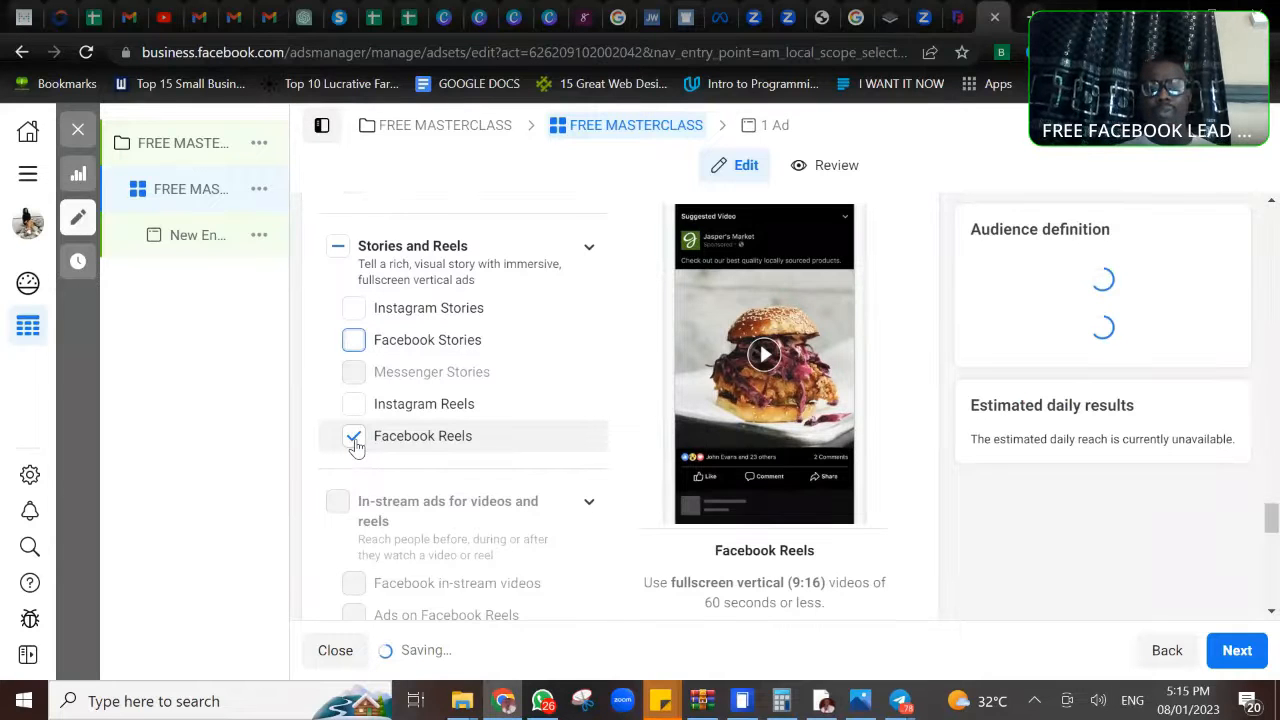
- Deselect the Search and In-article placements, including Facebook search results and Facebook Instant Articles
scroll(355, 445, "down", 3)
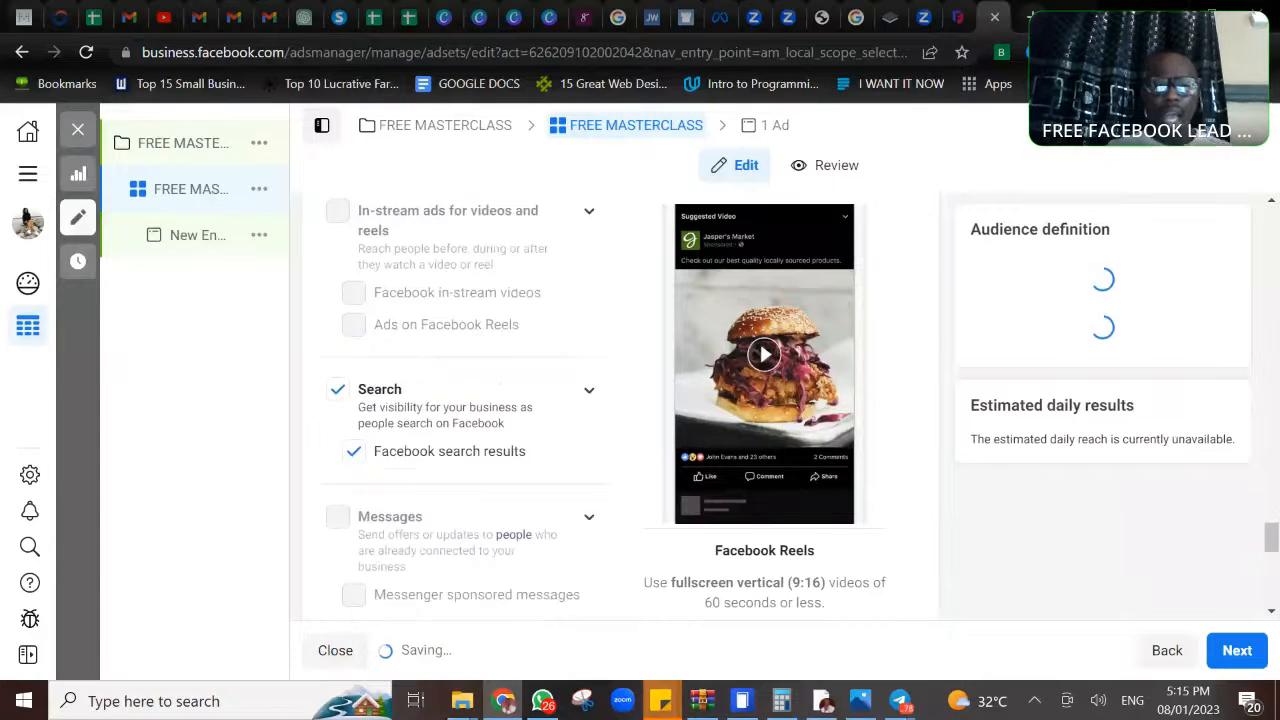
left_click(338, 400)
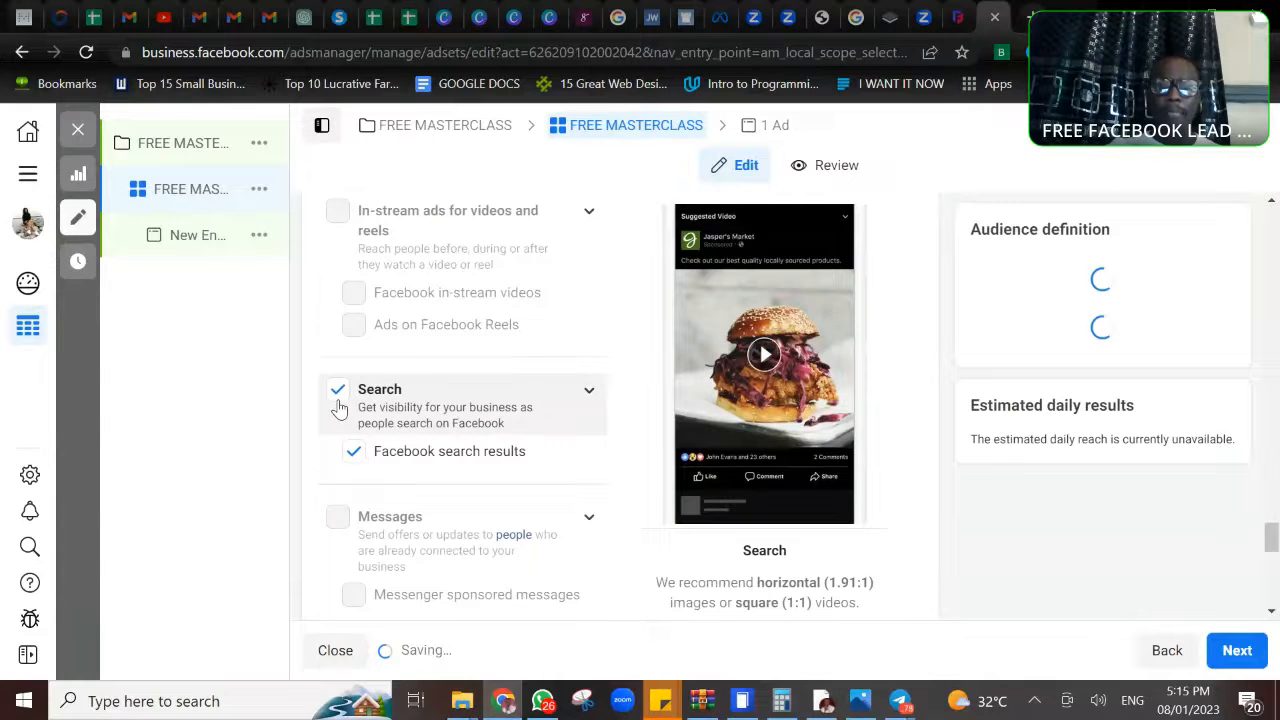
scroll(338, 403, "down", 2)
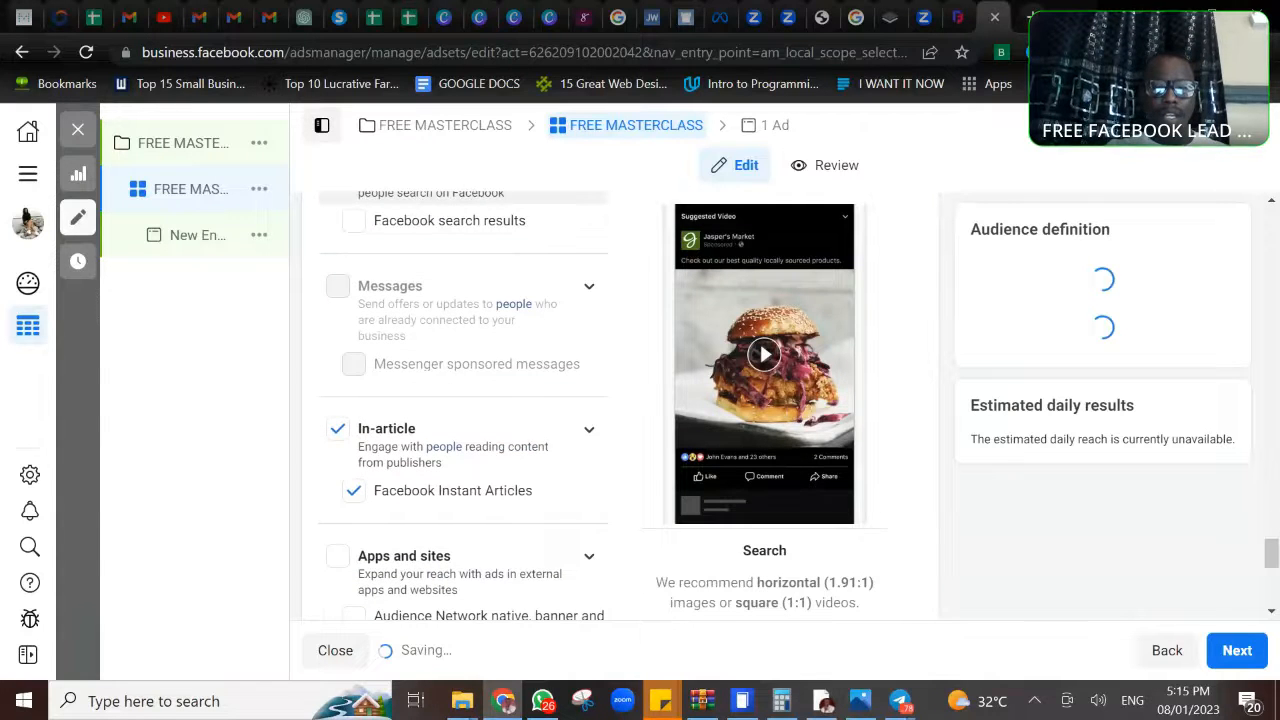
scroll(620, 400, "down", 1)
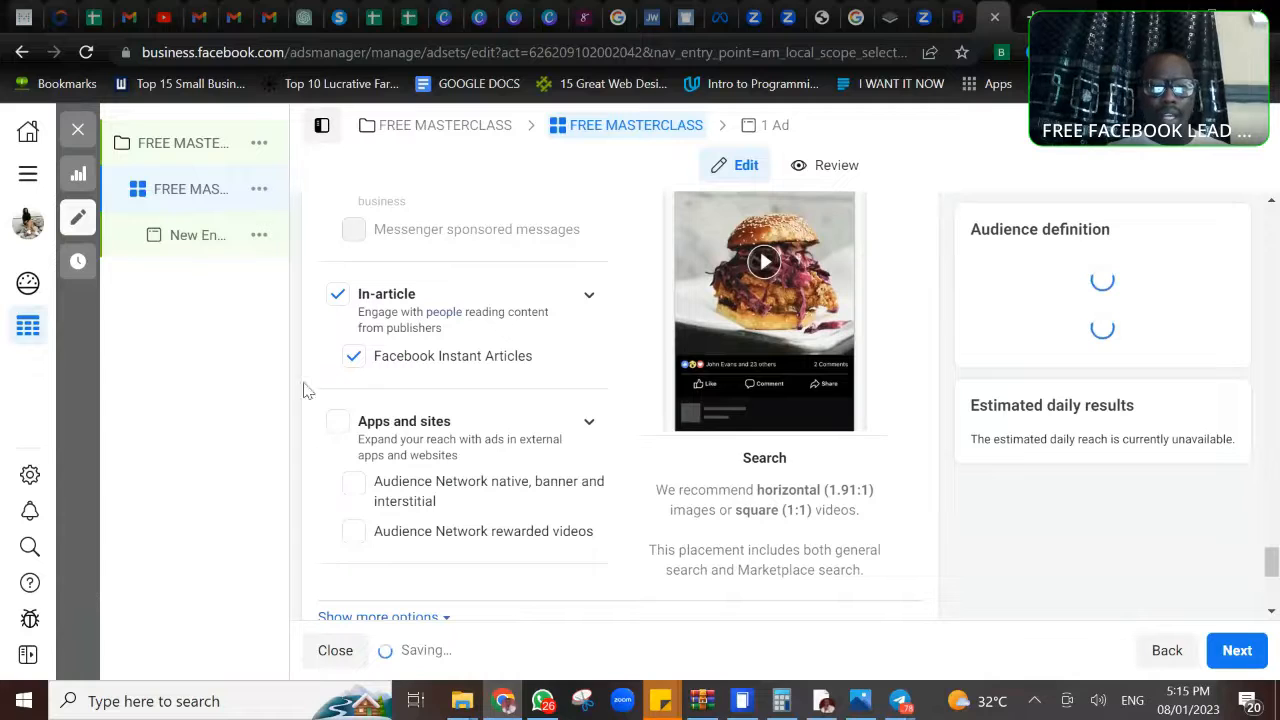
left_click(338, 296)
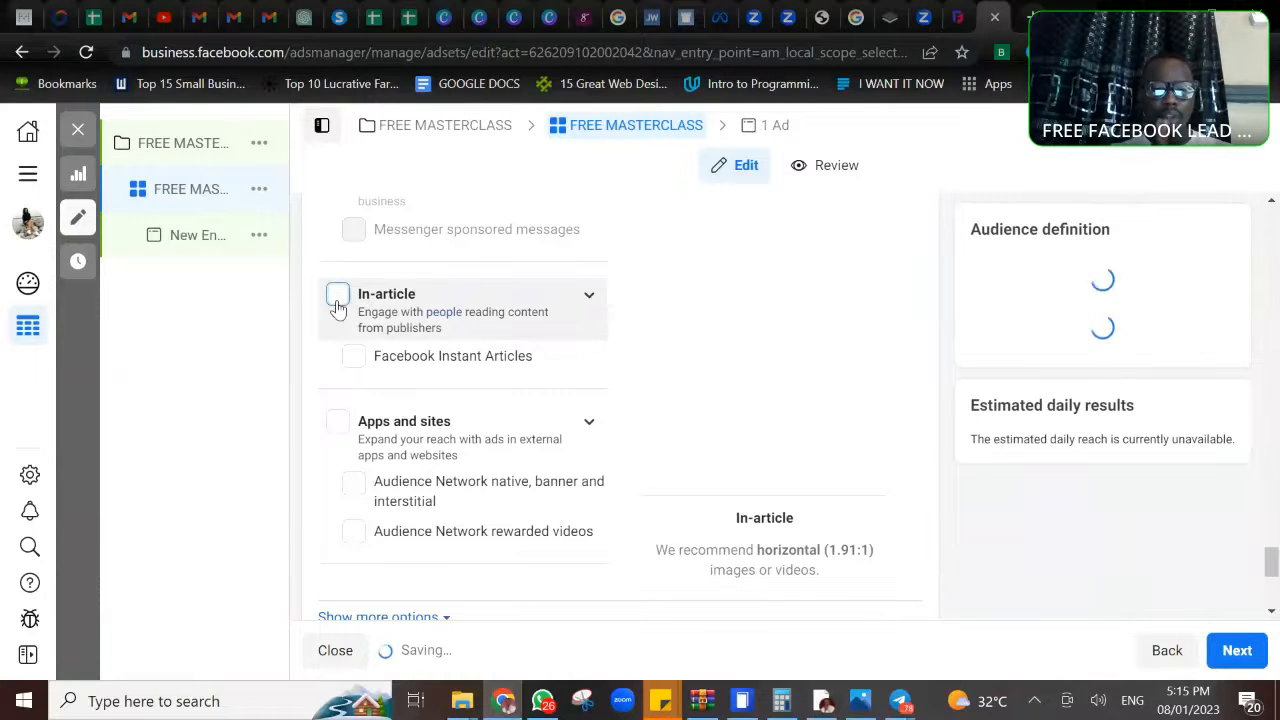
scroll(338, 305, "down", 2)
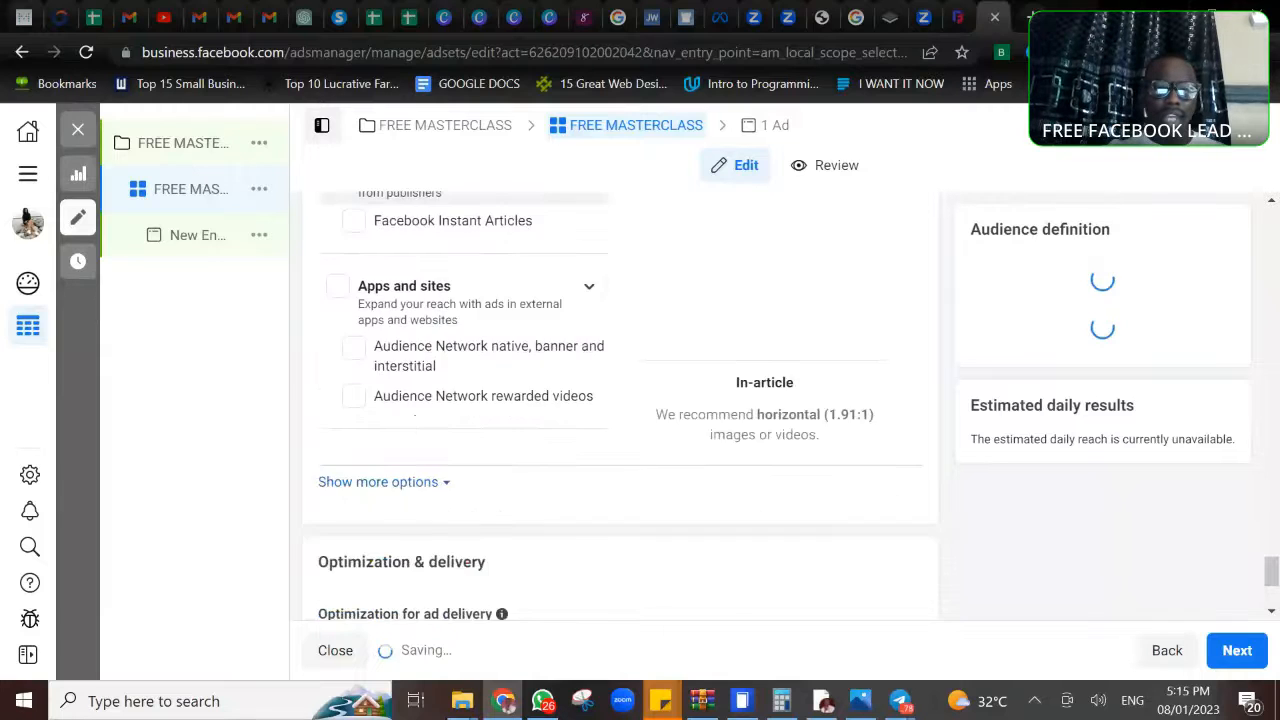
scroll(338, 340, "up", 2)
scroll(338, 340, "up", 5)
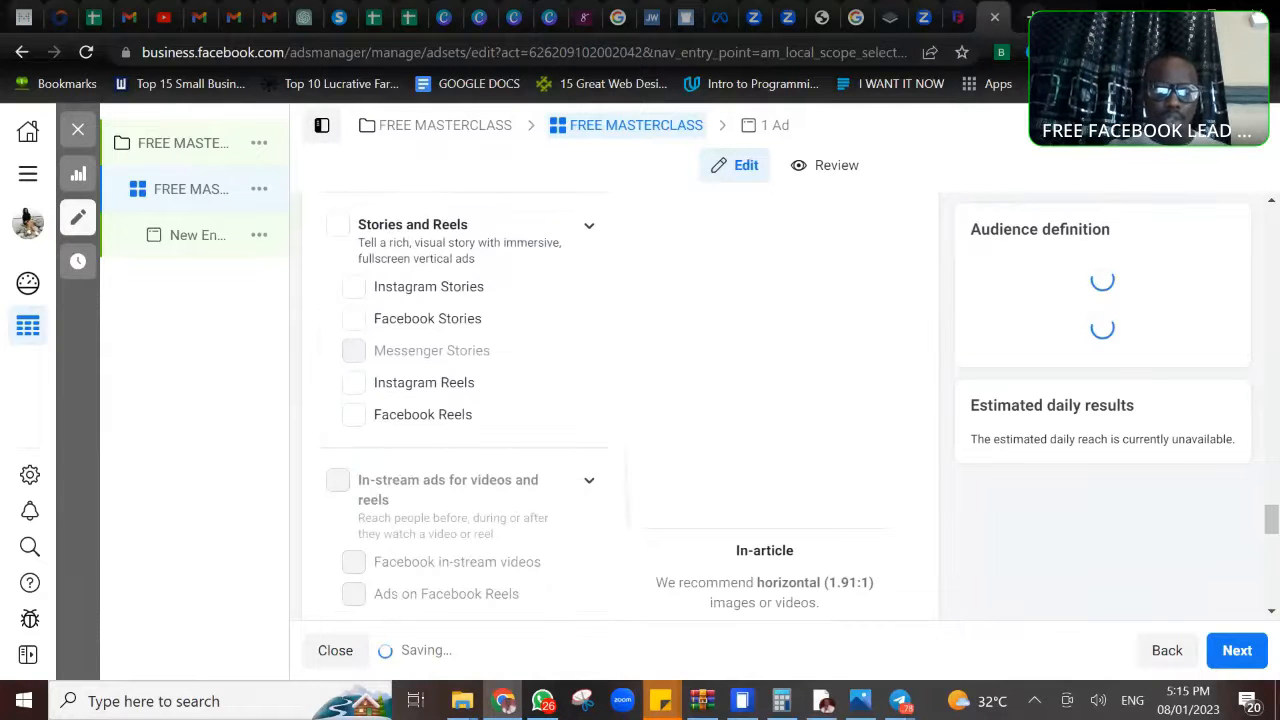
scroll(338, 340, "up", 2)
scroll(338, 340, "up", 5)
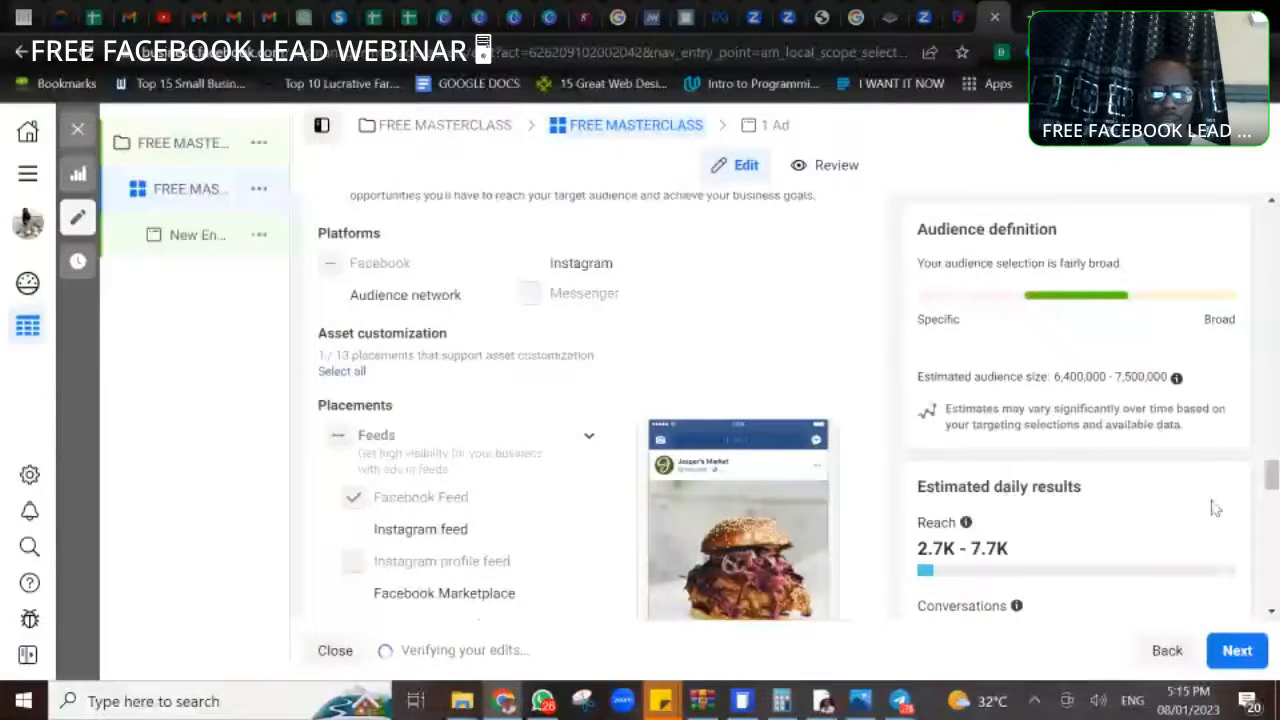
- Set the ad set's optimization for ad delivery to Conversations, leaving the bid control empty
left_click_drag(1270, 474, 1271, 590)
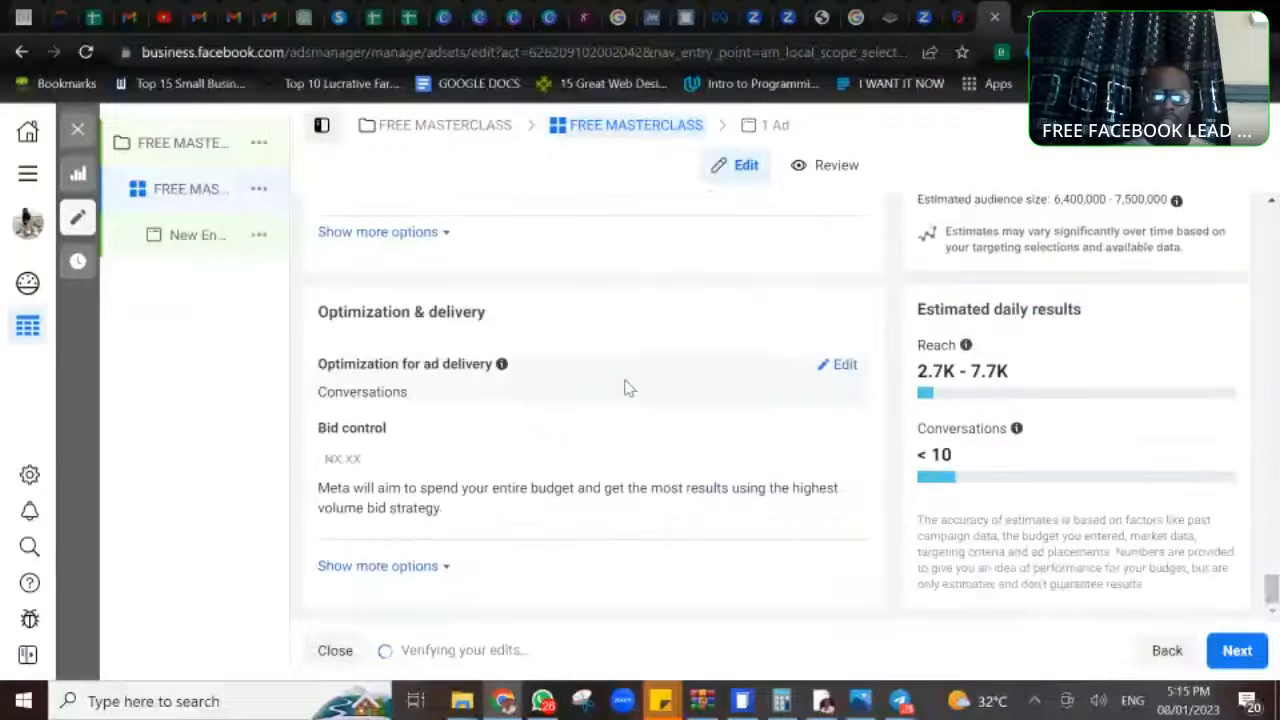
left_click(842, 366)
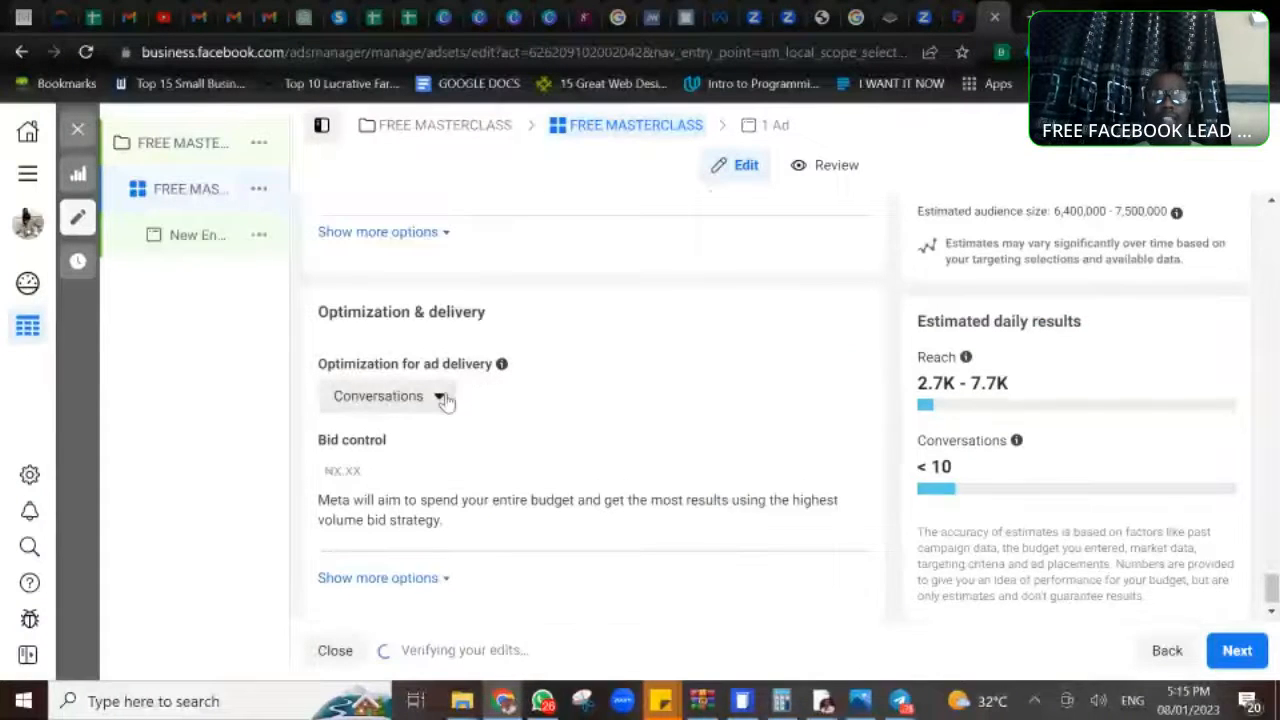
left_click(440, 397)
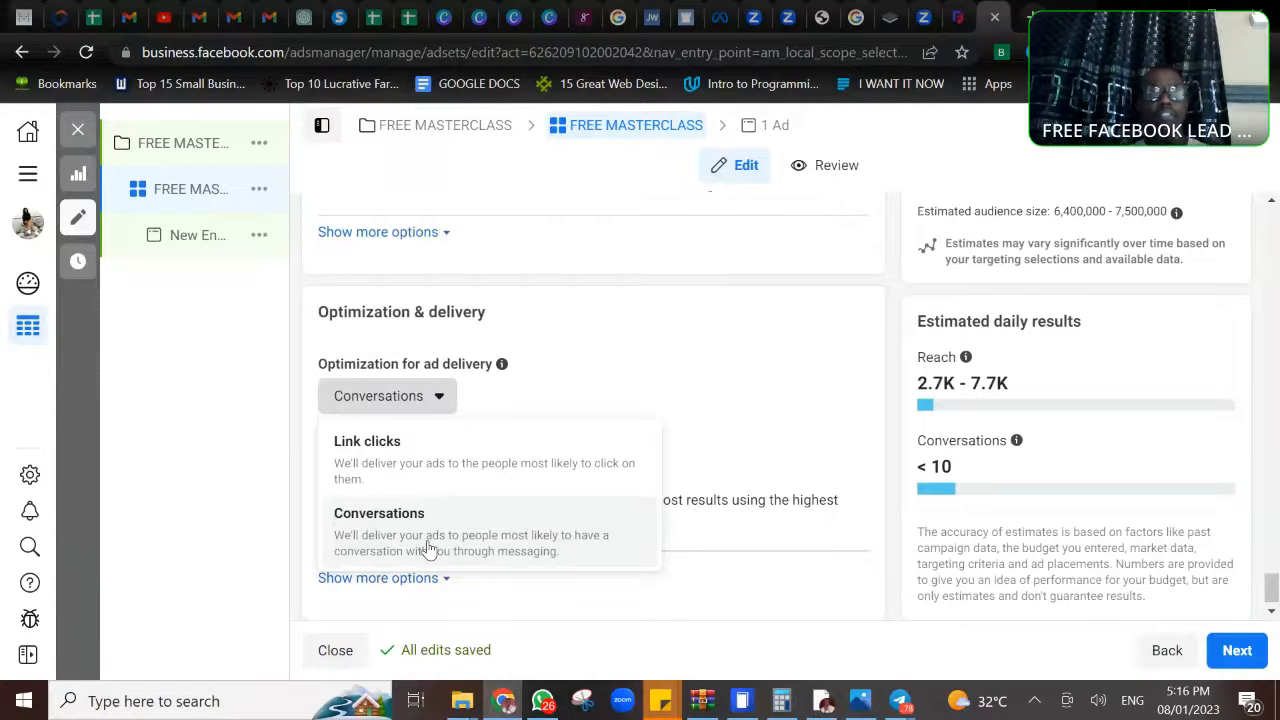
left_click(428, 548)
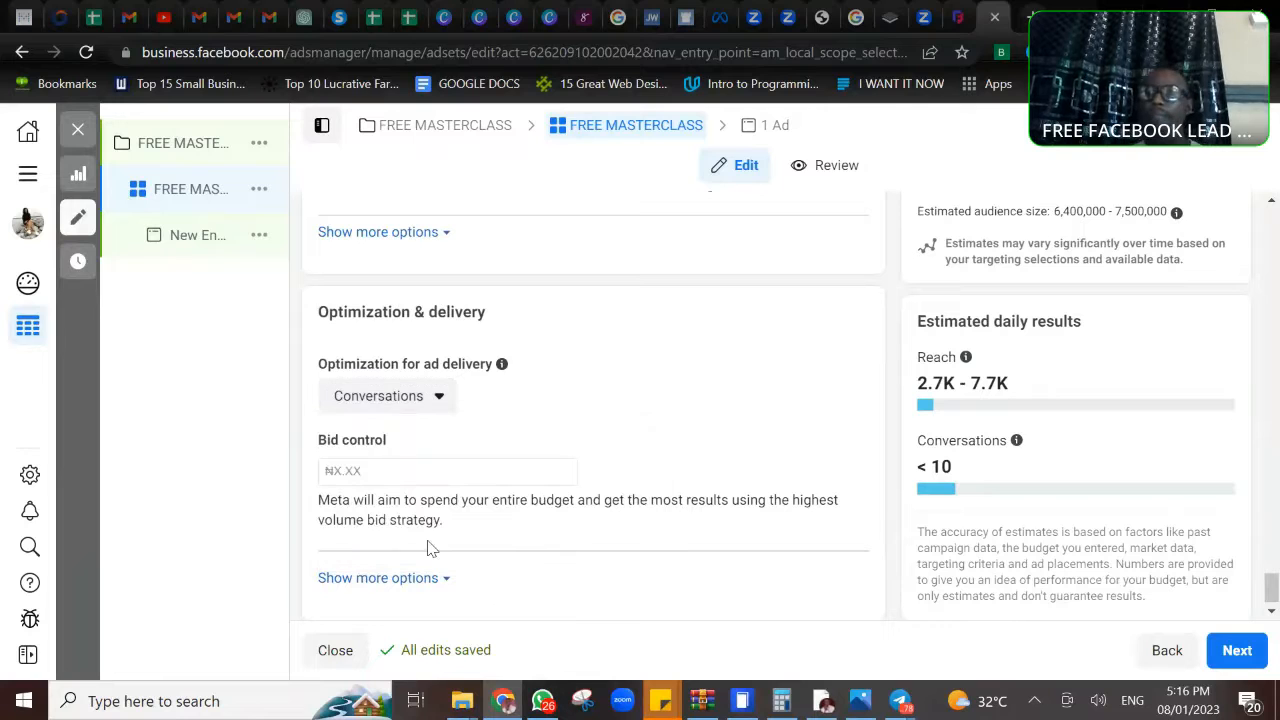
left_click(1273, 613)
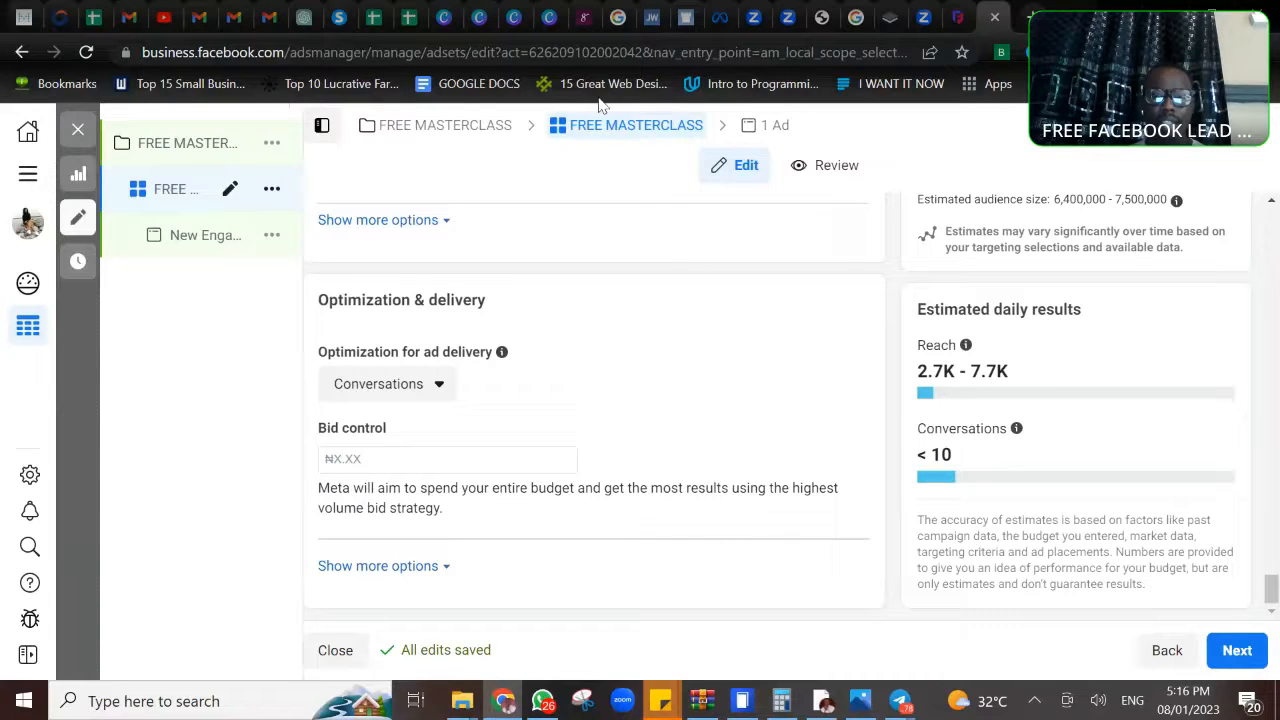
- Open the campaign's new engagement ad and rename it FREE MASTERCLASS AD
left_click(772, 132)
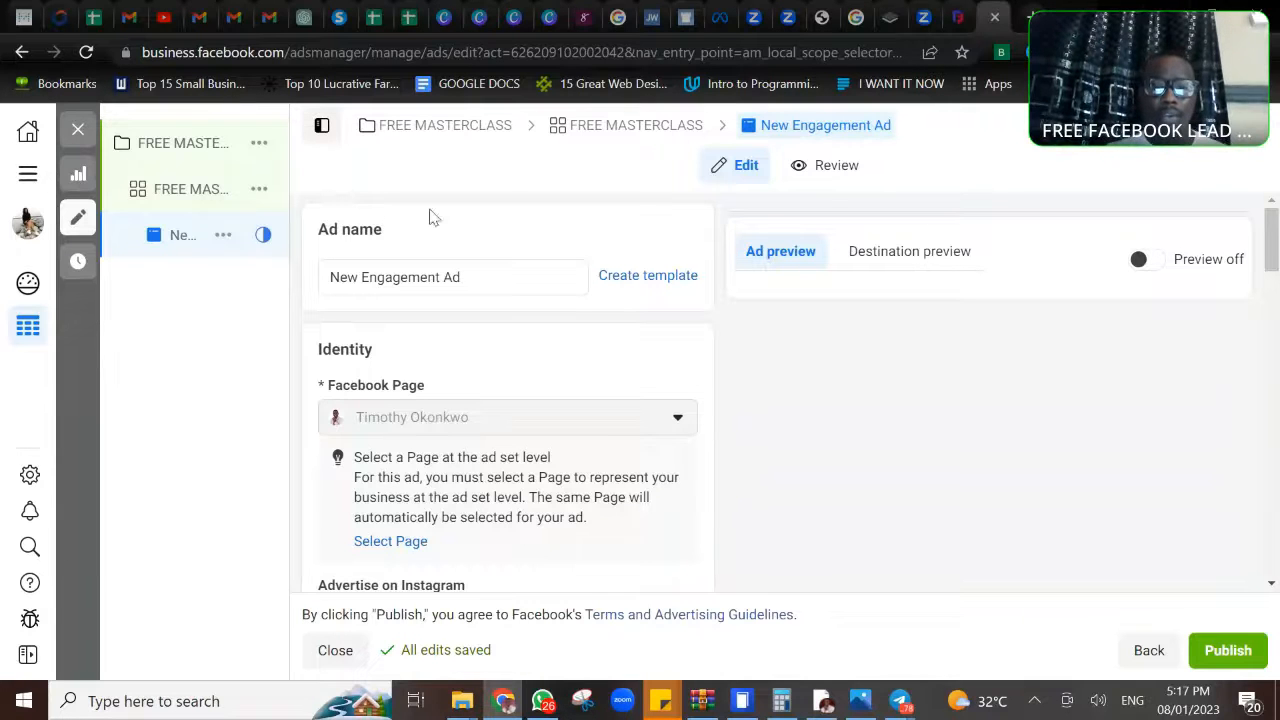
left_click_drag(483, 280, 306, 291)
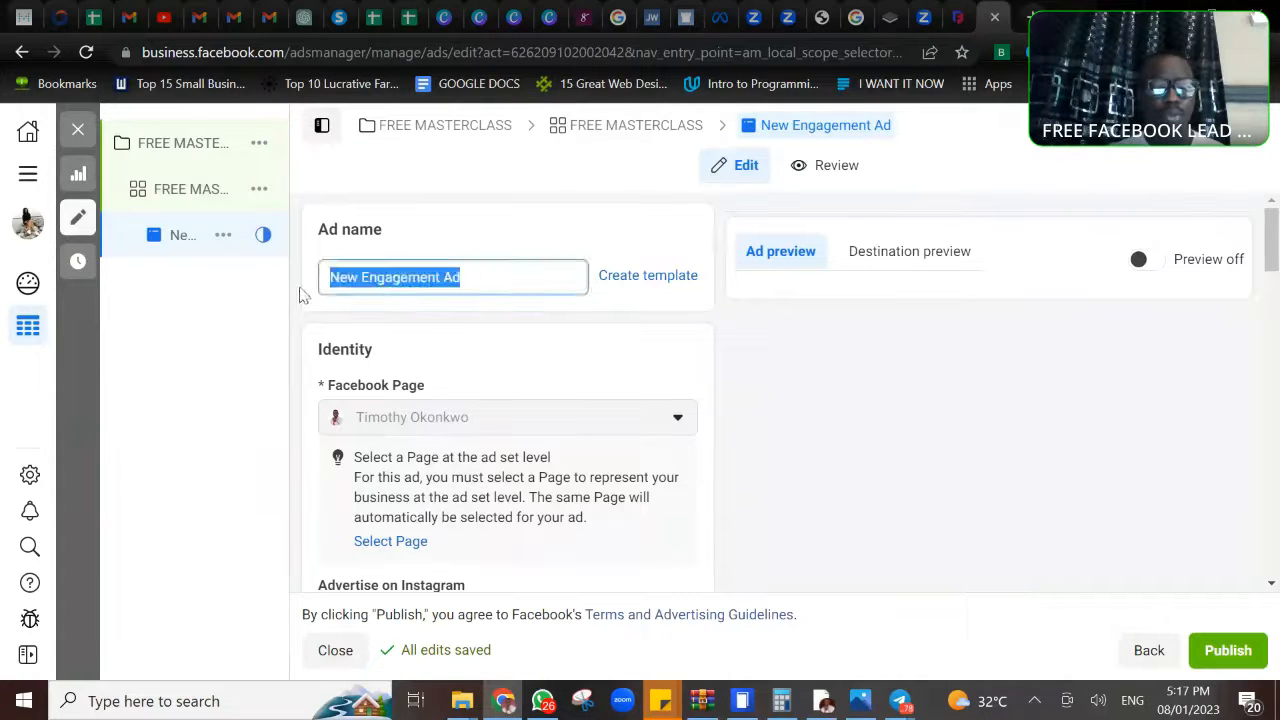
type("FREE ")
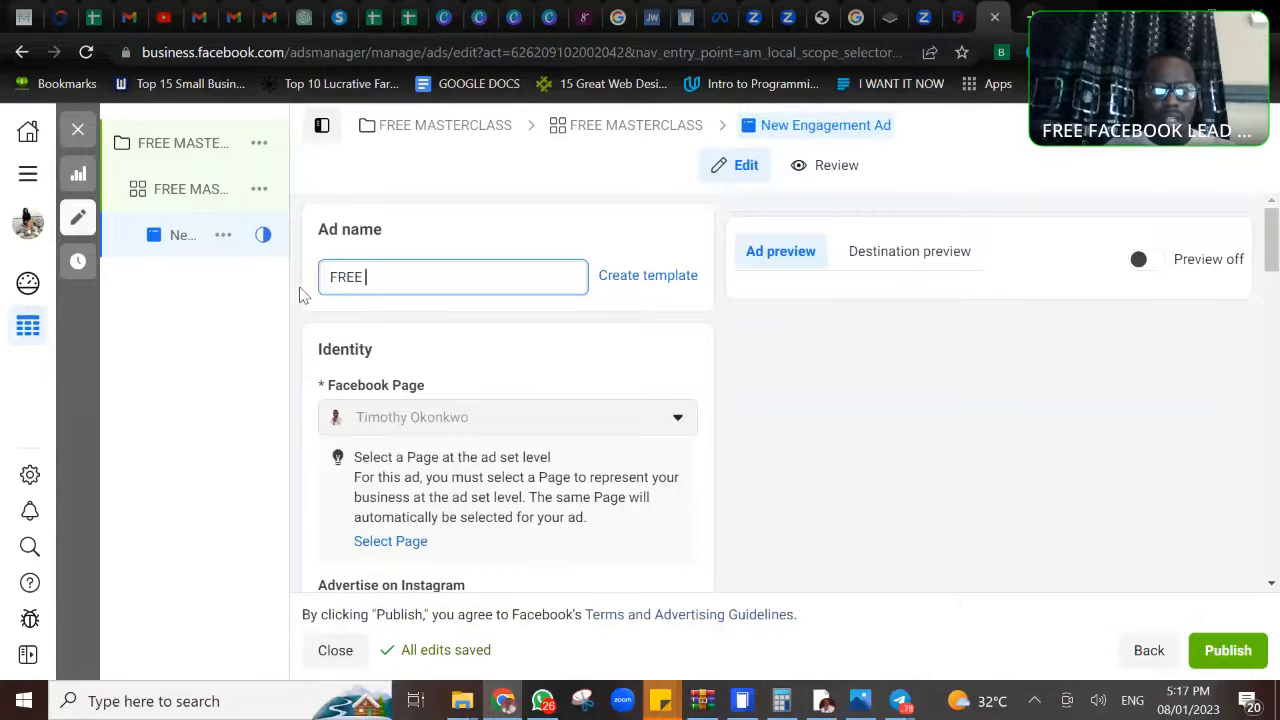
type("MASTER")
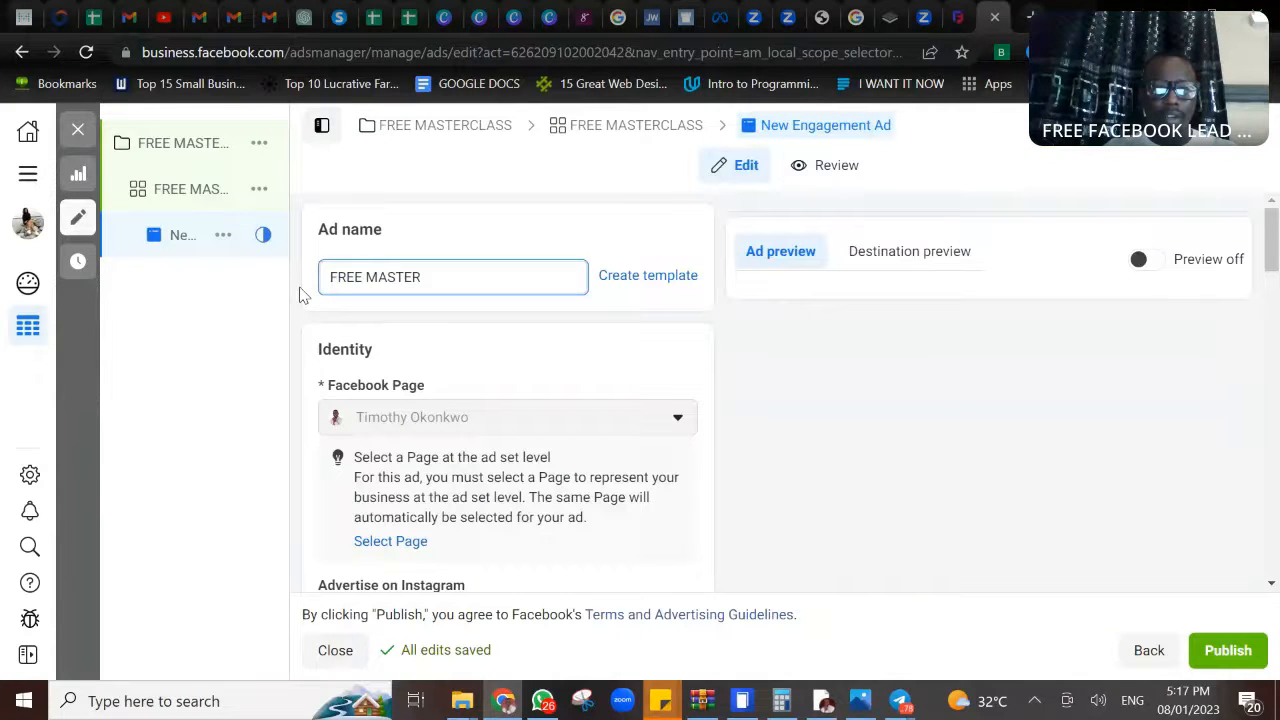
type("CLASS")
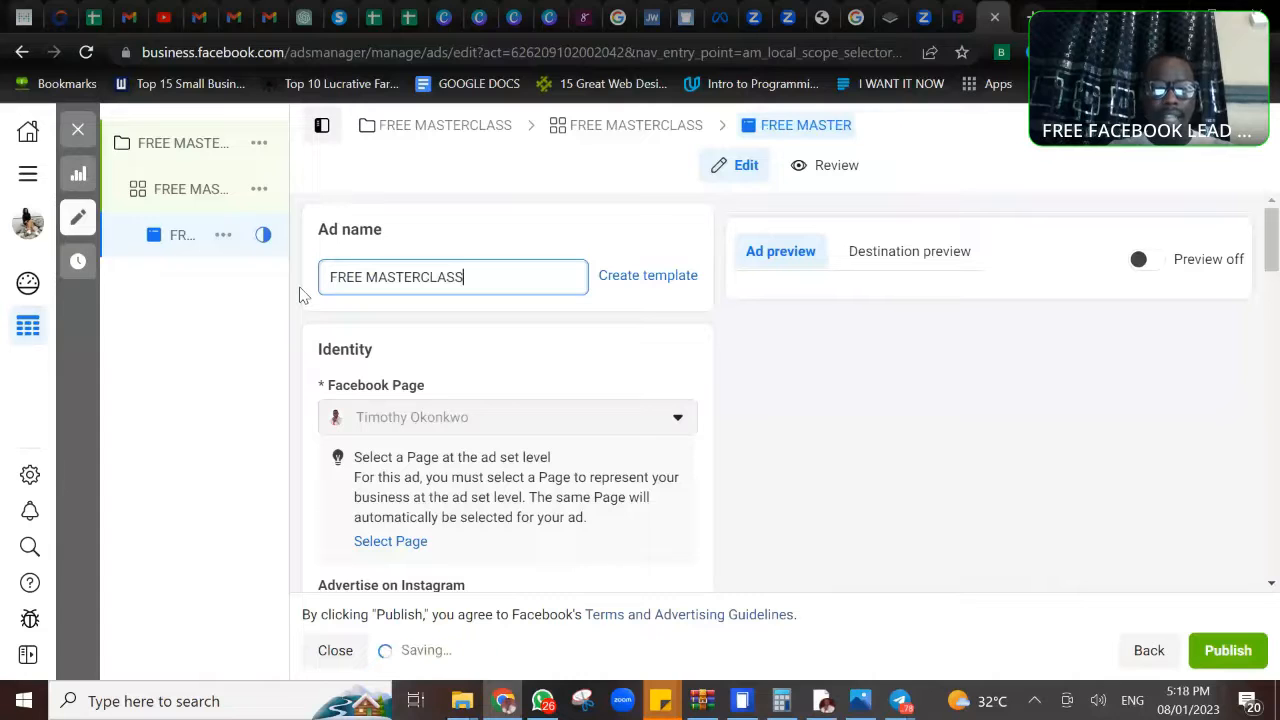
type(" AD")
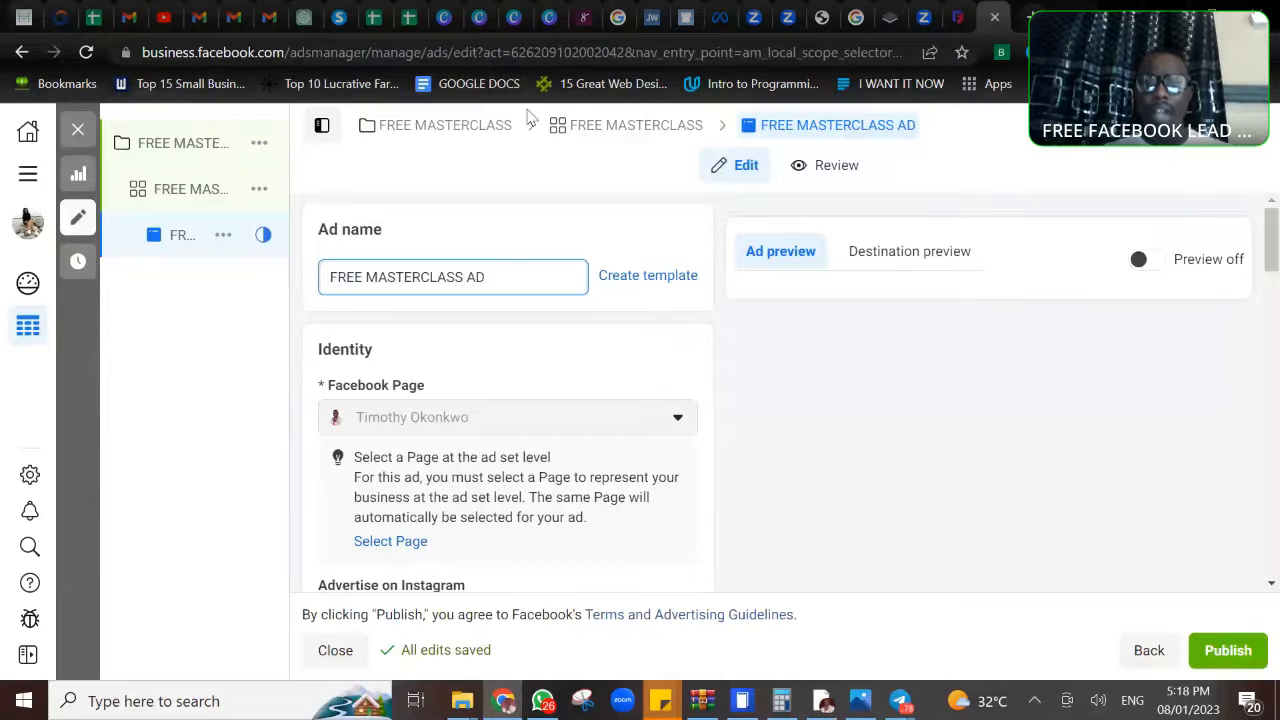
- Return to the ad set and rename it FREE MASTERCLASS/AFFM/21-47/KENYA
left_click(636, 130)
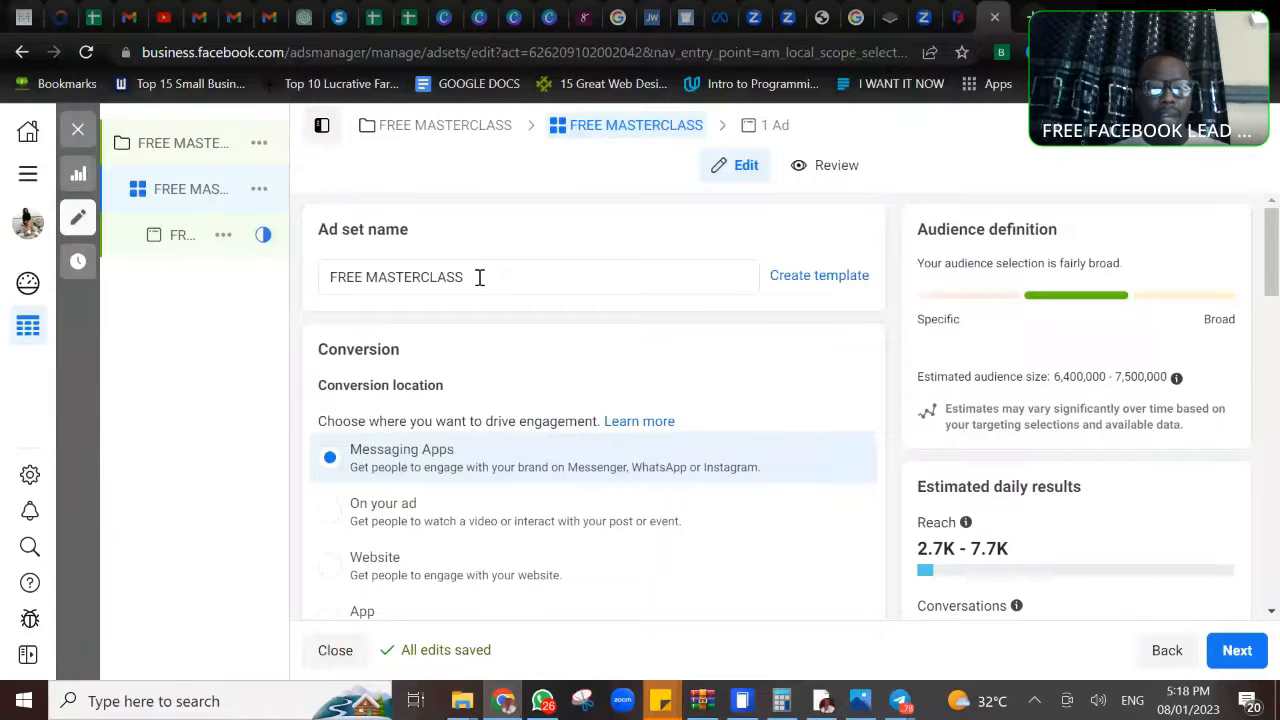
left_click(479, 277)
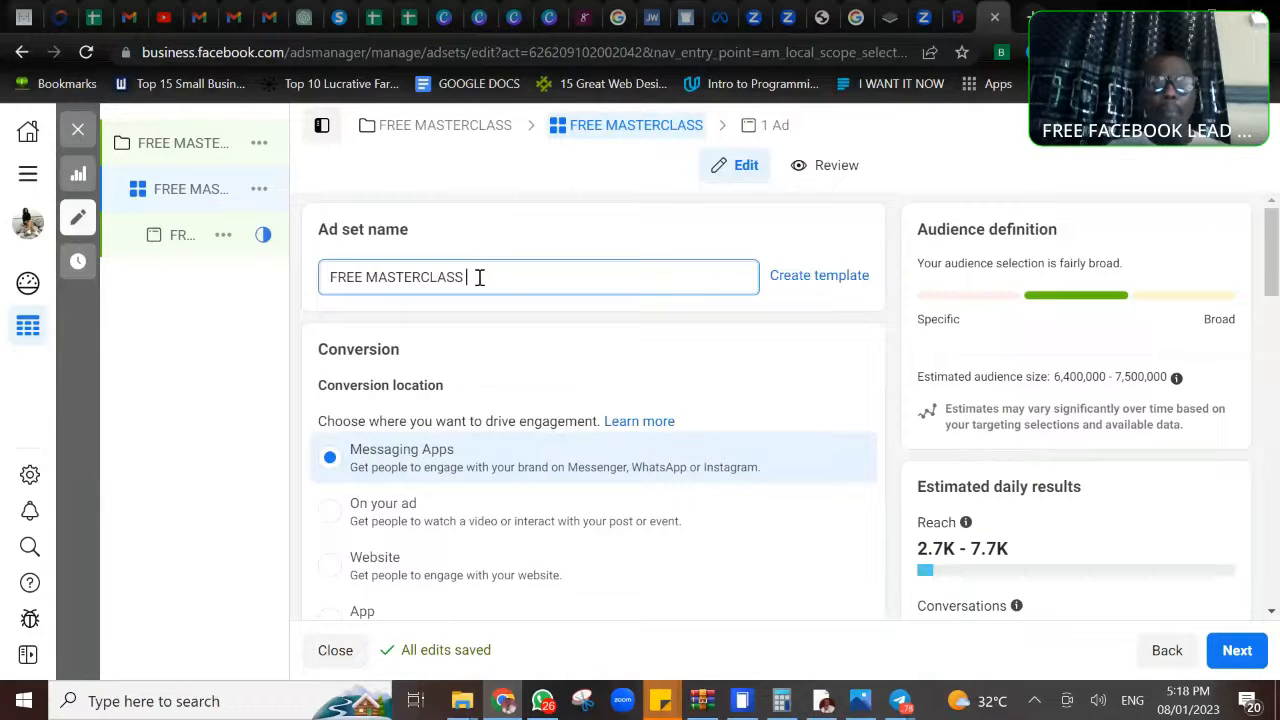
key("BackSpace")
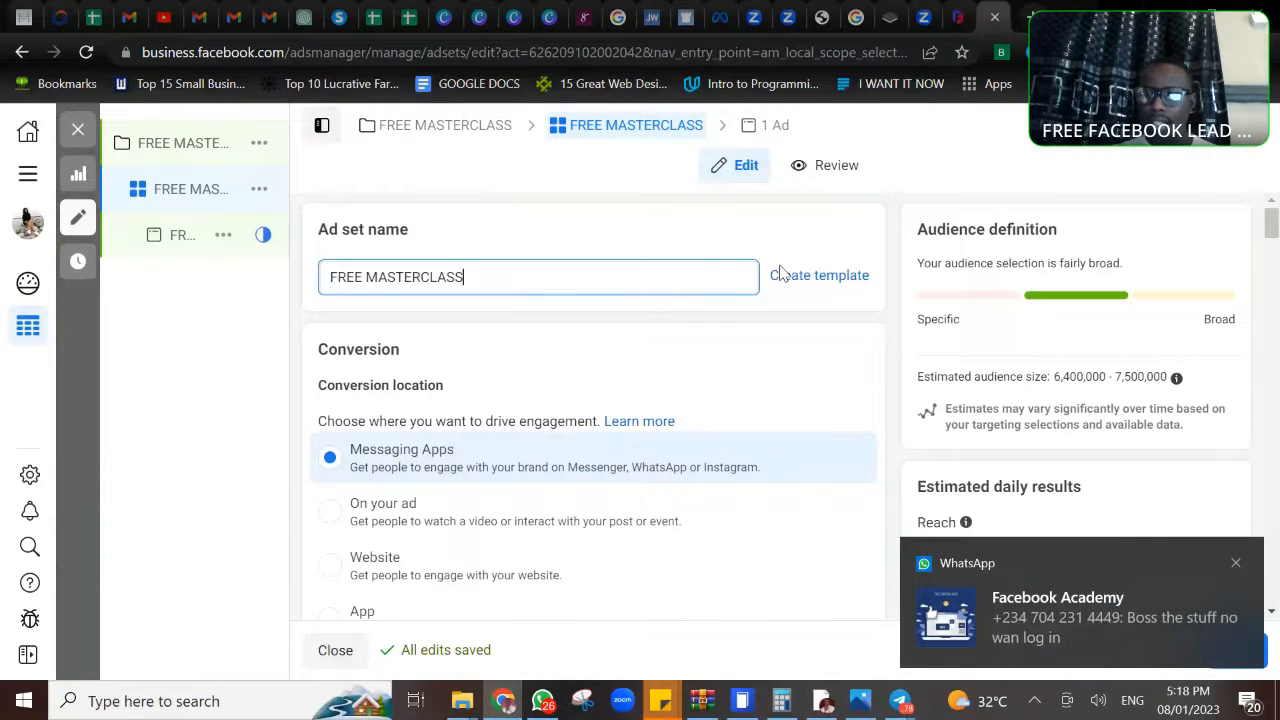
left_click(1236, 565)
left_click(524, 280)
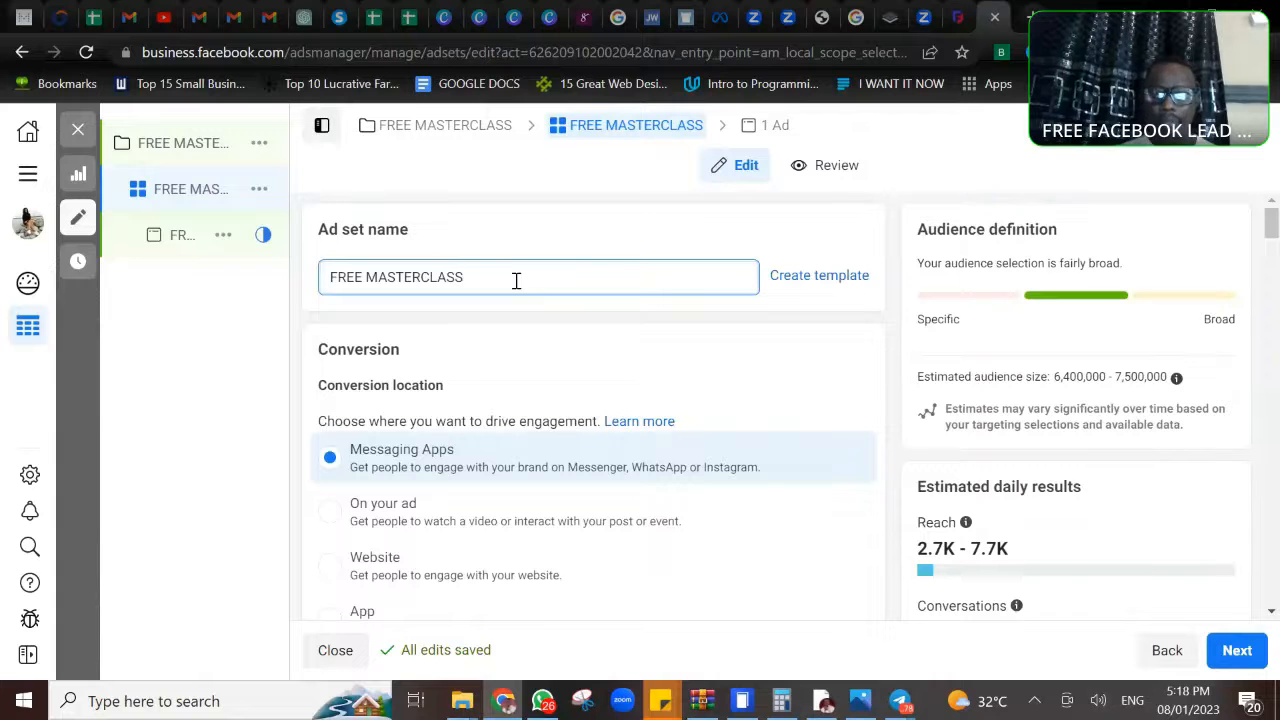
type("/")
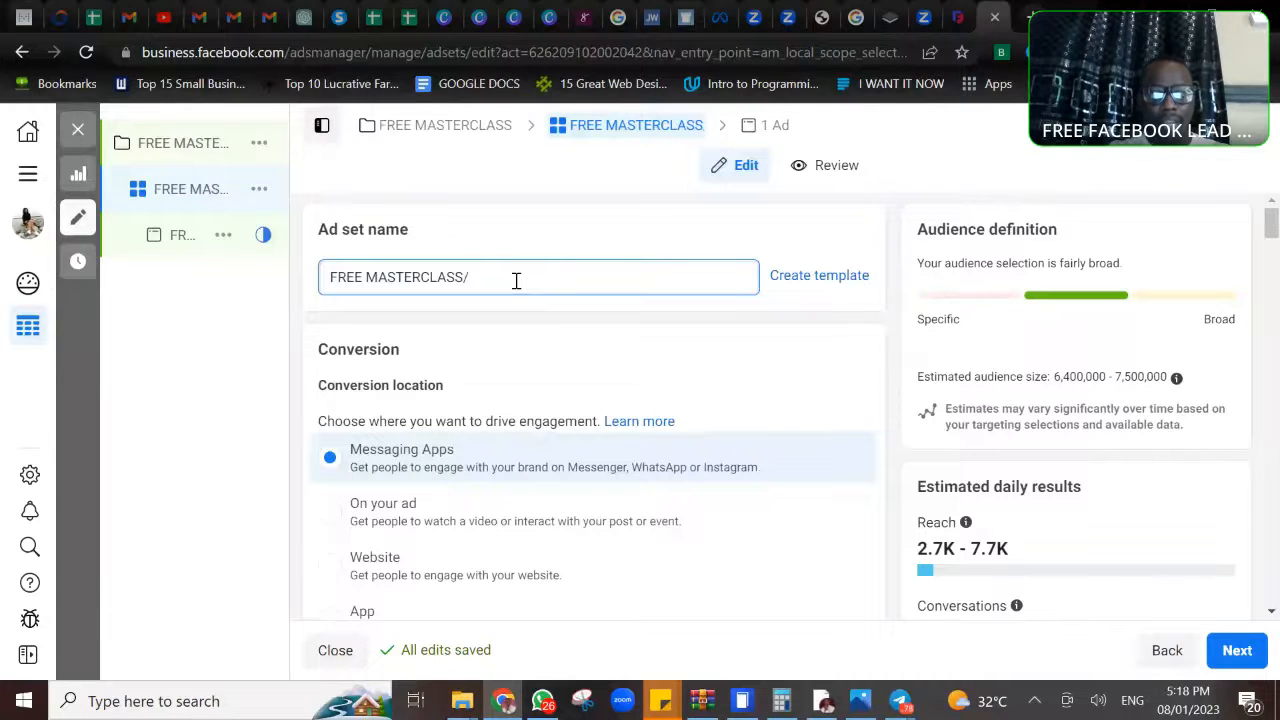
type("AFF")
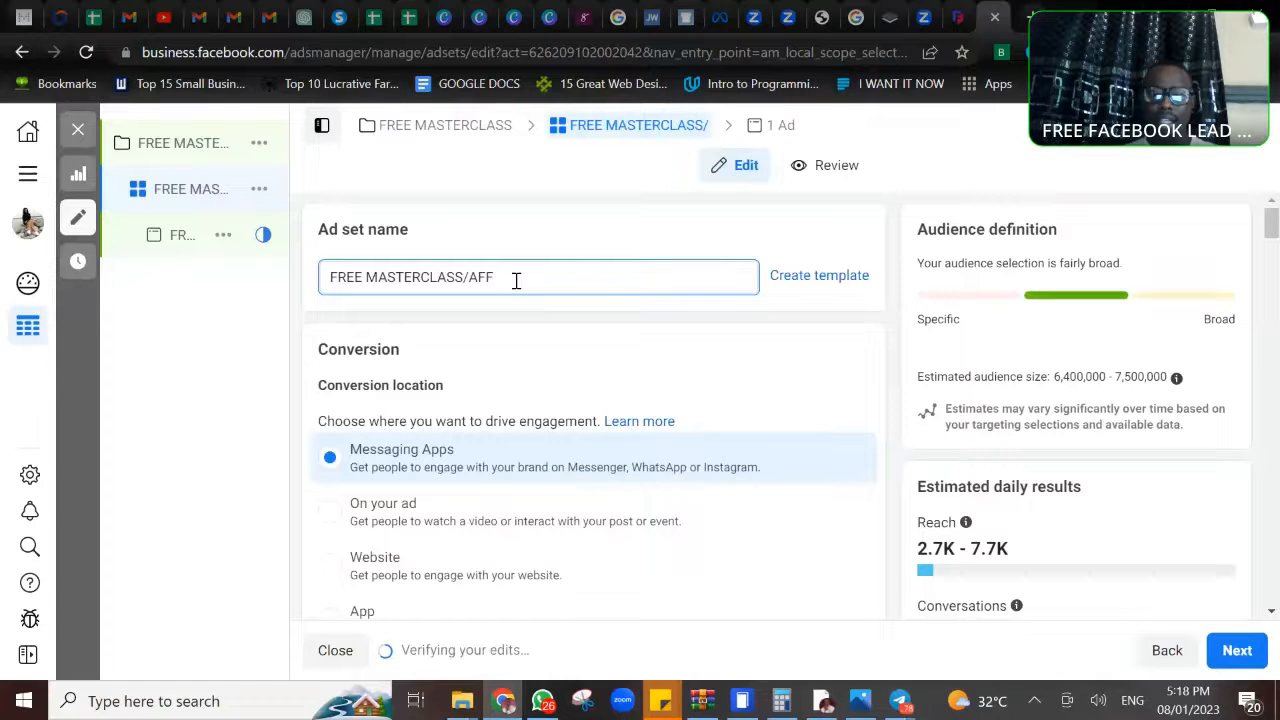
type("/")
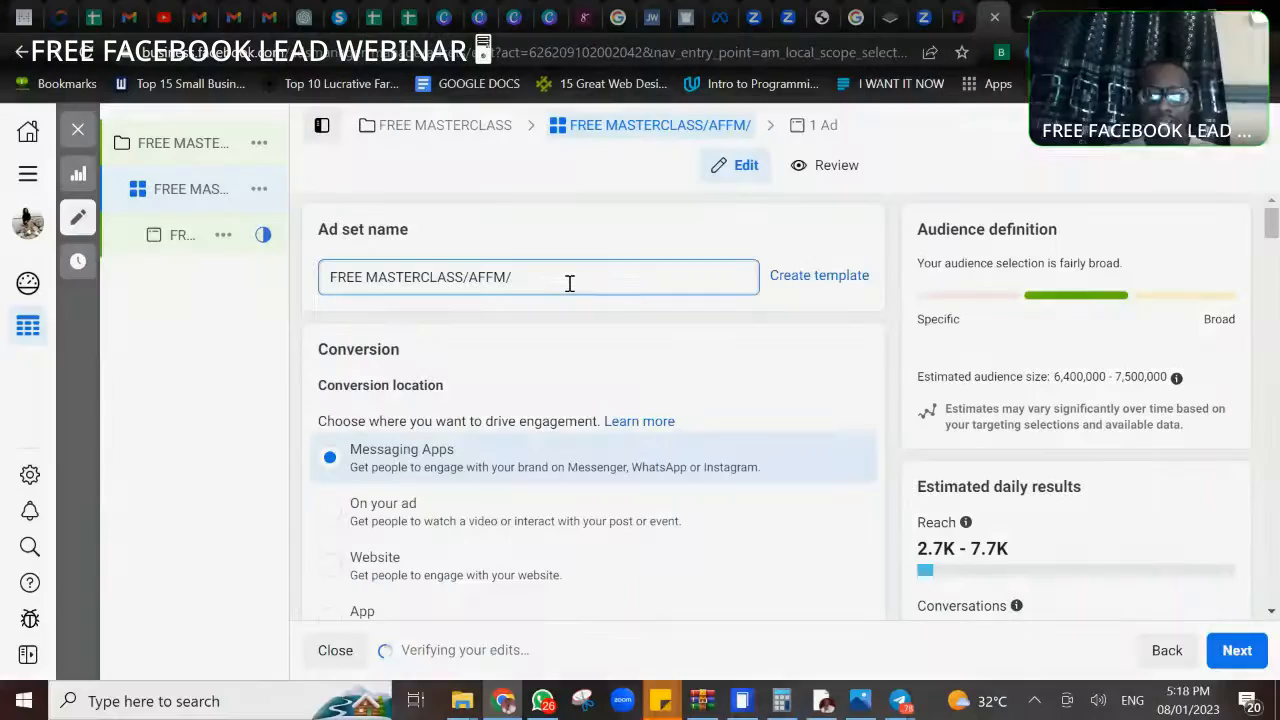
type("21-47")
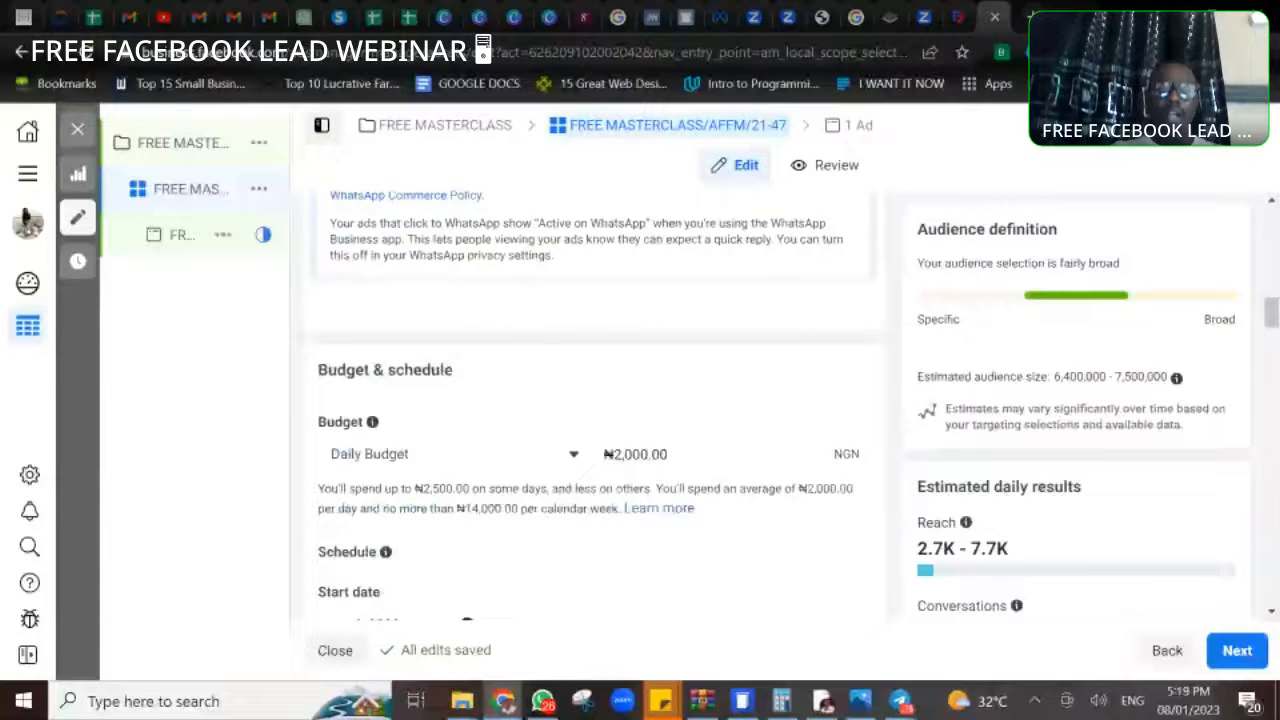
scroll(590, 400, "up", 5)
scroll(551, 277, "up", 3)
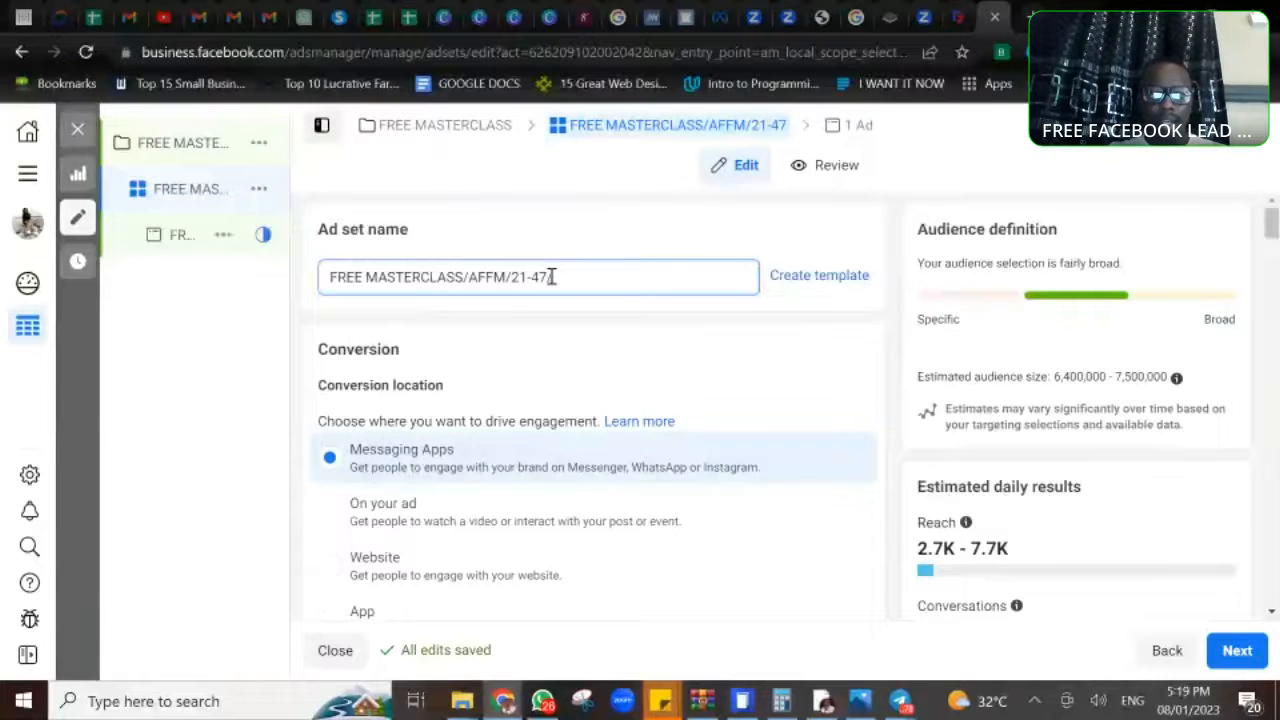
type("KENYA")
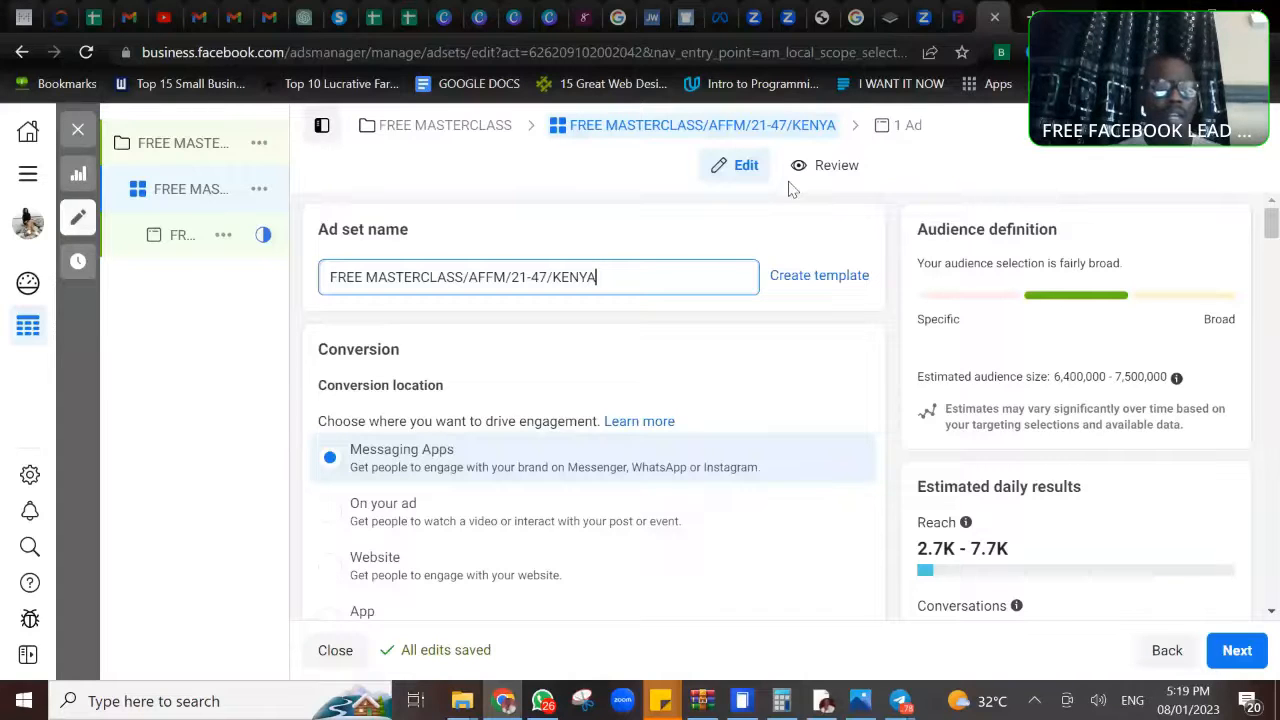
- Reopen the ad and upload the image download (3) from the Downloads folder as media for its ad creative
left_click(908, 127)
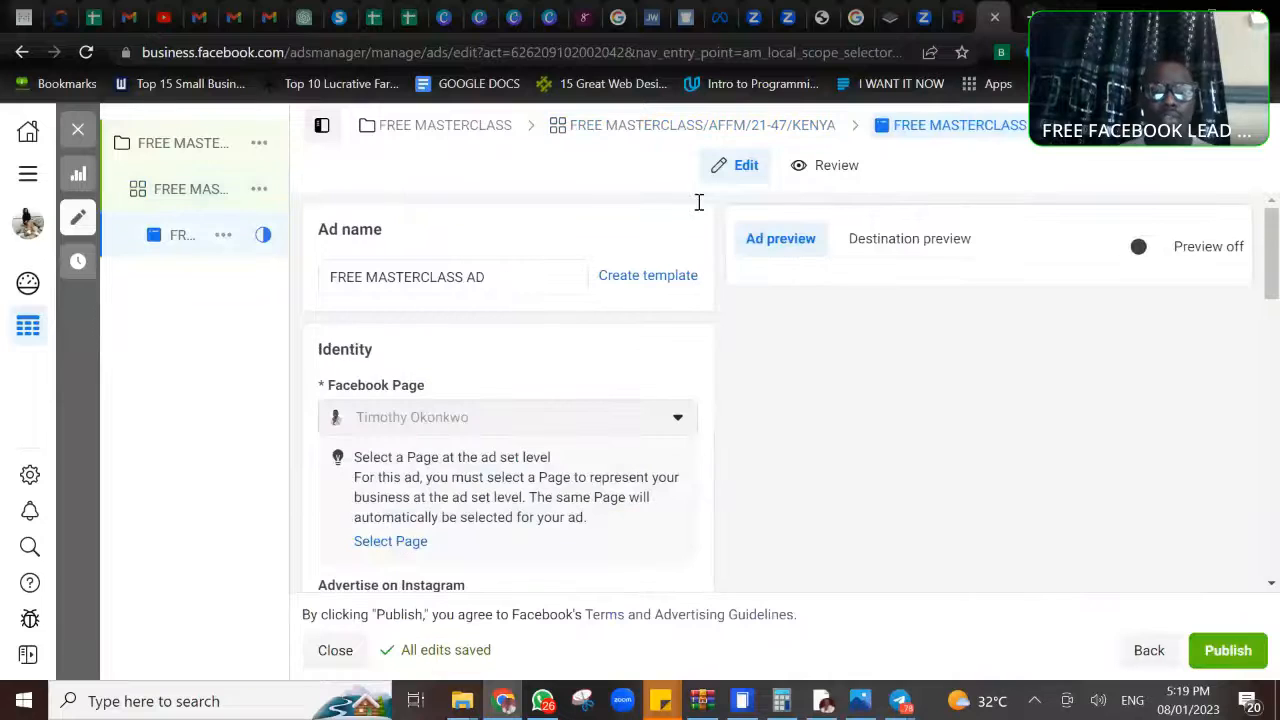
left_click(502, 274)
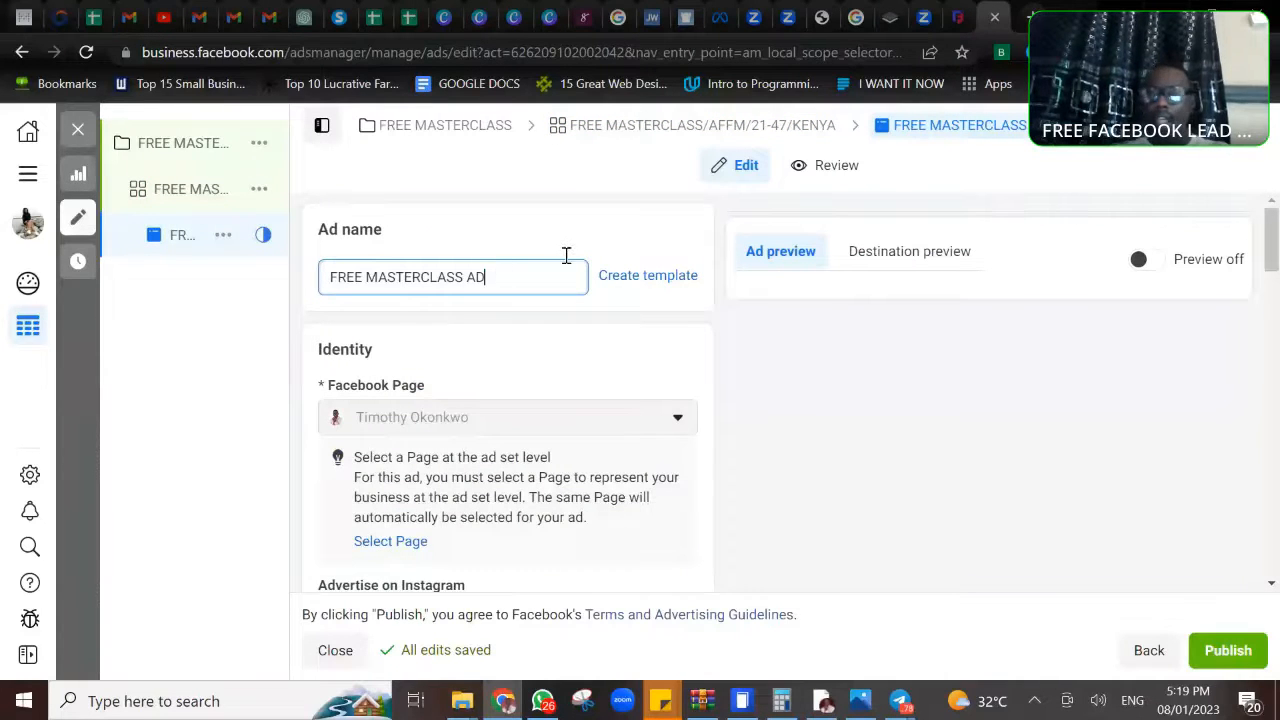
left_click(1272, 584)
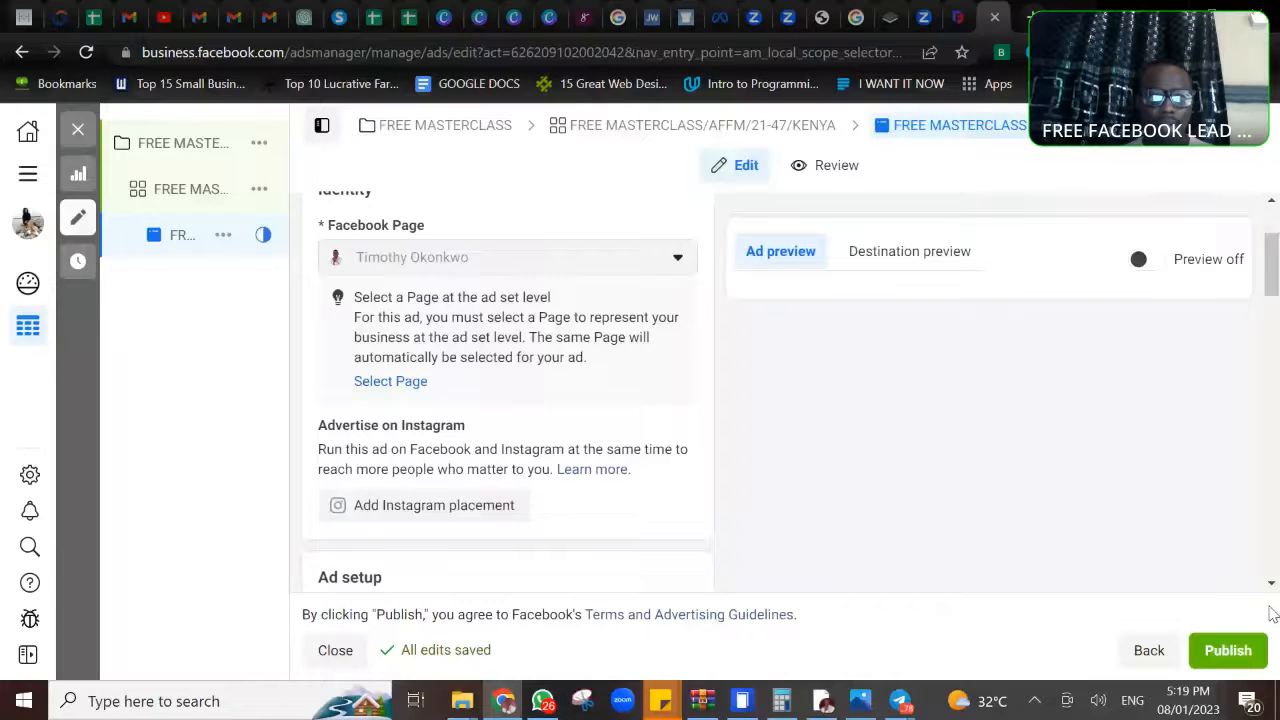
scroll(1273, 588, "down", 3)
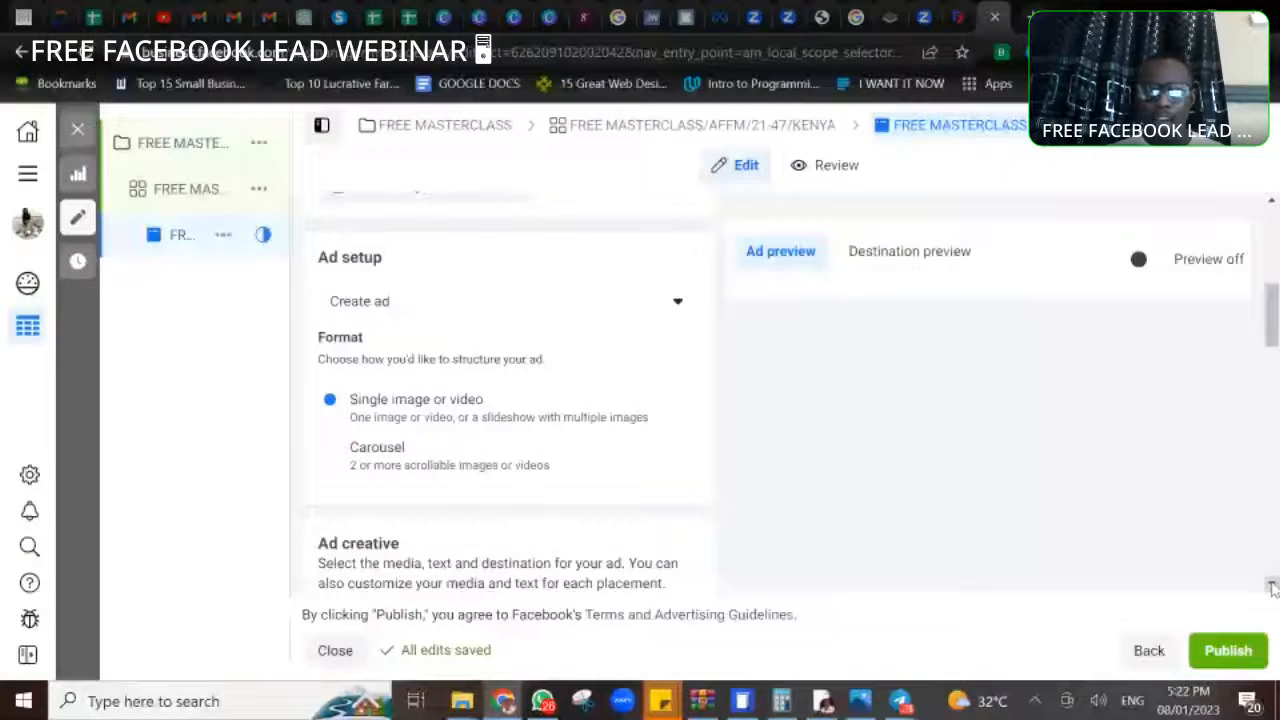
left_click(1272, 586)
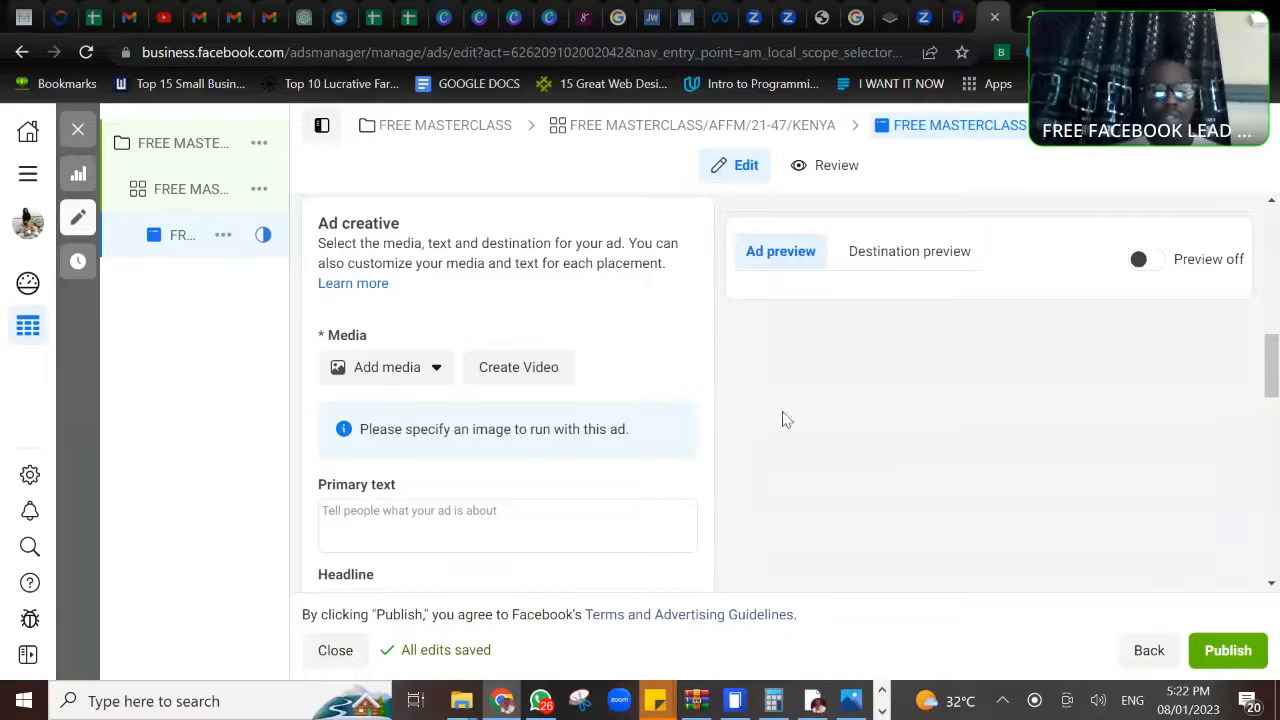
left_click(396, 376)
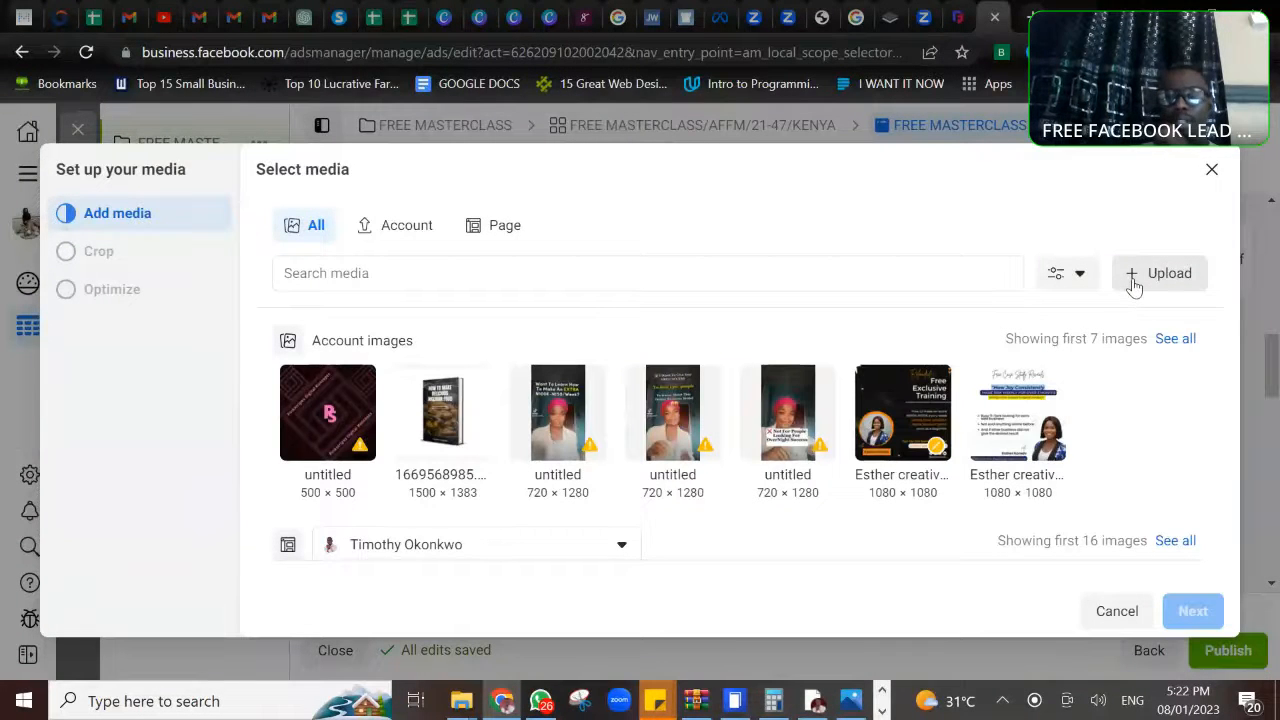
left_click(1133, 285)
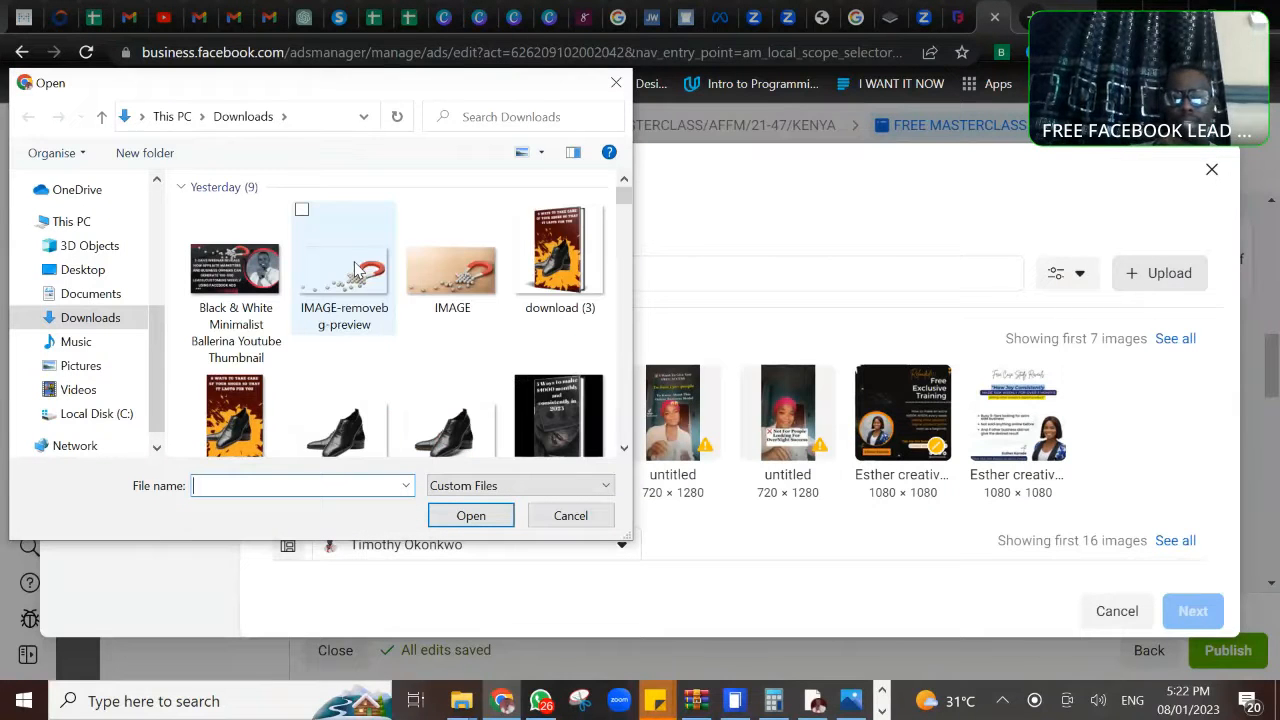
left_click(572, 258)
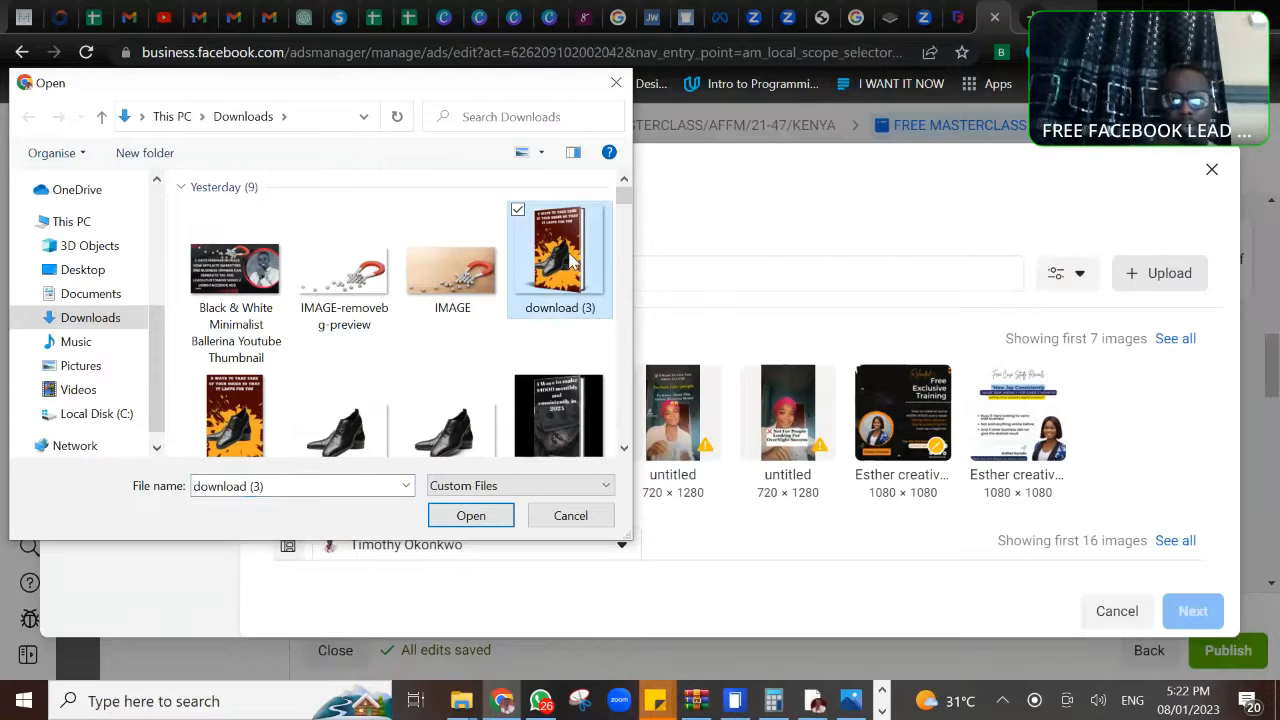
left_click(489, 522)
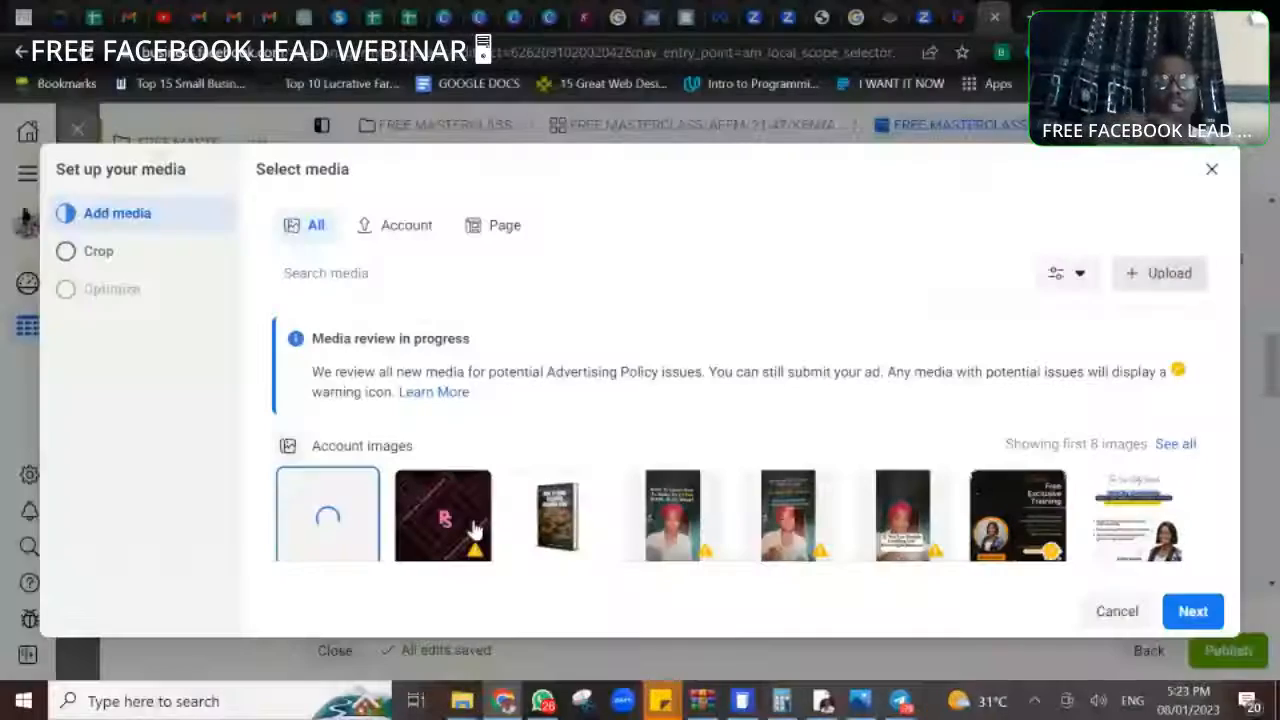
- Use the uploaded book cover image for the ad, keeping the Original (recommended) crop for Feeds
scroll(475, 530, "down", 1)
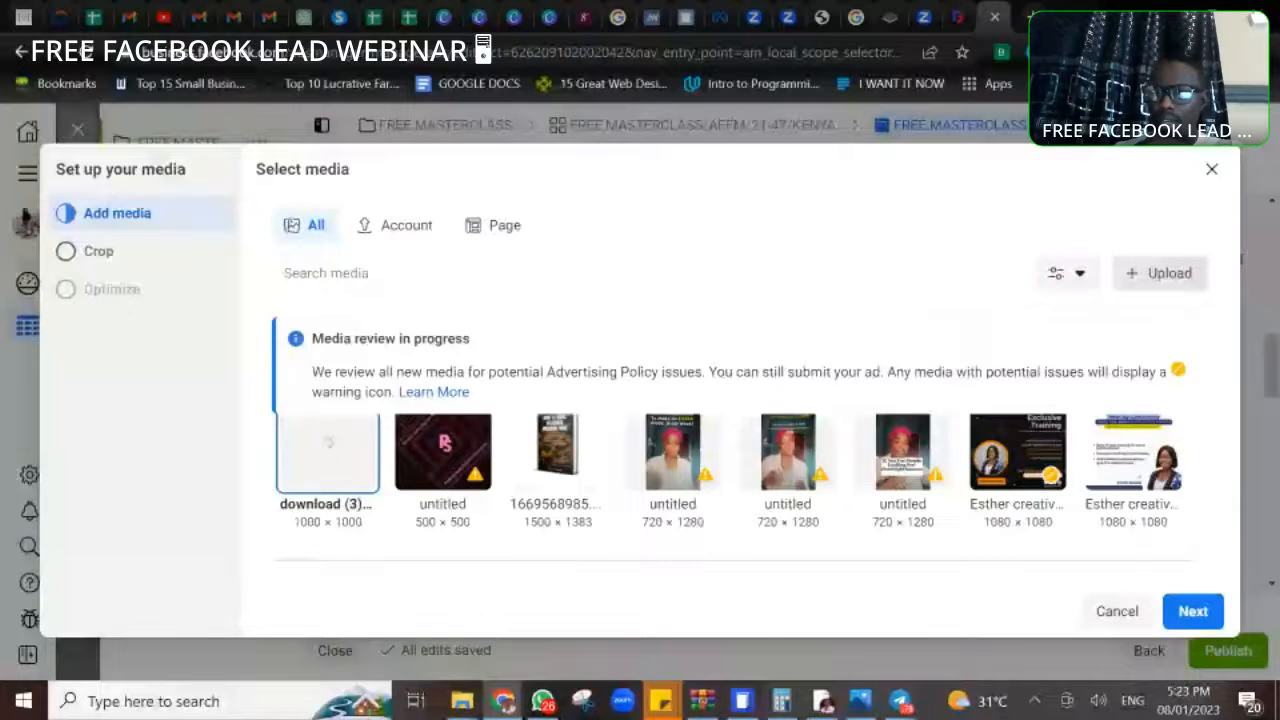
scroll(735, 488, "up", 1)
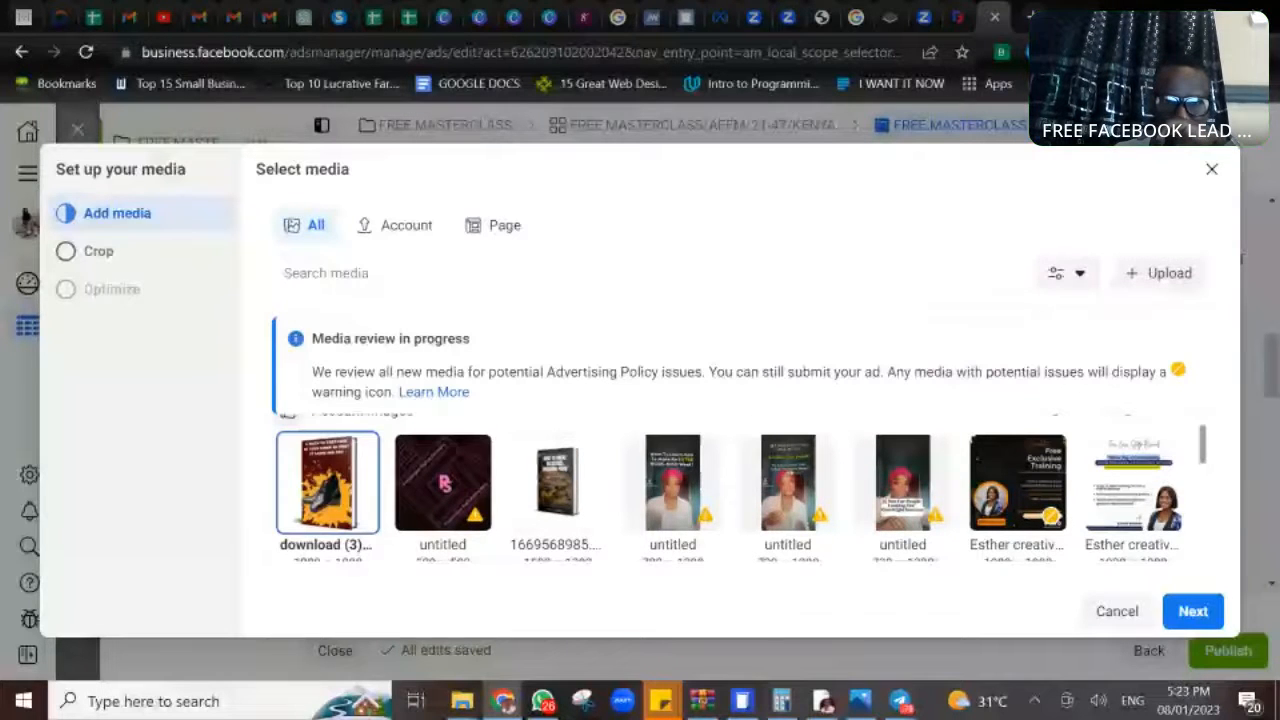
left_click(1193, 611)
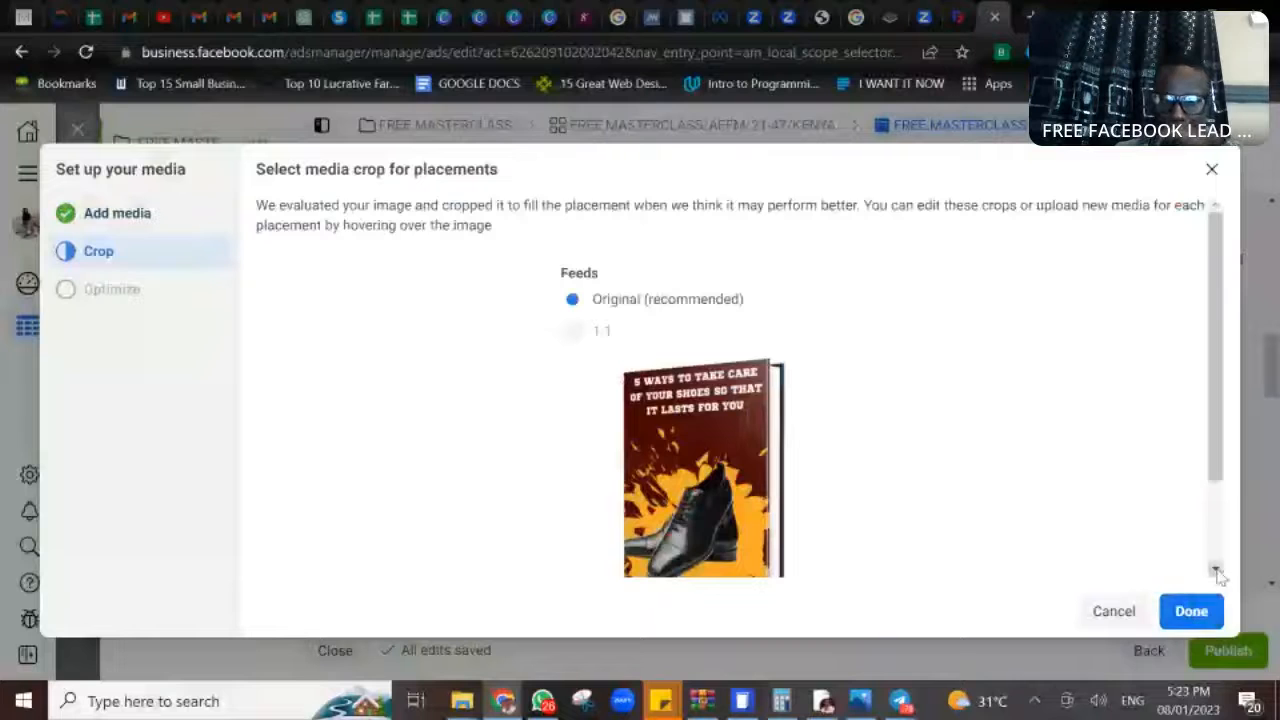
left_click(1216, 571)
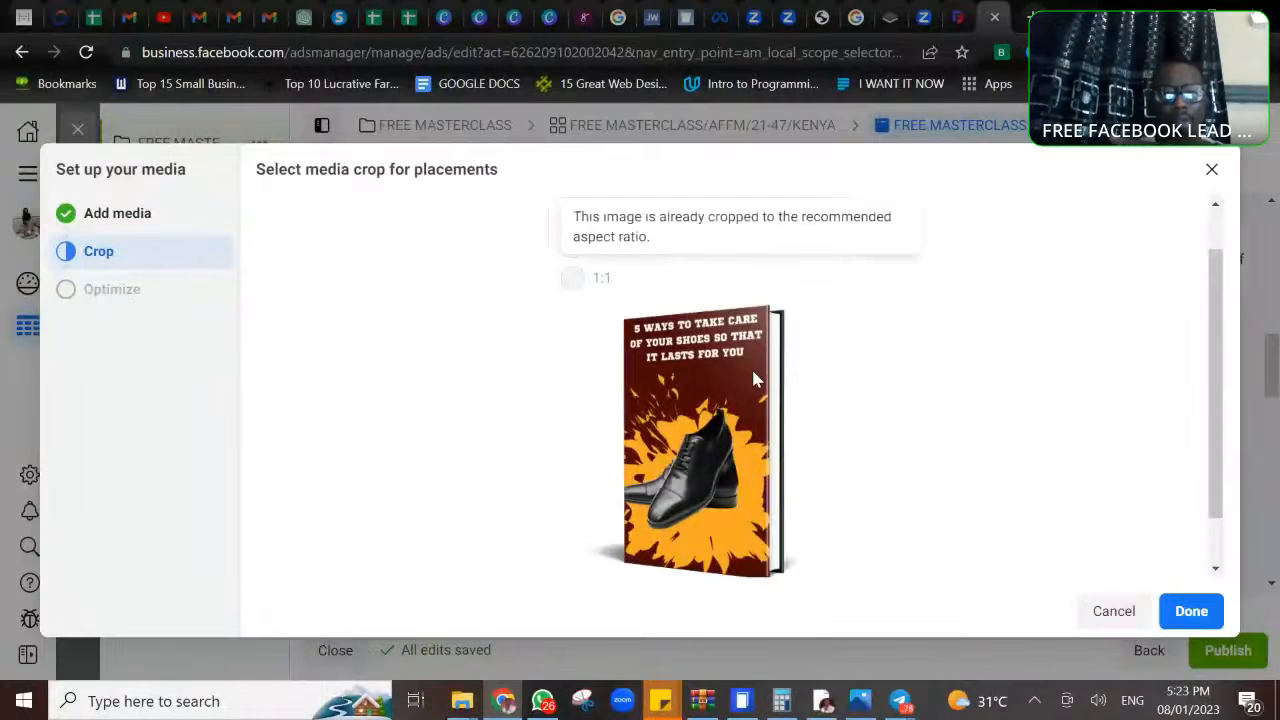
left_click(1197, 612)
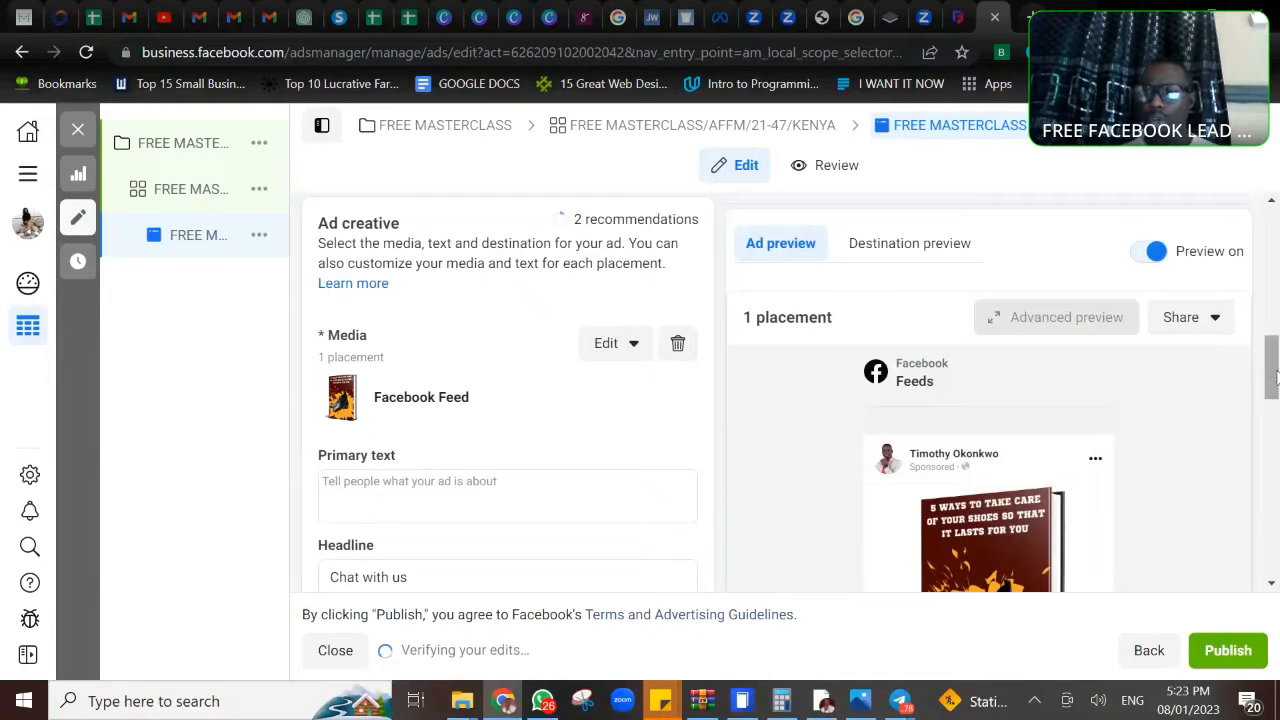
- Write "Struggling with generating leads for your affiliate marketing business?" as the opening line of the ad's primary text
left_click_drag(1275, 375, 1274, 525)
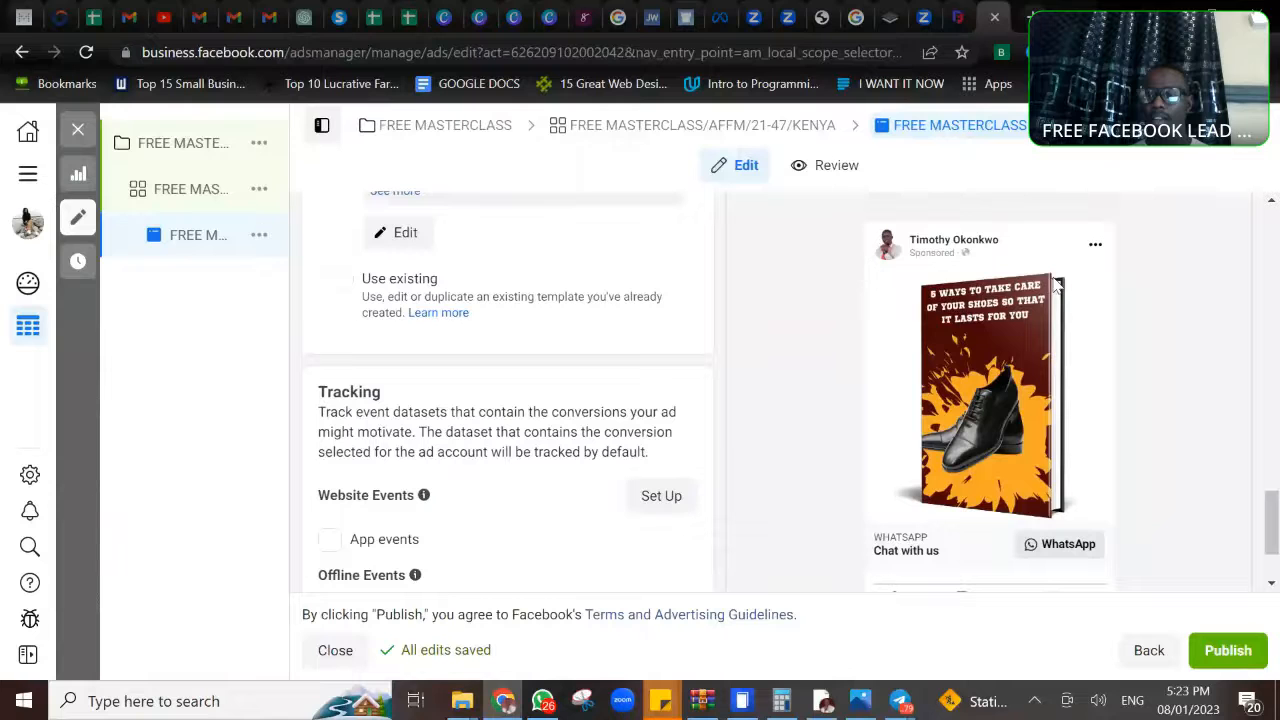
left_click_drag(1274, 516, 1276, 358)
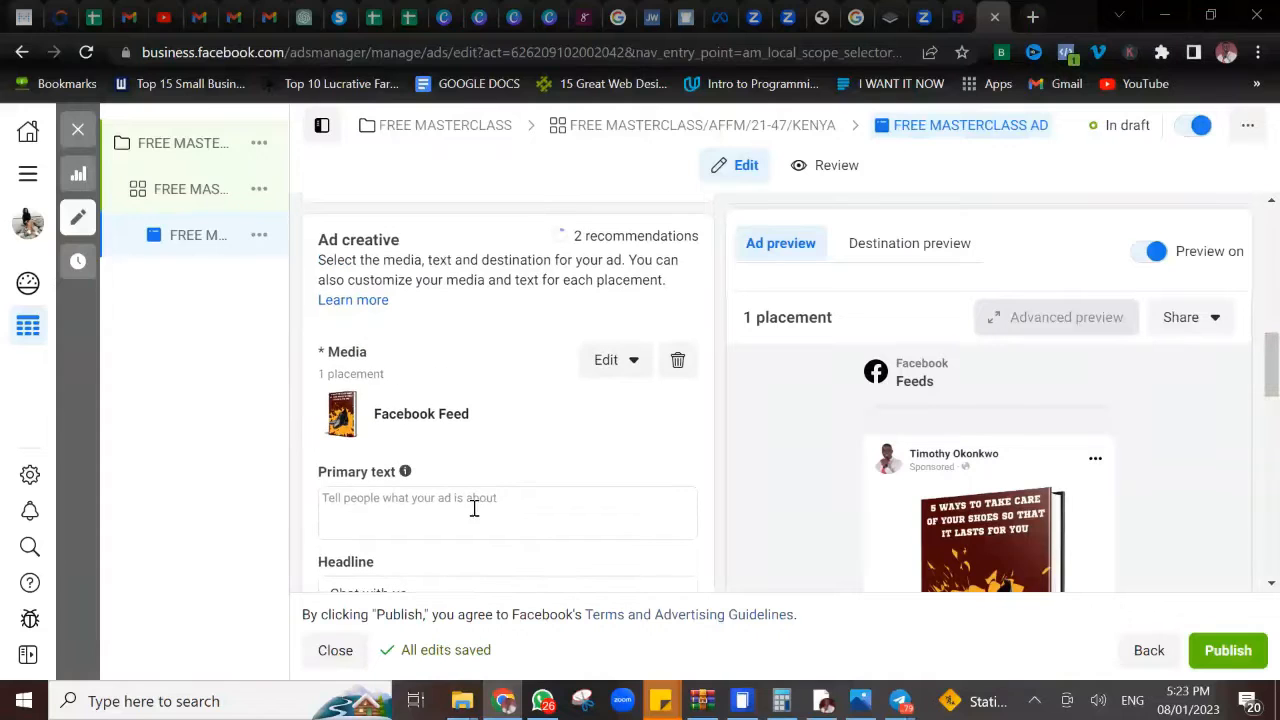
left_click(474, 493)
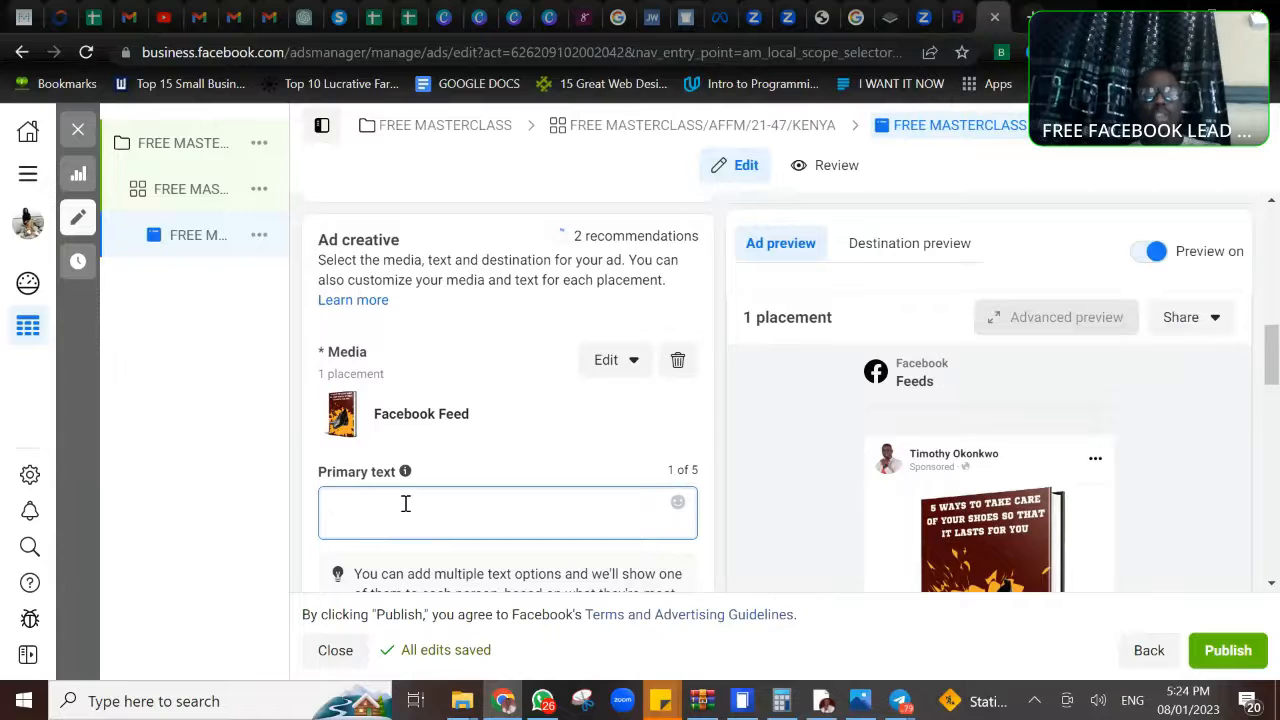
type("di")
key("BackSpace")
key("BackSpace")
type("S")
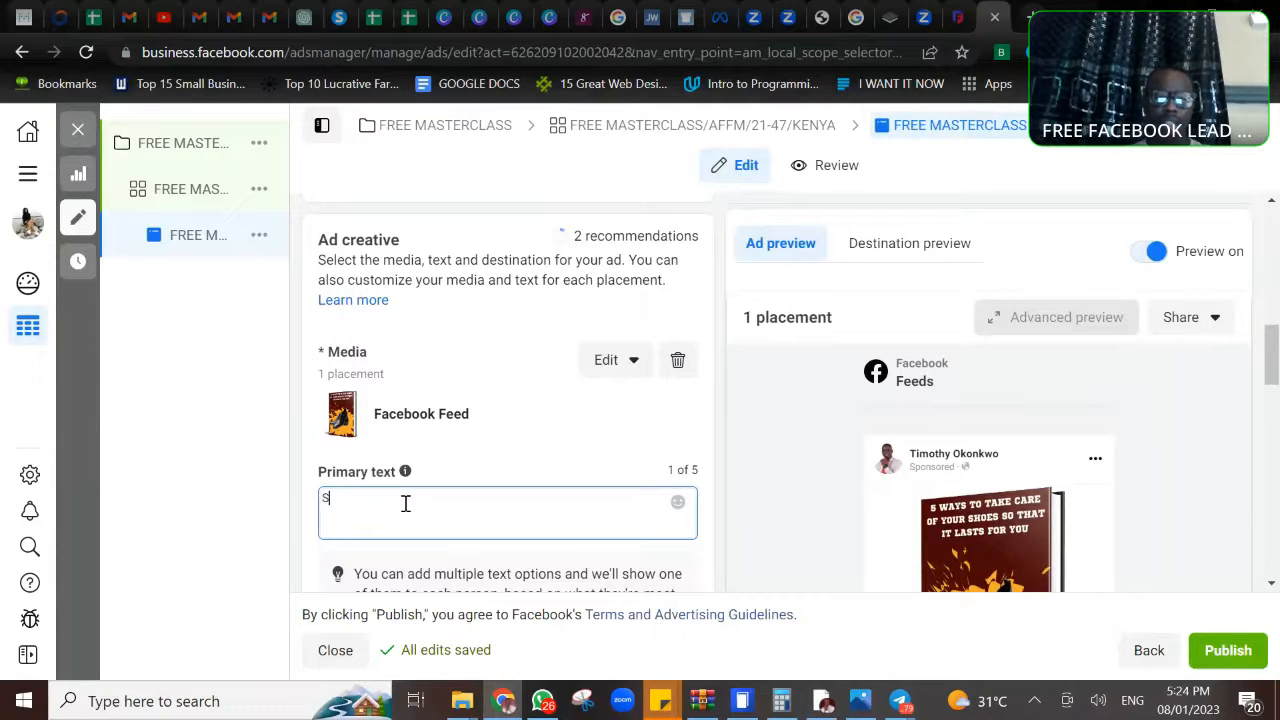
type("truggling ")
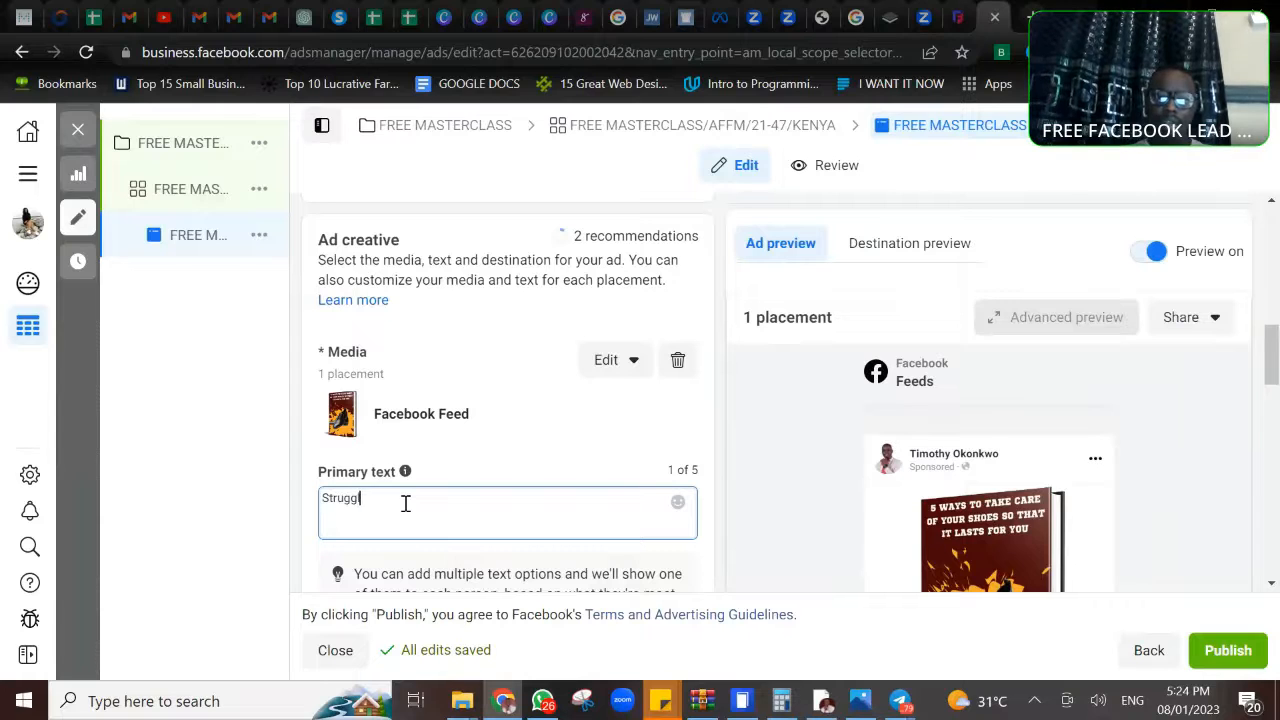
type("with")
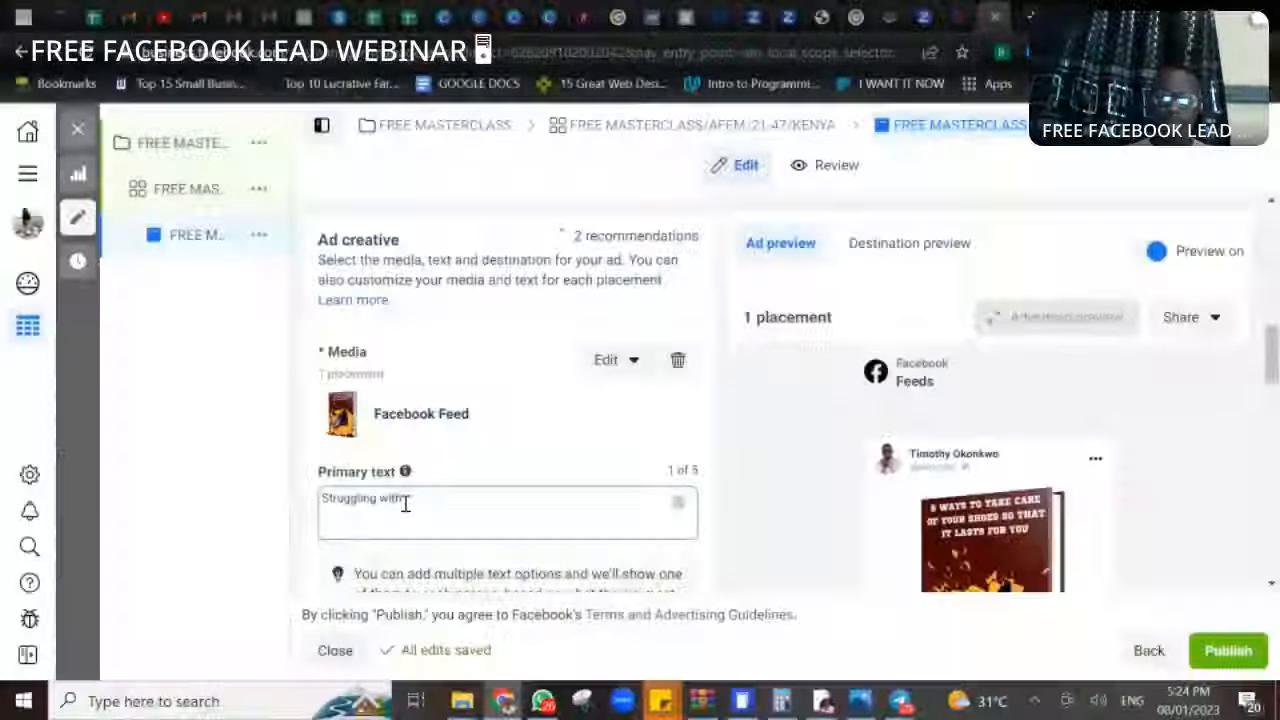
type("gee")
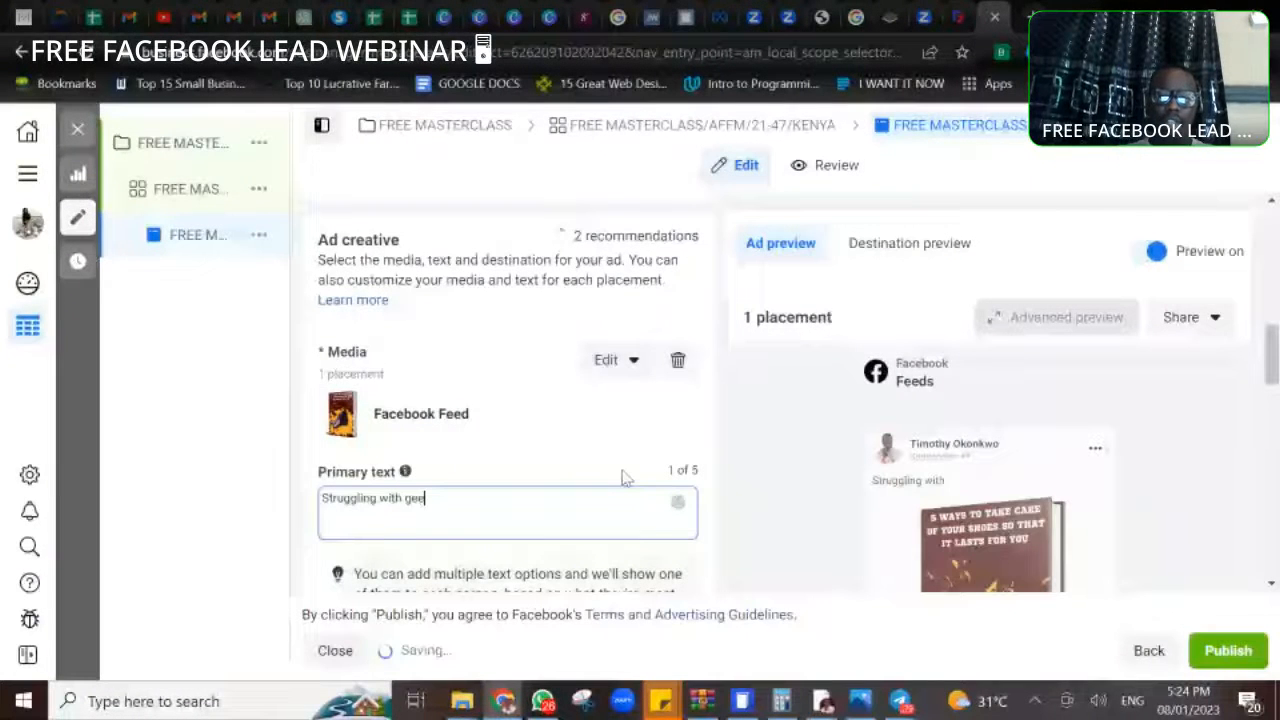
key("BackSpace")
type("nerating lead")
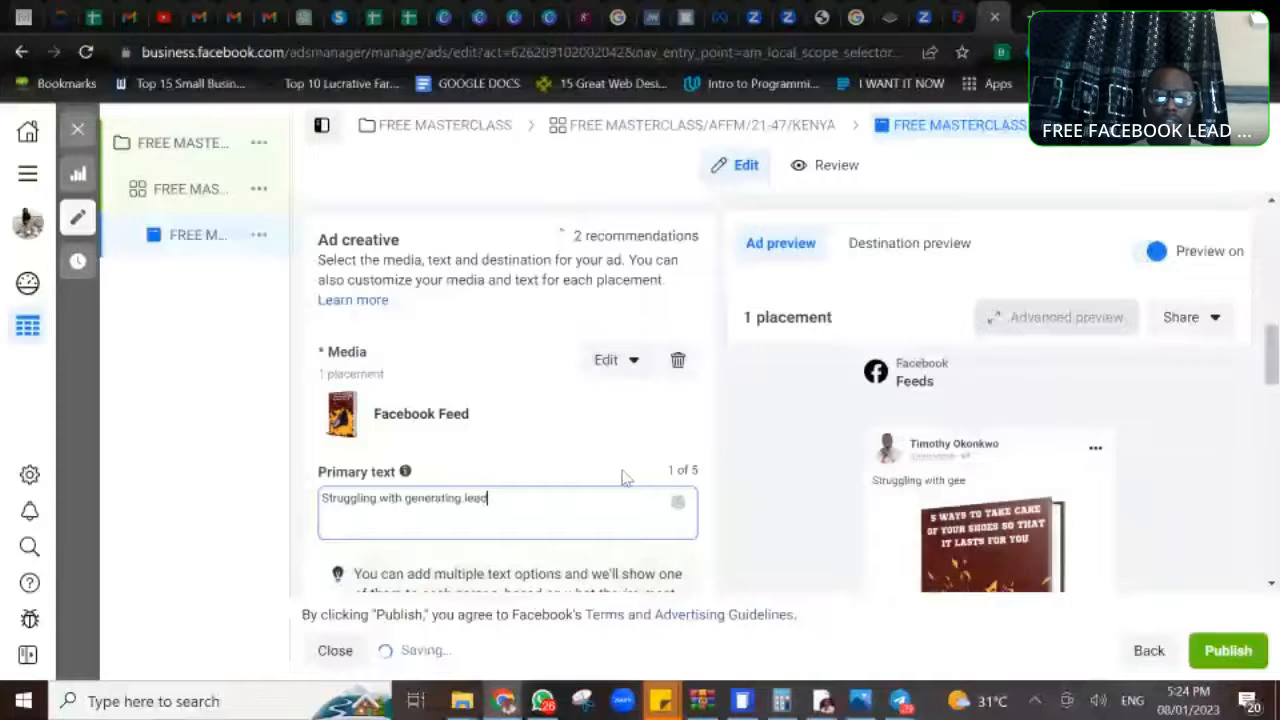
type("s for your affil")
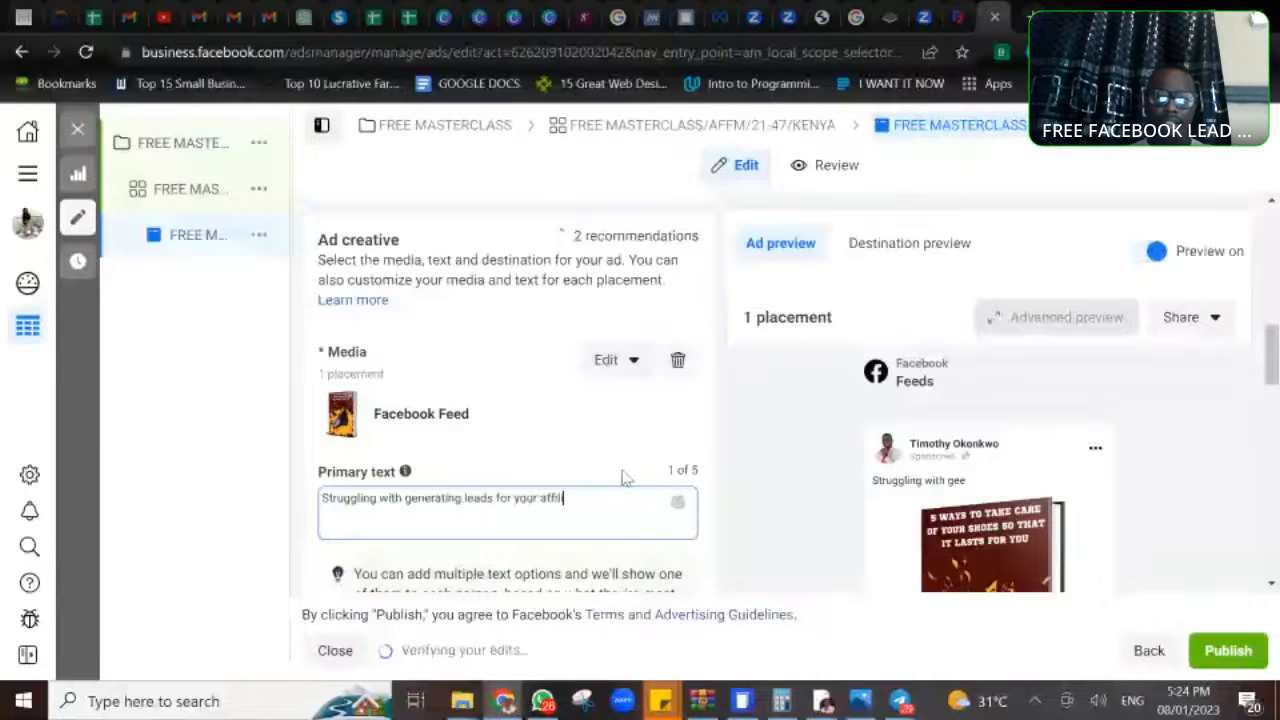
type("iat")
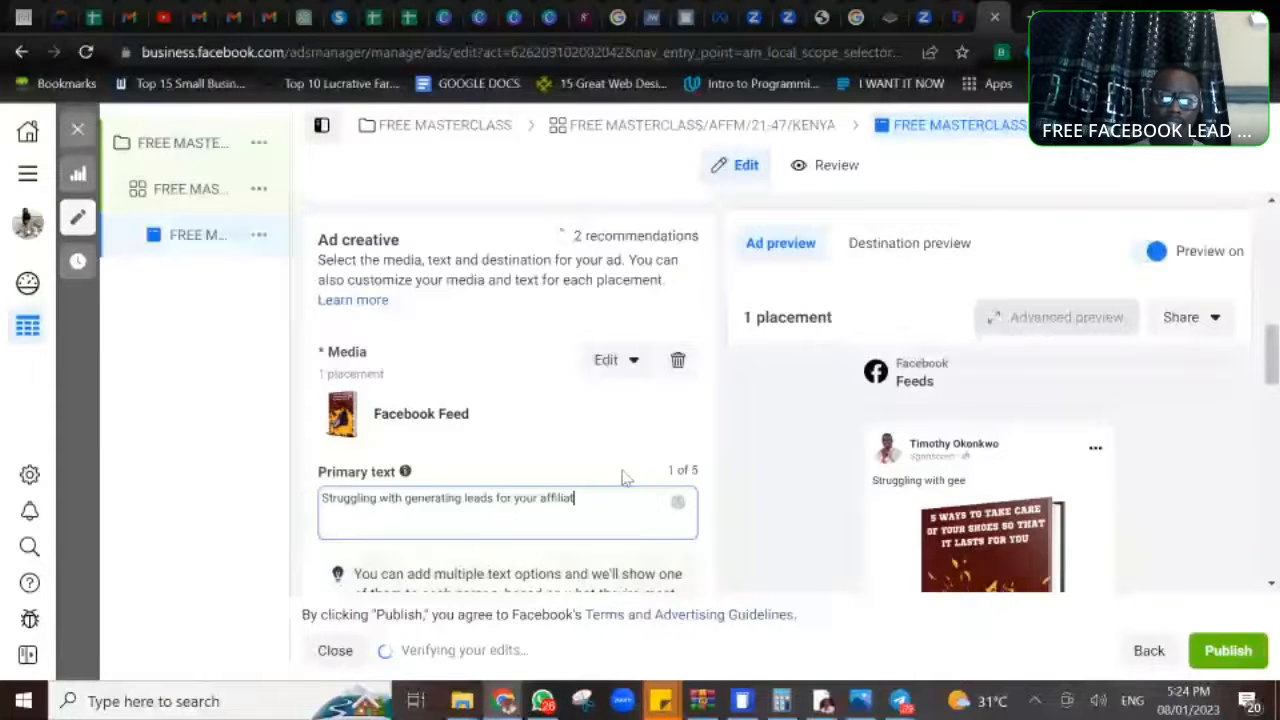
type("e marketing business")
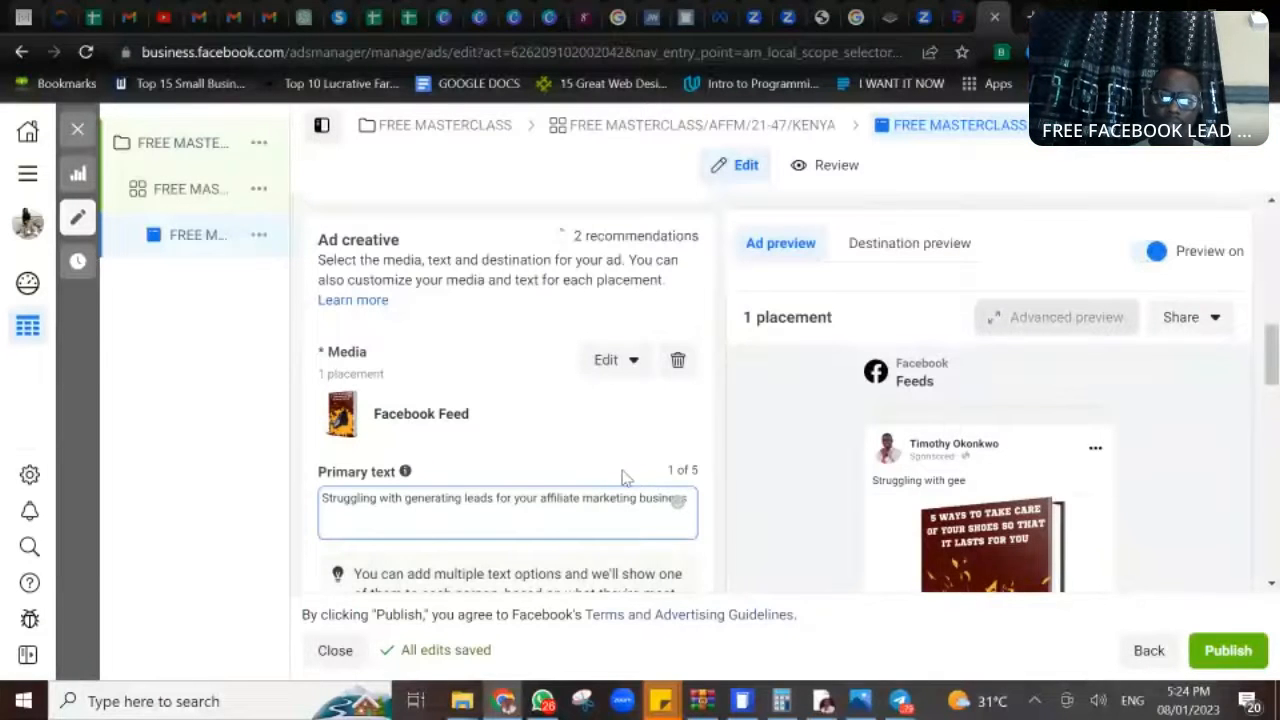
type("?")
- Add a second paragraph to the primary text: "Finding it difficult acquire interested customers or audiences for your small business?"
key("Return")
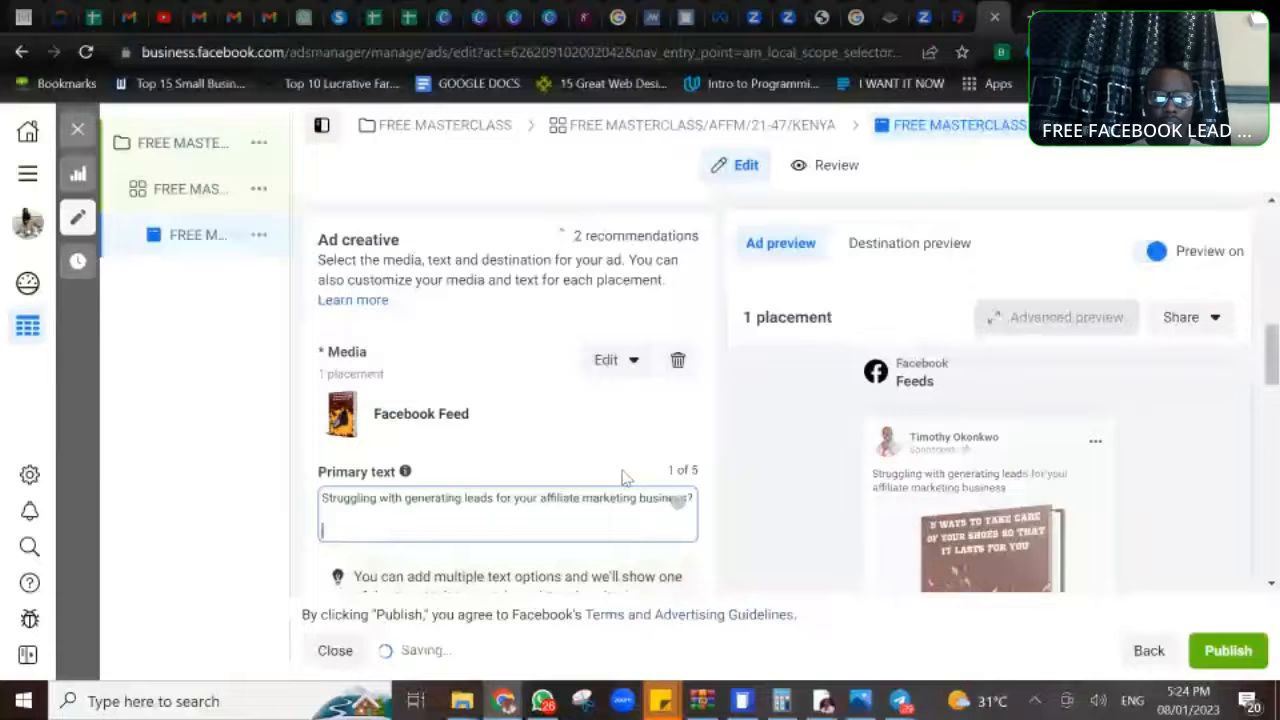
type("Finding ")
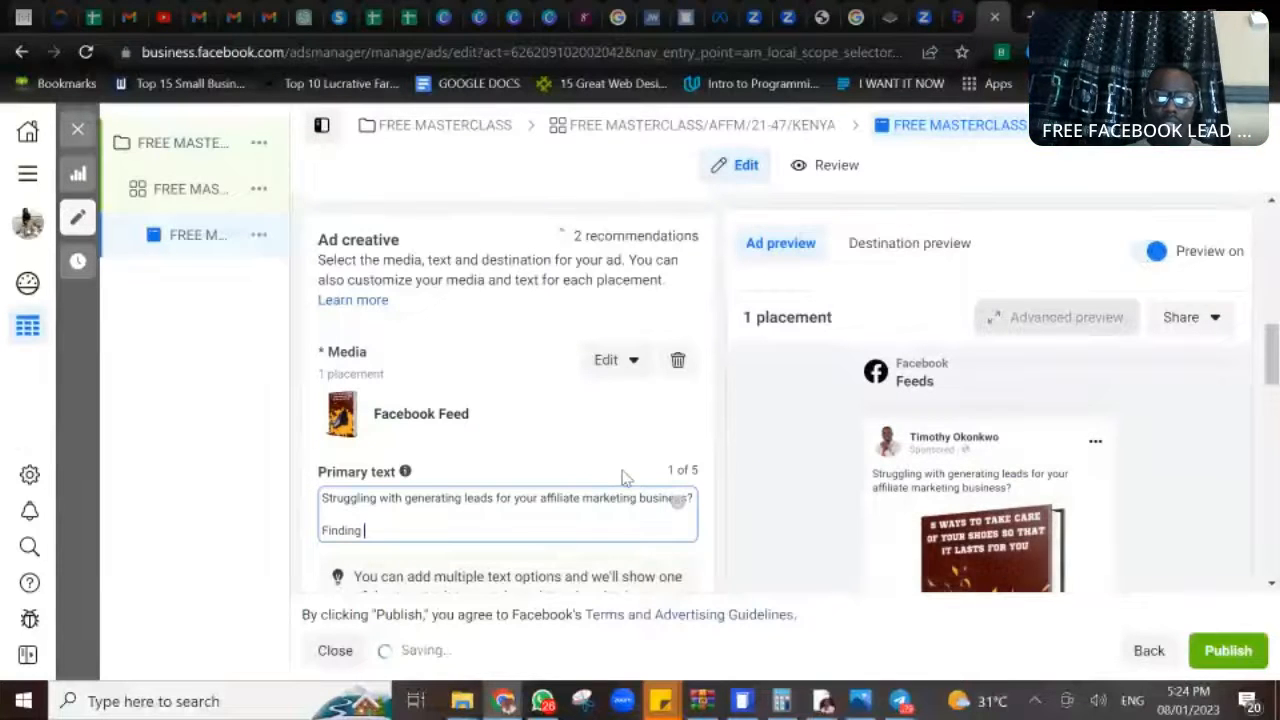
type("it difficult")
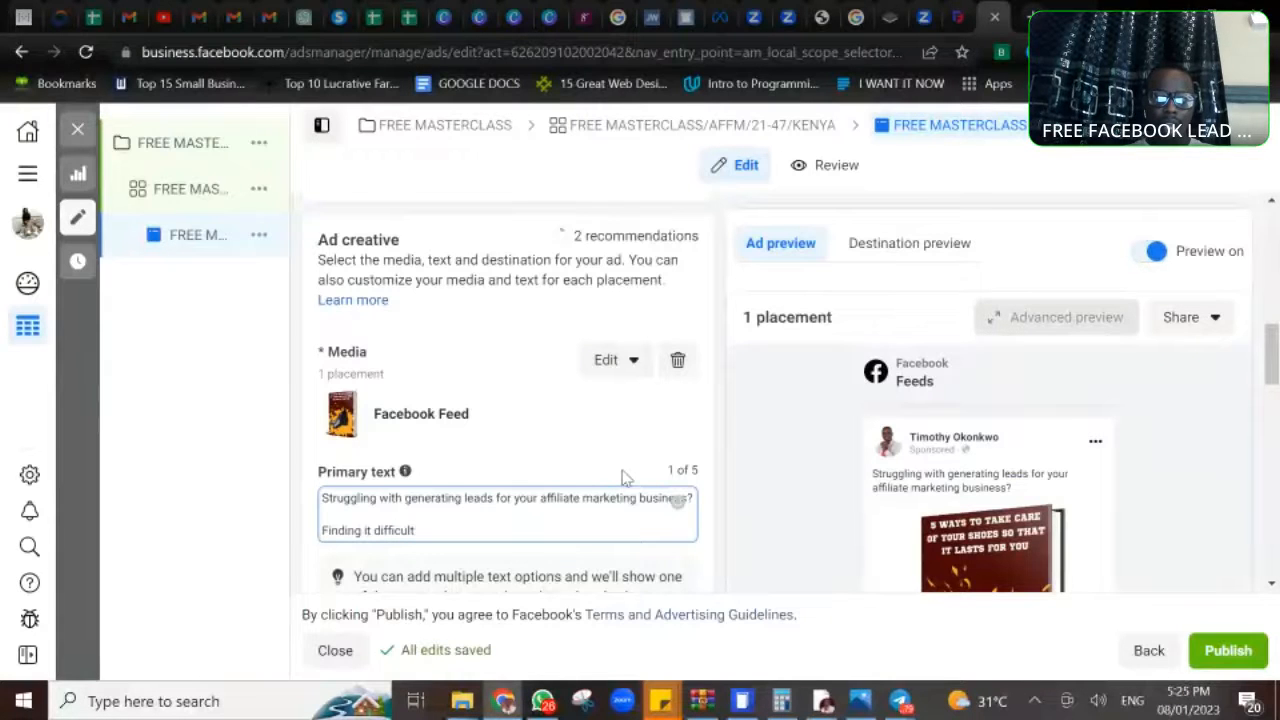
type(" acqu")
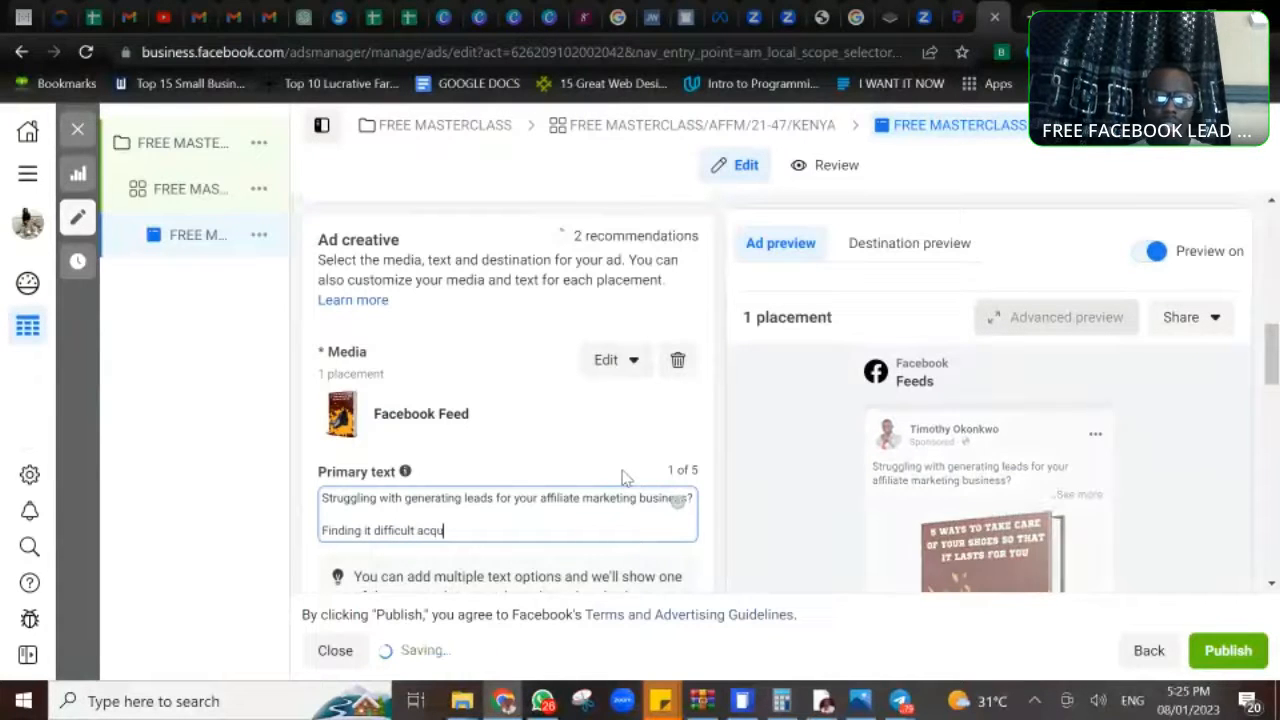
type("ire interested")
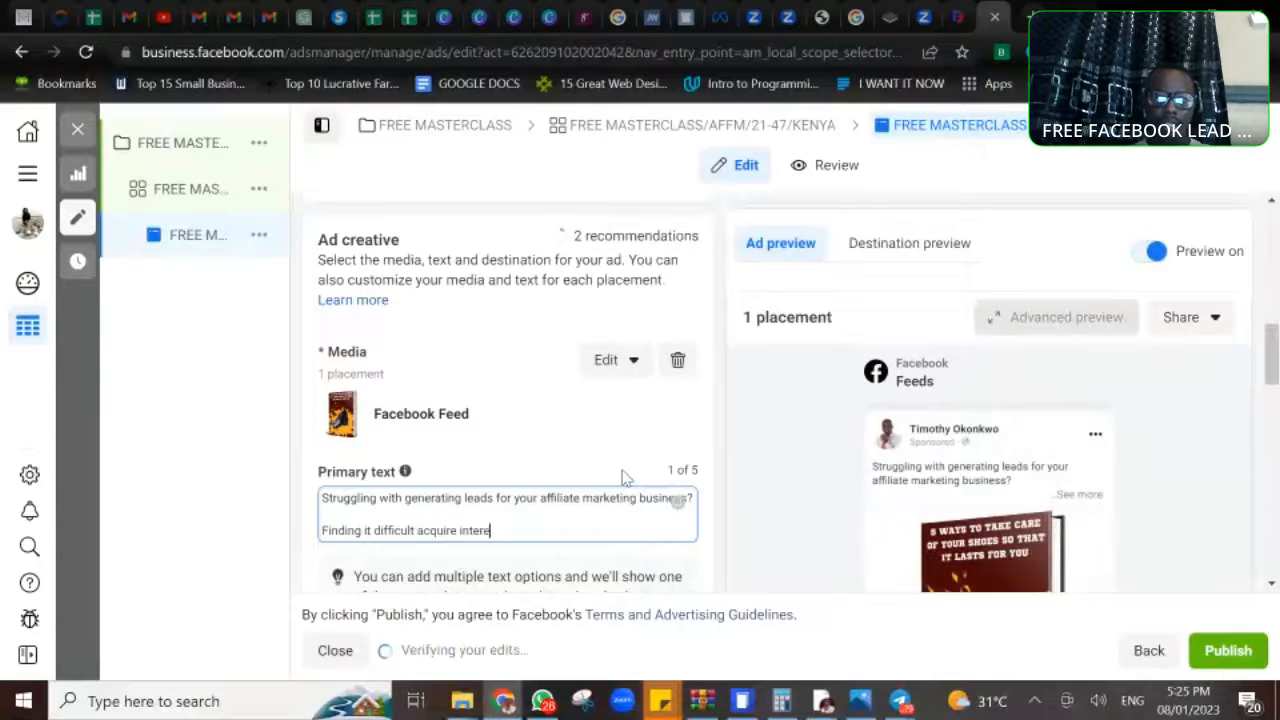
type(" customer")
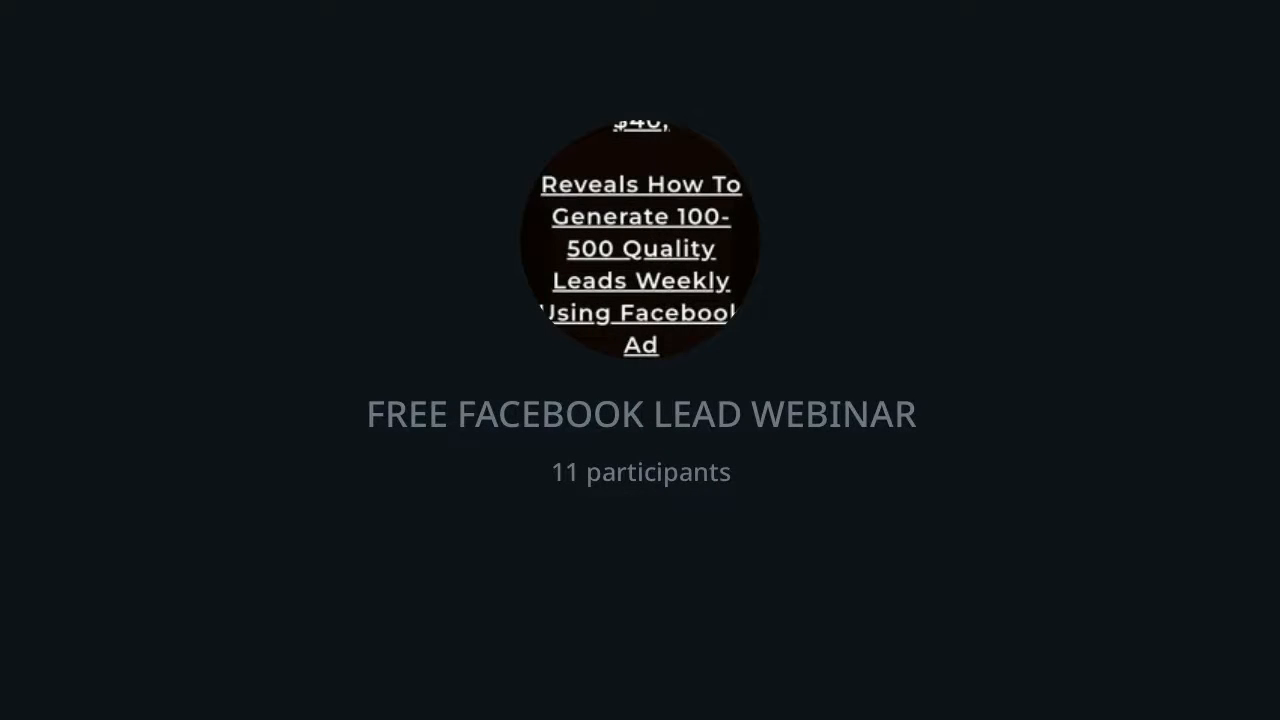
type("s or audie")
type("nces for your small business?")
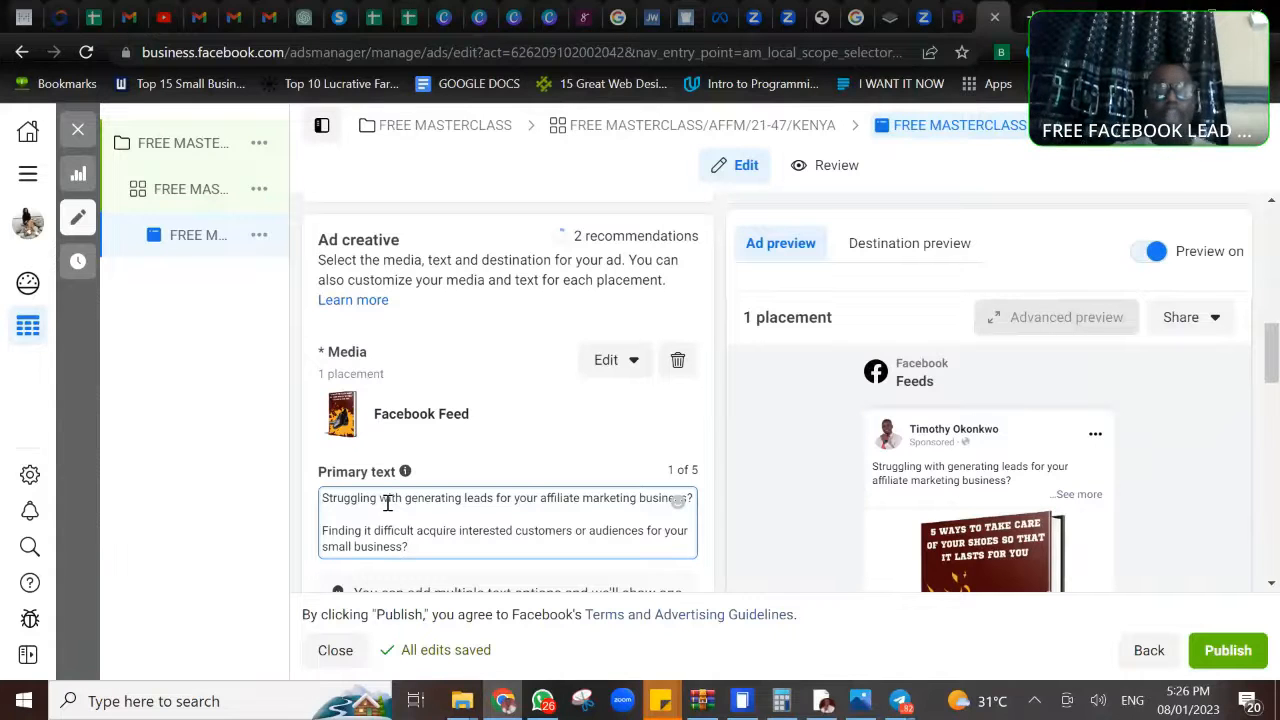
- Insert the line "Attention Affiliate marketers and small business owners!!" above the first question in the primary text
left_click(322, 499)
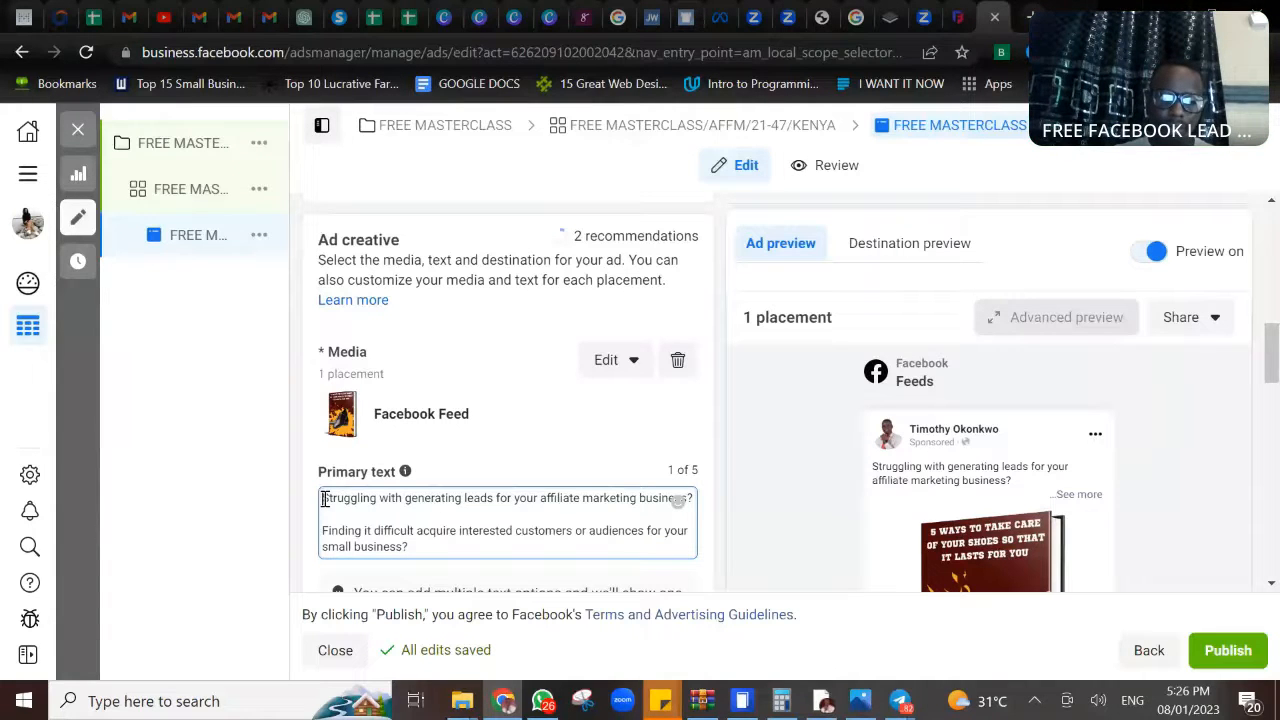
left_click(323, 498)
key("Return")
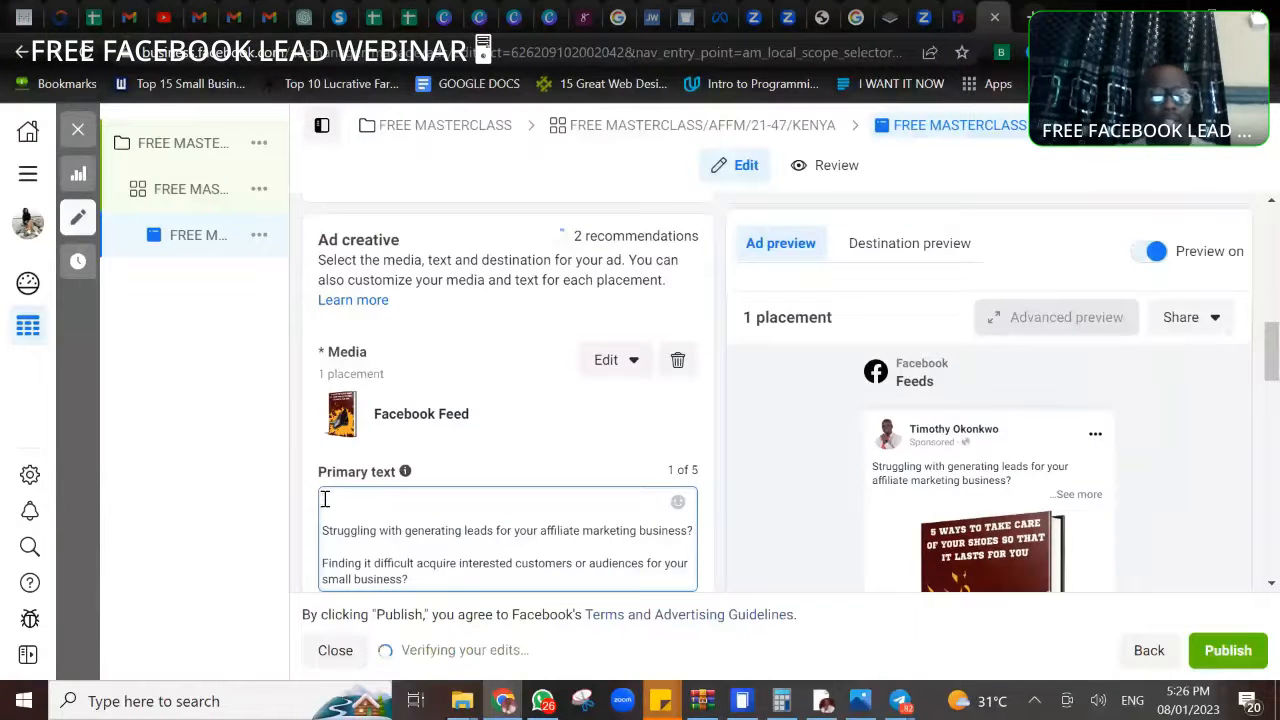
type("Atten")
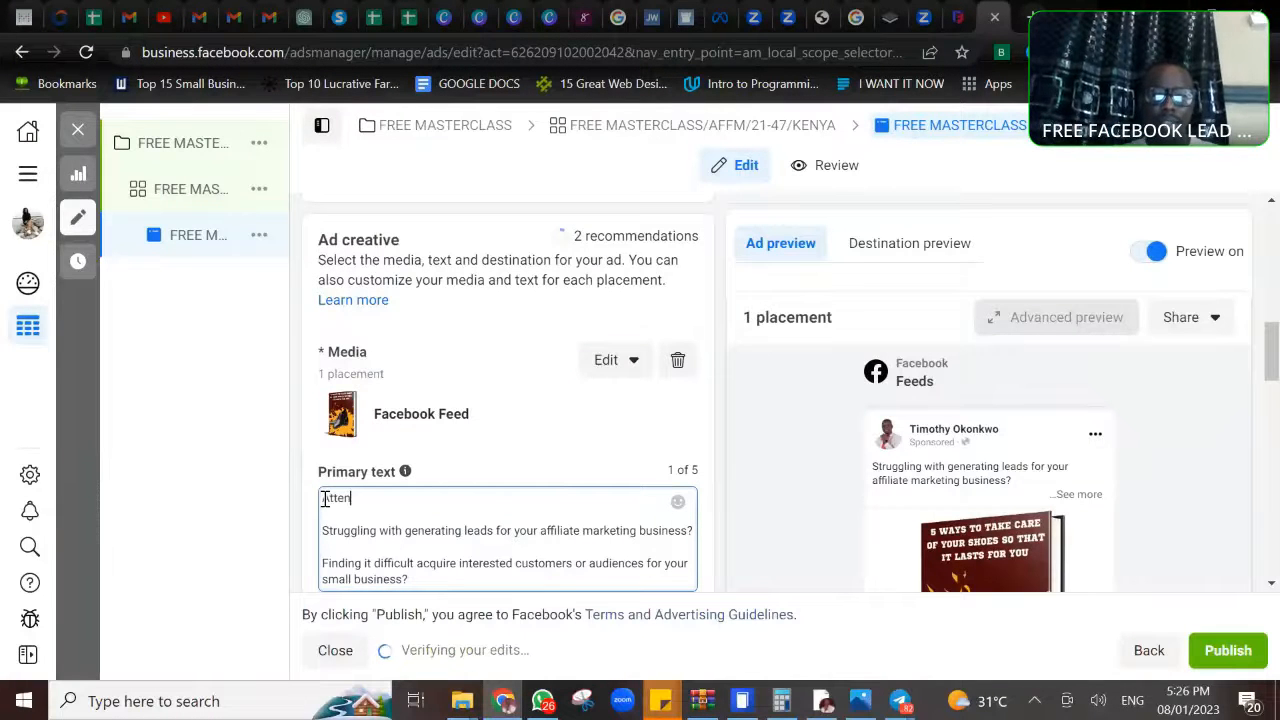
type("tion A")
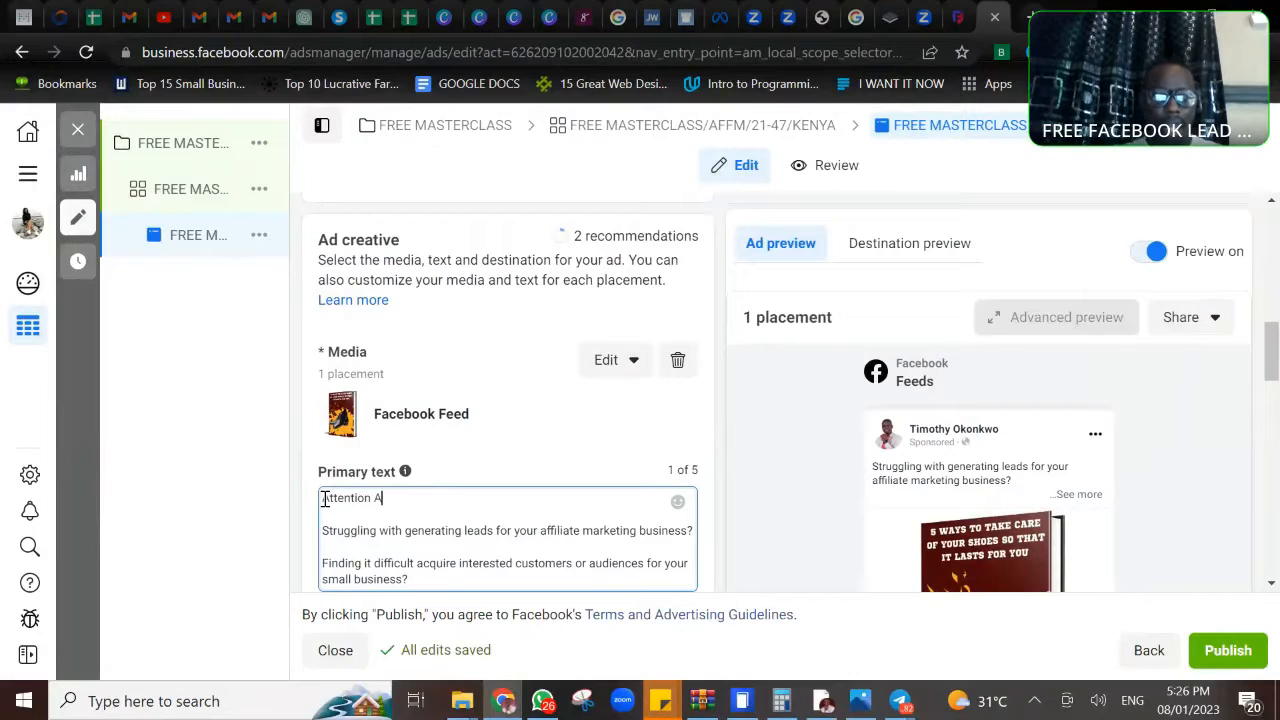
type("ffiliate ")
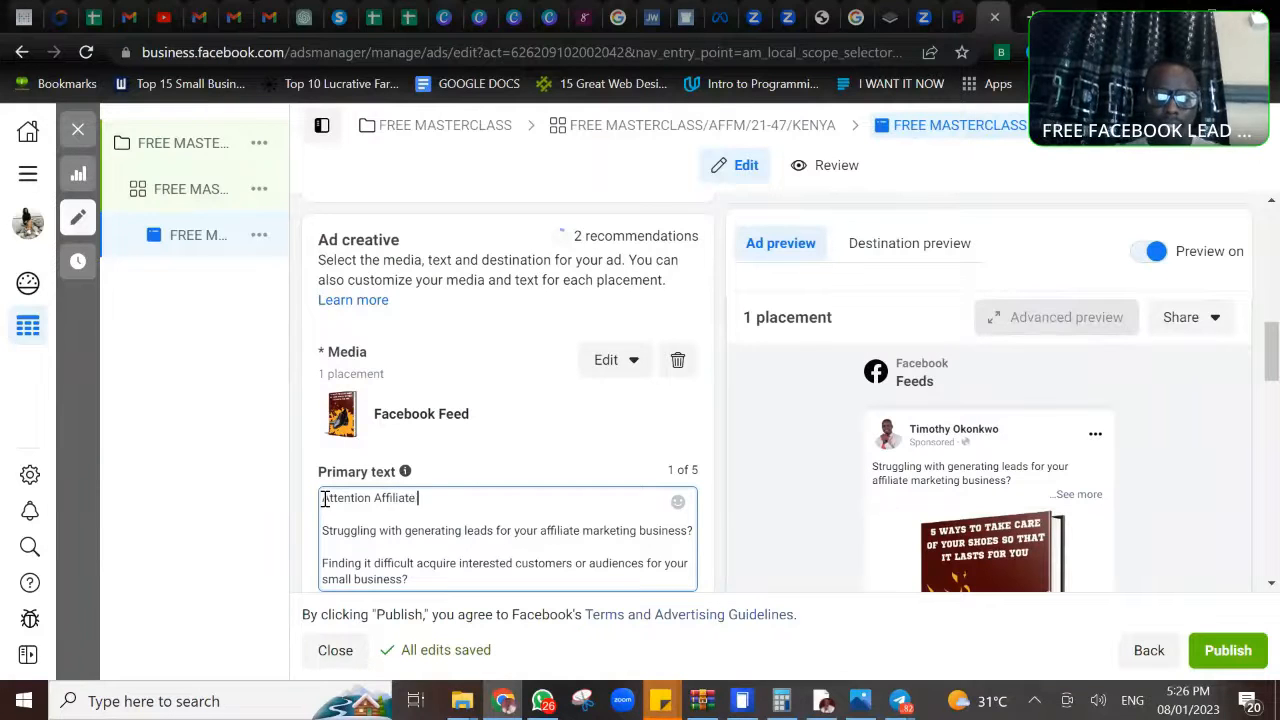
type("marketers and business")
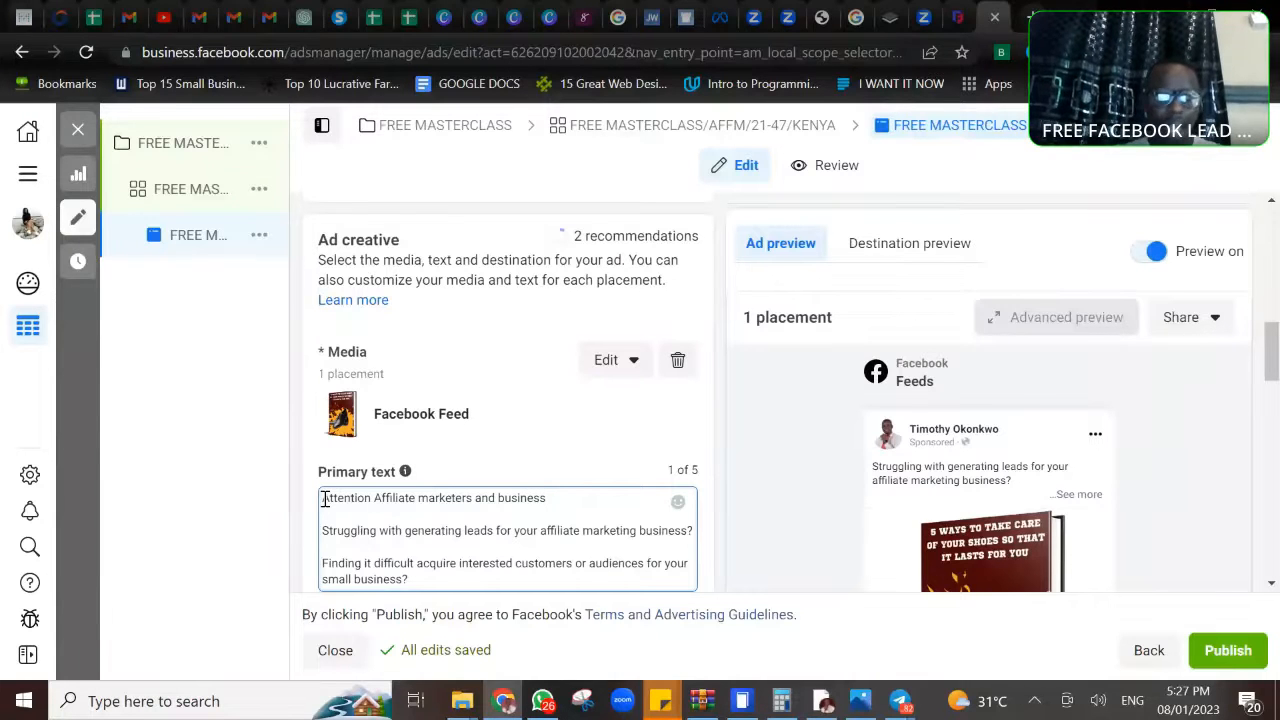
type(" o")
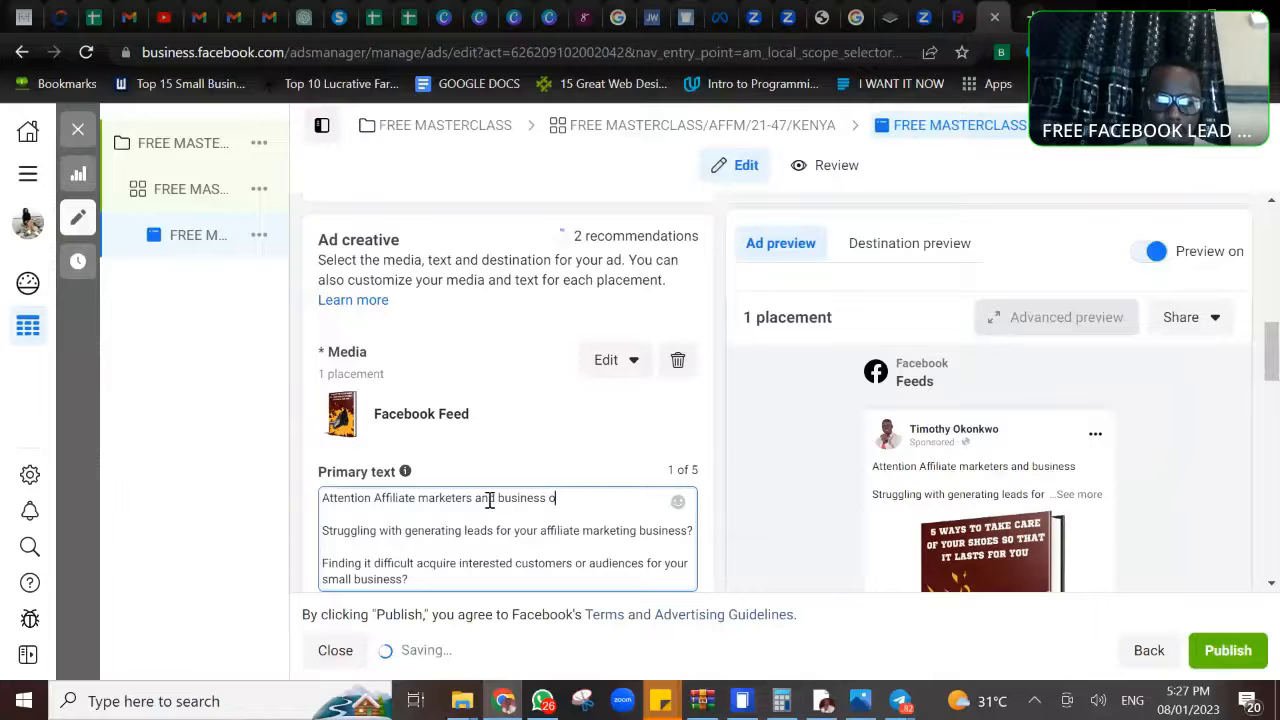
left_click(497, 500)
type("small")
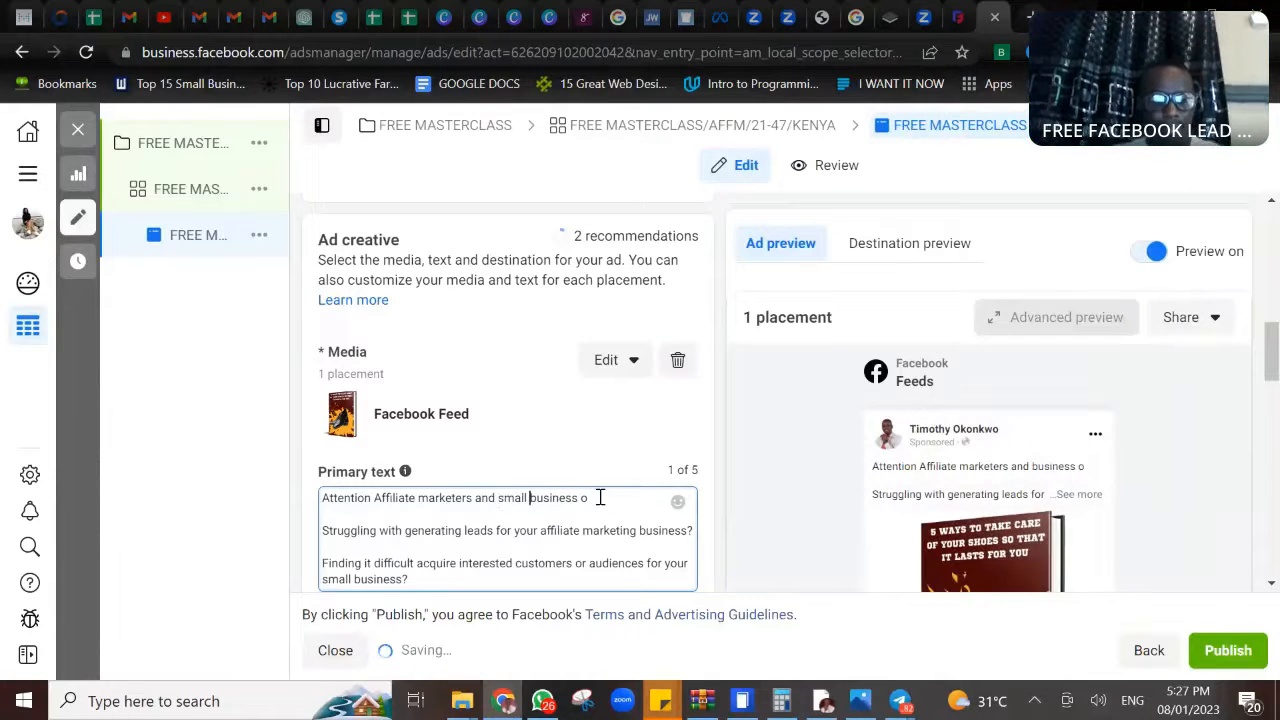
left_click(600, 497)
type("wners!!")
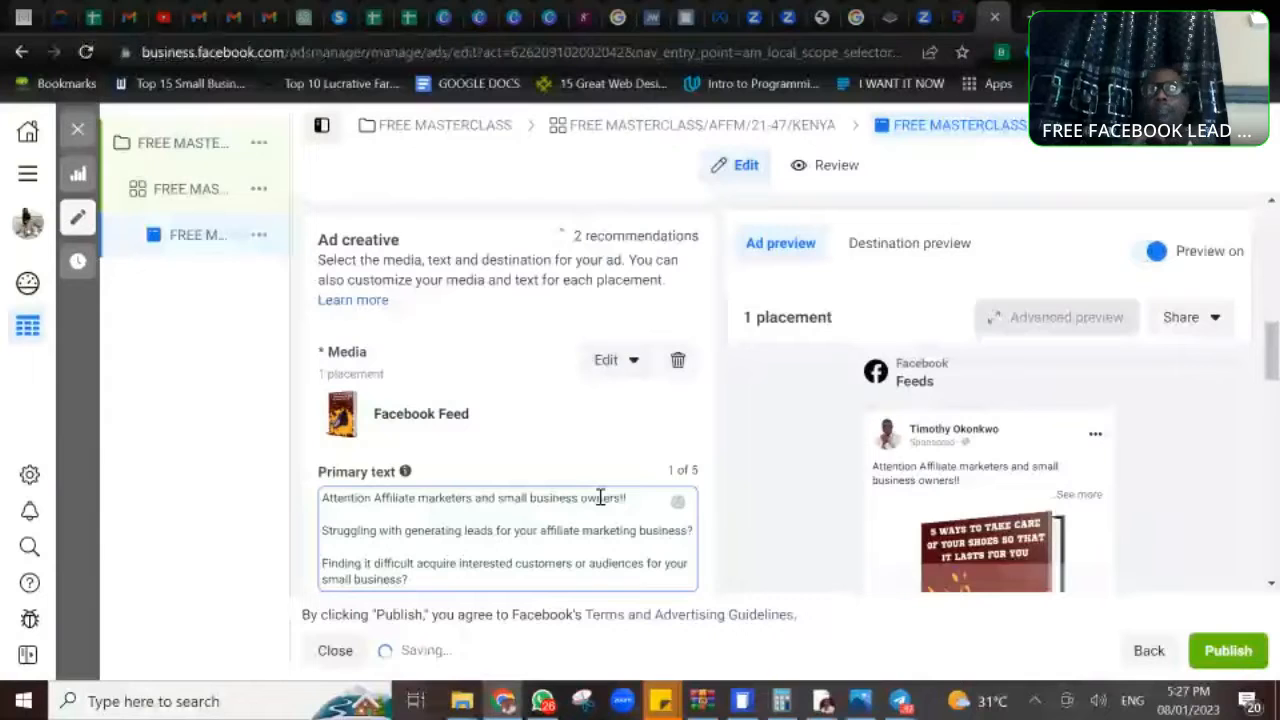
- Add an extra blank line below the attention line and reword the first question to begin "Are you struggling"
key("Return")
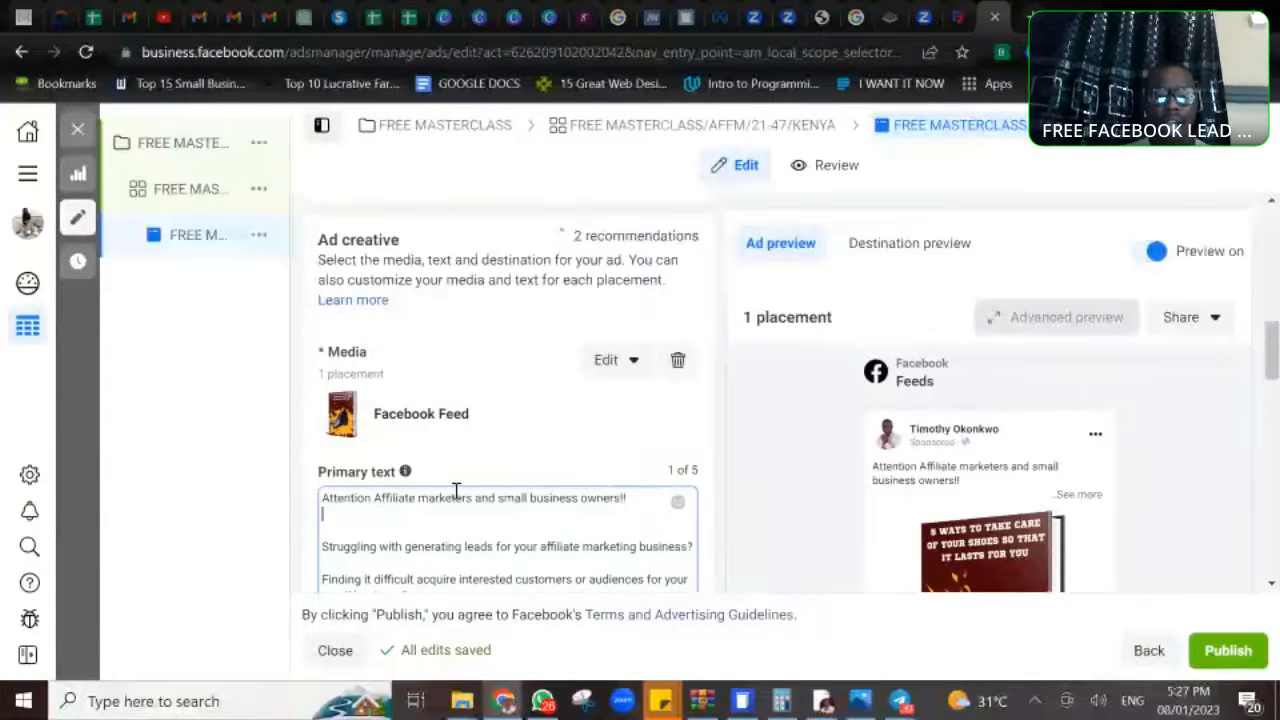
left_click(324, 547)
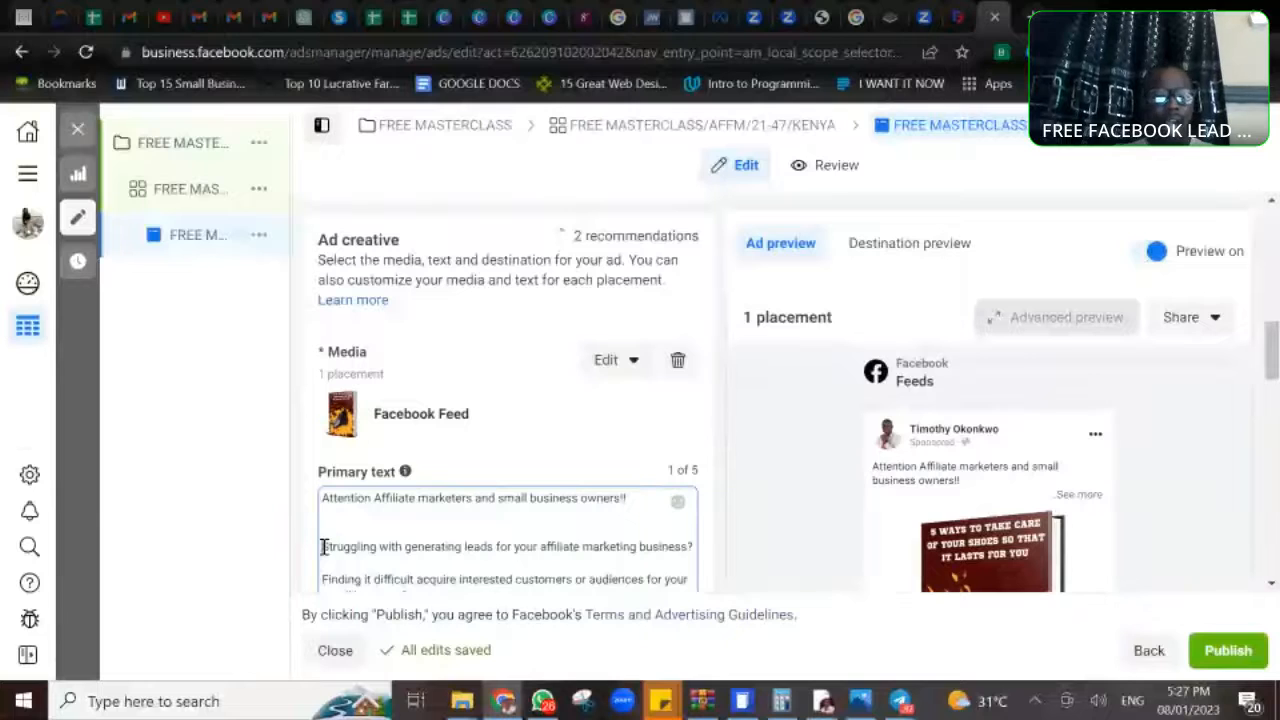
type("Are ")
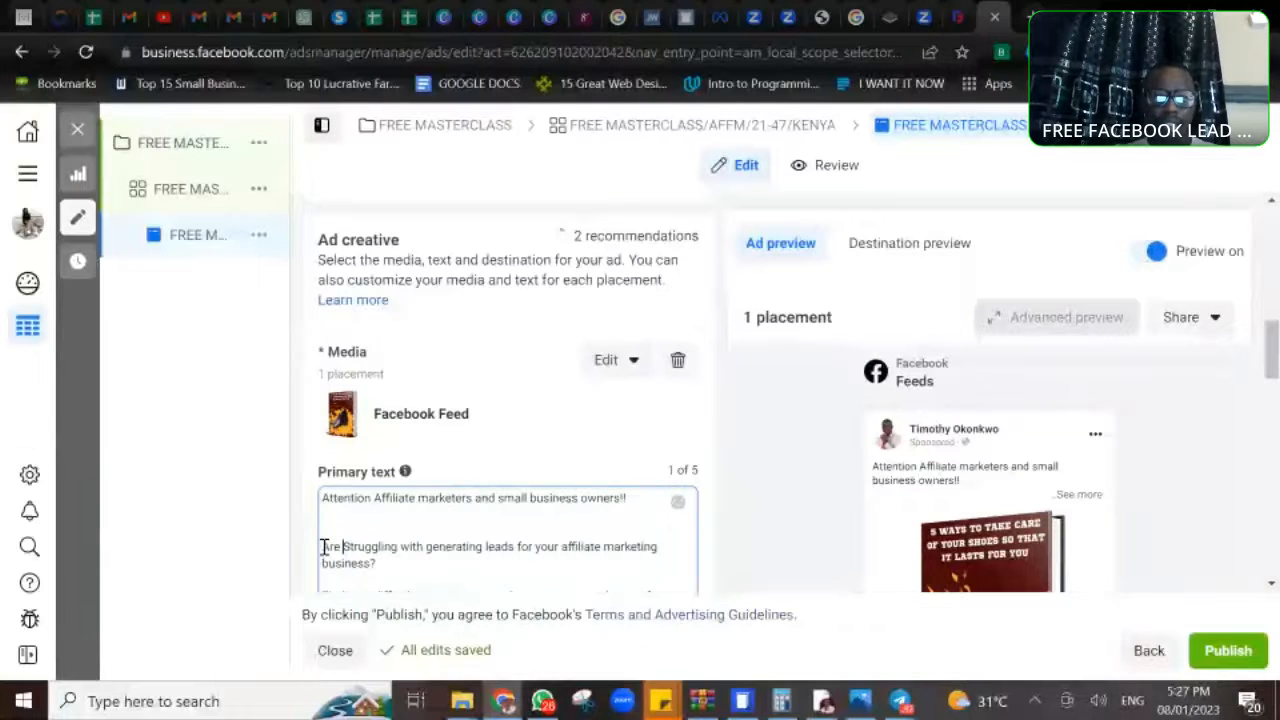
type("you")
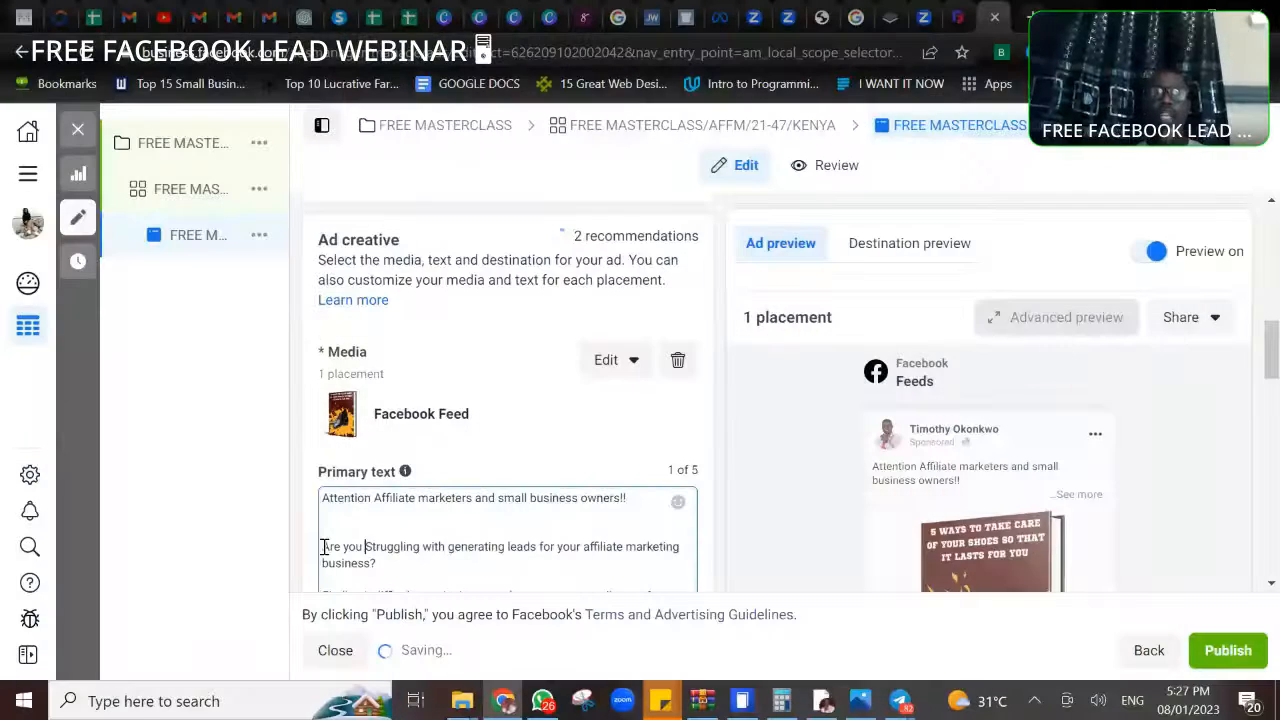
key("Delete")
type("s")
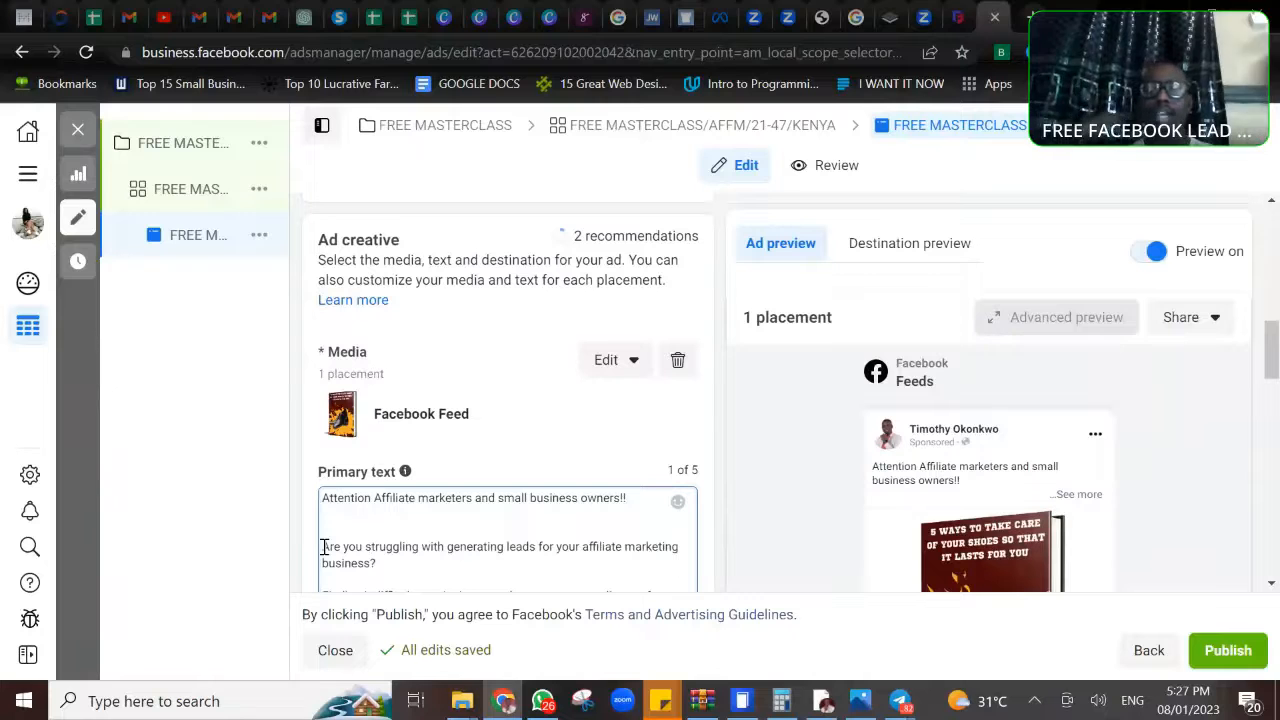
- Correct the second question in the primary text by inserting "to" before "acquire"
scroll(324, 547, "down", 1)
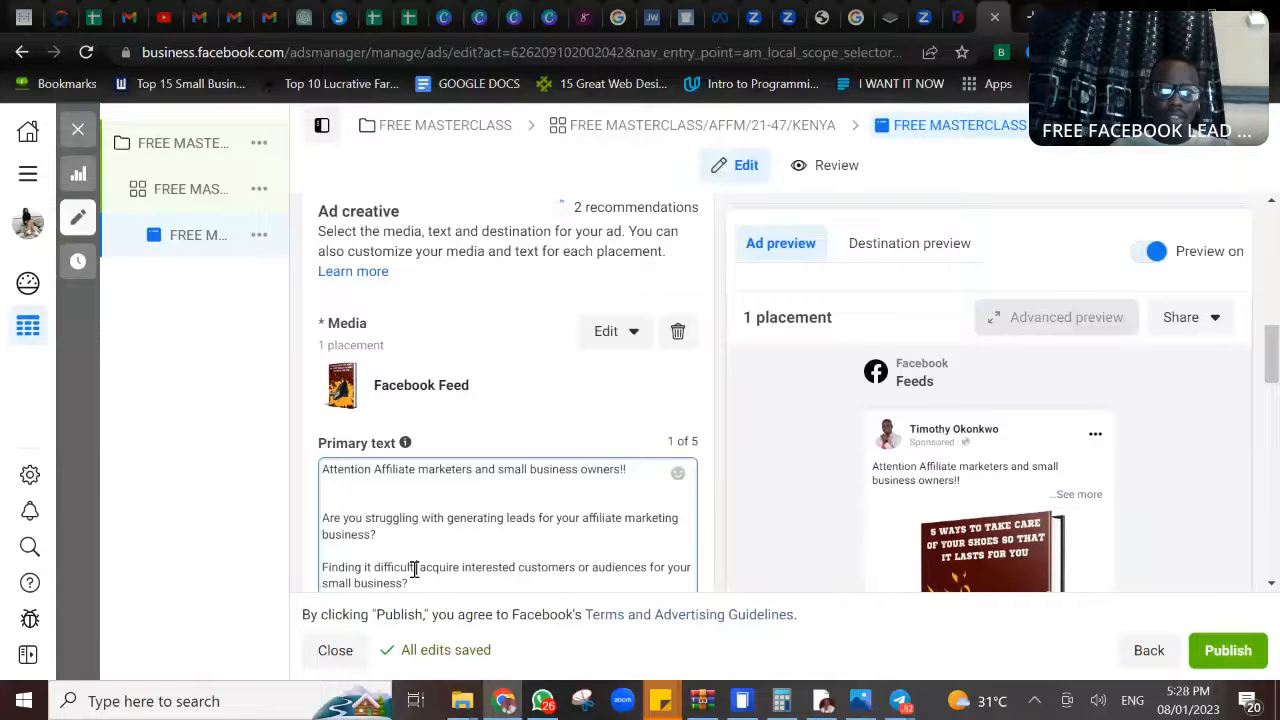
type("to")
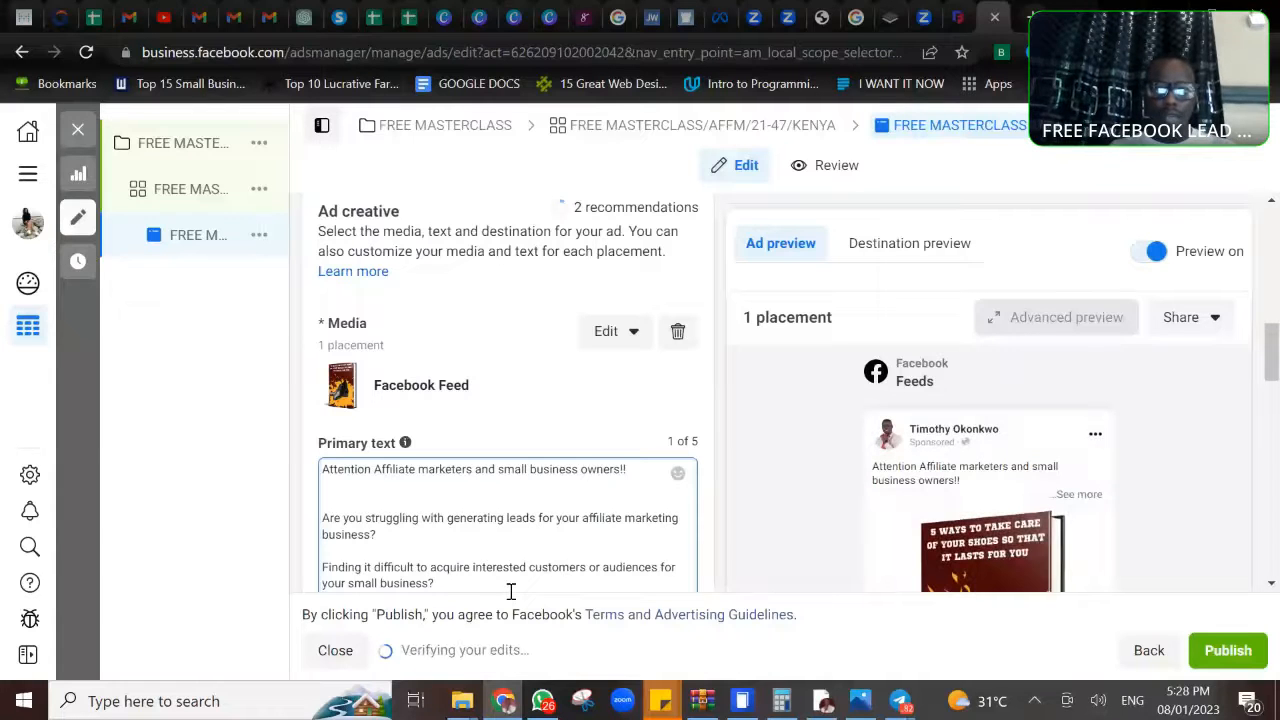
scroll(510, 591, "down", 2)
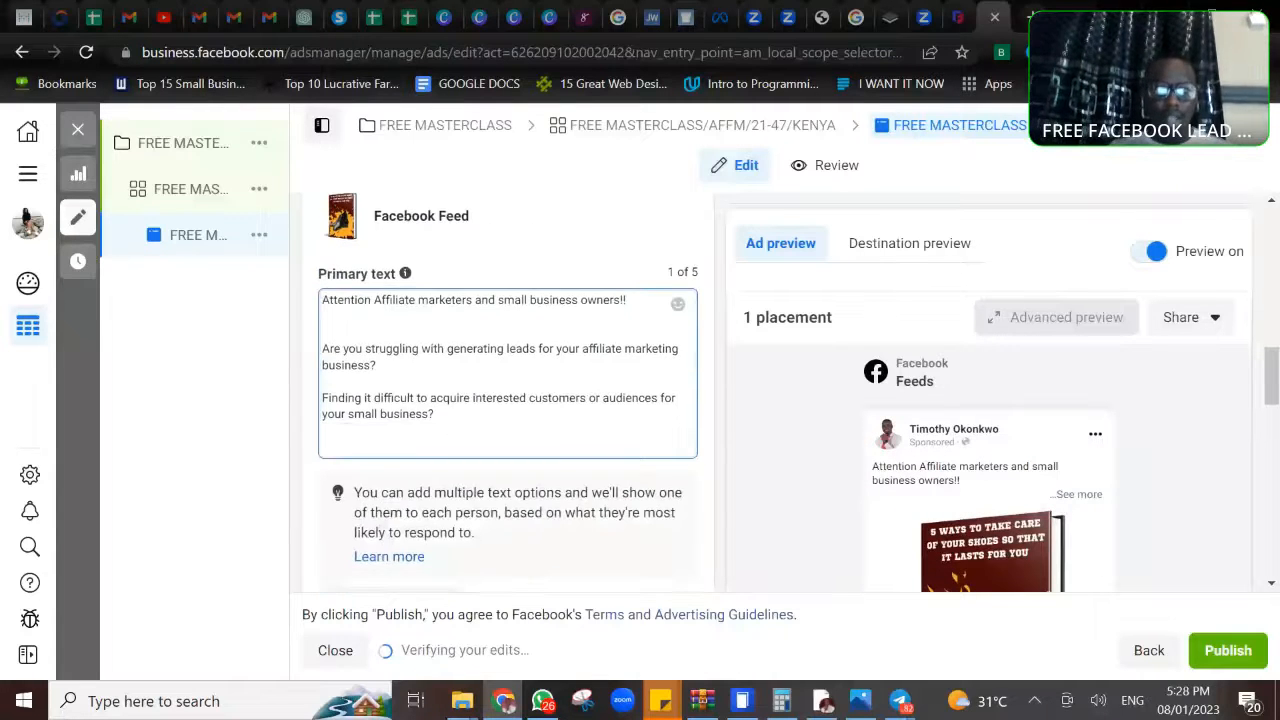
- Below the second question in the primary text, begin a paragraph: "worry no more, because i have organized a free 2 days webinar to show"
left_click(351, 438)
type("worr")
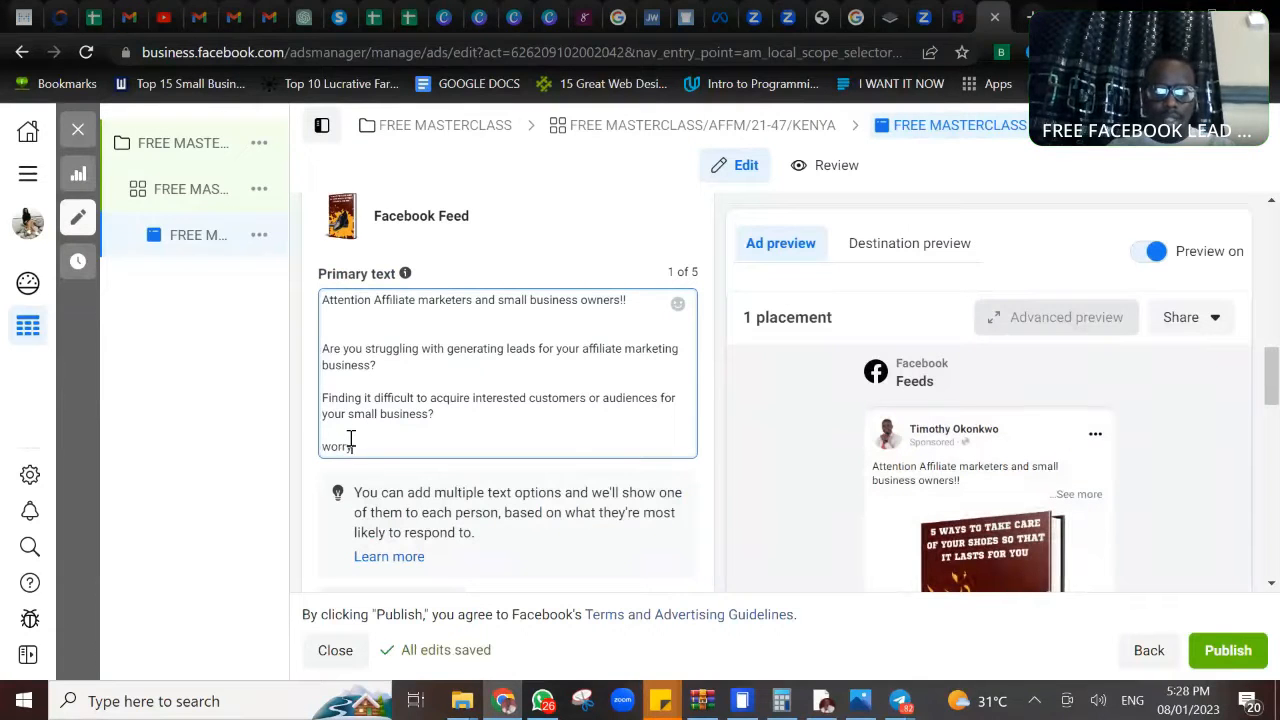
type("y no more")
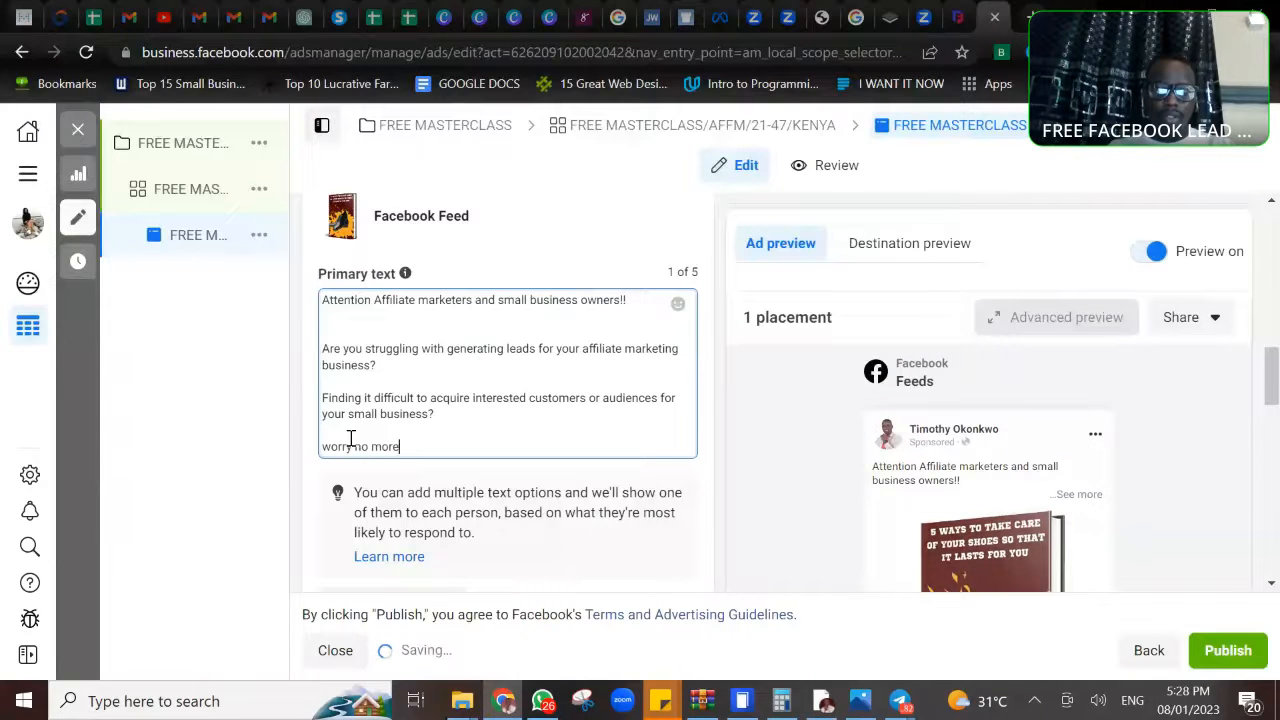
type(", because i ahev=")
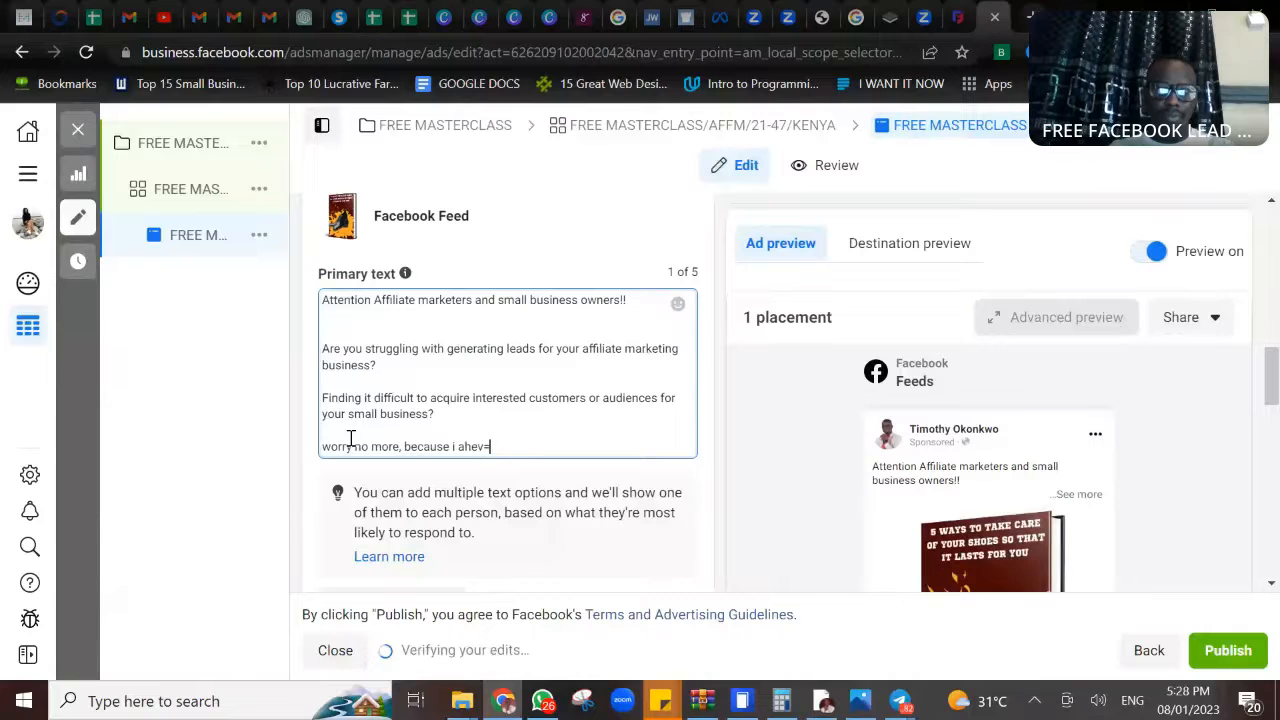
key("BackSpace")
key("BackSpace")
key("BackSpace")
key("BackSpace")
key("BackSpace")
type("hav")
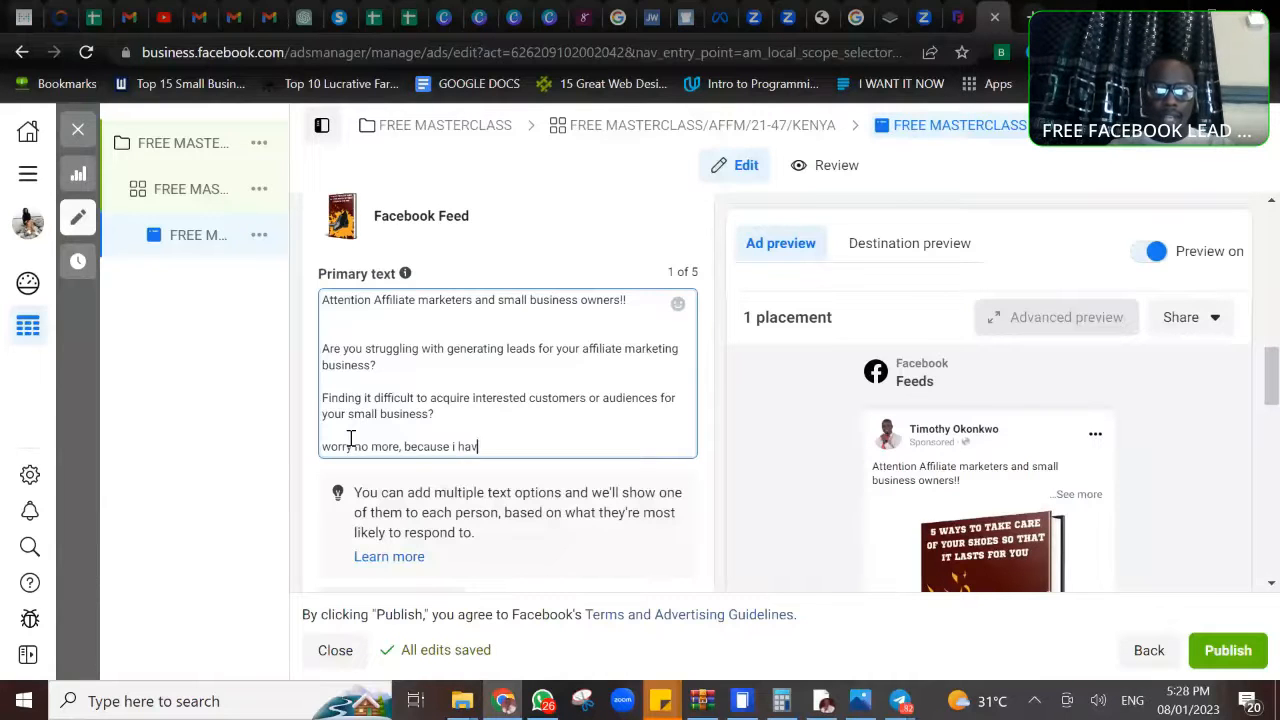
type("e organize")
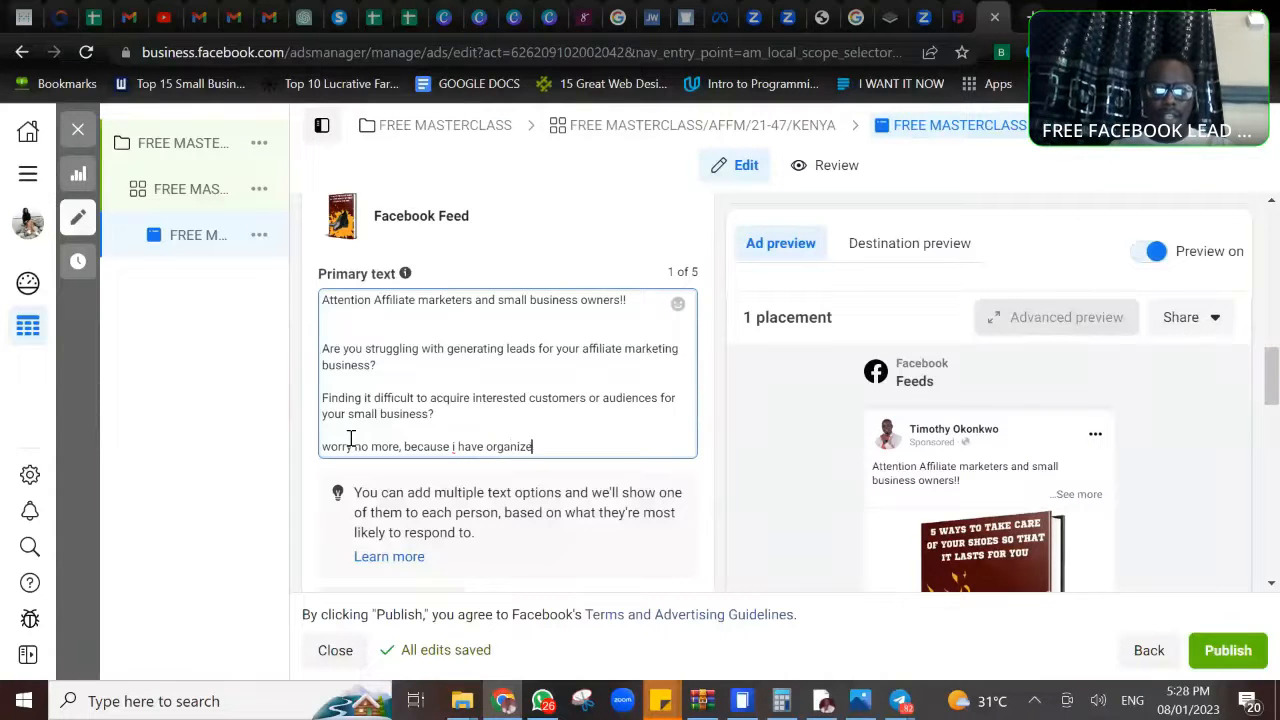
type("d a free ")
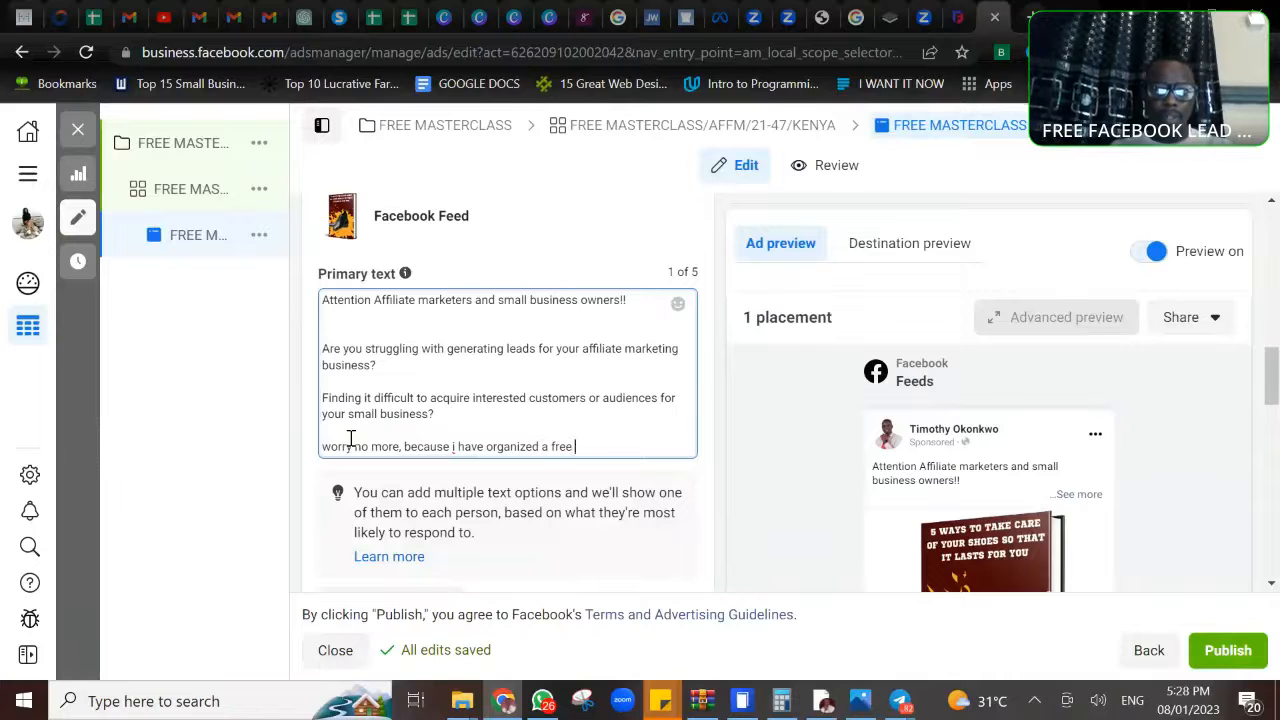
type("2 days webinar to sh")
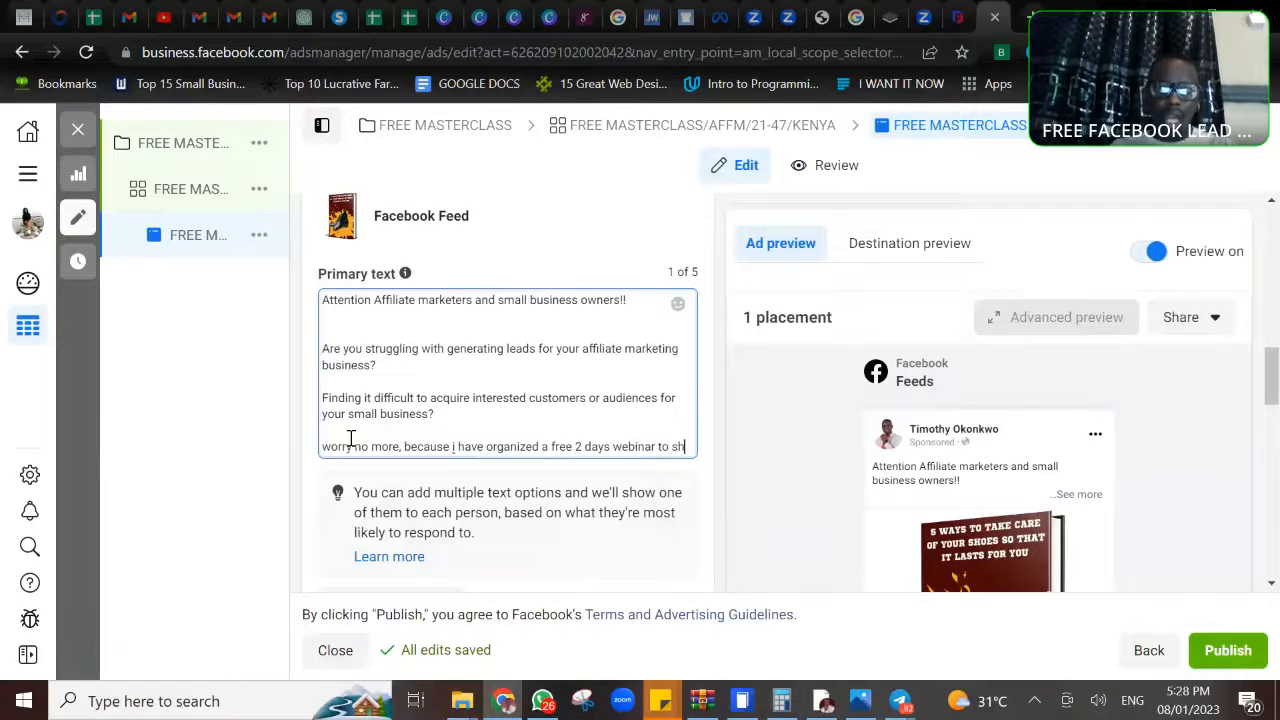
type("ow you ho")
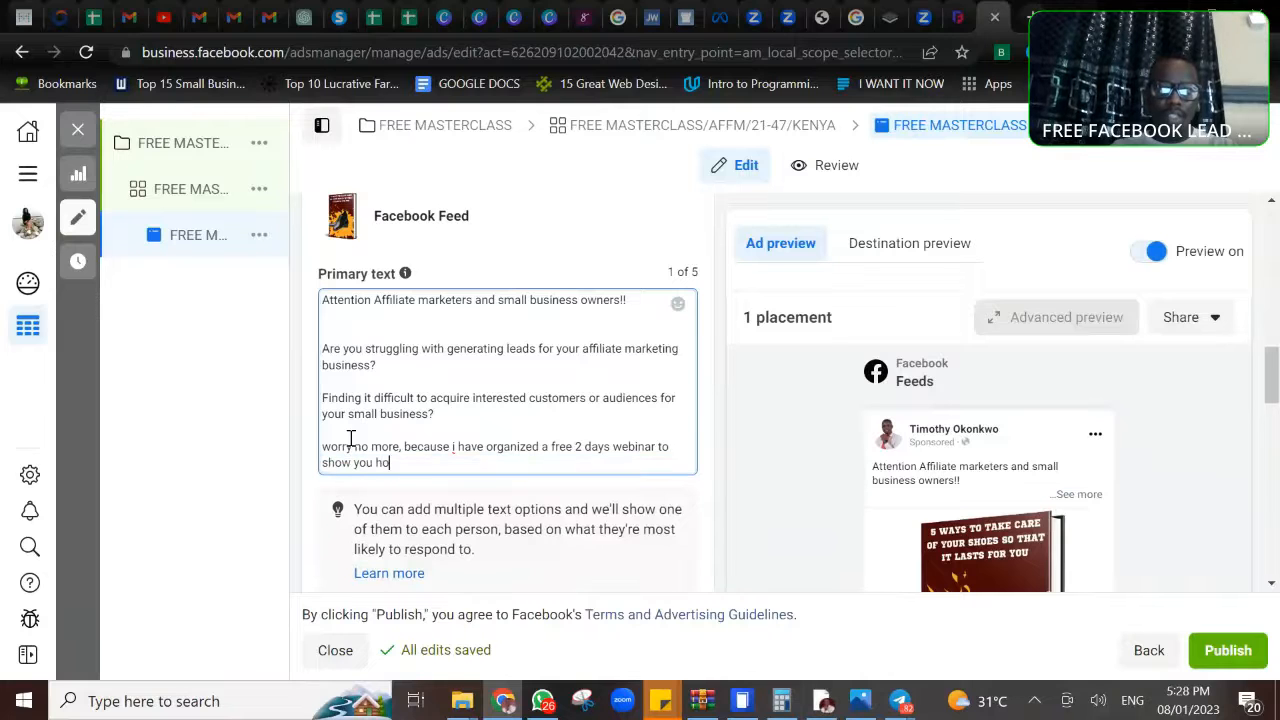
type("w i generate")
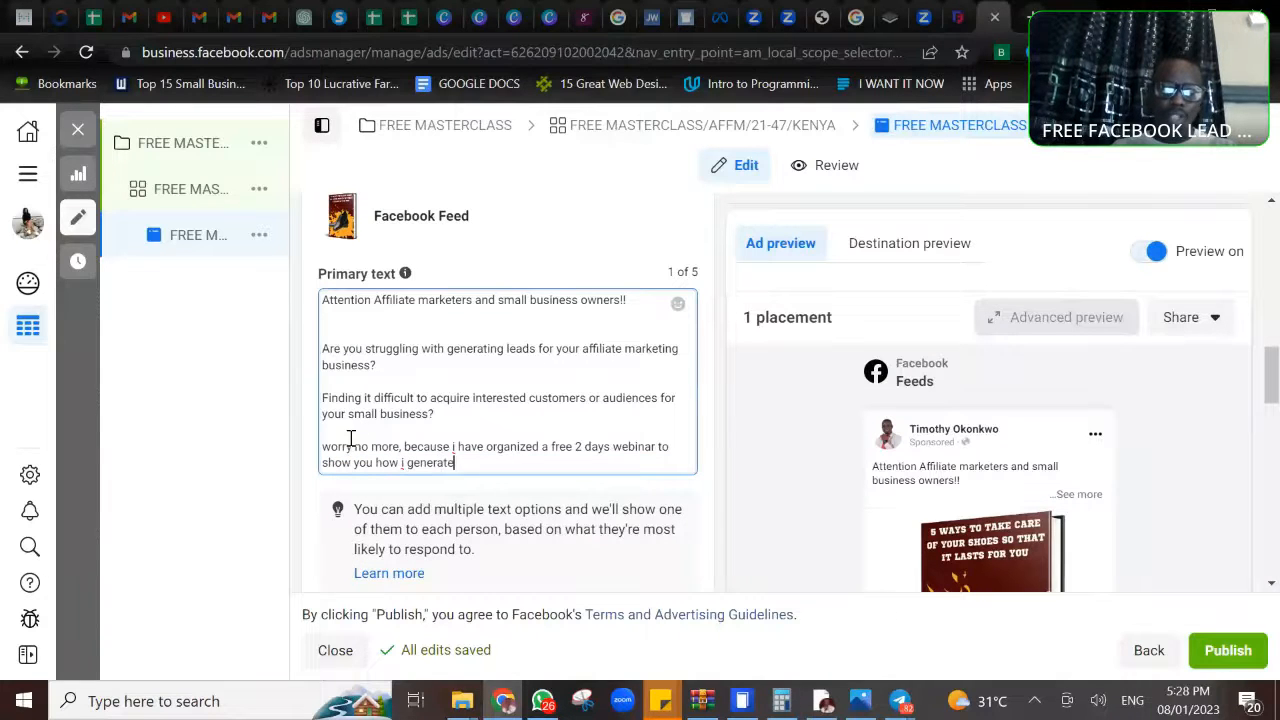
type(" 100")
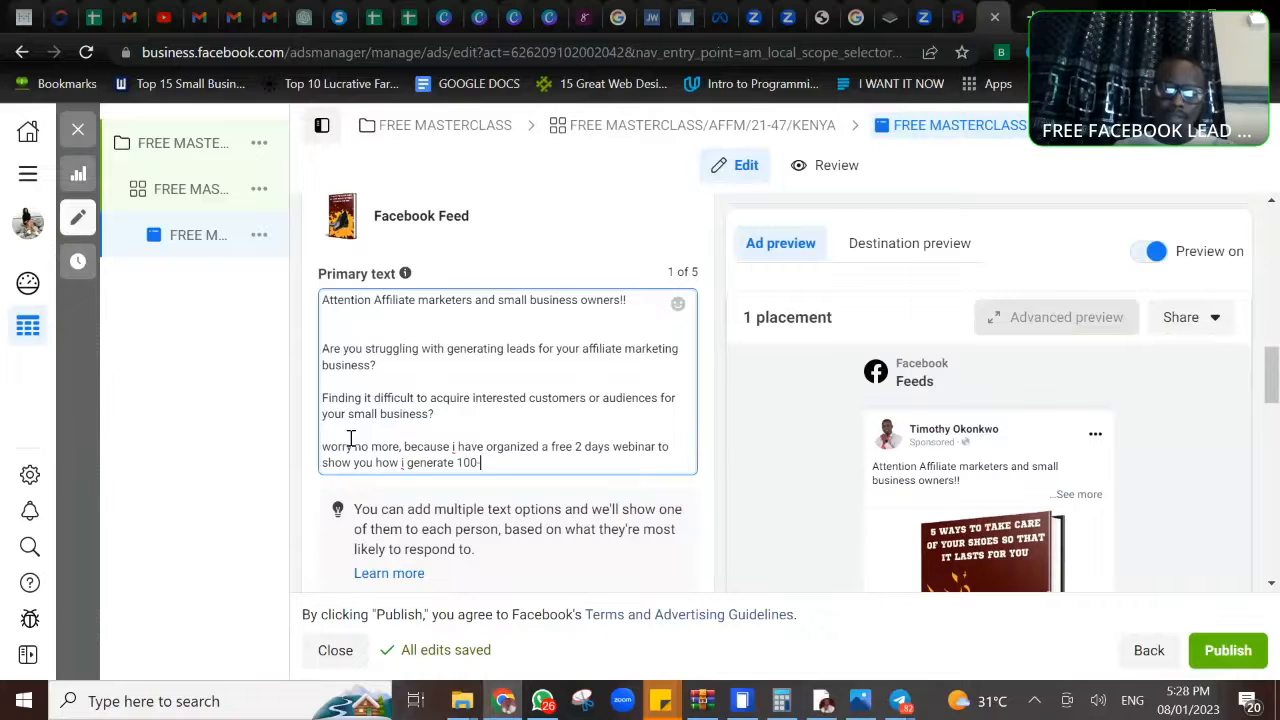
type("-50")
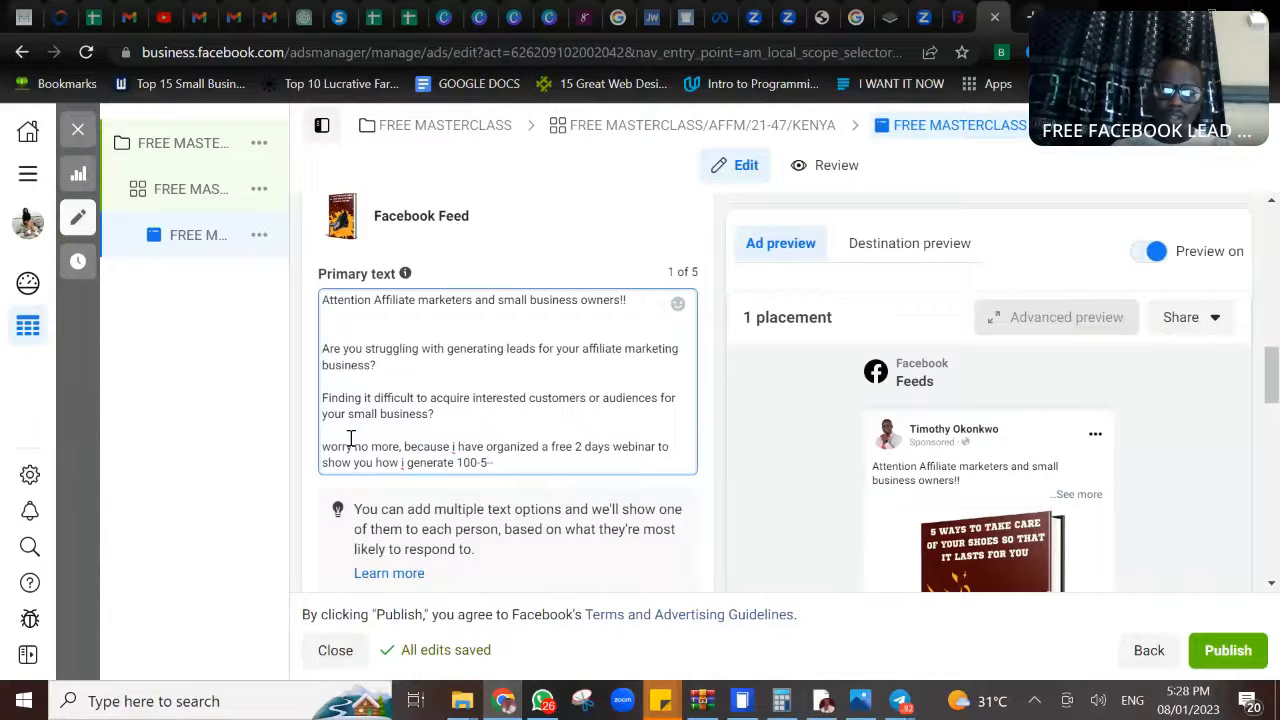
- Complete the webinar sentence in the primary text with "you how i generate 100-500 leads every week using facebook ads."
type("00 leads ")
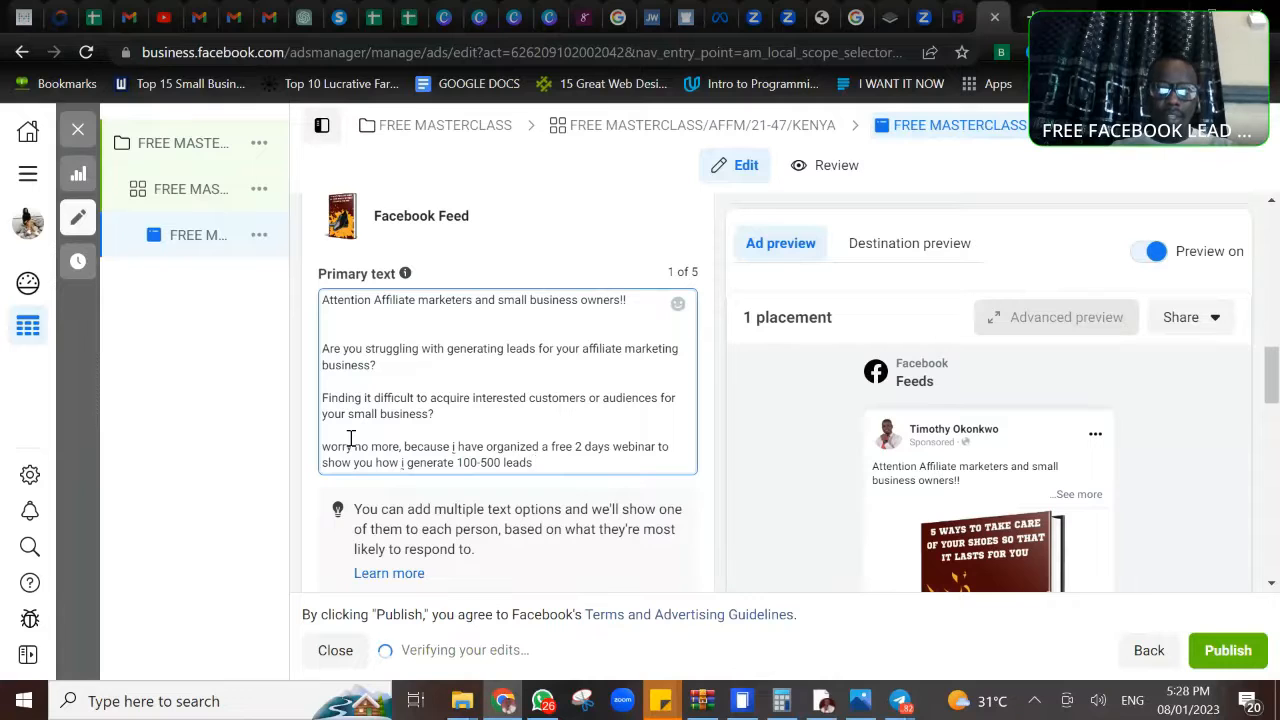
type("every")
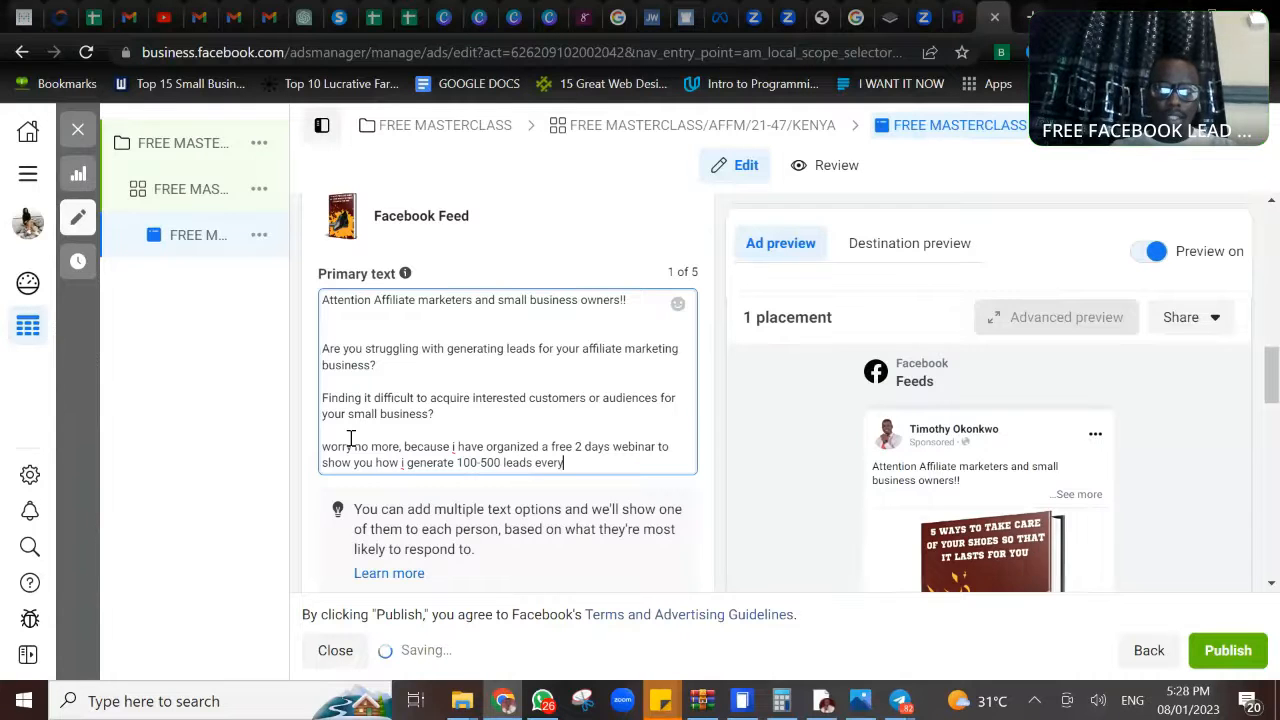
type(" week us")
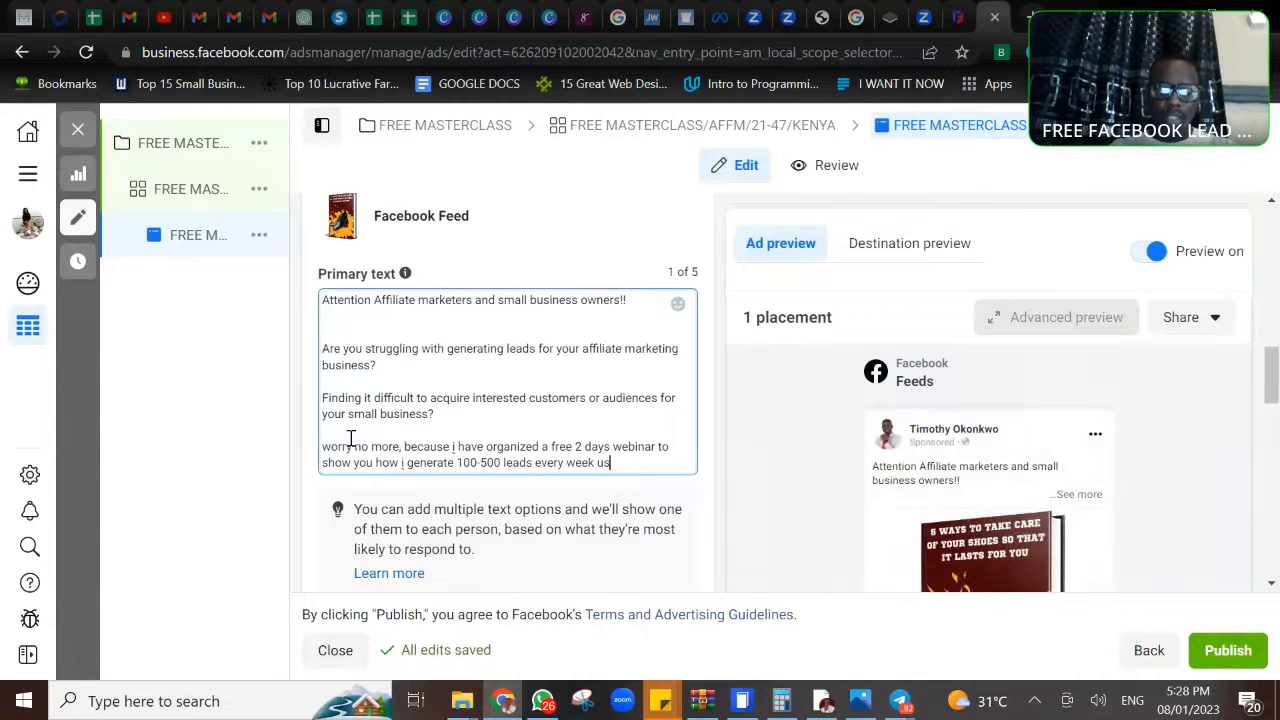
type("ing facebook ads")
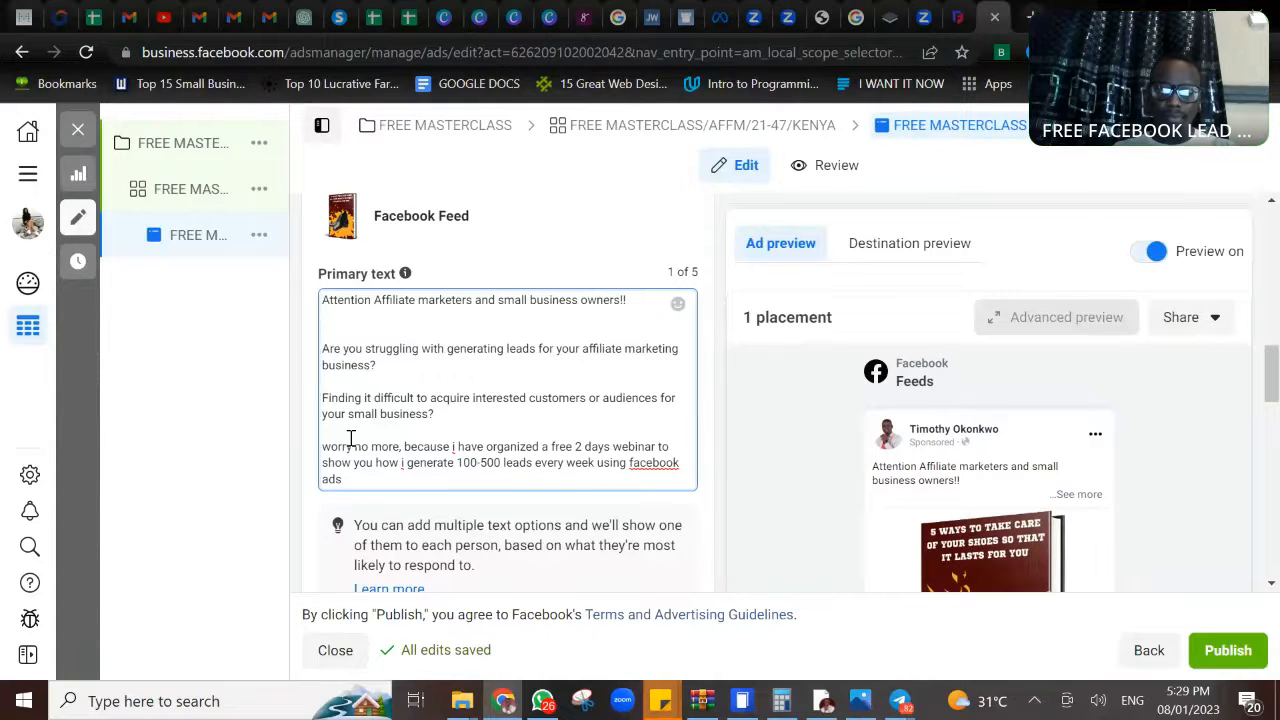
type(".")
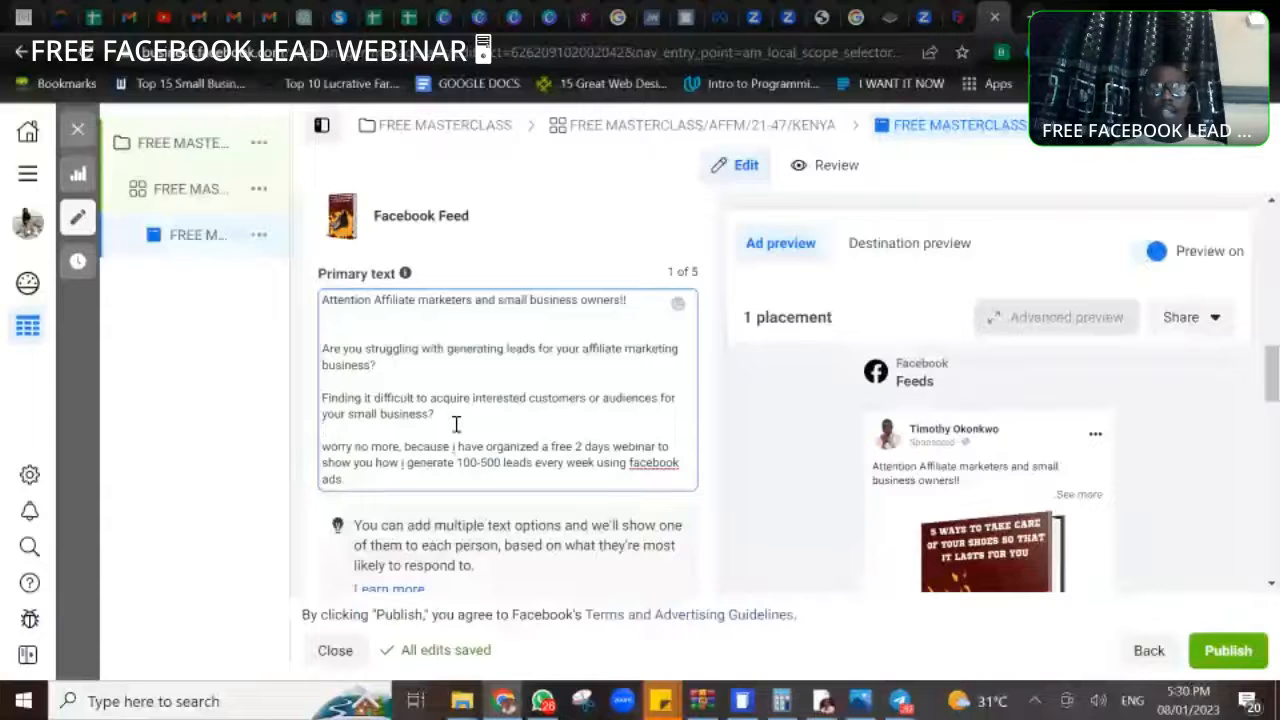
- Insert two extra blank lines between the second question and the "worry no more" paragraph
left_click(455, 424)
key("Return")
key("Return")
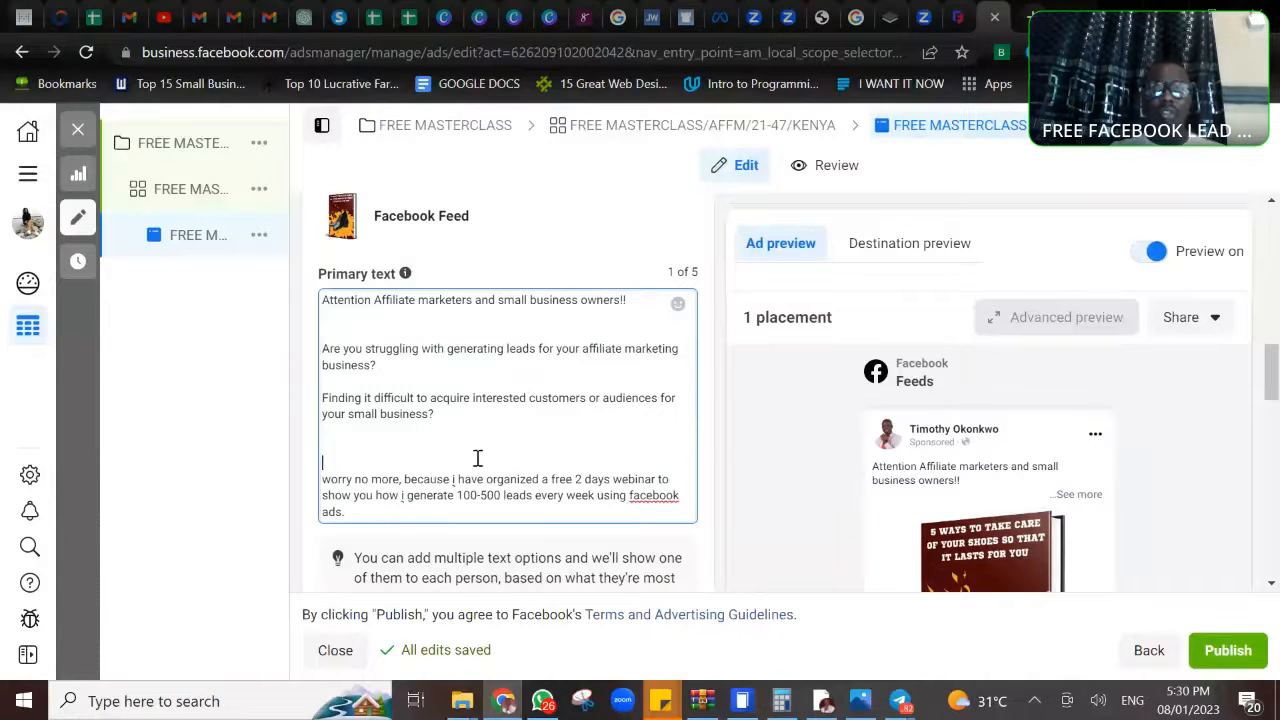
- Leave two blank lines below the webinar paragraph and add the call to action "click the button below to join webinar Now."
left_click(379, 512)
key("Return")
key("Return")
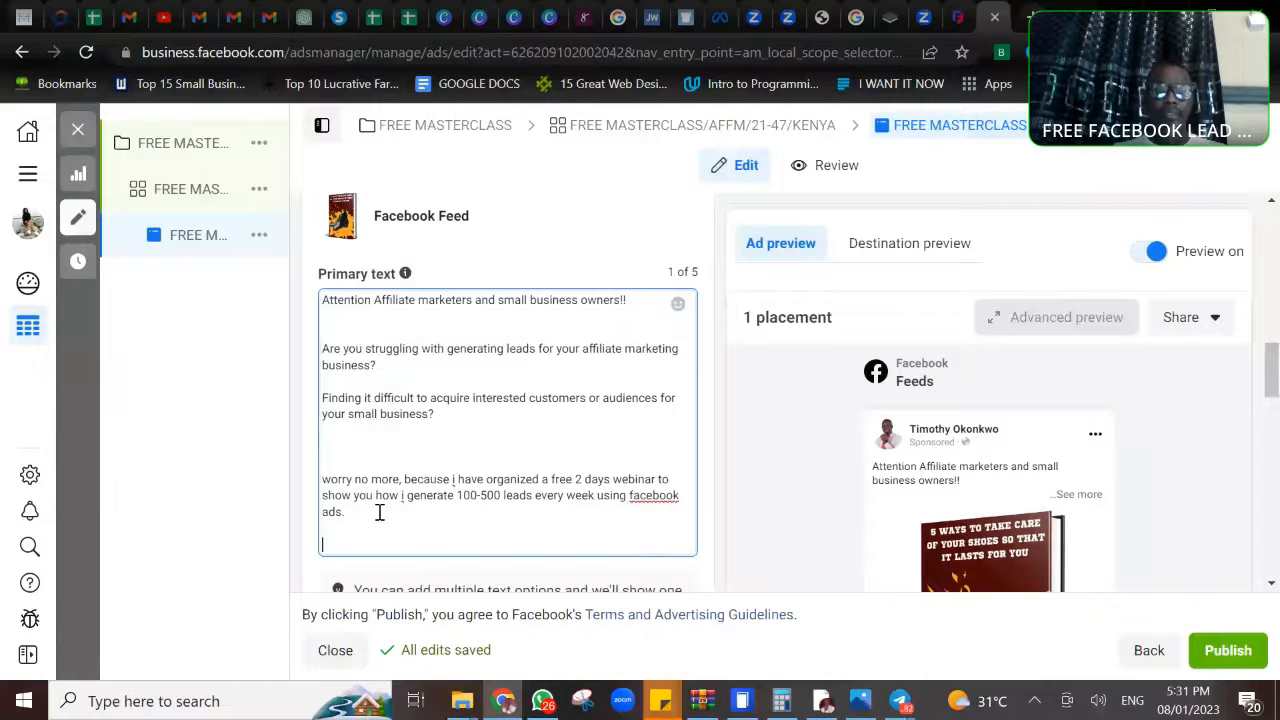
key("Return")
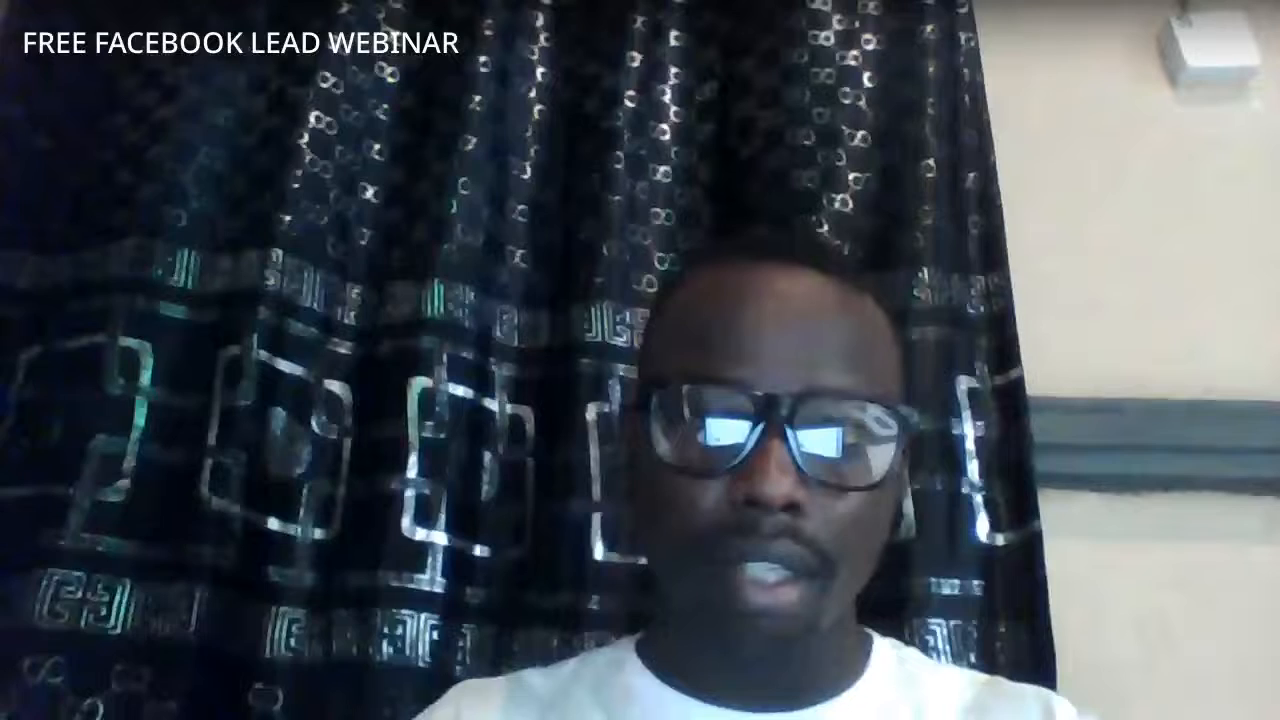
key("Return")
key("Return")
key("Return")
type("click the c")
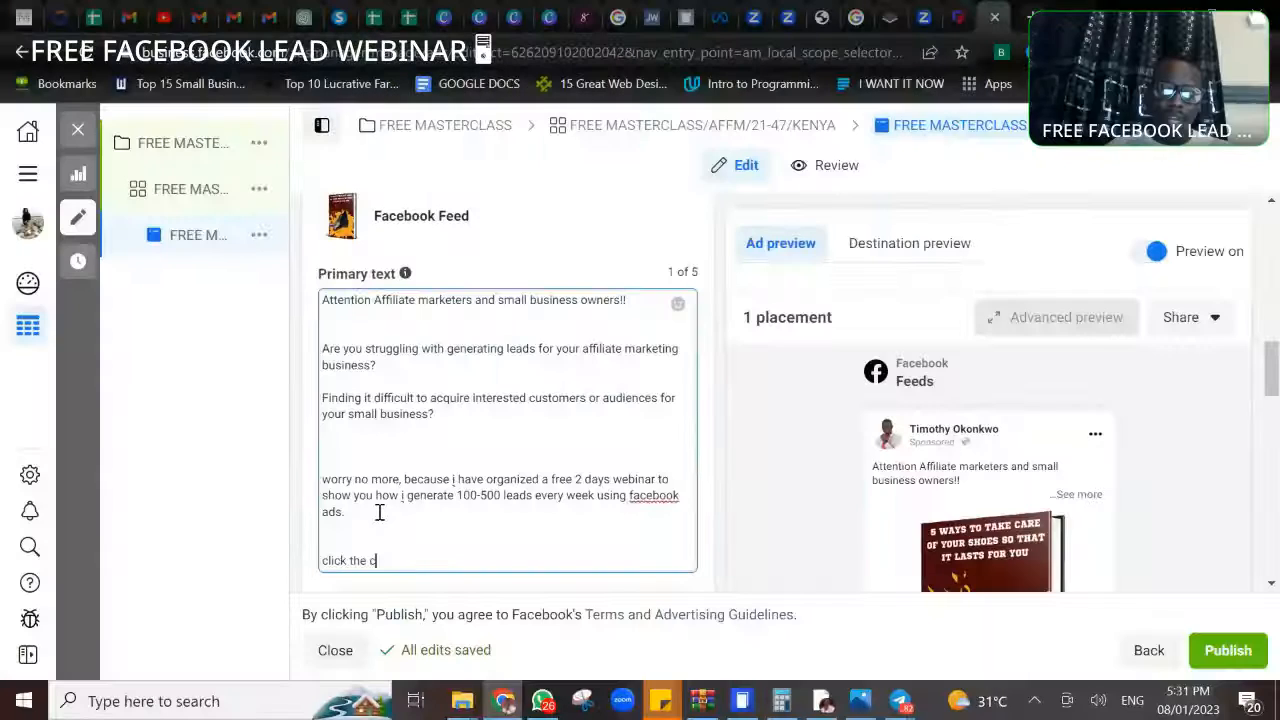
key("BackSpace")
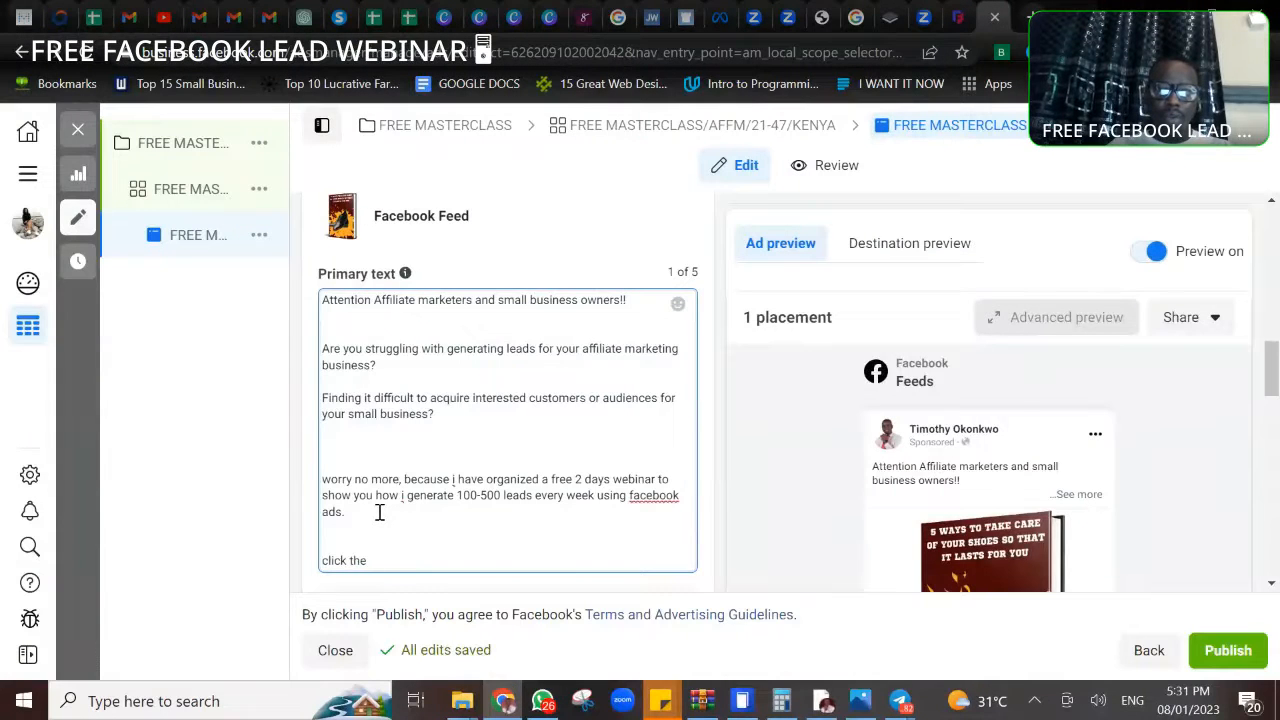
type("butt")
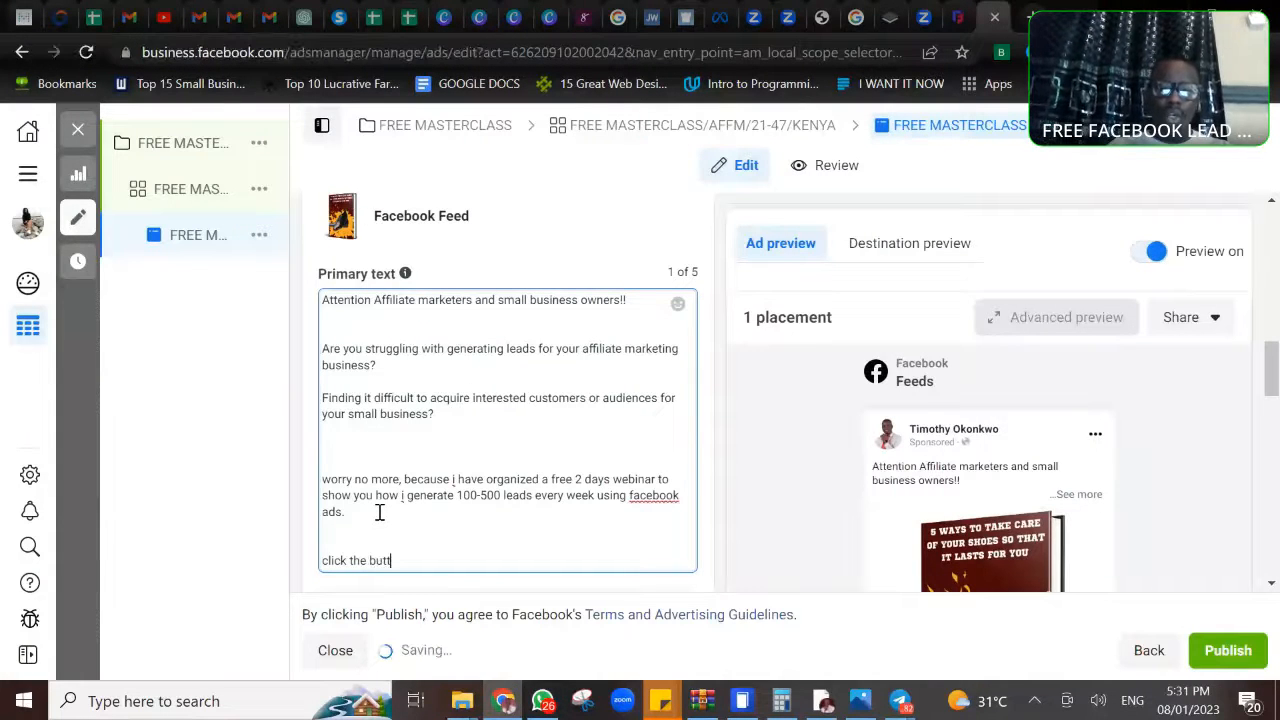
type("on below t")
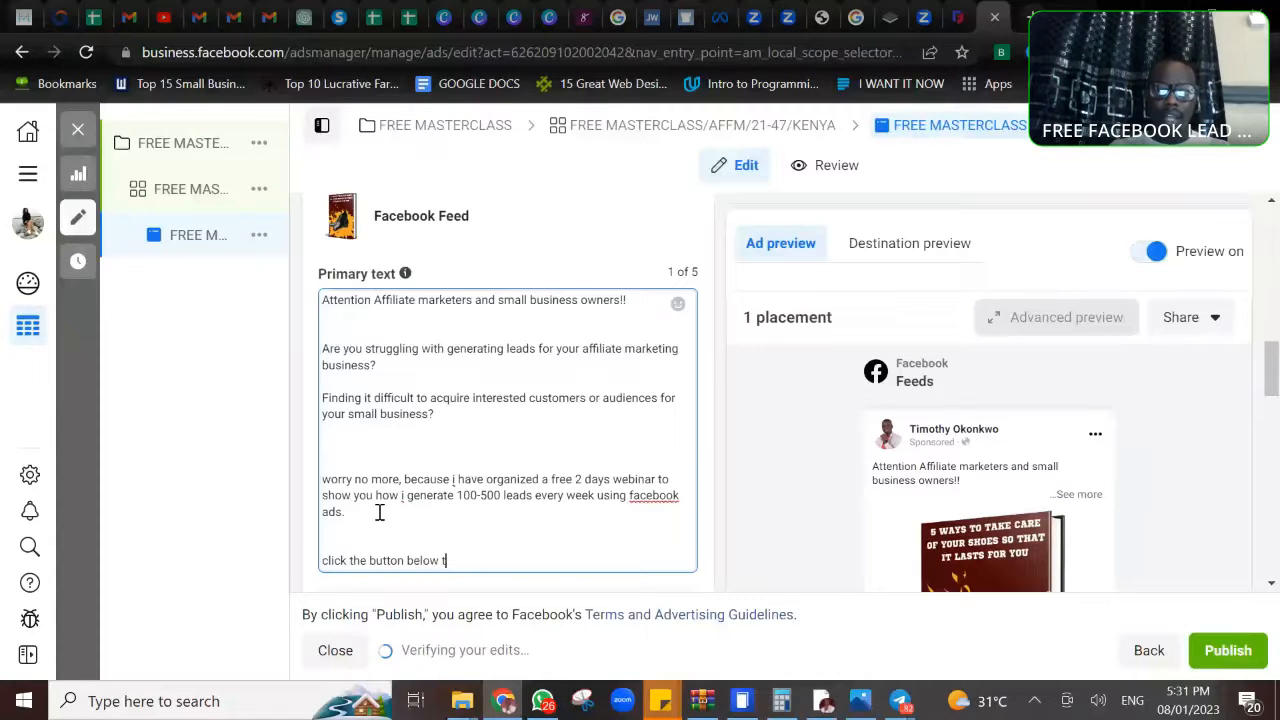
type("o join webinar Now.")
- Below the call to action, begin a separate note: "Please note that this webinar is just for 50"
key("Return")
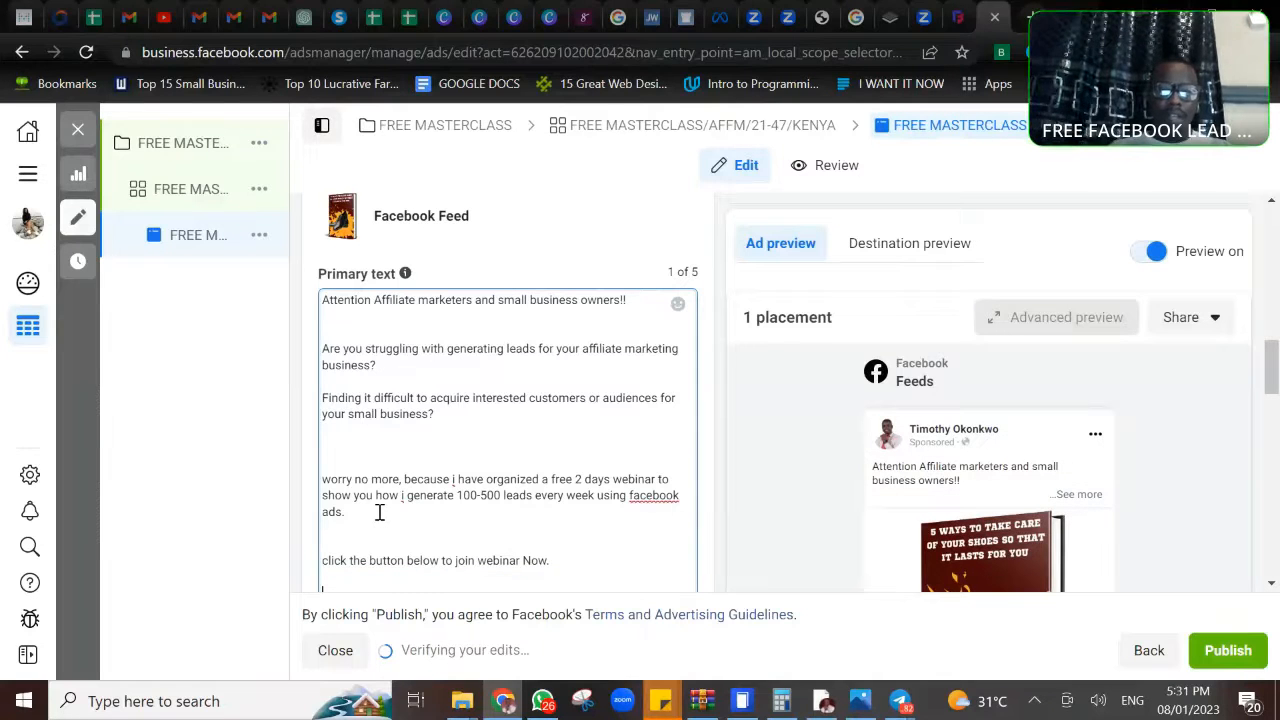
type("Please")
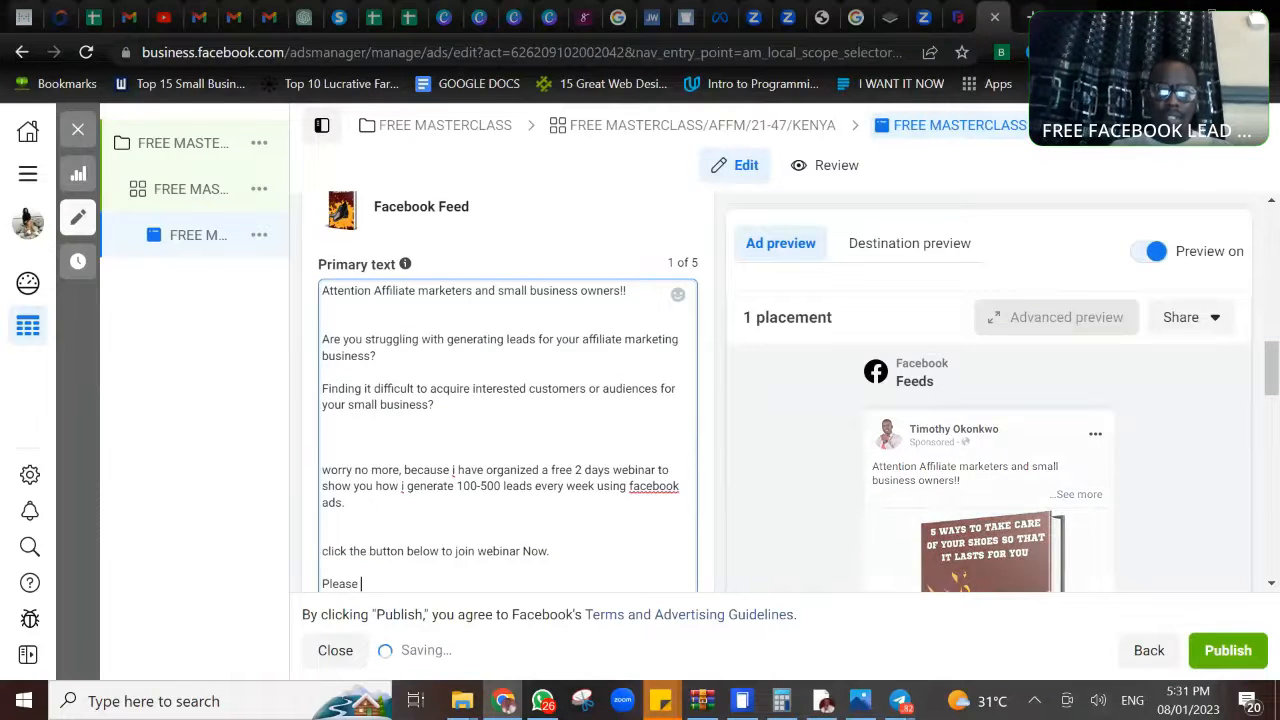
scroll(379, 512, "down", 2)
type("note ")
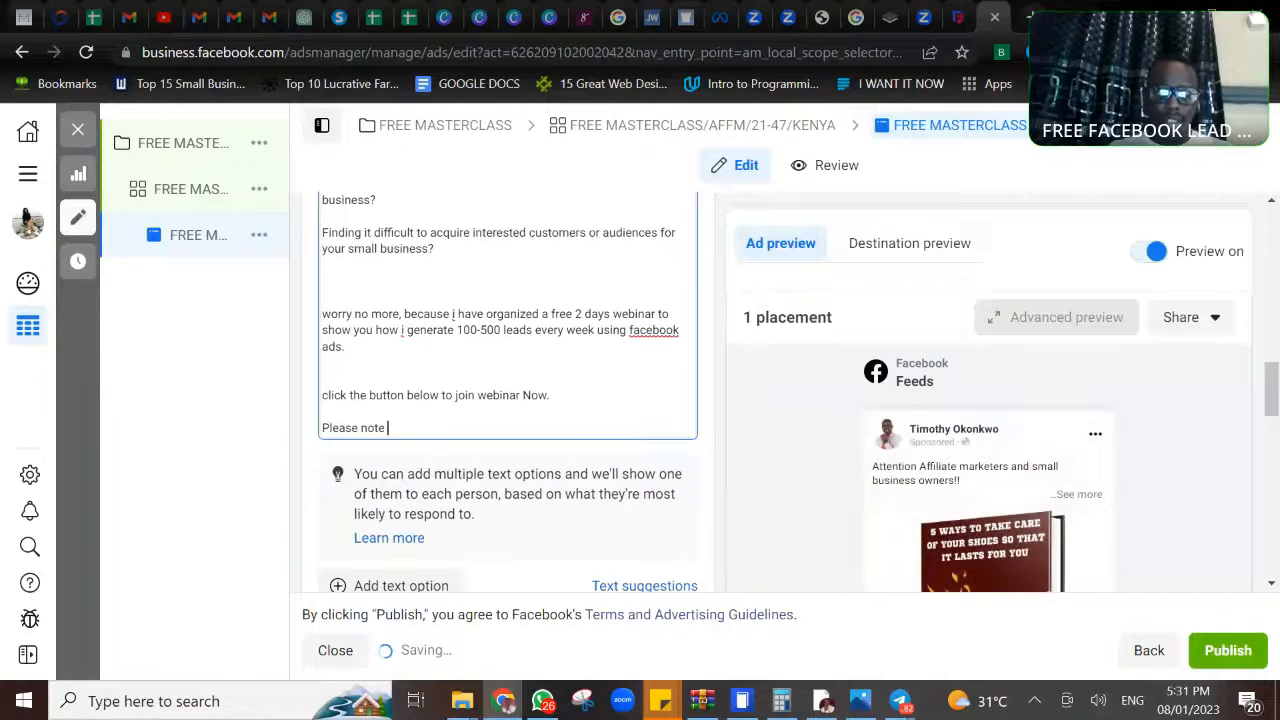
type("that t")
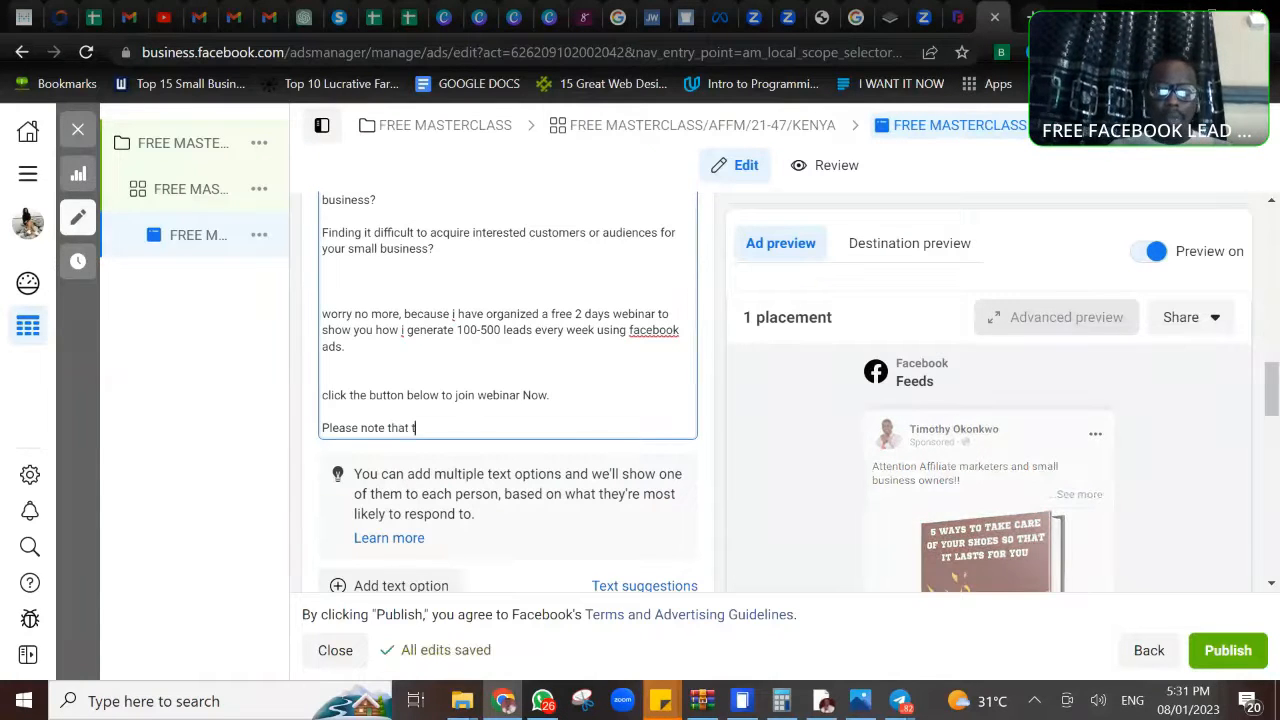
type("his webinar ")
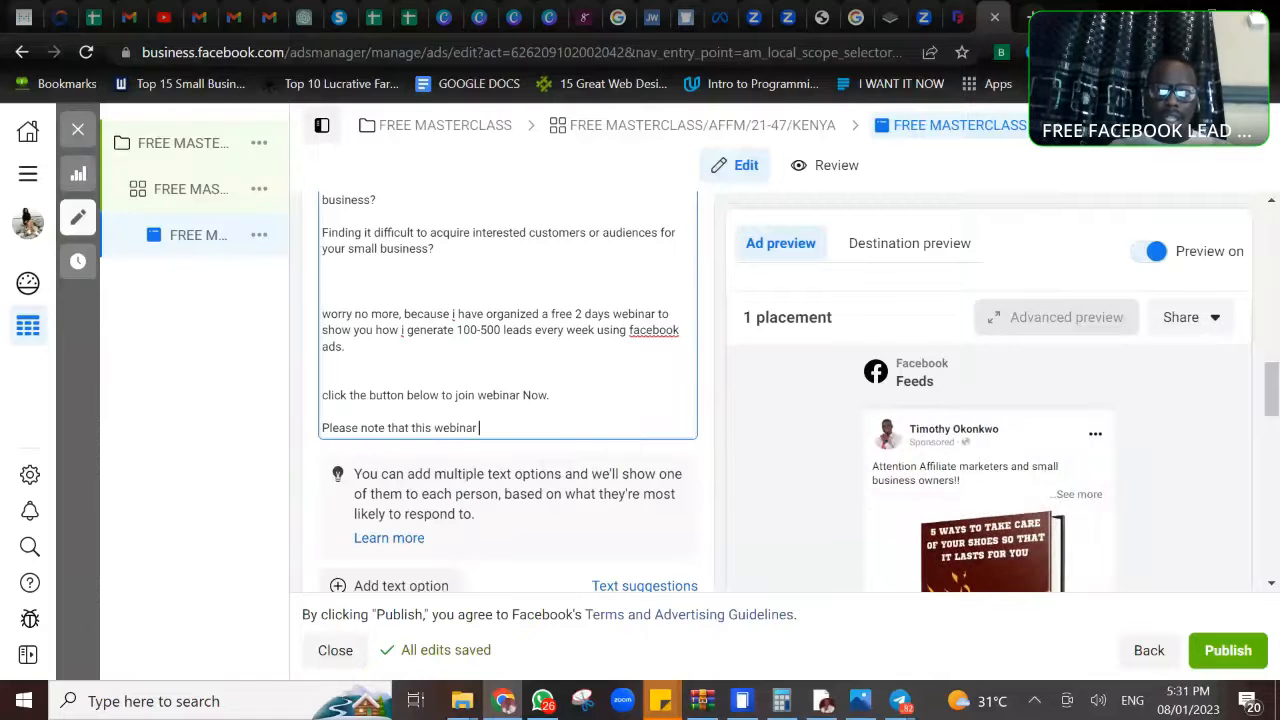
type("is just ")
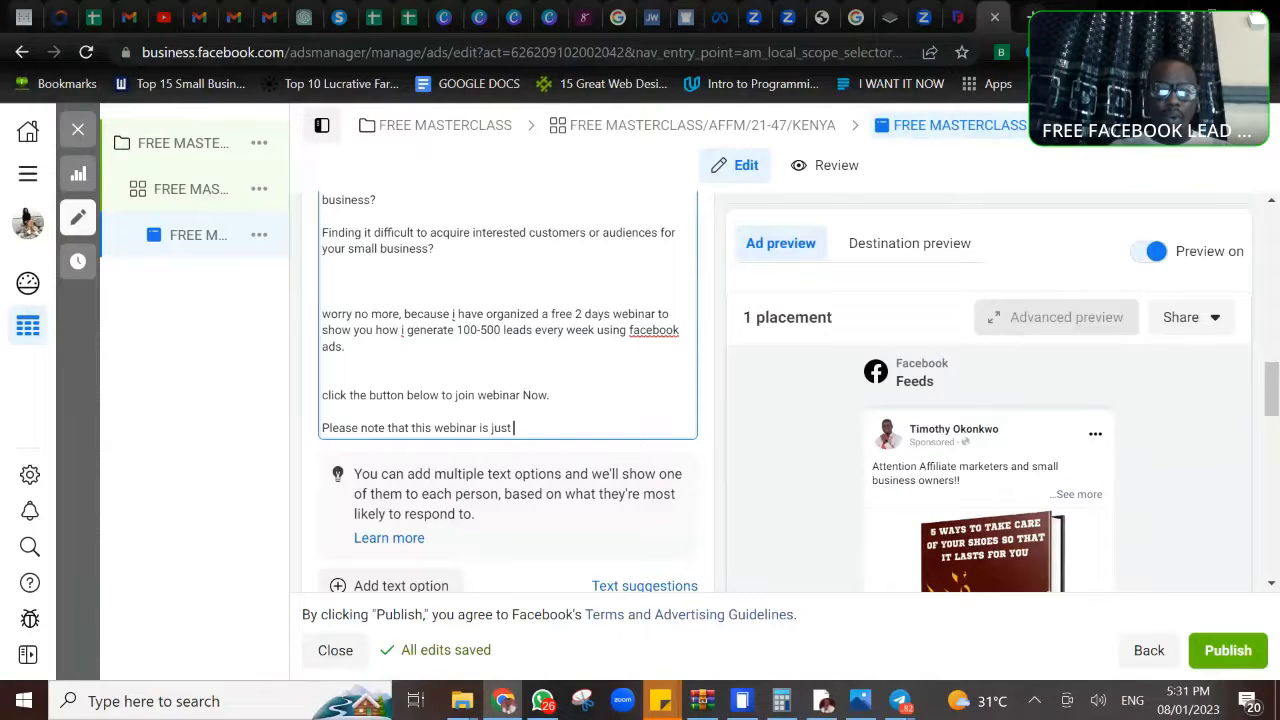
type("for 50 seat")
key("BackSpace")
key("BackSpace")
key("BackSpace")
key("BackSpace")
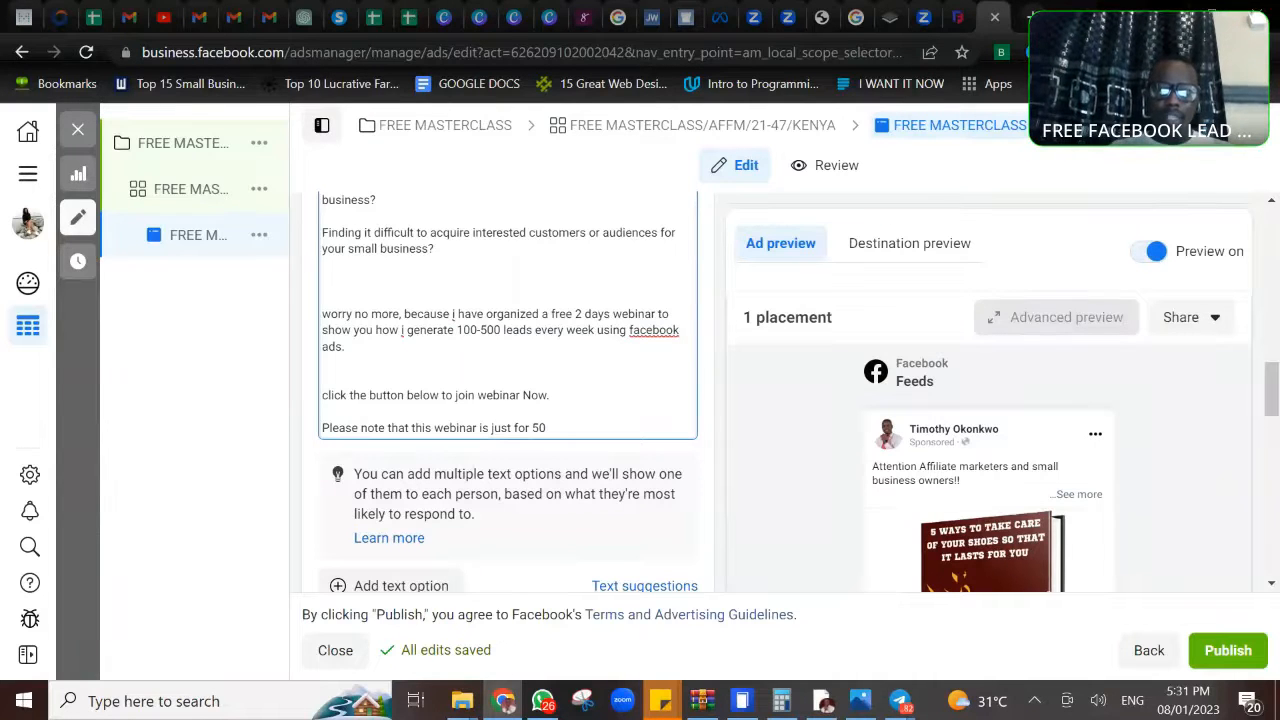
- Continue the closing note in the primary text with "small business owners and affiliate marketers"
type("small business")
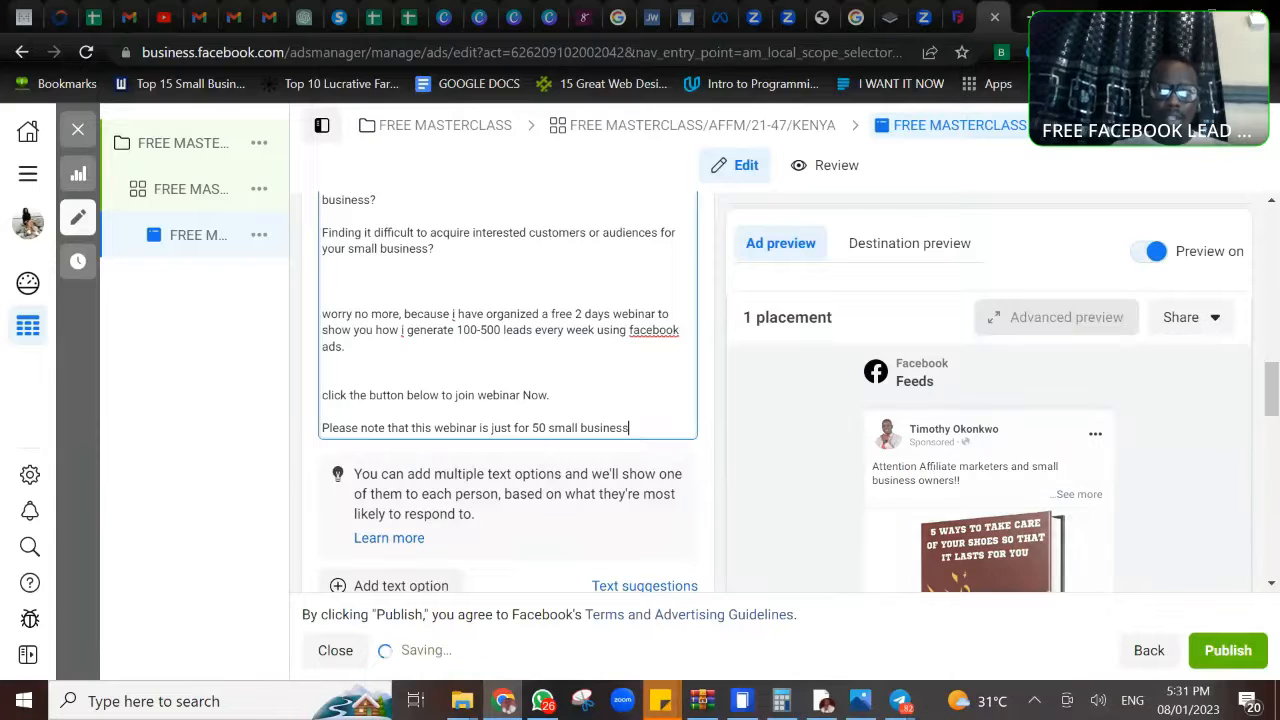
type(" owners an")
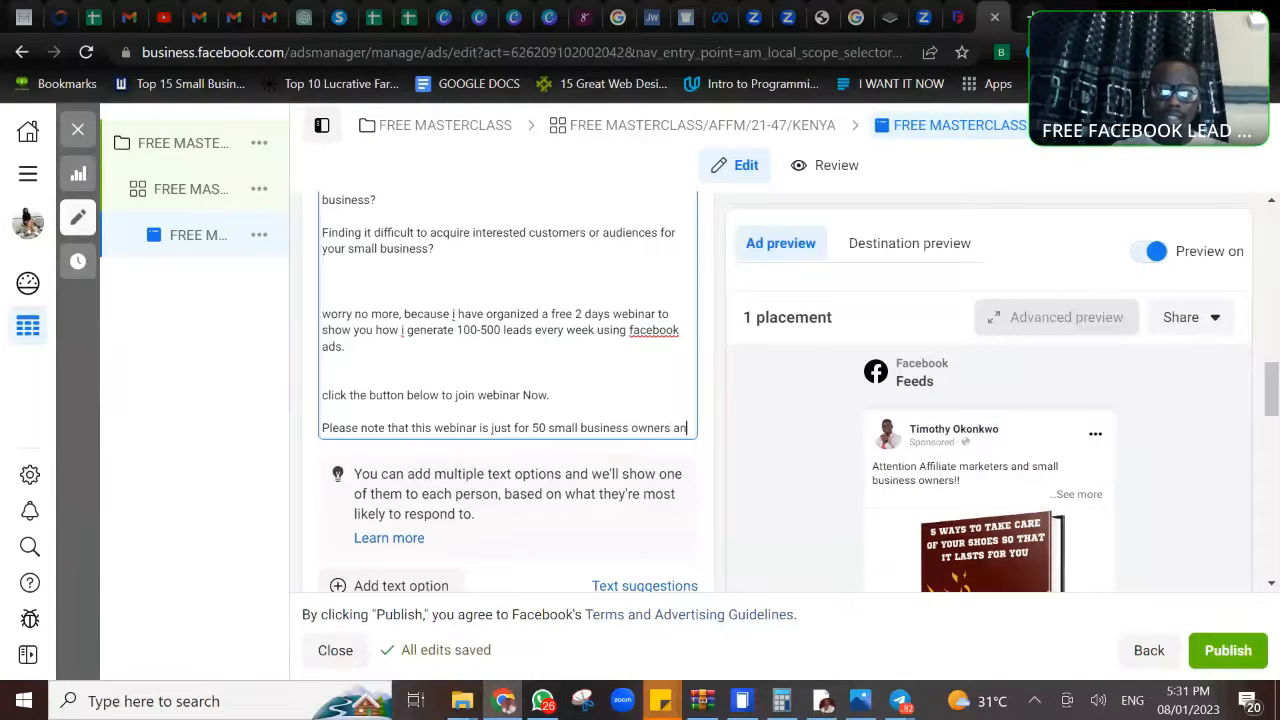
type("d affi")
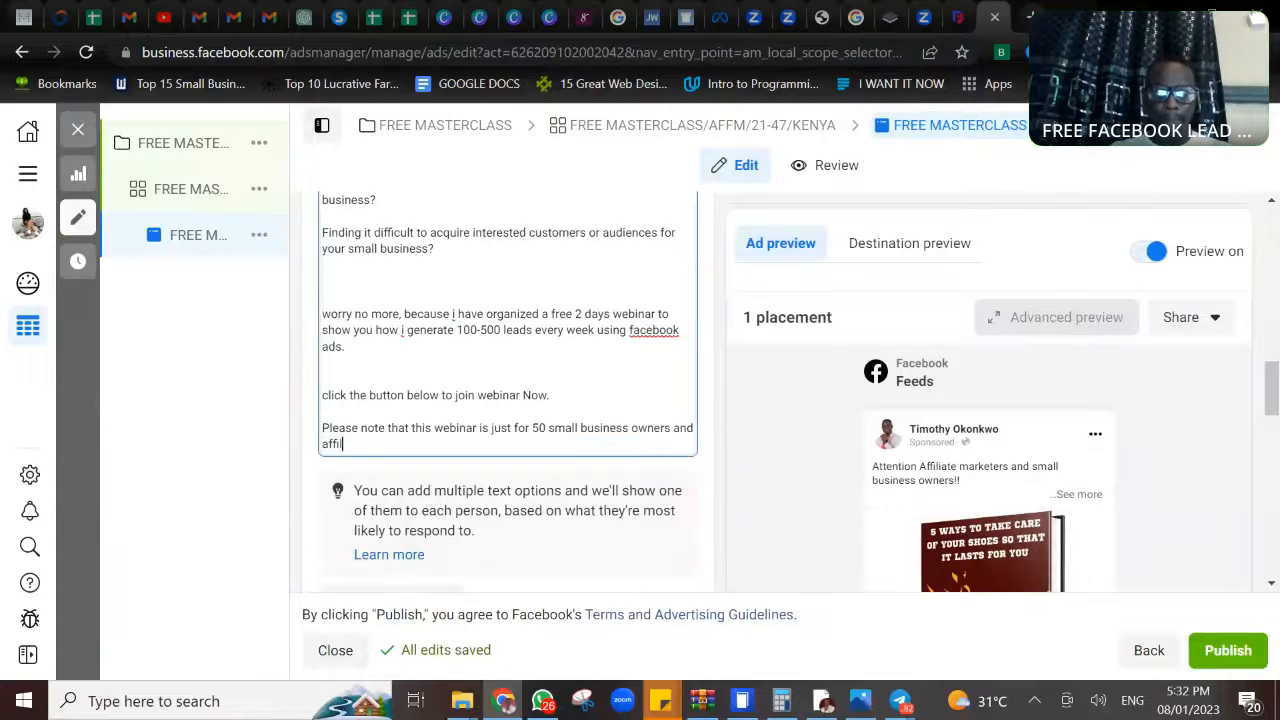
type("liate market")
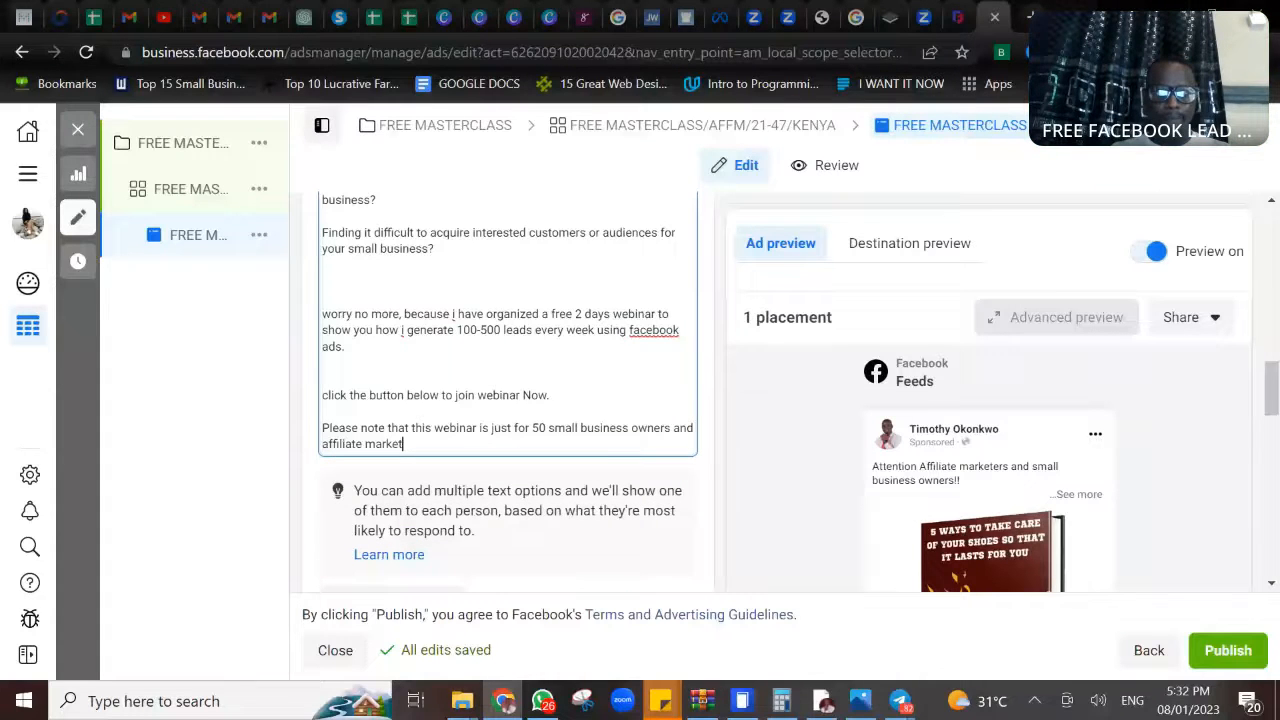
type("ers")
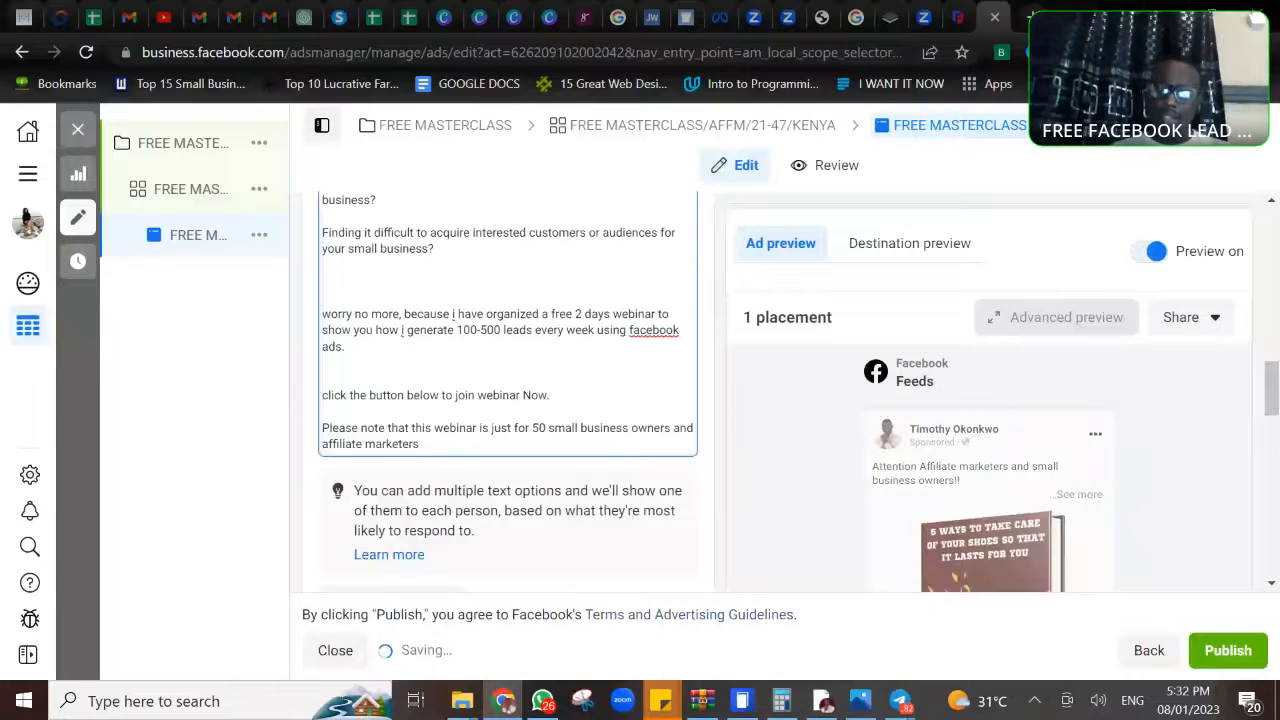
type(" 35")
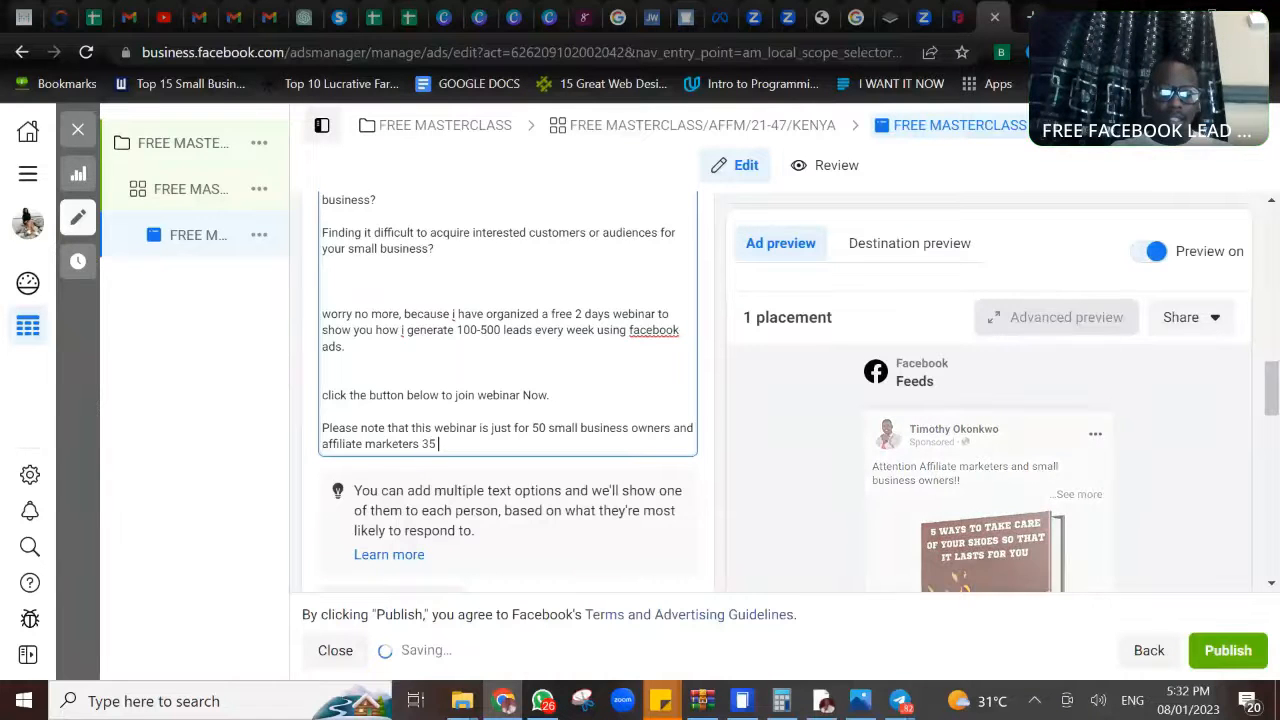
- Finish the closing note's sentence with "and 35 of them are currently sitted for this webinar."
key("Left")
key("Left")
key("Left")
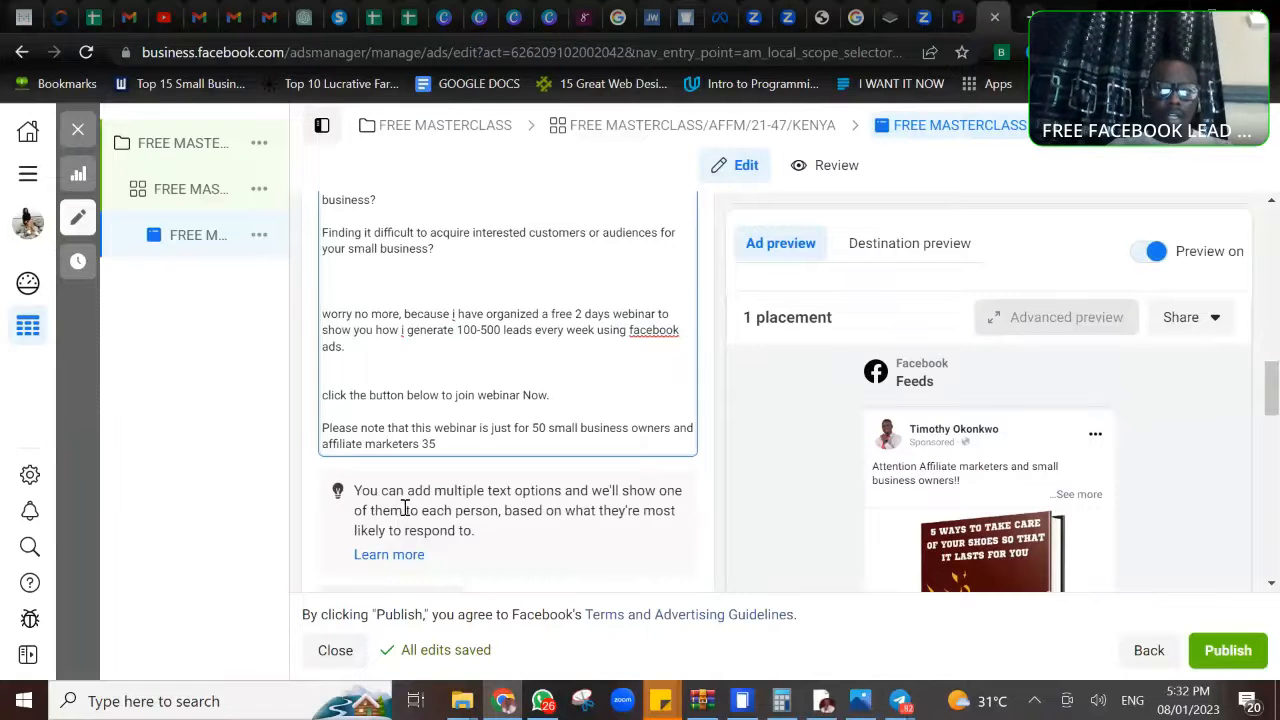
type("and 35")
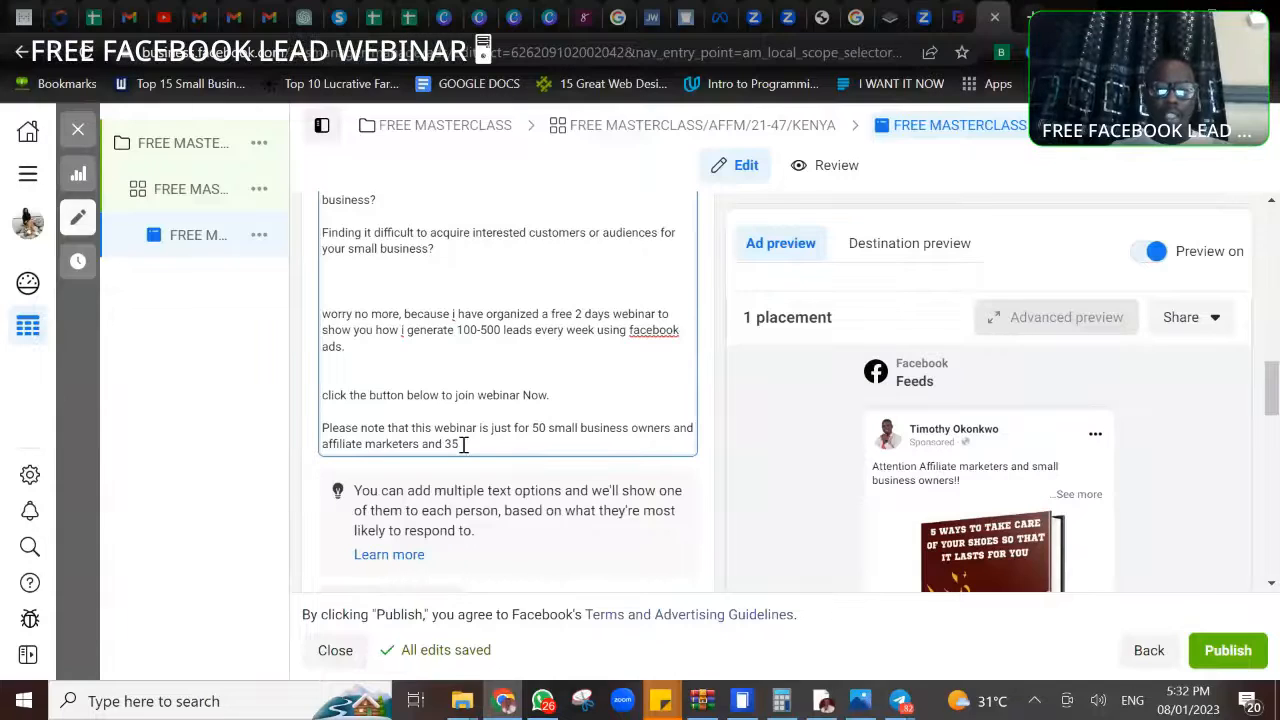
type(" of them are ")
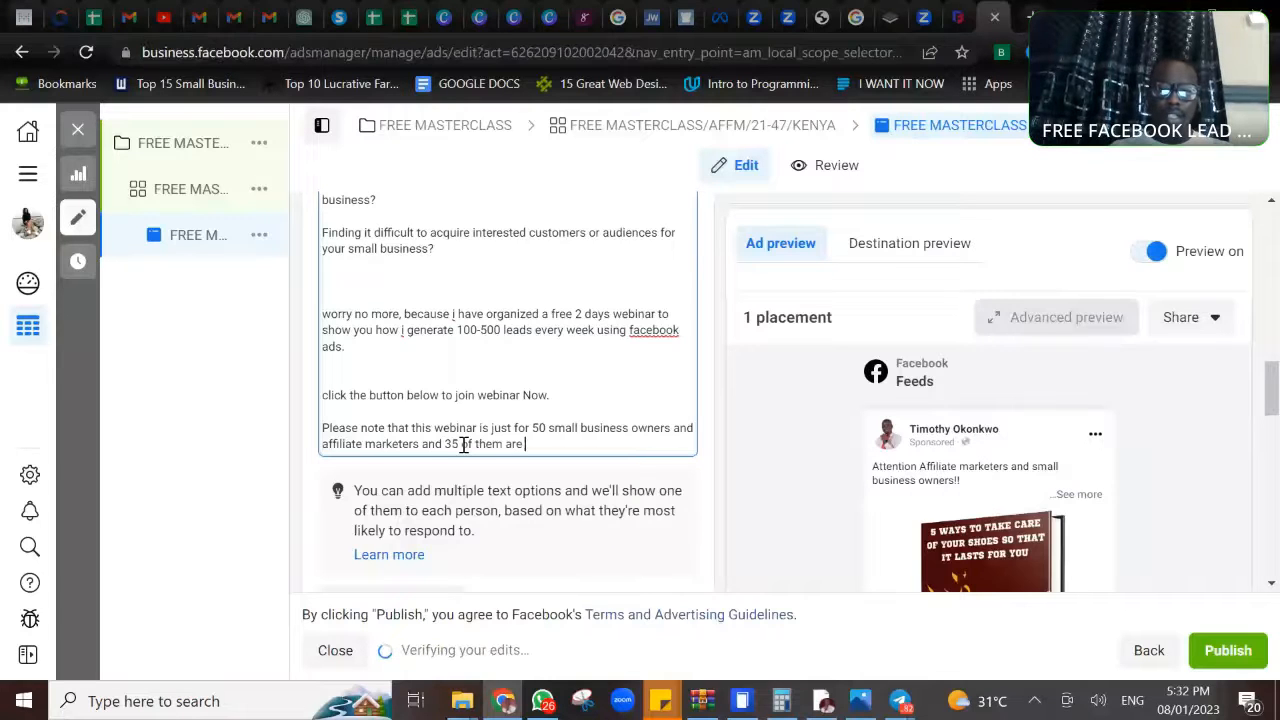
type("currently sitted f")
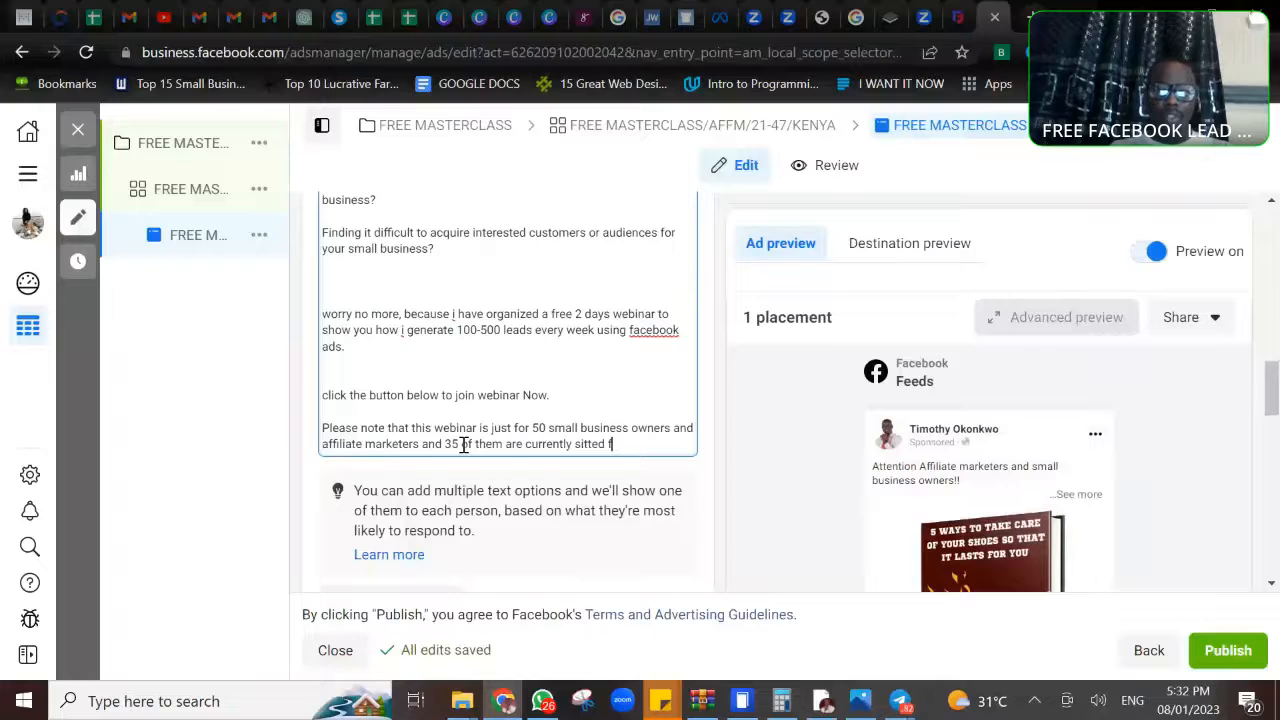
type("or this webinar")
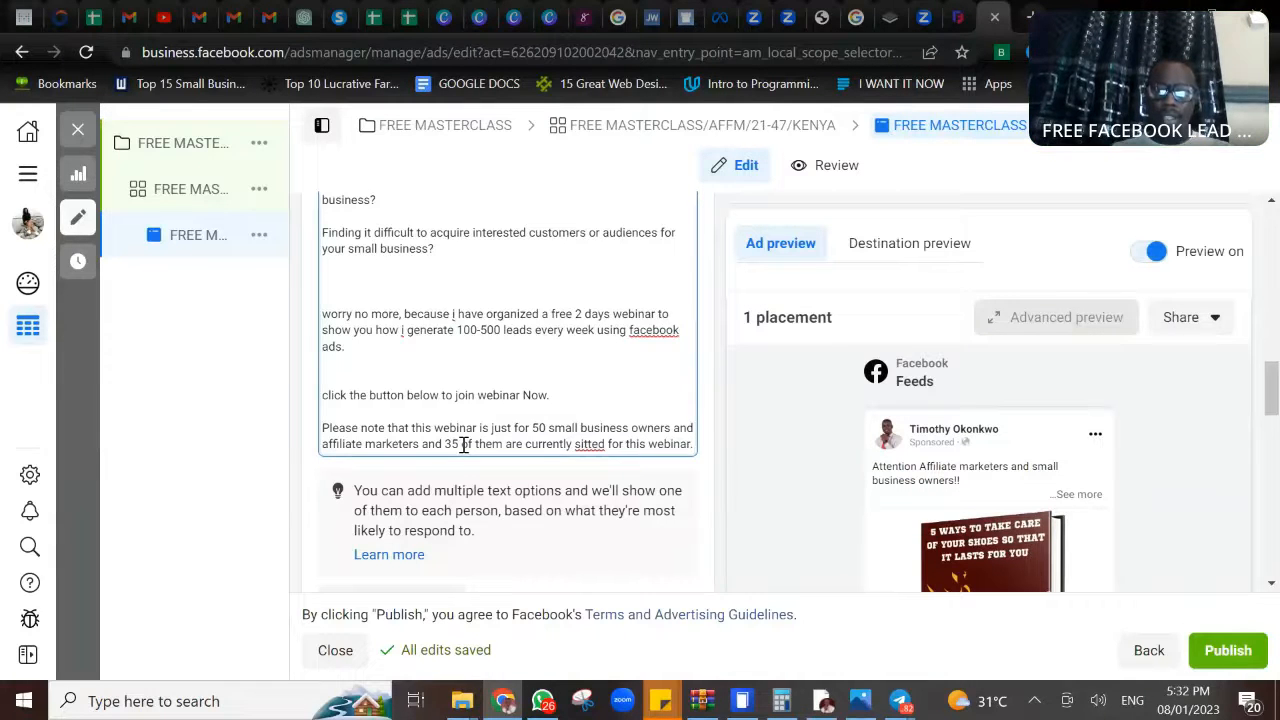
type(".")
- Below the closing note, leave a blank line and add the scarcity line "Slots is remaining for just 15 more."
key("Return")
key("Return")
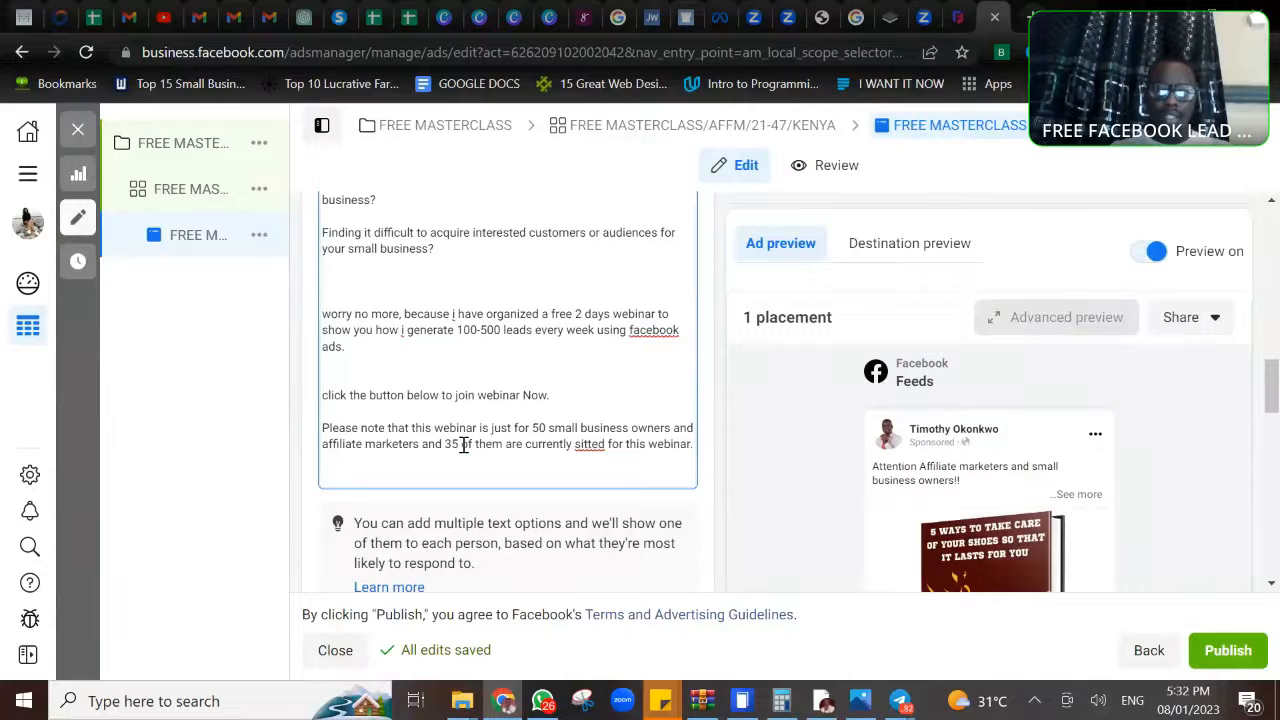
type("Slots ")
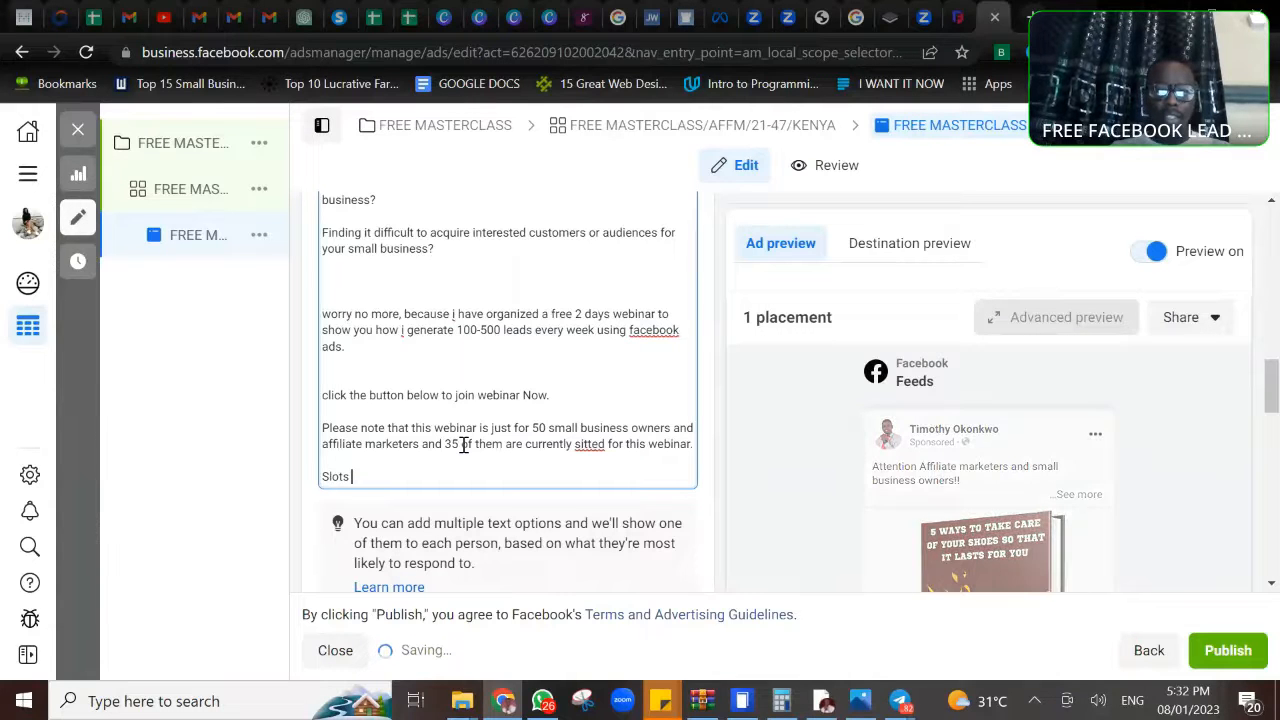
type("is remin")
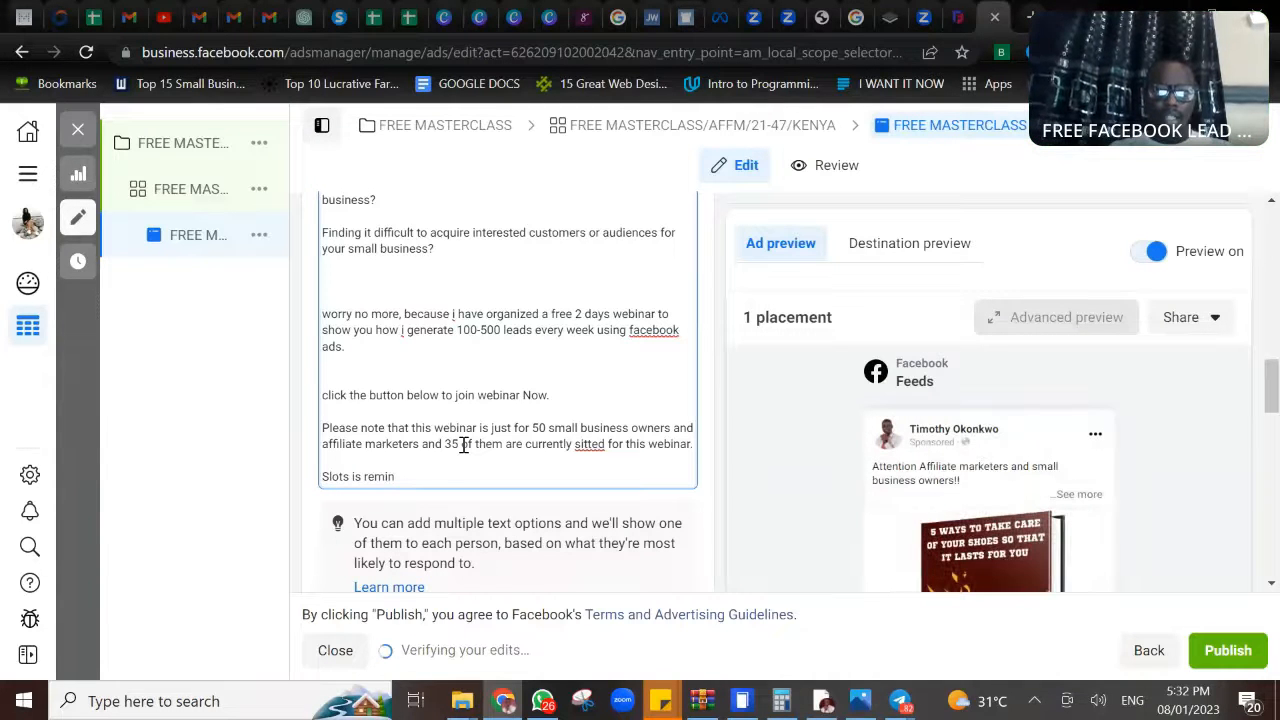
key("BackSpace")
key("BackSpace")
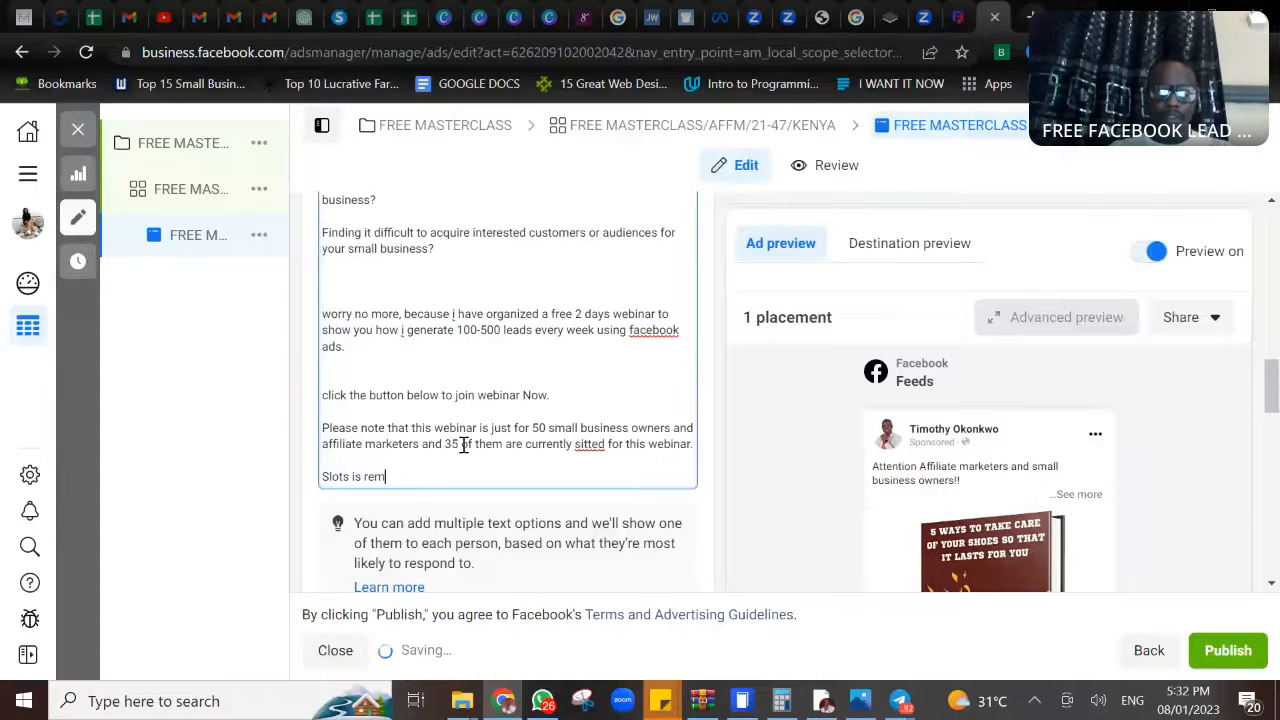
type("aining for ")
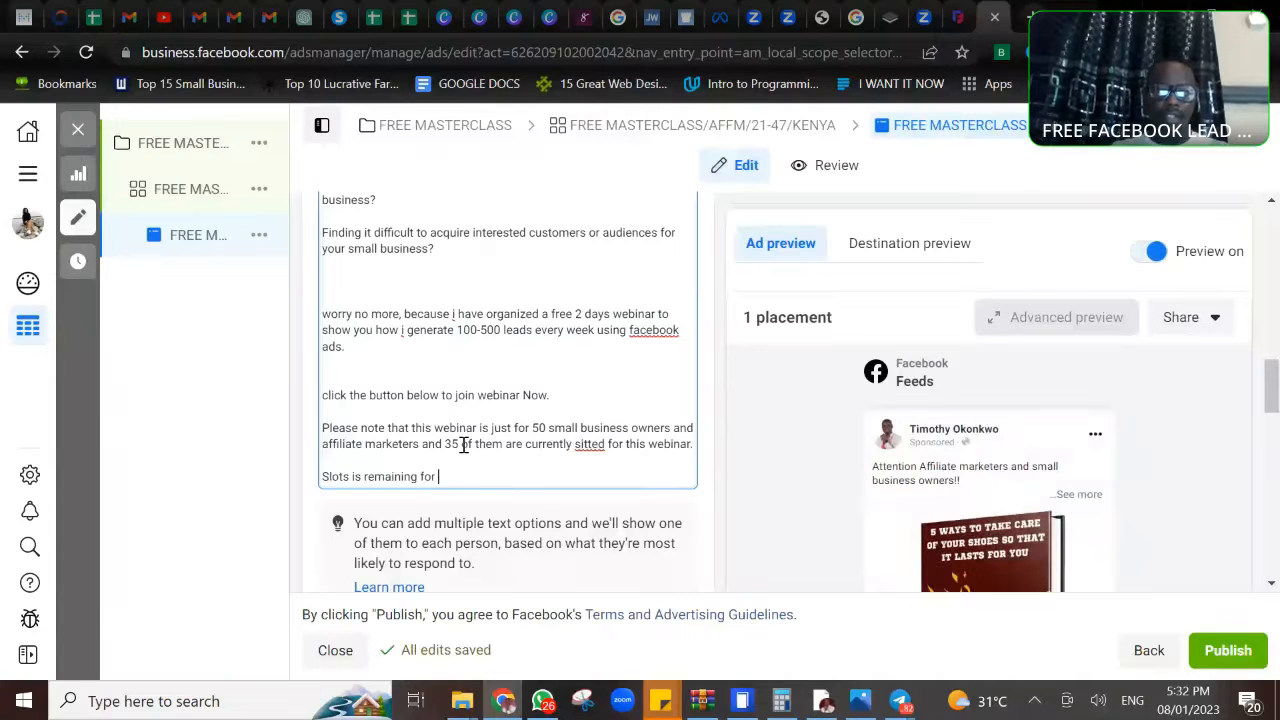
type("just 15")
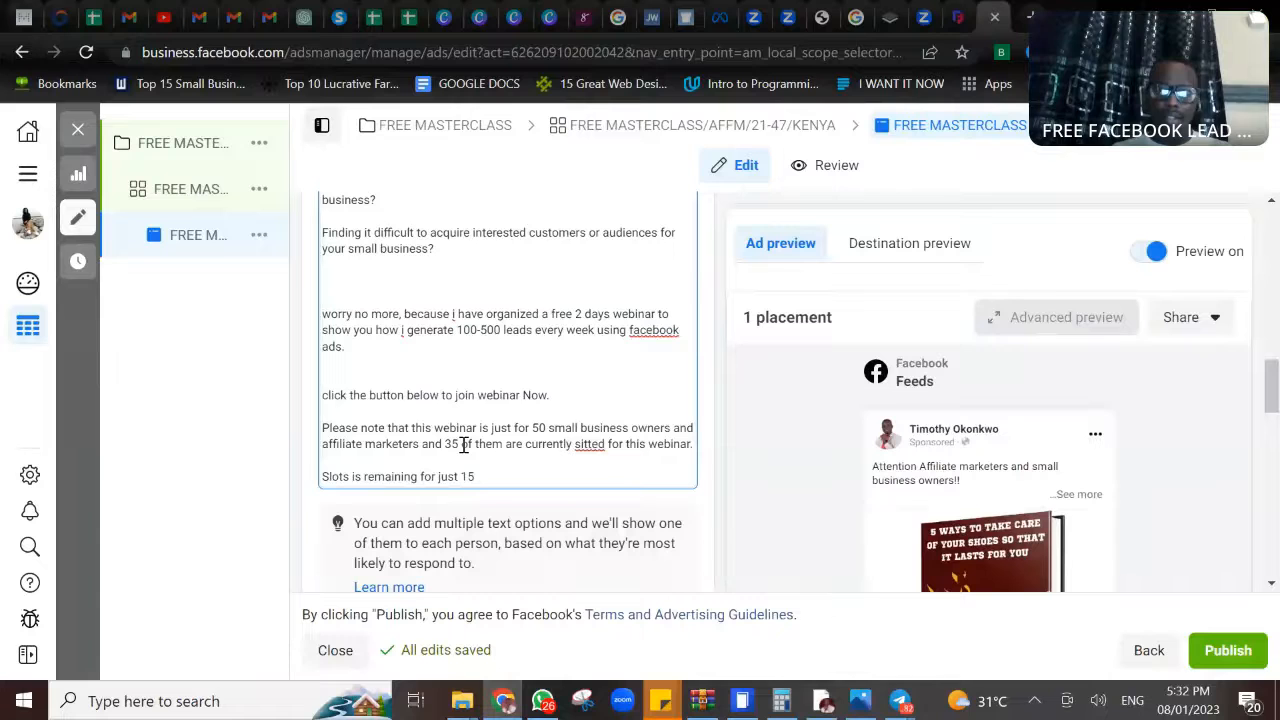
type("more.")
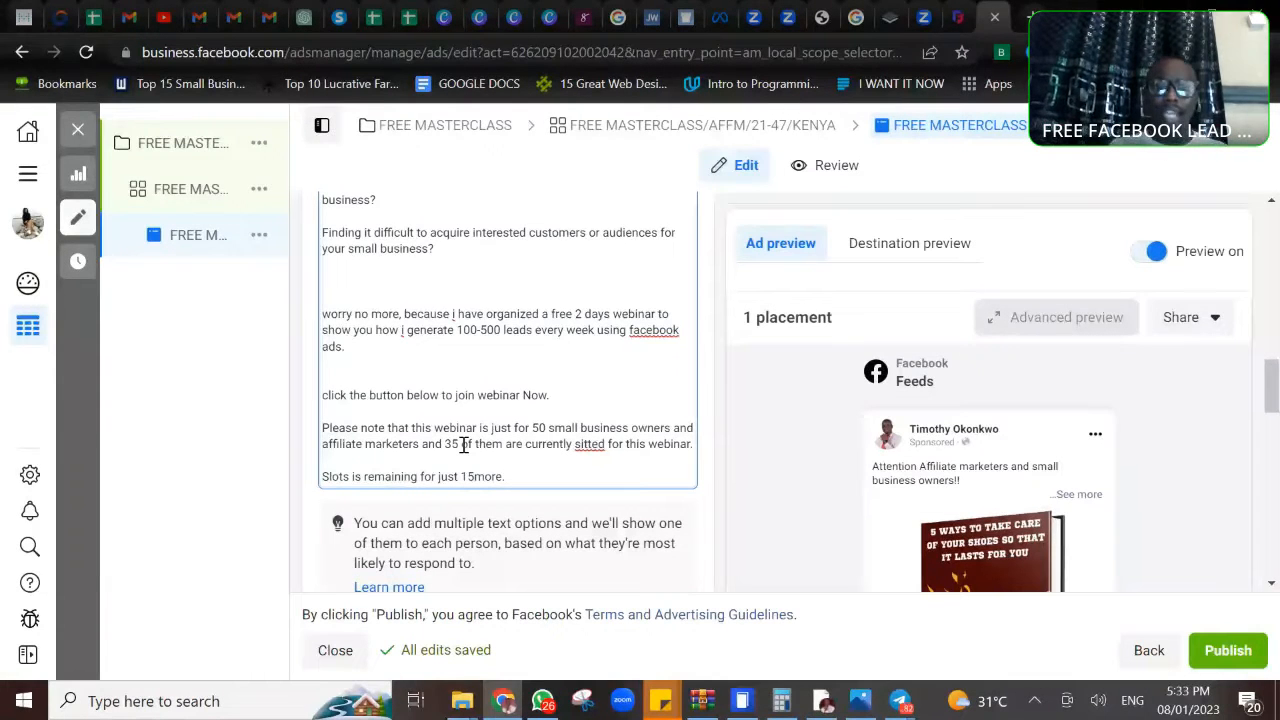
left_click(475, 477)
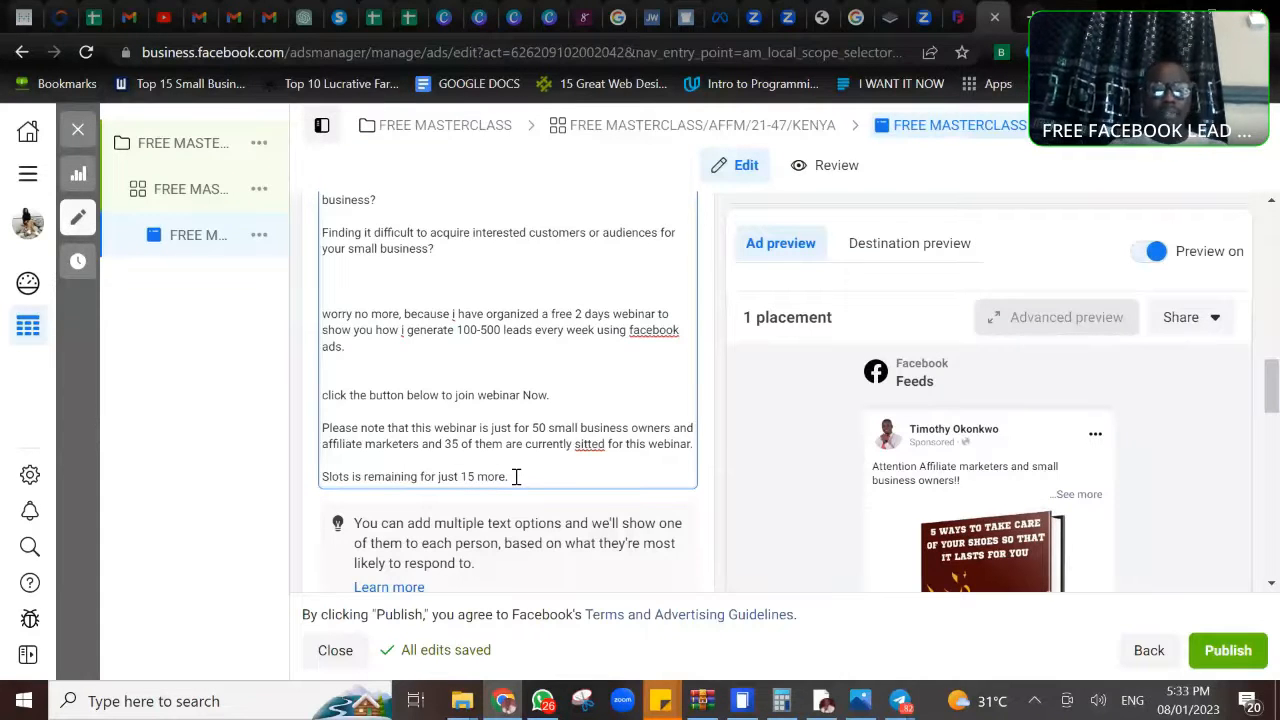
- End the primary text with a separate call-to-action line reading "Click to join now"
key("Return")
key("Return")
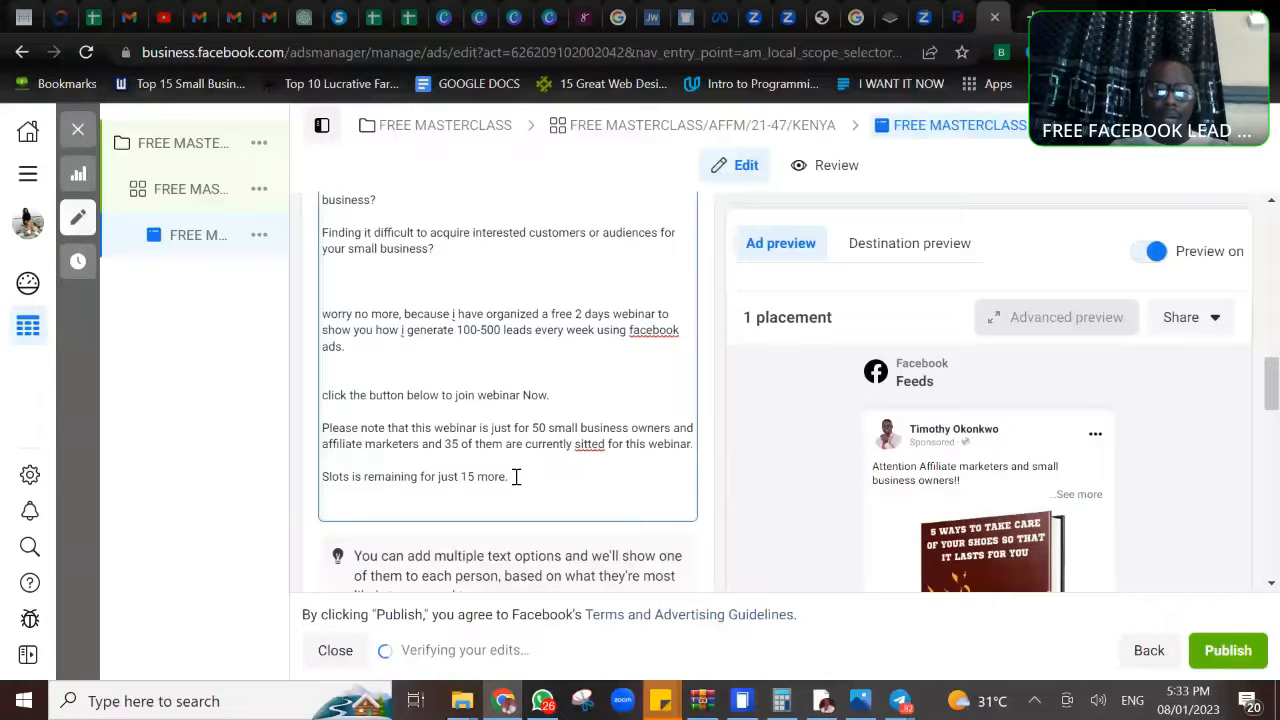
type("Clic")
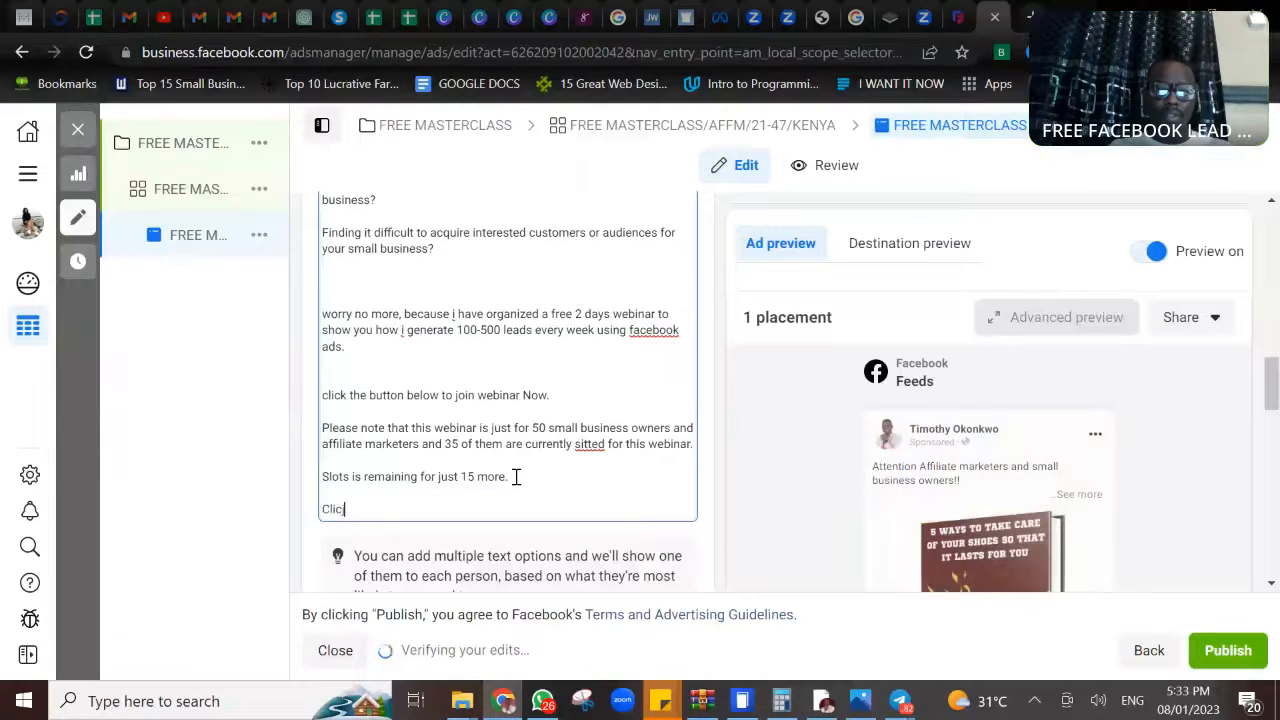
type("j")
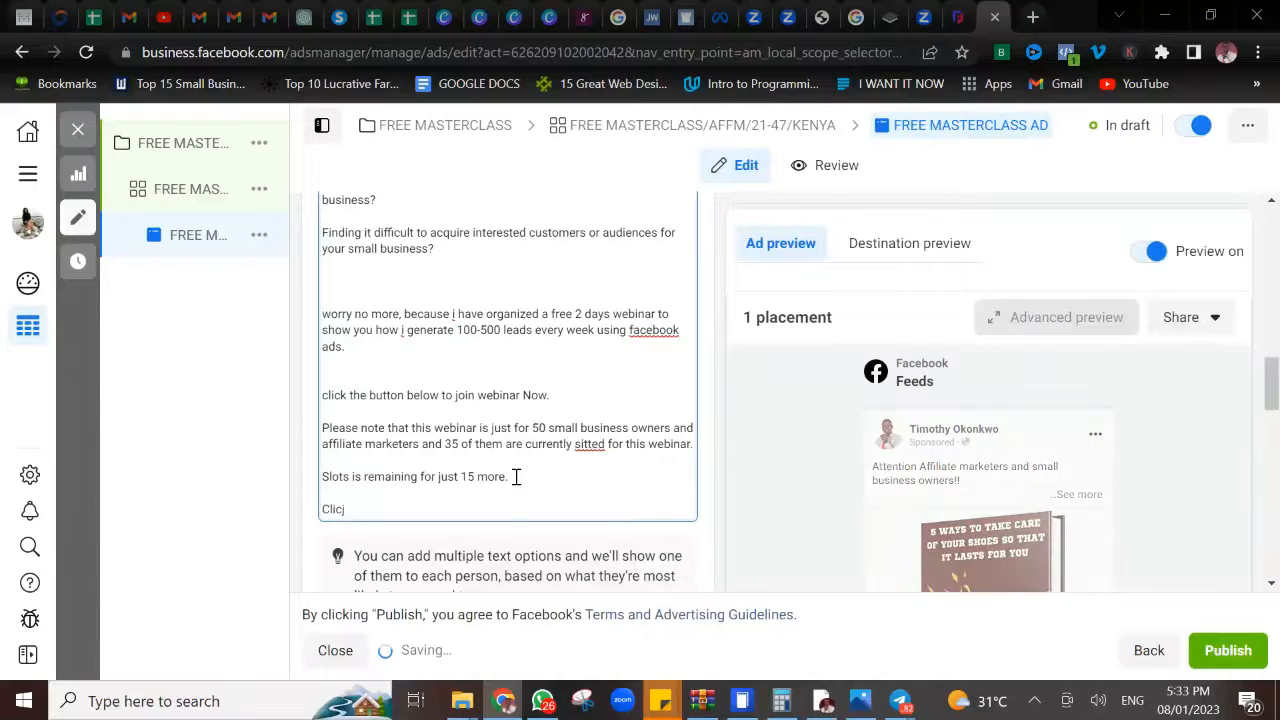
key("BackSpace")
type("k")
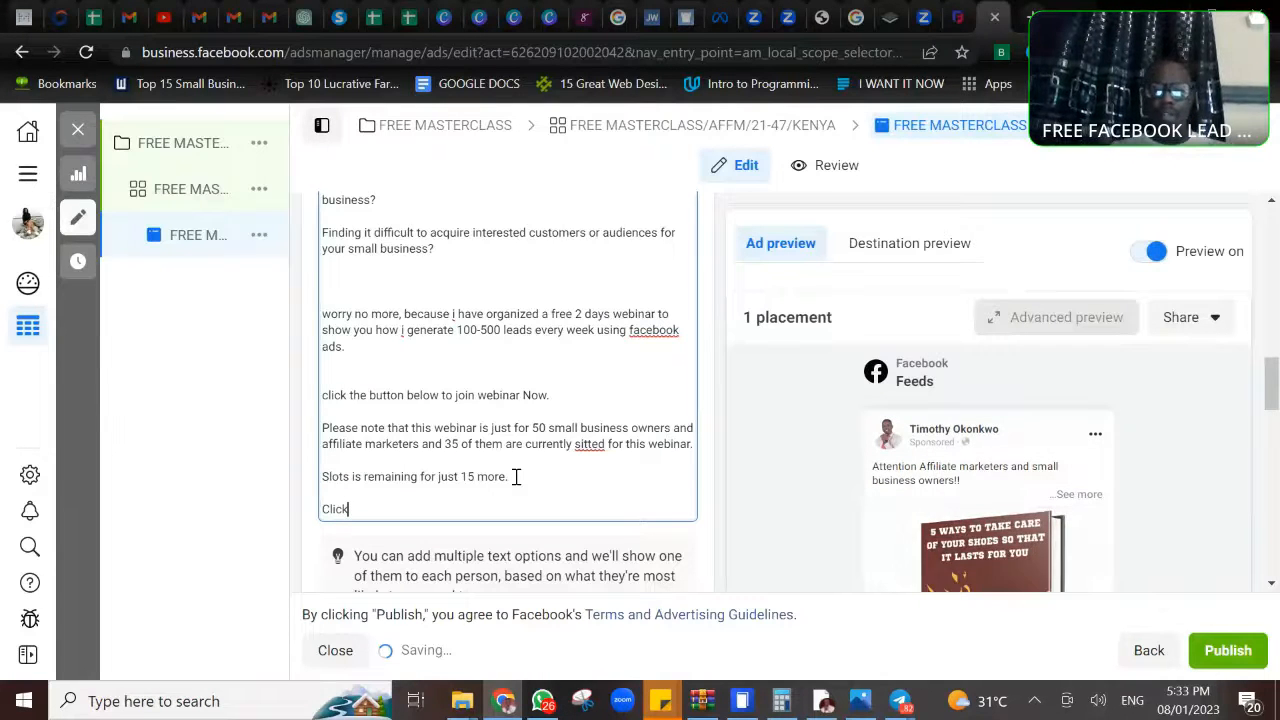
type(" to joi")
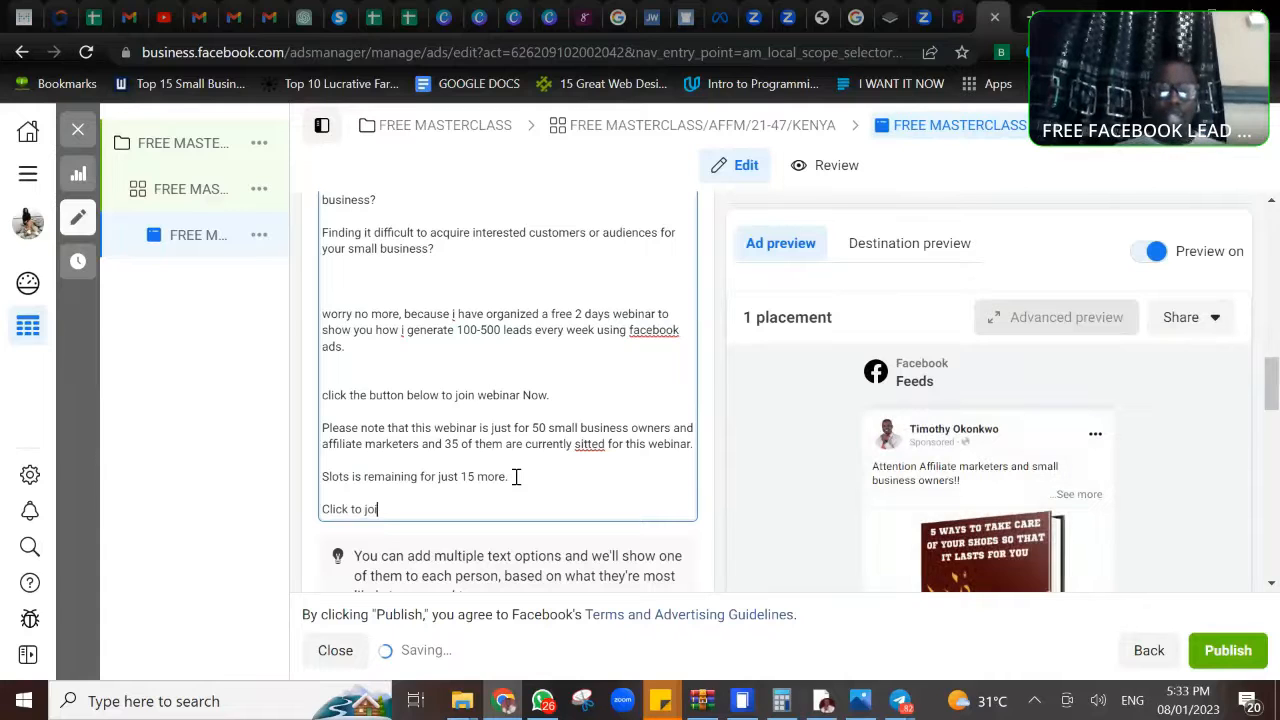
type("n now")
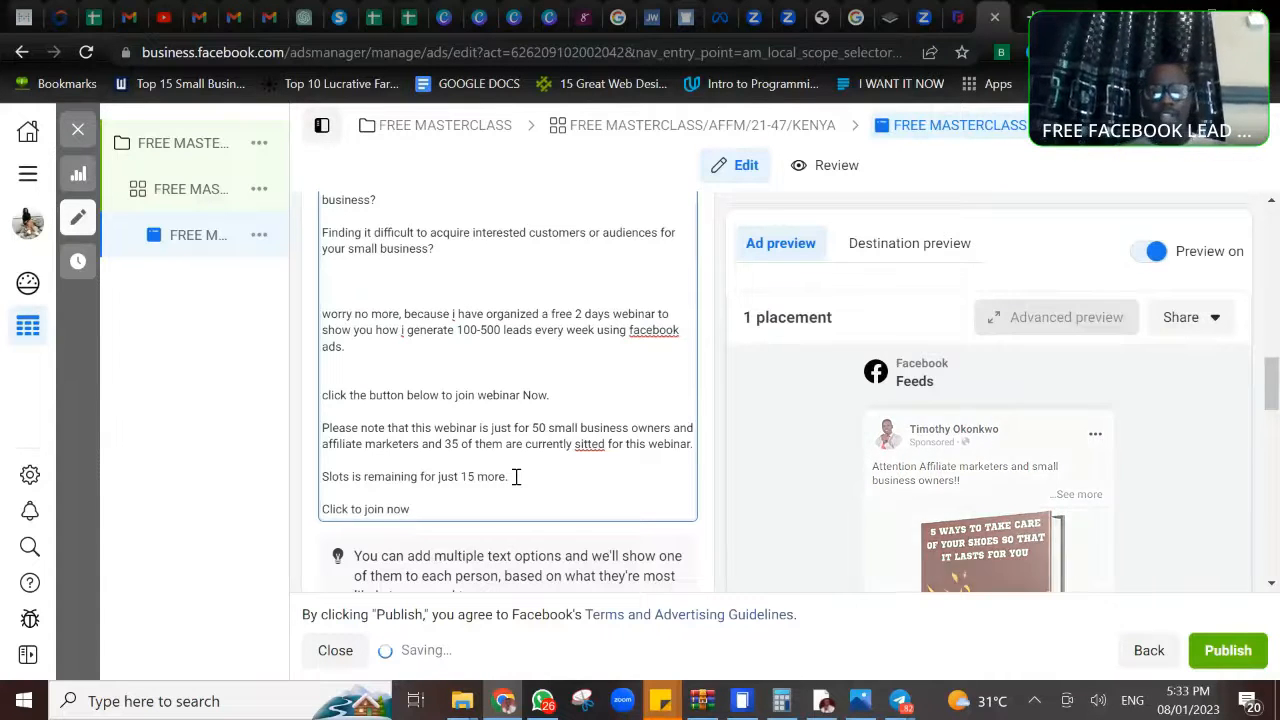
- Replace the ad headline with "Generate more leads now" and check it in the ad preview
scroll(516, 476, "down", 1)
scroll(508, 400, "down", 3)
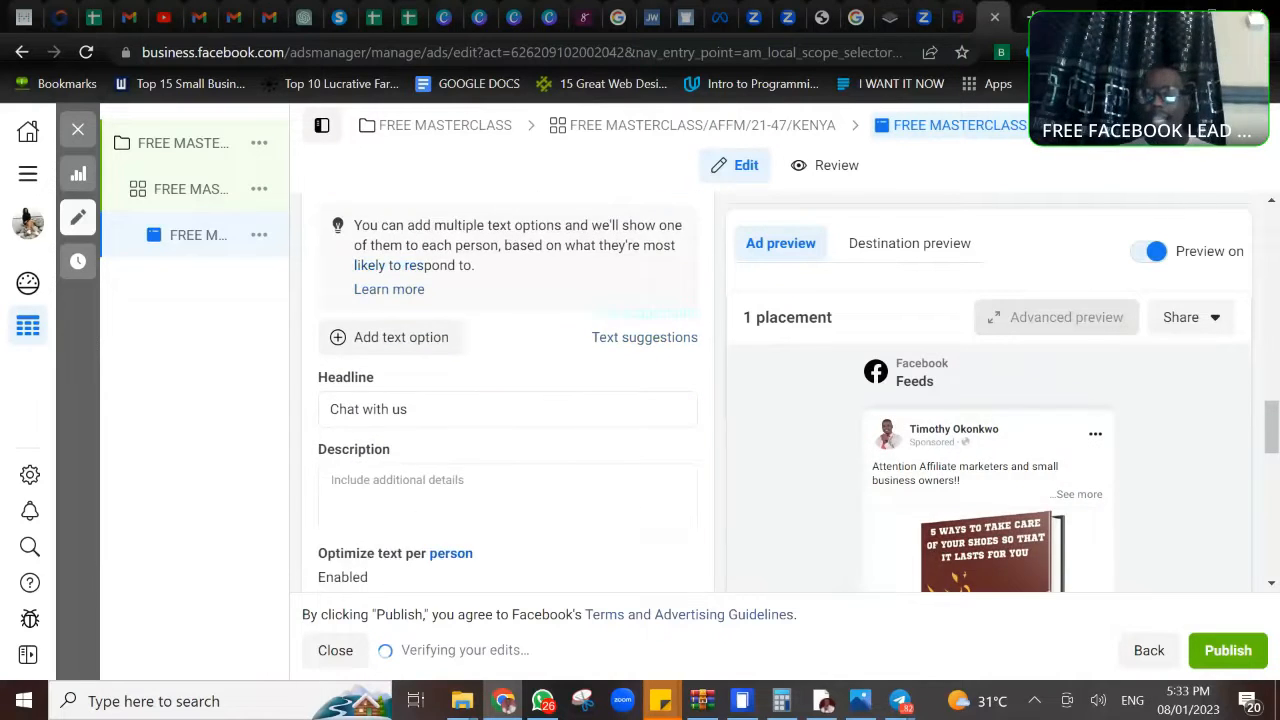
scroll(534, 397, "down", 1)
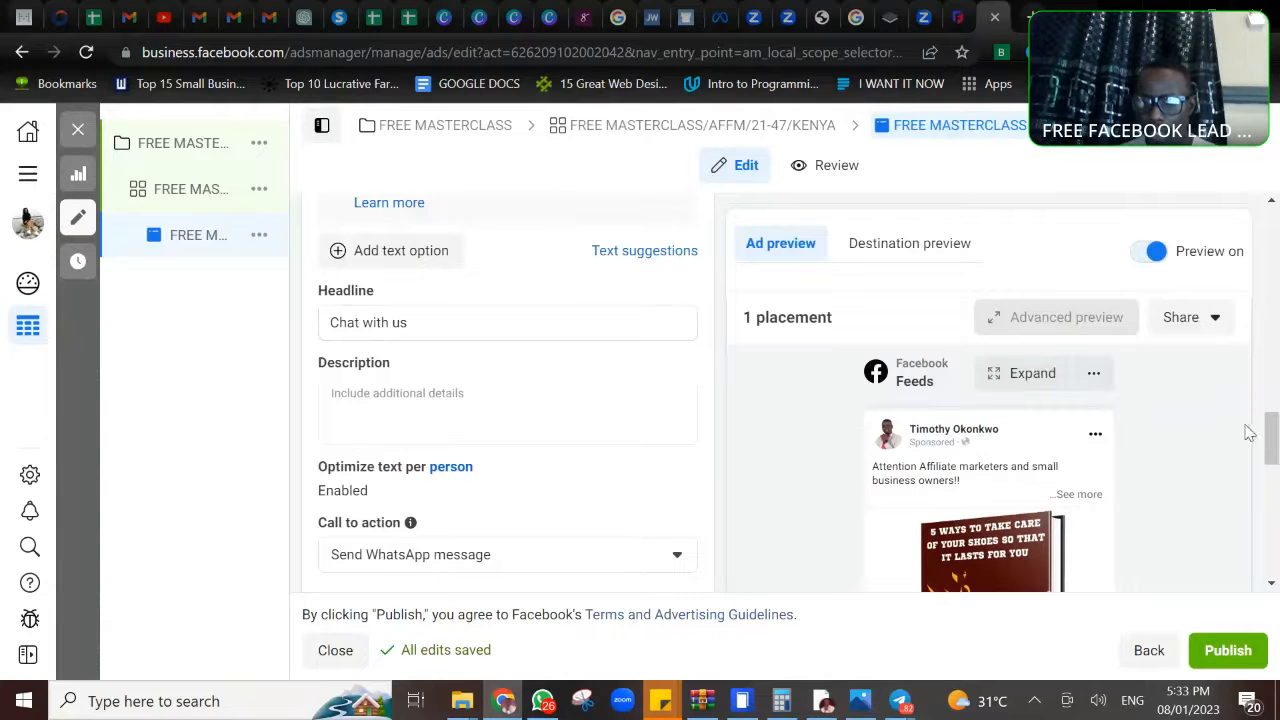
left_click_drag(1273, 437, 1273, 550)
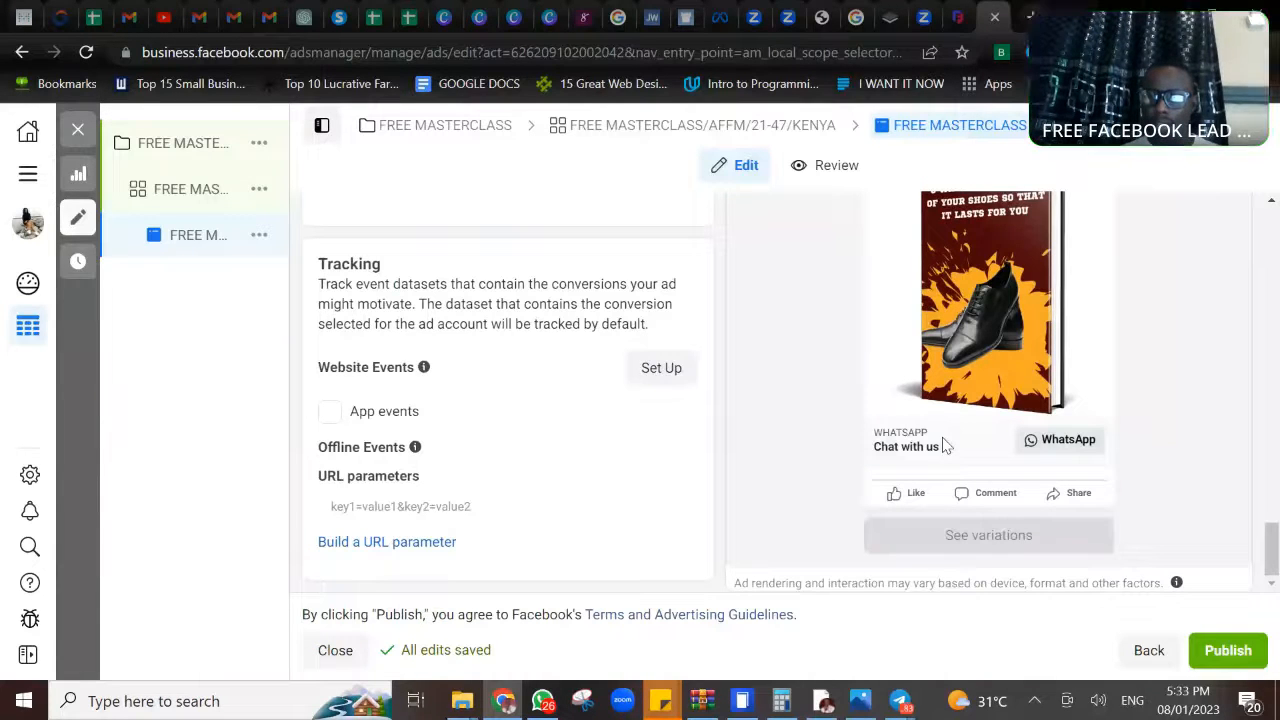
left_click_drag(1273, 548, 1274, 418)
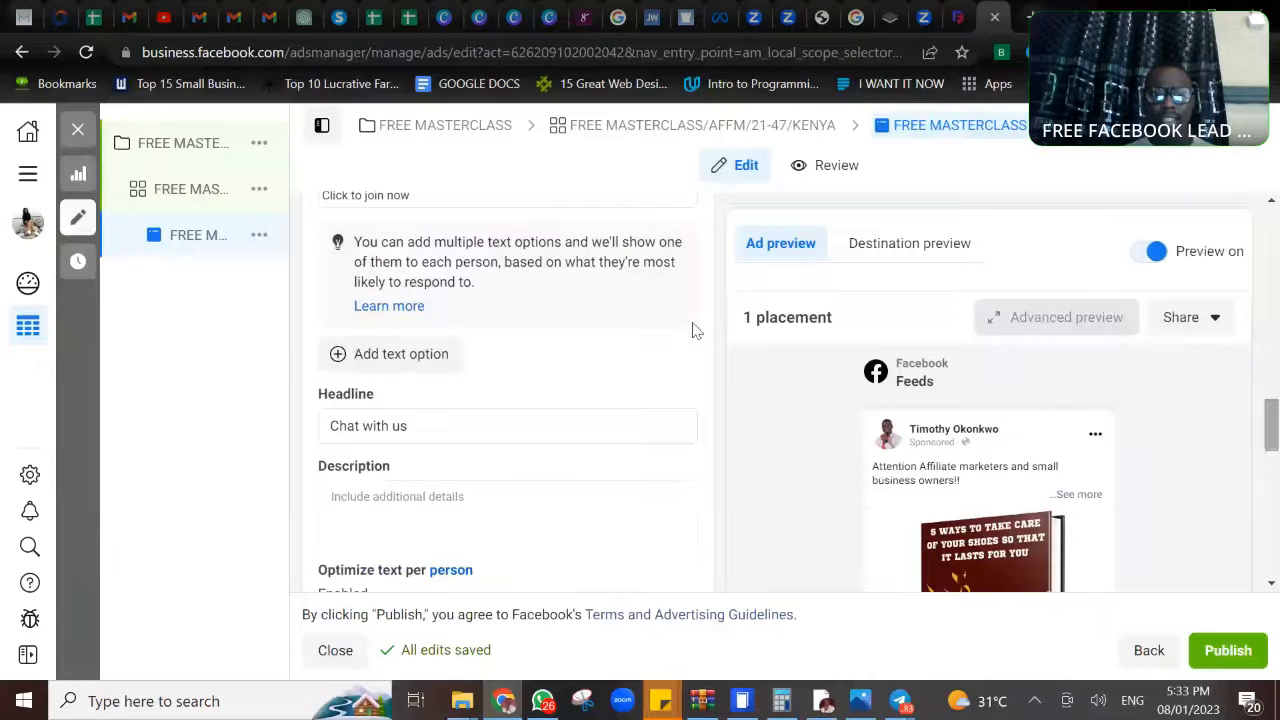
left_click_drag(410, 426, 320, 437)
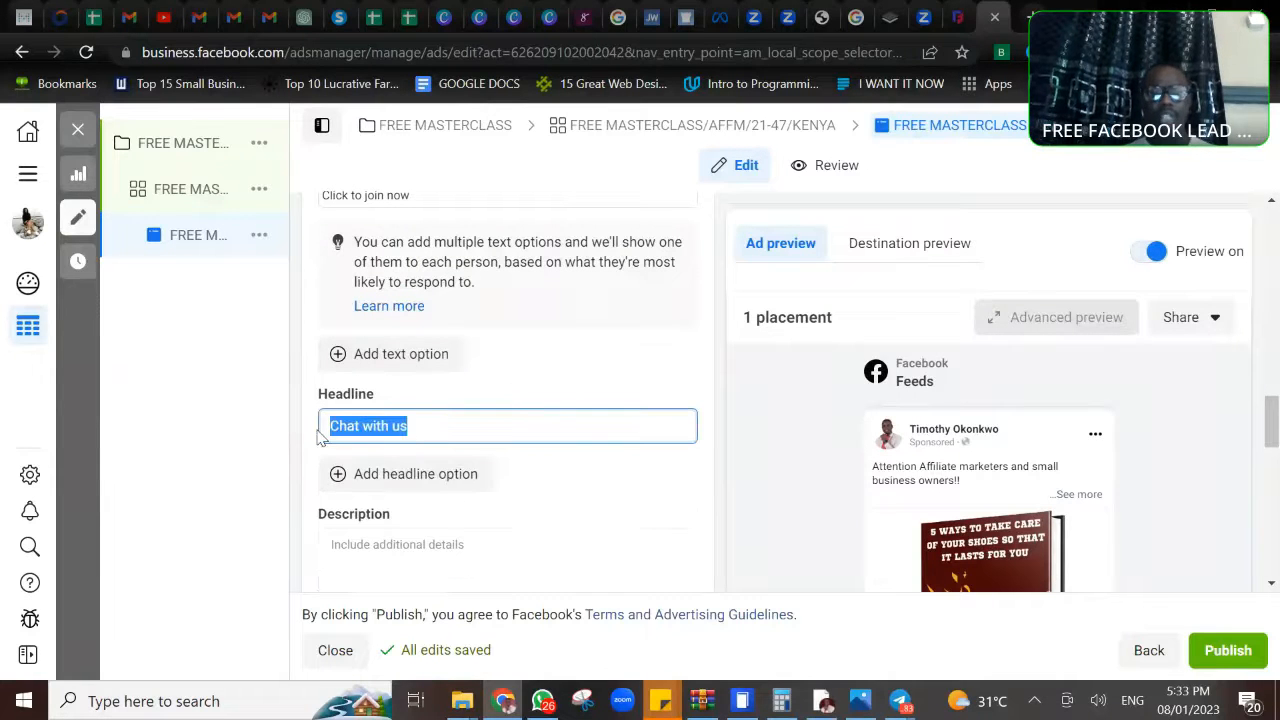
type("Gene")
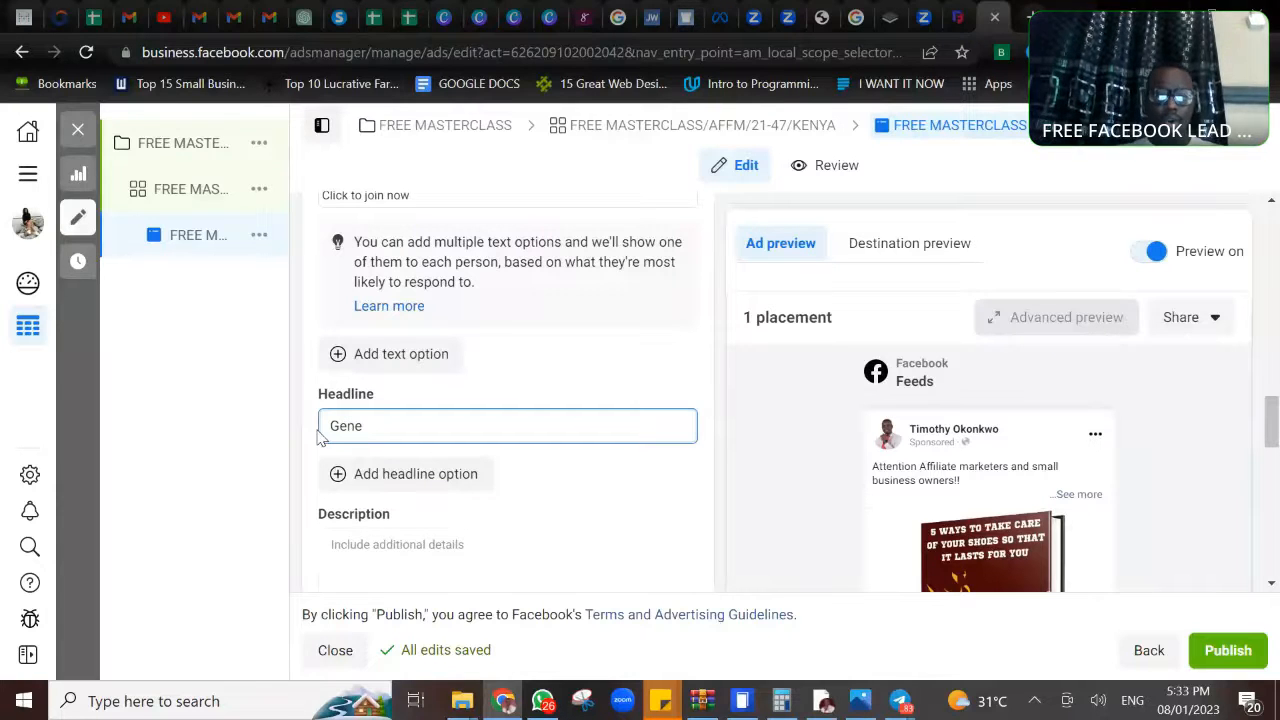
type("rate more ")
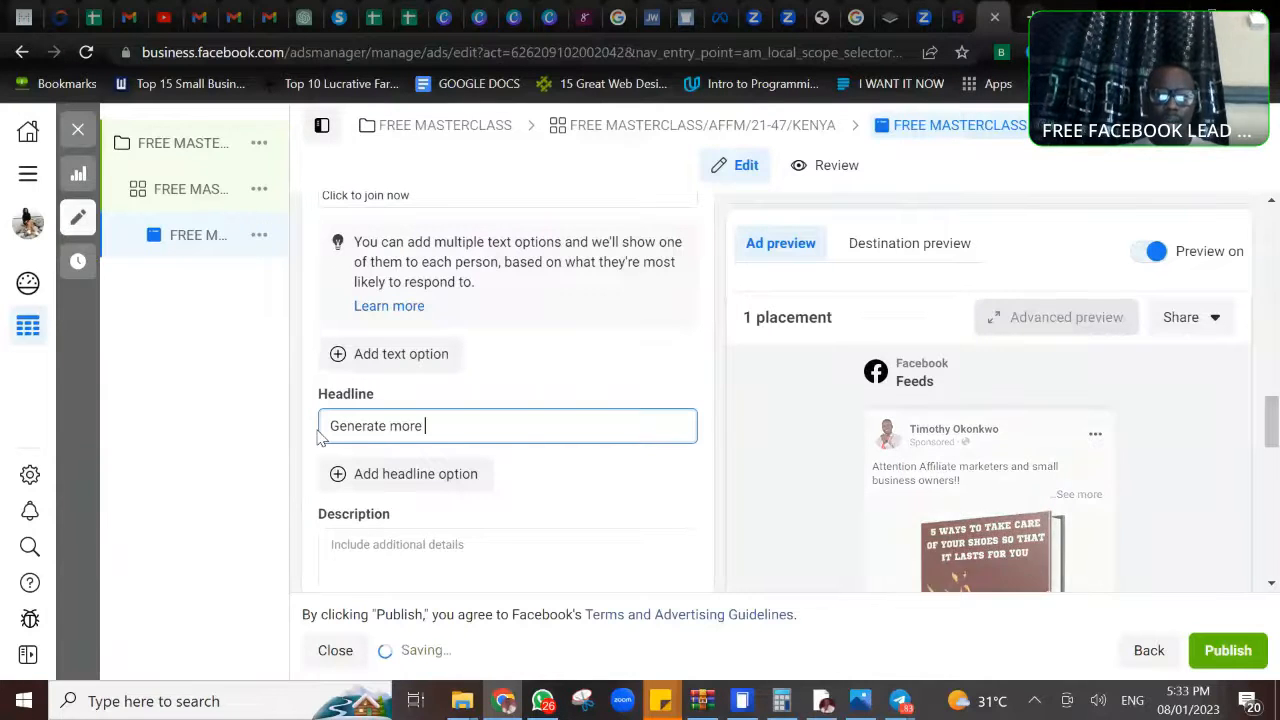
type("leads now")
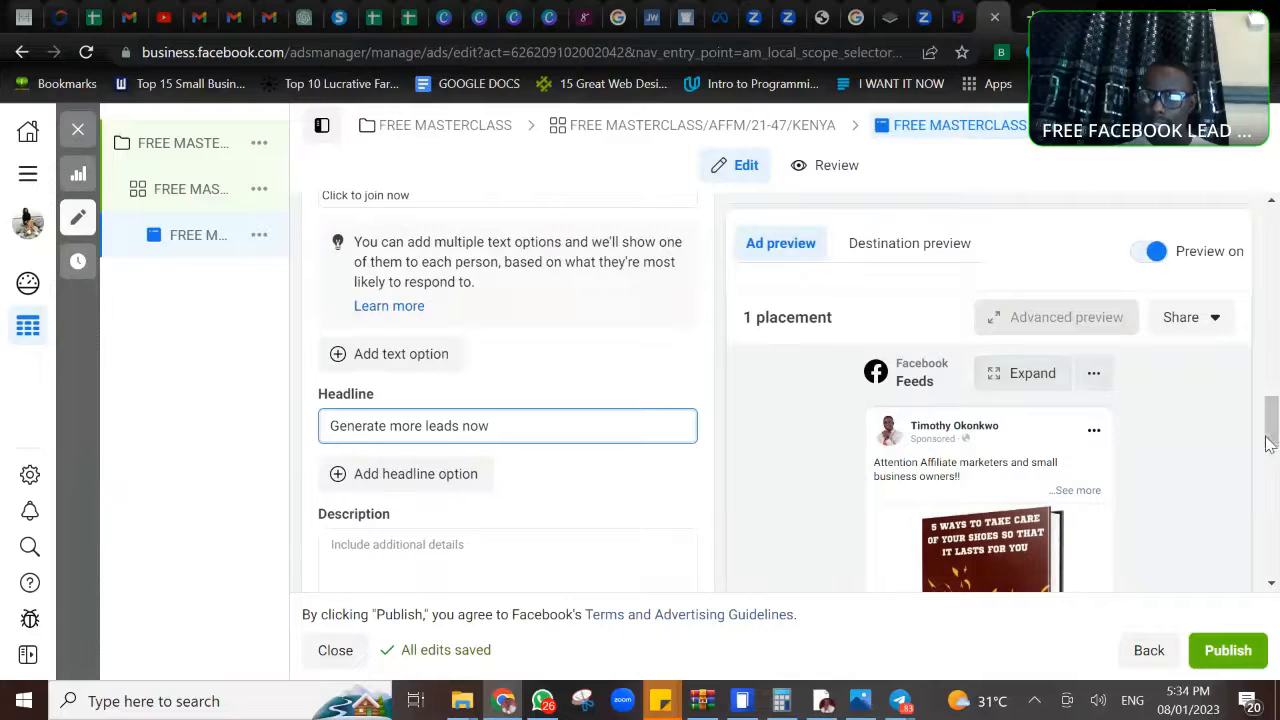
left_click_drag(1270, 432, 1275, 596)
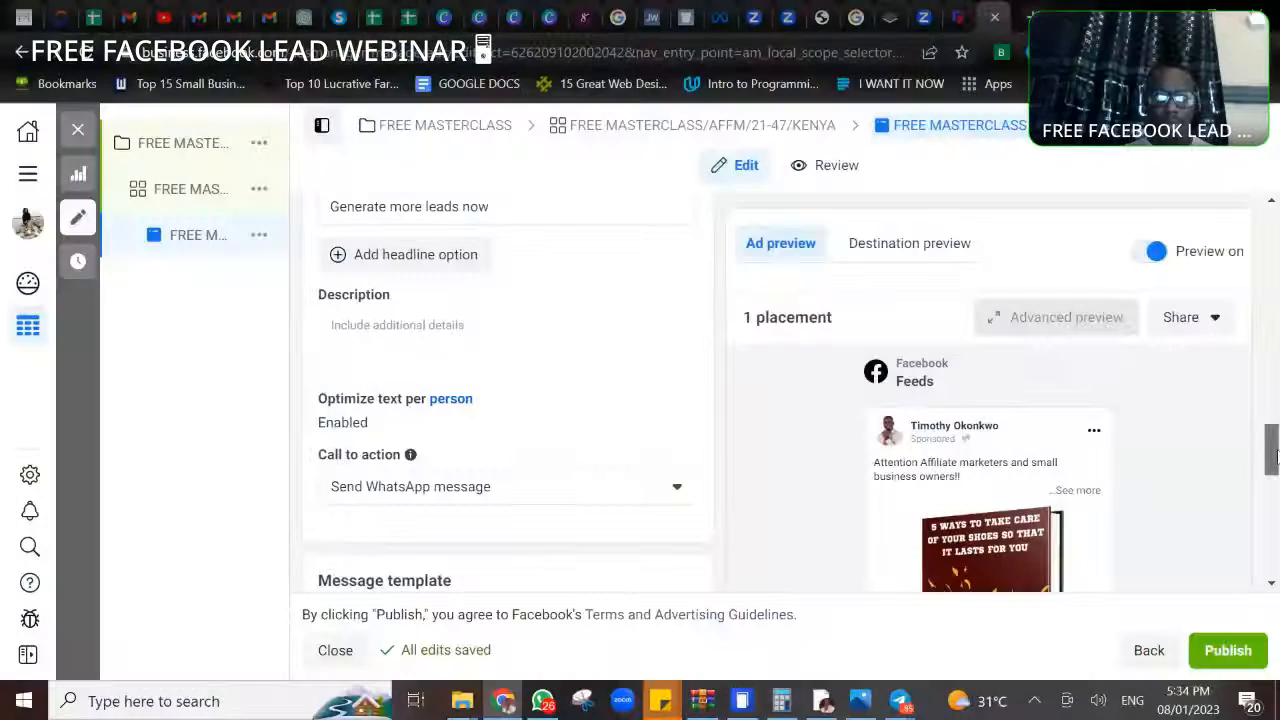
- Change the ad headline to "Join Free Webinar Now" and review it beside the WhatsApp button in the ad preview
left_click_drag(1273, 465, 1273, 425)
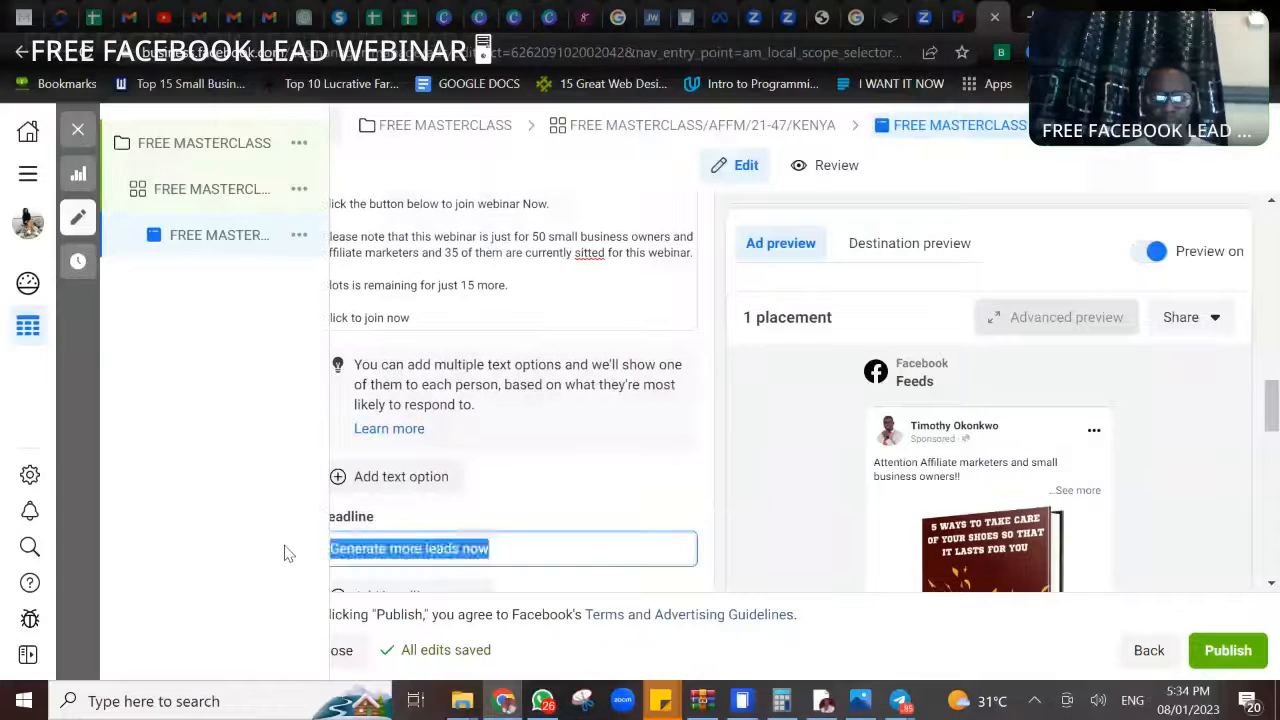
type("Join")
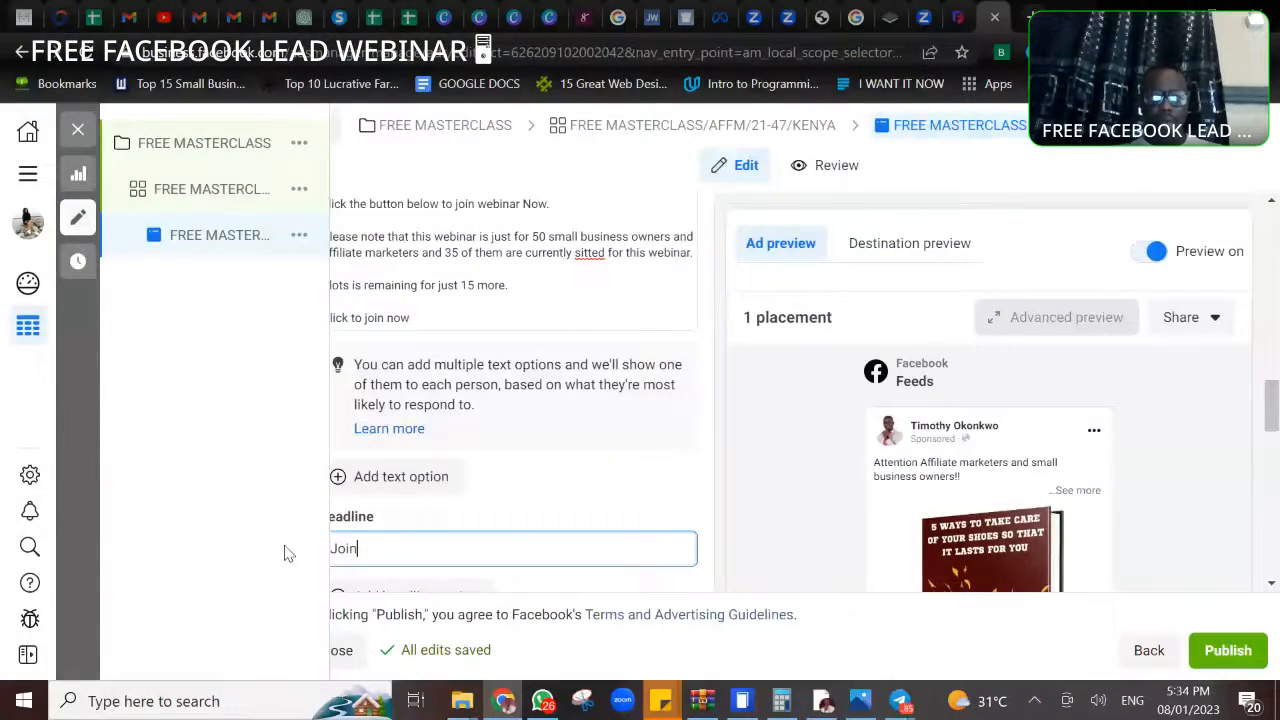
type(" Free W")
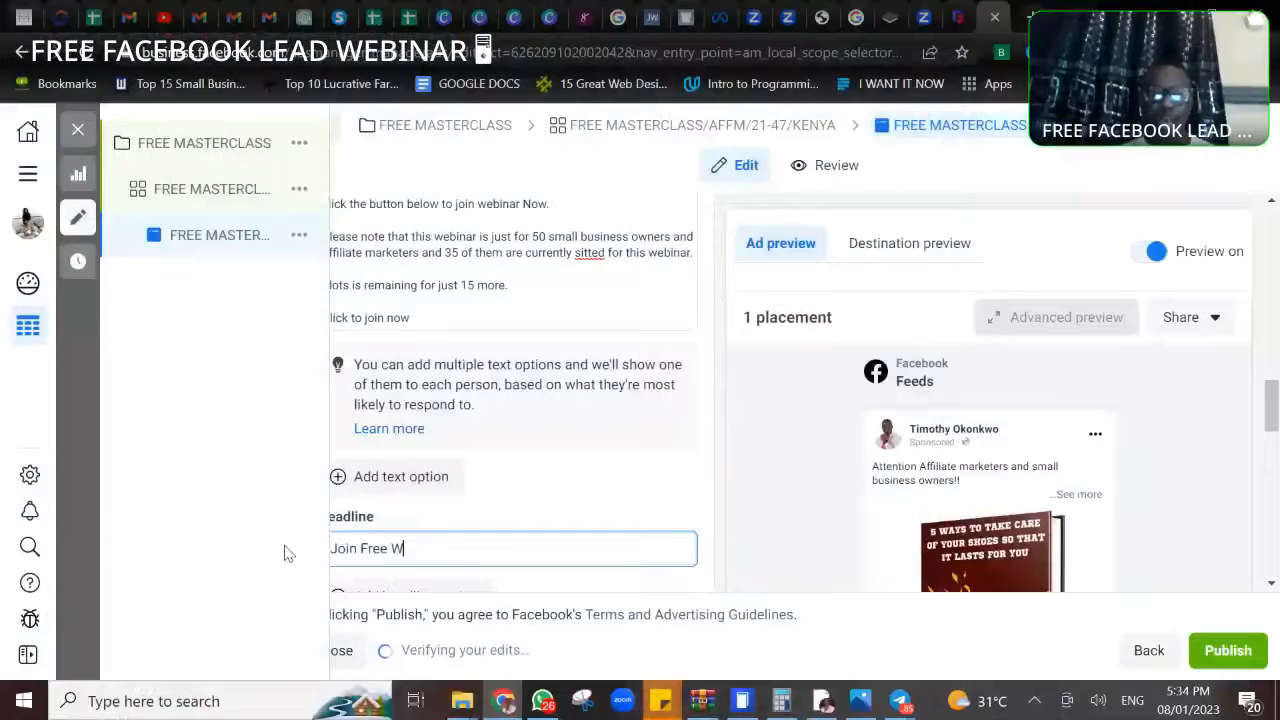
type("ebinar Now")
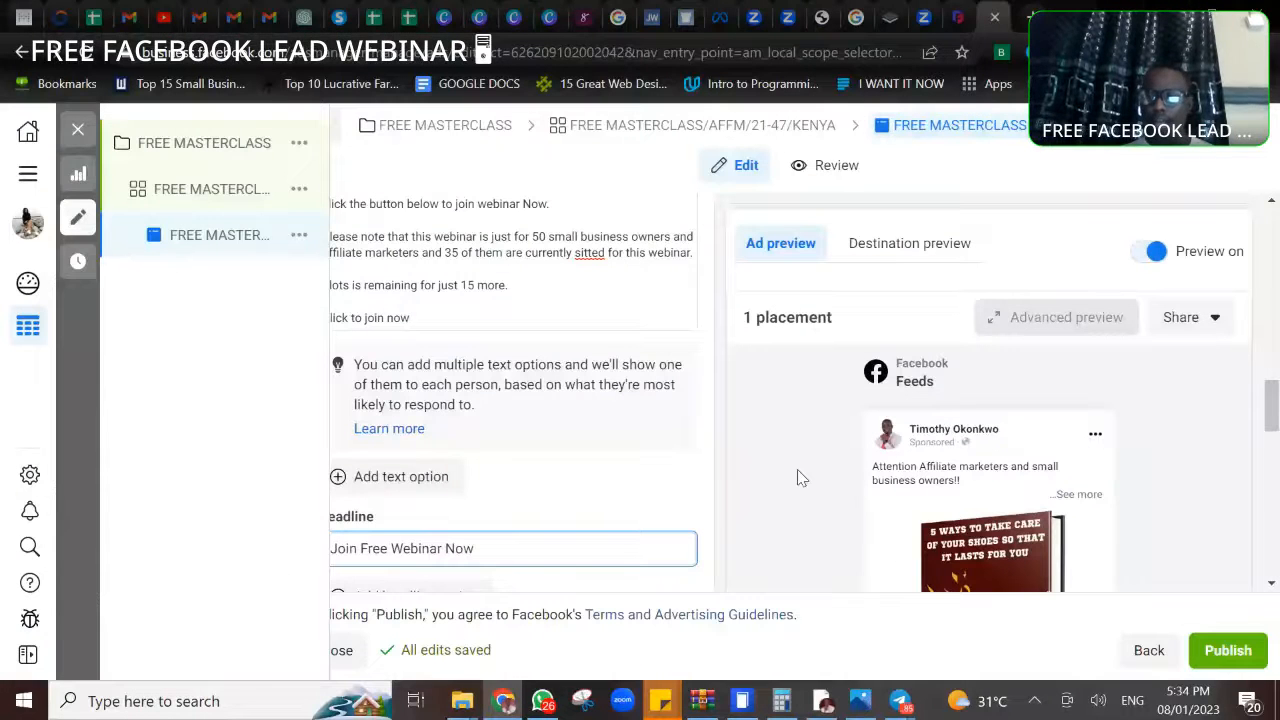
left_click_drag(1276, 395, 1278, 580)
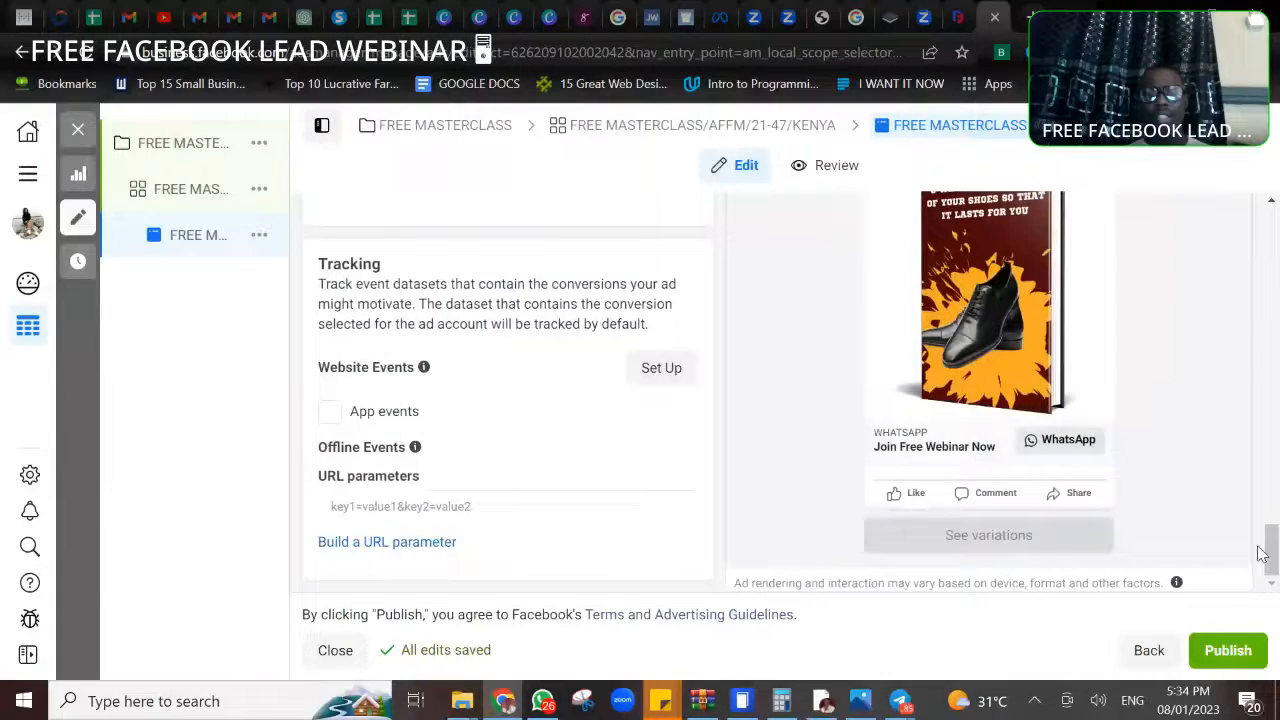
left_click_drag(1268, 545, 1276, 425)
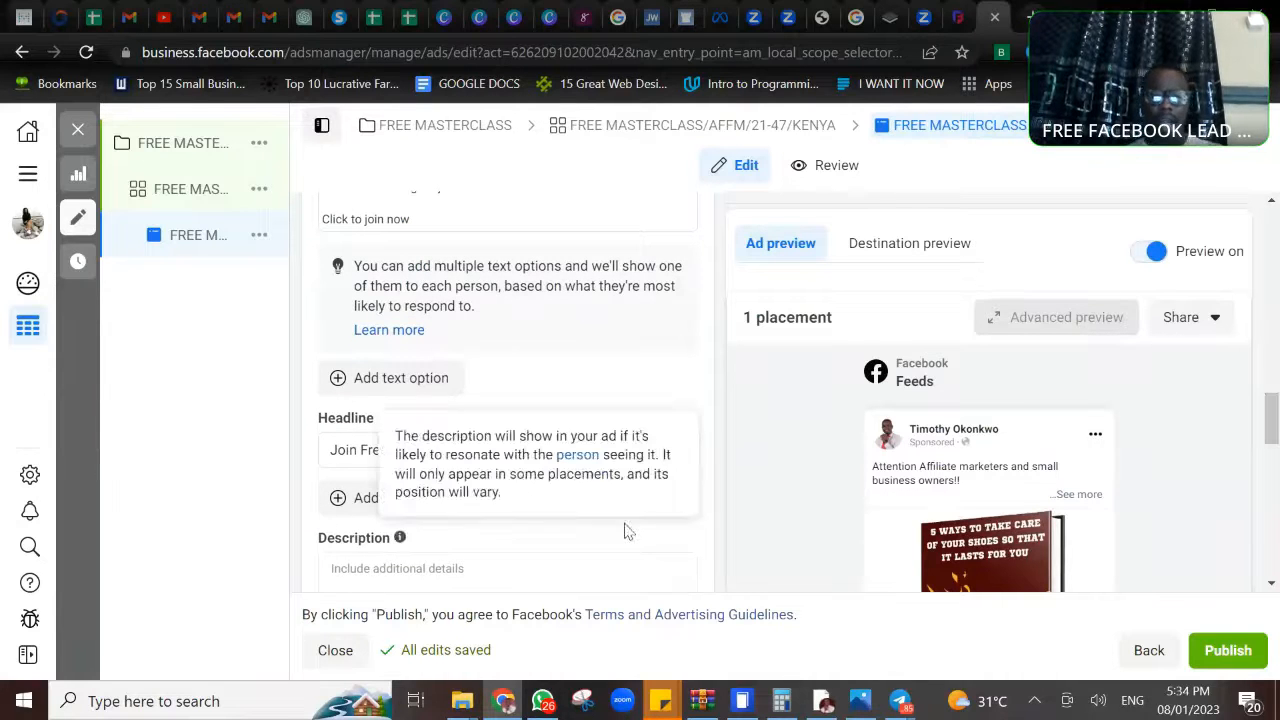
- Review the available call-to-action options for the ad, keeping Send WhatsApp message
left_click_drag(1270, 428, 1274, 464)
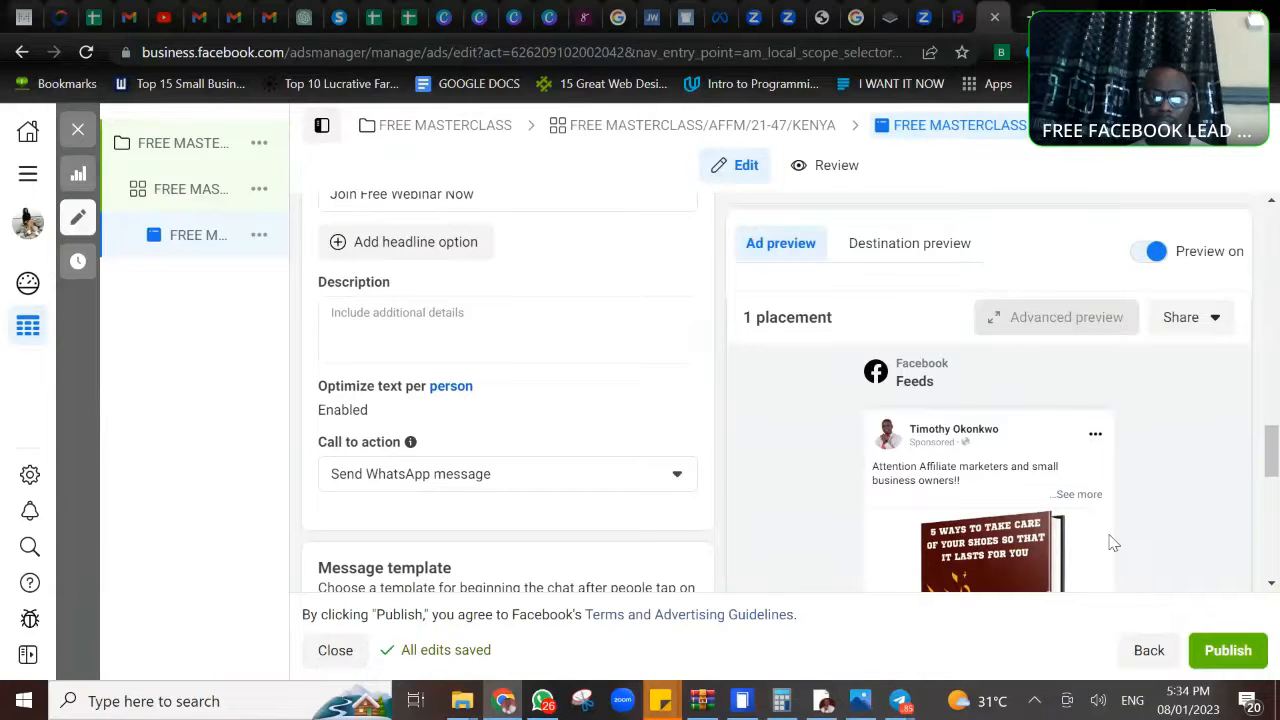
left_click(537, 486)
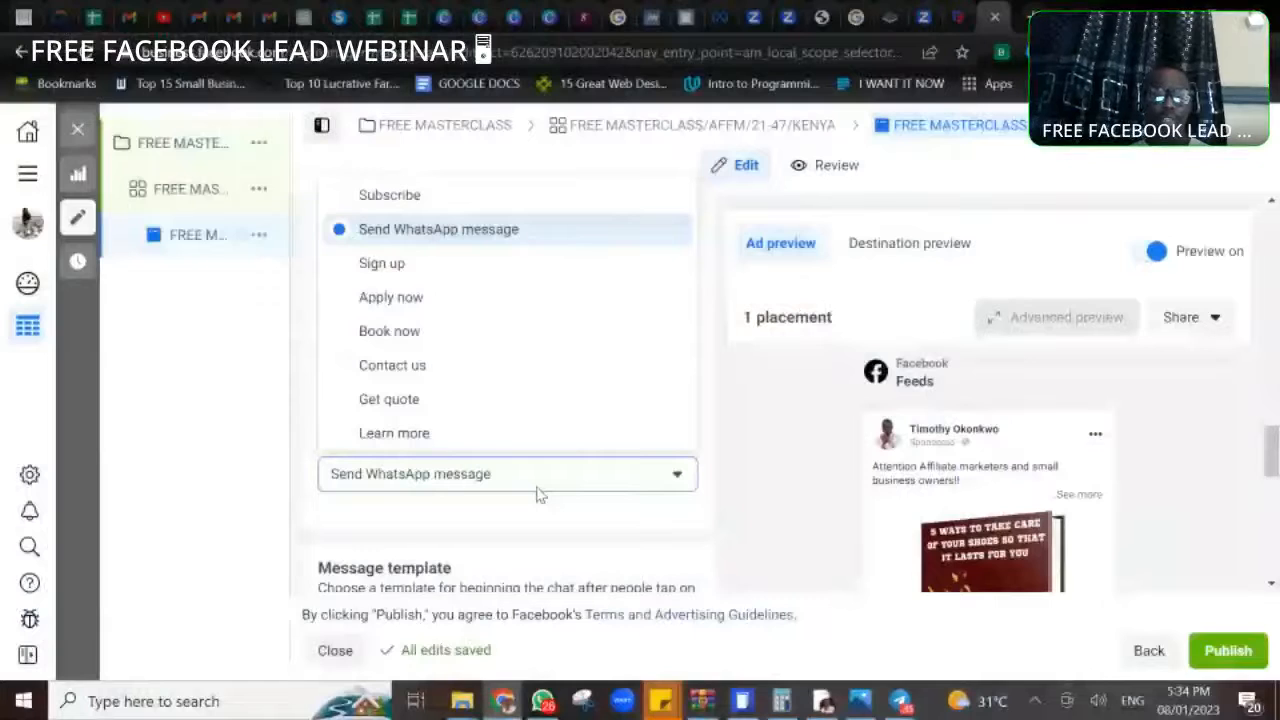
left_click(537, 487)
left_click(537, 487)
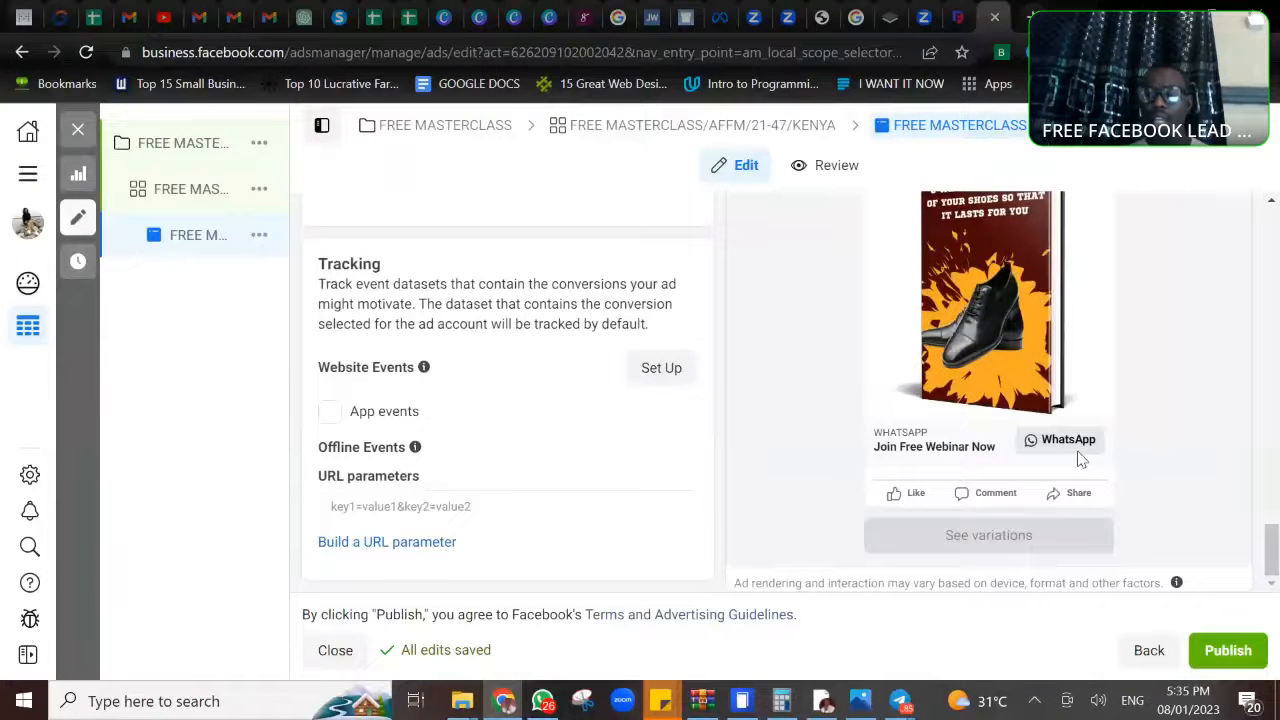
- Expand the full primary text in the Facebook Feeds ad preview, then switch the preview off and back on
mouse_move(1273, 550)
left_mouse_down()
mouse_move(1270, 447)
mouse_move(1275, 557)
left_mouse_up()
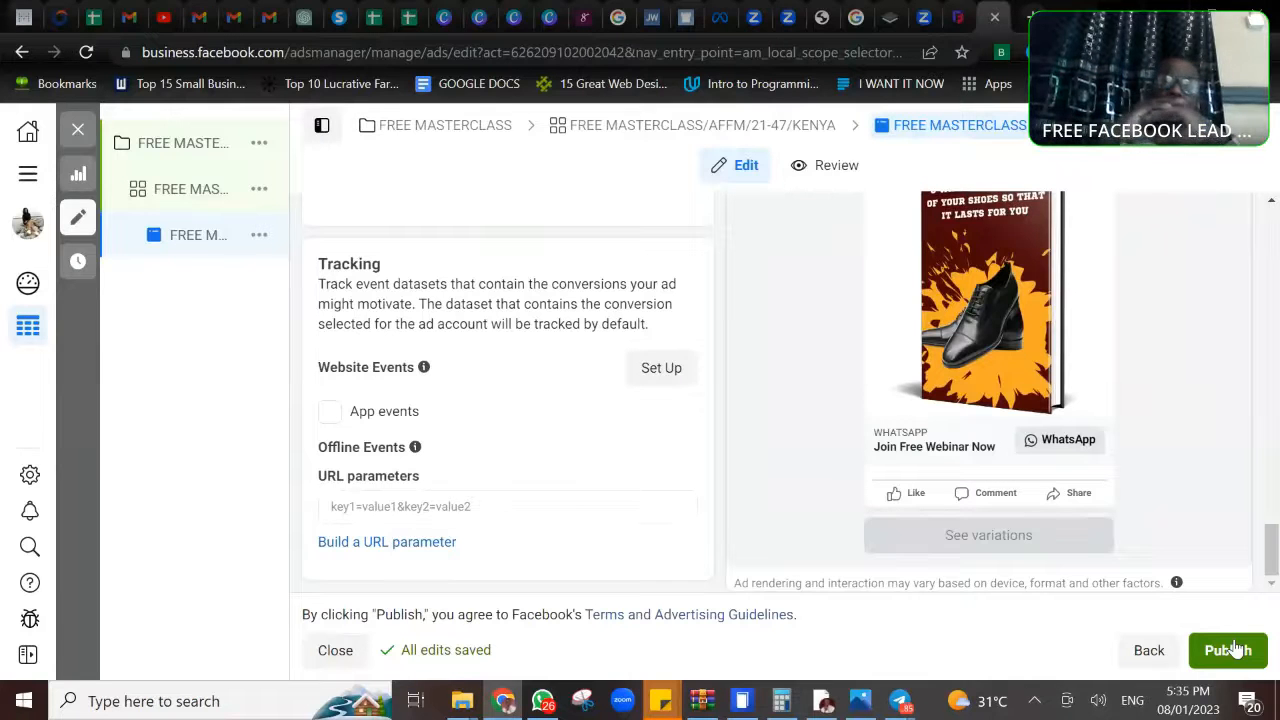
left_click_drag(1273, 575, 1274, 545)
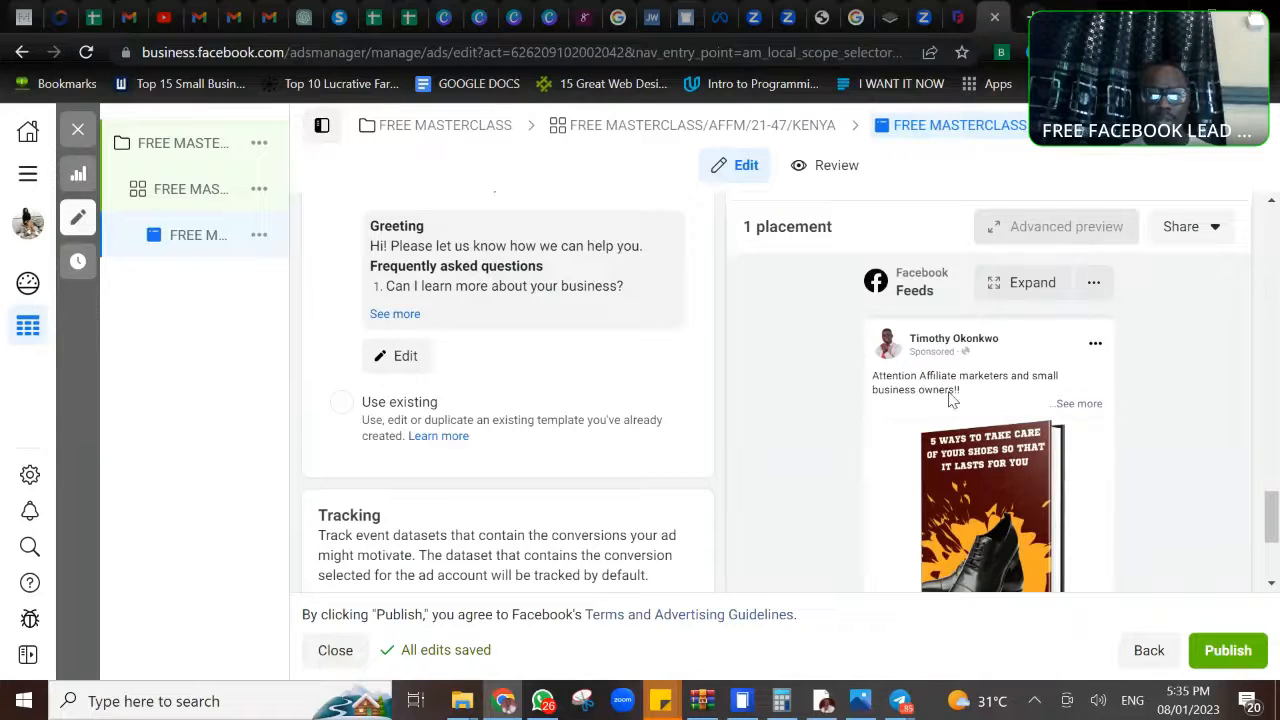
left_click(1075, 406)
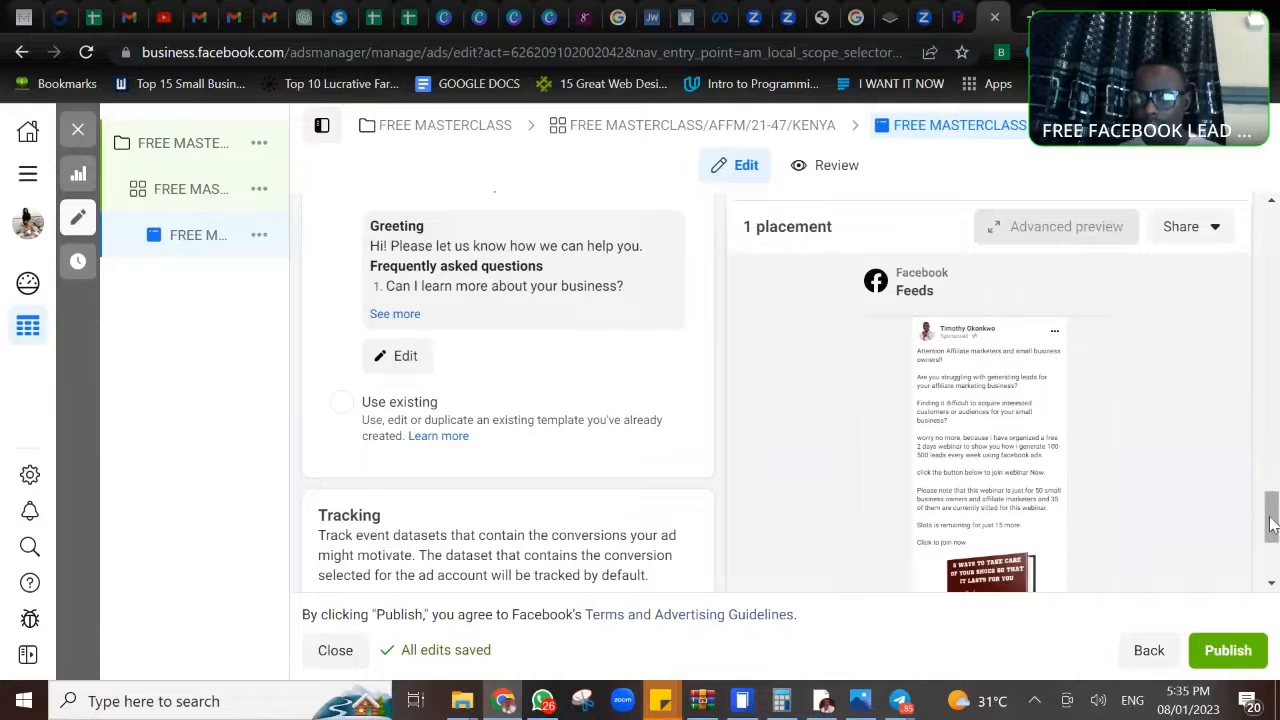
left_click_drag(1268, 517, 1260, 370)
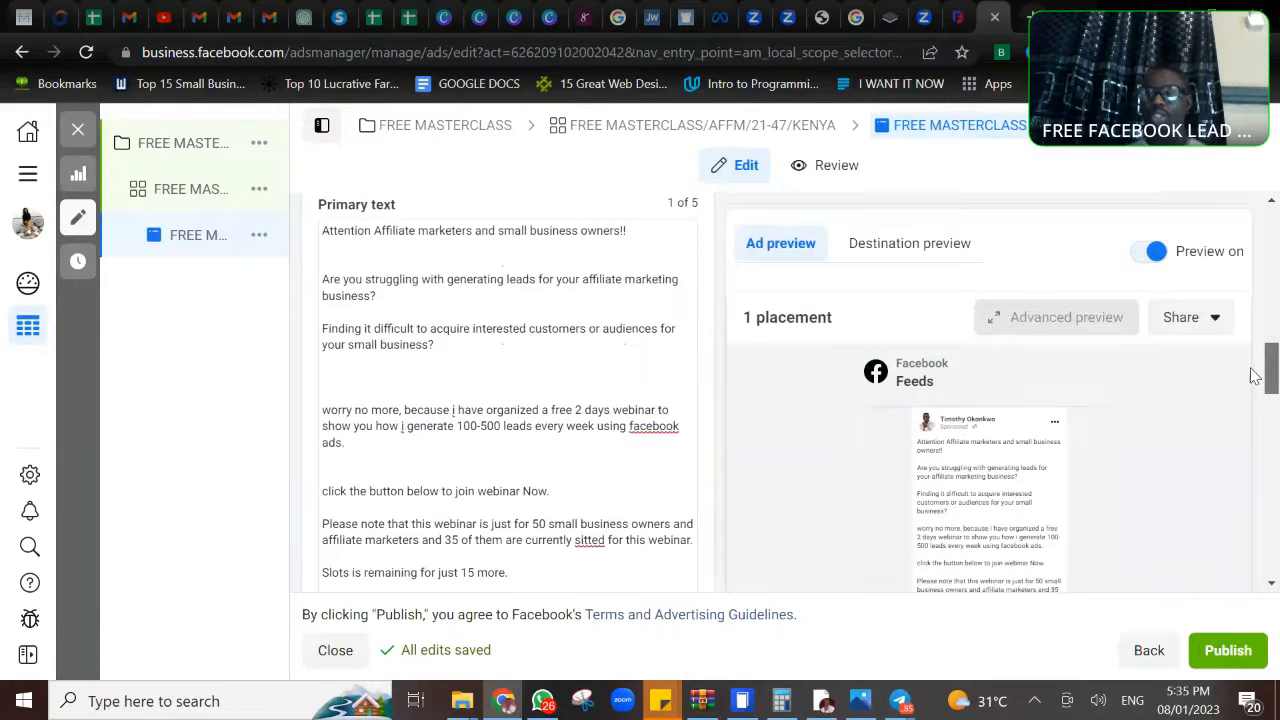
left_click(1139, 254)
left_click(1157, 258)
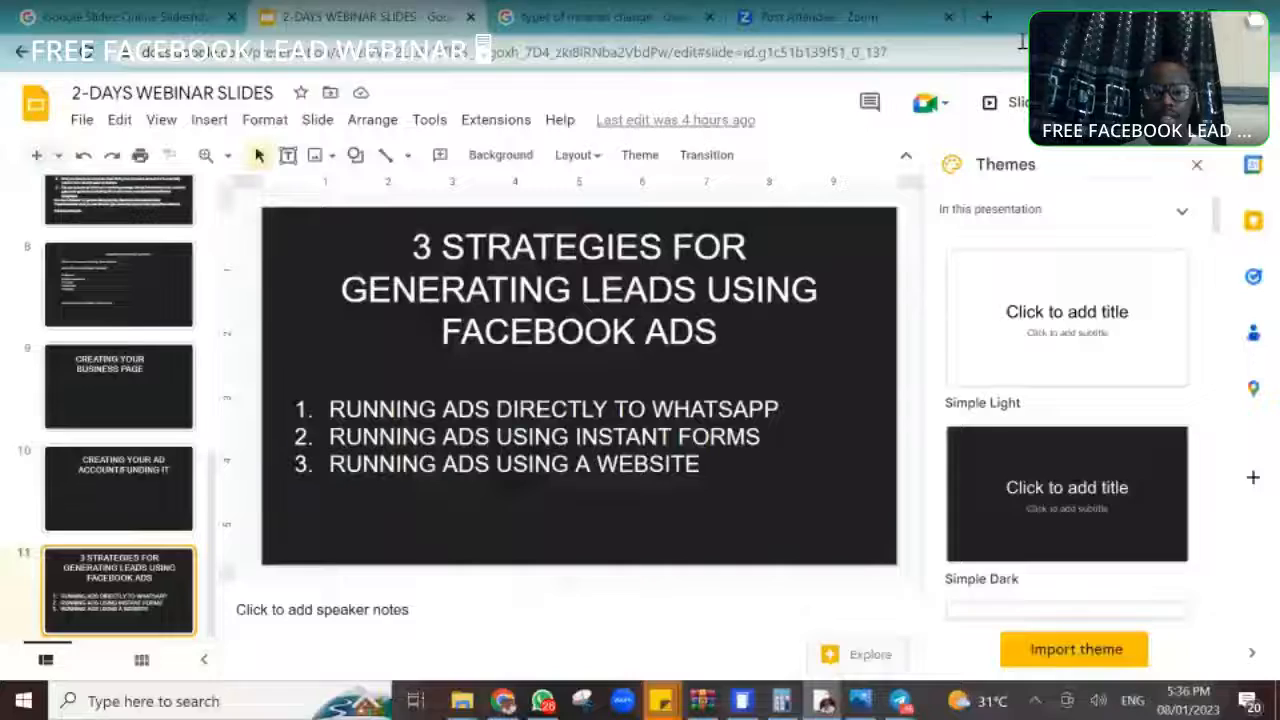
- Switch to the 2-DAYS WEBINAR SLIDES presentation and exit its slideshow at the slide on three lead generation strategies
key("F11")
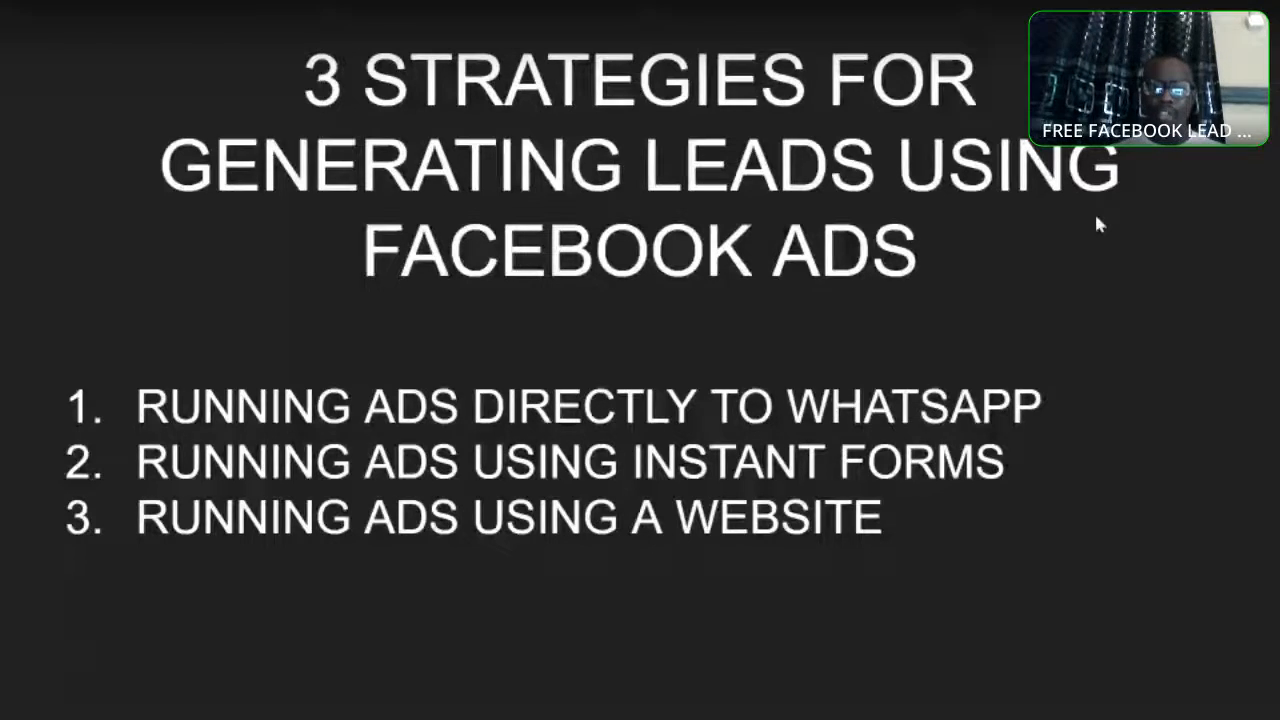
key("Escape")
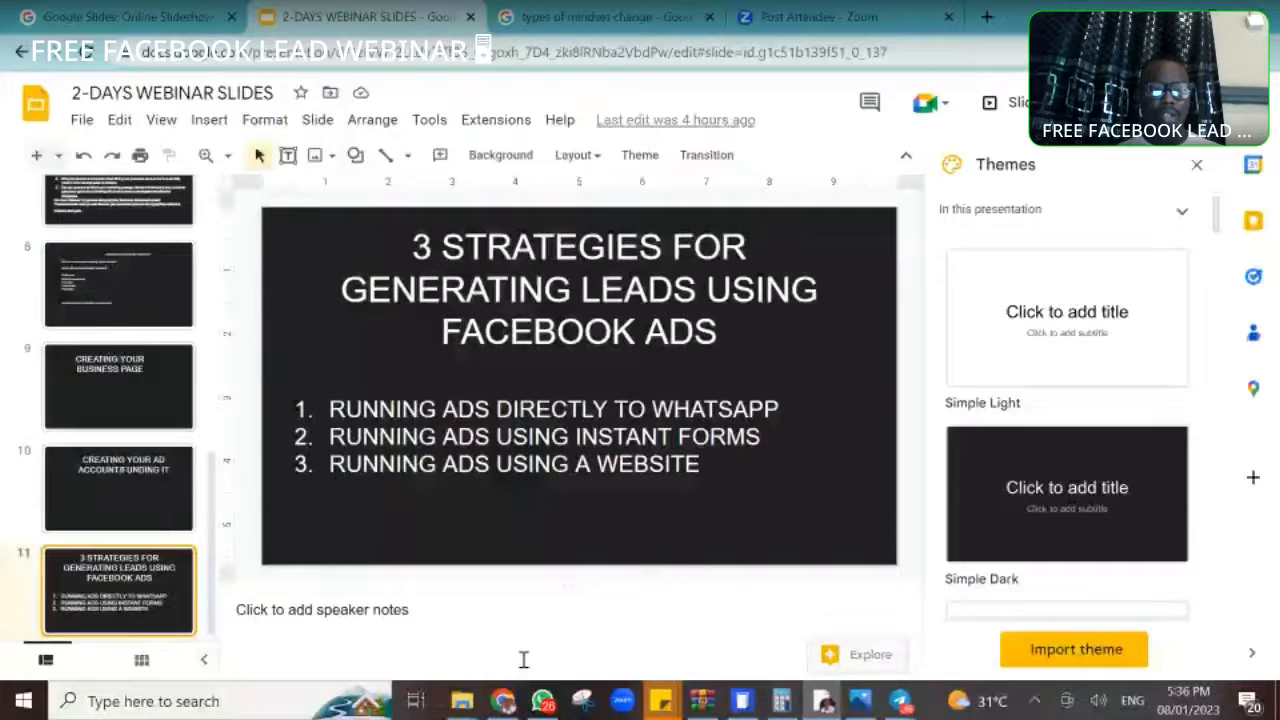
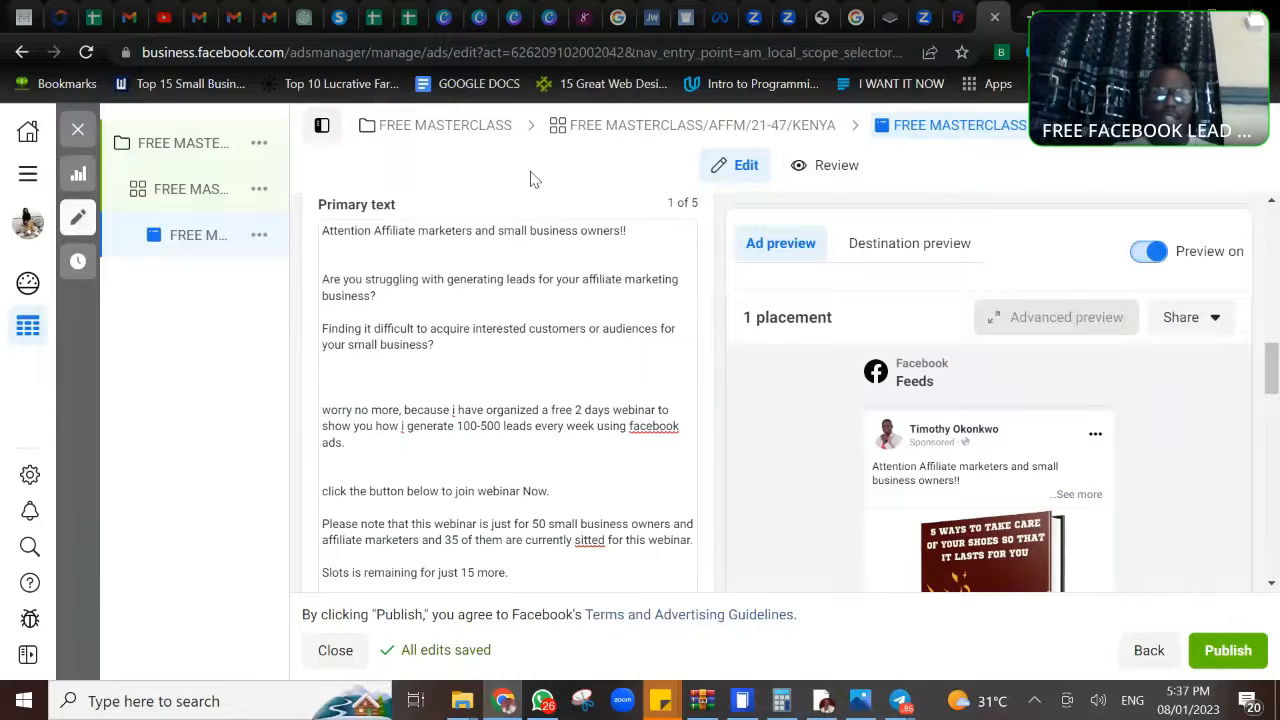
- Close the FREE MASTERCLASS ad editor and start creating a new campaign
left_click(68, 139)
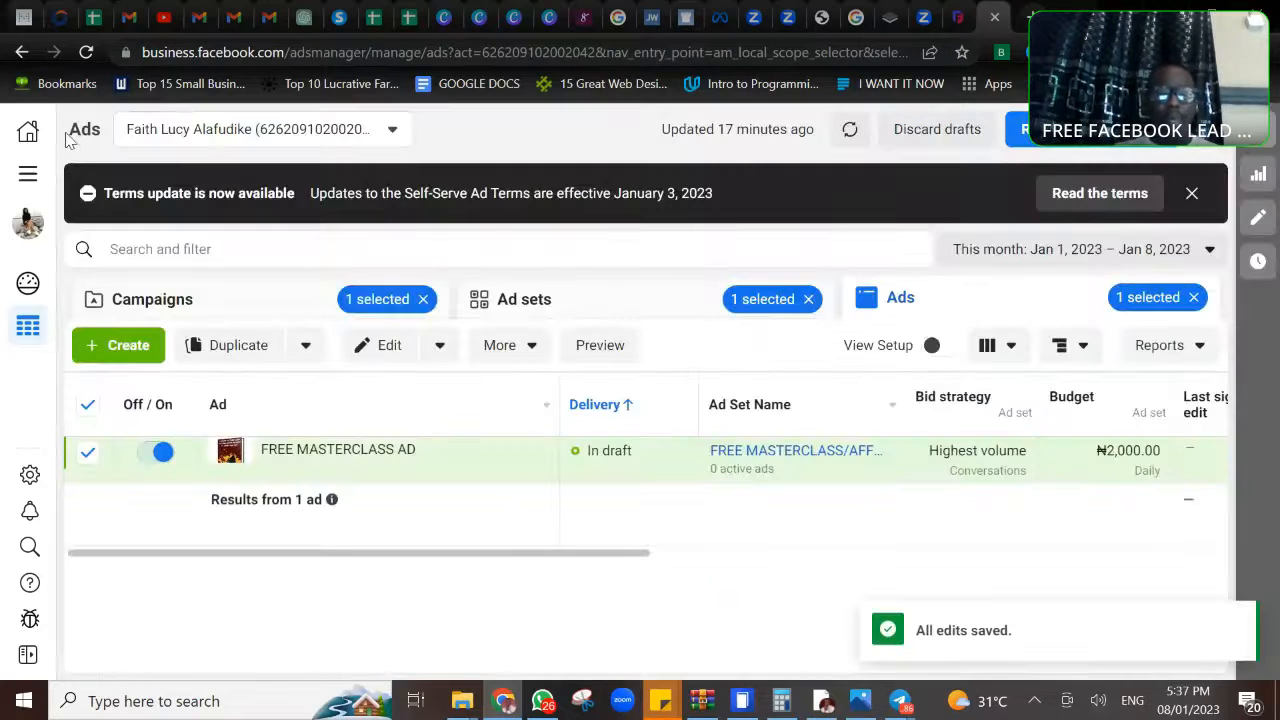
left_click(113, 347)
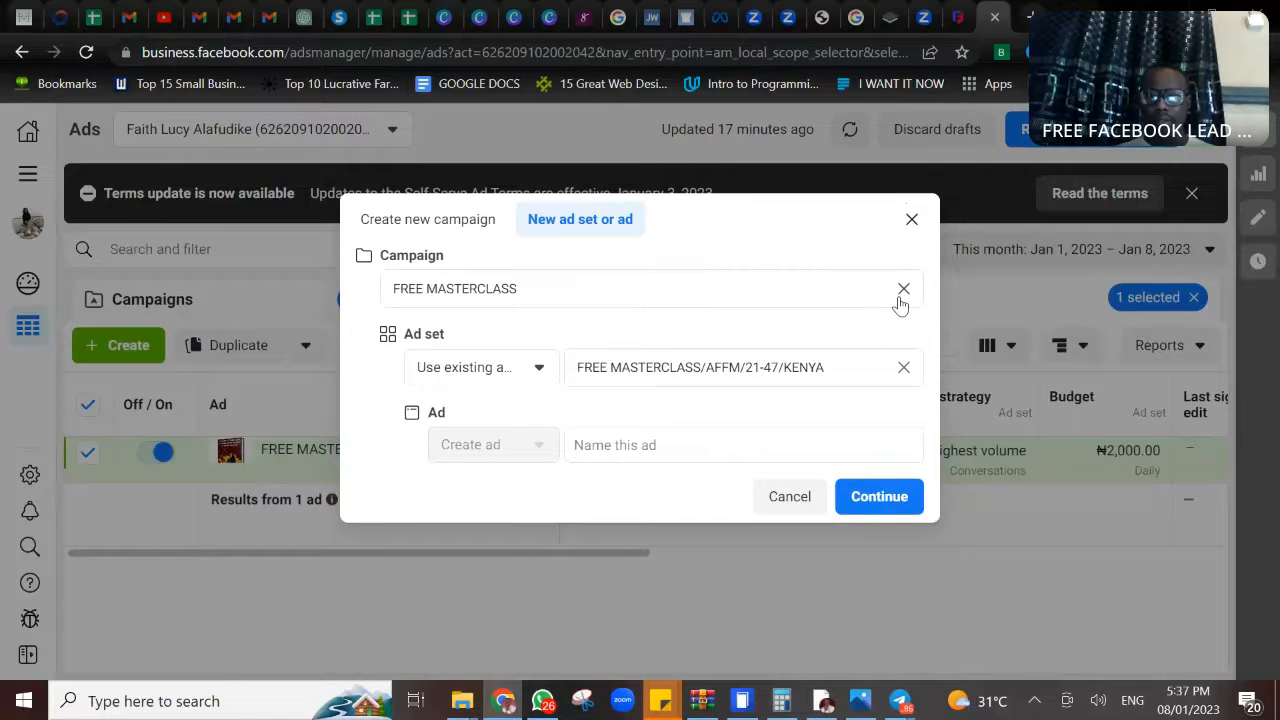
left_click(438, 224)
left_click(489, 360)
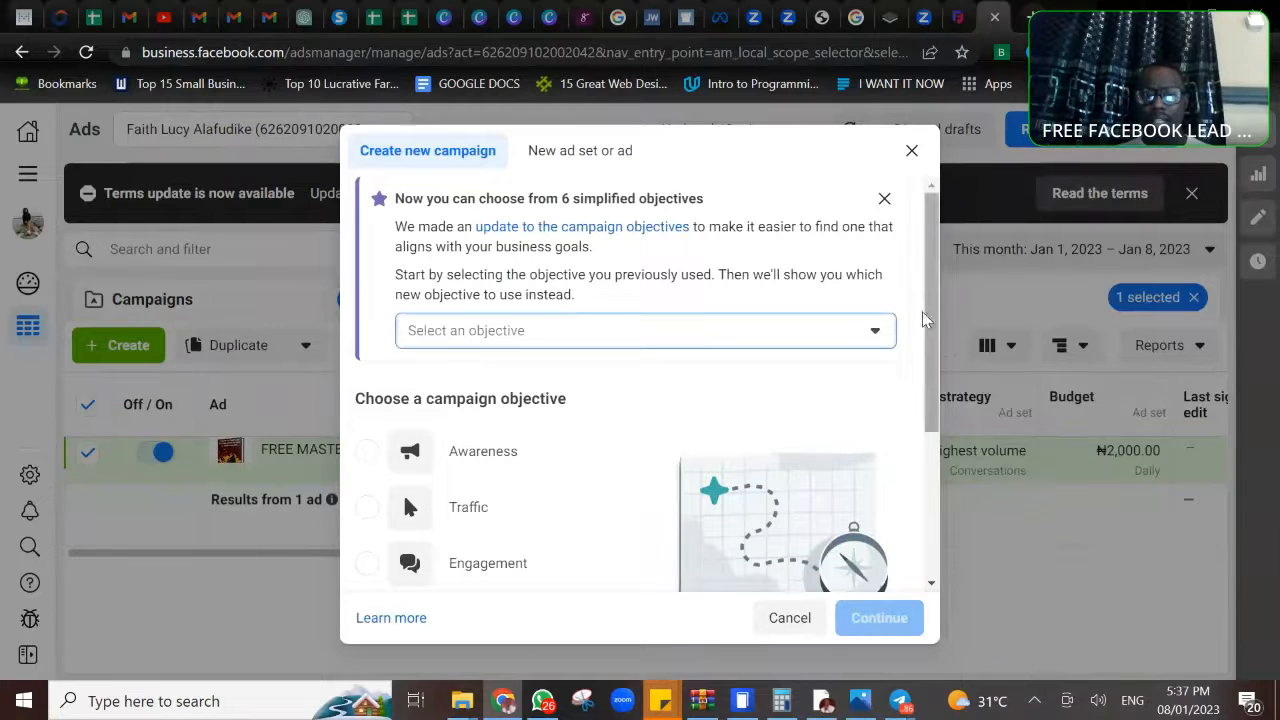
- Select Lead generation as the previously used objective and continue to the new Leads campaign draft
left_click(877, 333)
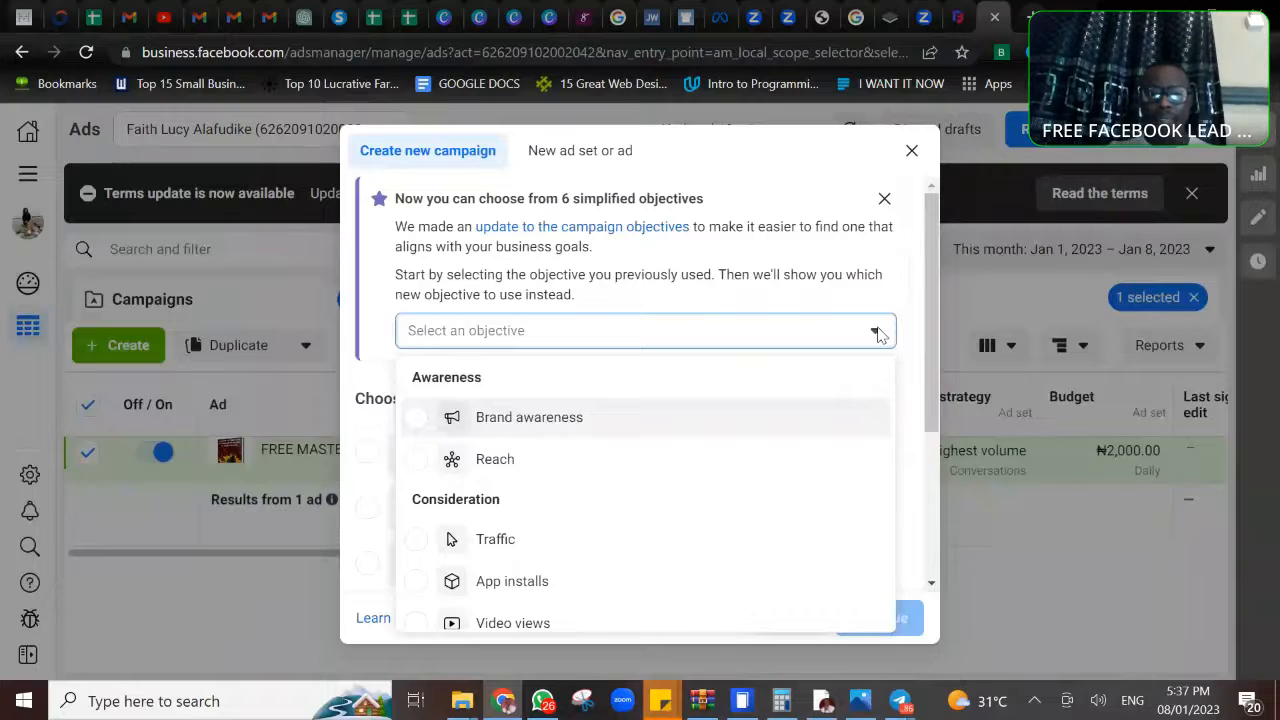
scroll(645, 490, "down", 2)
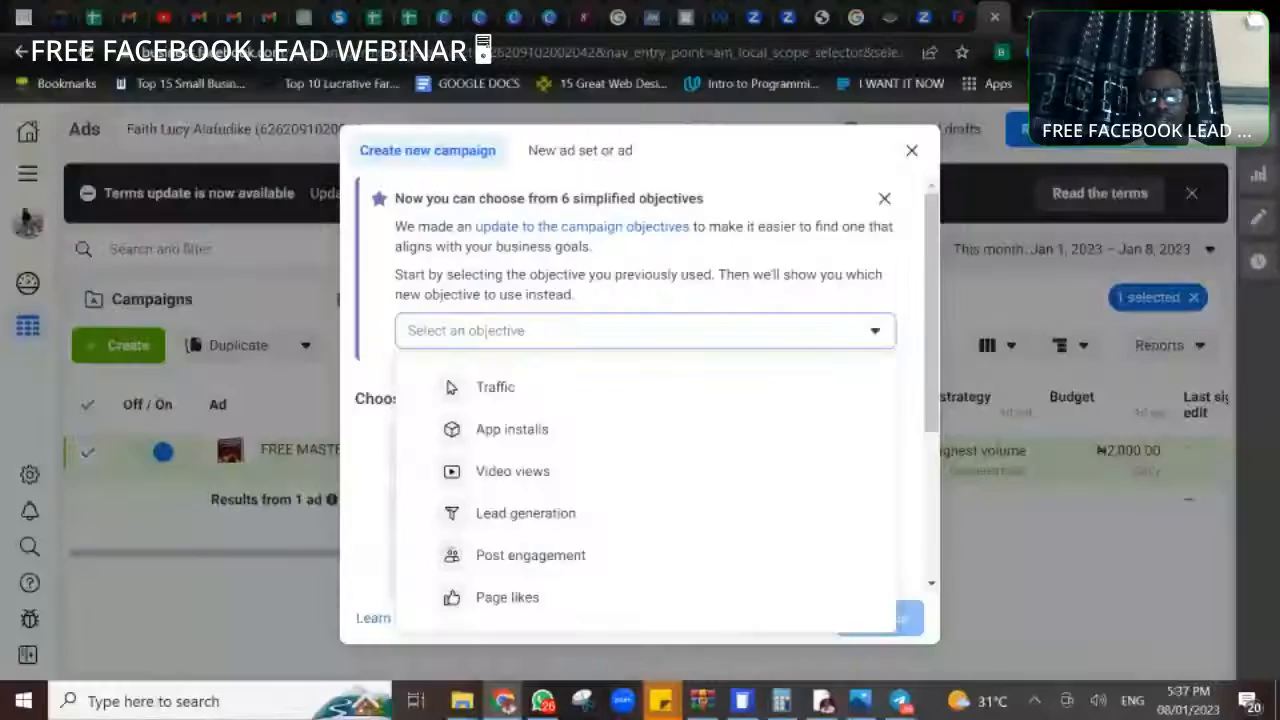
scroll(450, 390, "down", 1)
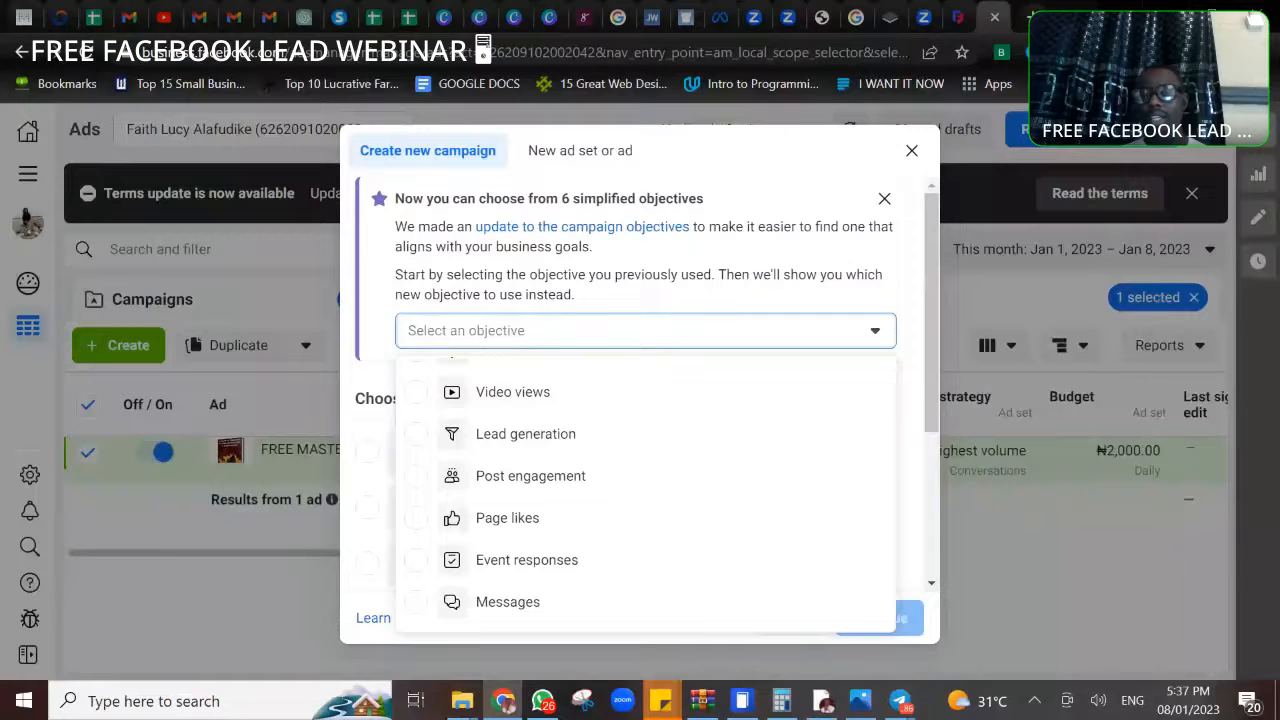
left_click(419, 437)
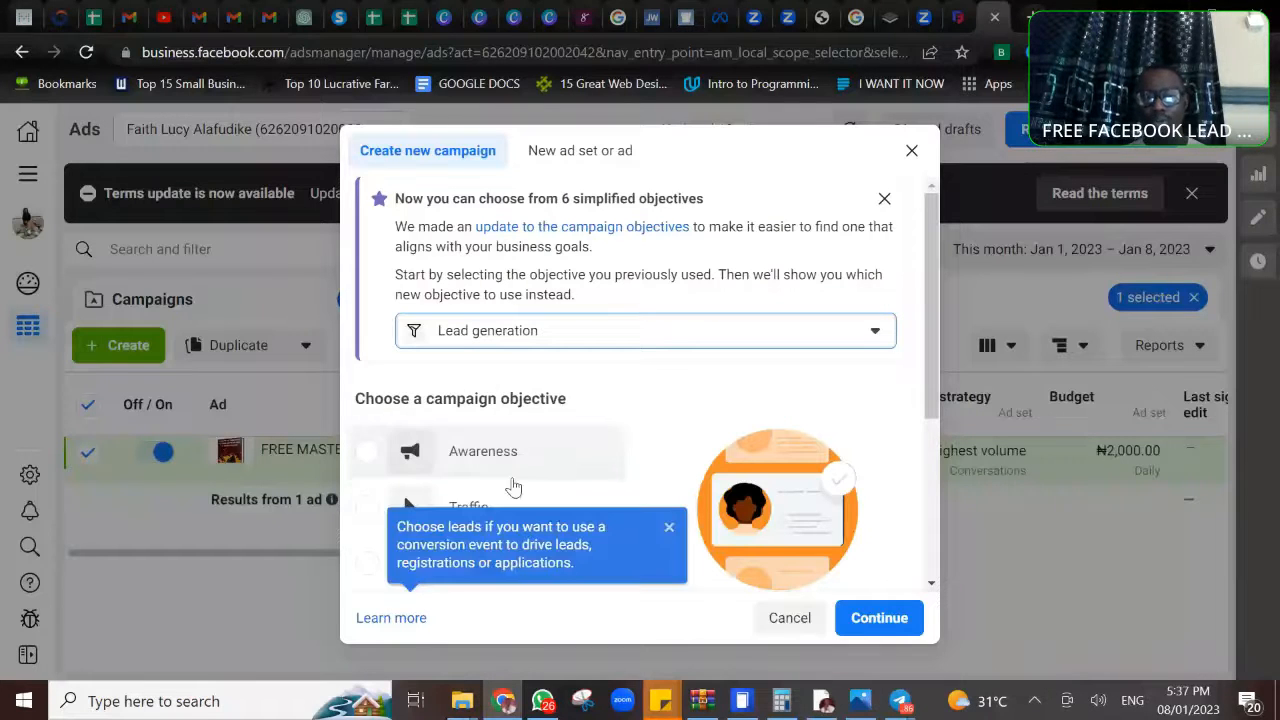
left_click(899, 622)
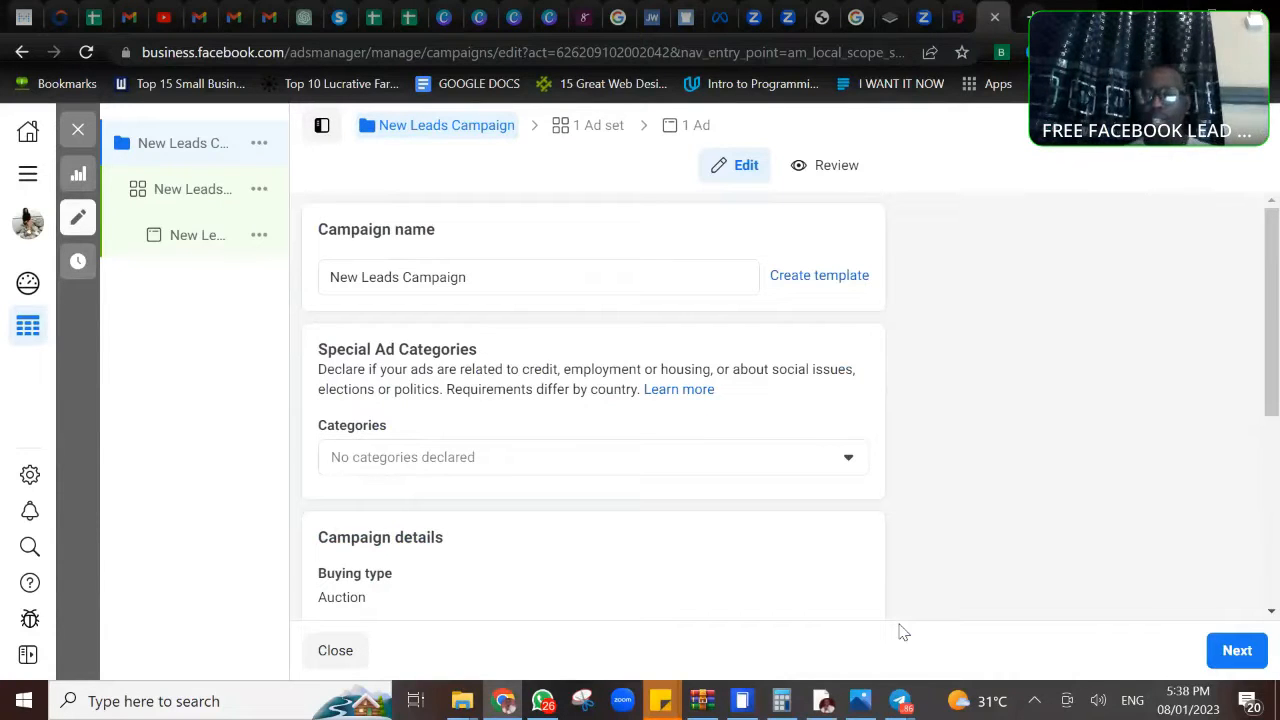
- In the new leads ad set, change the Facebook Page to the one listed directly below Pinkstripes Digital Koncept and dismiss the Lead Ads Terms notice
scroll(600, 400, "down", 4)
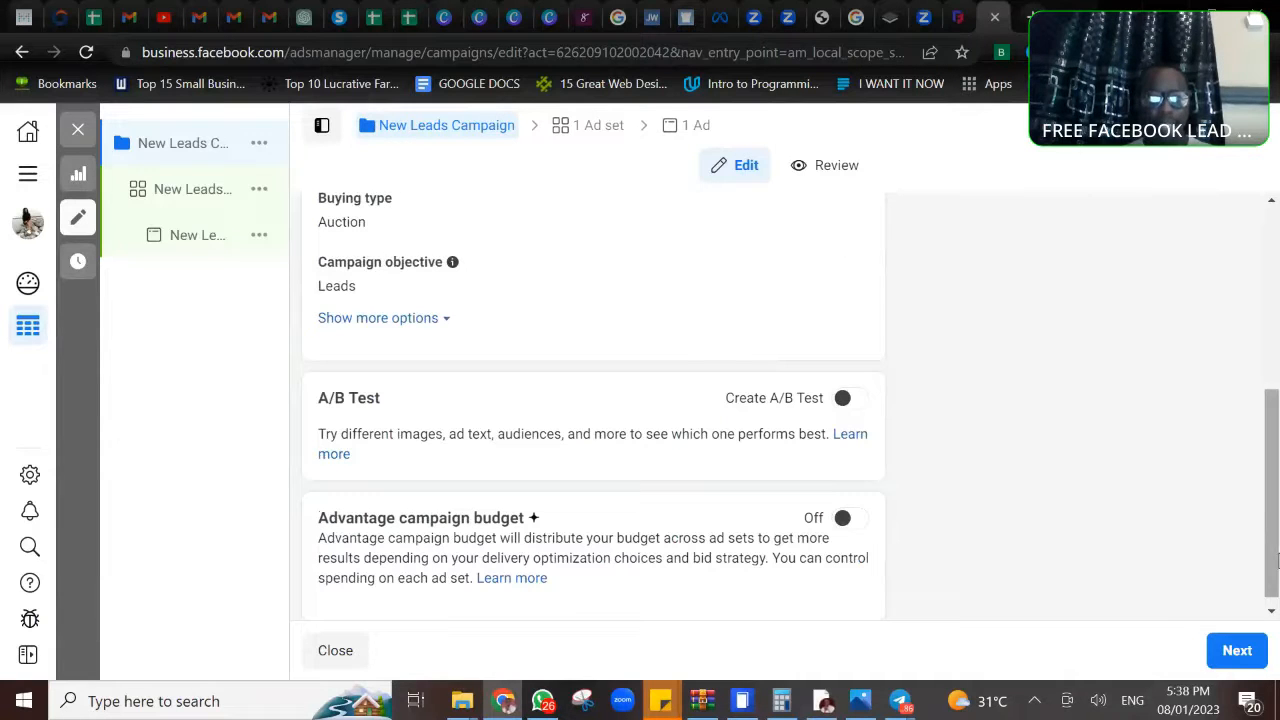
left_click(173, 196)
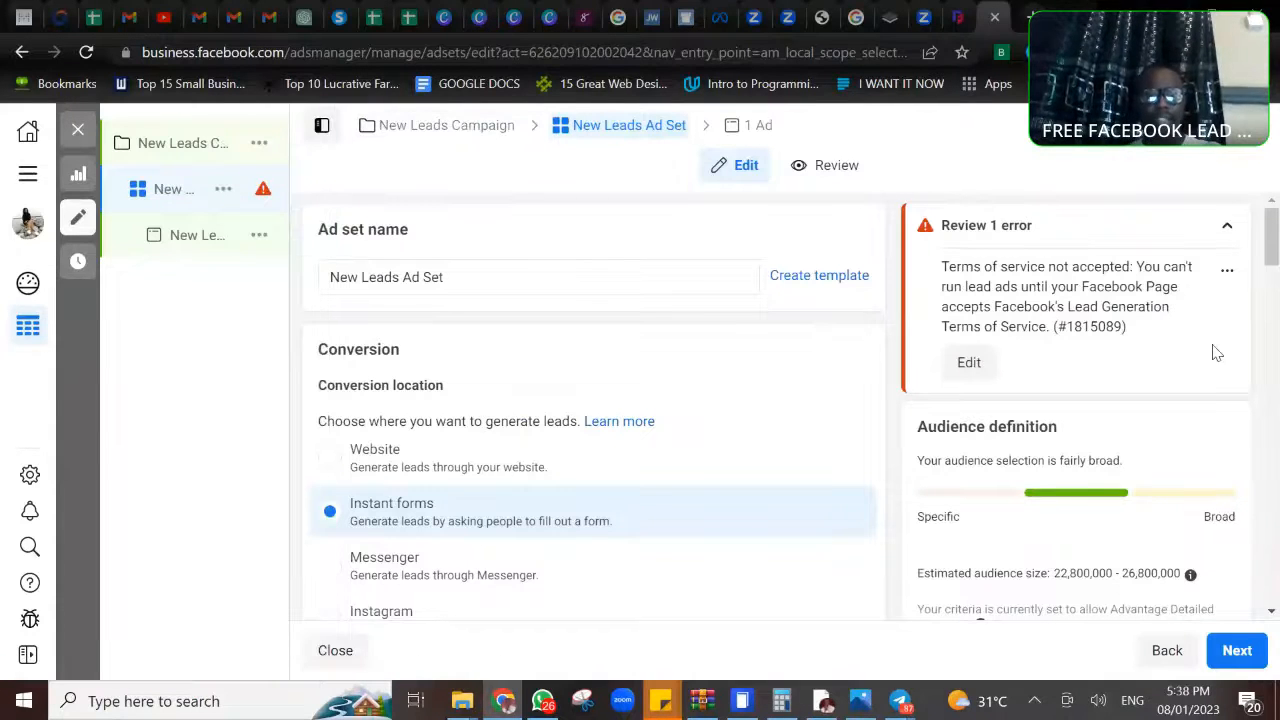
scroll(1216, 352, "down", 2)
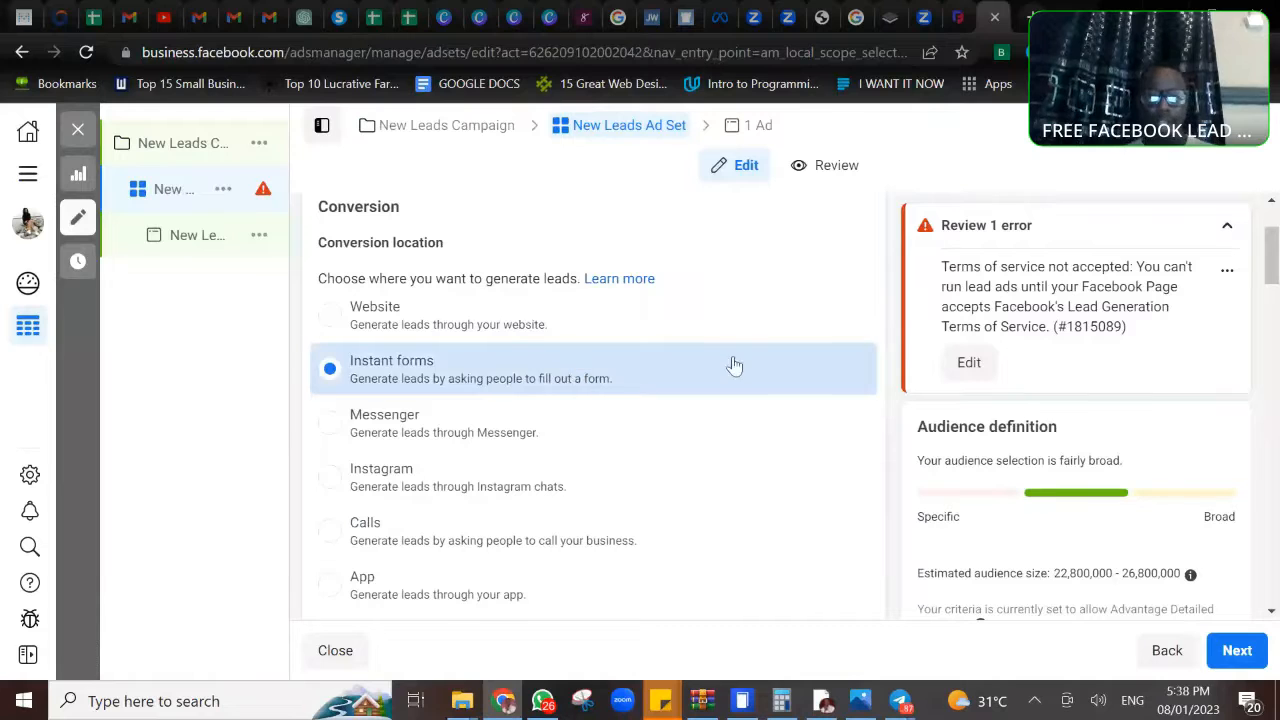
scroll(734, 366, "down", 3)
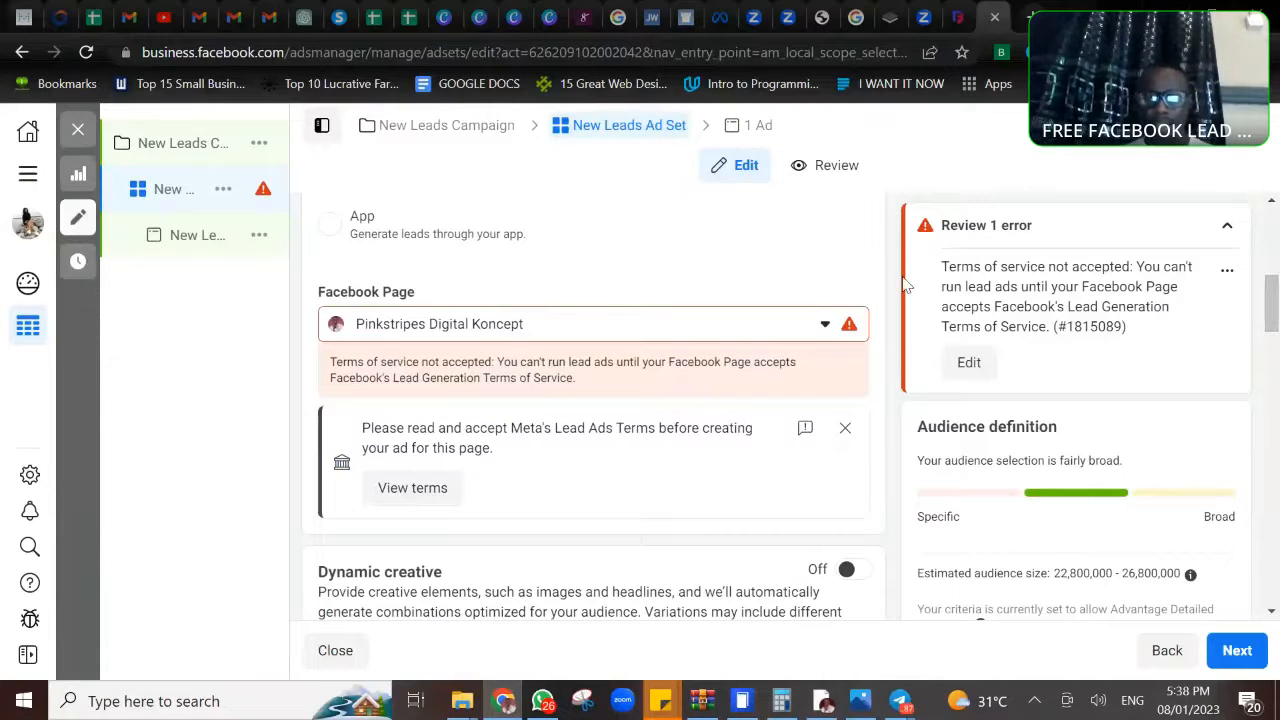
left_click(823, 328)
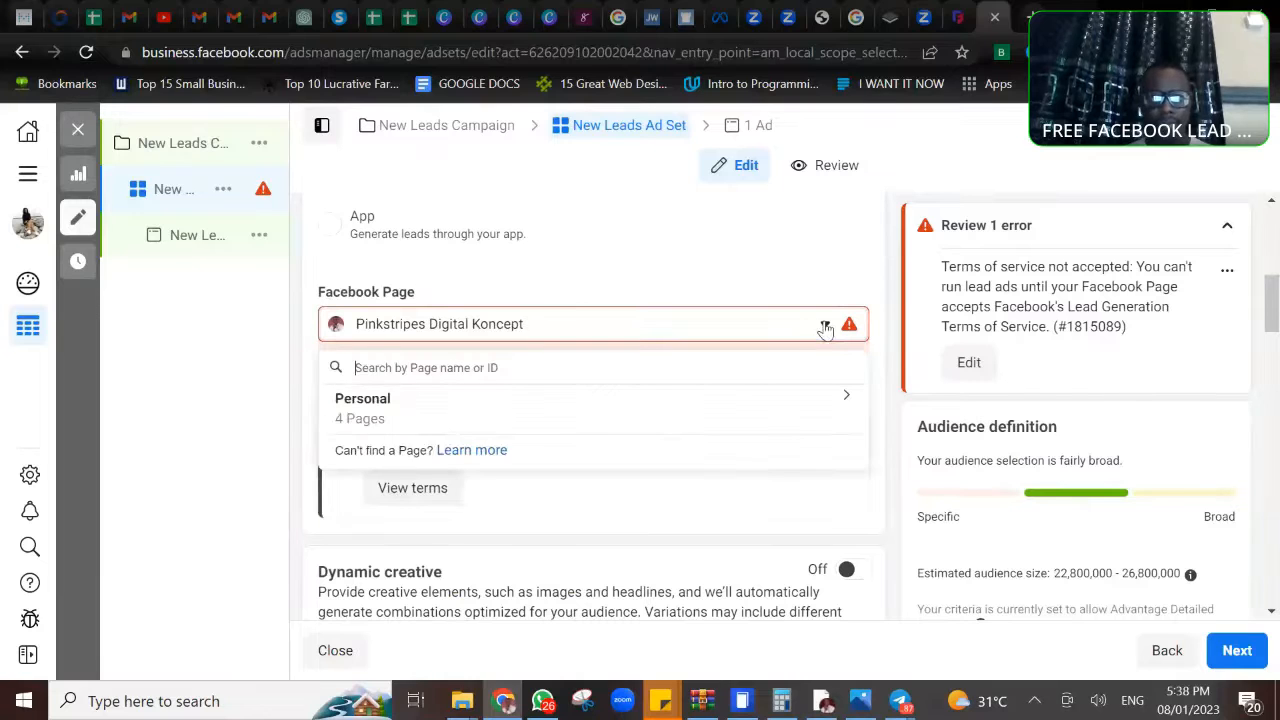
left_click(839, 399)
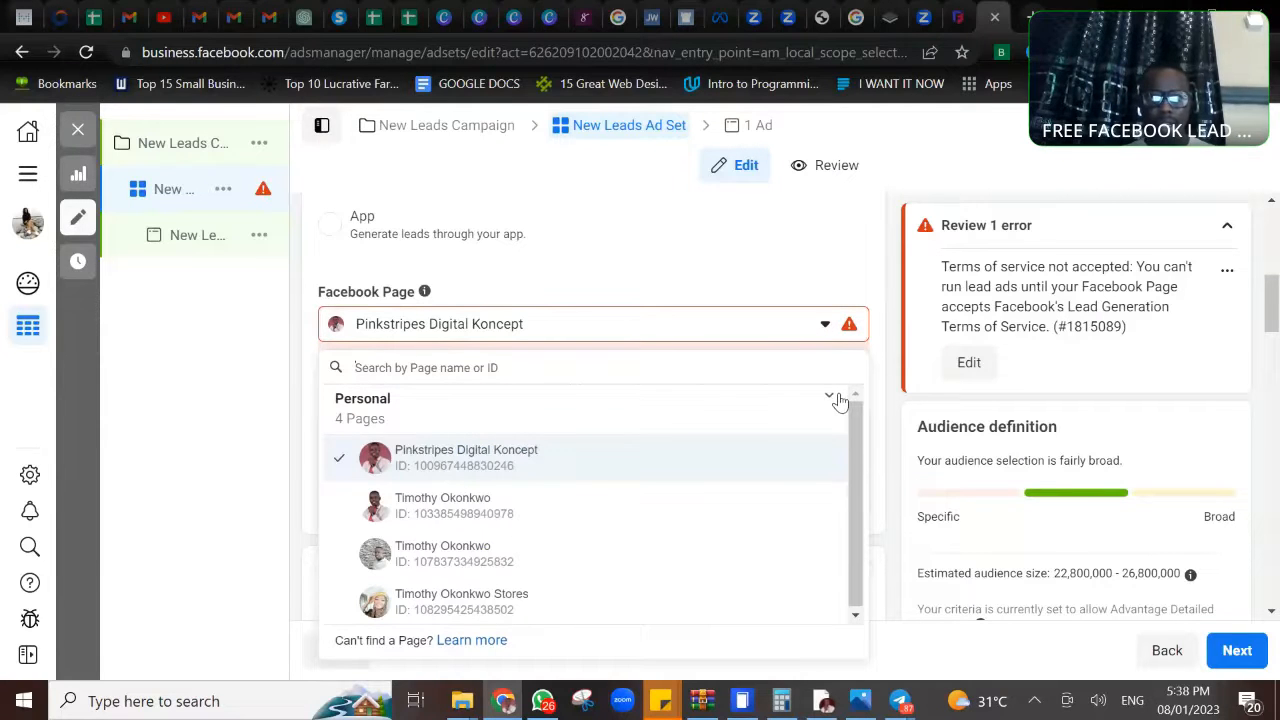
left_click(455, 510)
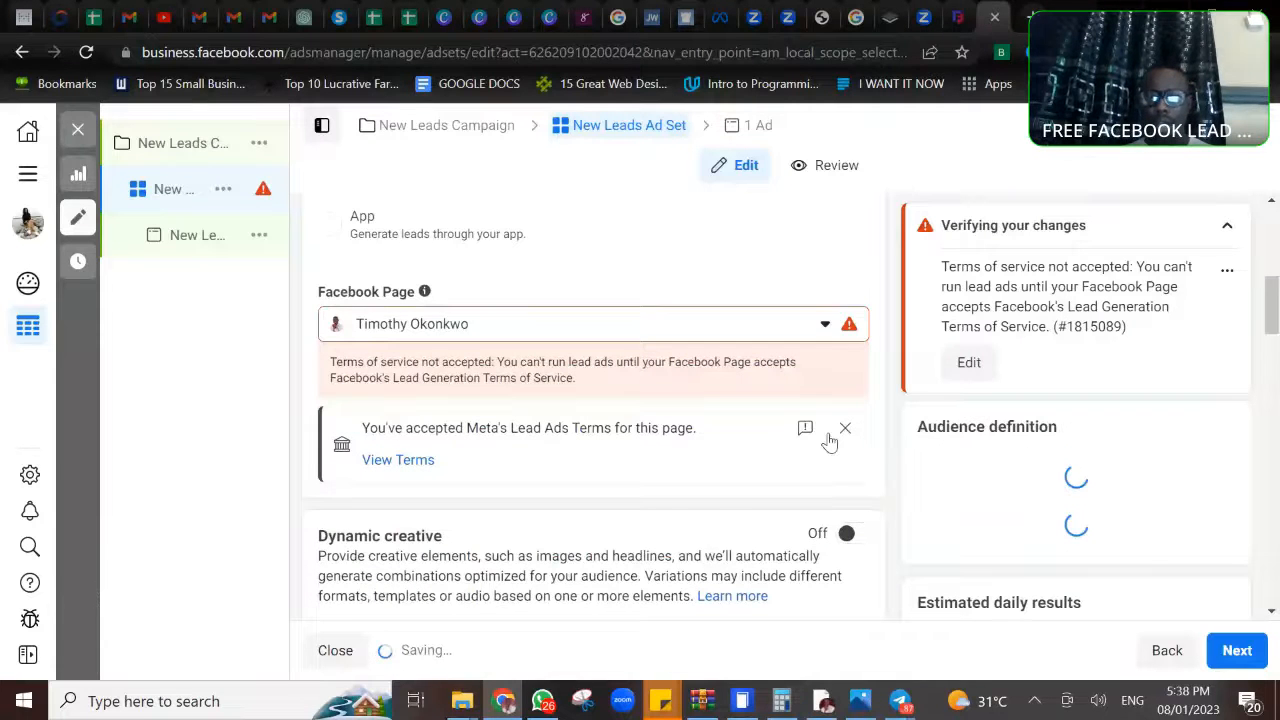
left_click(845, 372)
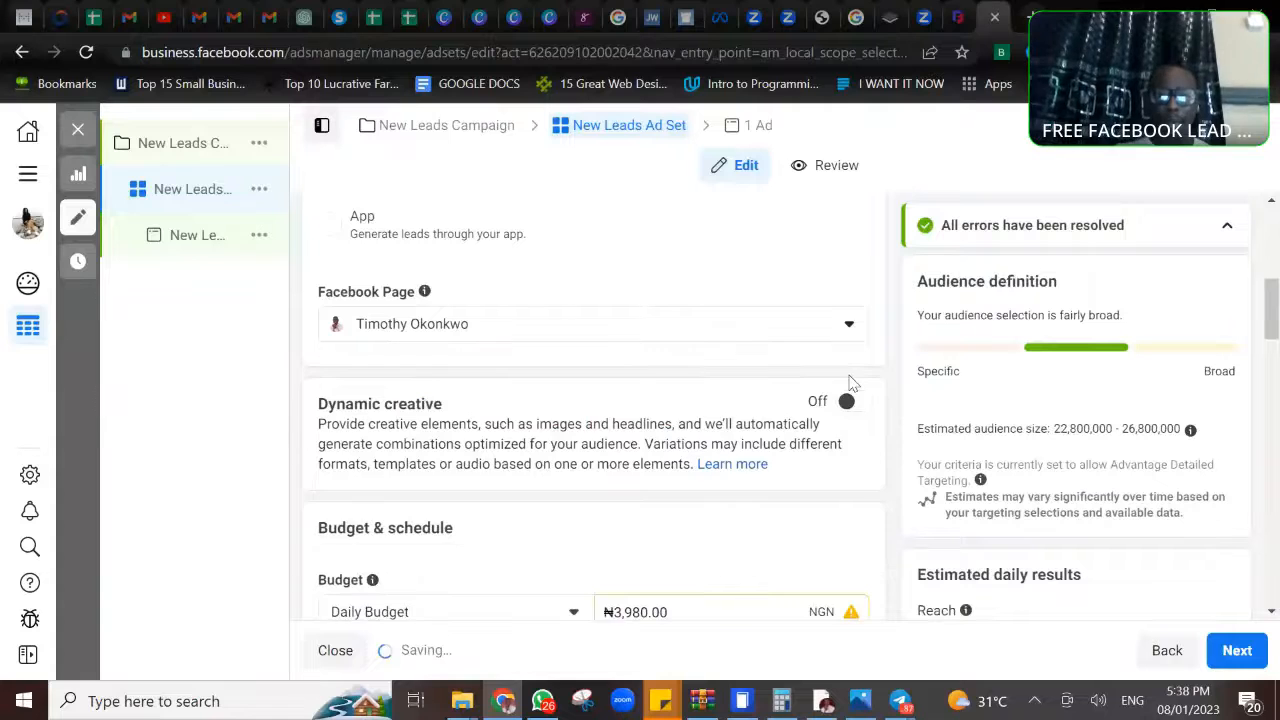
- Set the leads ad set's daily budget to ₦2,000.00
scroll(848, 380, "down", 2)
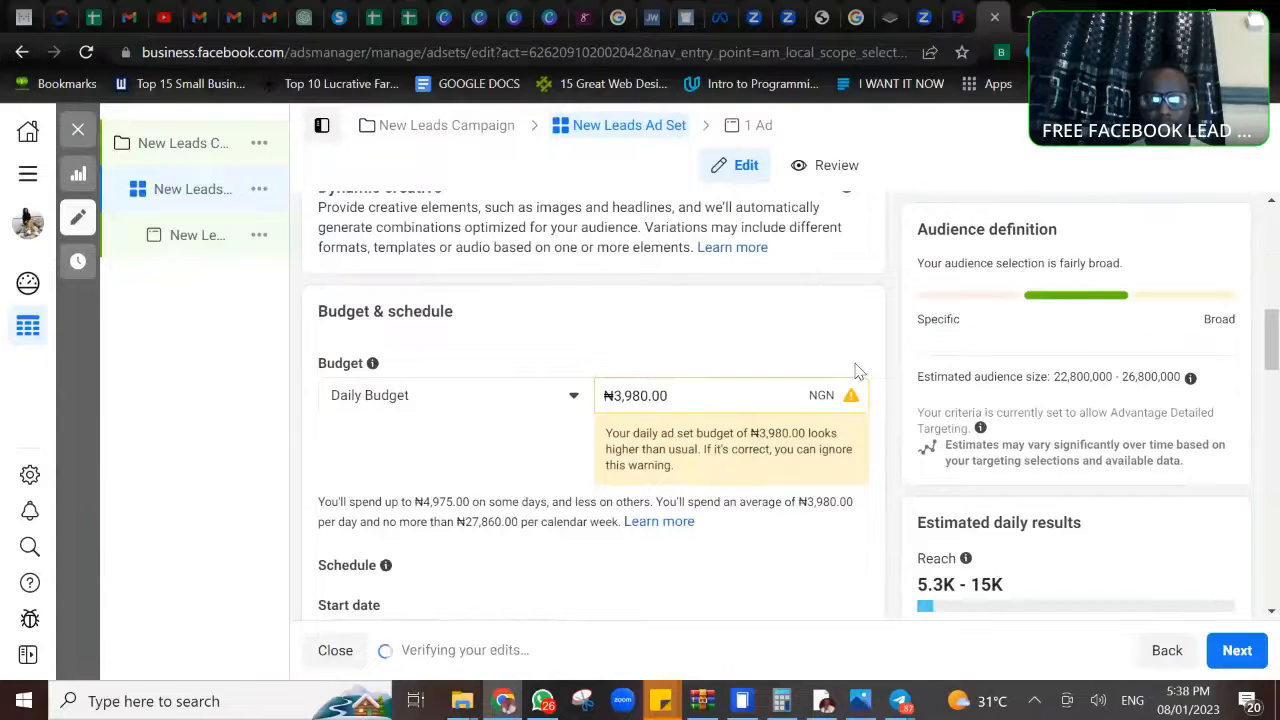
left_click_drag(640, 395, 604, 395)
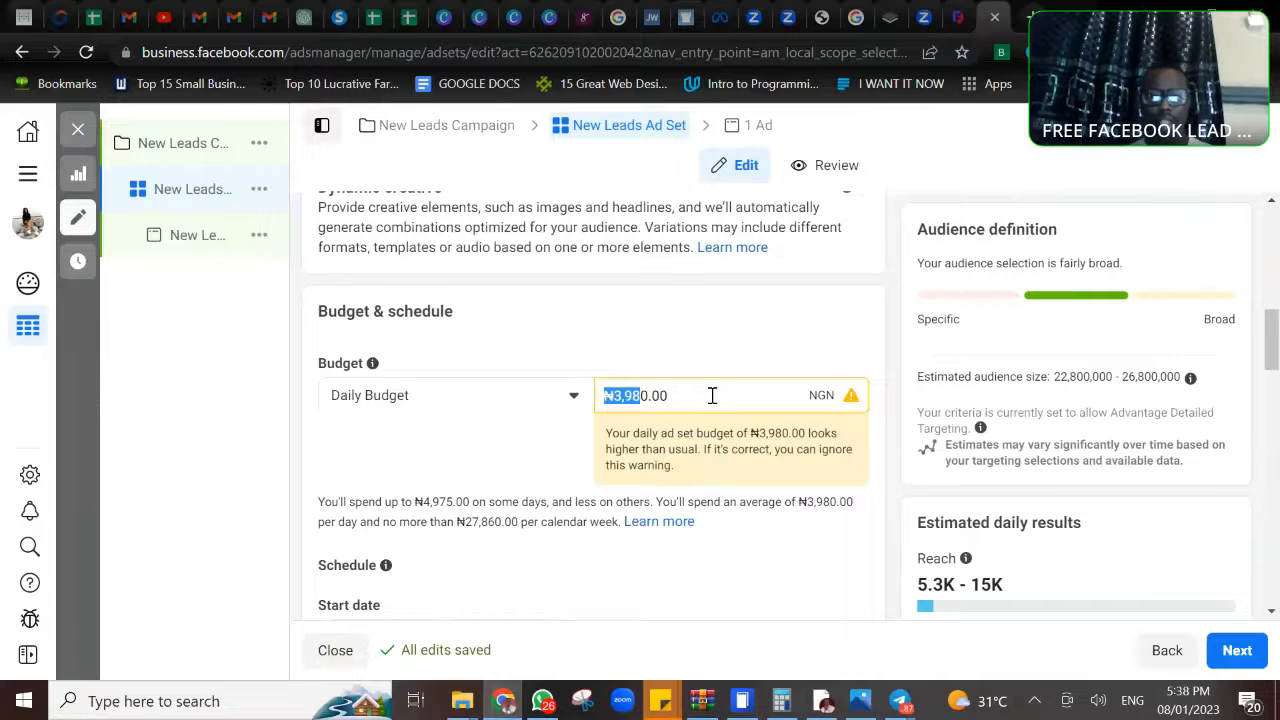
type("200")
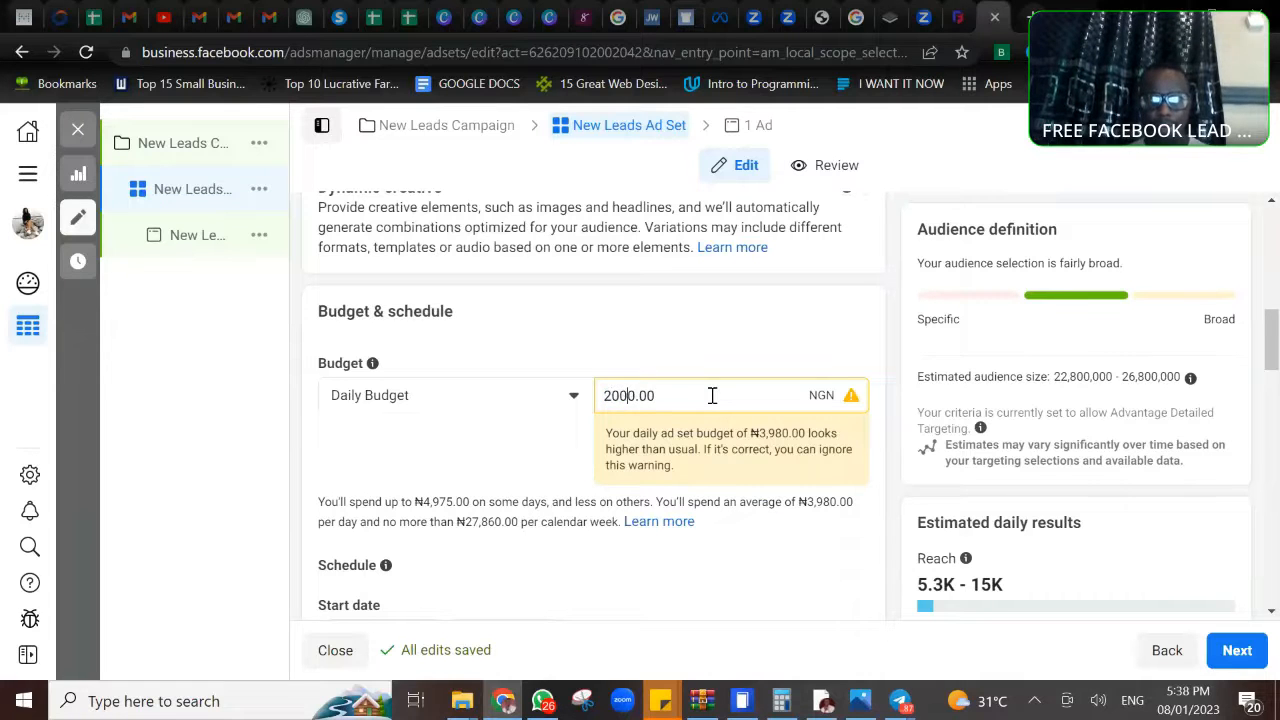
left_click(566, 450)
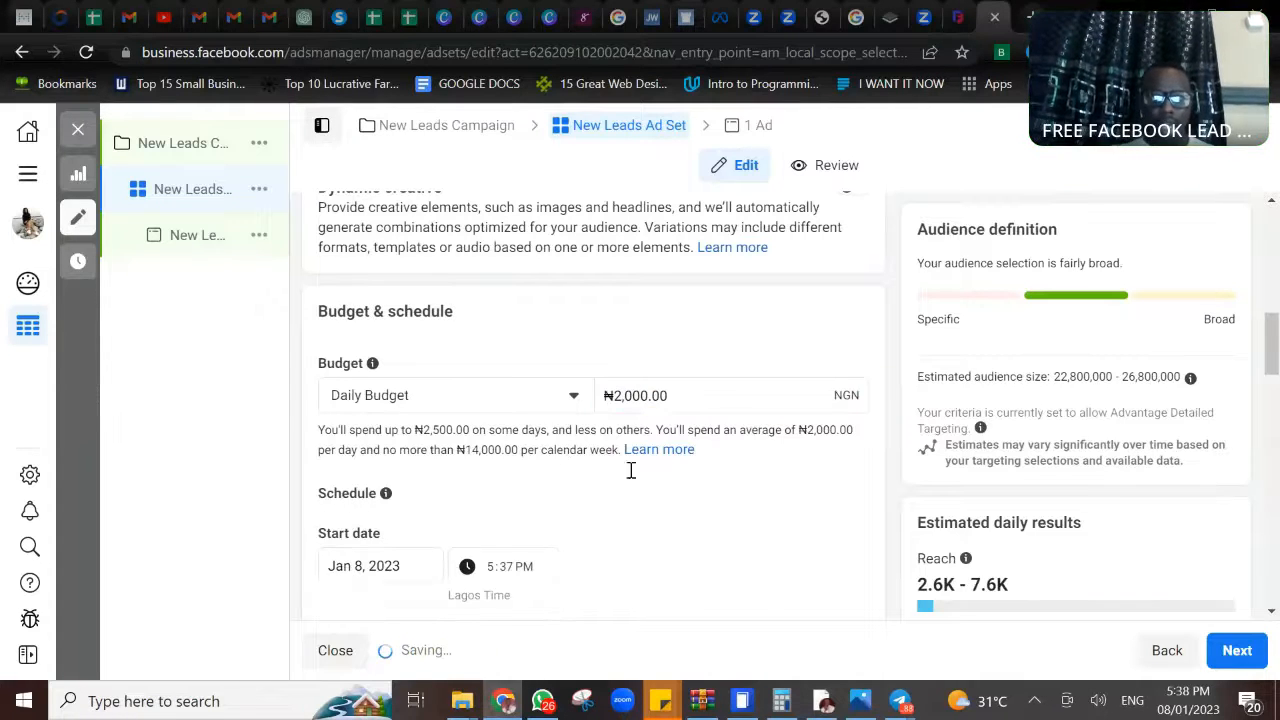
- Set the minimum age of the ad set's new audience to 22
scroll(680, 504, "down", 2)
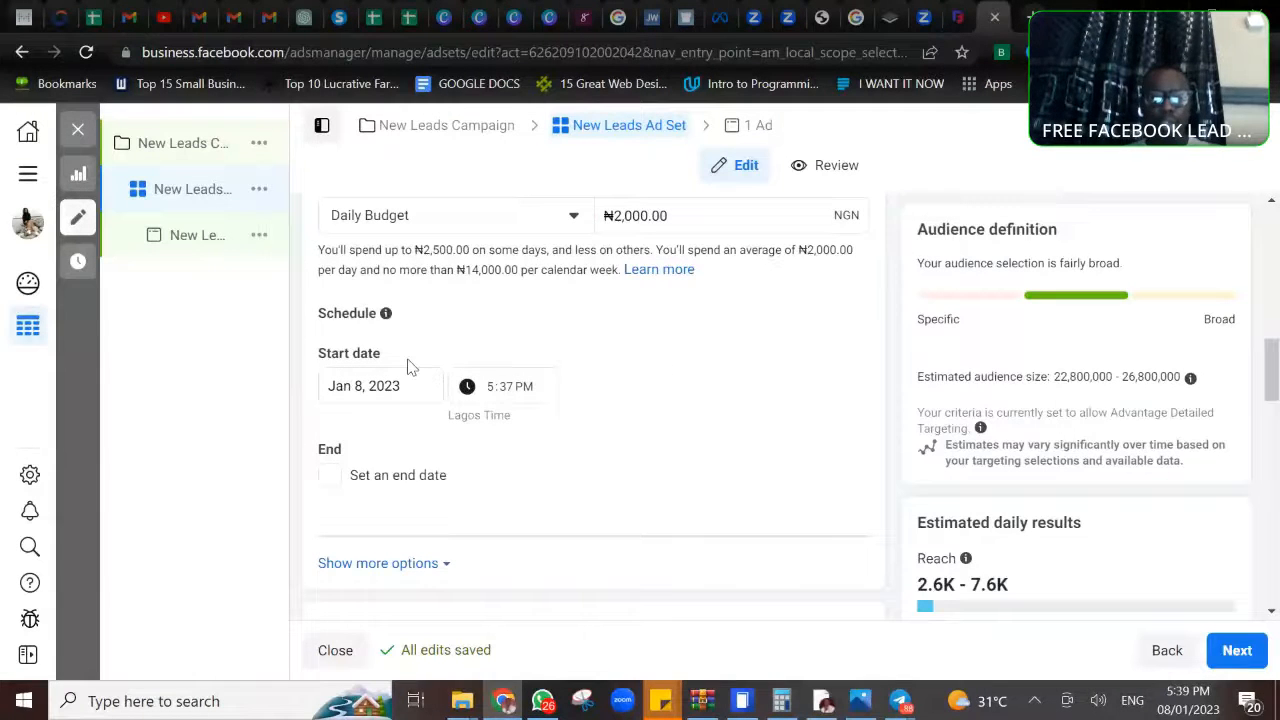
scroll(586, 437, "down", 3)
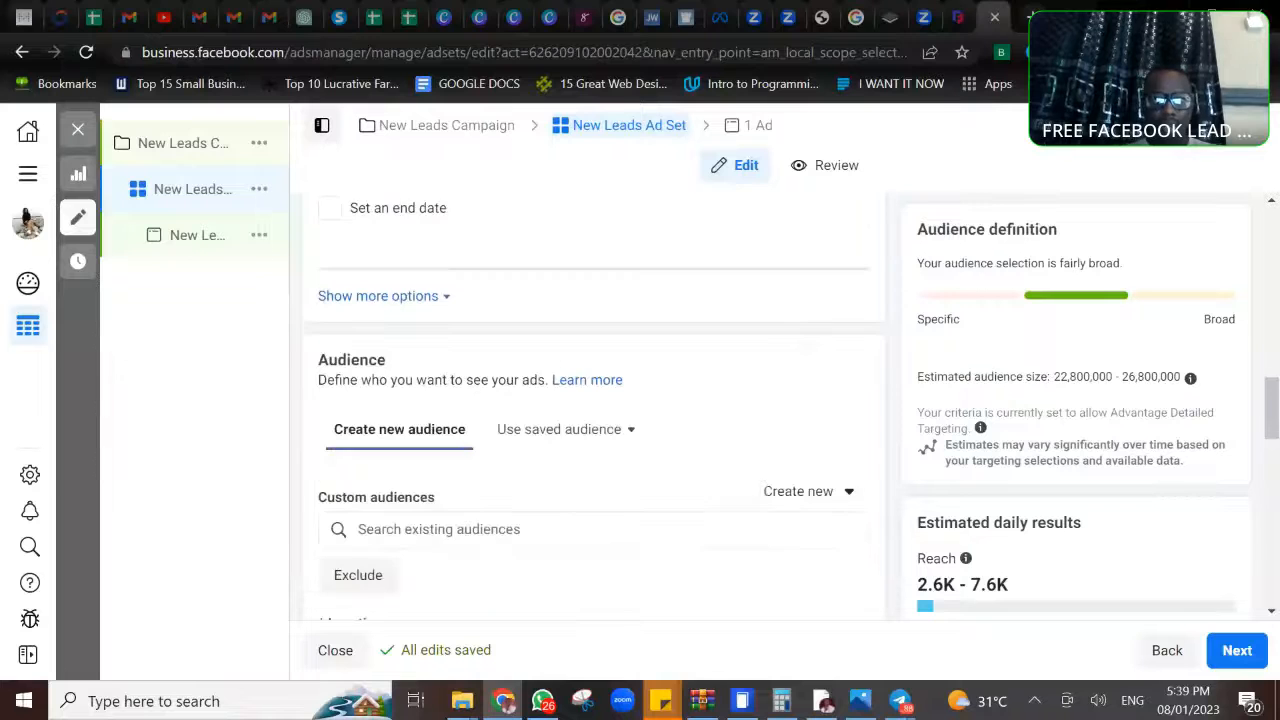
scroll(594, 410, "down", 2)
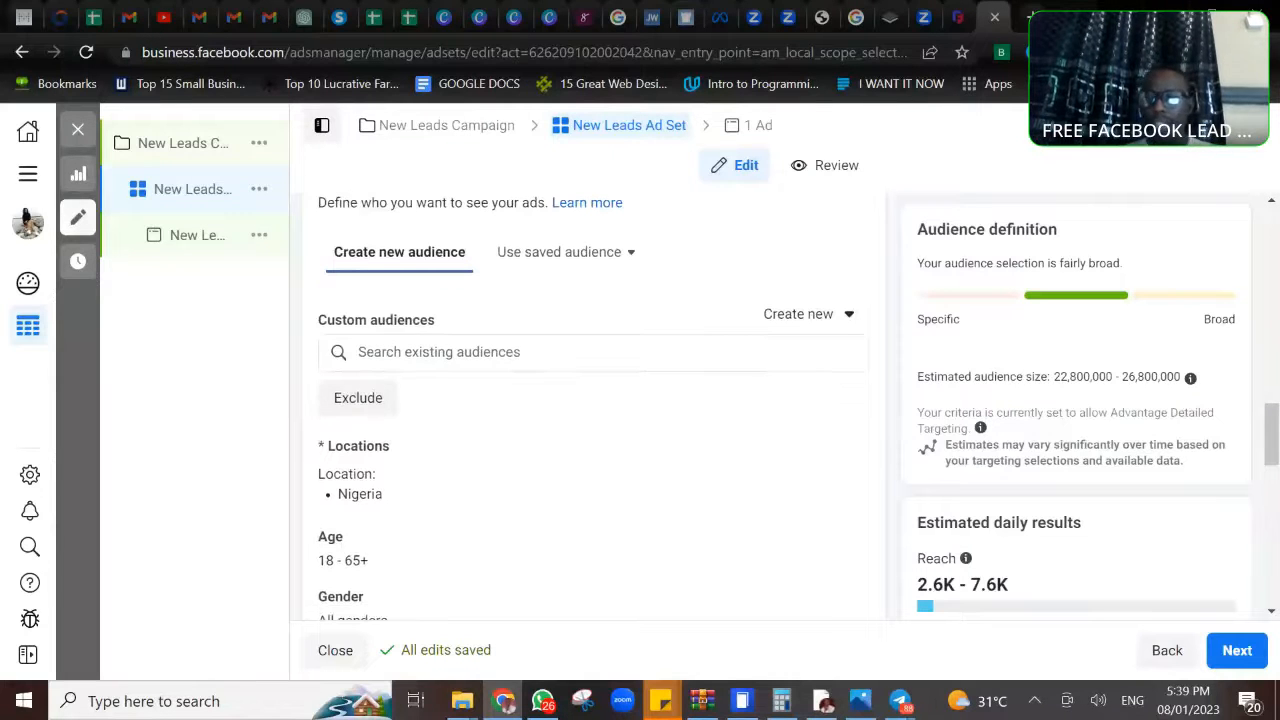
scroll(594, 410, "up", 1)
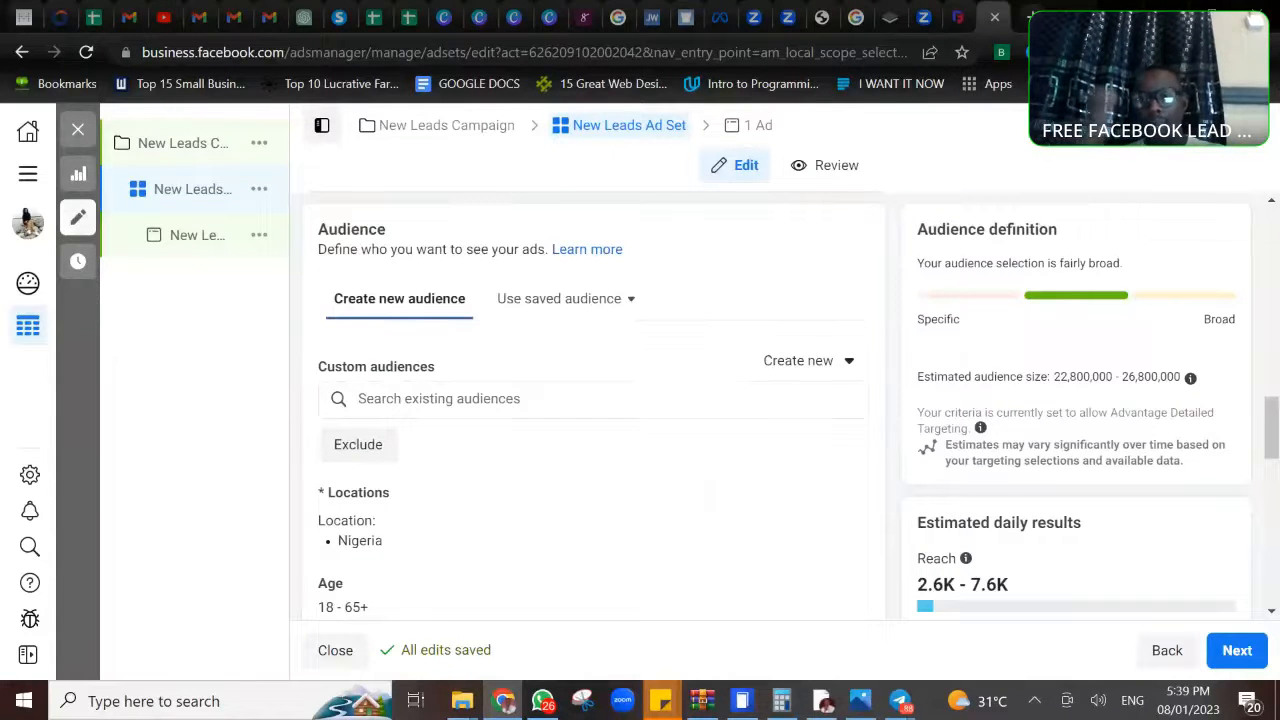
scroll(594, 410, "down", 1)
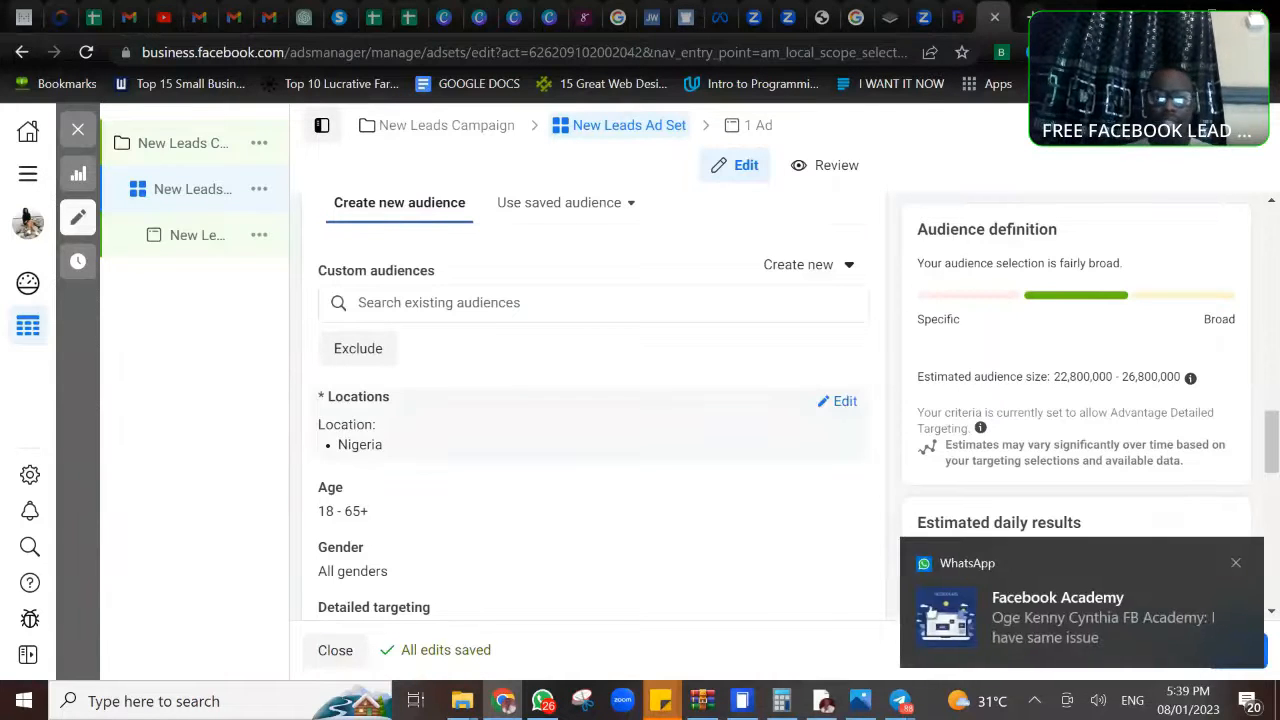
left_click(1237, 565)
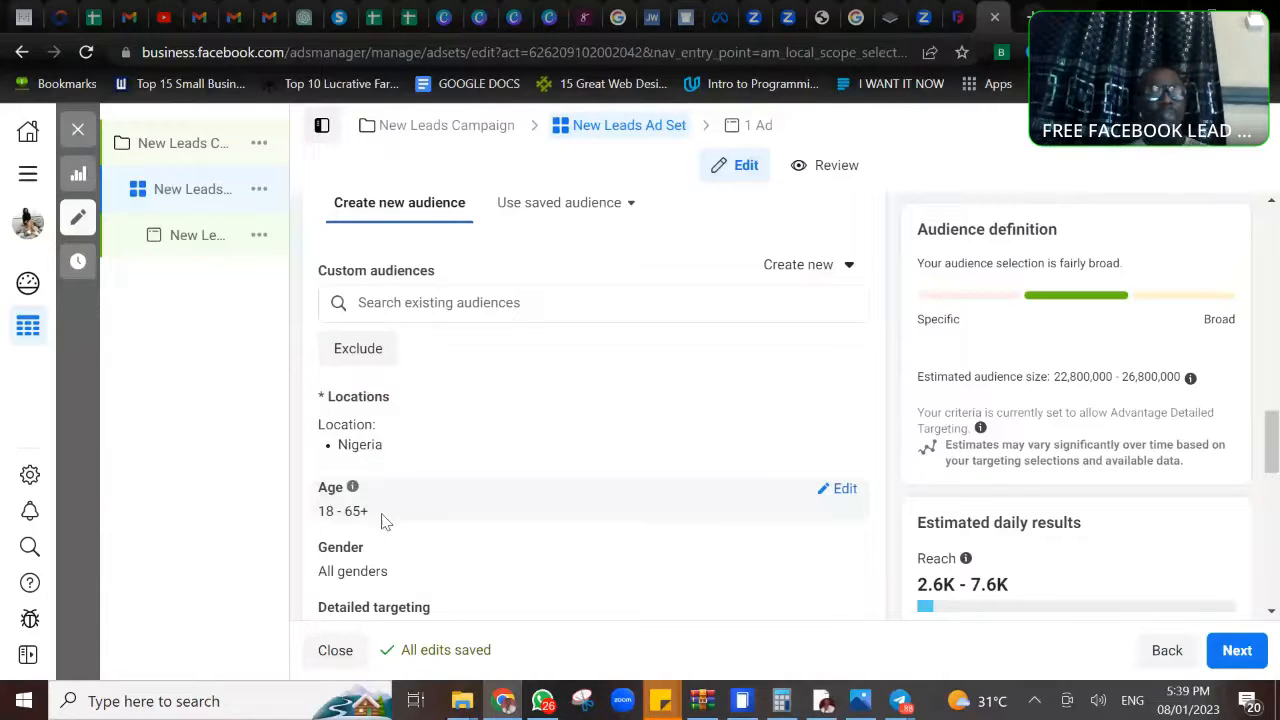
left_click(843, 490)
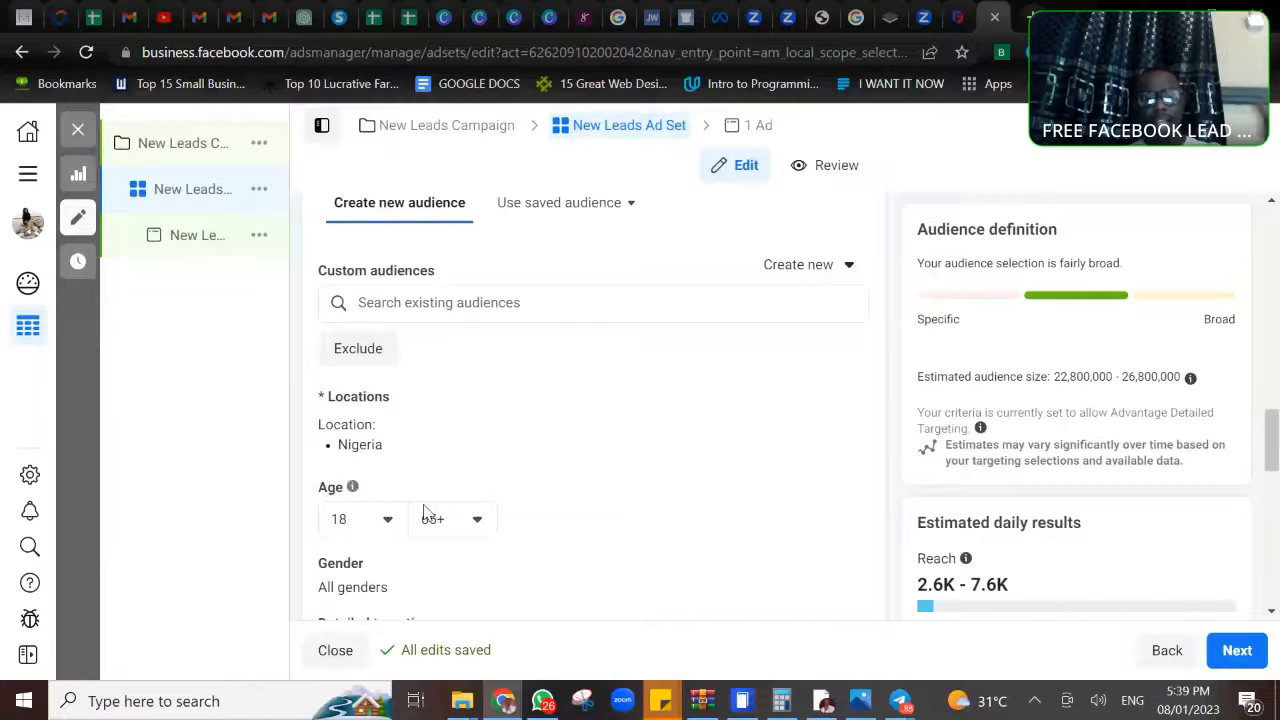
left_click(390, 523)
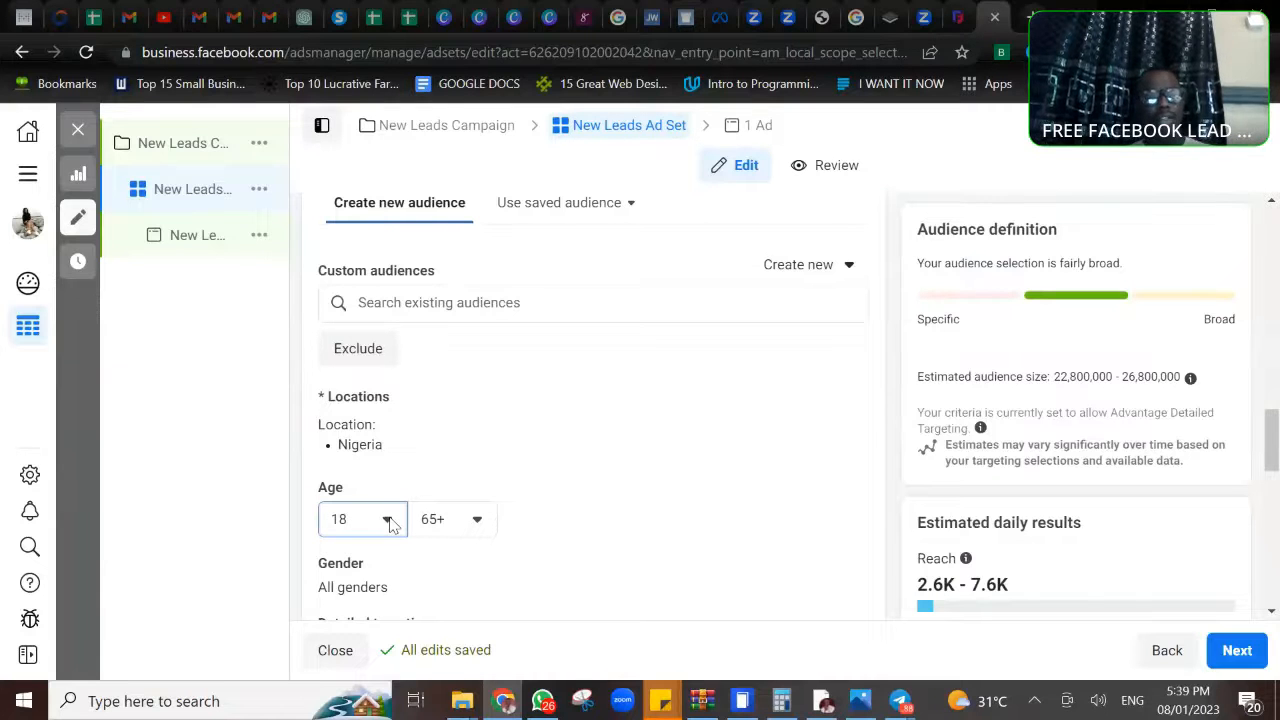
left_click(390, 523)
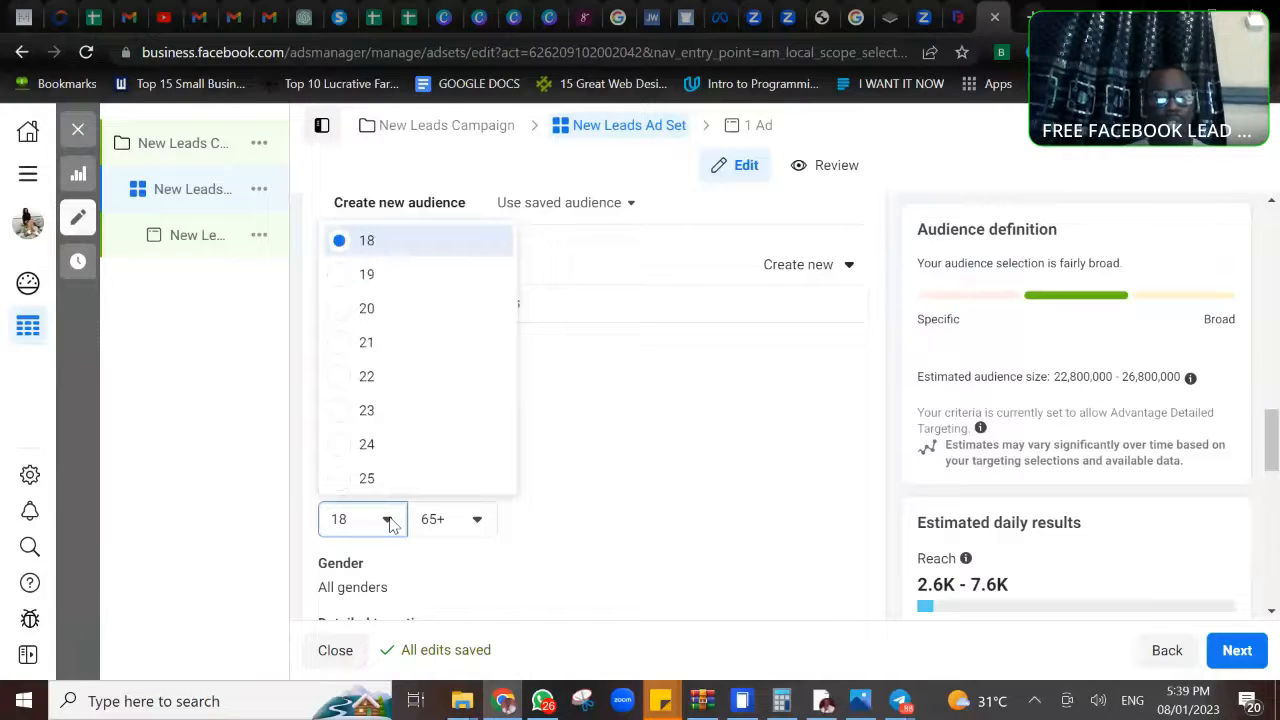
left_click(340, 380)
- Review the ad set's detailed targeting, placements and Optimization & delivery settings, dismissing the WhatsApp notification
scroll(533, 403, "down", 3)
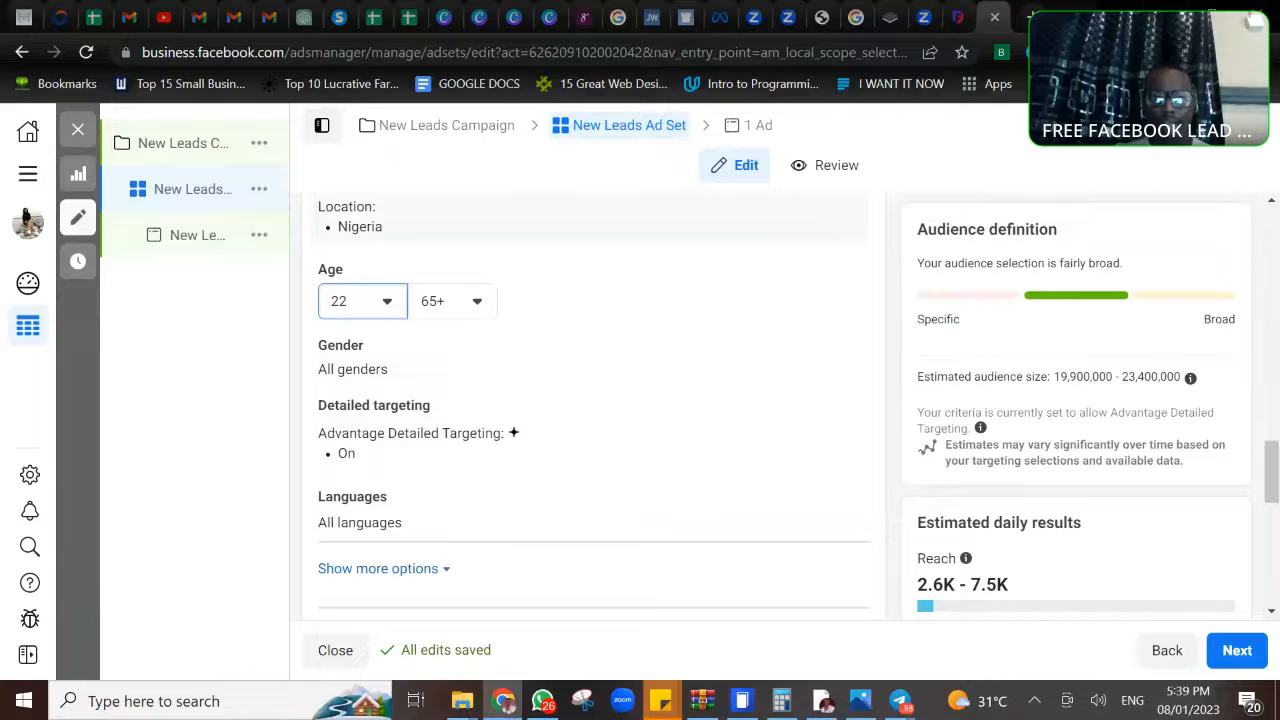
scroll(593, 400, "down", 1)
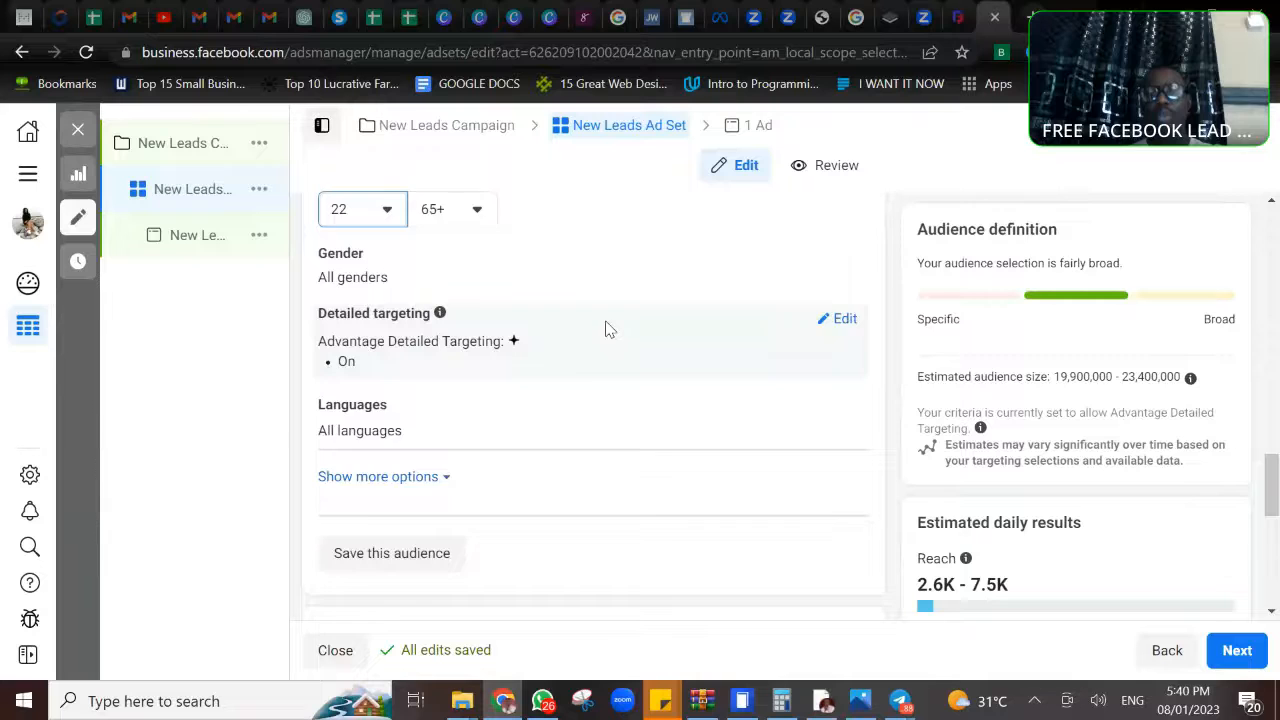
scroll(608, 329, "down", 2)
scroll(593, 400, "down", 2)
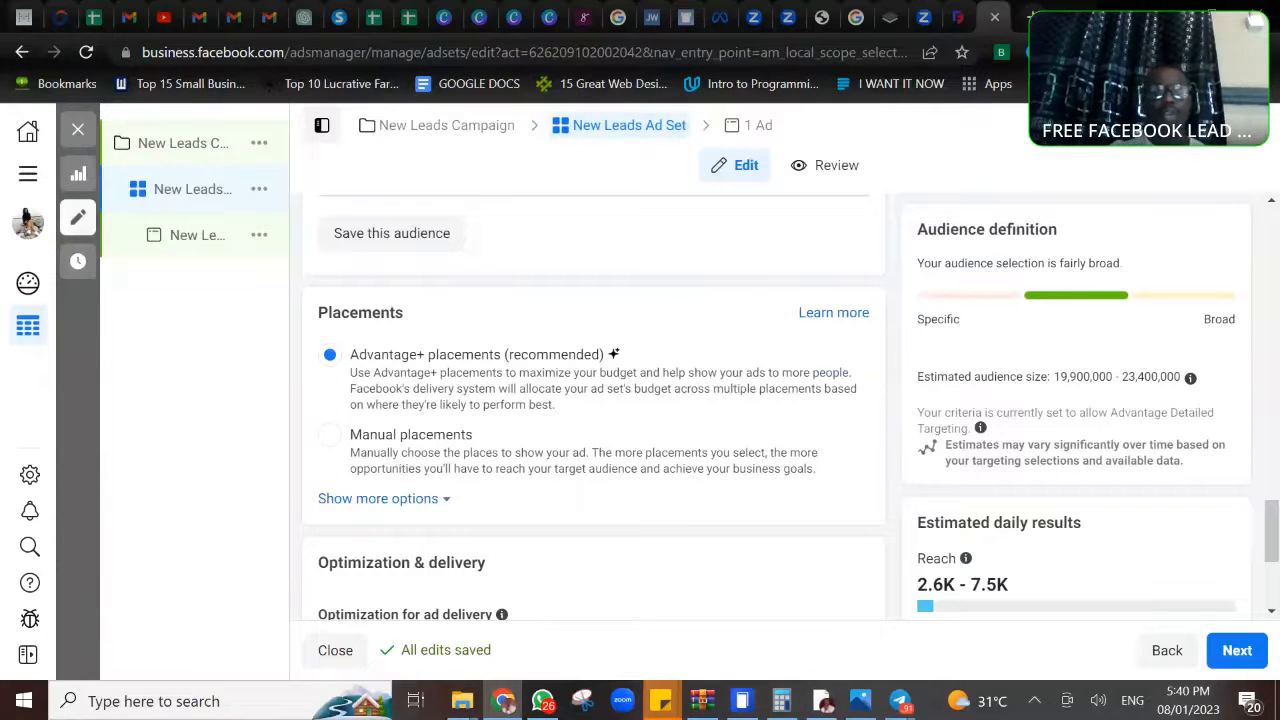
scroll(594, 400, "down", 3)
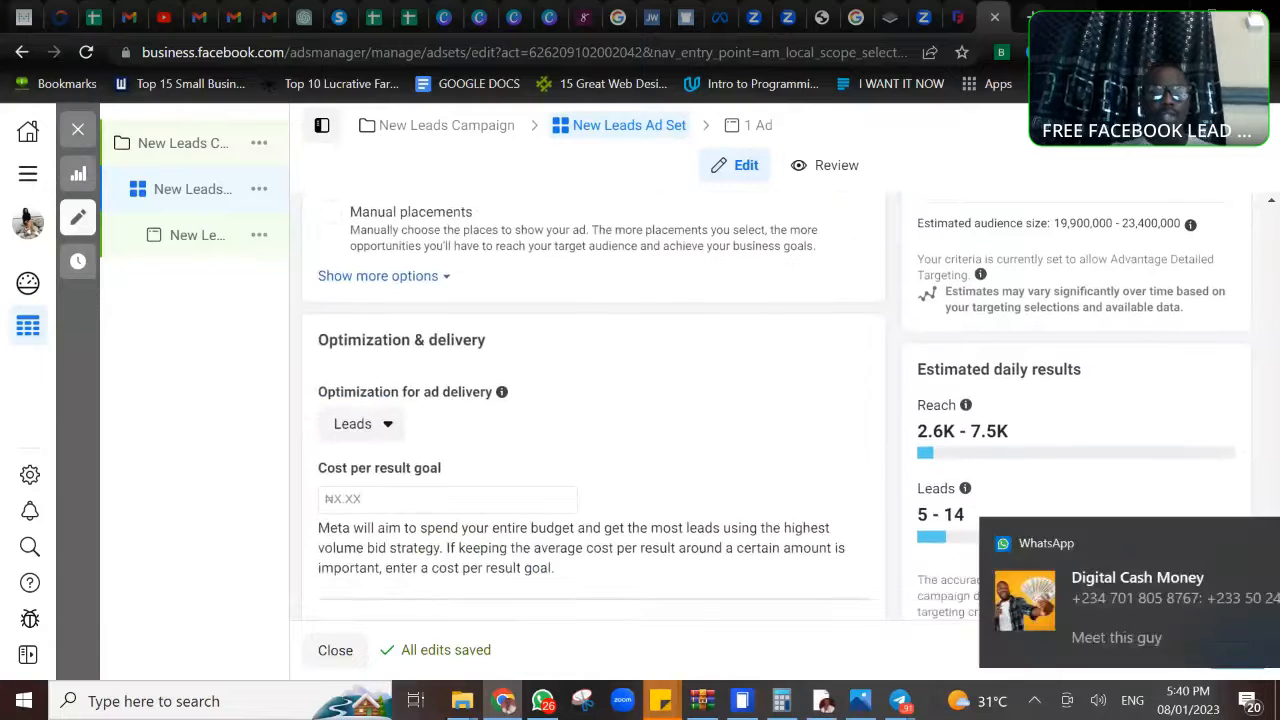
scroll(618, 328, "up", 1)
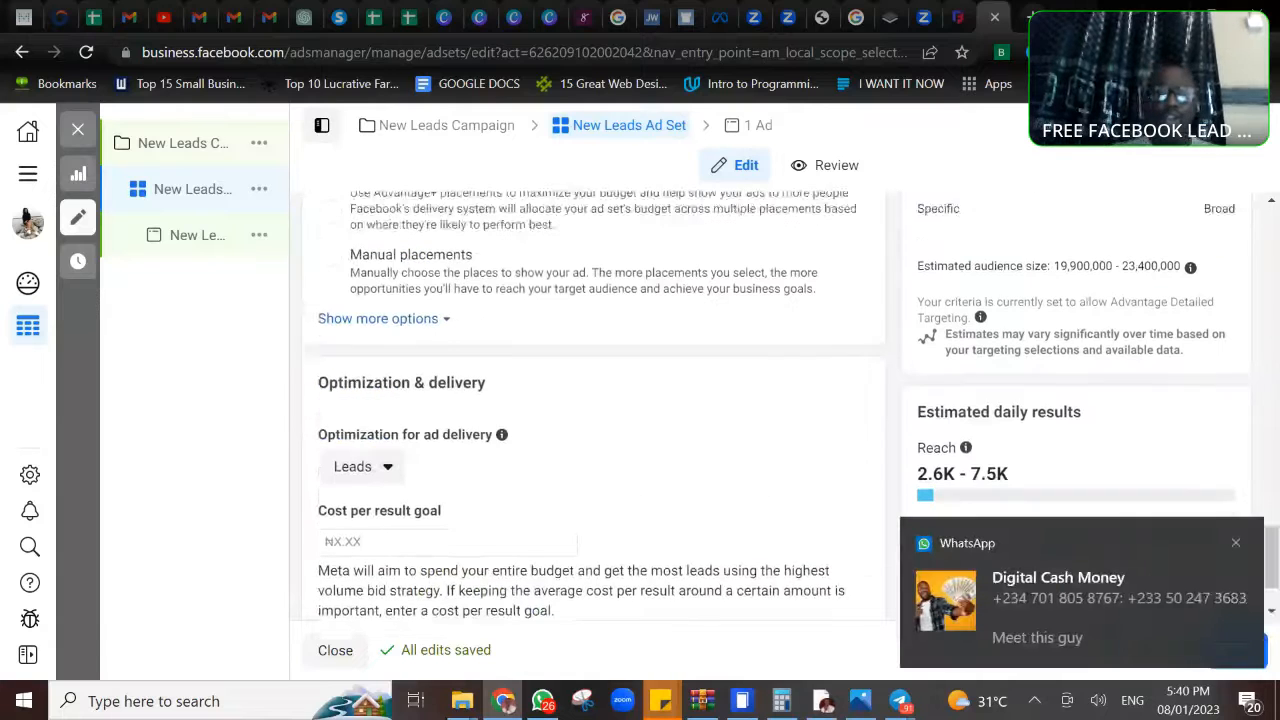
left_click(1236, 543)
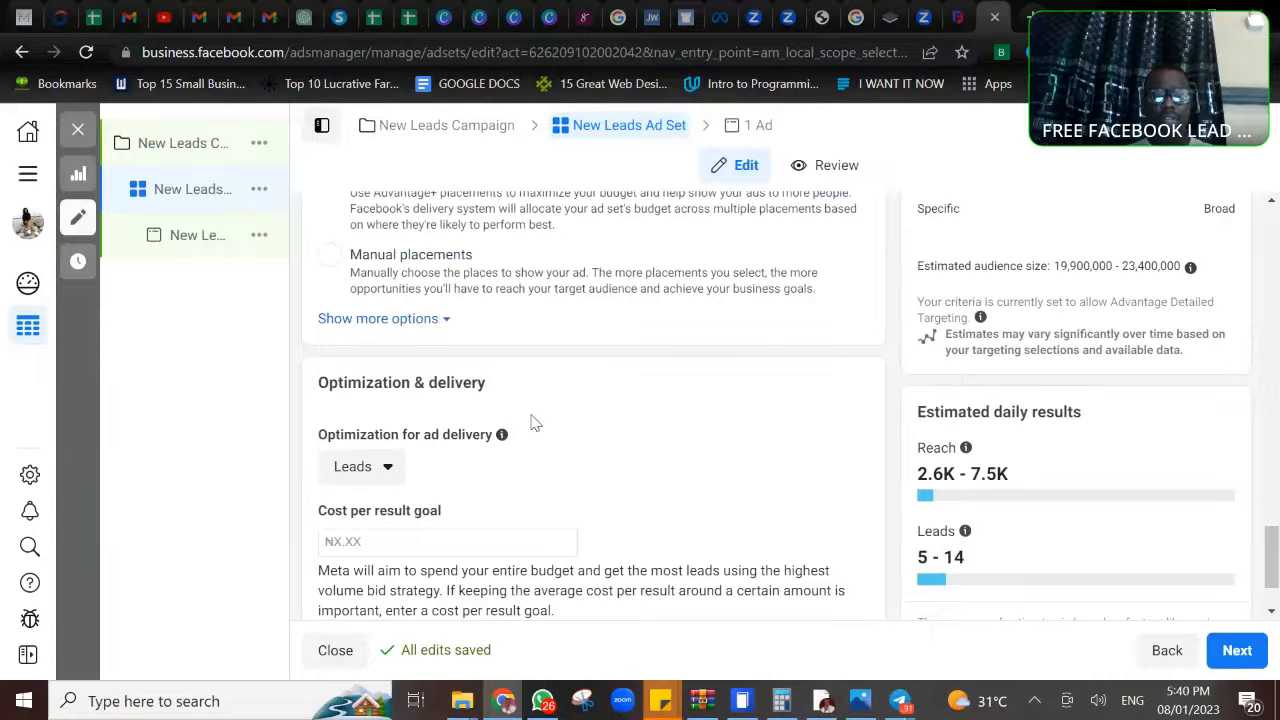
- Set the leads ad set's optimization for ad delivery to Conversion leads
scroll(537, 423, "up", 2)
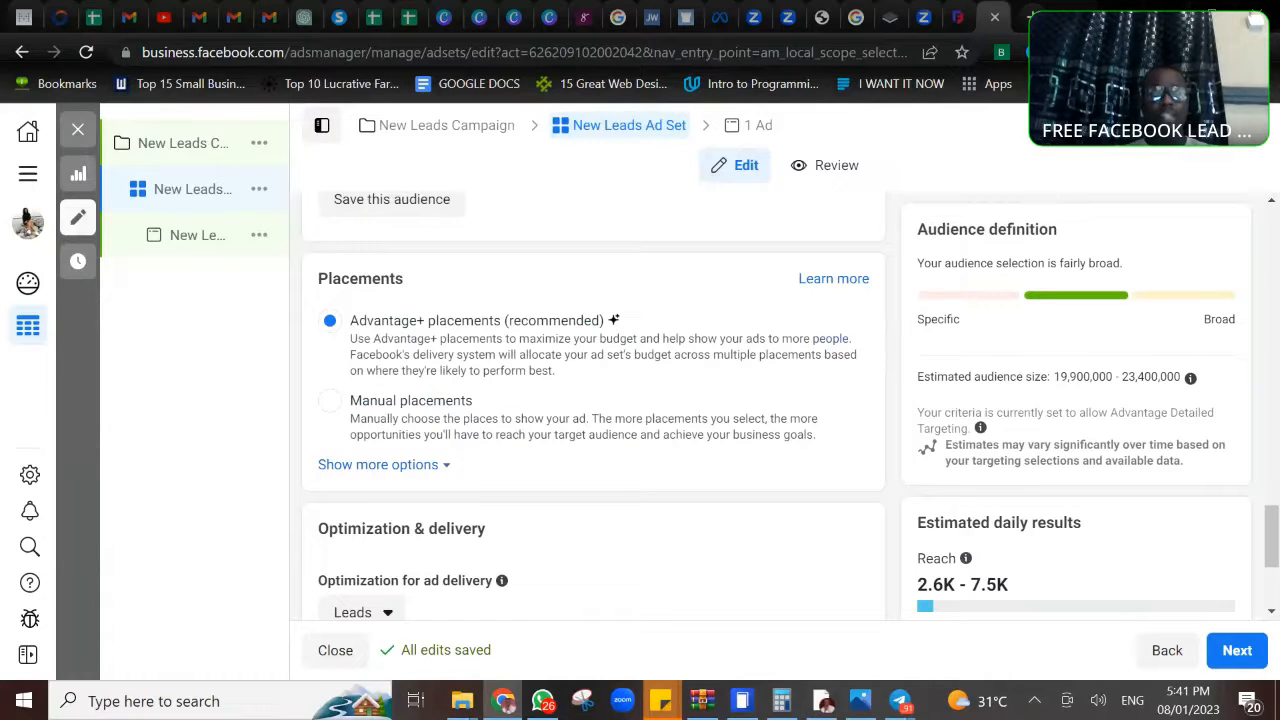
scroll(405, 360, "down", 3)
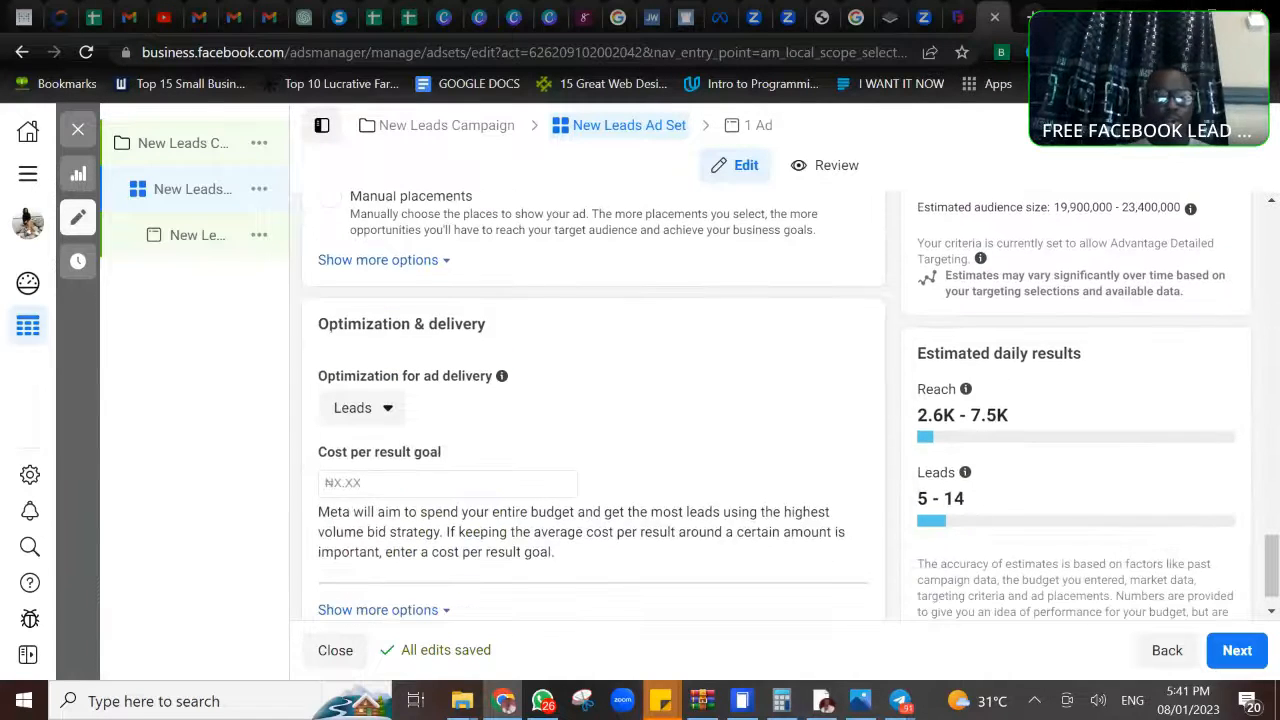
left_click(388, 408)
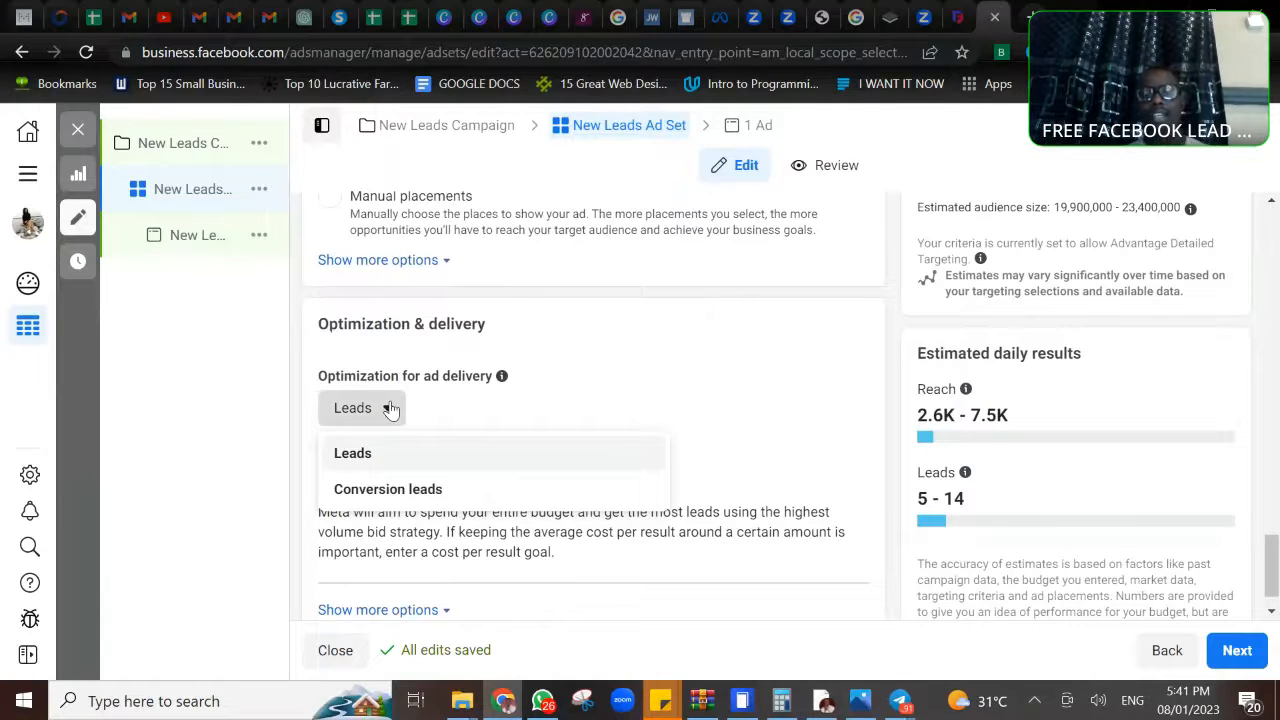
mouse_move(390, 462)
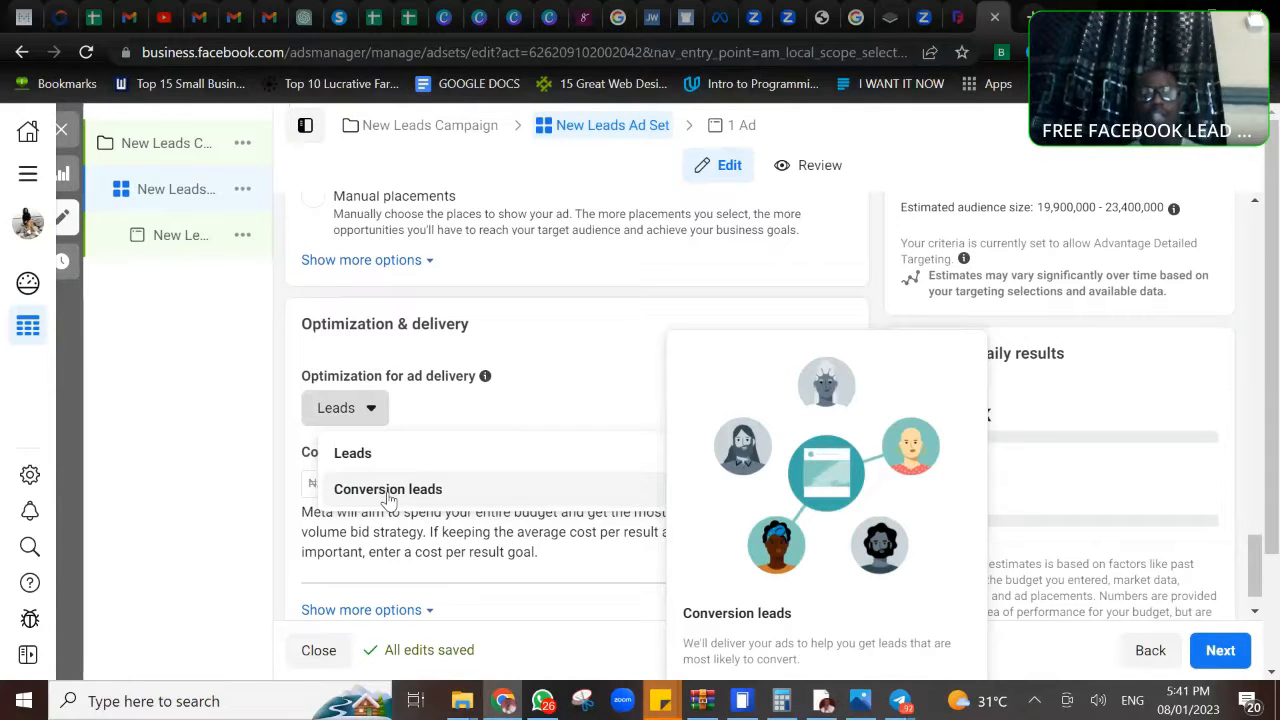
left_click(388, 490)
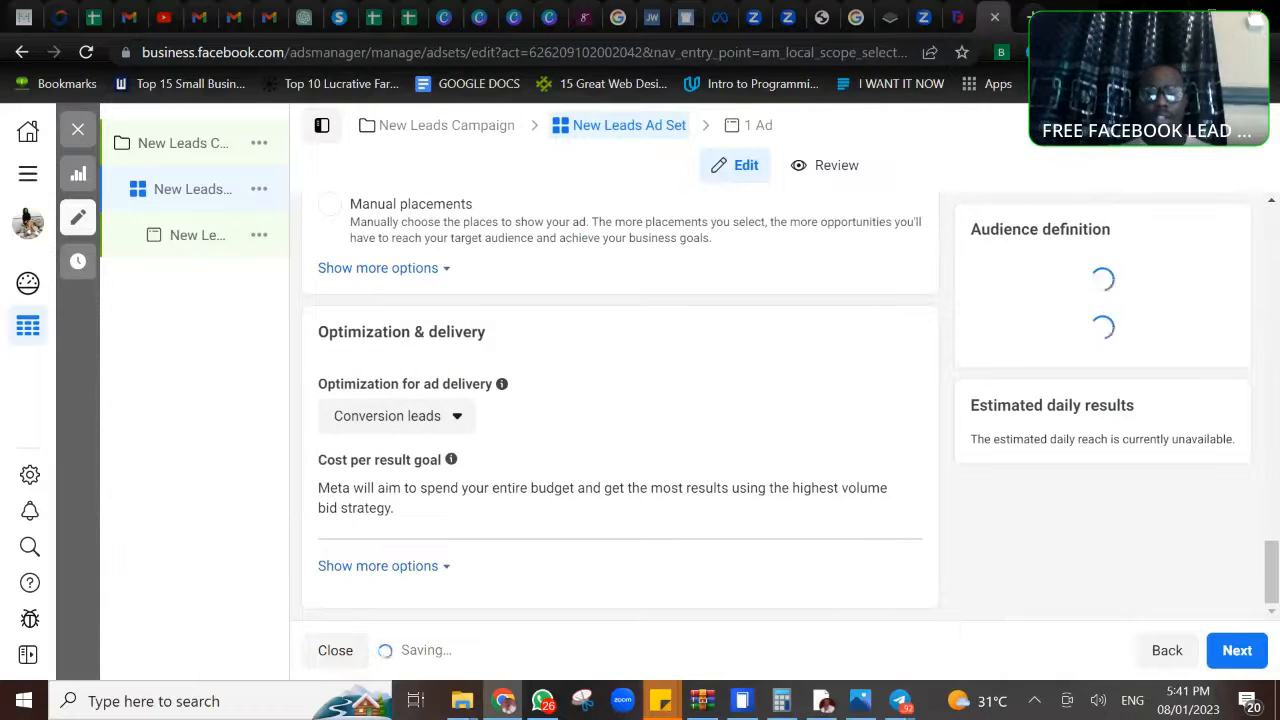
- Turn off Multi-advertiser ads in the format settings of the New Leads Ad
left_click(737, 132)
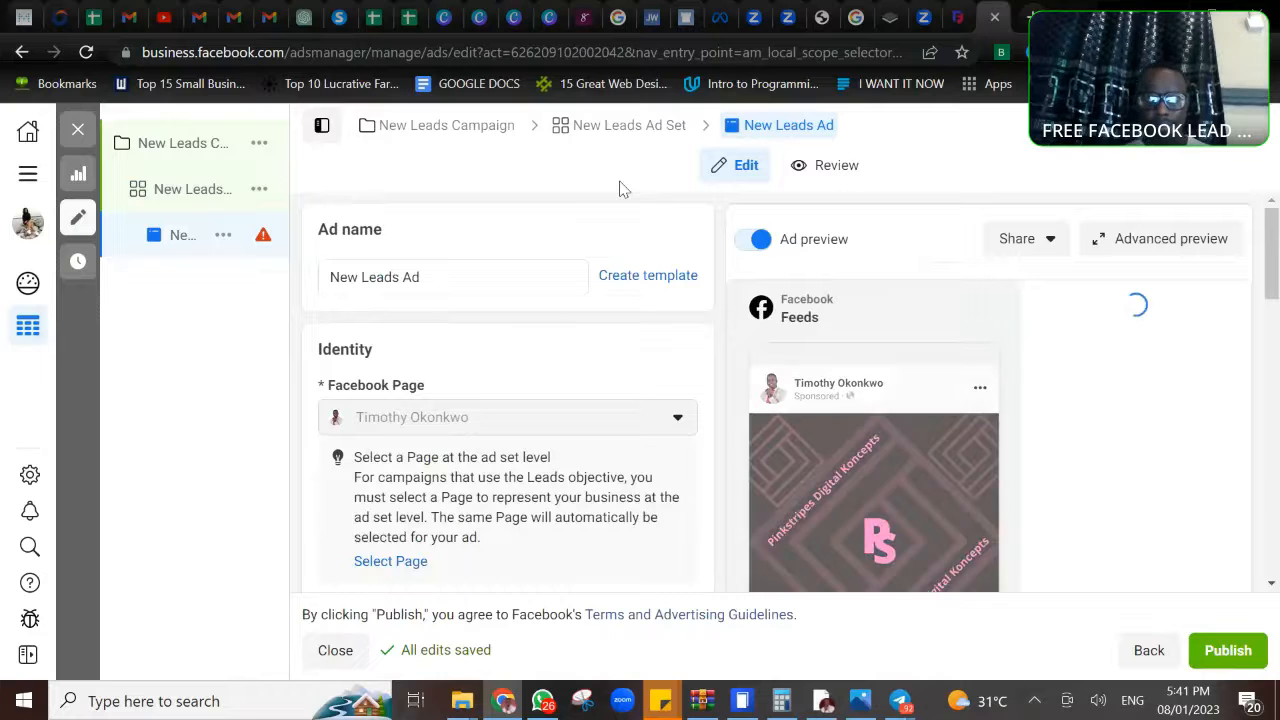
scroll(507, 400, "down", 4)
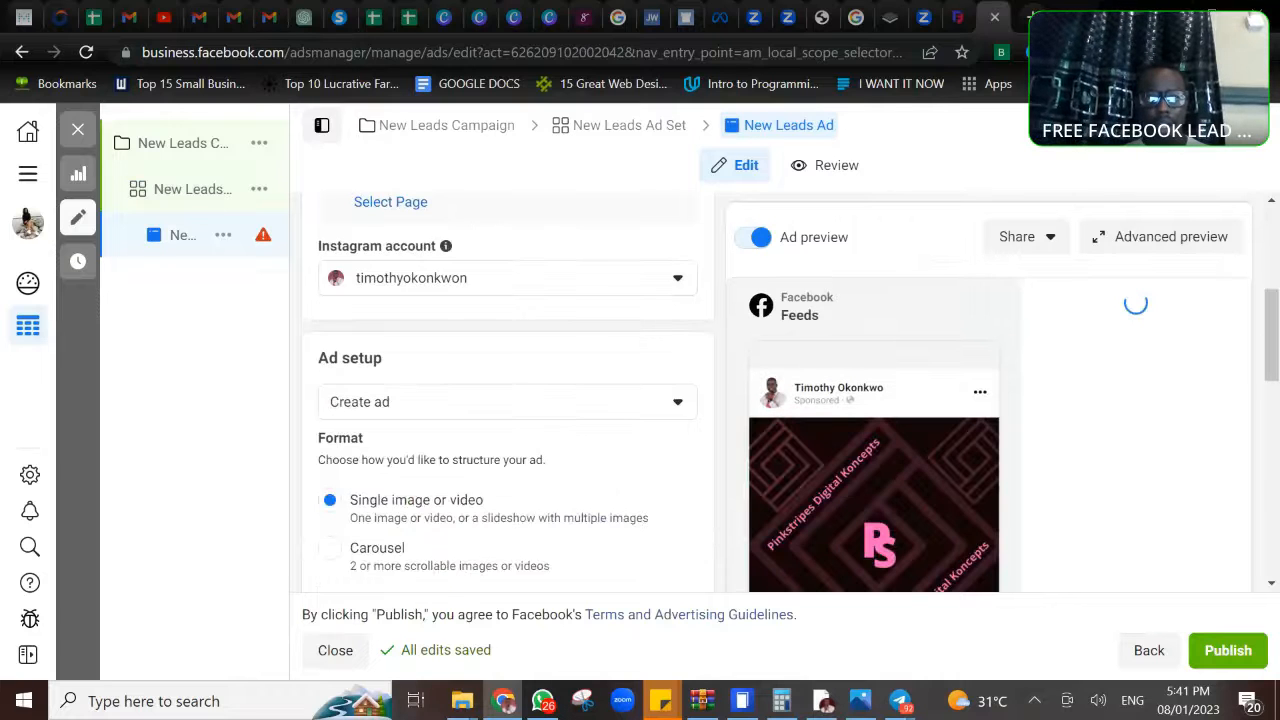
scroll(507, 400, "down", 3)
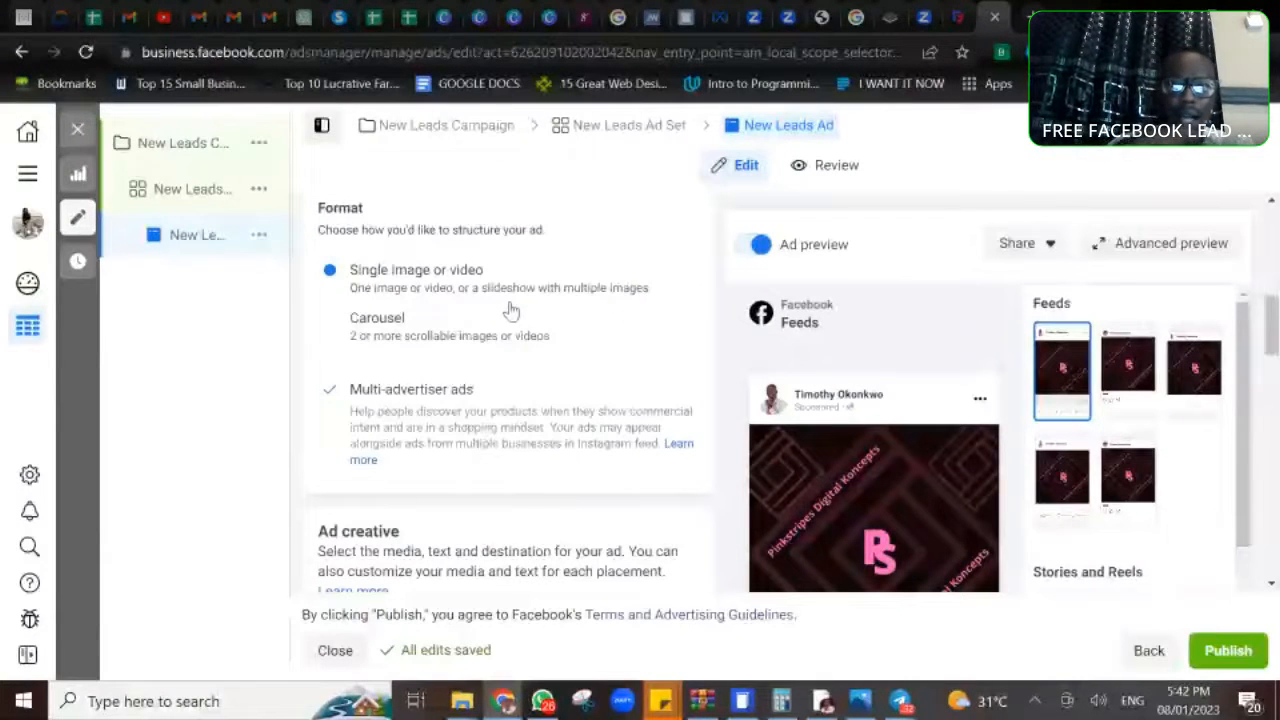
left_click(329, 388)
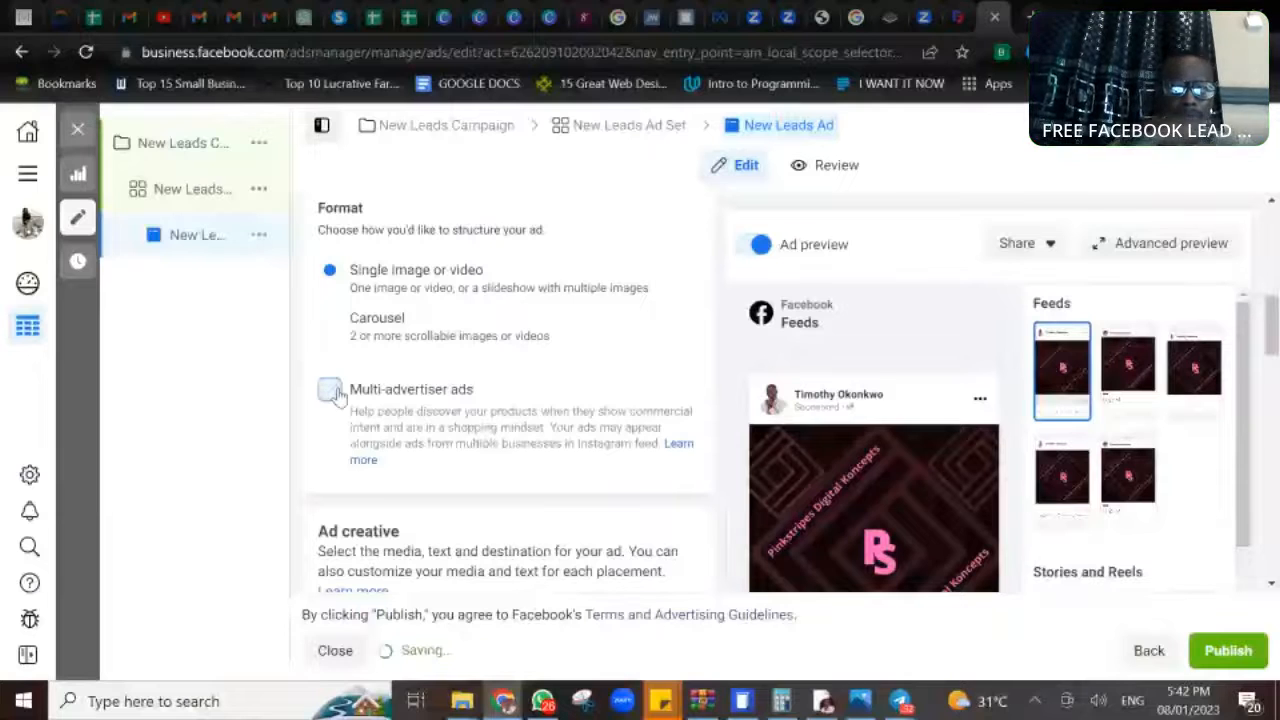
scroll(477, 428, "down", 3)
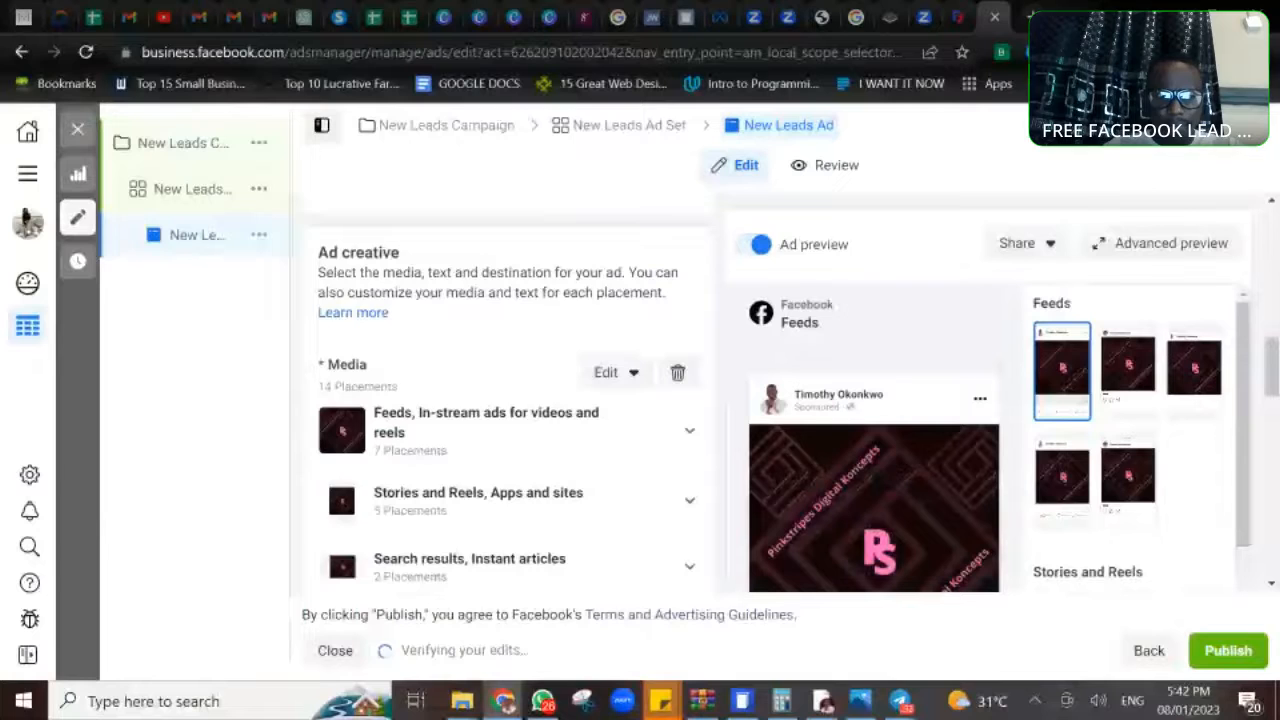
scroll(500, 400, "up", 3)
- Return to the New Leads Ad Set and switch its placements from Advantage+ to Manual placements
mouse_move(180, 192)
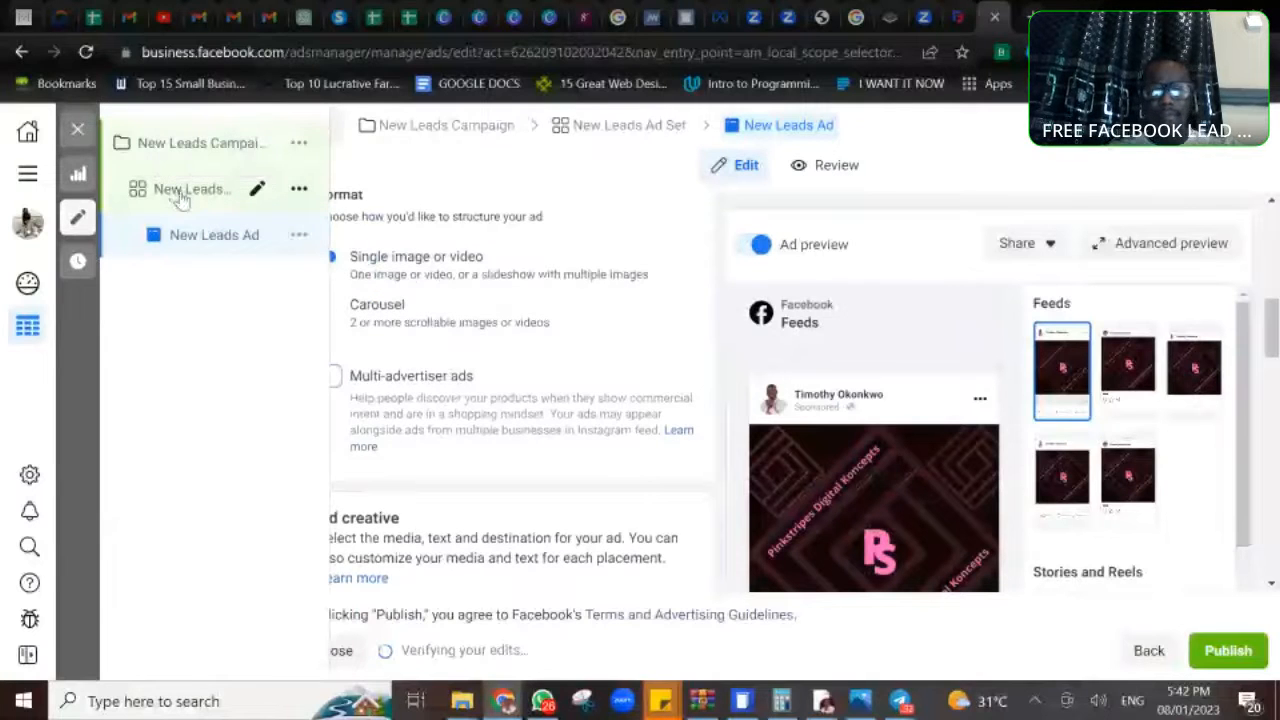
left_click(180, 192)
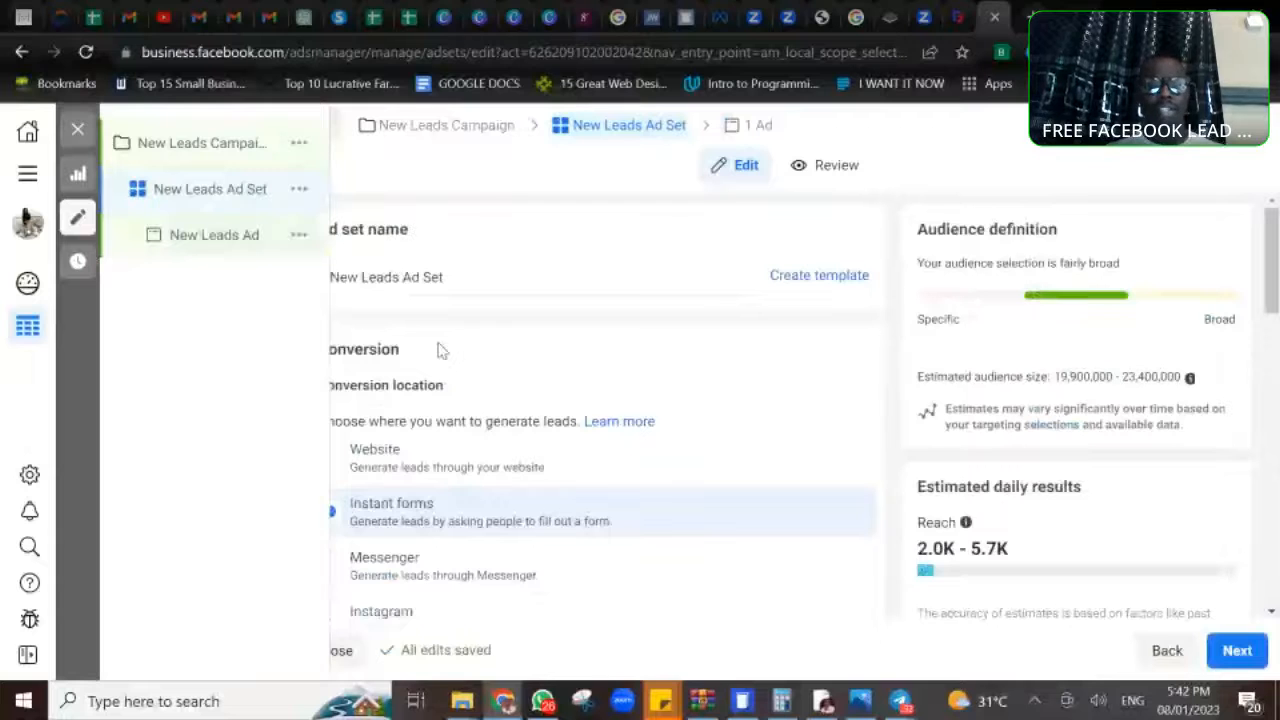
scroll(594, 406, "down", 10)
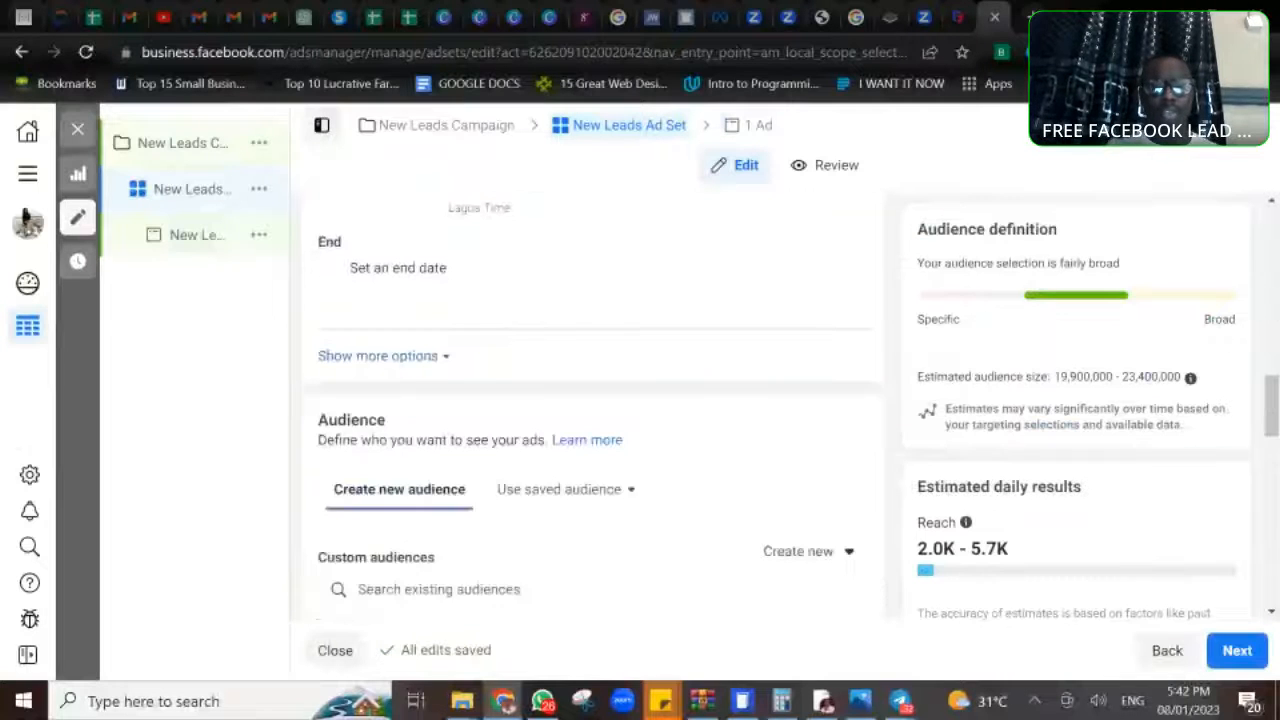
scroll(594, 406, "down", 2)
scroll(594, 406, "up", 4)
scroll(594, 406, "down", 8)
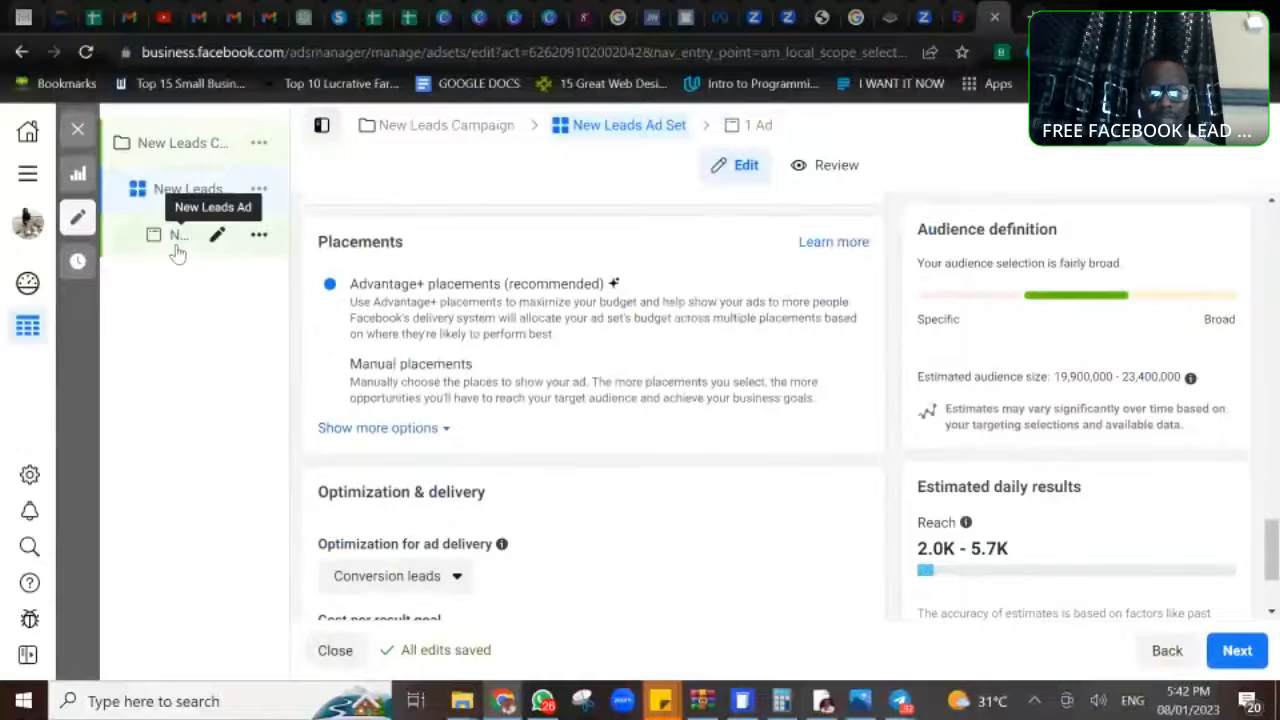
left_click(330, 366)
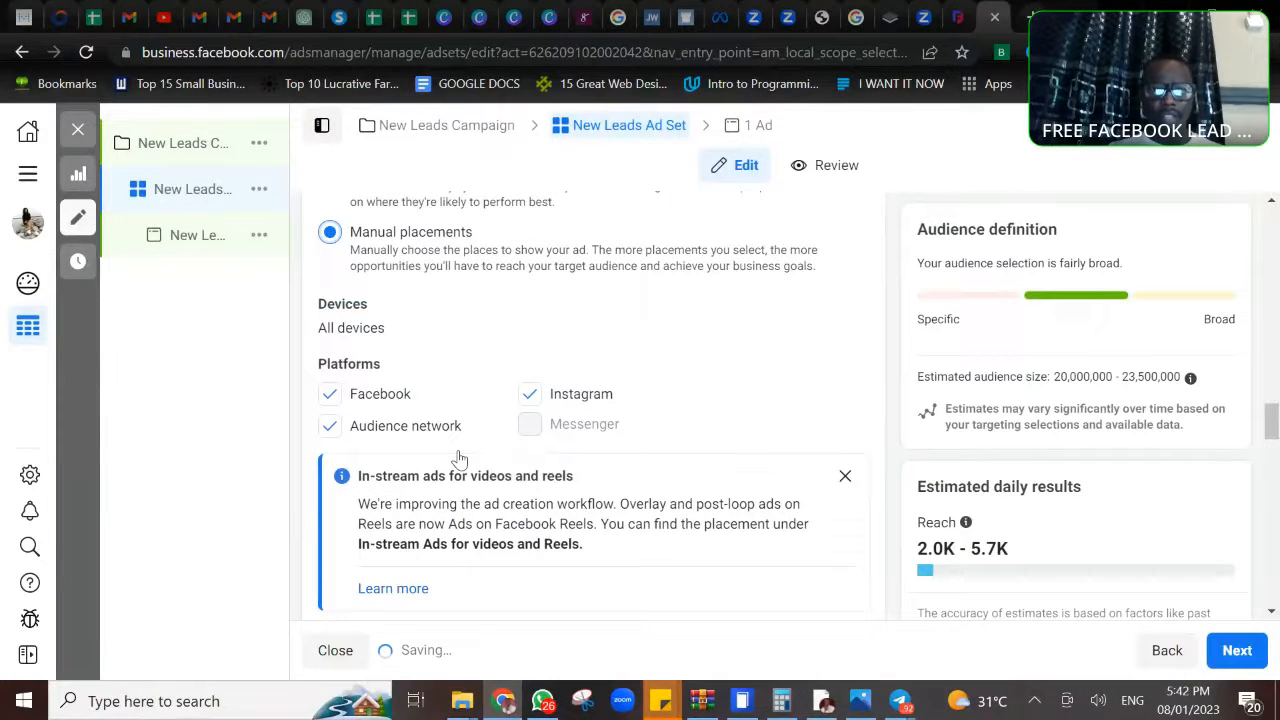
- Limit the manual placements to Facebook feeds, Stories and Reels, excluding Instagram, in-stream, search, in-article and Audience Network placements
scroll(430, 420, "down", 5)
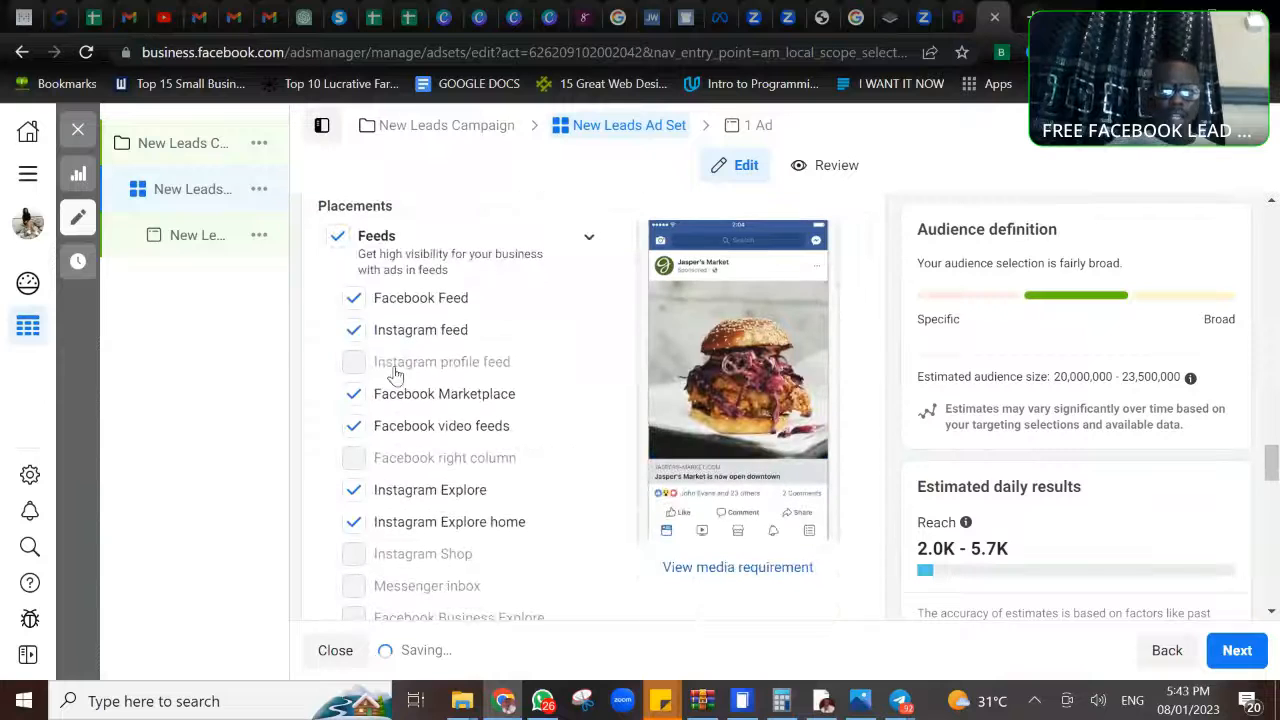
left_click(355, 329)
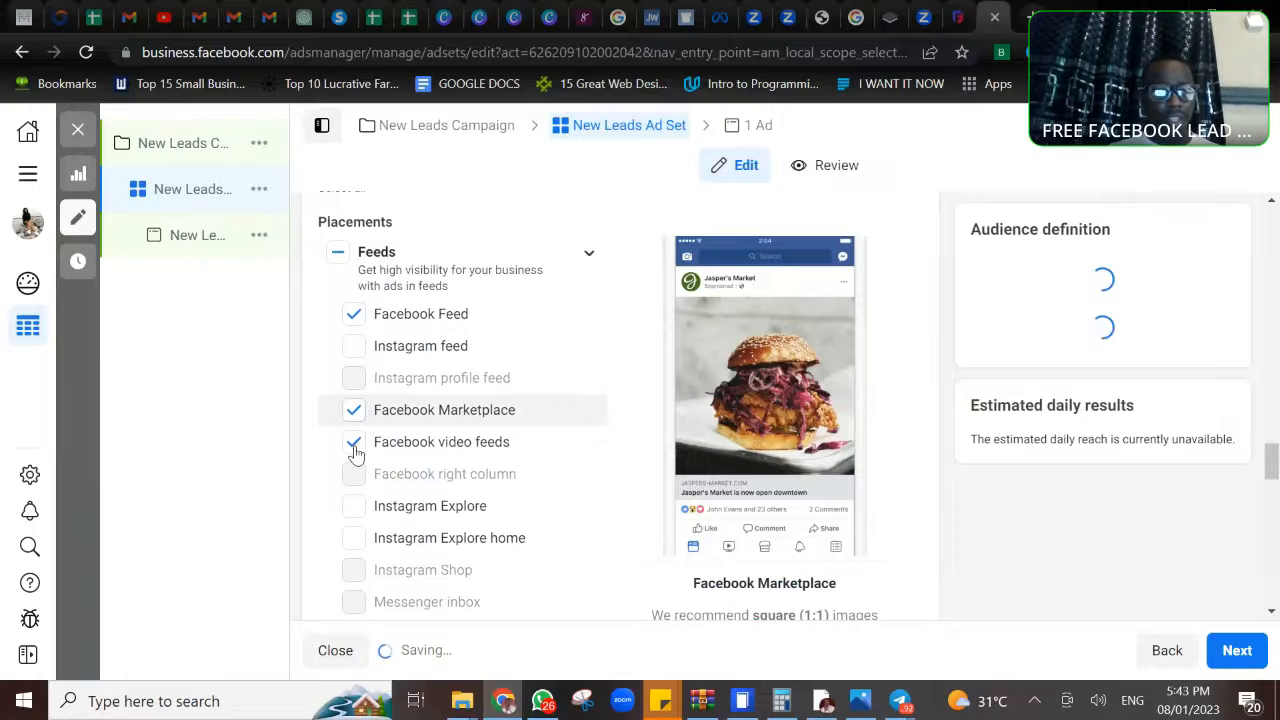
scroll(355, 452, "down", 5)
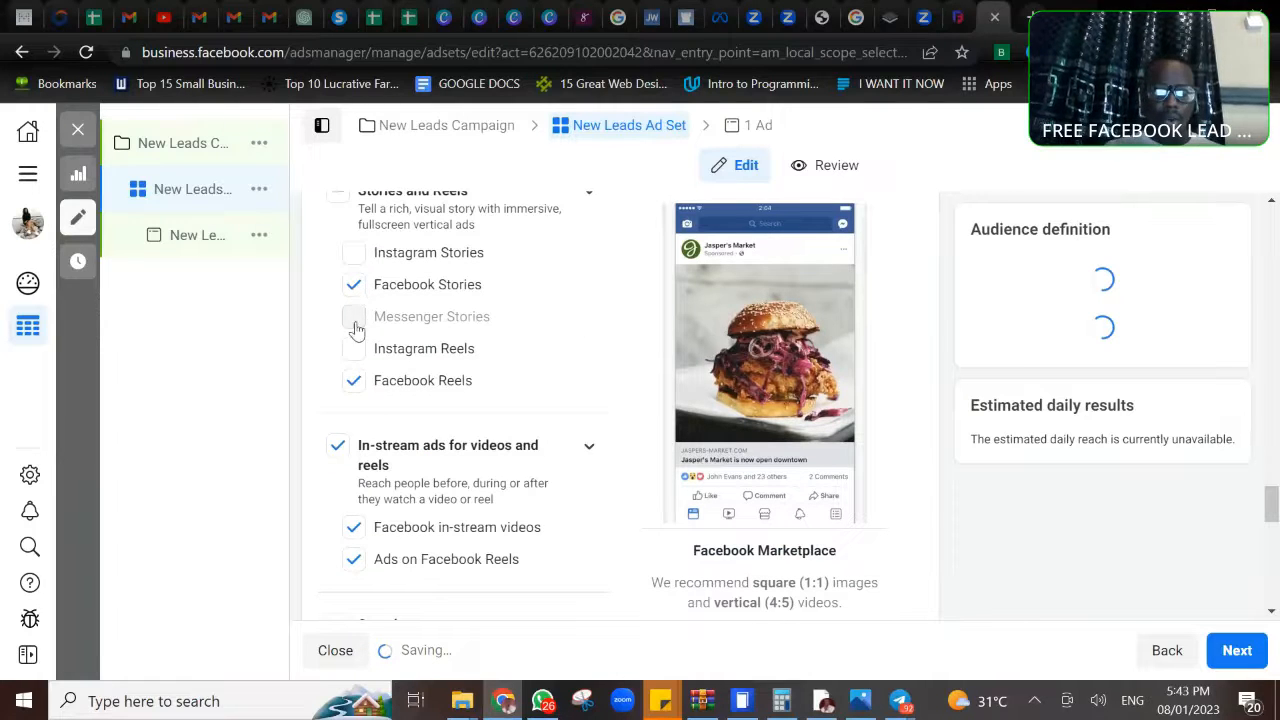
left_click(338, 447)
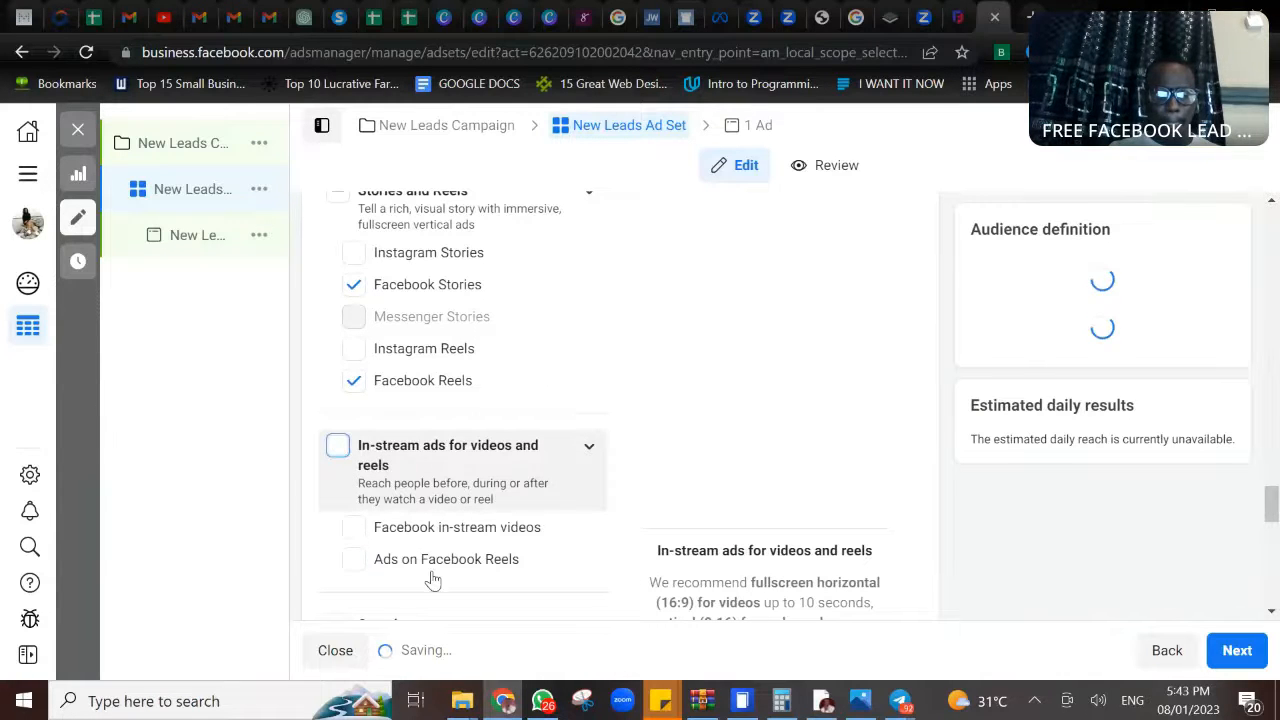
scroll(434, 577, "down", 2)
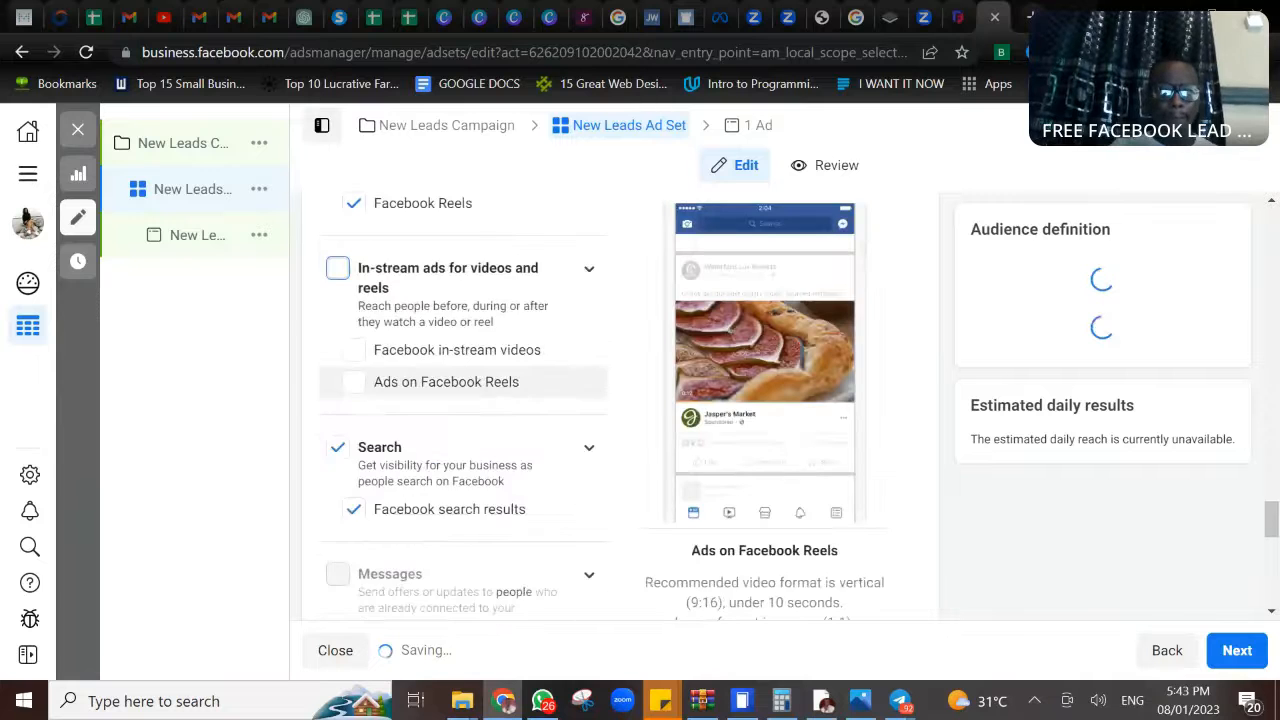
scroll(355, 382, "down", 2)
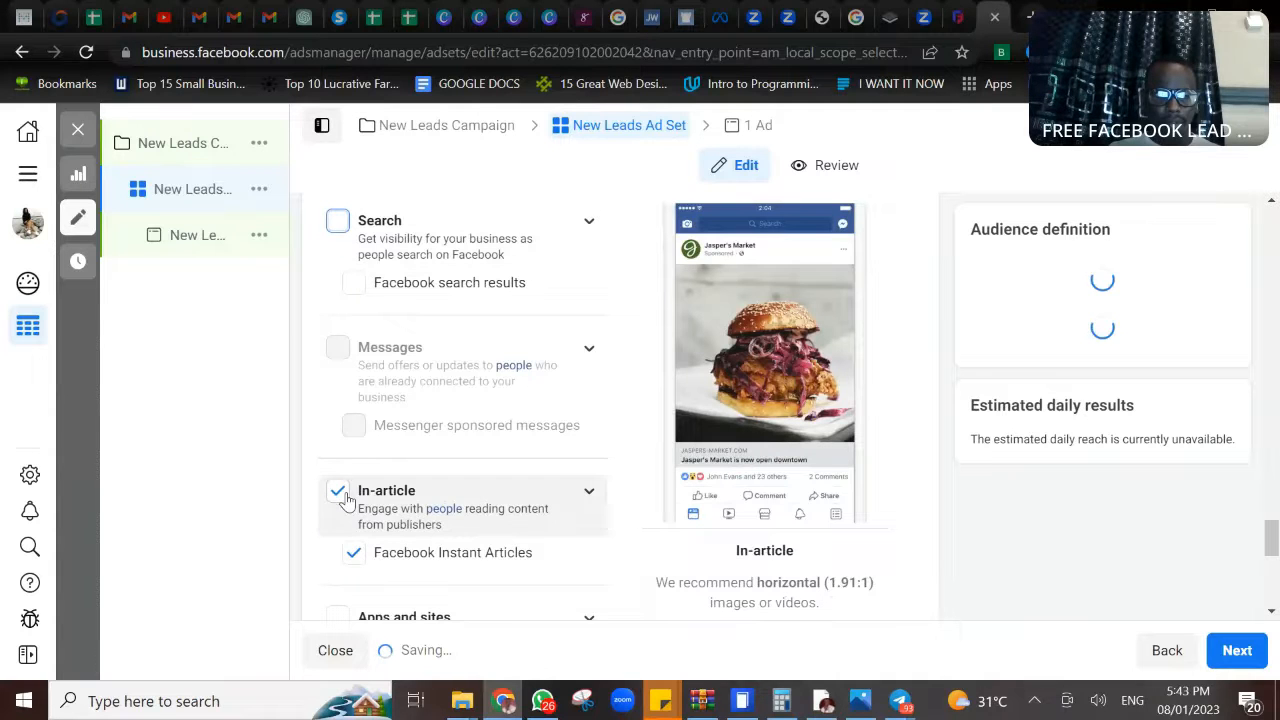
scroll(358, 562, "down", 3)
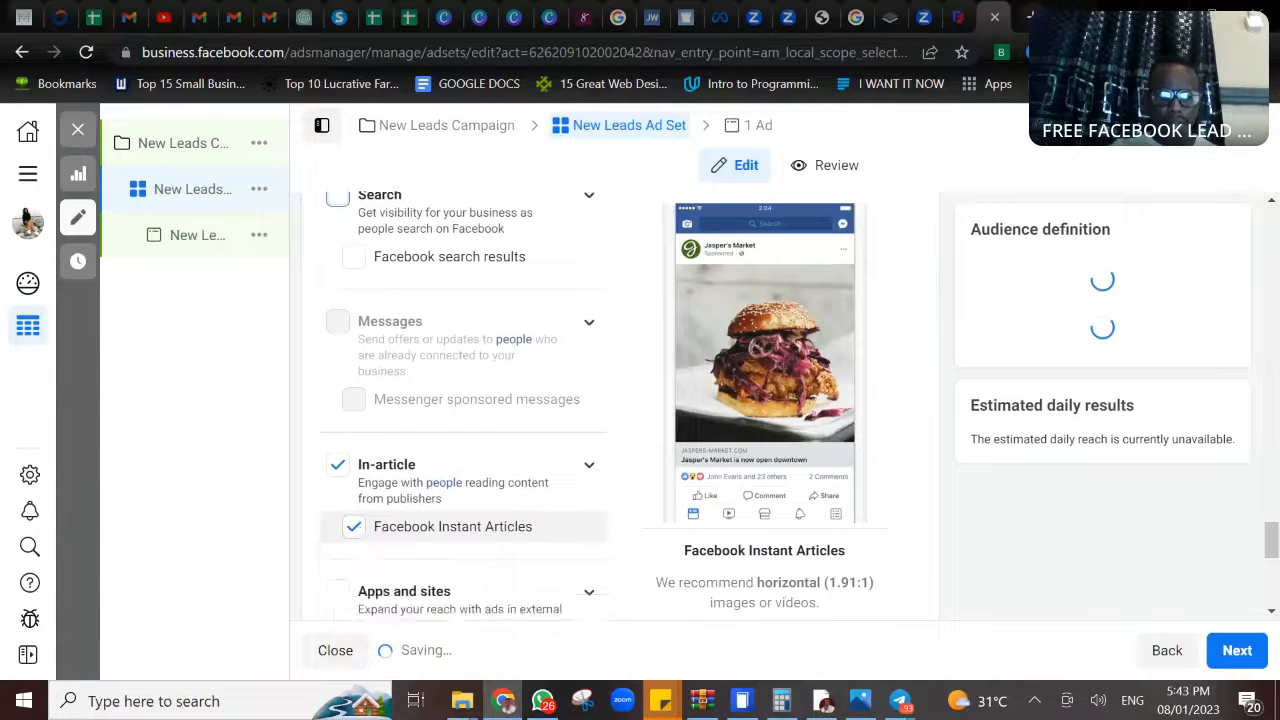
left_click(353, 267)
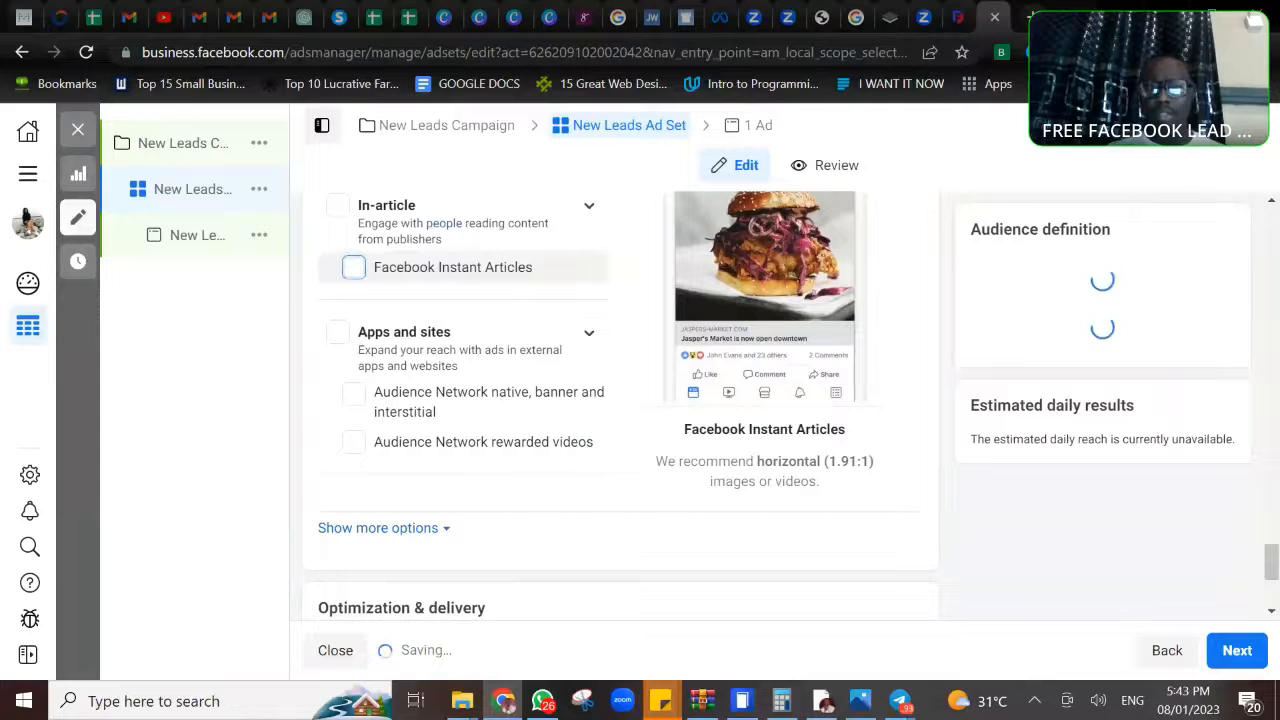
- Examine the New Leads Ad's media, primary text, headline, description, call to action and instant form options
left_click(756, 127)
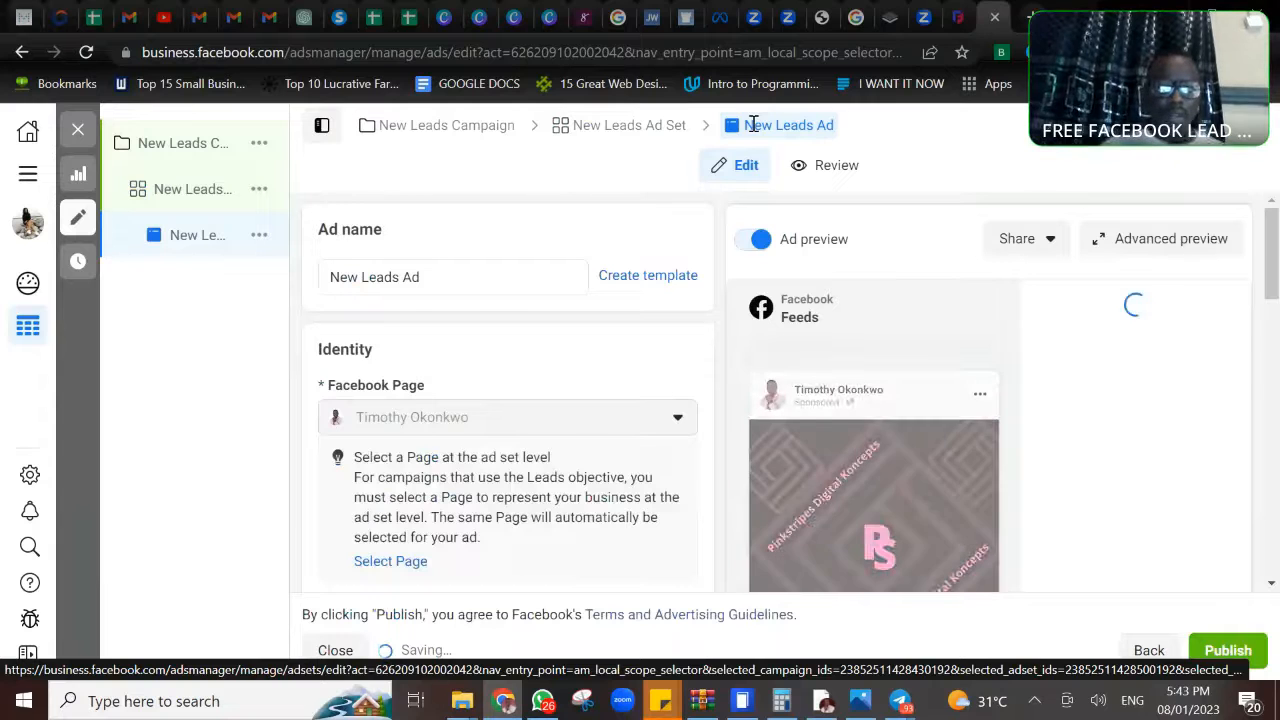
scroll(776, 392, "down", 8)
scroll(776, 392, "down", 1)
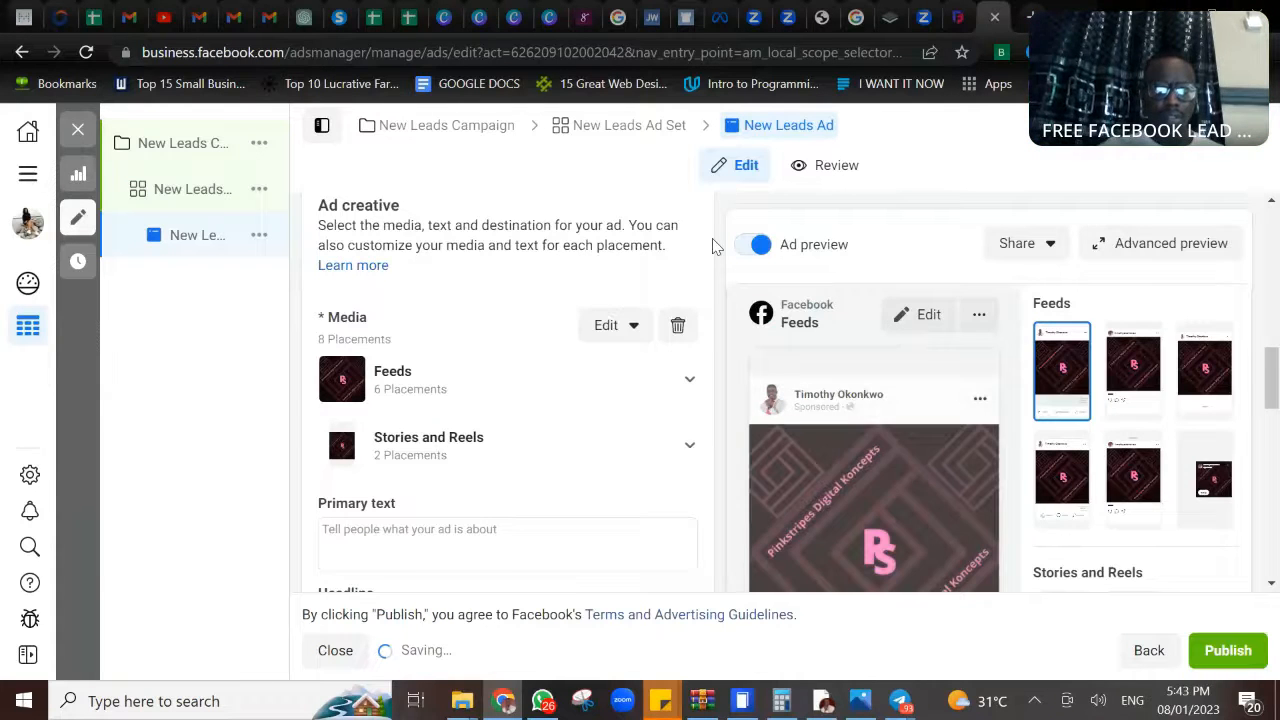
scroll(713, 246, "down", 3)
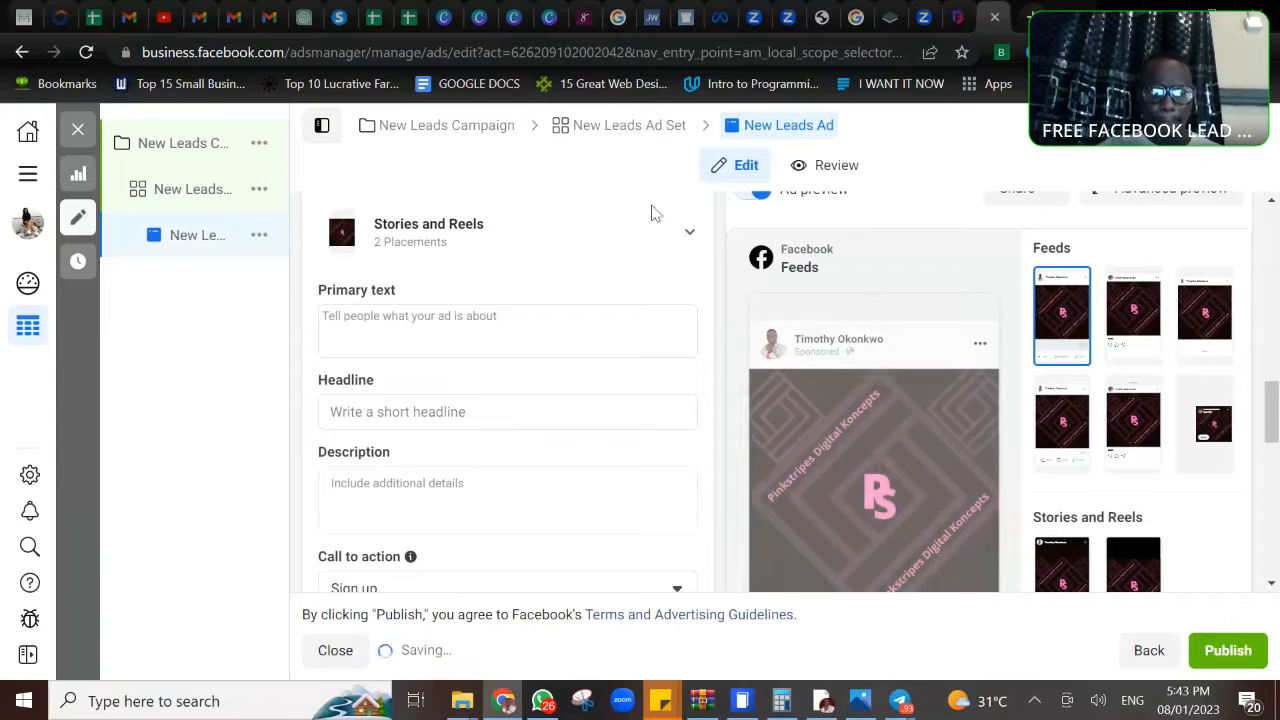
left_click(410, 340)
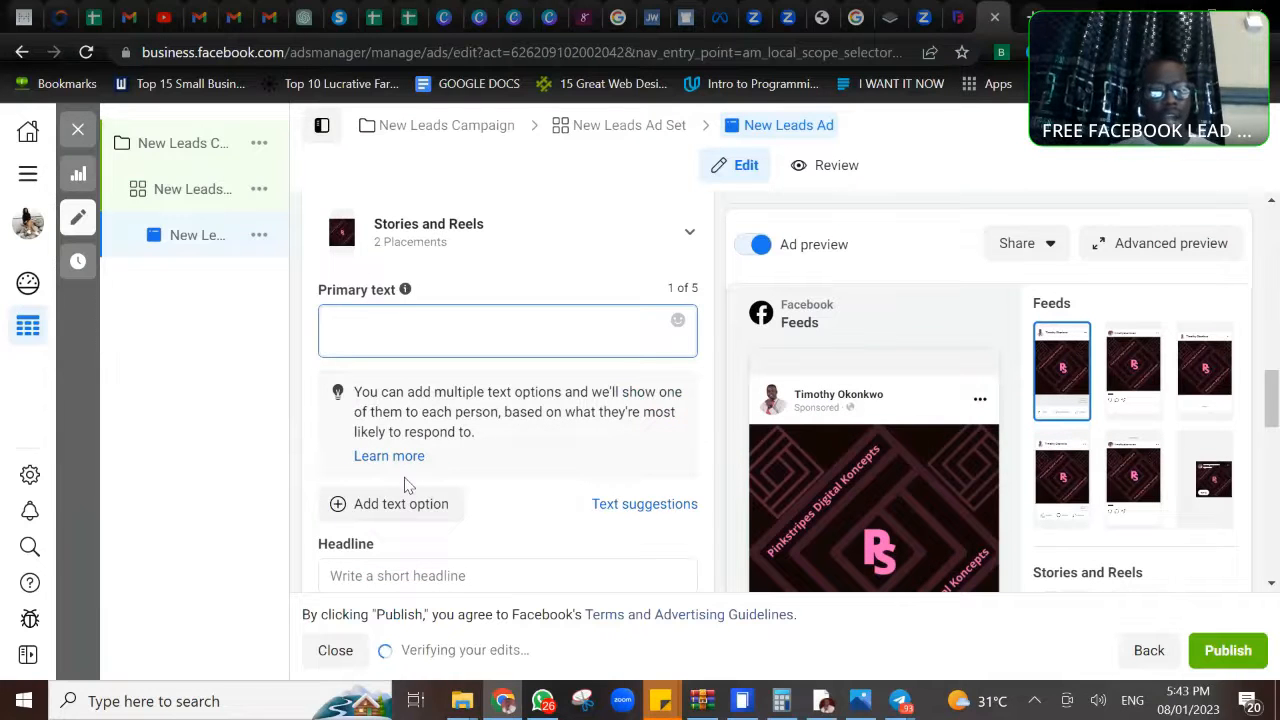
scroll(405, 484, "down", 2)
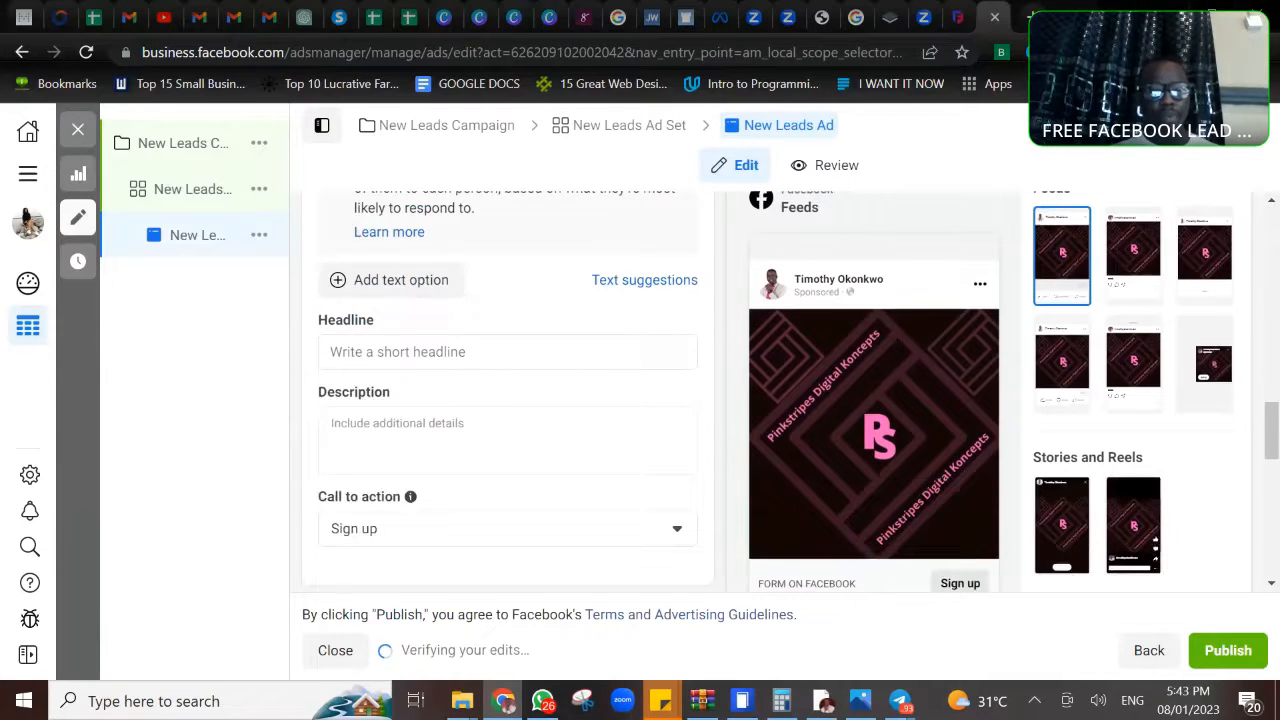
left_click(408, 352)
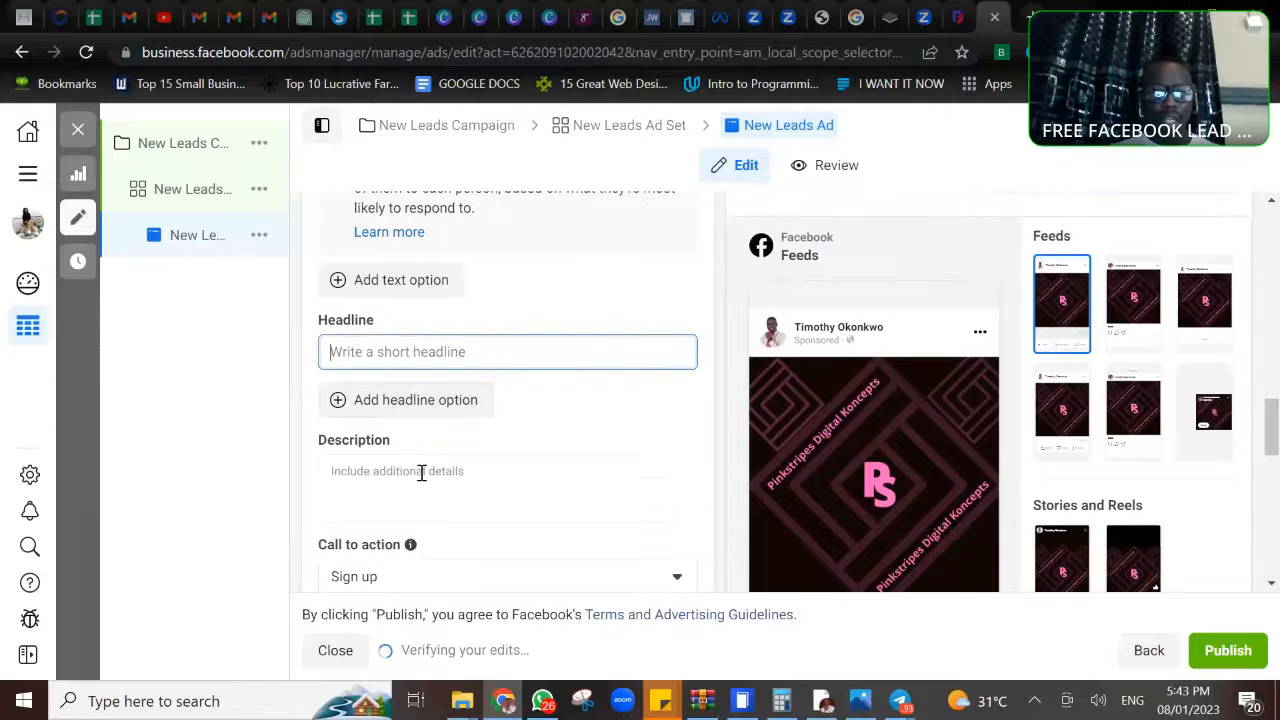
scroll(851, 345, "down", 1)
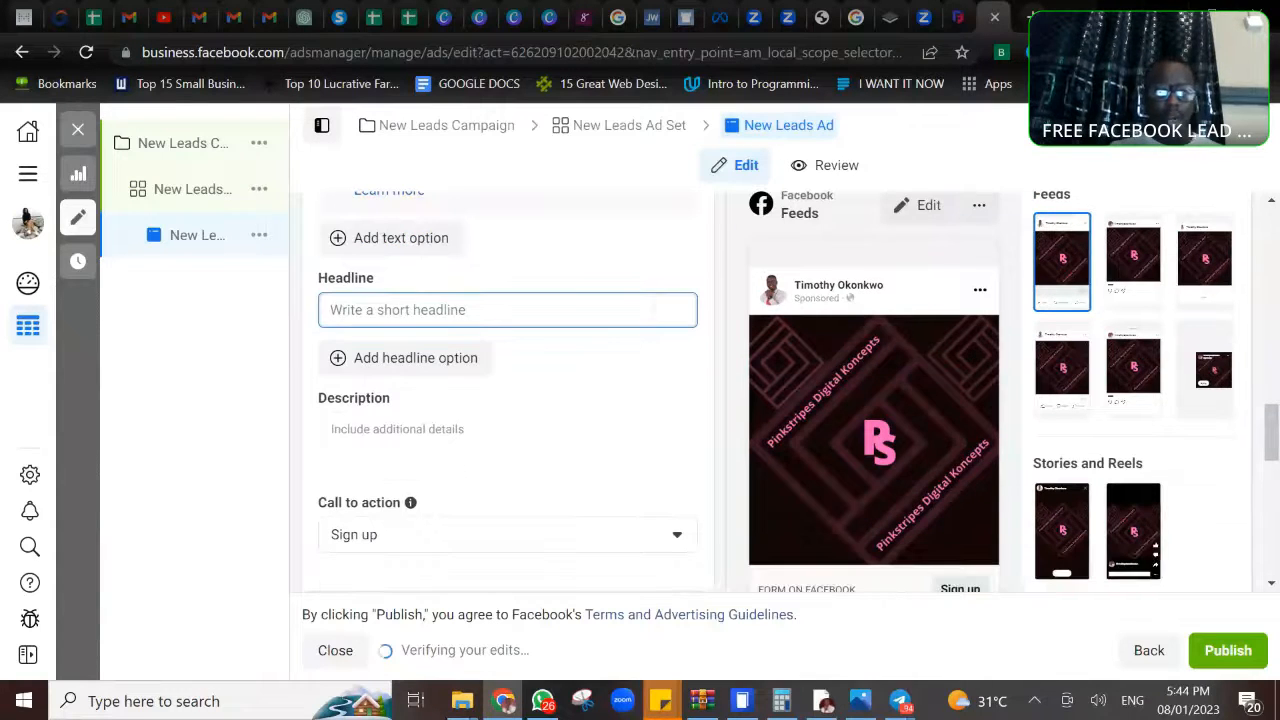
scroll(860, 390, "down", 3)
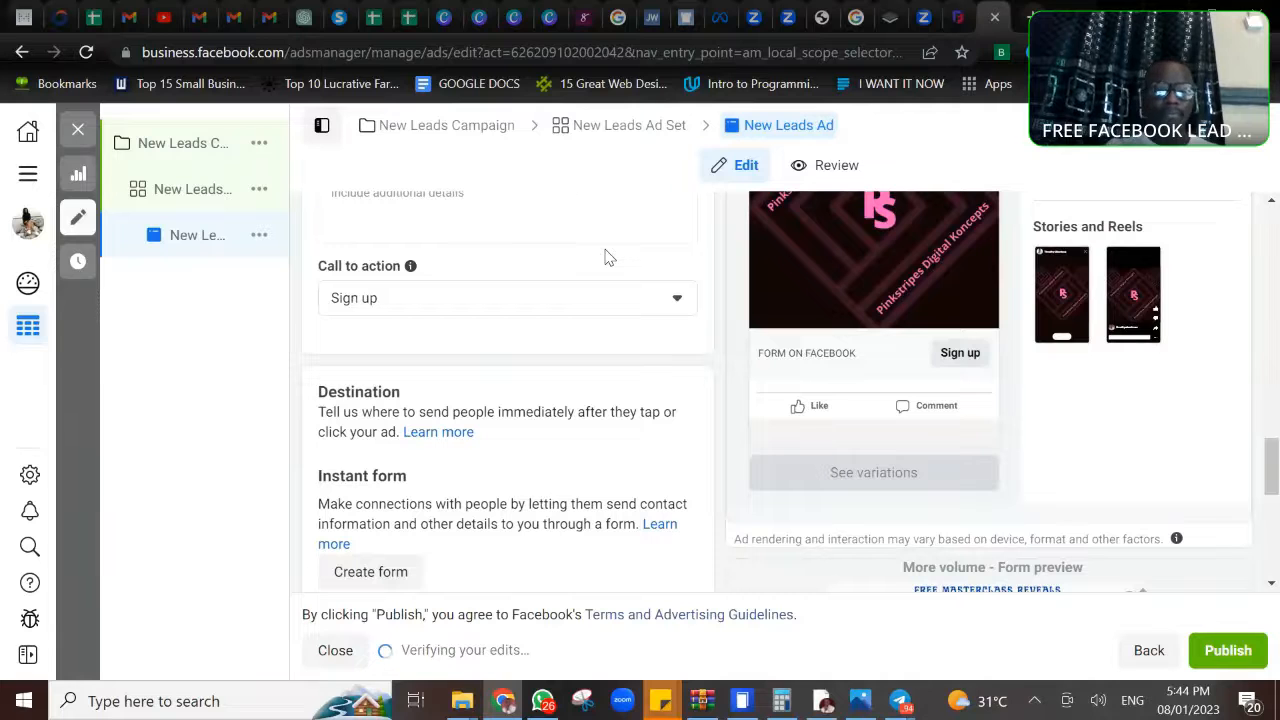
scroll(606, 258, "down", 2)
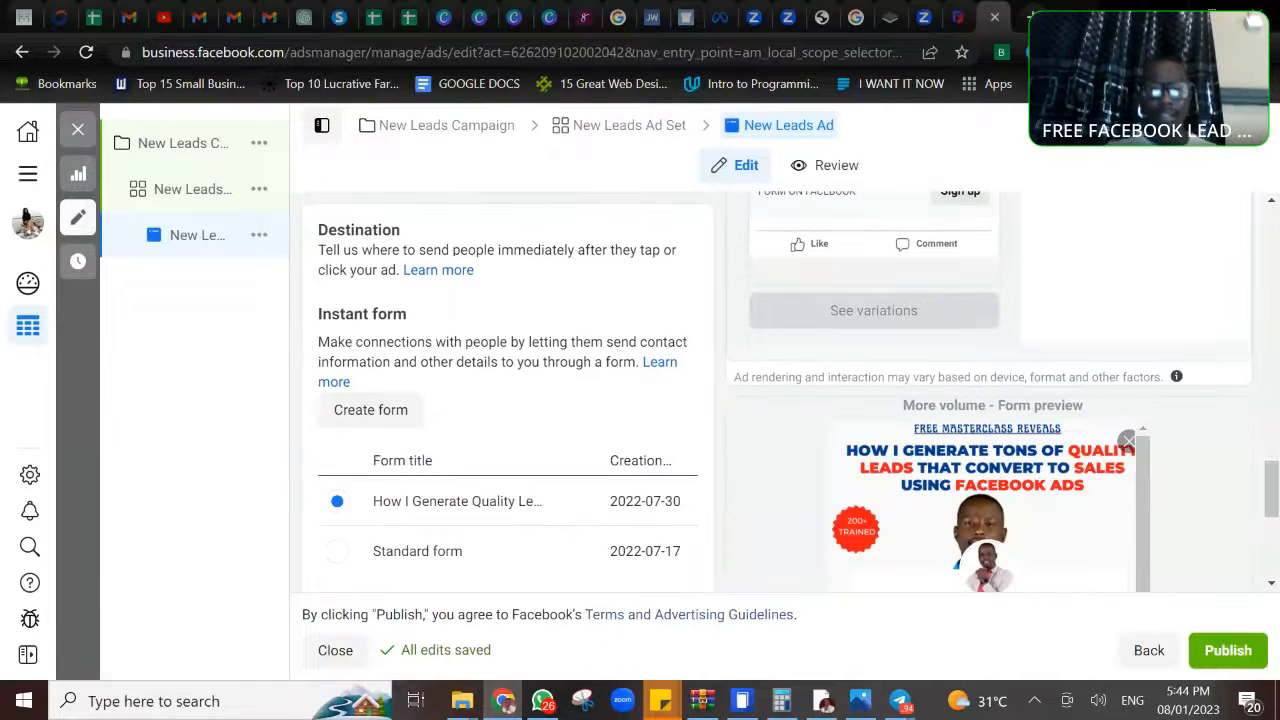
scroll(606, 400, "down", 2)
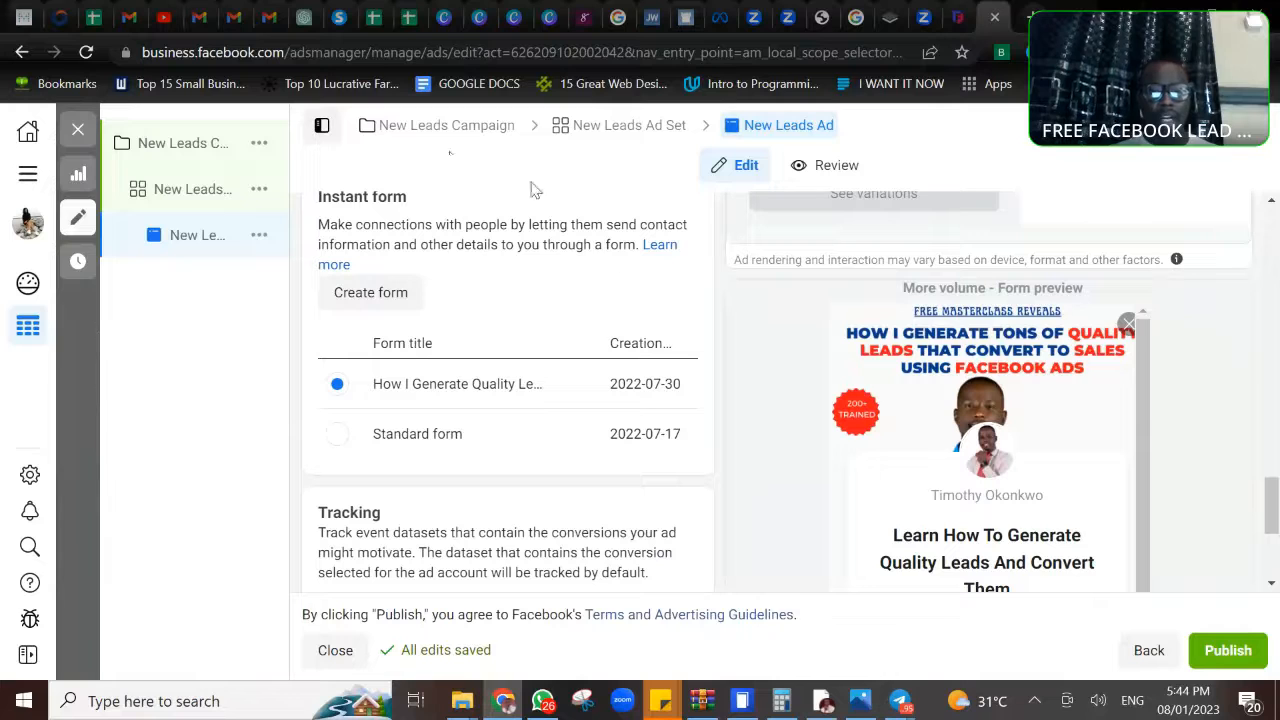
- Create a new instant form for the New Leads Ad, named with the page owner's full name followed by "FREE WEBINAR"
left_click(370, 296)
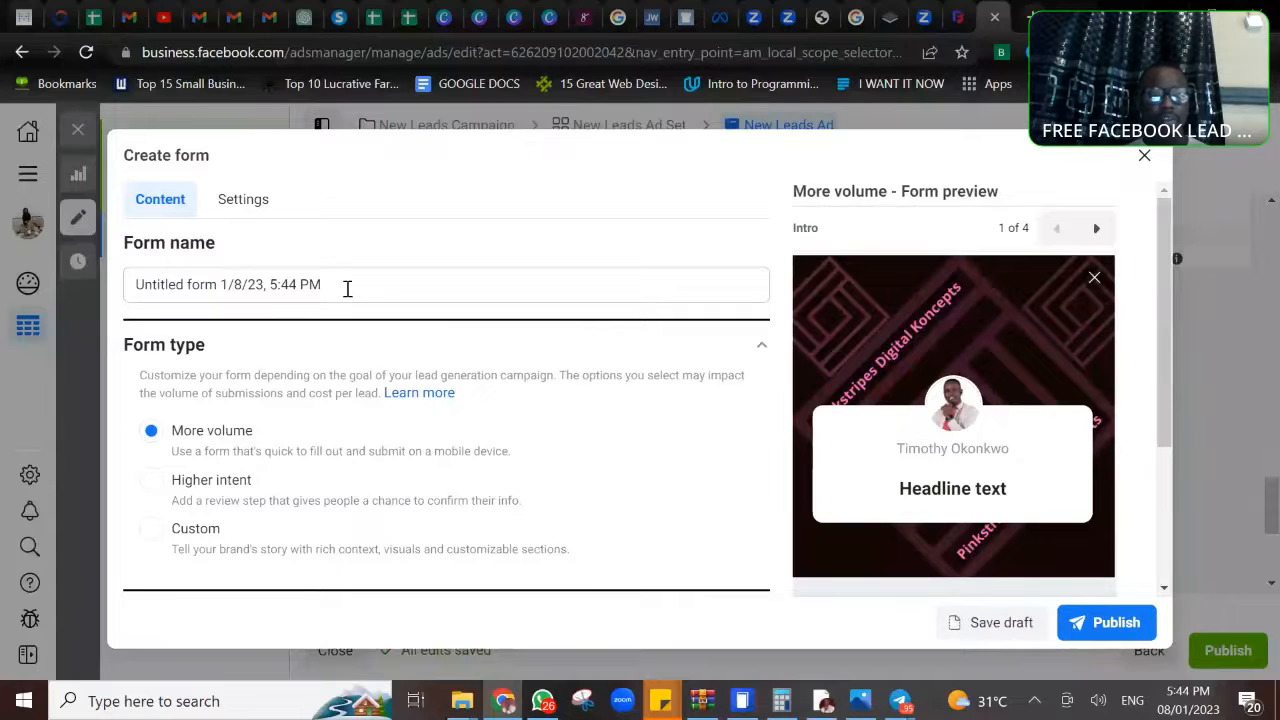
left_click(345, 288)
left_click_drag(341, 285, 132, 290)
key("BackSpace")
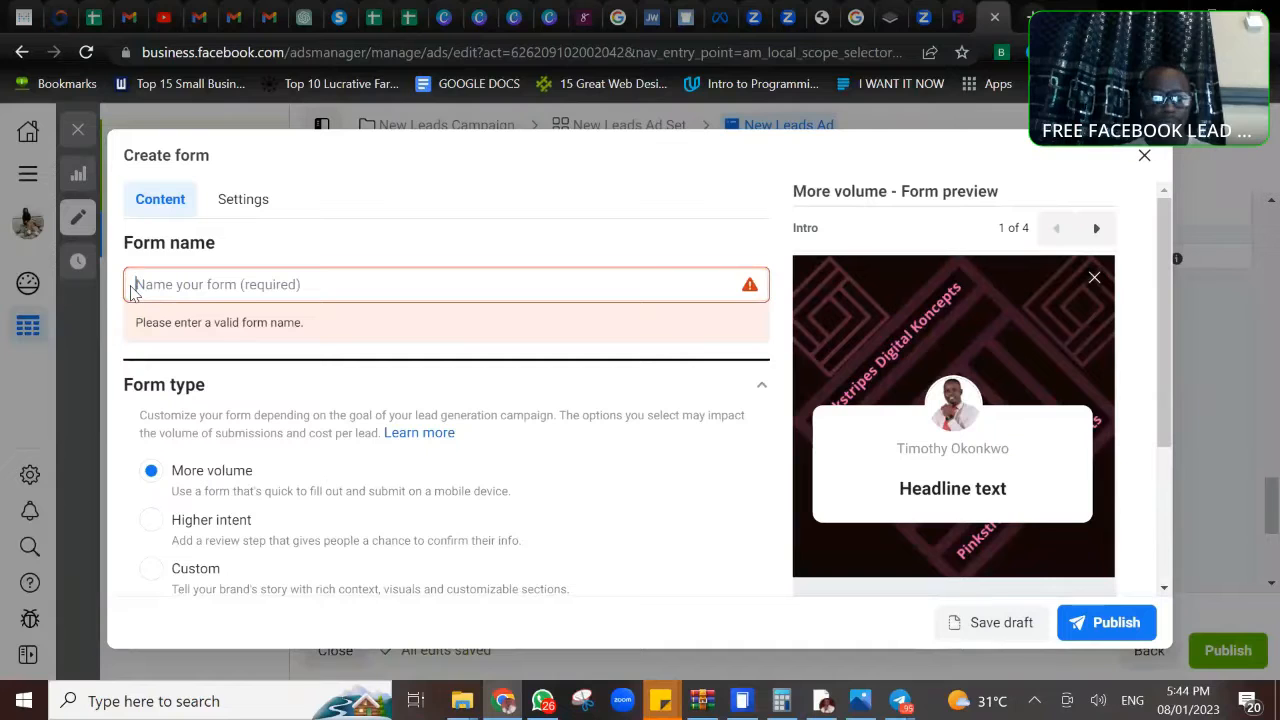
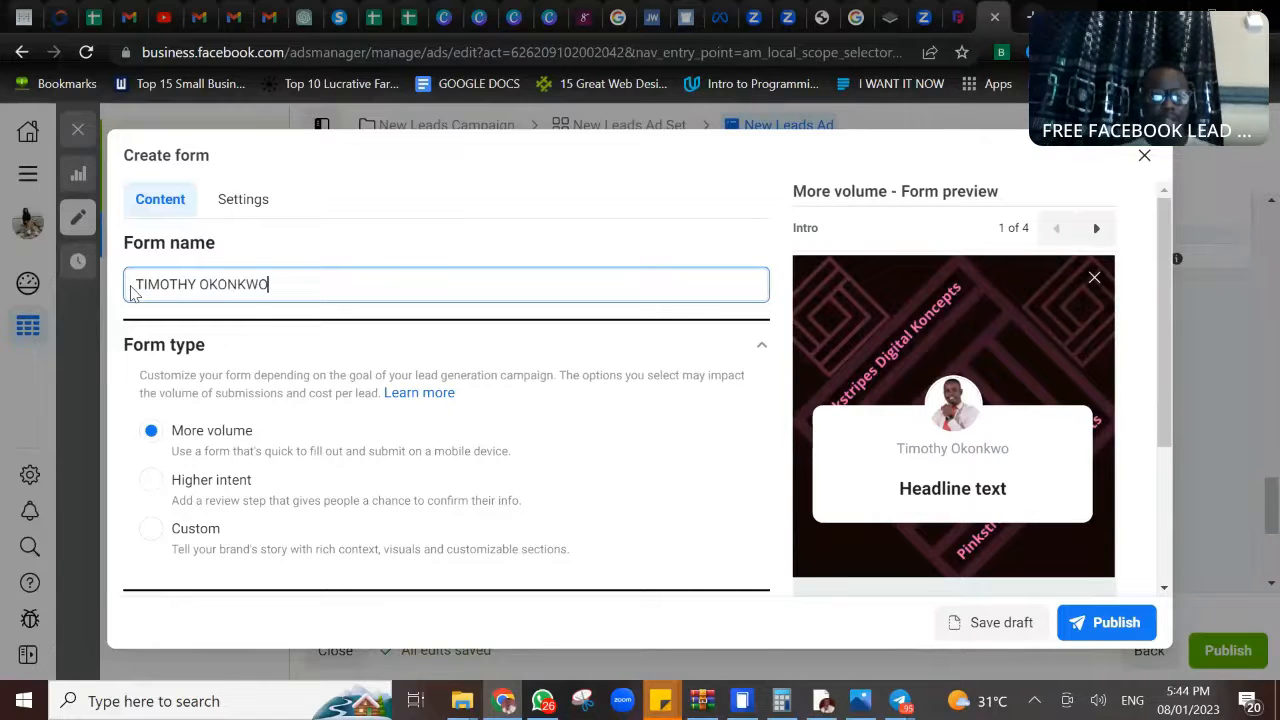
type(" FR")
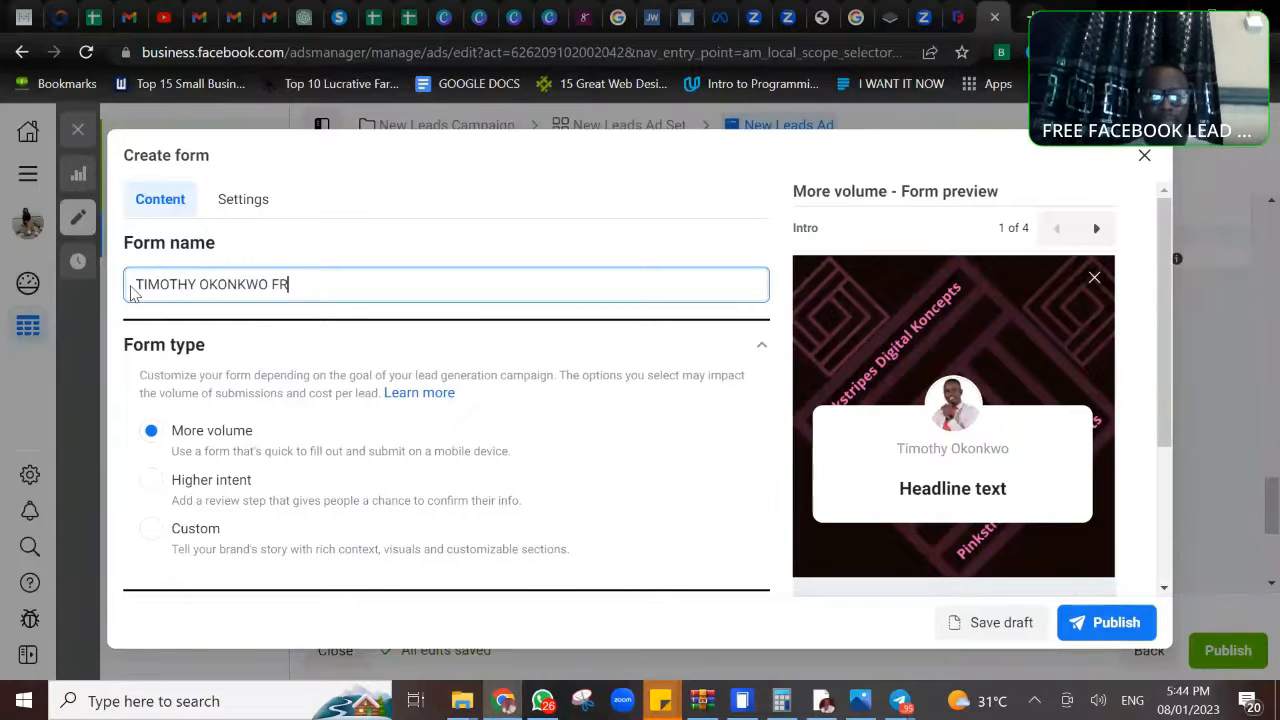
type("EE WEBINAR")
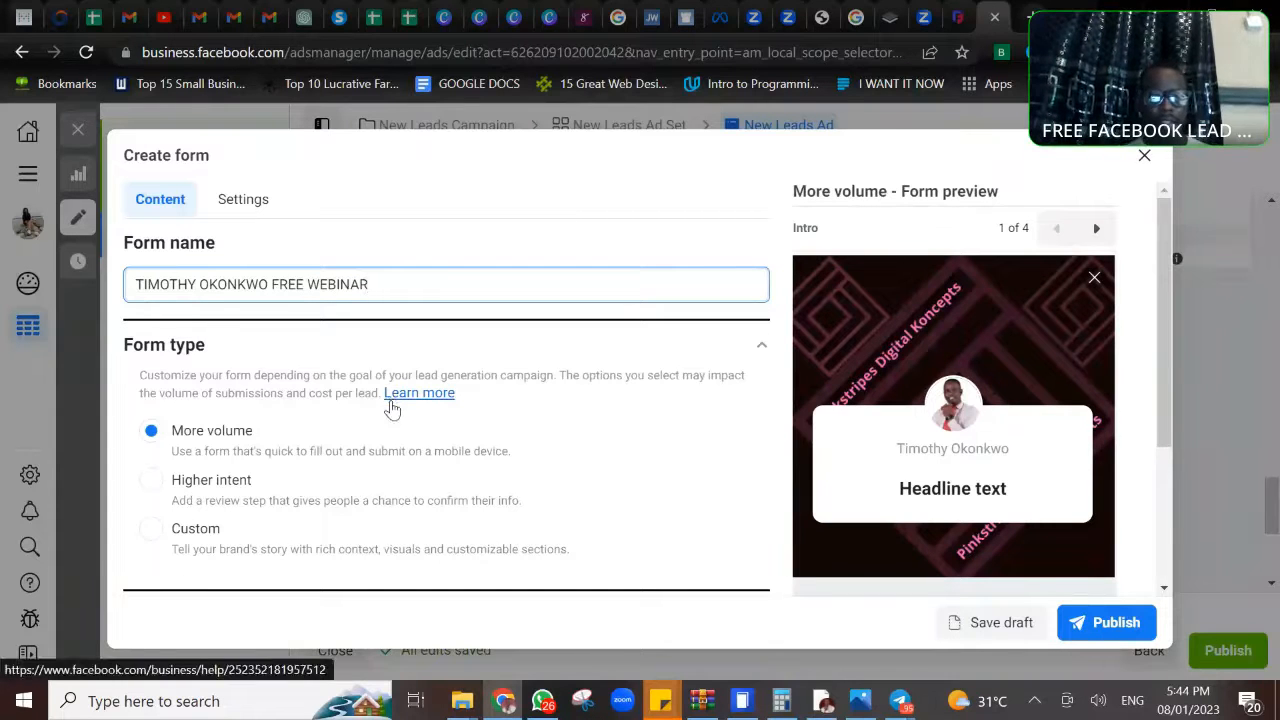
- Set the form type to Higher intent and upload the image "download (3)" from Downloads as the intro background
scroll(455, 502, "down", 1)
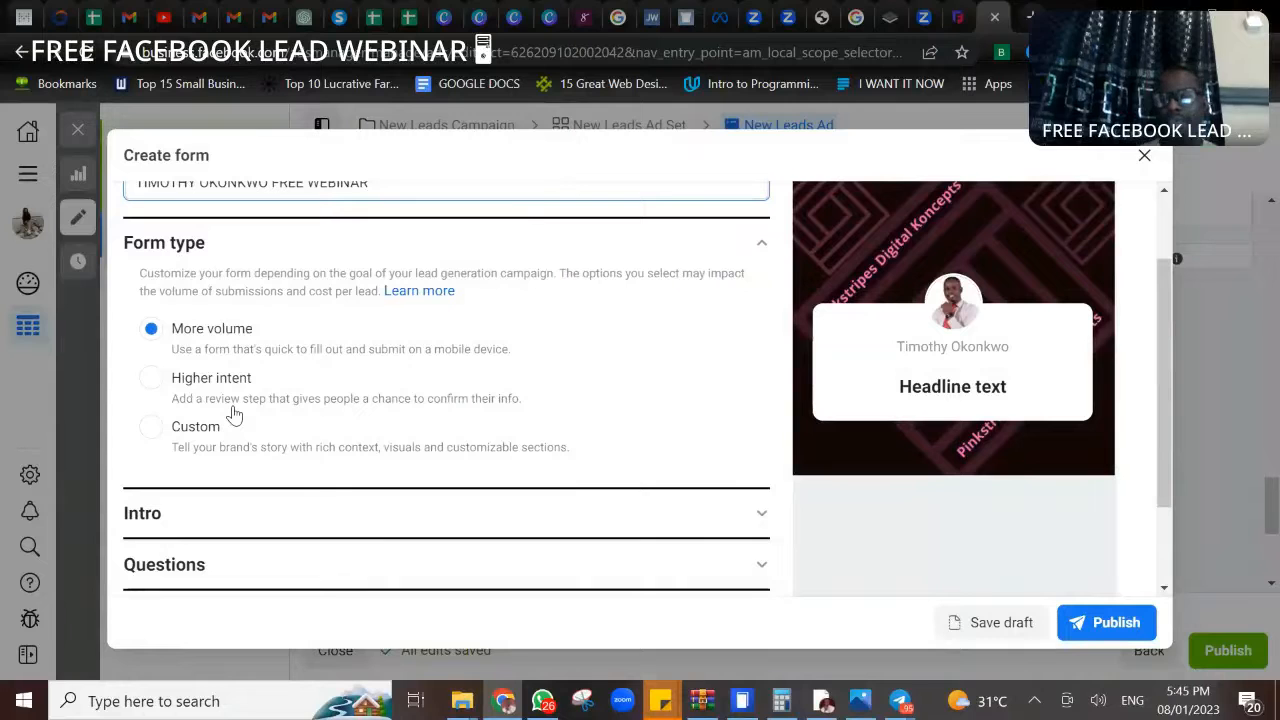
left_click(150, 384)
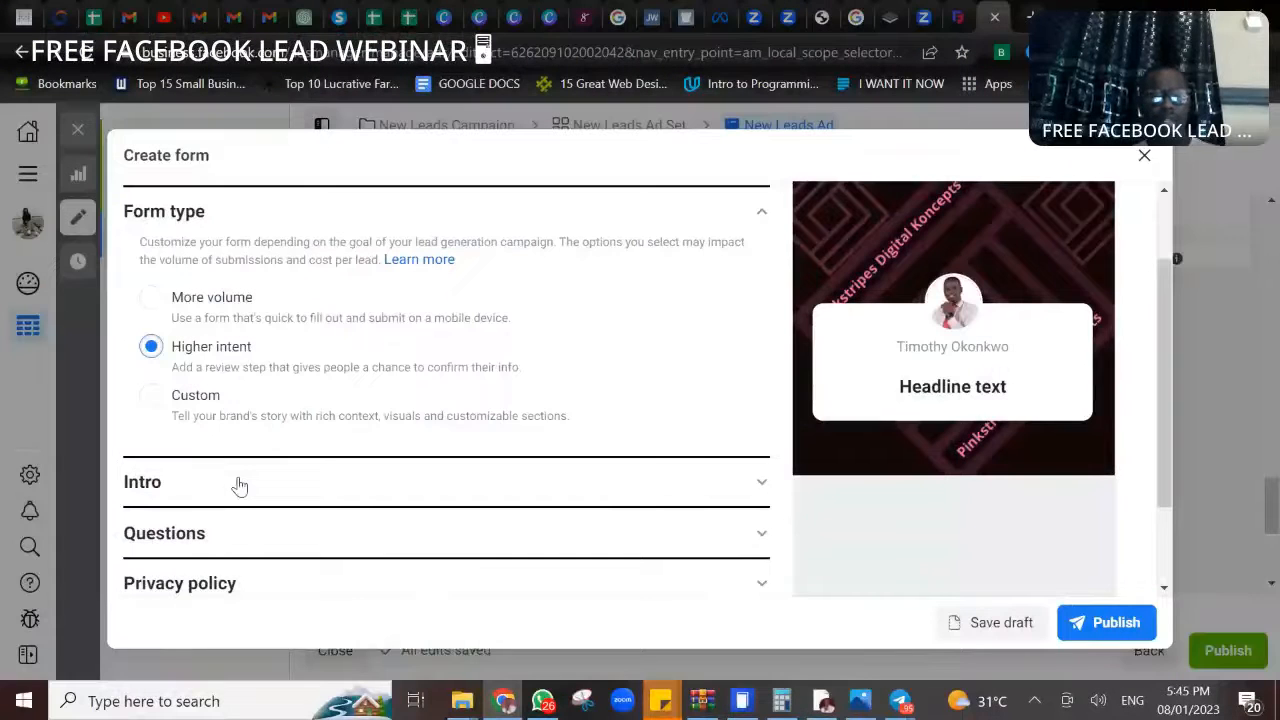
left_click(763, 490)
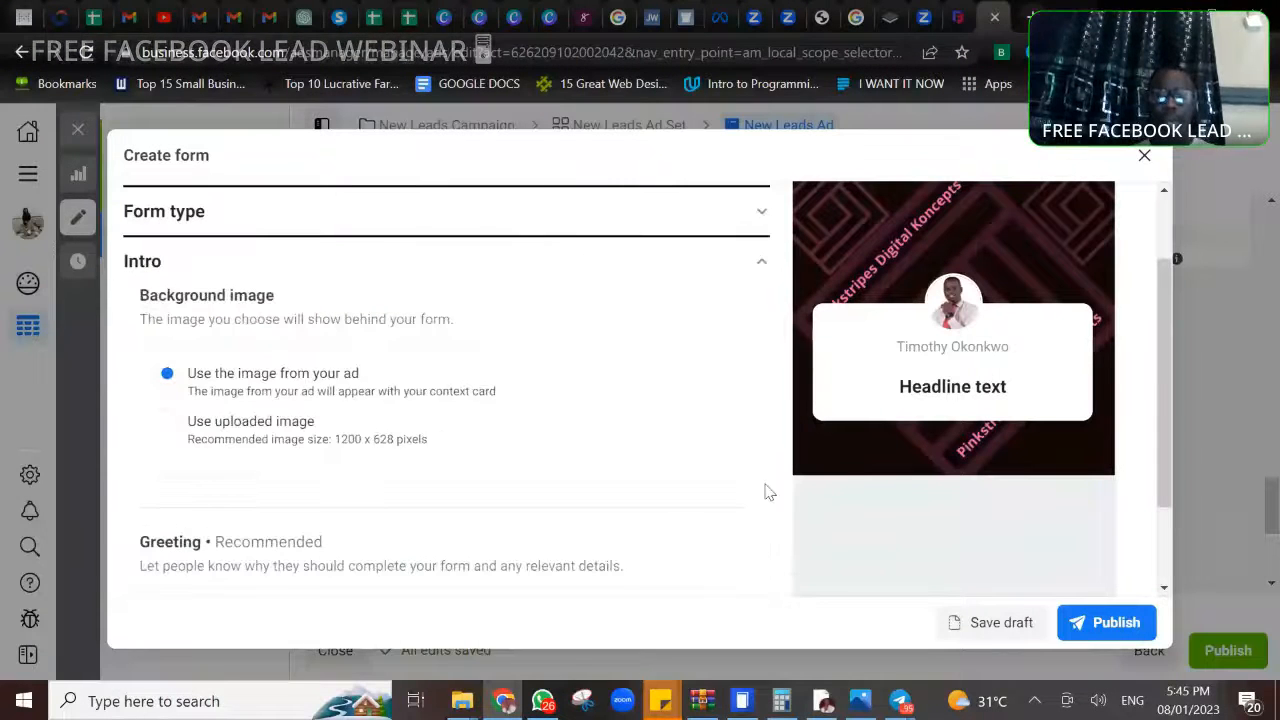
scroll(447, 390, "down", 1)
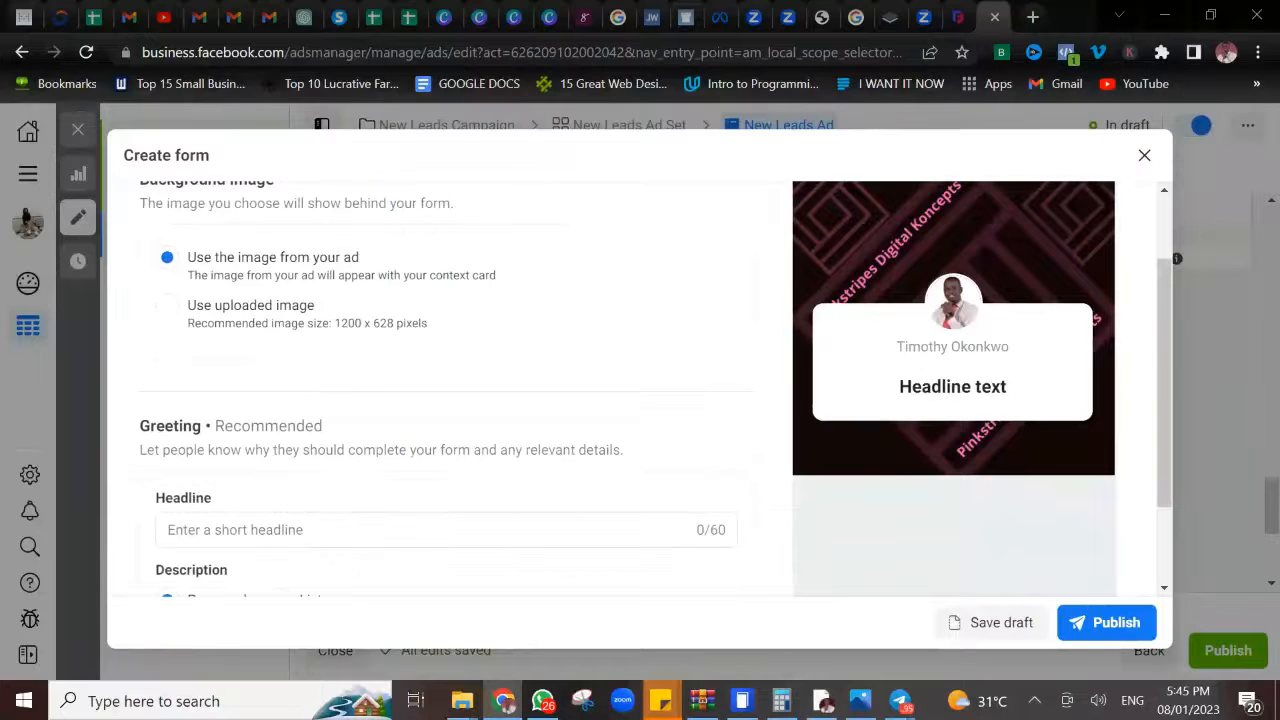
scroll(886, 214, "up", 1)
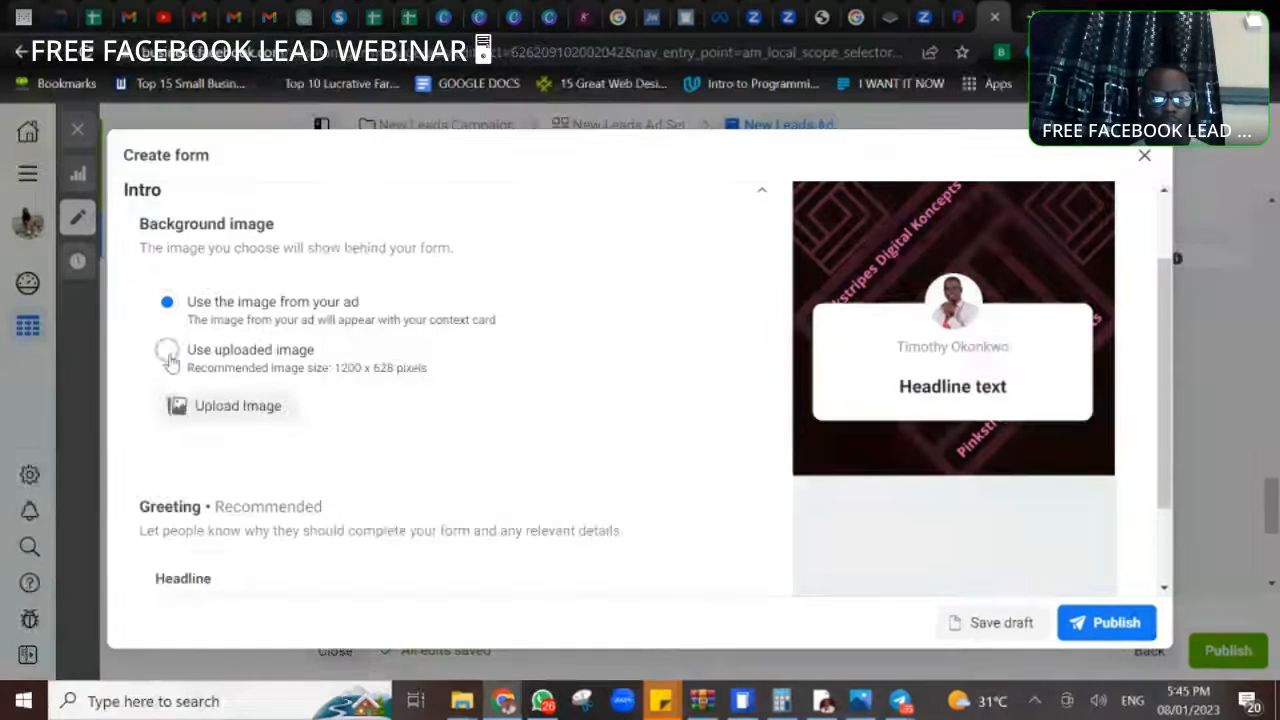
left_click(167, 350)
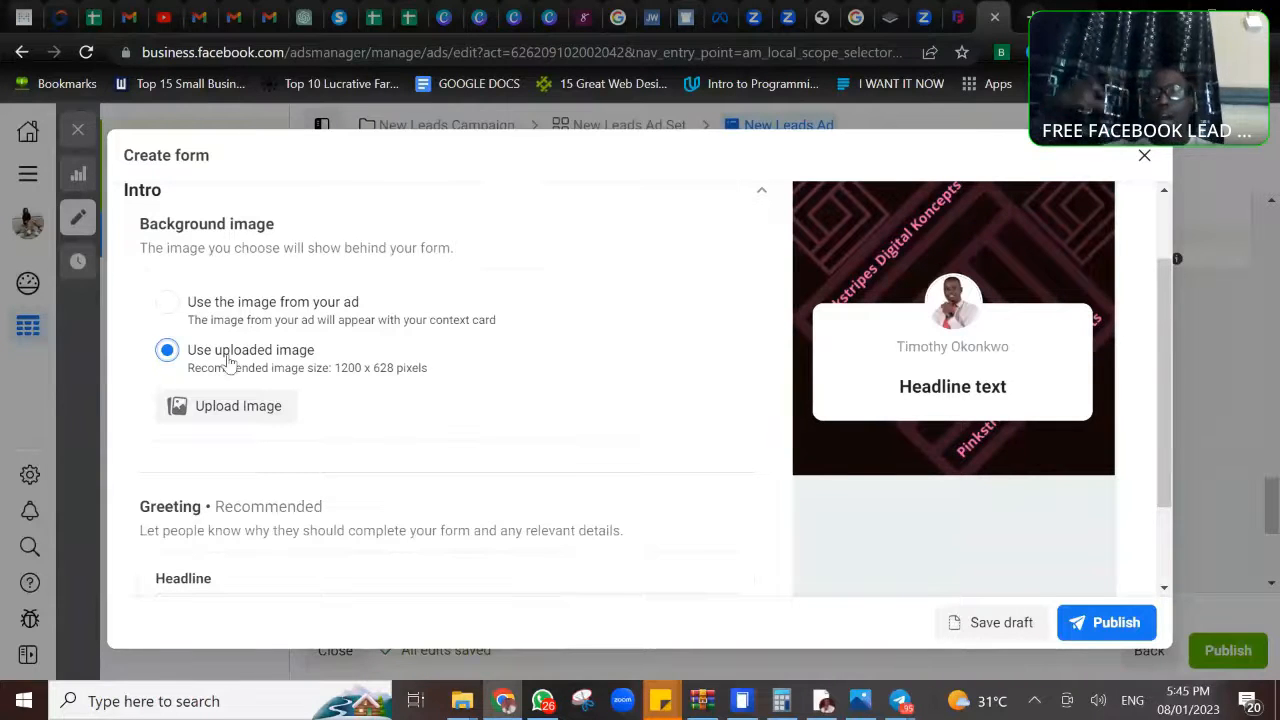
left_click(233, 412)
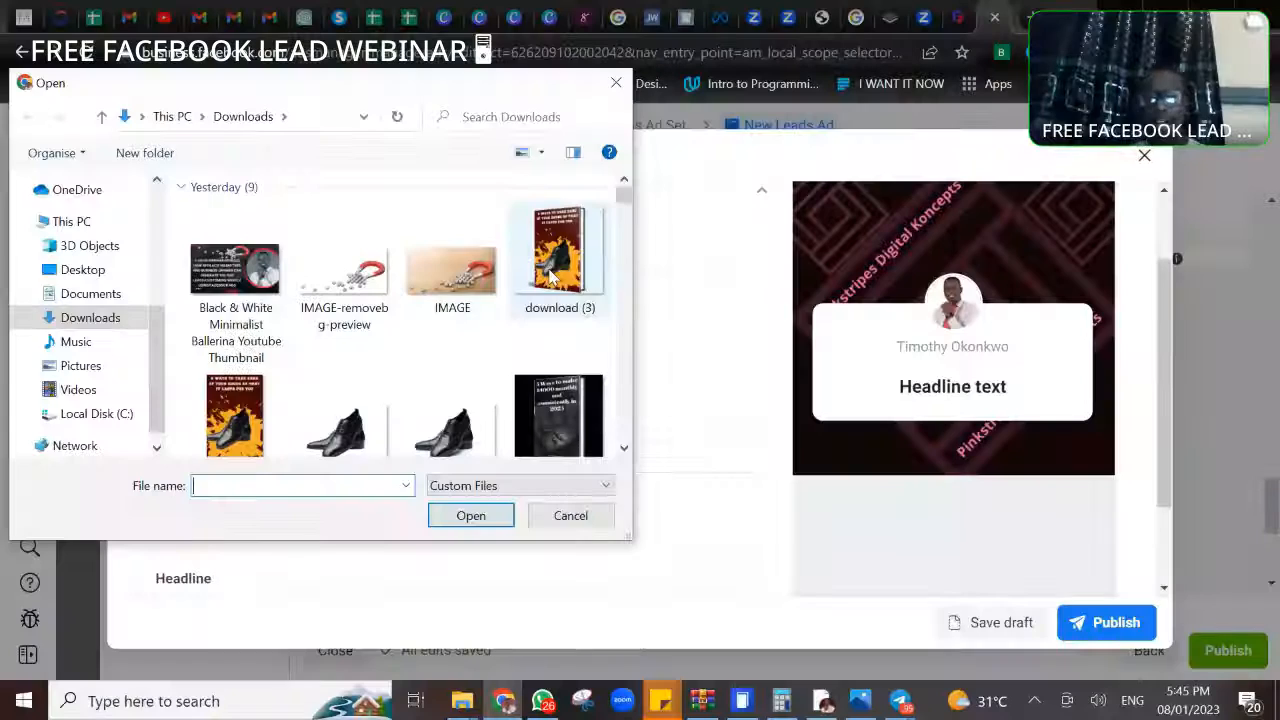
double_click(553, 276)
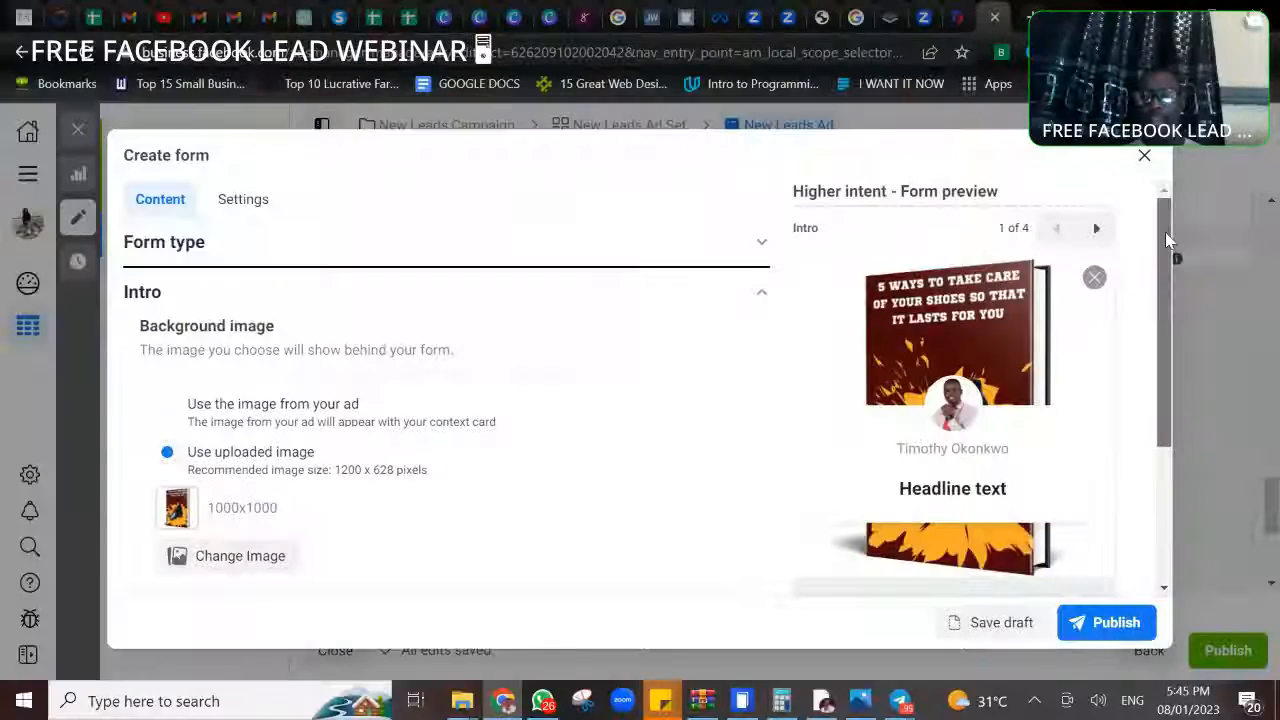
- Enter the intro greeting headline "FREE WEBINAR ON TO GENERATE 100-500 LEADS FOR AFFILIATE MARK"
scroll(238, 245, "down", 3)
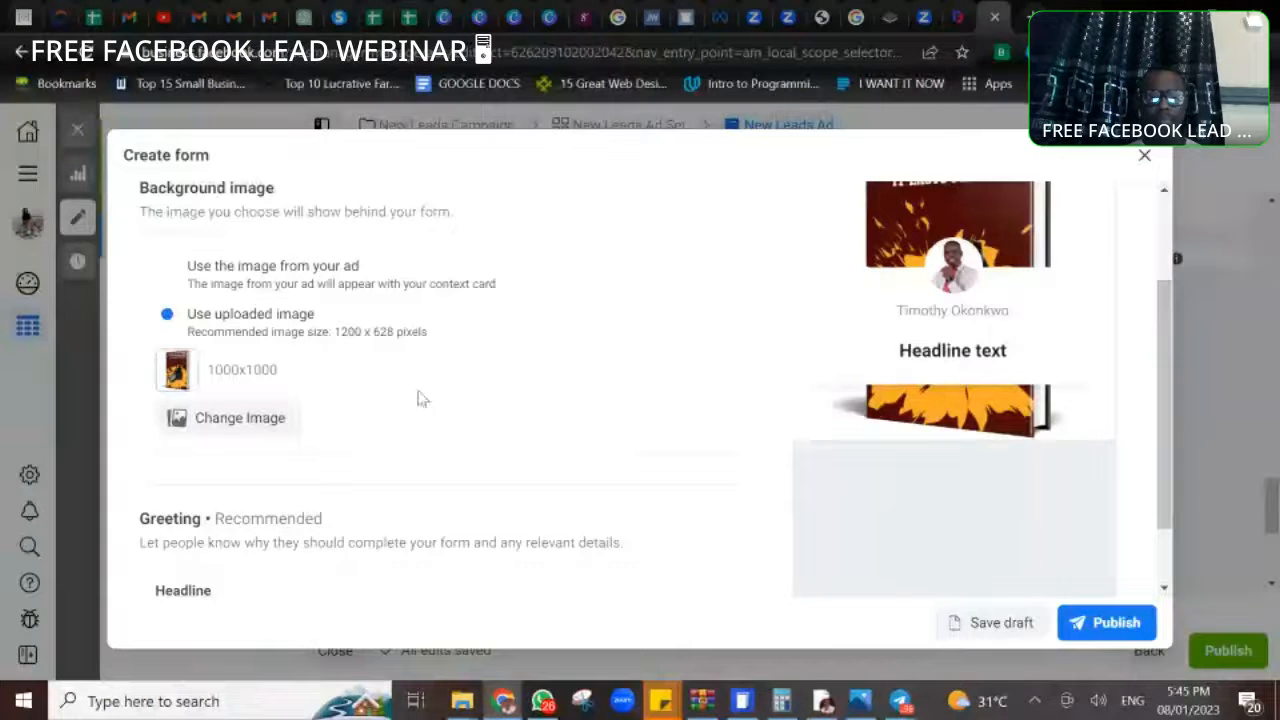
scroll(466, 423, "down", 1)
scroll(209, 366, "down", 2)
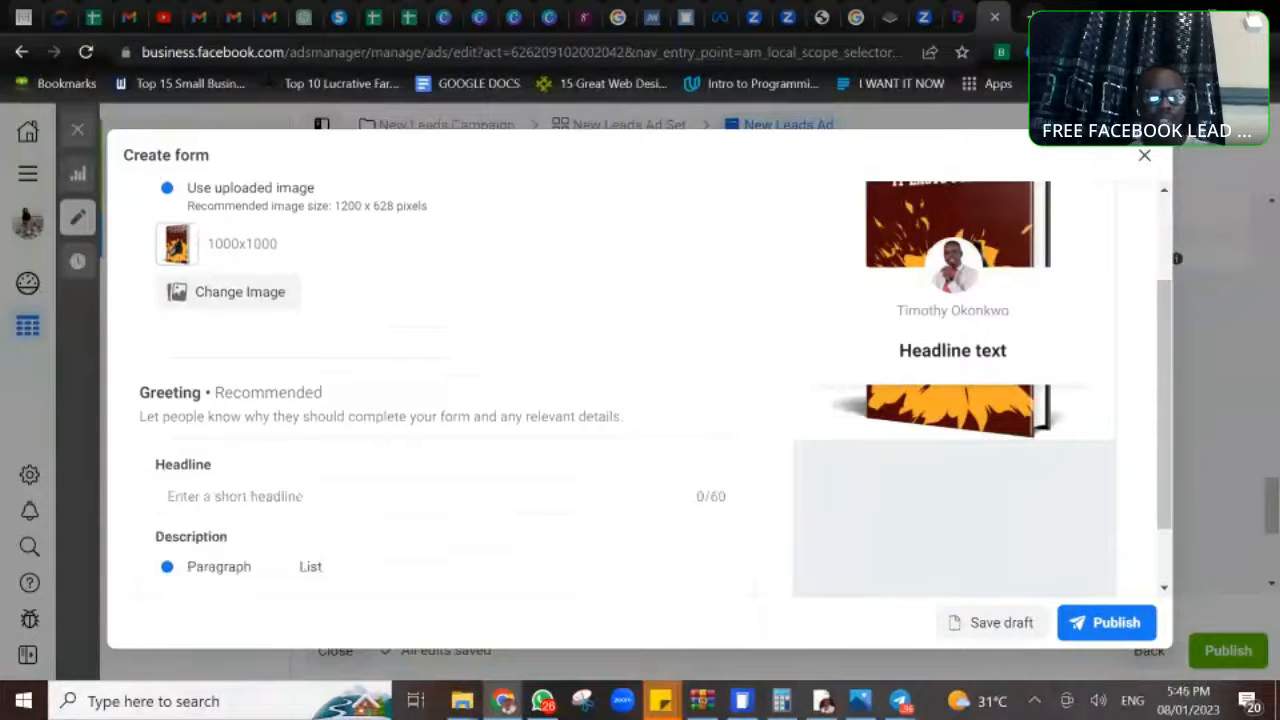
left_click(277, 433)
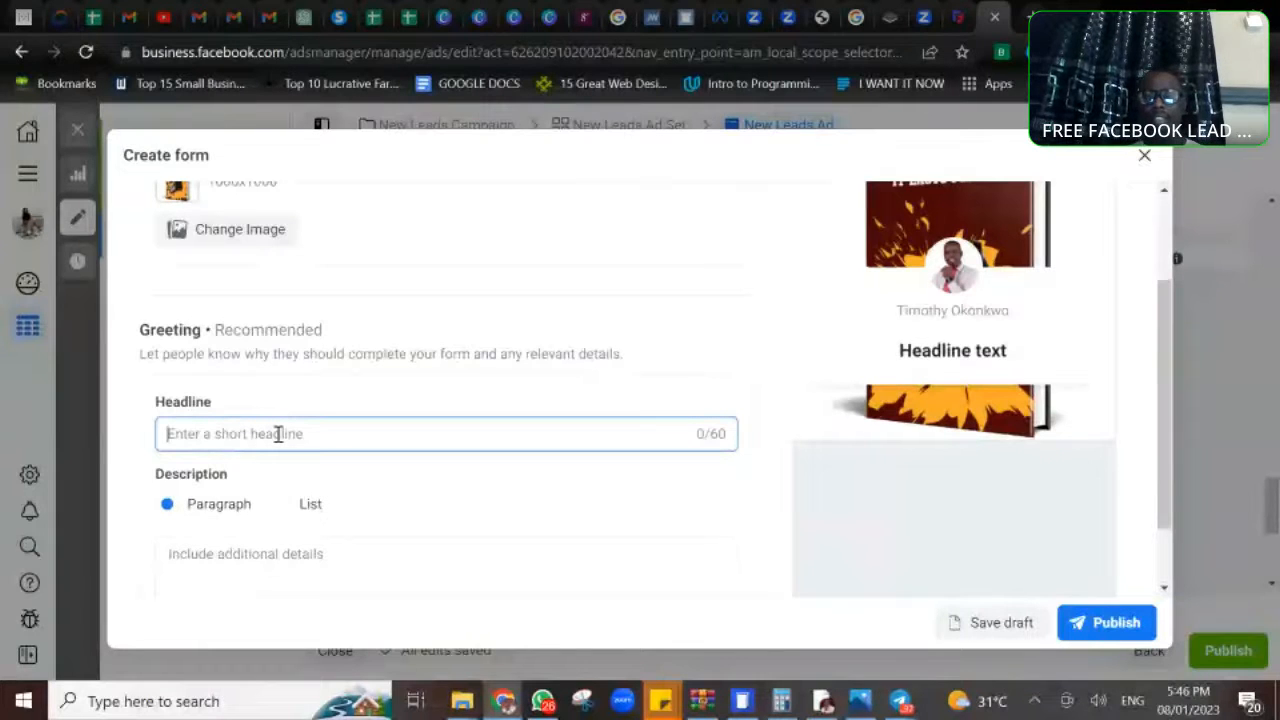
type("f")
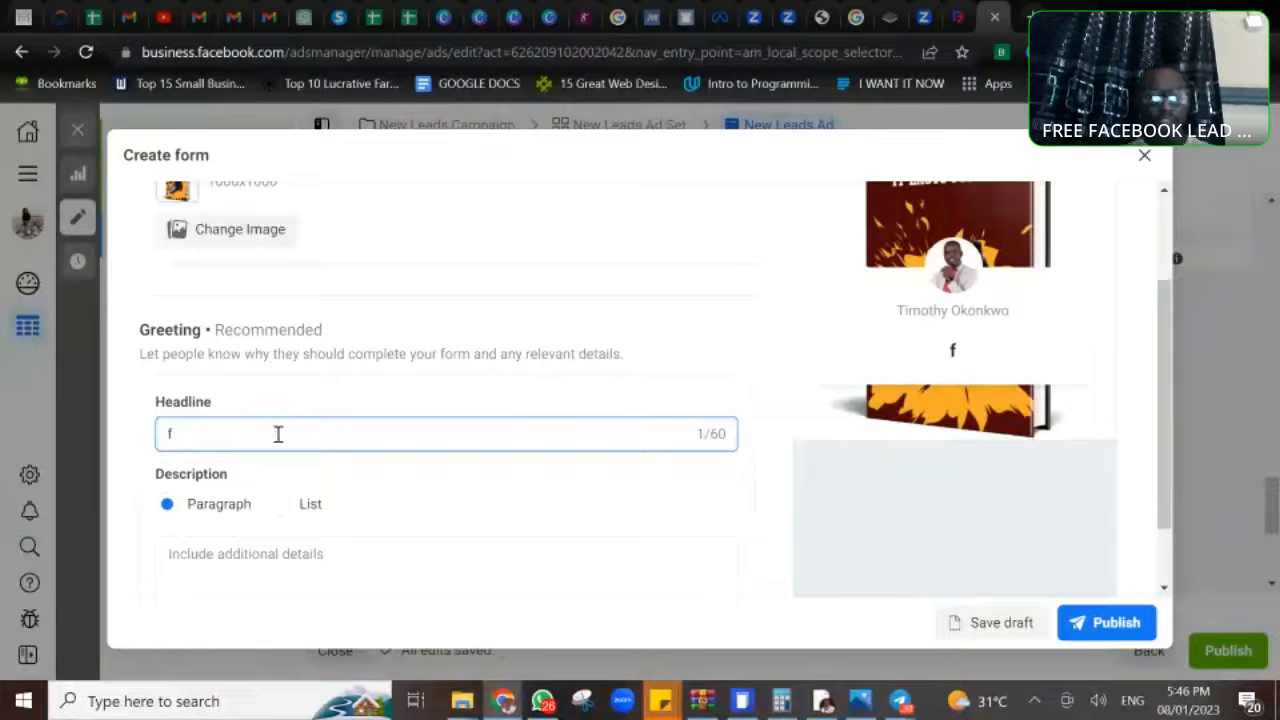
key("BackSpace")
type("F")
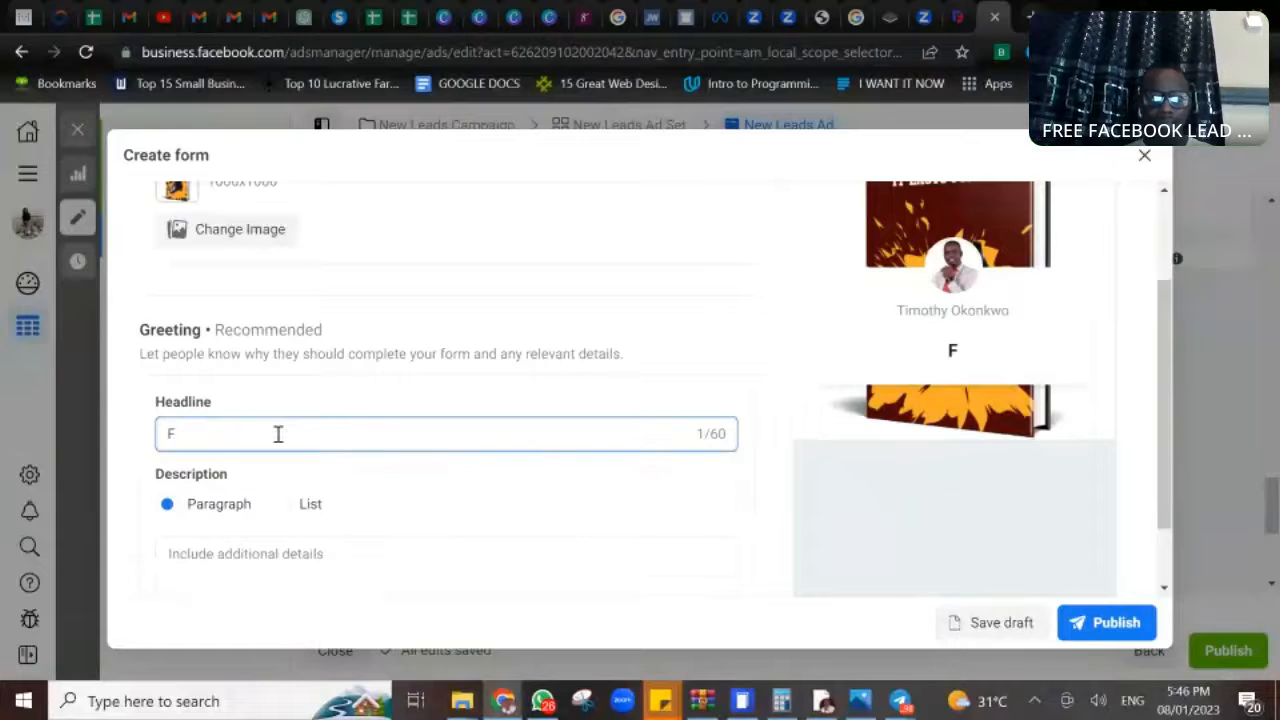
type("REE")
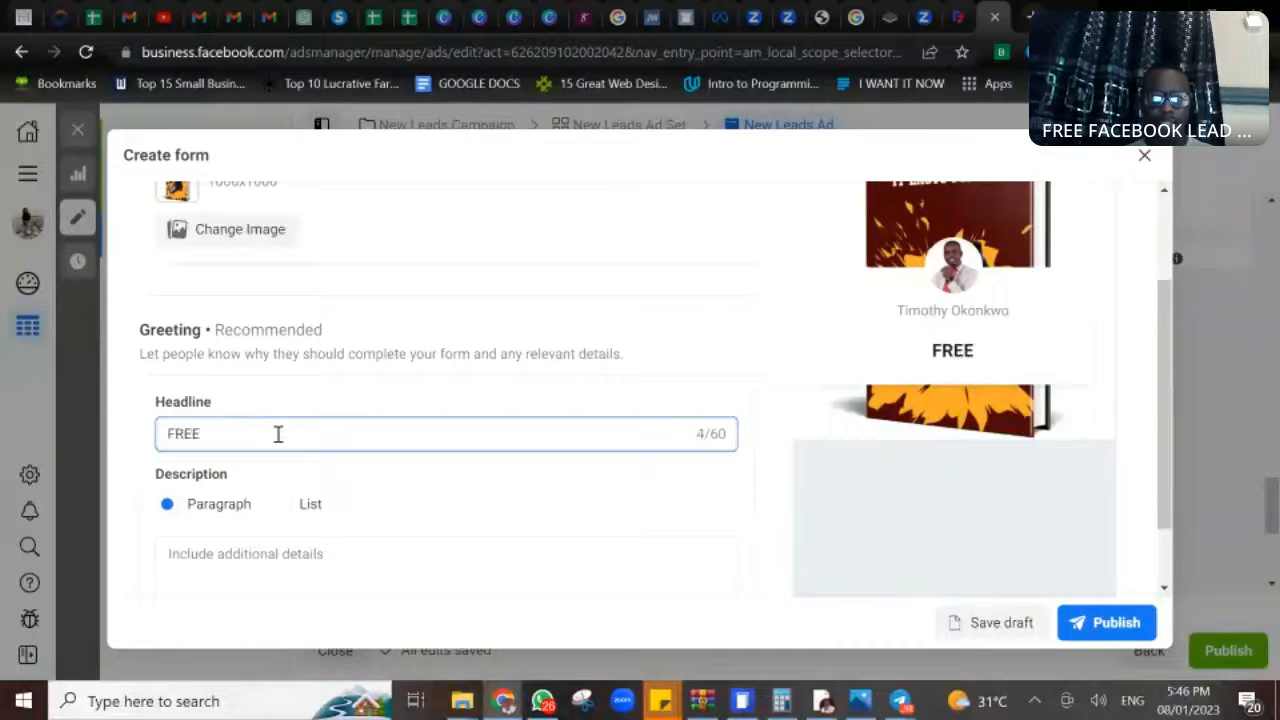
type(" WEBI")
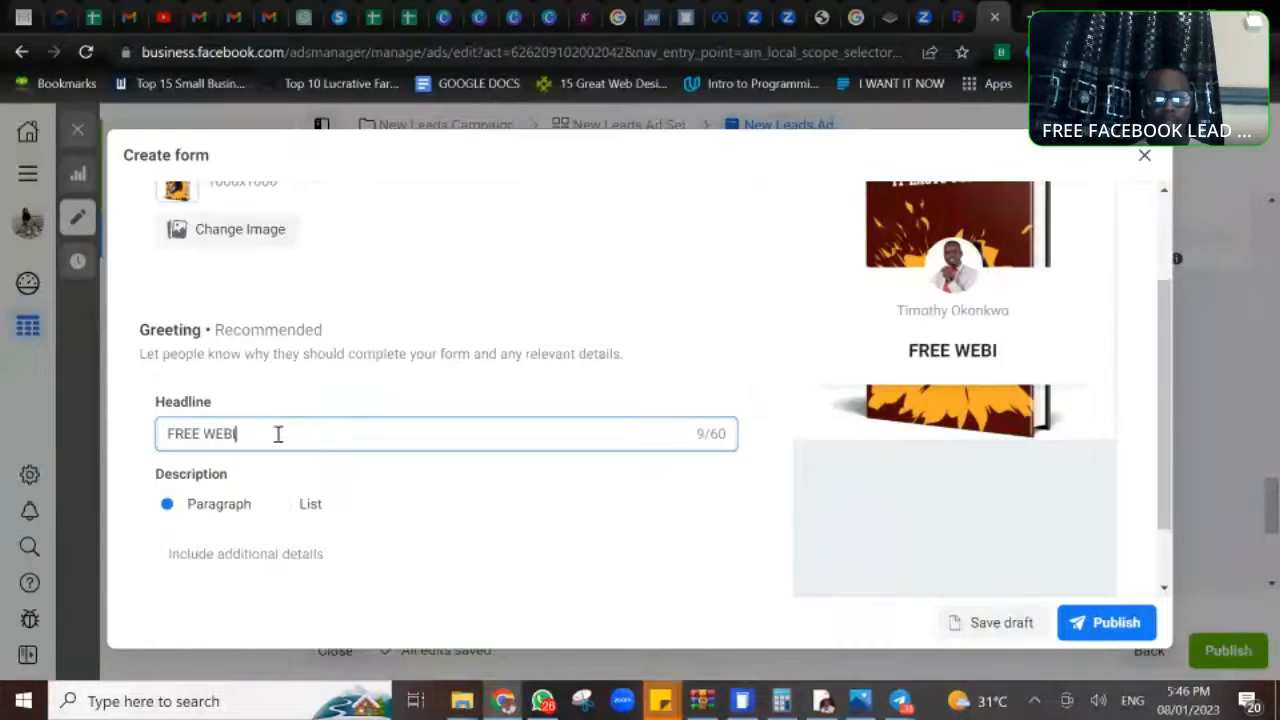
type("NAR")
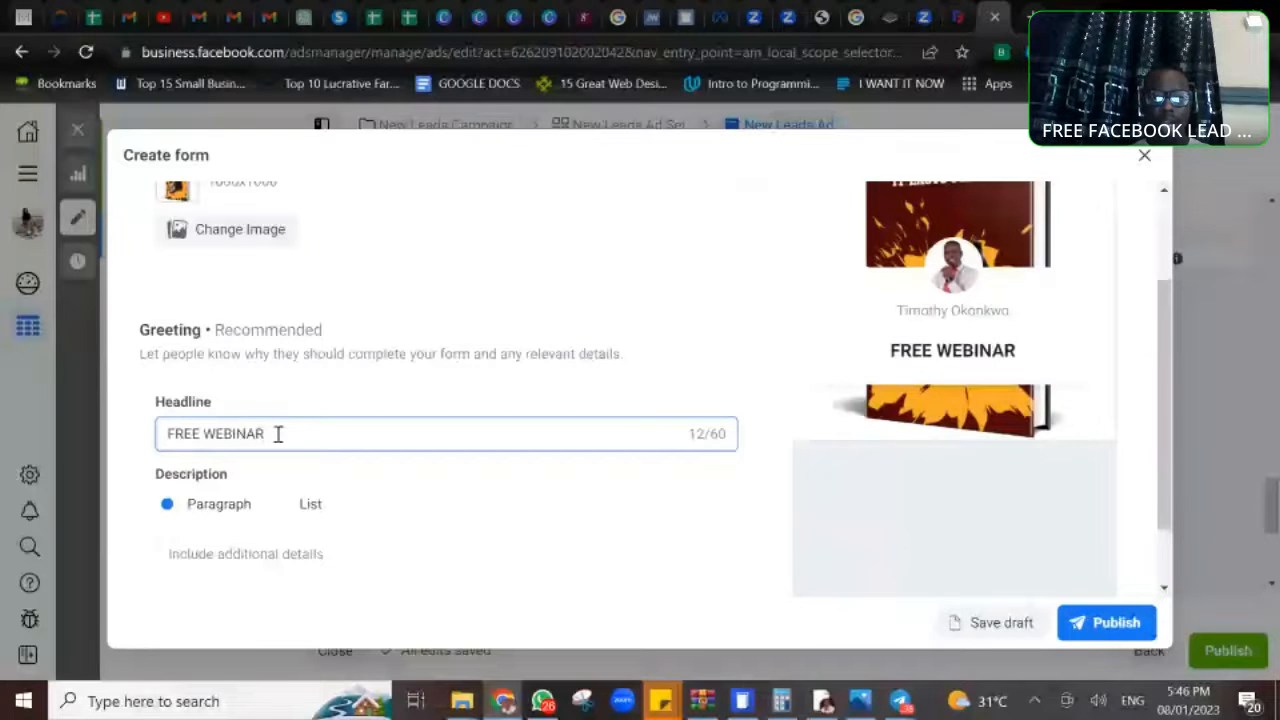
type(" ON T")
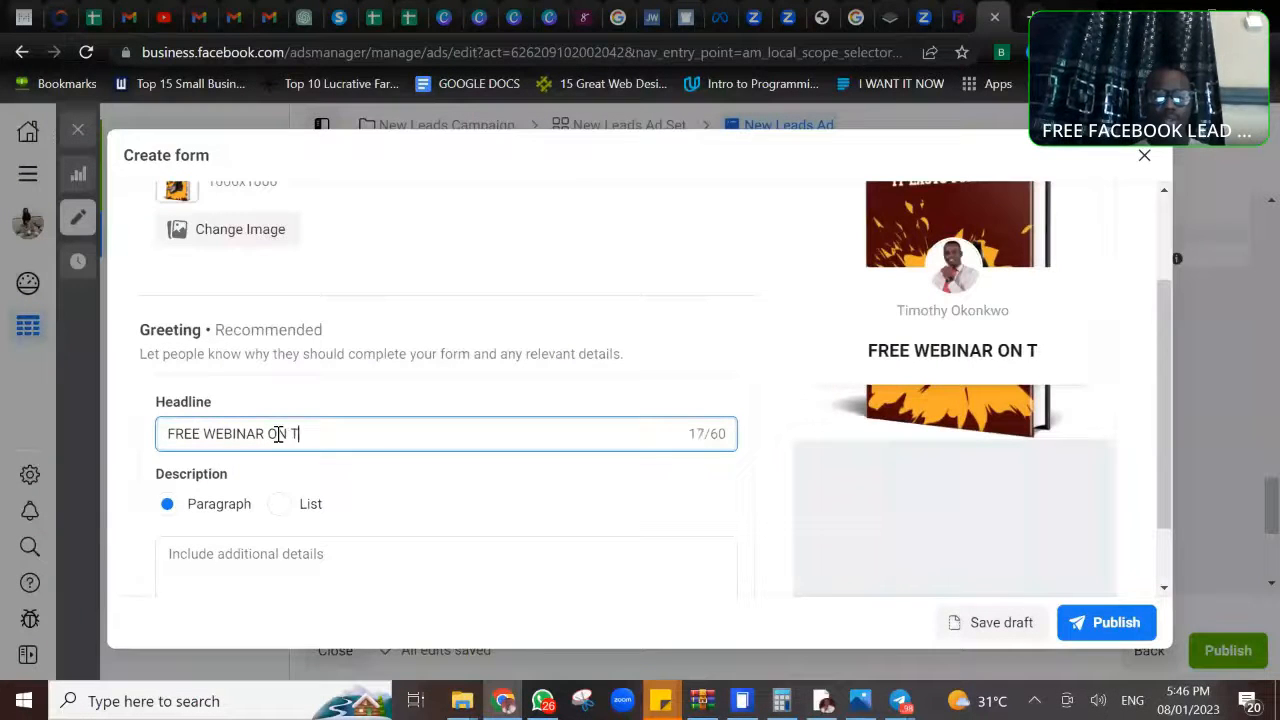
type("O GENERATE")
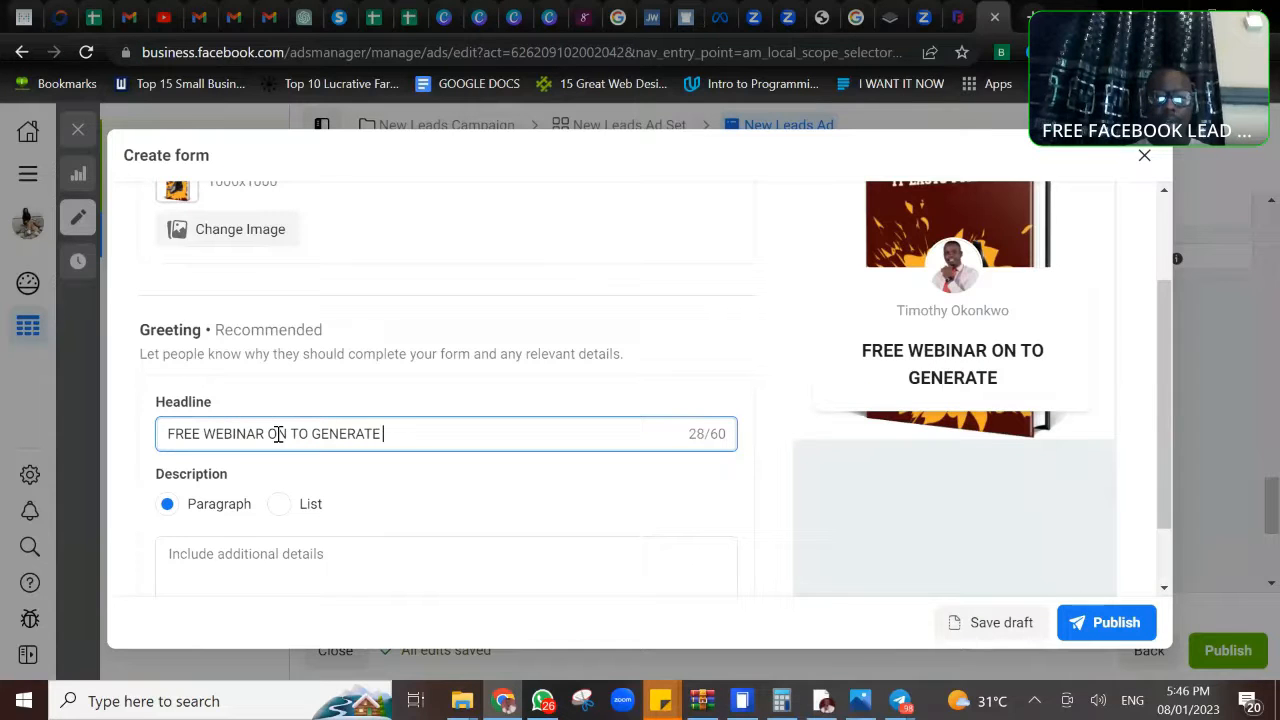
type(" 100-500")
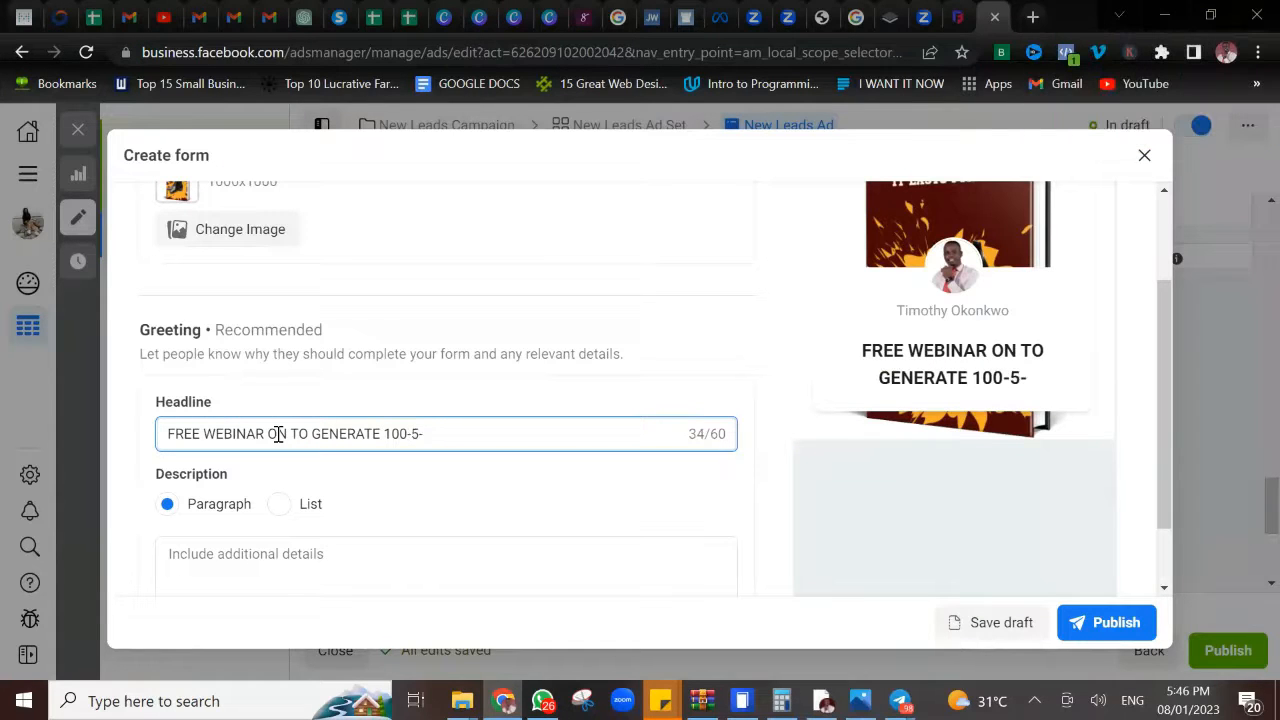
type(" LEADS ")
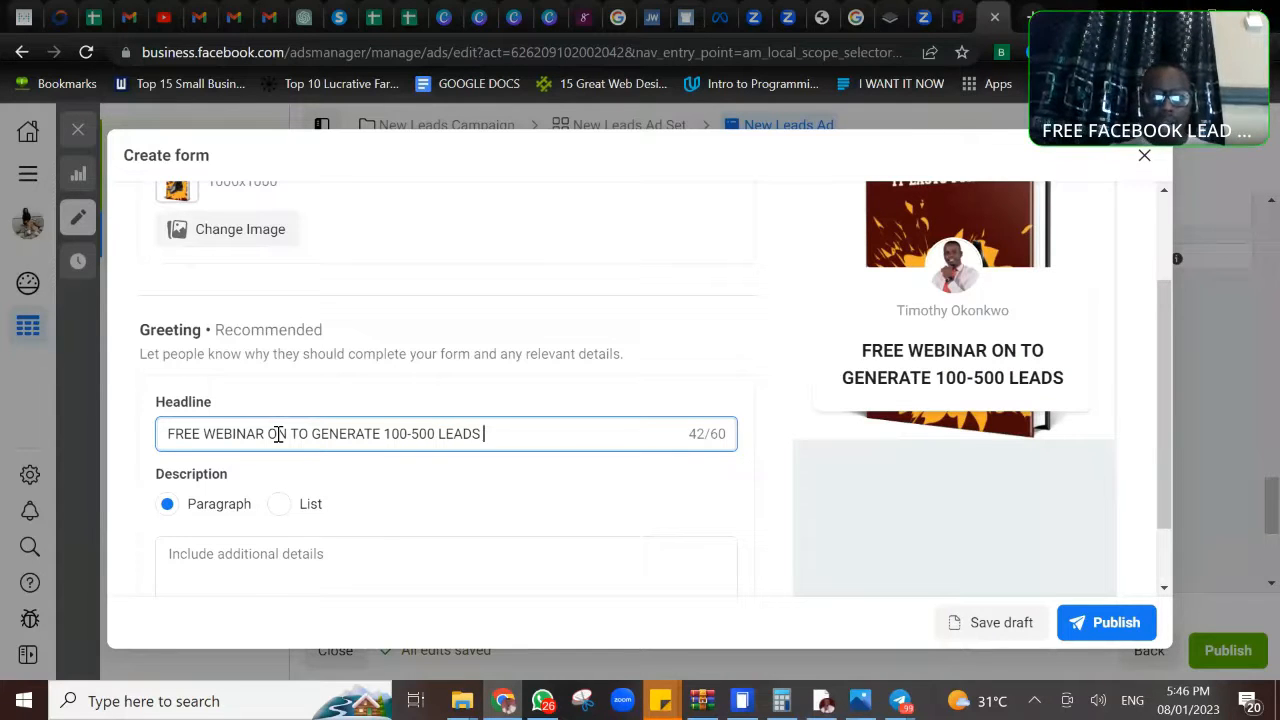
type("FOR AFFILA")
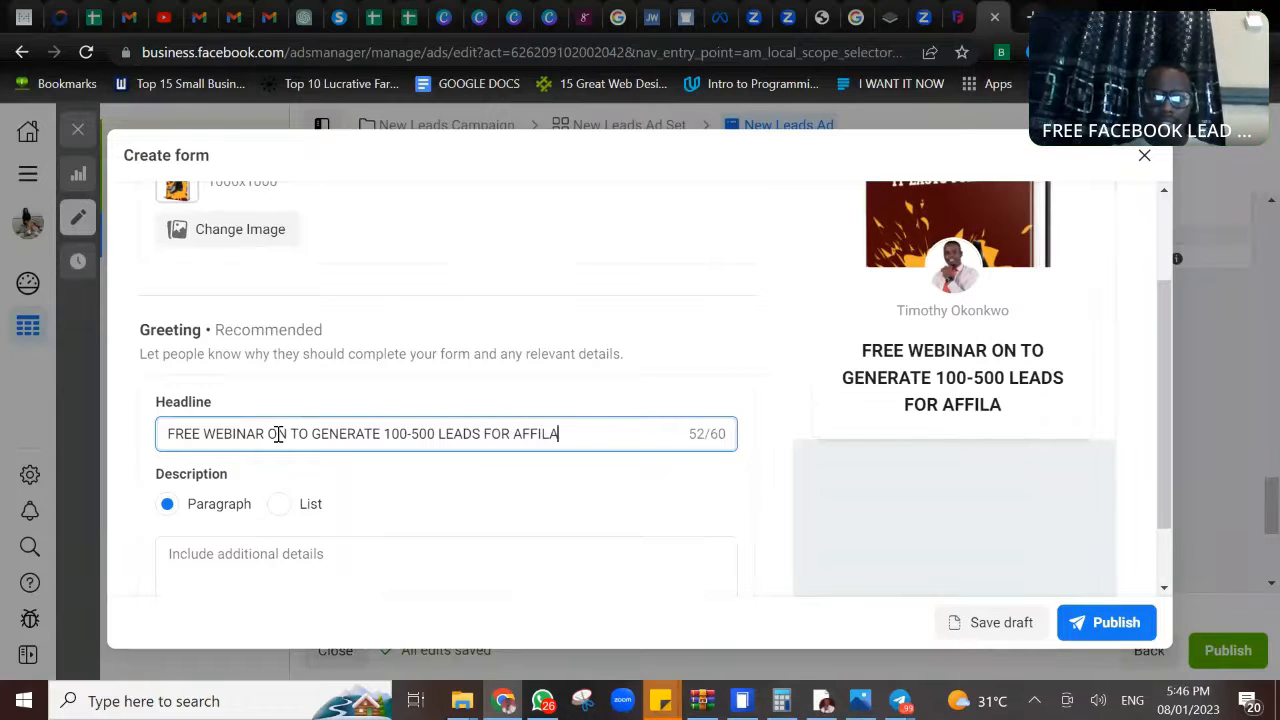
key("BackSpace")
type("IATE MARK")
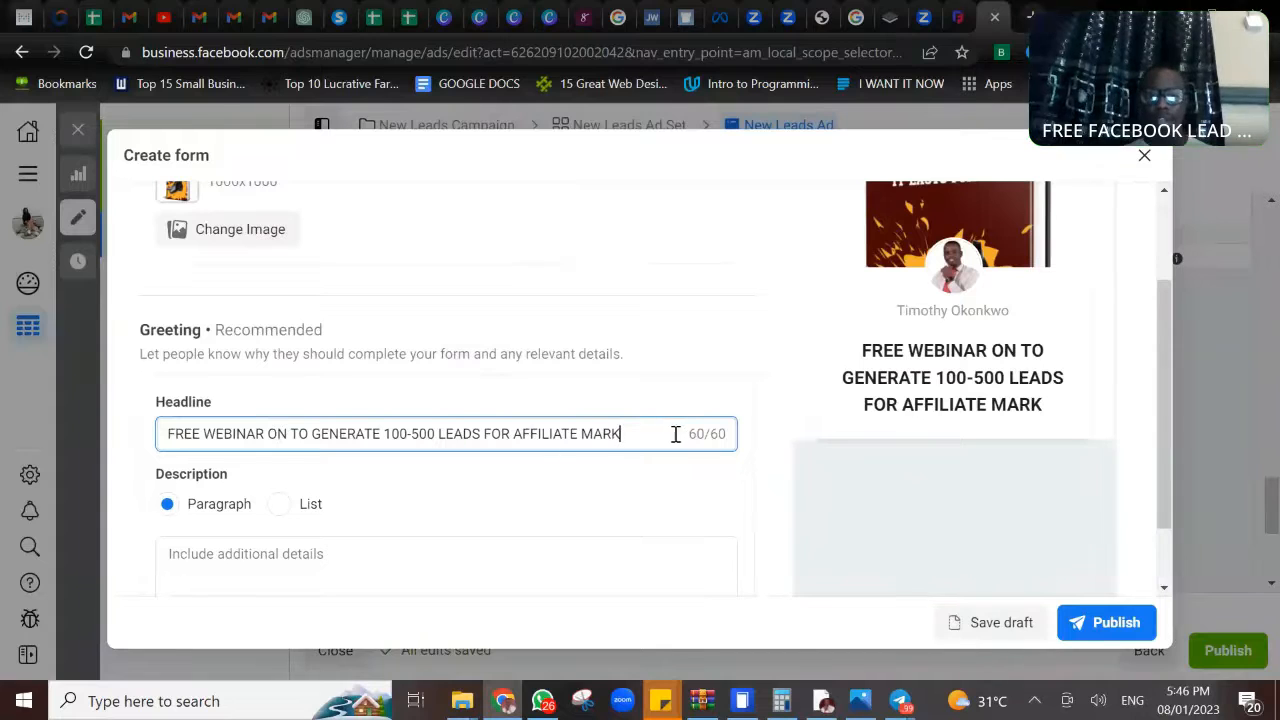
- Replace the wording after "LEADS" in the greeting headline with "WEEKLY"
key("BackSpace")
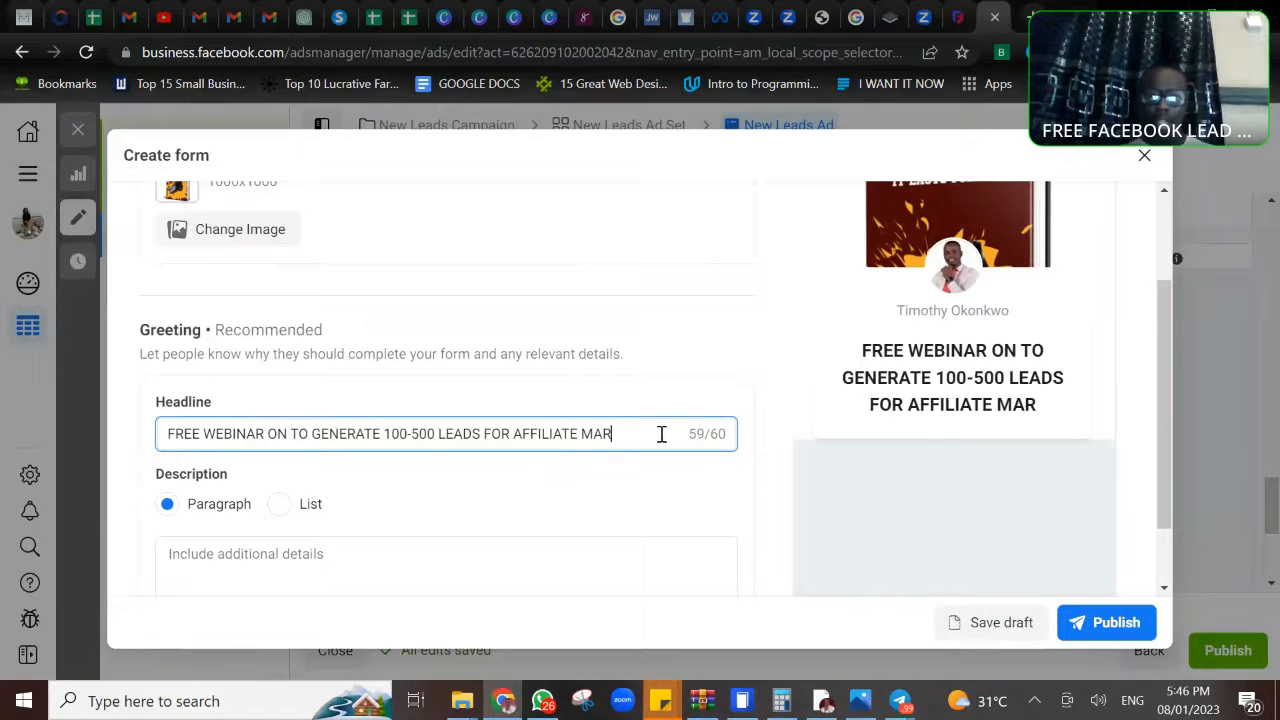
key("BackSpace")
key("BackSpace")
key("BackSpace")
key("BackSpace")
key("BackSpace")
key("BackSpace")
key("BackSpace")
key("BackSpace")
key("BackSpace")
key("BackSpace")
key("BackSpace")
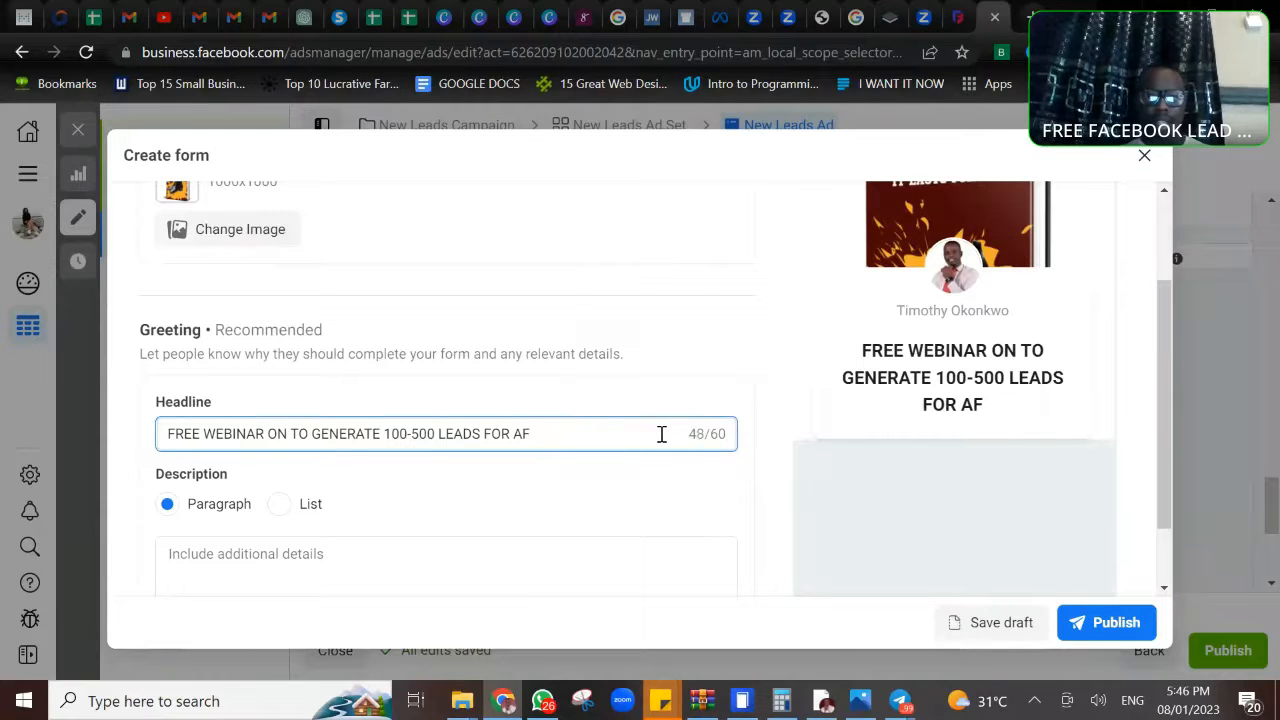
key("BackSpace")
key("BackSpace")
key("BackSpace")
key("BackSpace")
key("BackSpace")
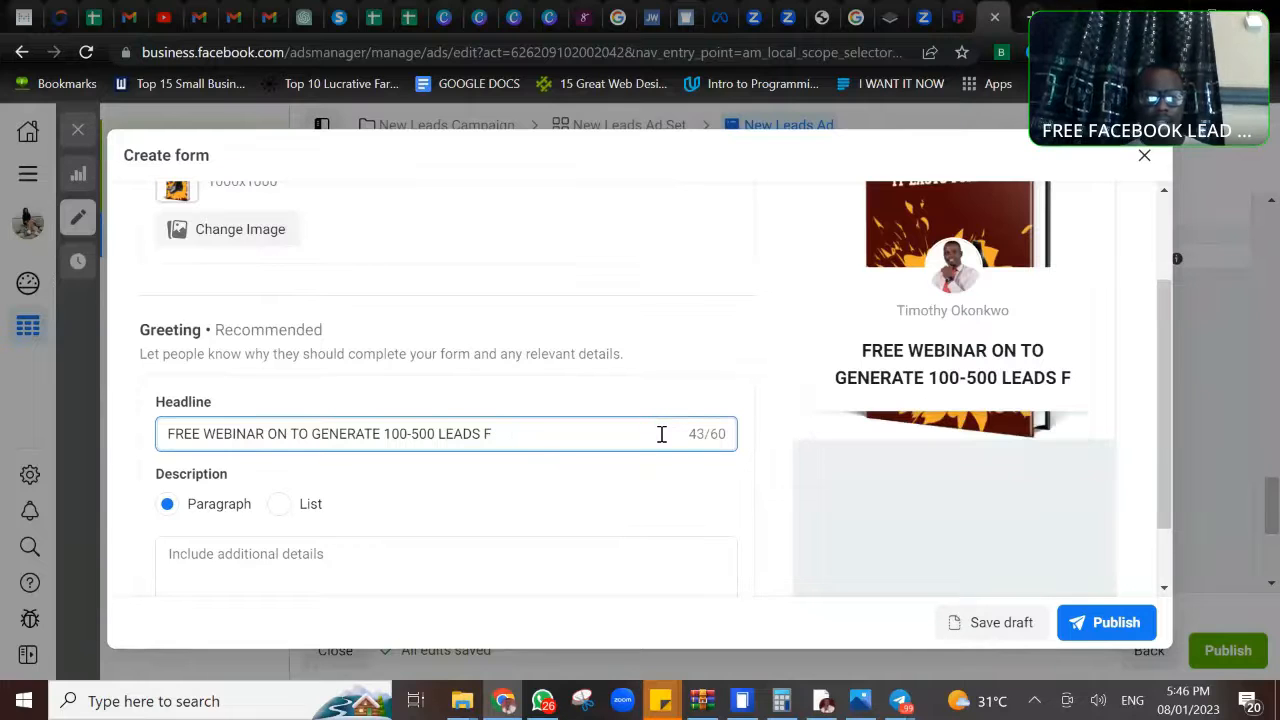
key("BackSpace")
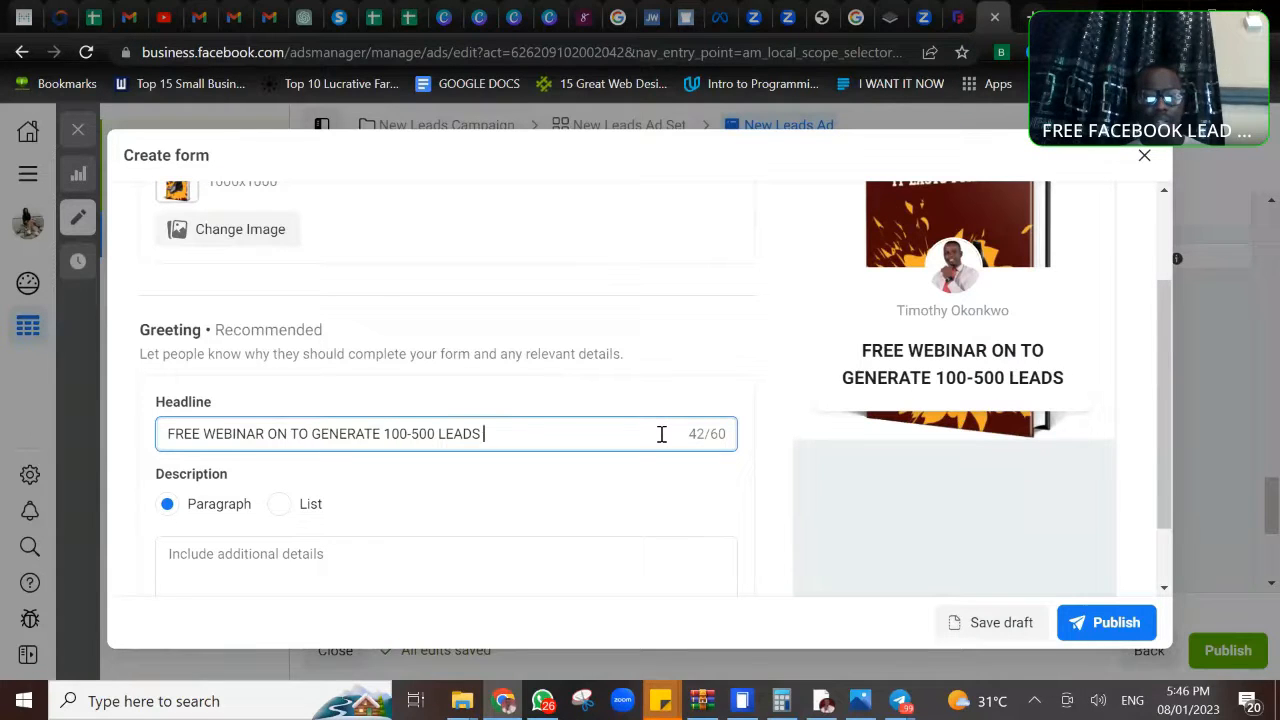
type("WEEKLY")
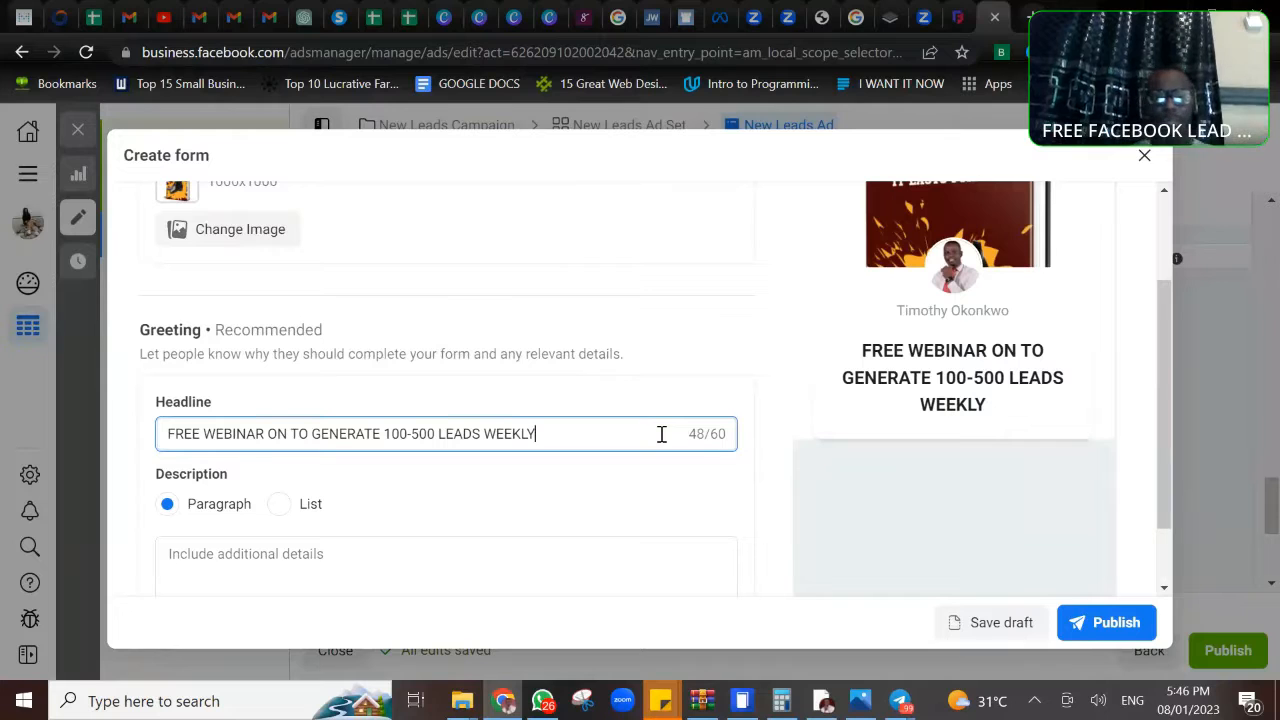
scroll(661, 433, "down", 1)
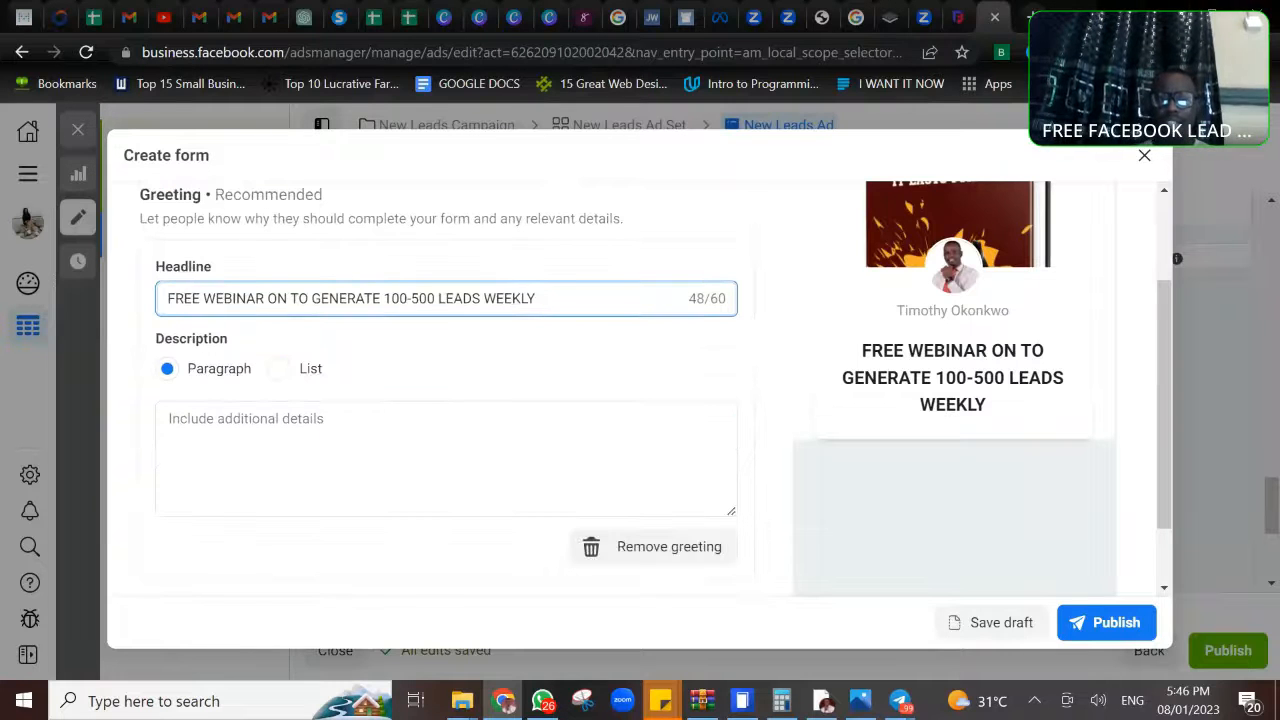
scroll(446, 400, "down", 1)
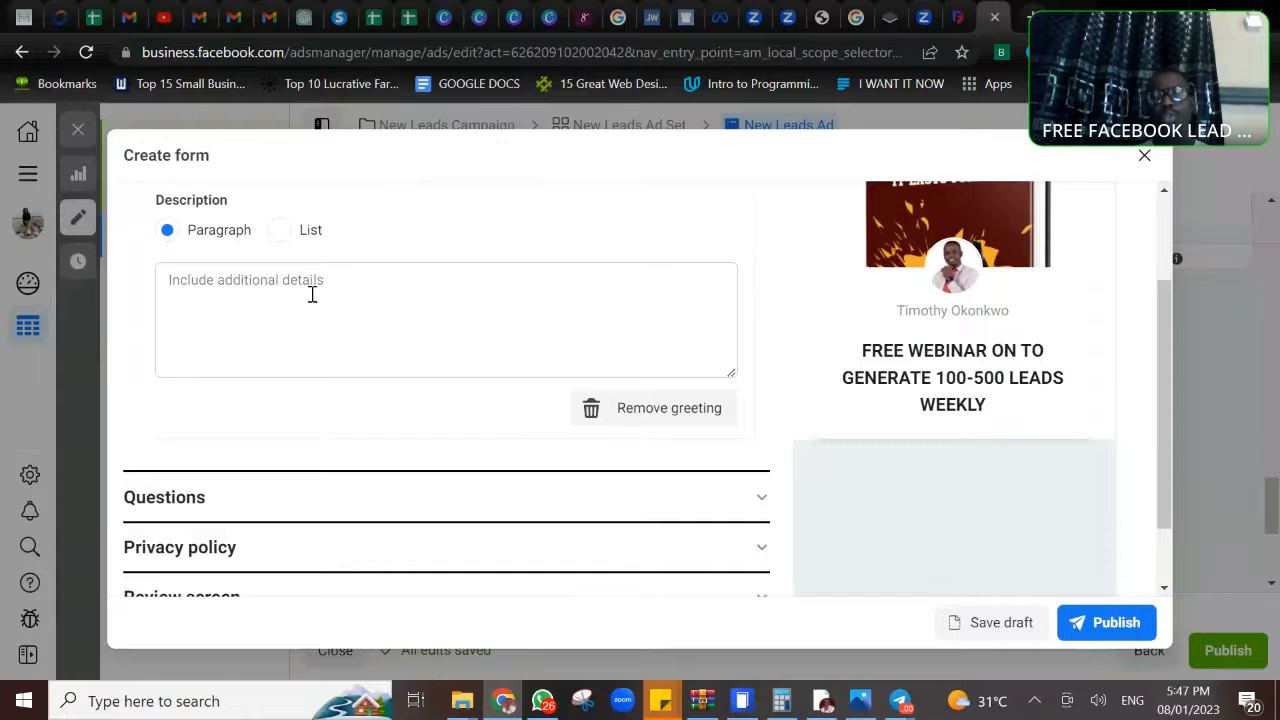
- Begin the greeting's paragraph description with the line "This is for you if", followed by a line break
left_click(285, 282)
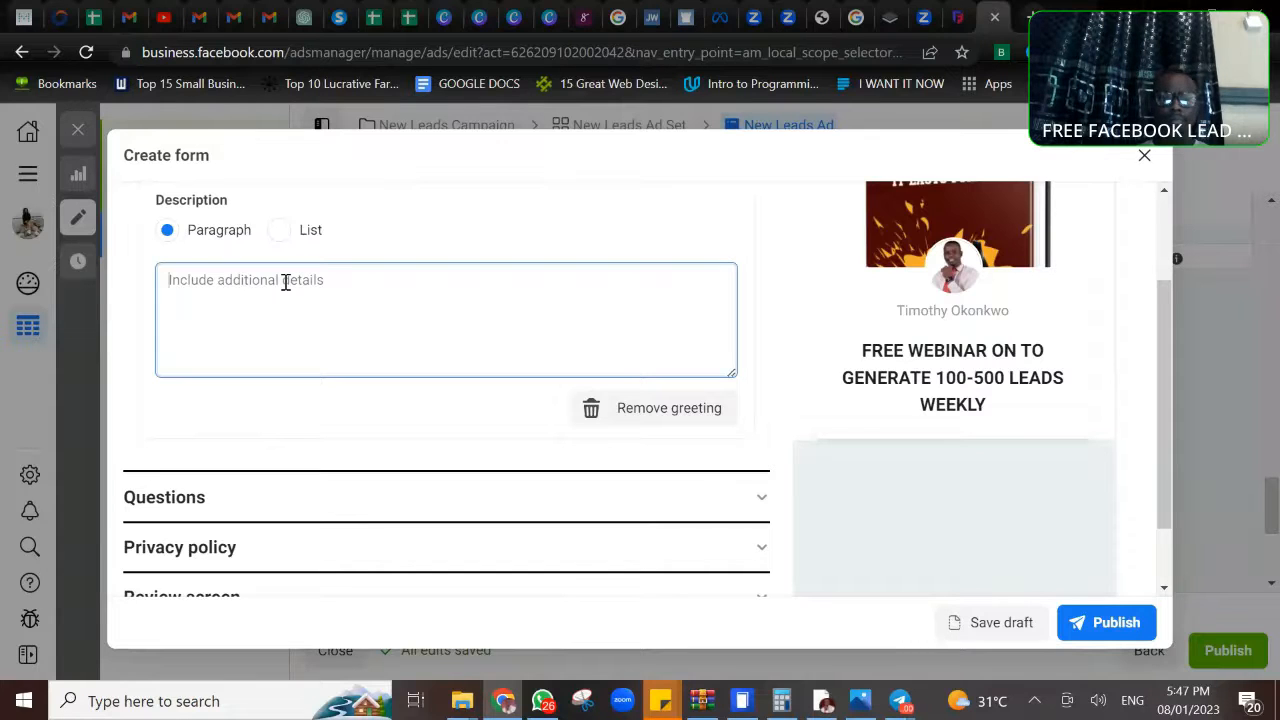
type("tH")
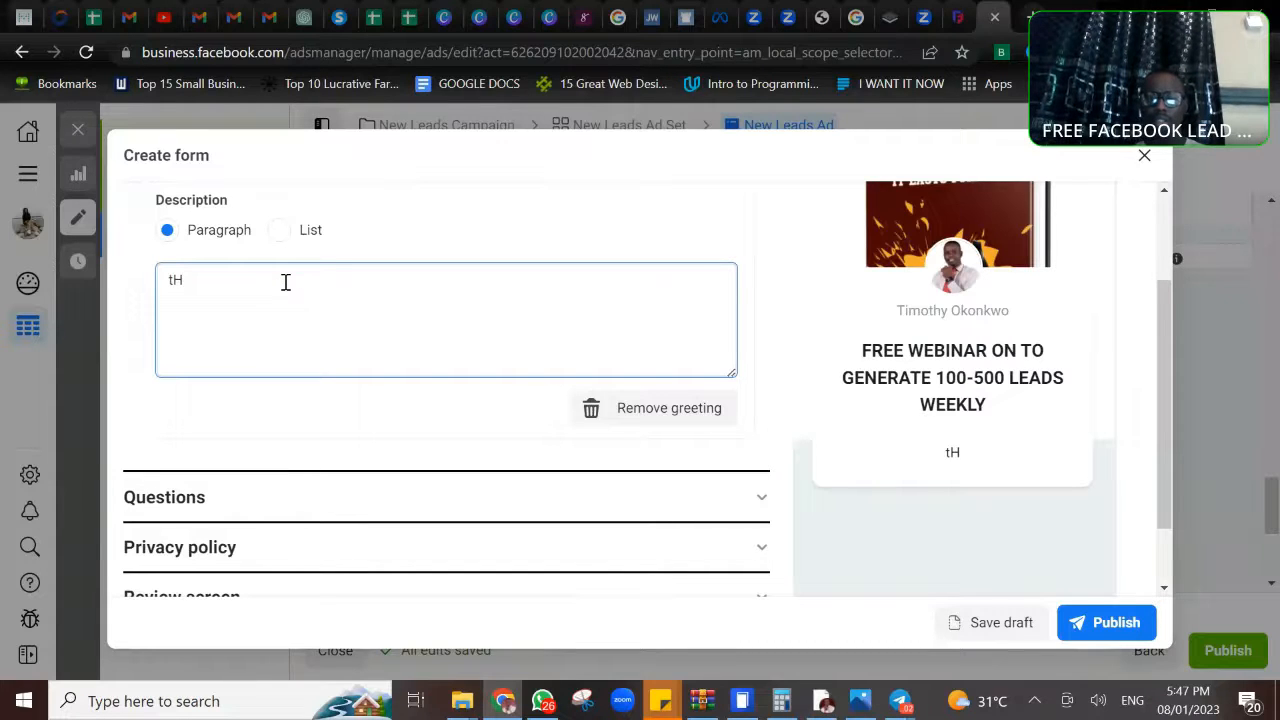
key("BackSpace")
key("BackSpace")
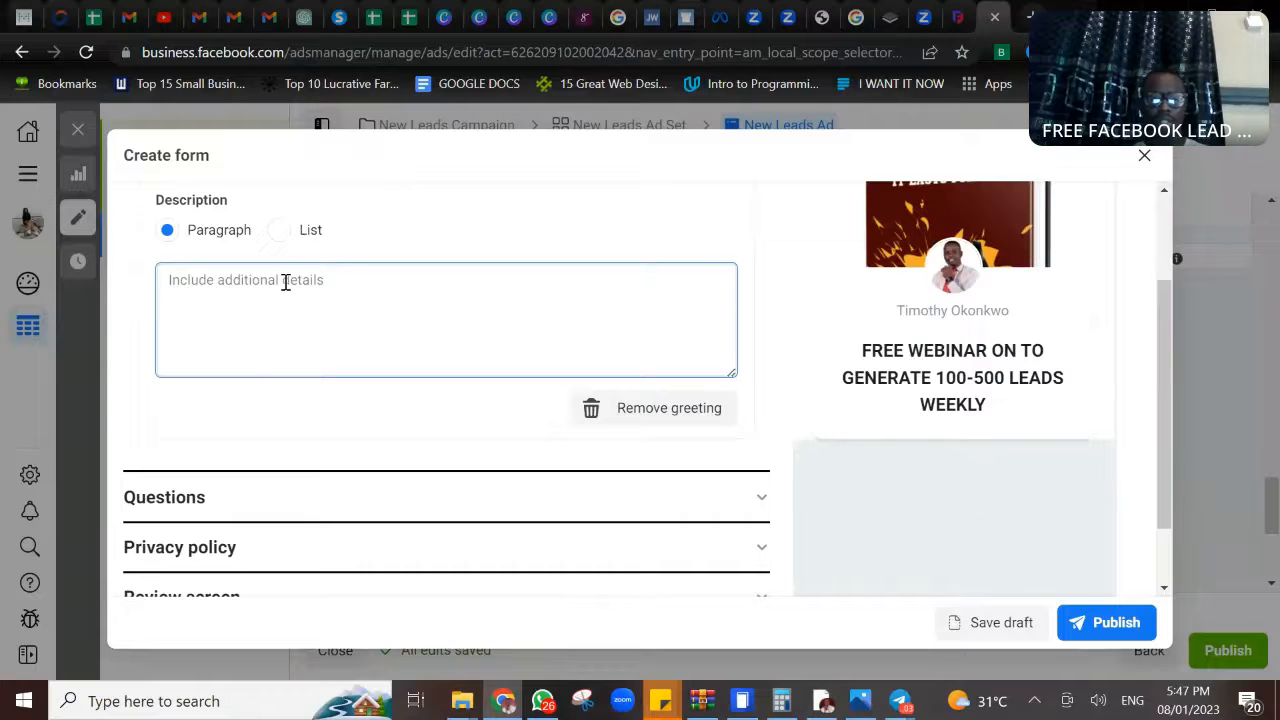
type("t")
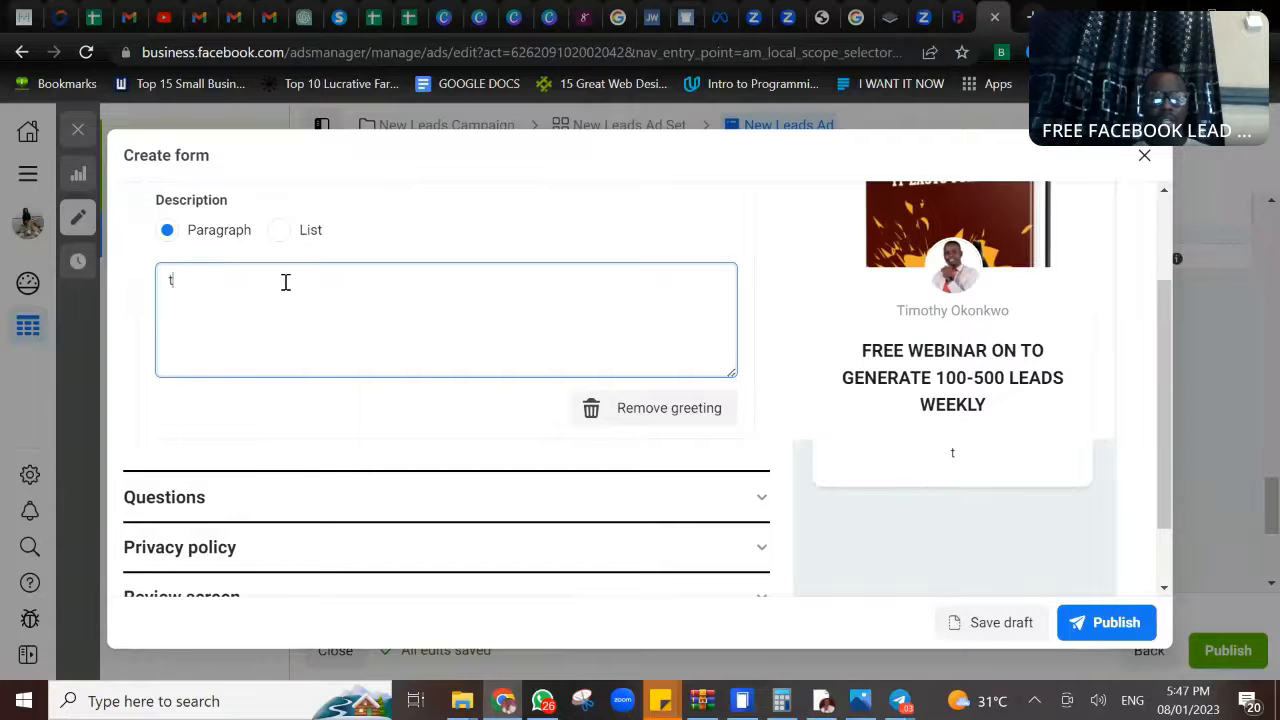
key("BackSpace")
type("This is")
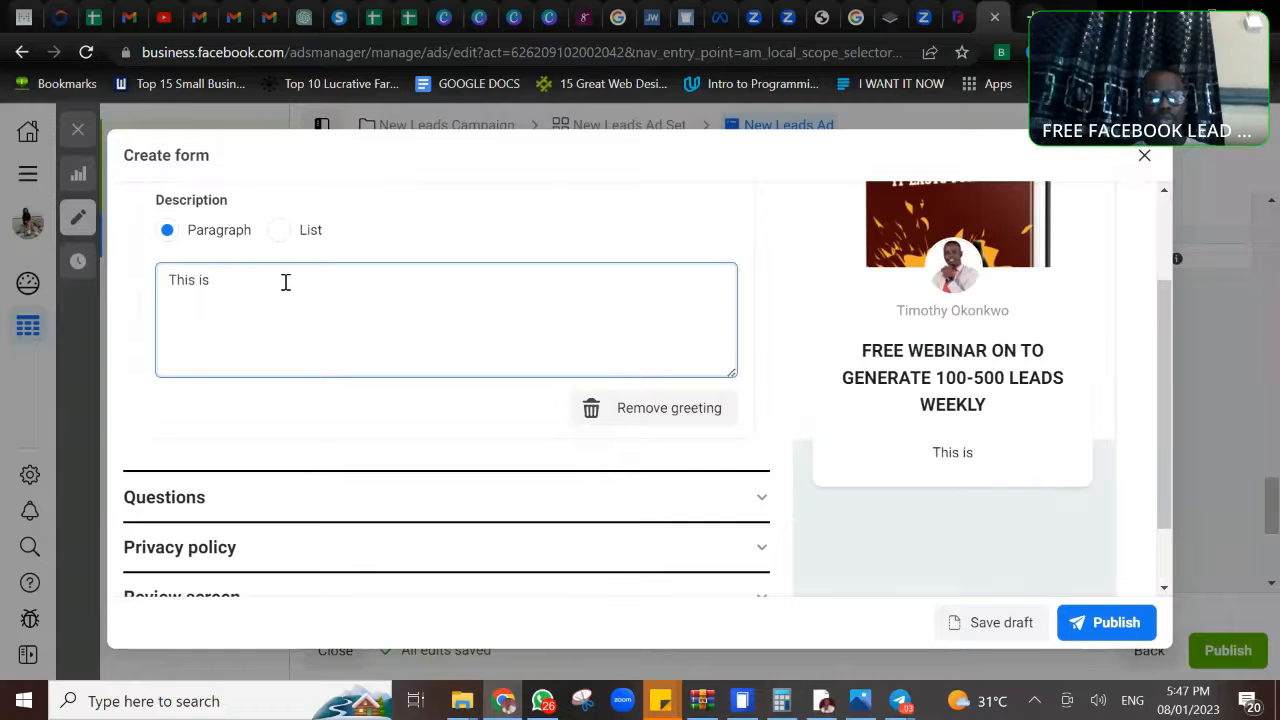
type(" for you")
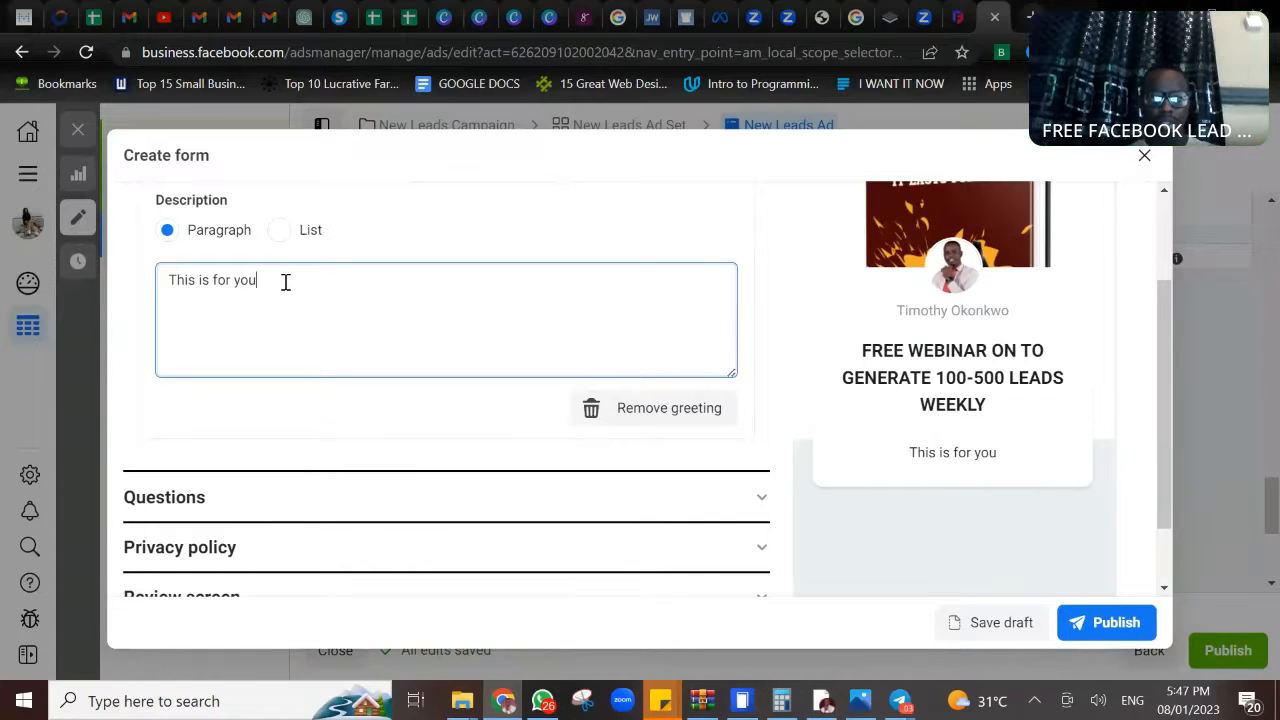
type(" if")
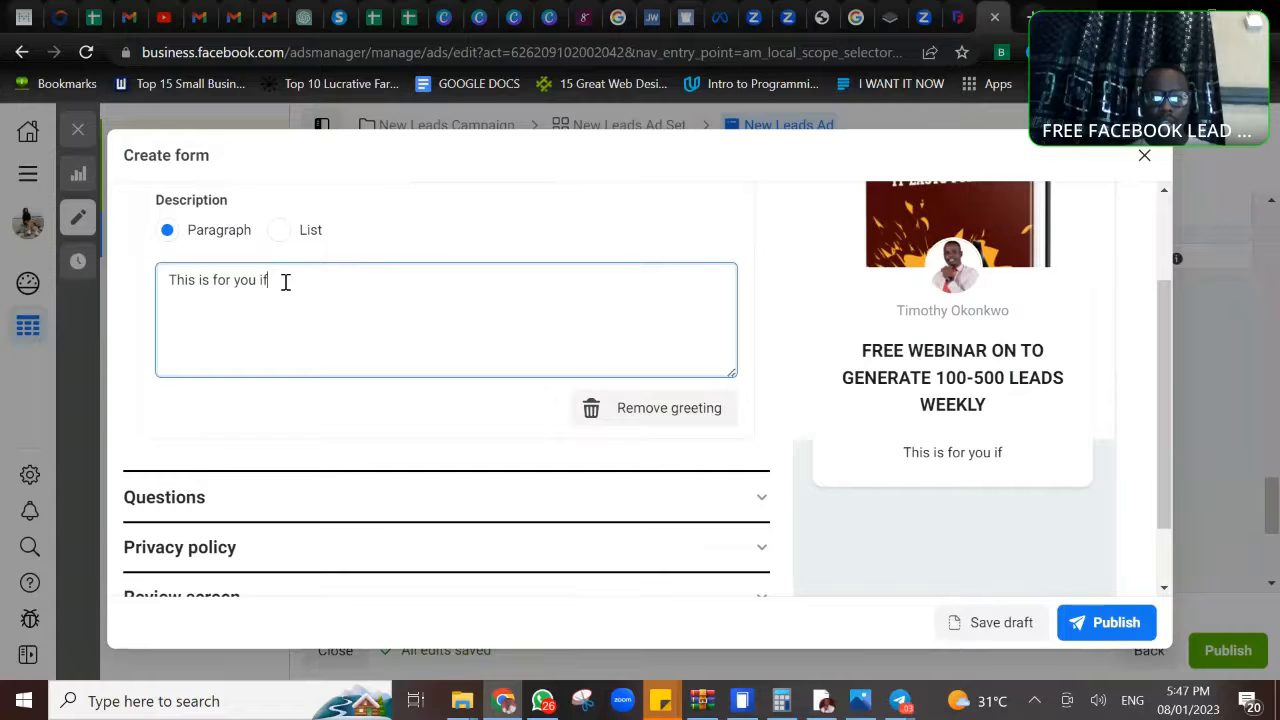
key("Return")
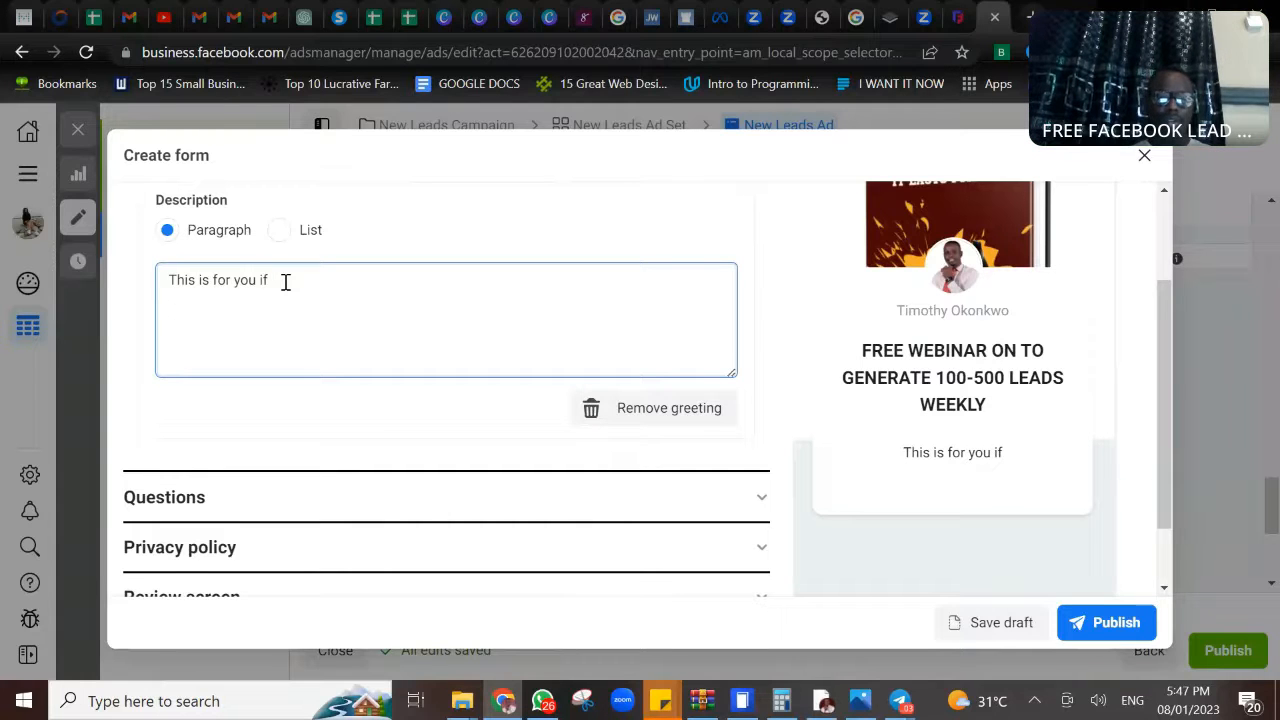
- Add the numbered point "1. You are an affiliate struggling to generate leads" to the greeting description
type("1. ")
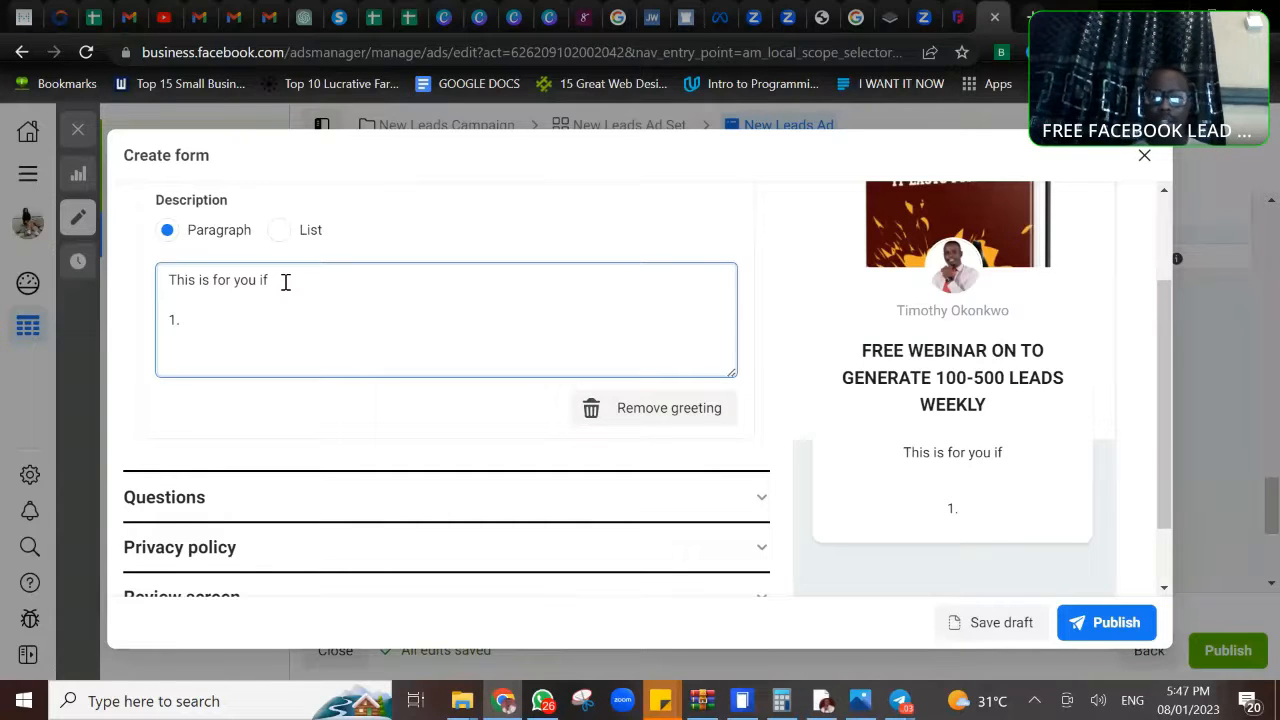
type("You a")
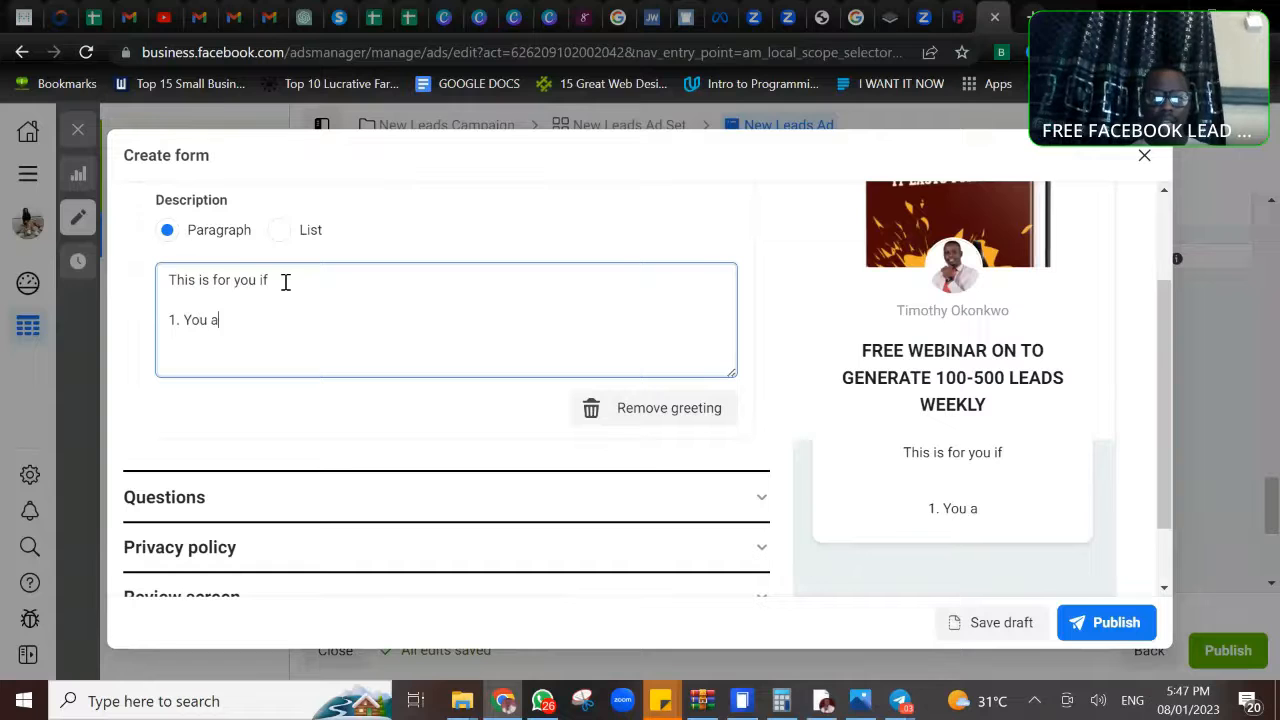
type("re an affiliate st")
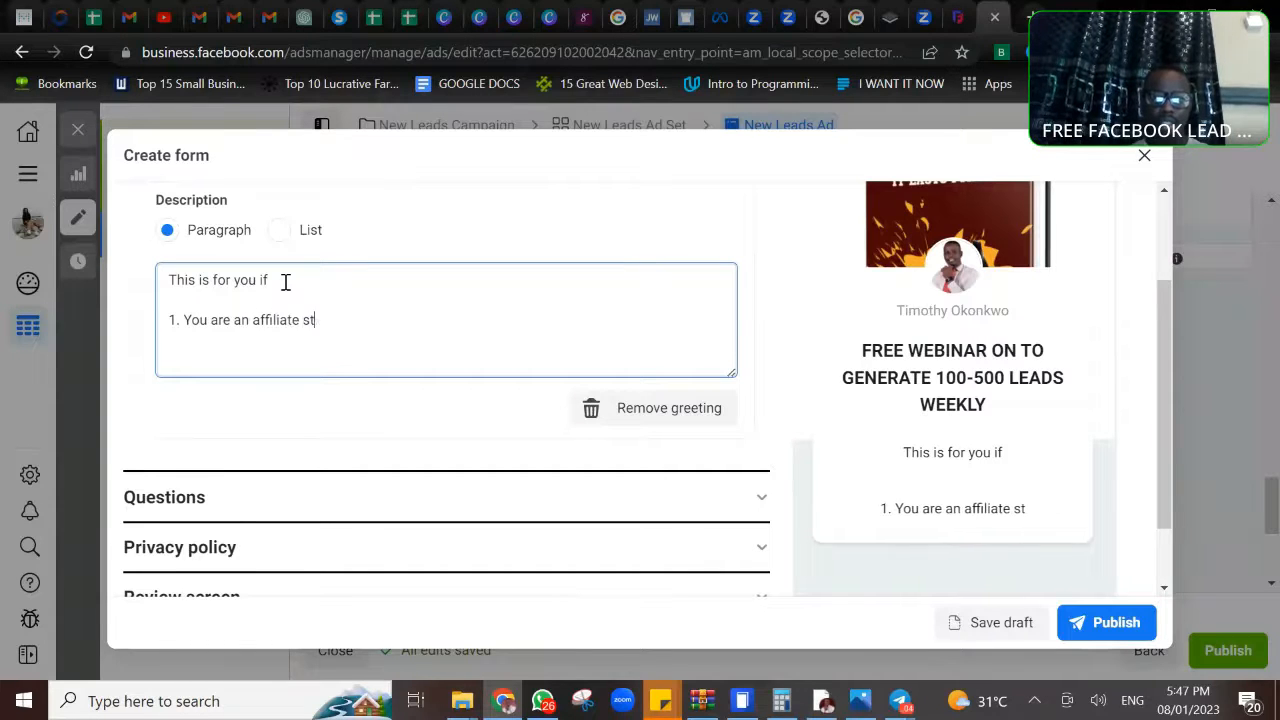
type("ruggli")
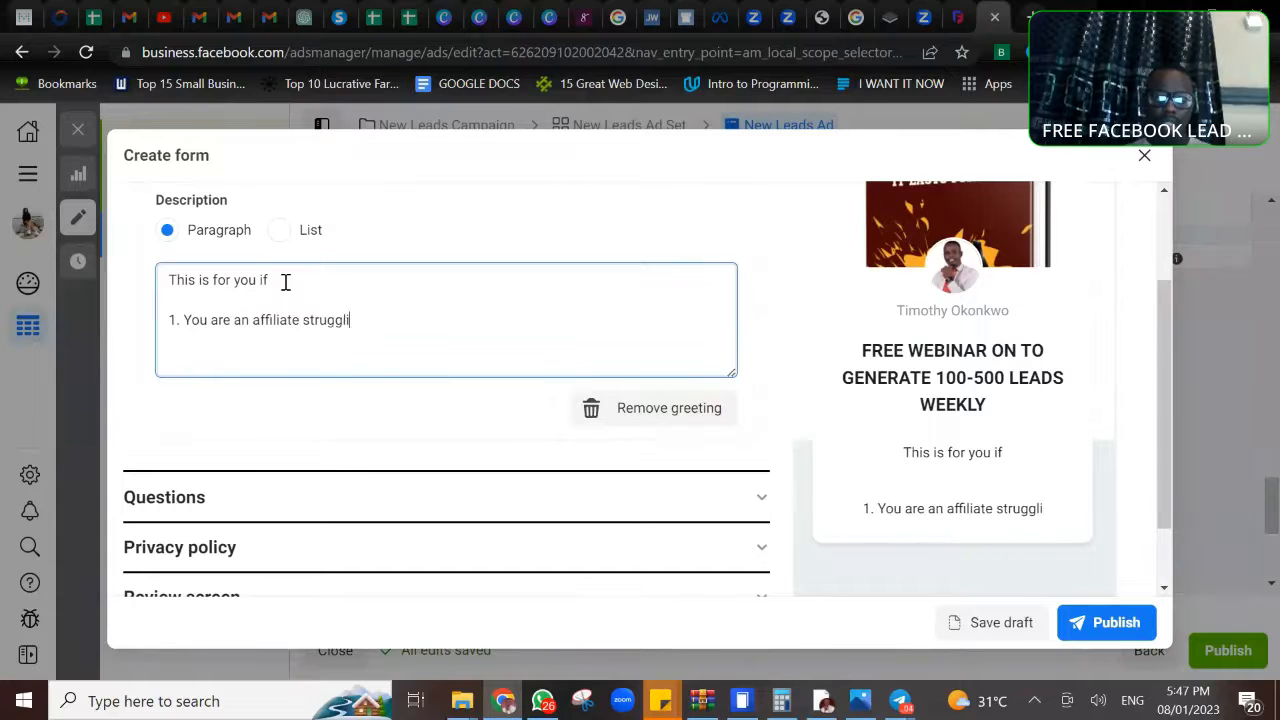
type("ng to generate")
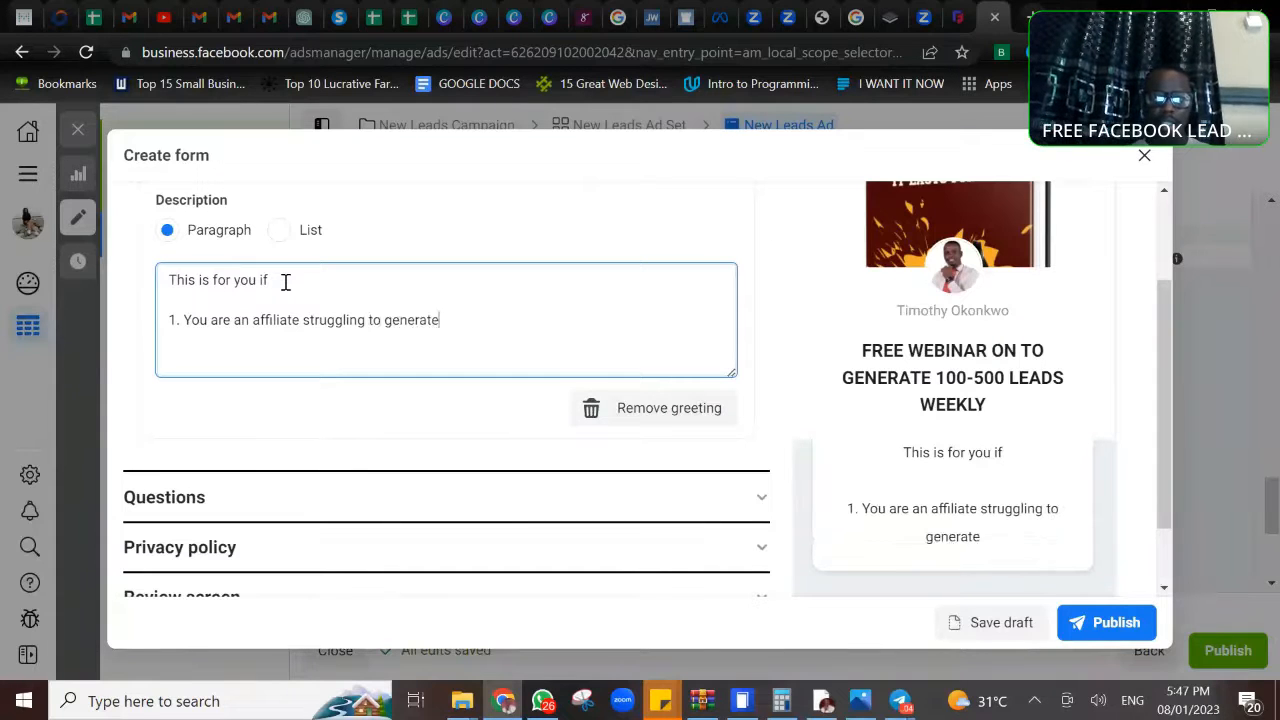
type(" leads")
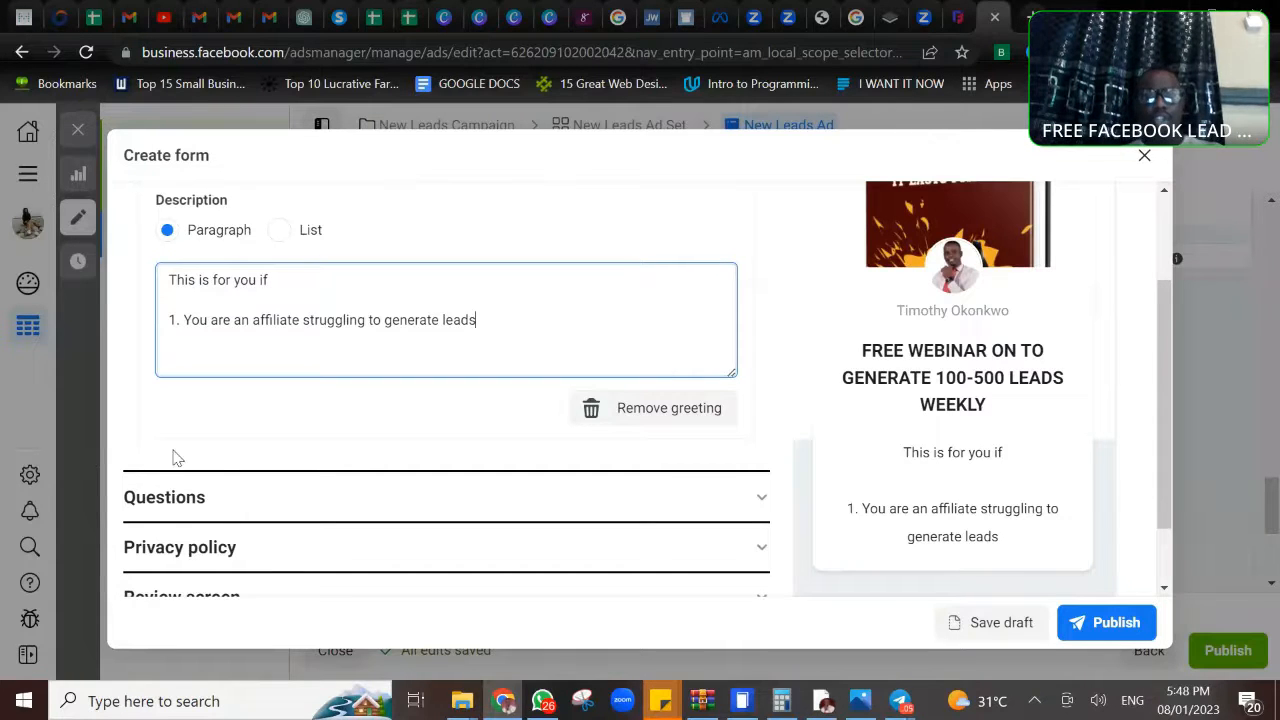
- In the form's Questions section, set the prefill questions description to "Kindly fill in the correct details"
scroll(215, 460, "down", 1)
scroll(280, 408, "down", 1)
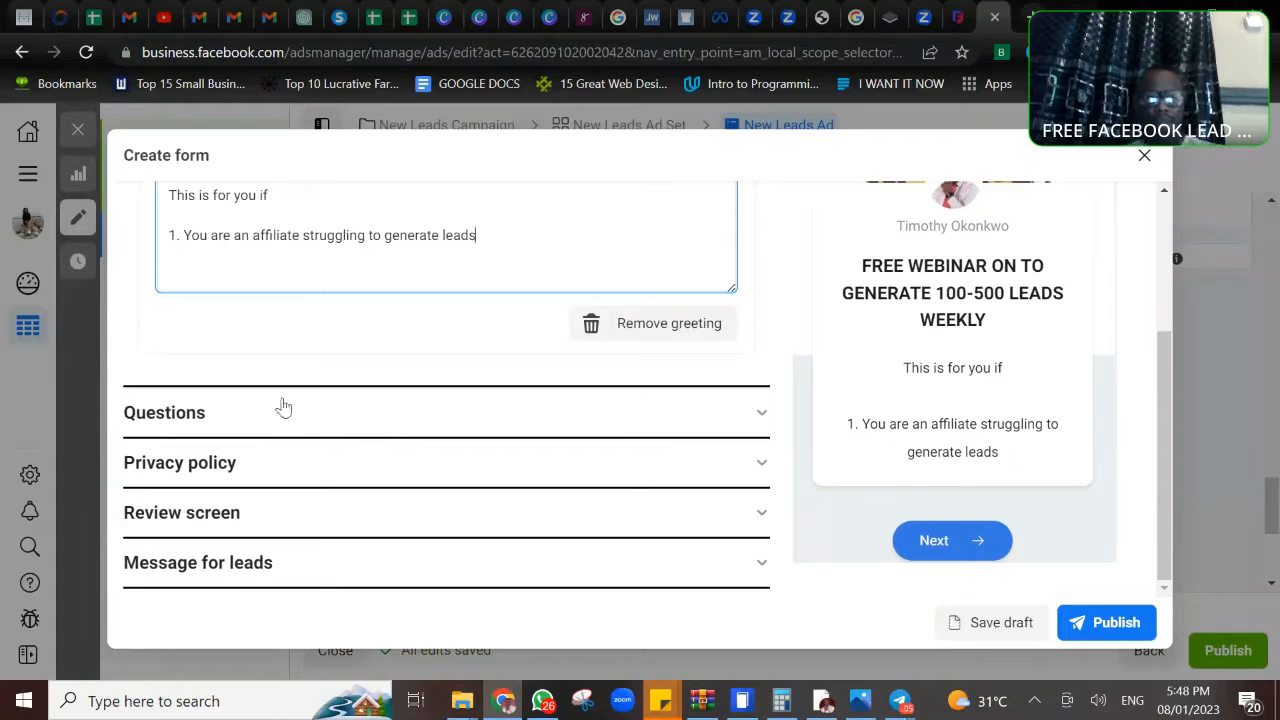
left_click(764, 416)
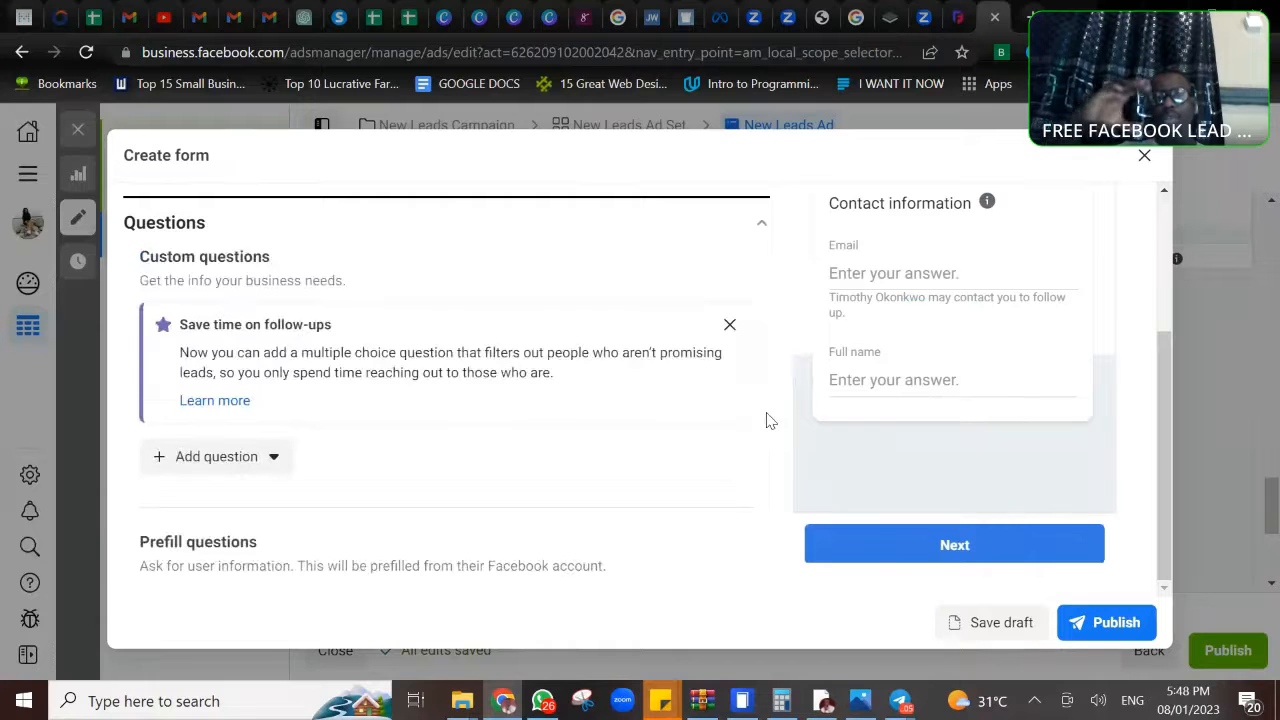
scroll(770, 420, "down", 2)
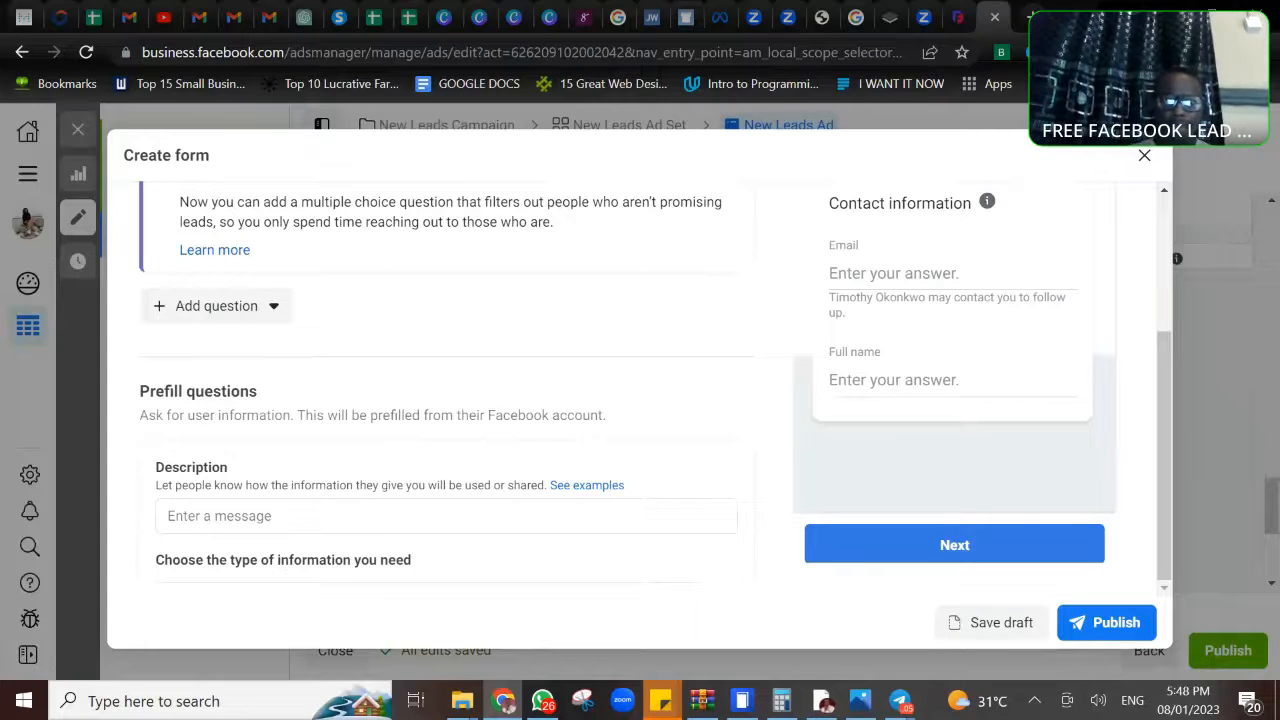
scroll(450, 400, "down", 1)
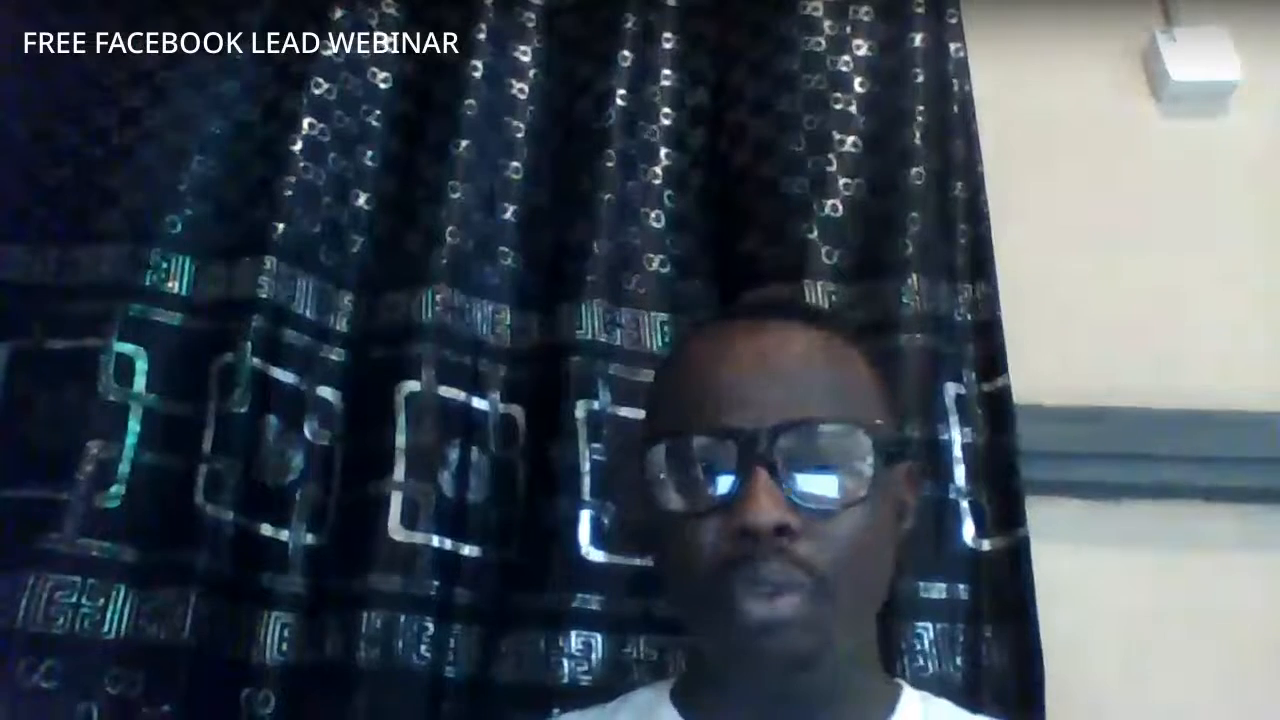
scroll(228, 378, "down", 1)
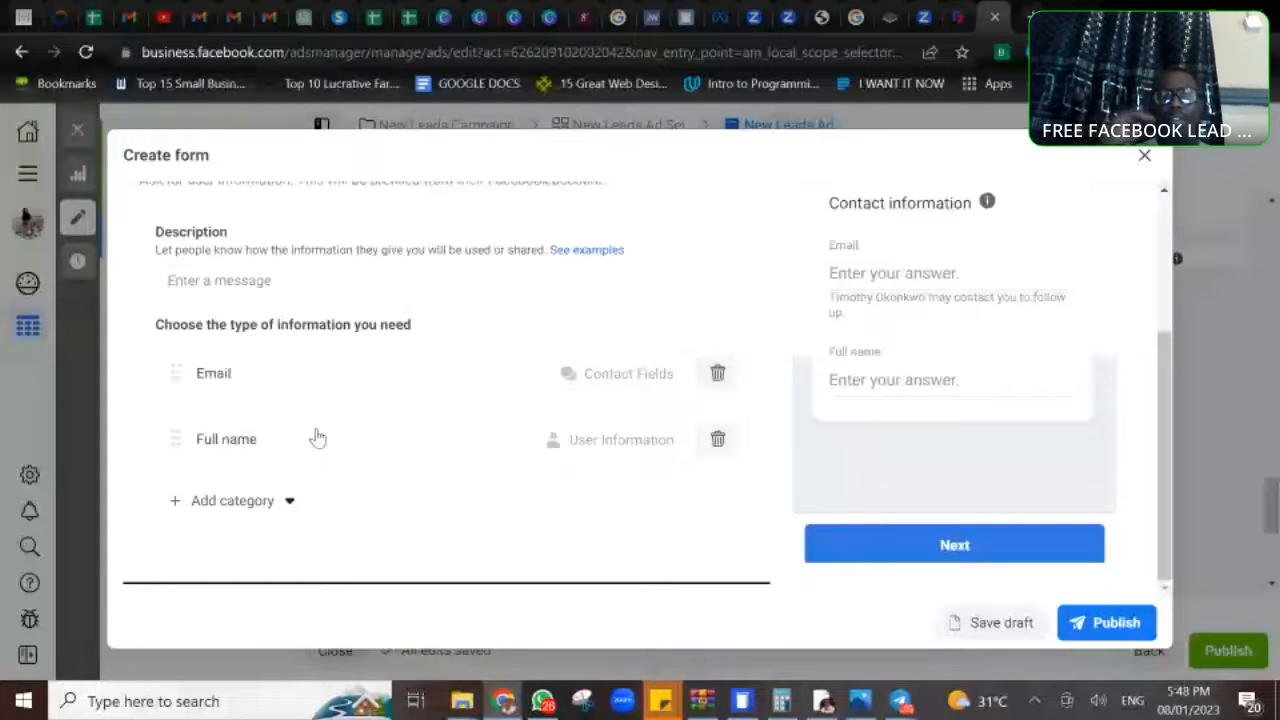
left_click(279, 283)
type("K")
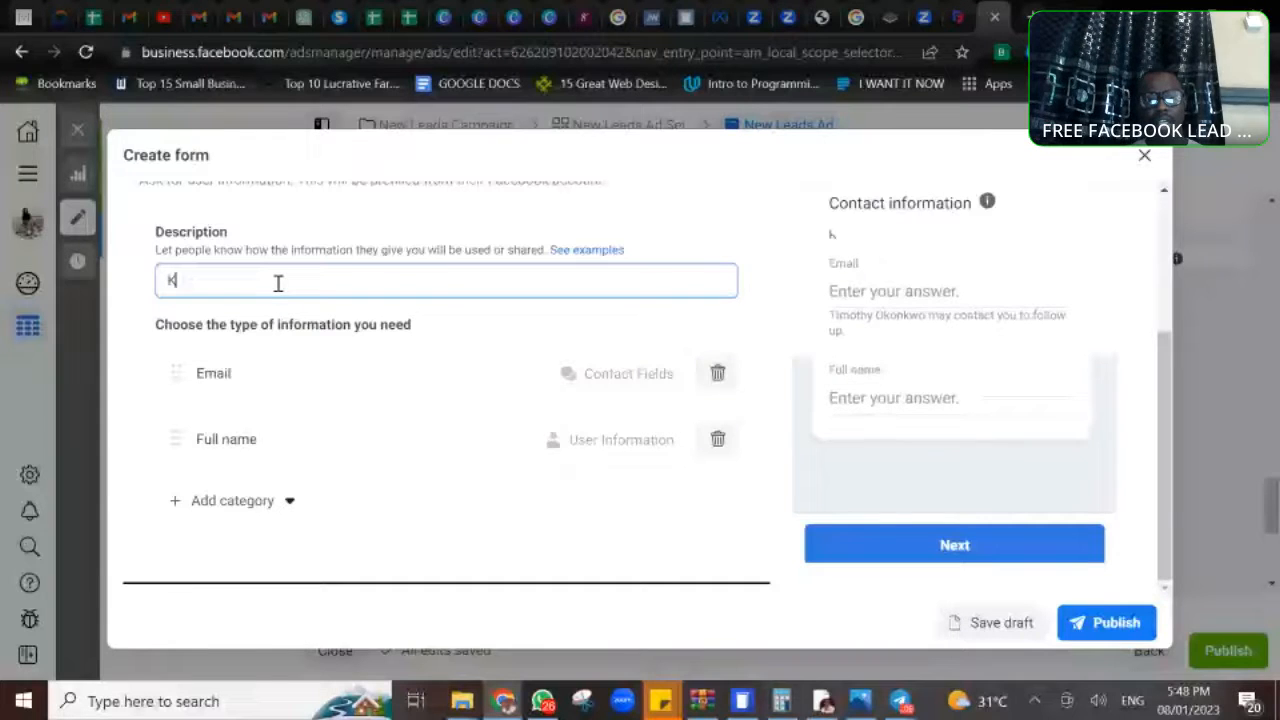
type("indly")
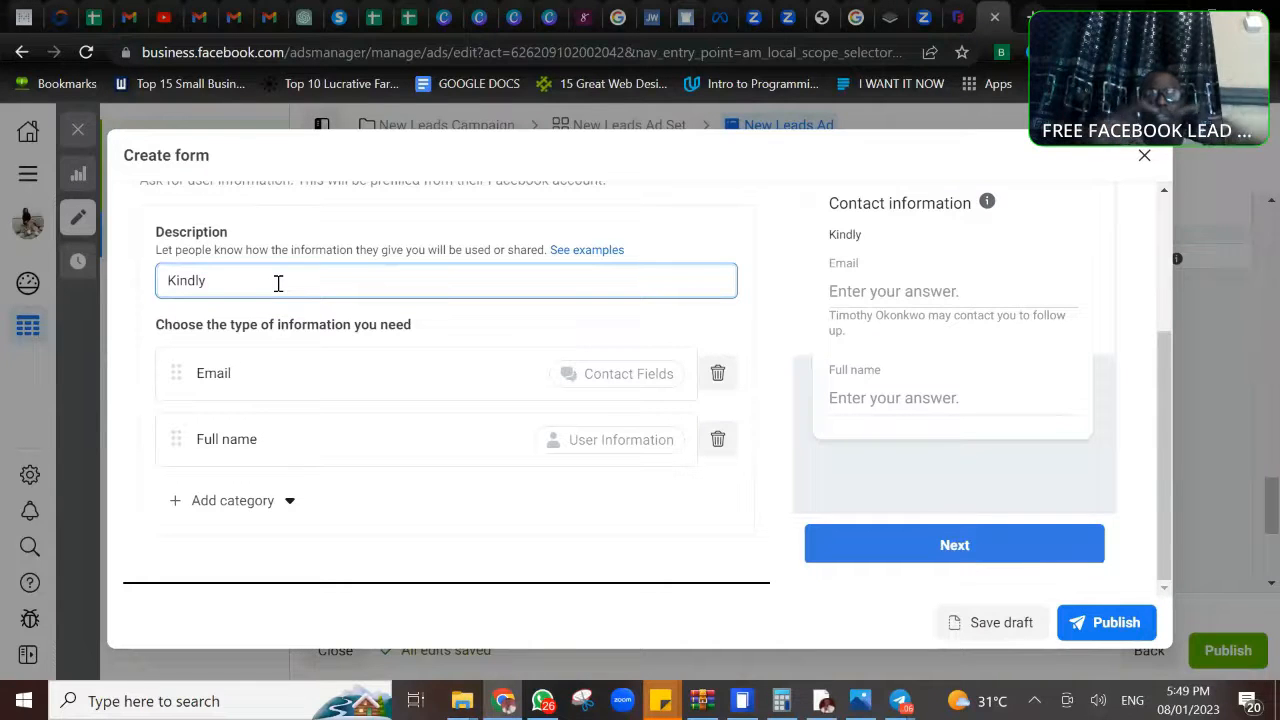
type("fill in the co")
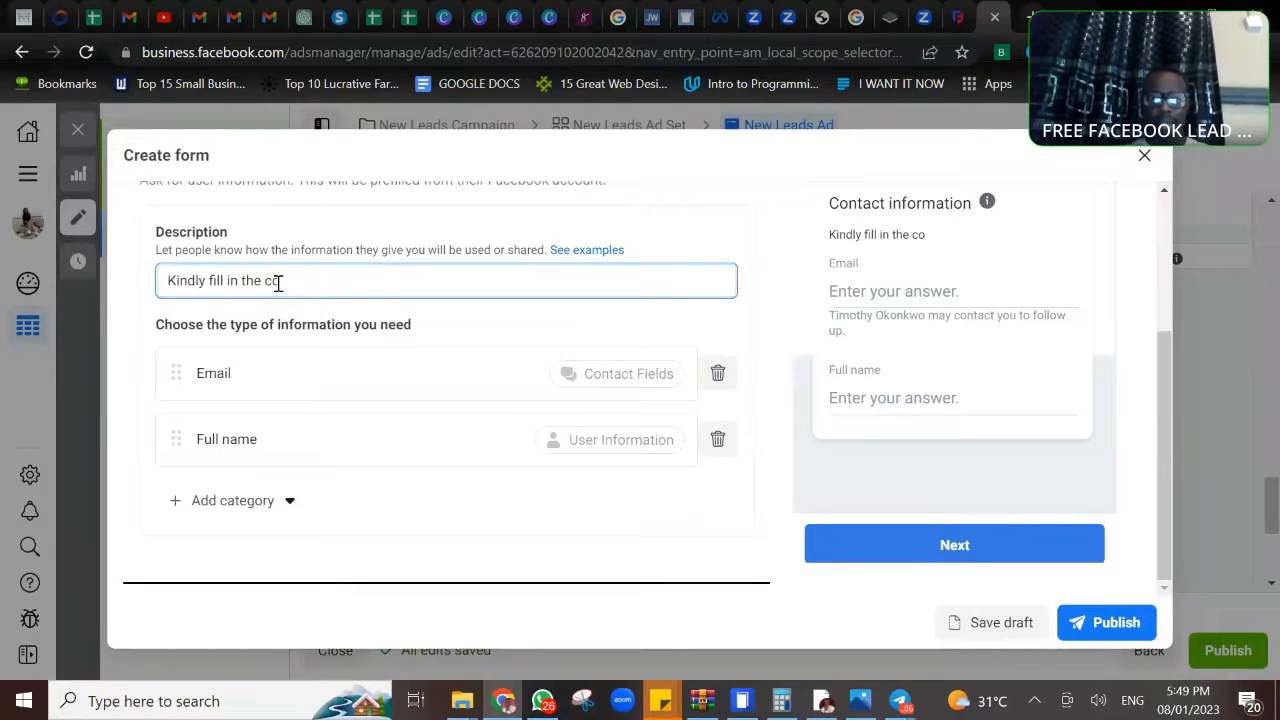
type("rrect ")
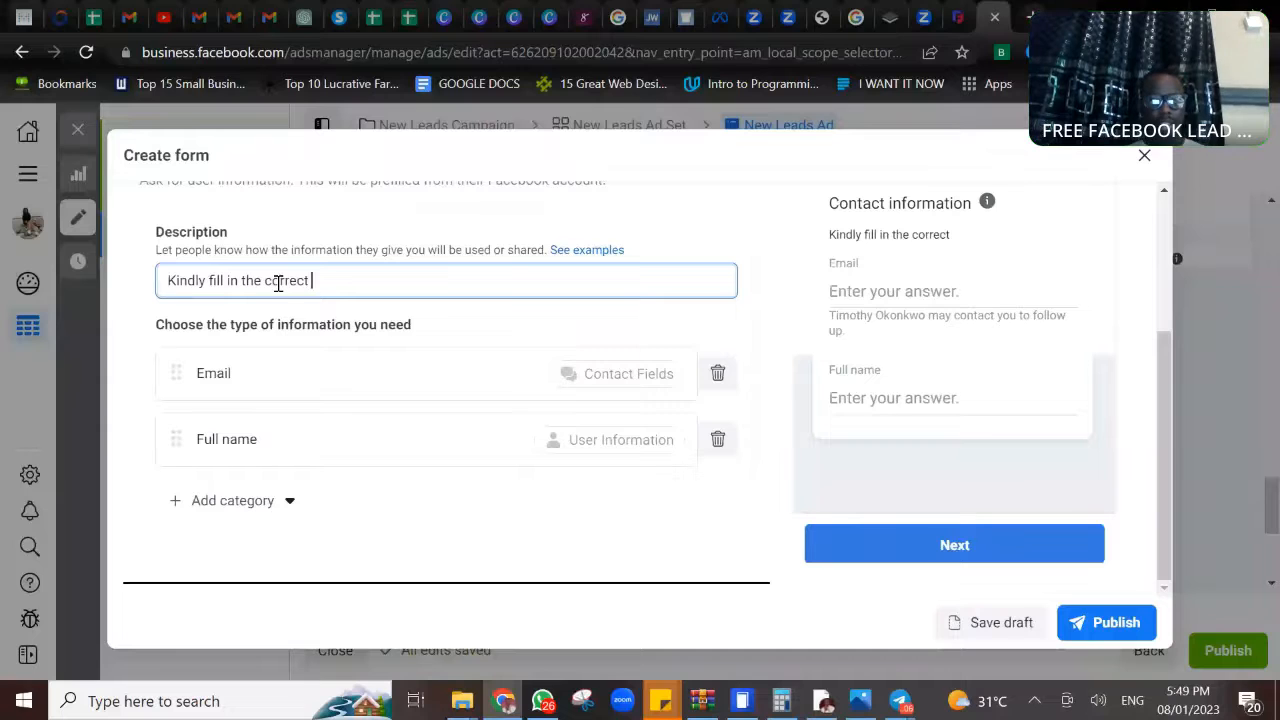
type("details")
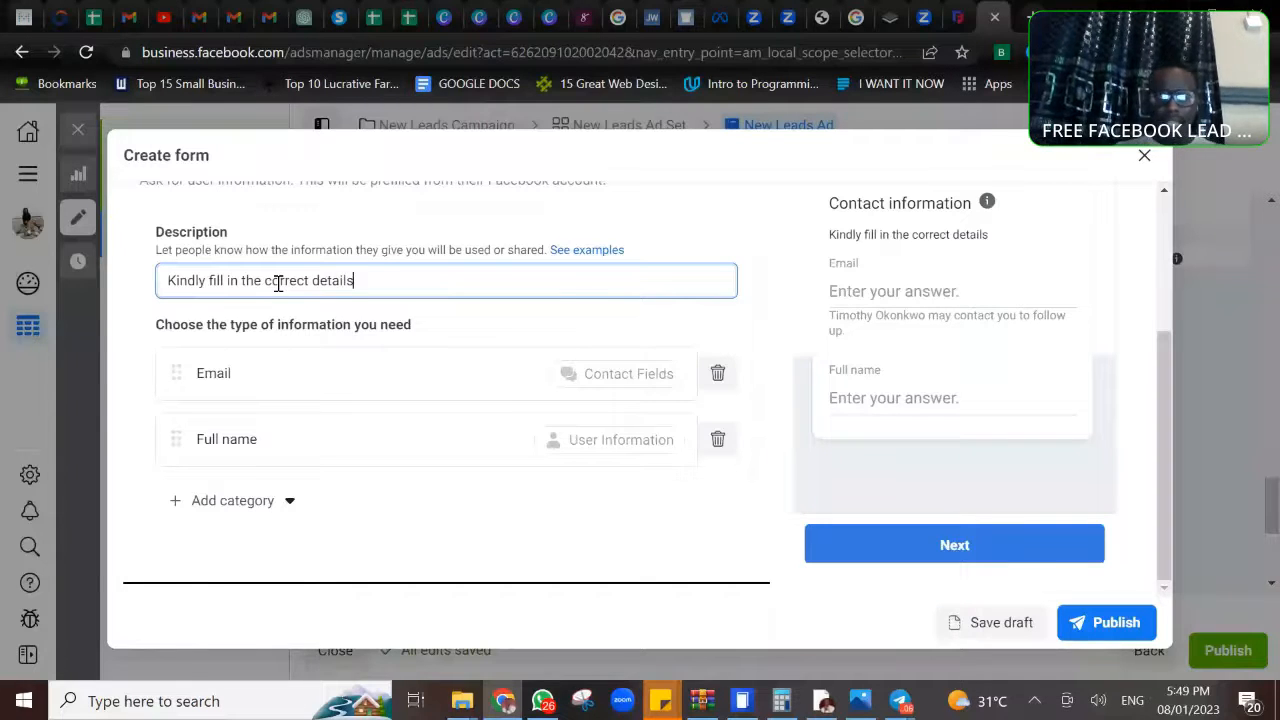
- Expand the form's Privacy policy section to show its link and link text fields
scroll(278, 283, "down", 2)
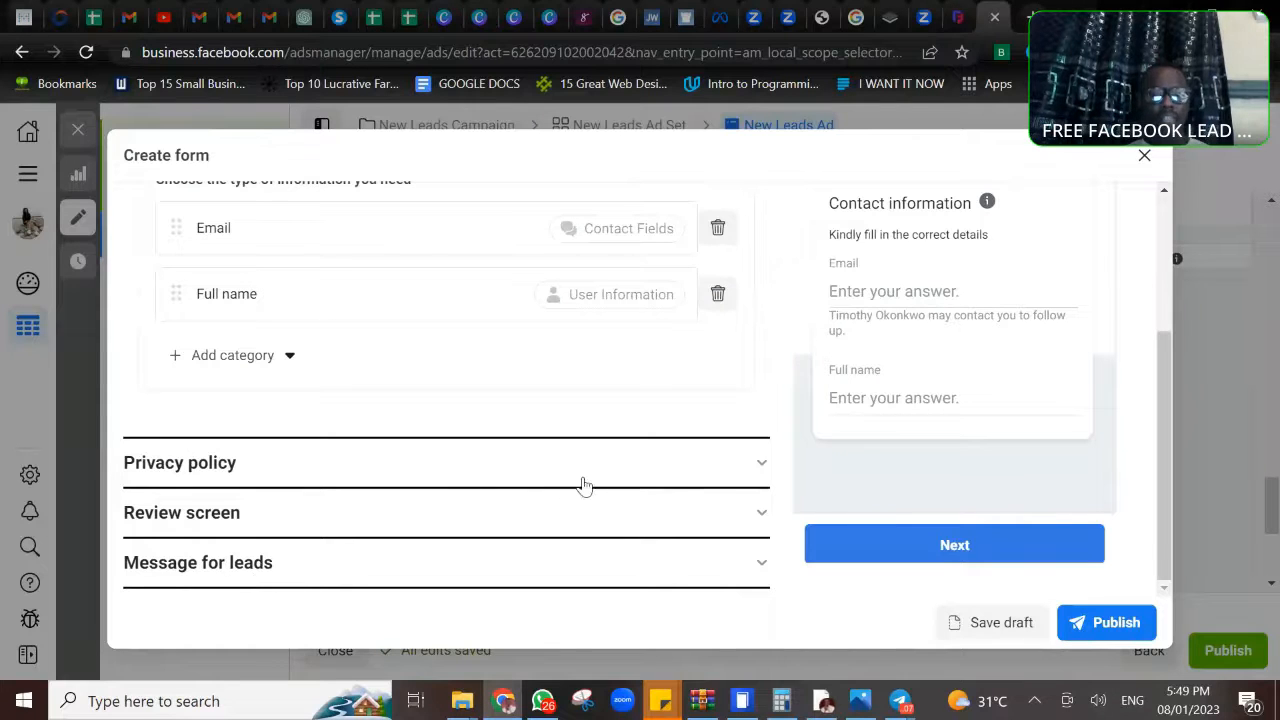
left_click(762, 468)
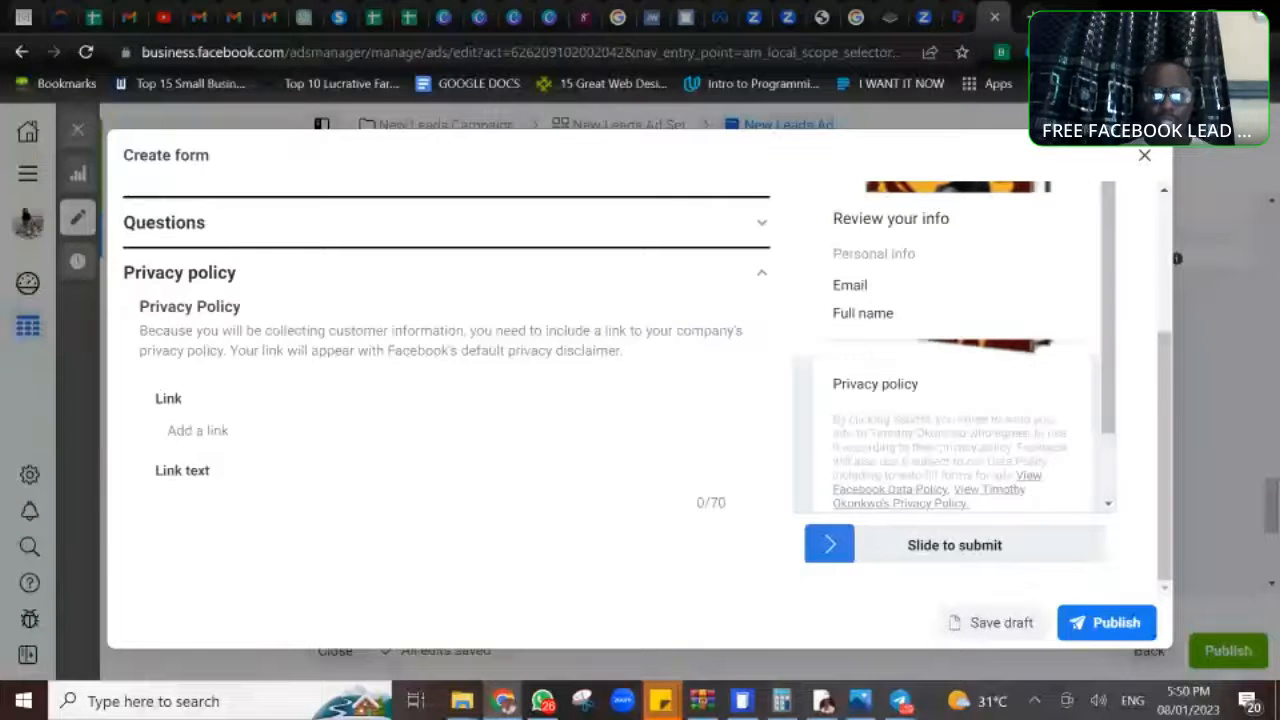
mouse_move(552, 704)
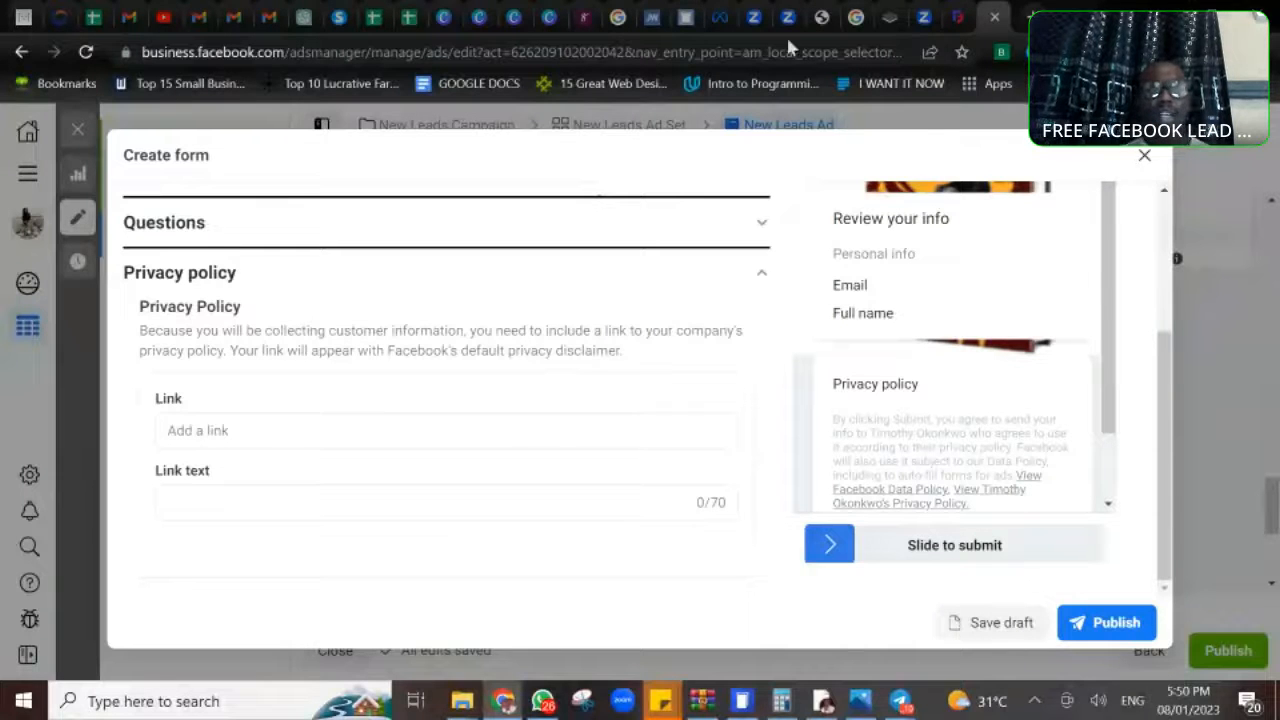
- Switch to the freeprivacypolicy.com article and review its walkthrough for generating a privacy policy, from choosing the platform to entering an email address
left_click(958, 18)
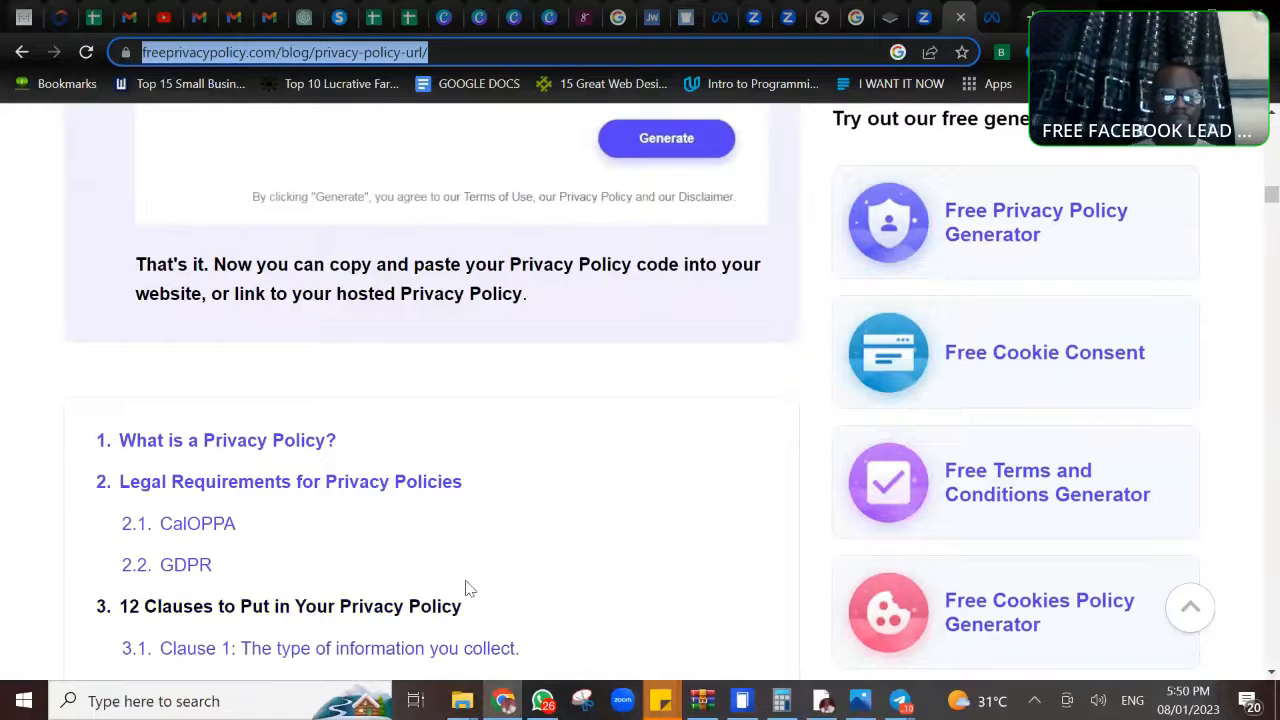
left_click(562, 538)
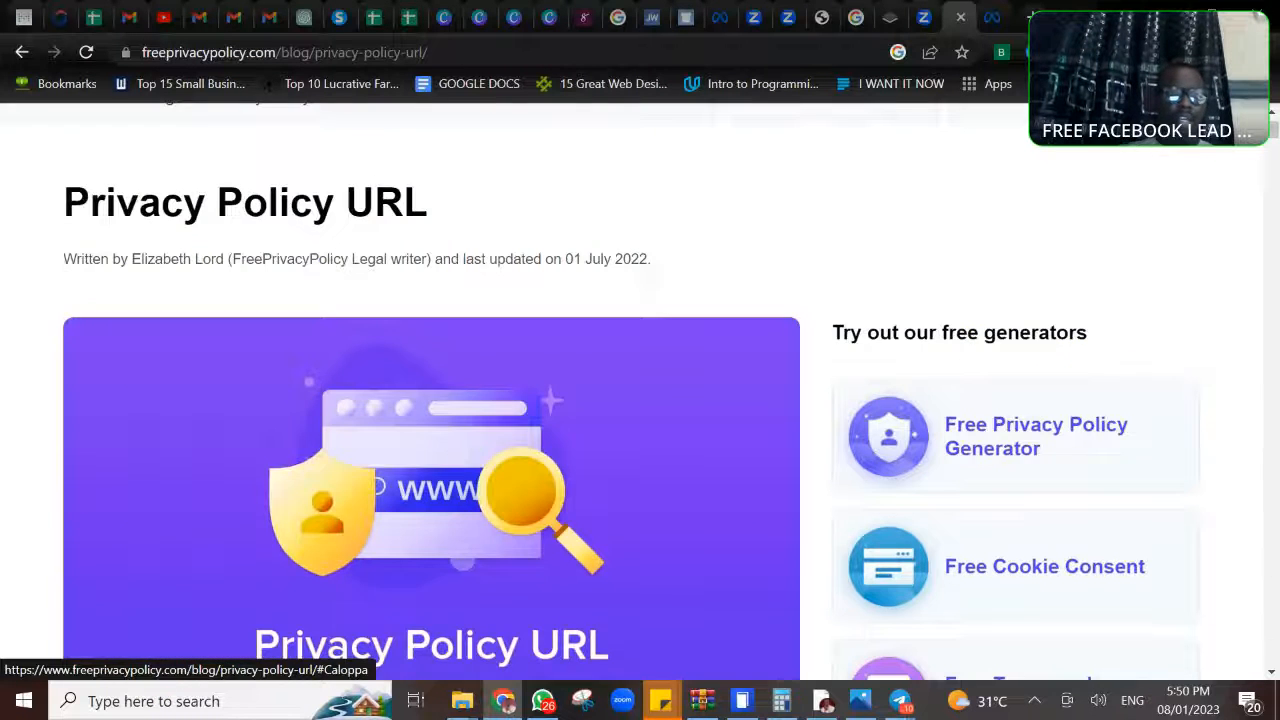
scroll(431, 390, "down", 4)
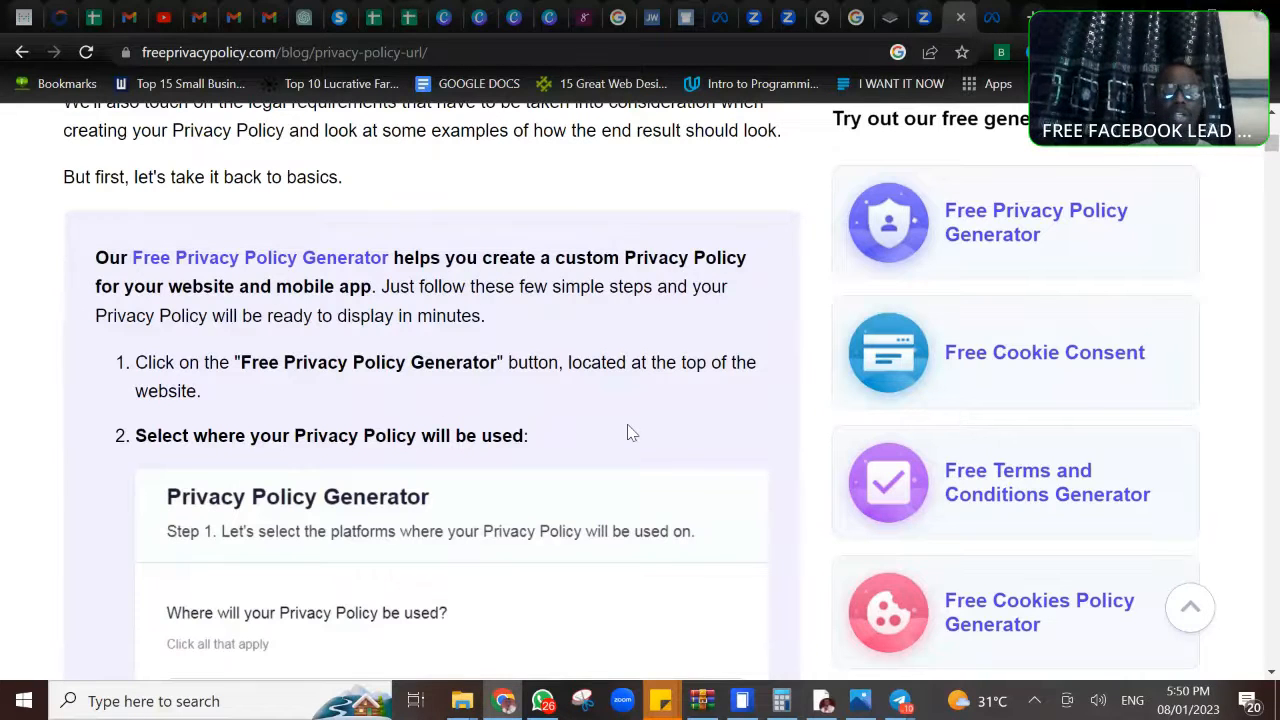
scroll(632, 432, "down", 3)
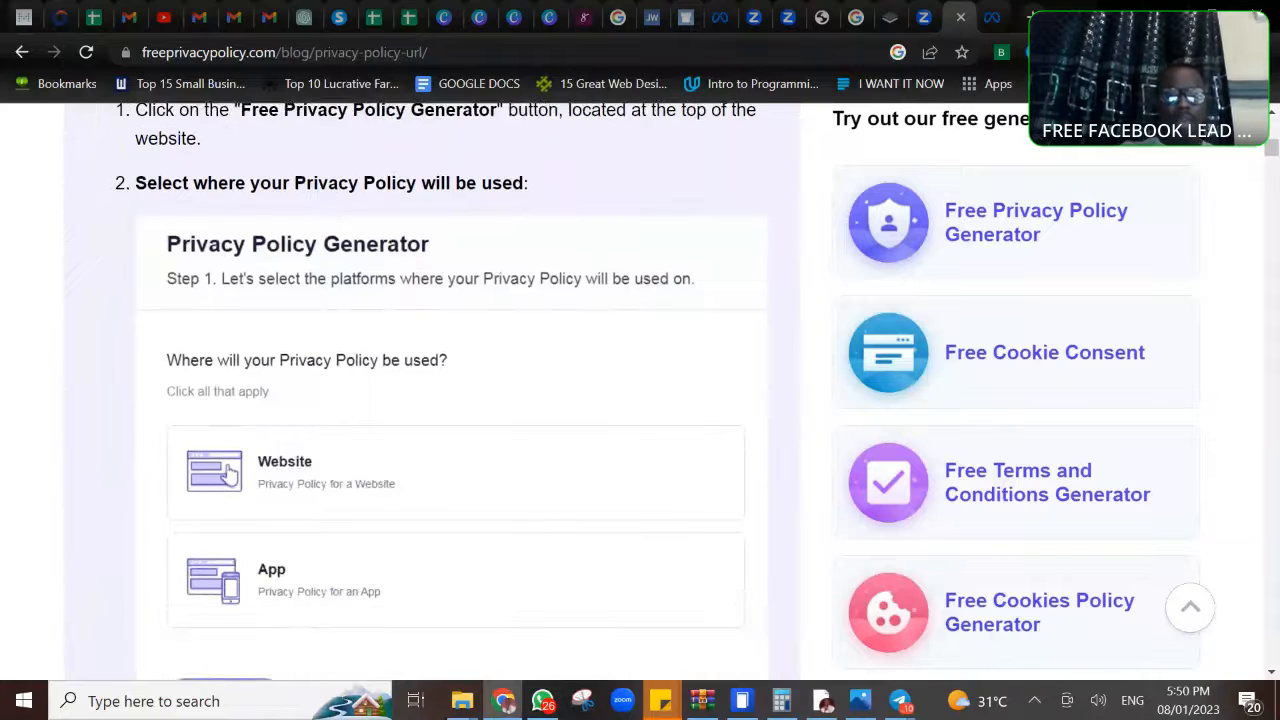
scroll(230, 475, "down", 1)
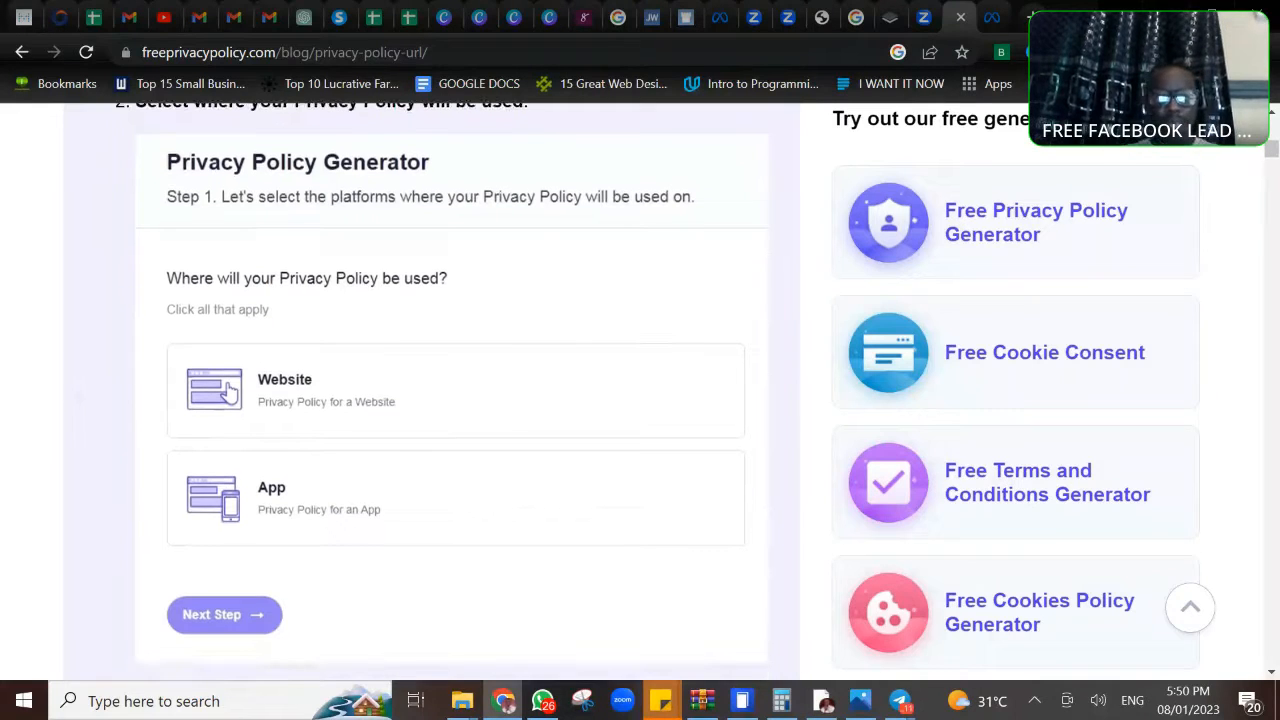
scroll(230, 390, "down", 4)
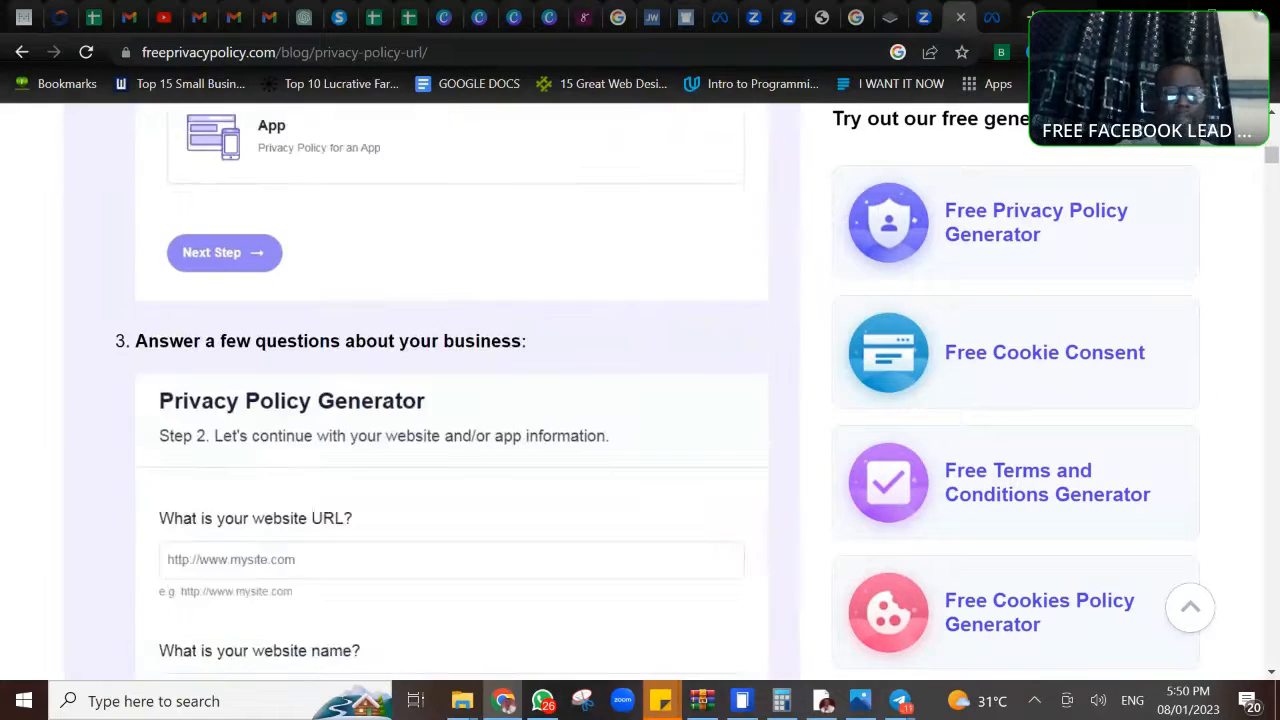
scroll(450, 400, "down", 3)
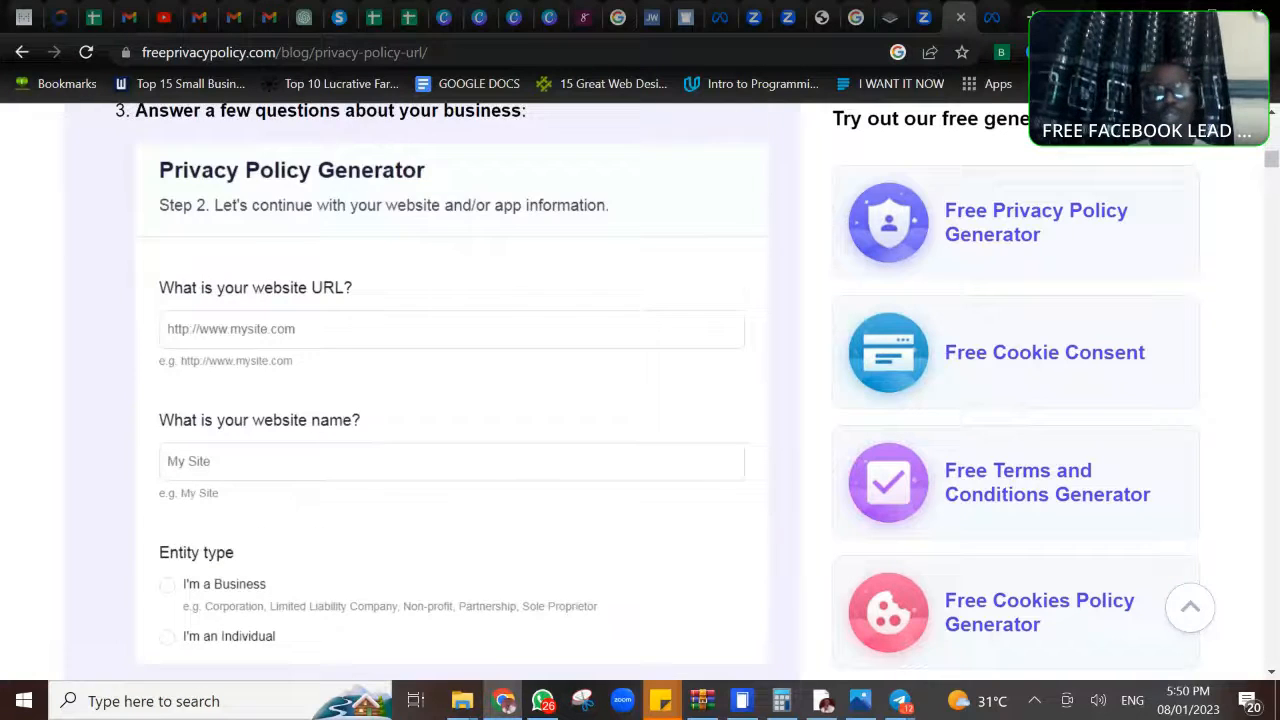
scroll(450, 400, "down", 2)
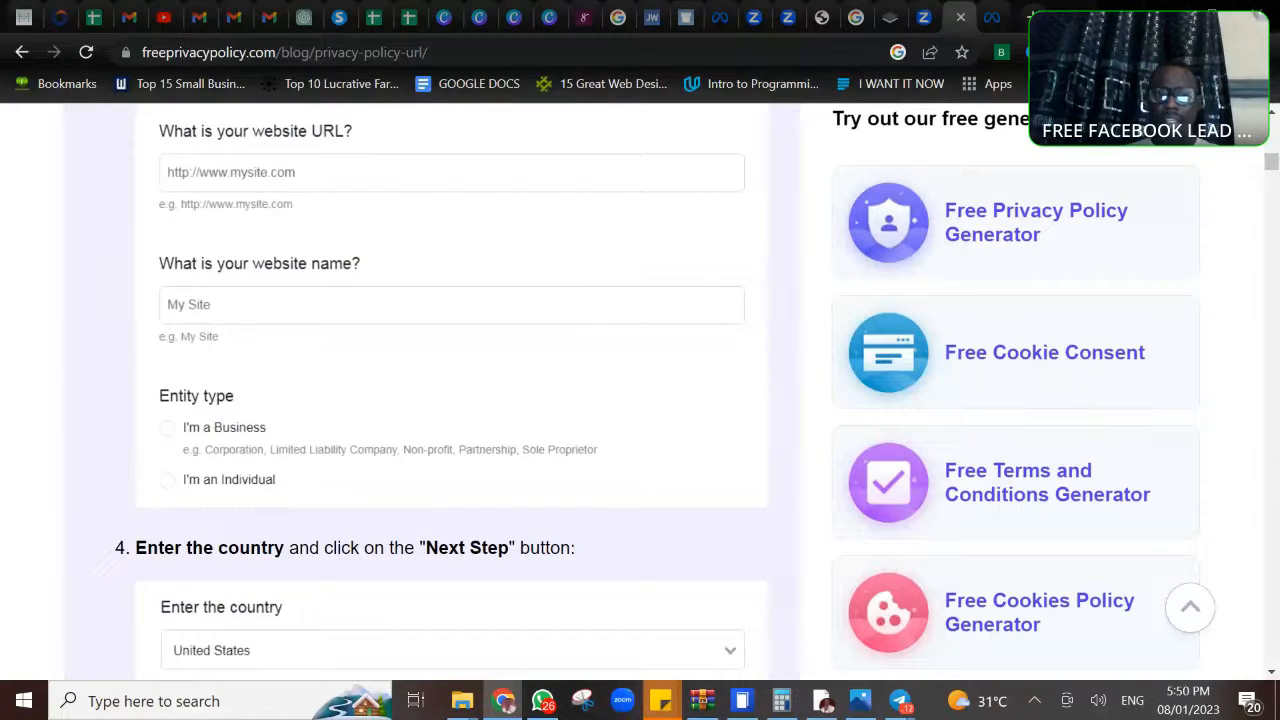
scroll(450, 400, "down", 3)
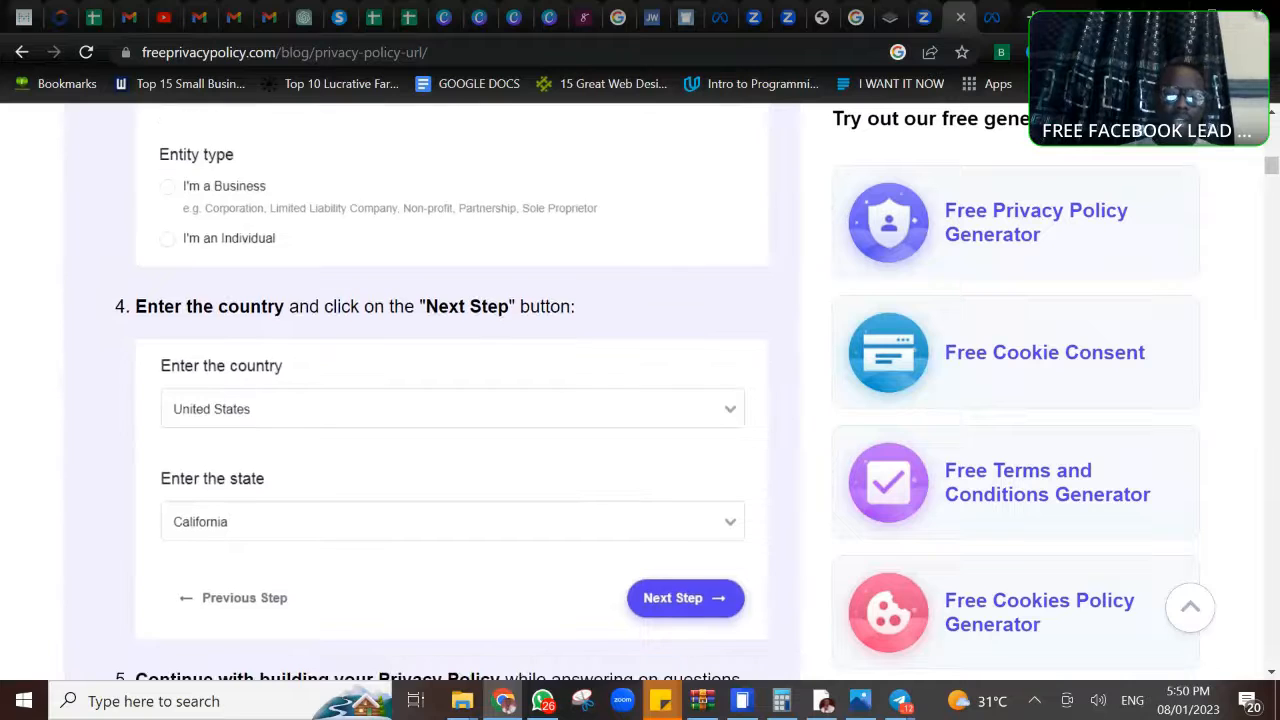
scroll(450, 400, "down", 8)
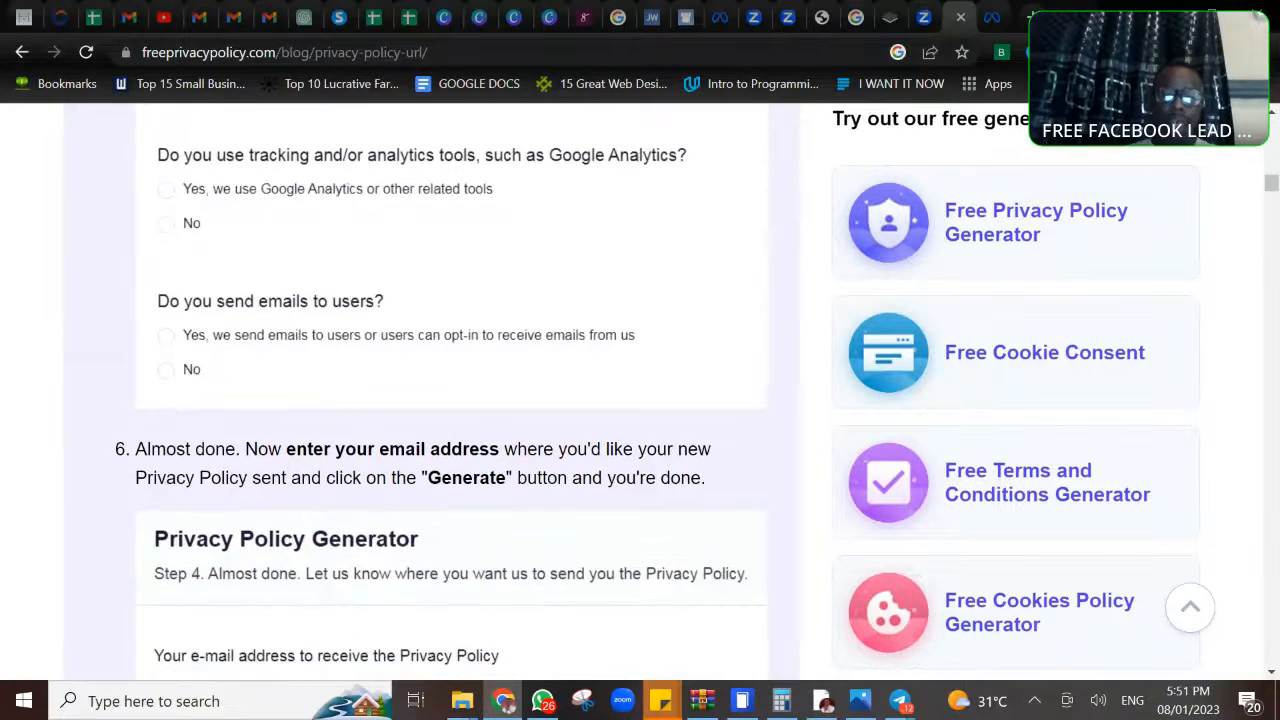
scroll(450, 400, "down", 2)
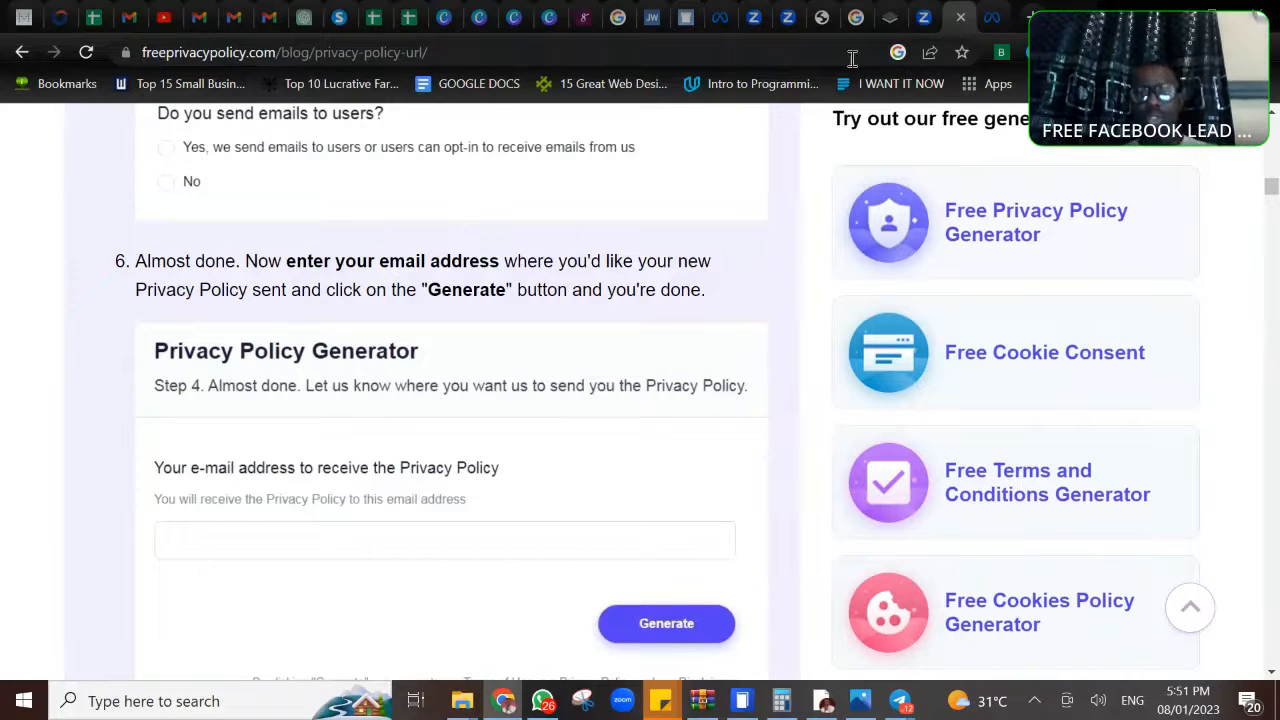
- Return to the lead form in Ads Manager and inspect the privacy policy's Link text and Link fields
left_click(990, 20)
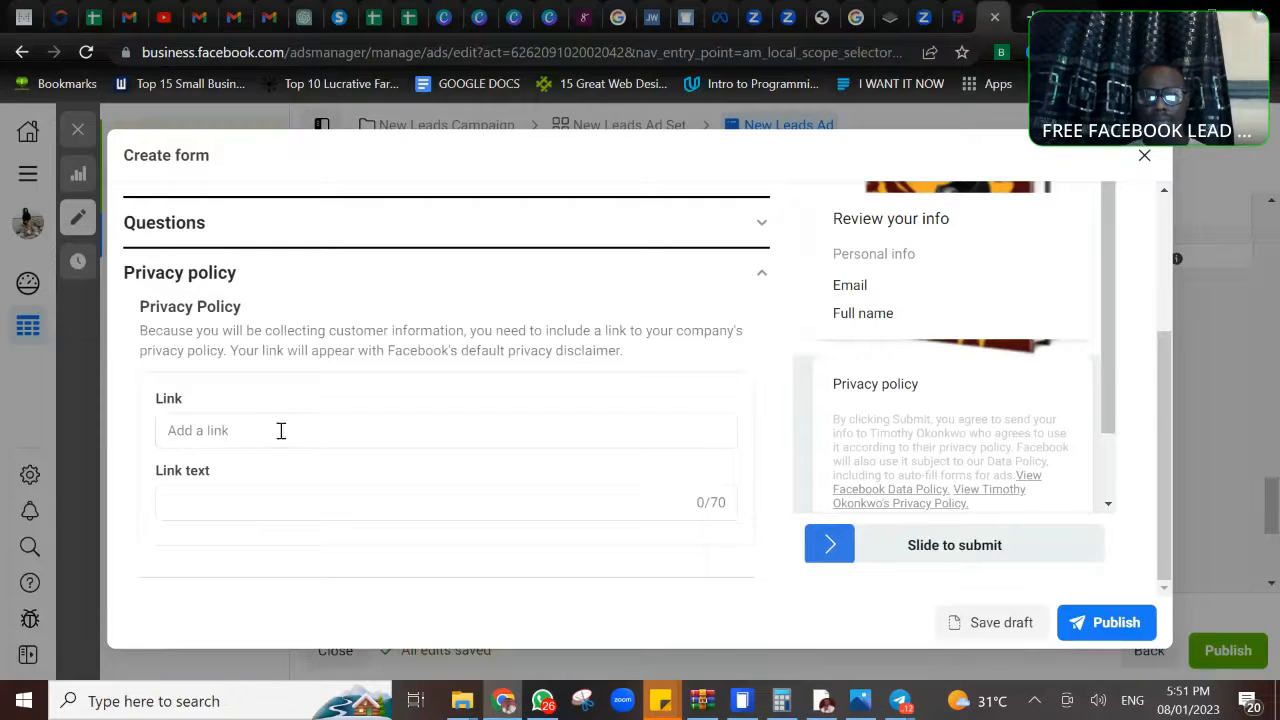
left_click(242, 498)
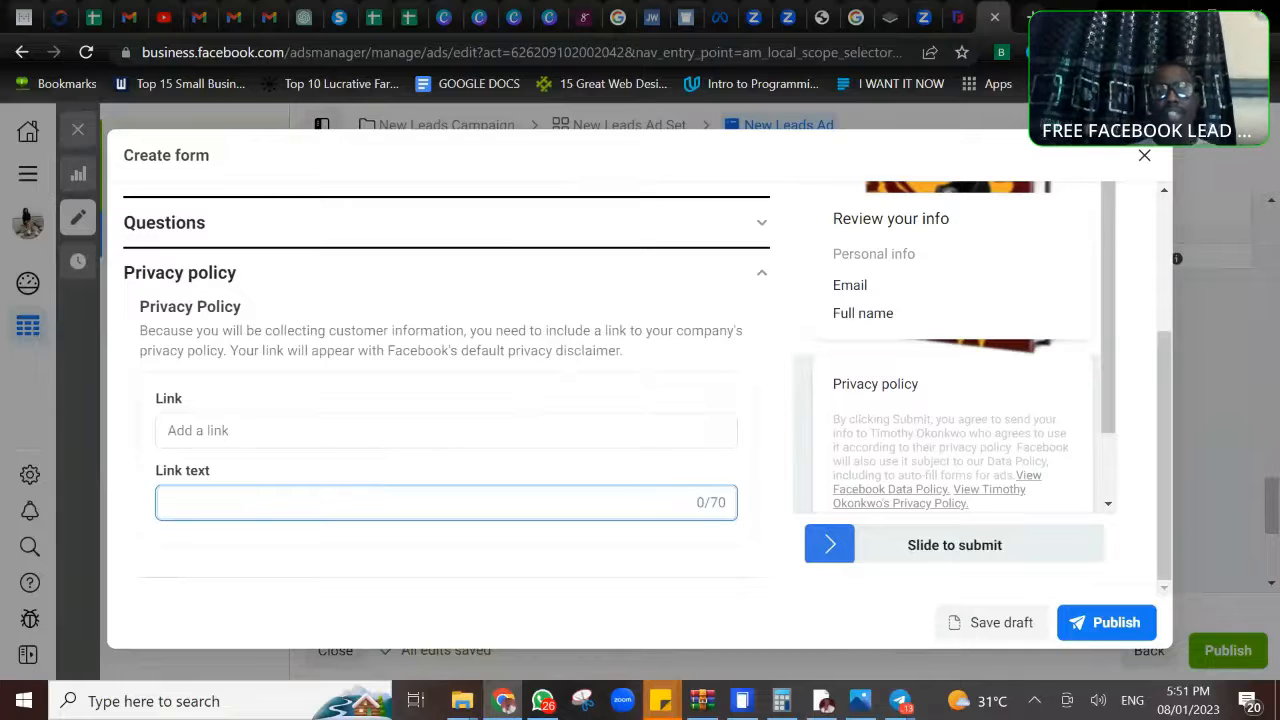
scroll(243, 498, "down", 2)
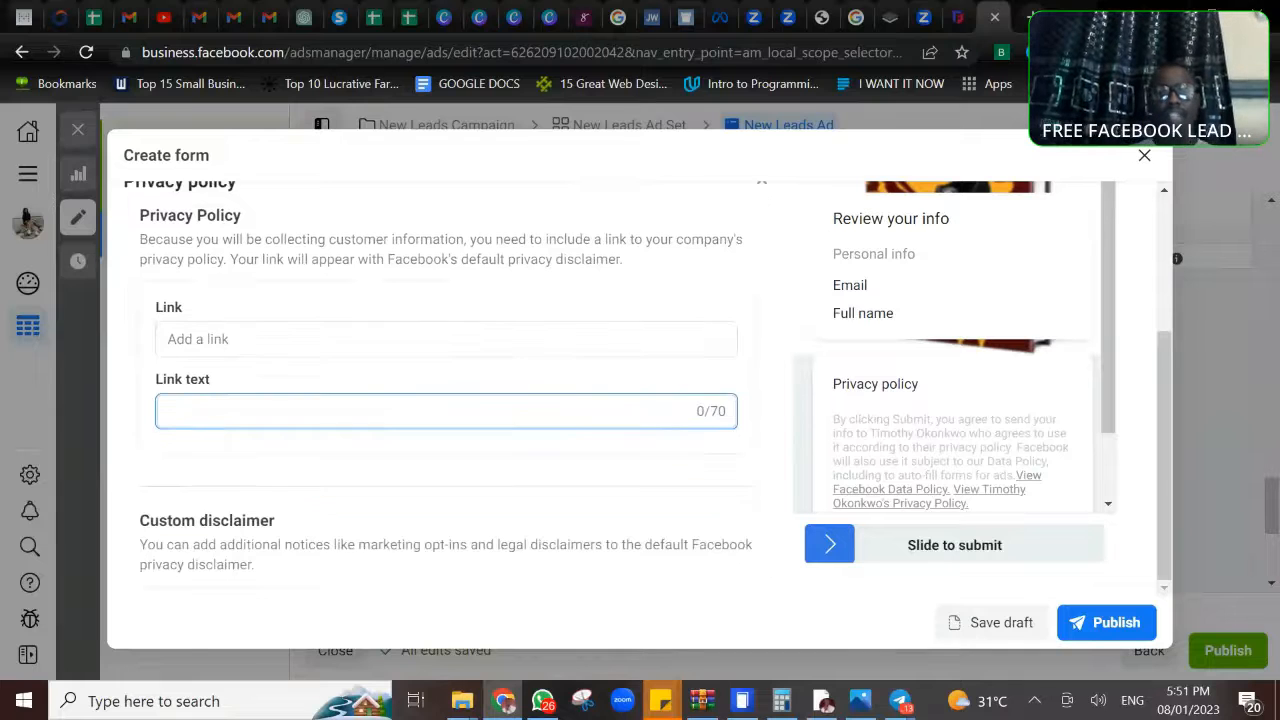
left_click(241, 338)
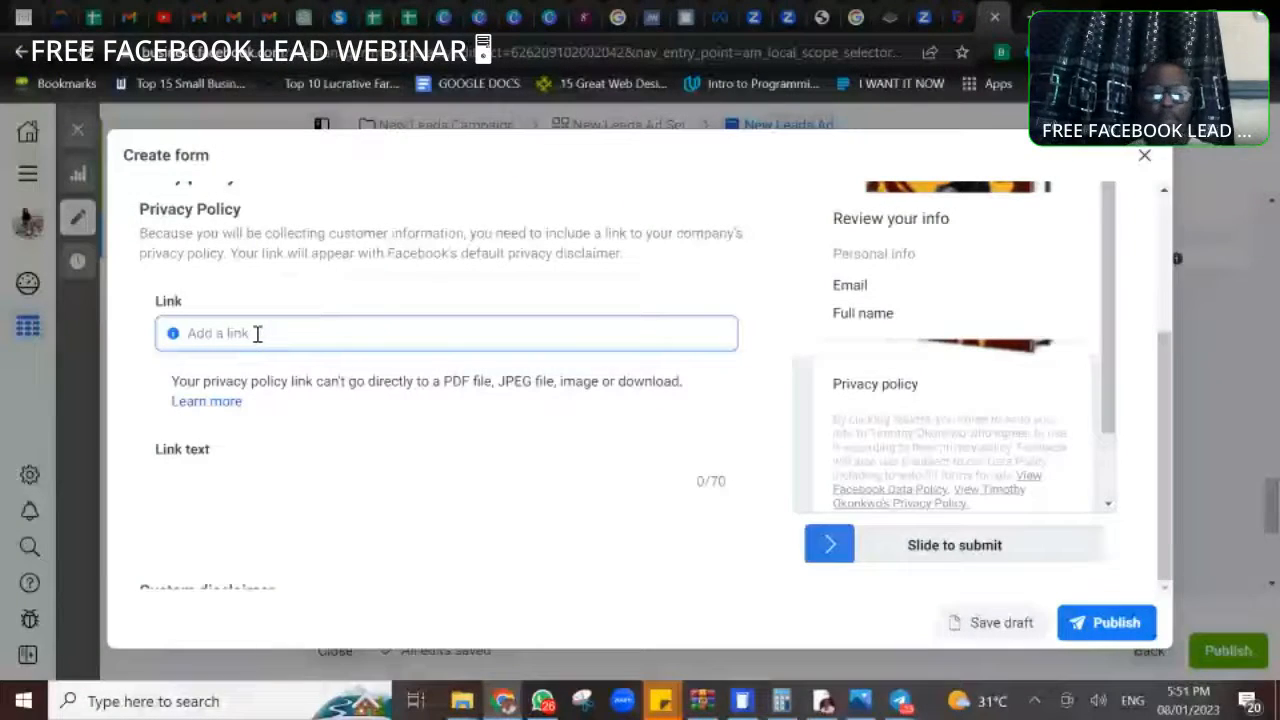
- Change the completion message's headline to "Thanks, for filling the form."
scroll(257, 333, "down", 1)
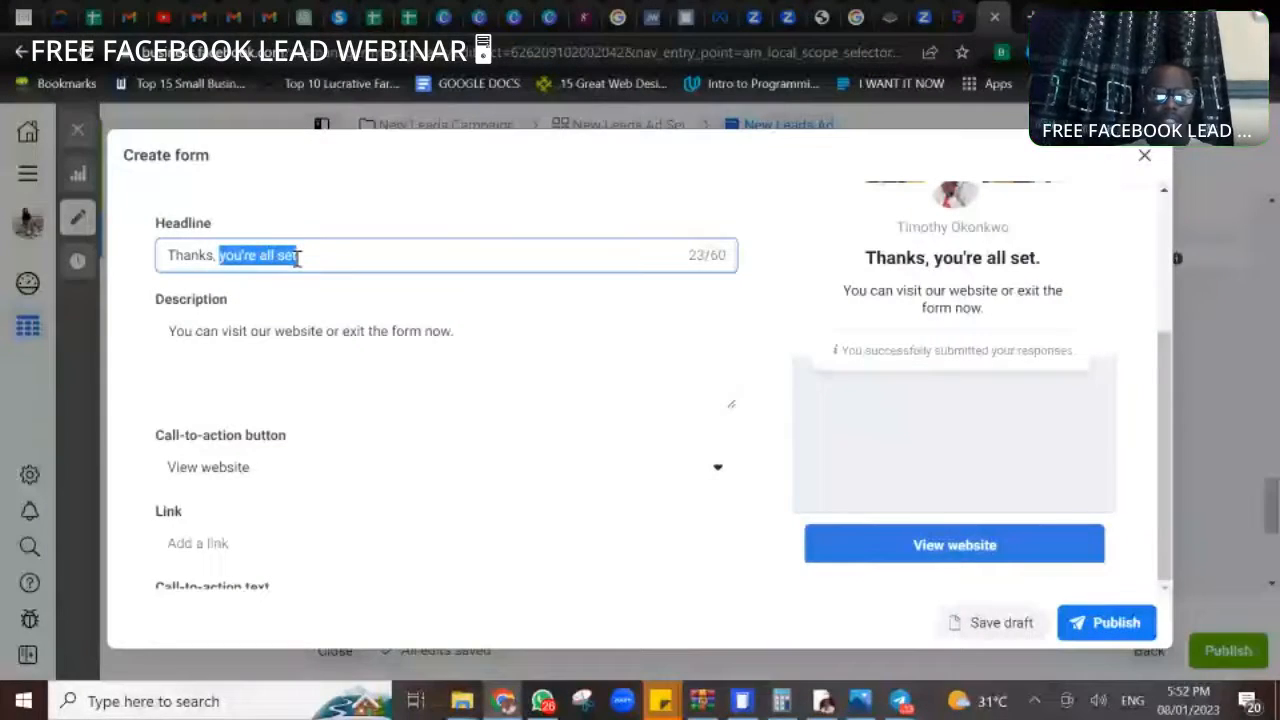
type("for filling the ")
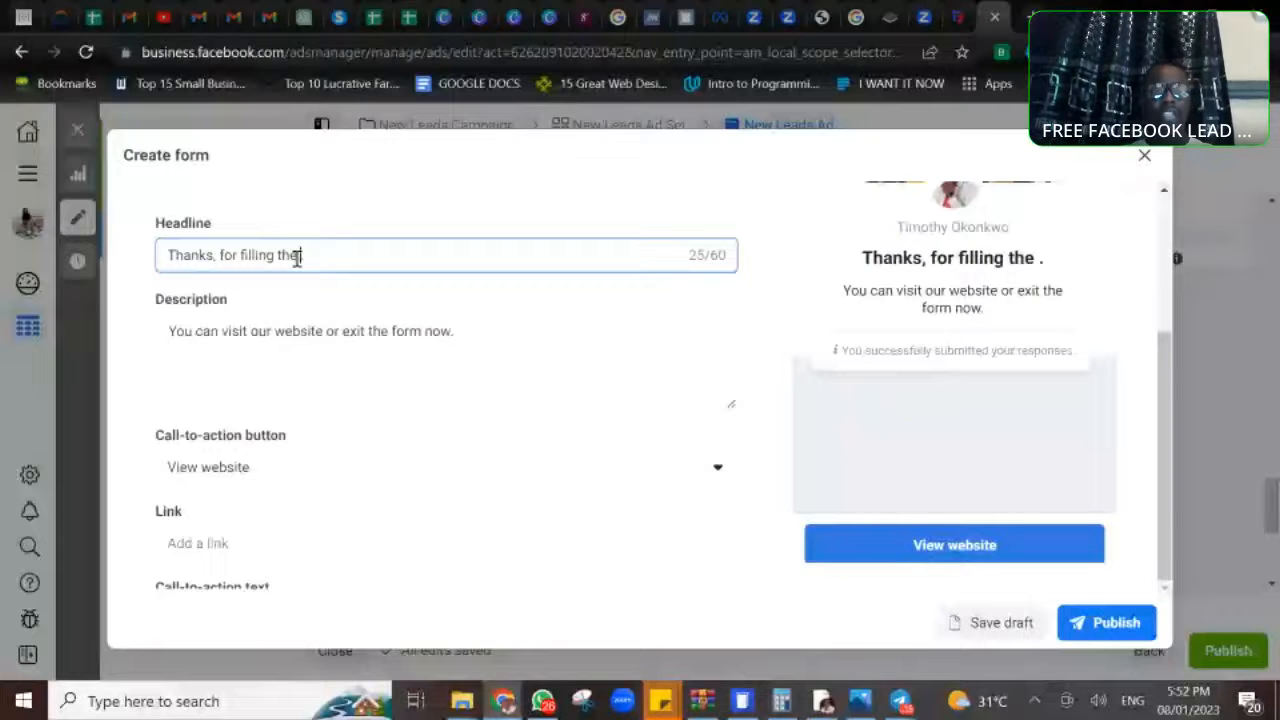
type("form.")
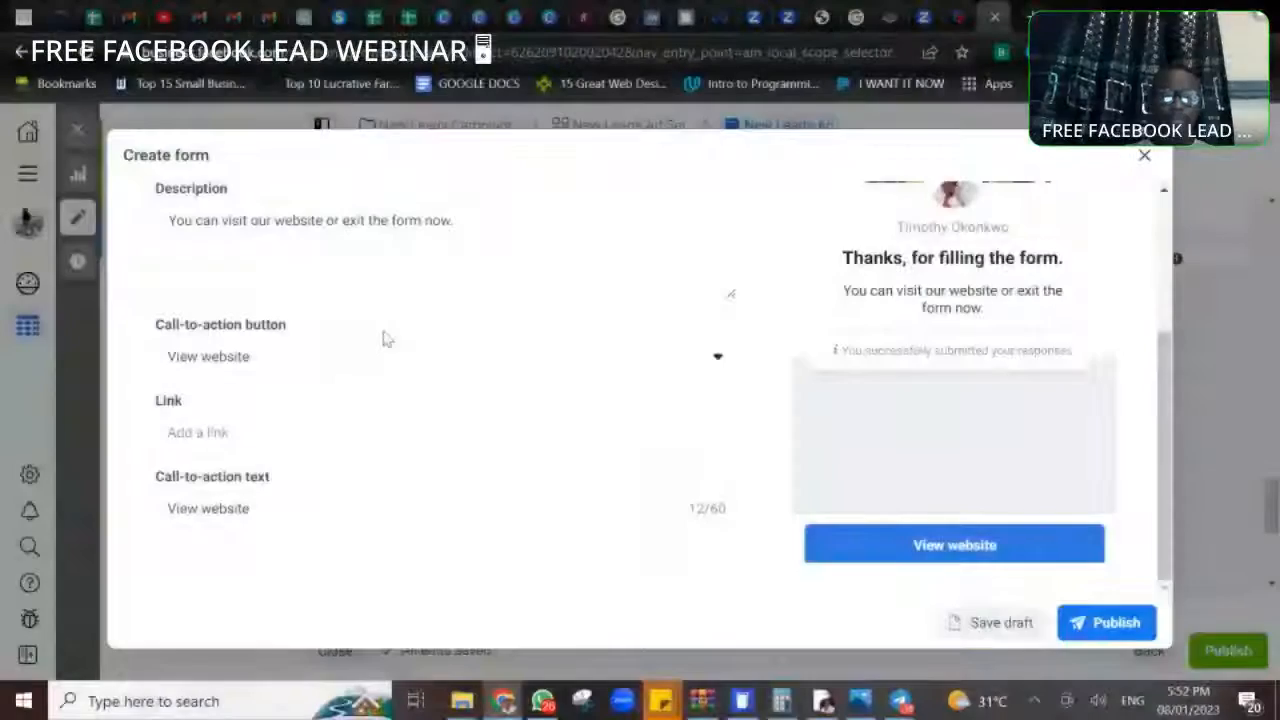
- Check the completion message's call-to-action button and link fields, and set its call-to-action text to "Join Webinar Now"
left_click(414, 361)
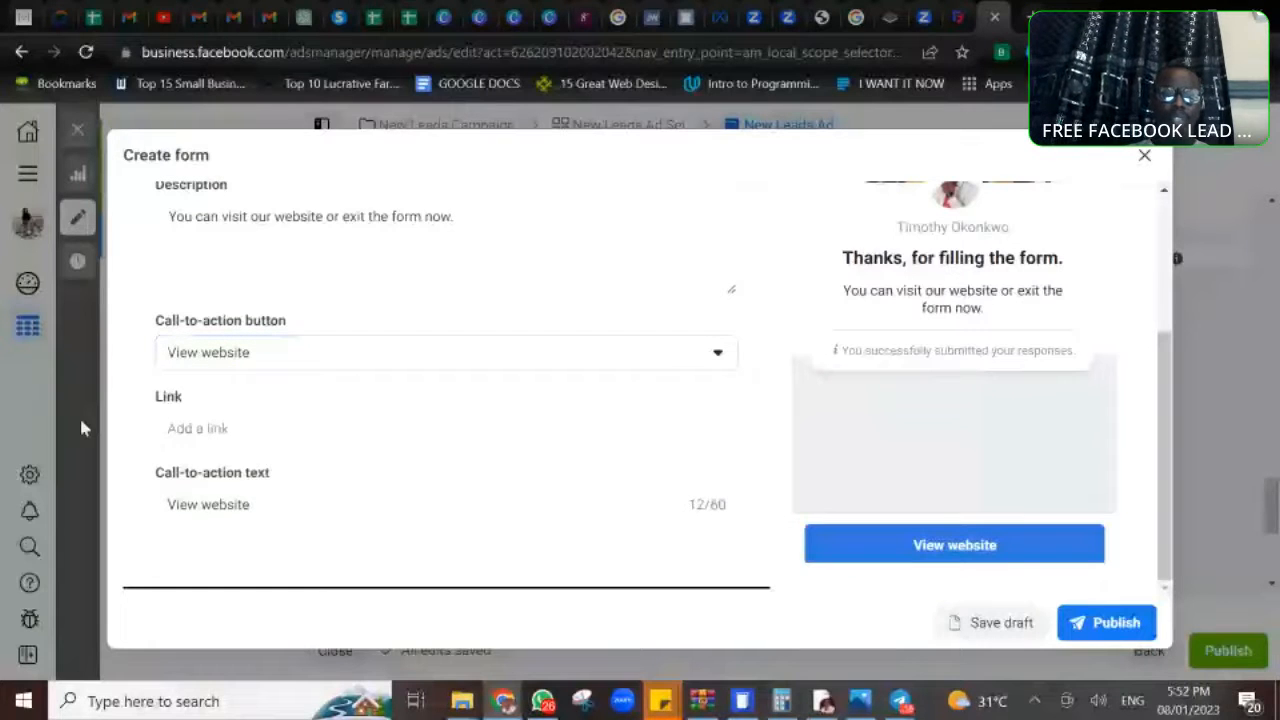
left_click(238, 428)
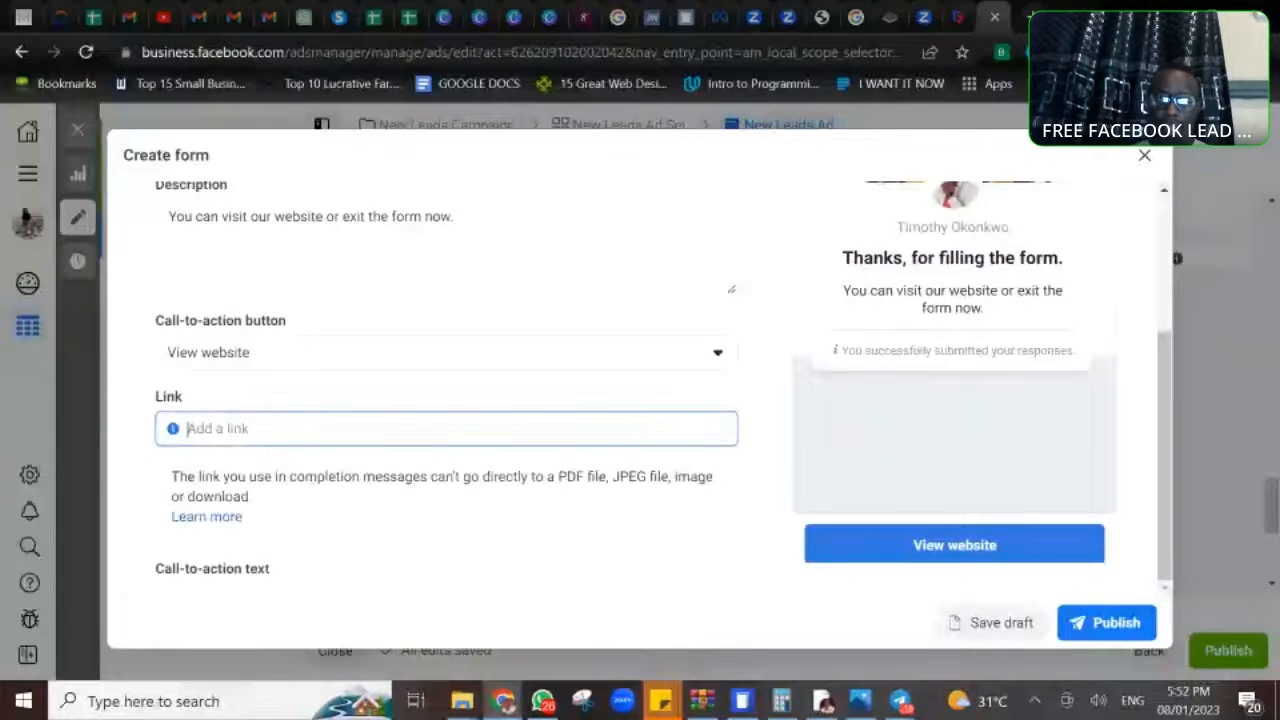
scroll(223, 500, "down", 2)
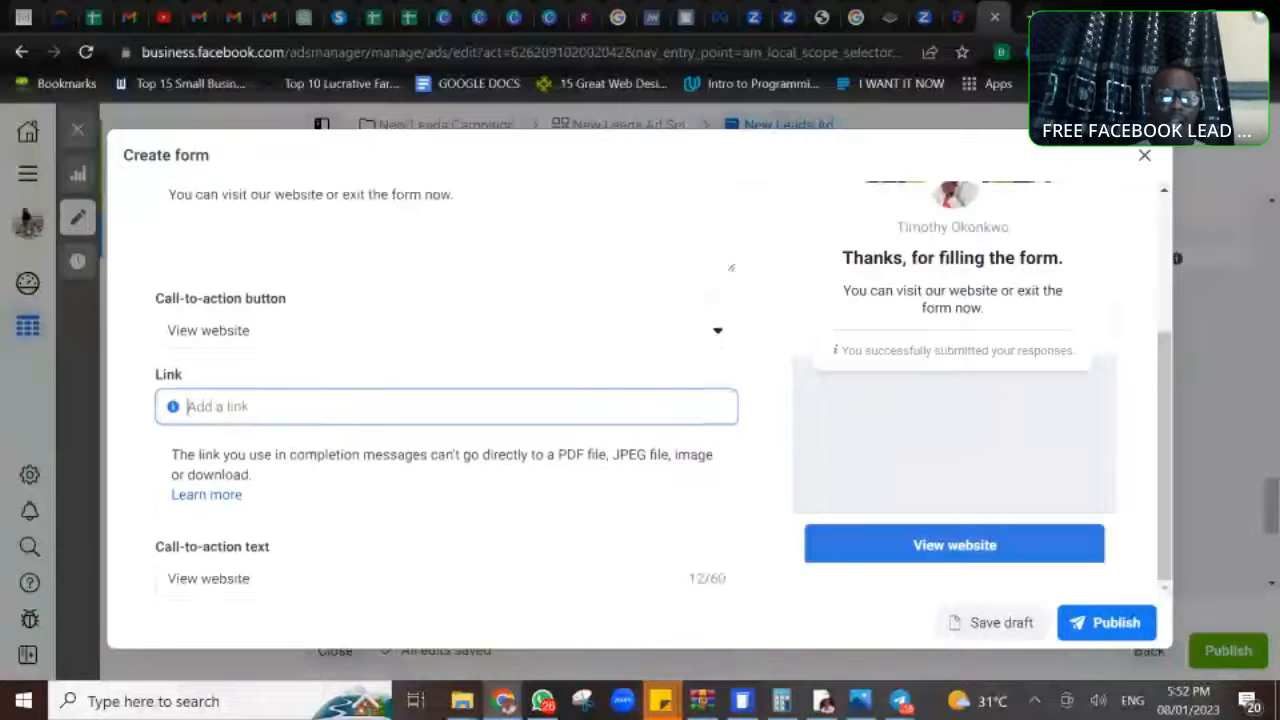
left_click(270, 503)
left_click_drag(270, 503, 170, 504)
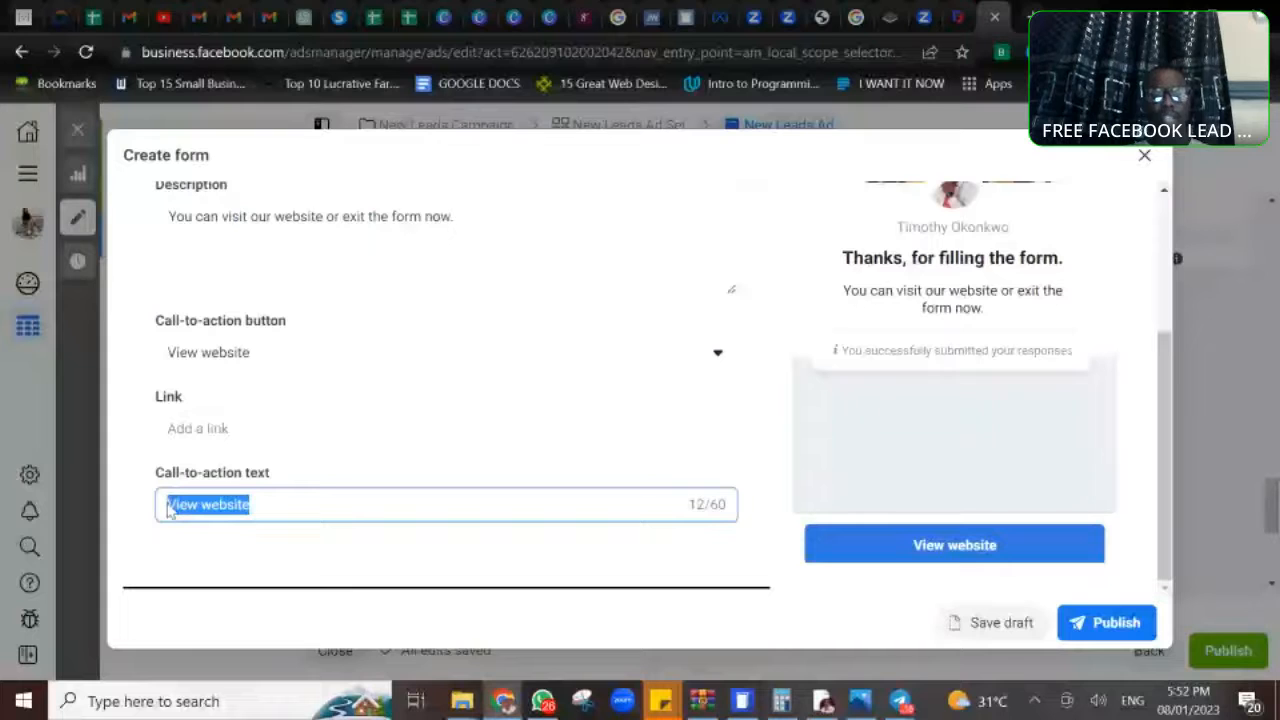
type("Joi")
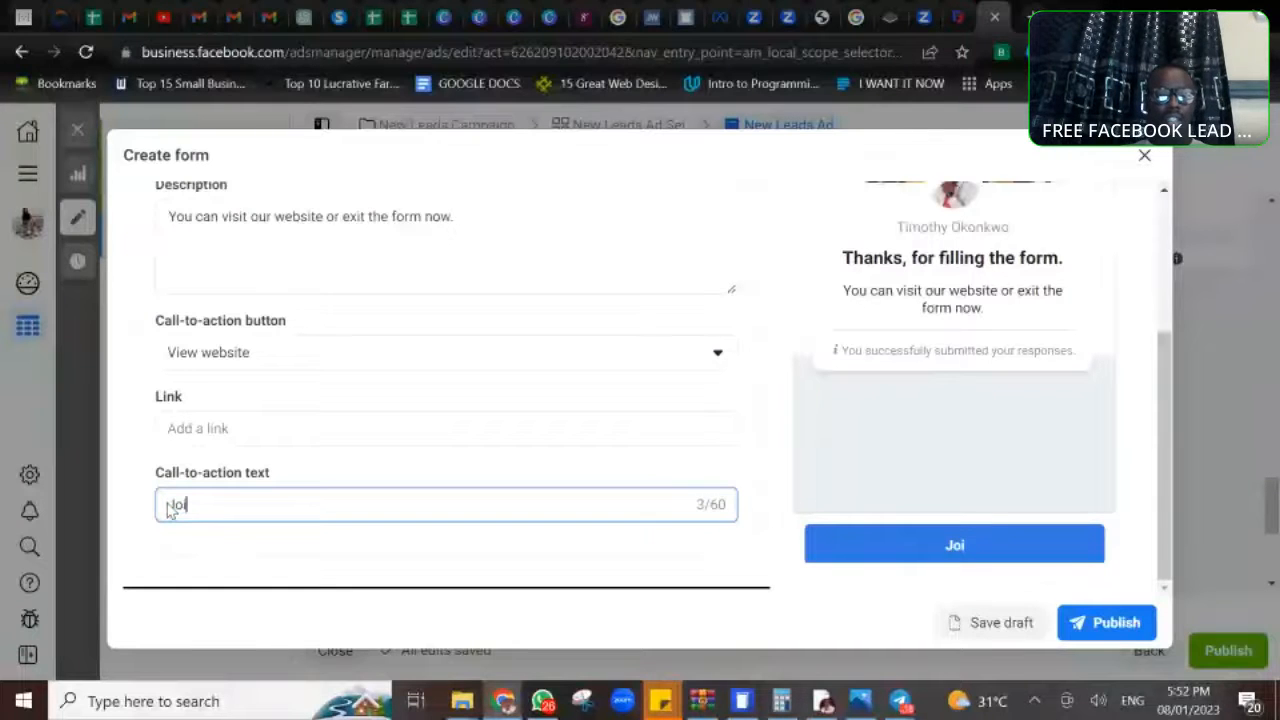
type("n Wei")
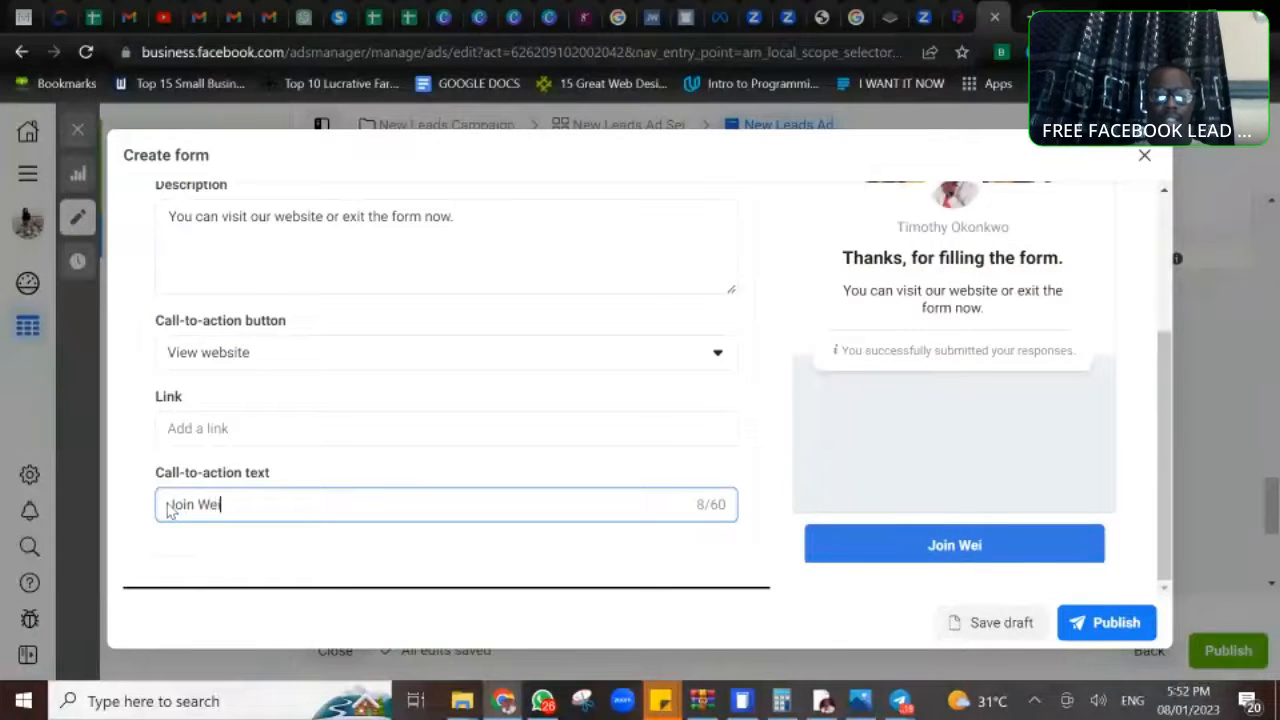
key("BackSpace")
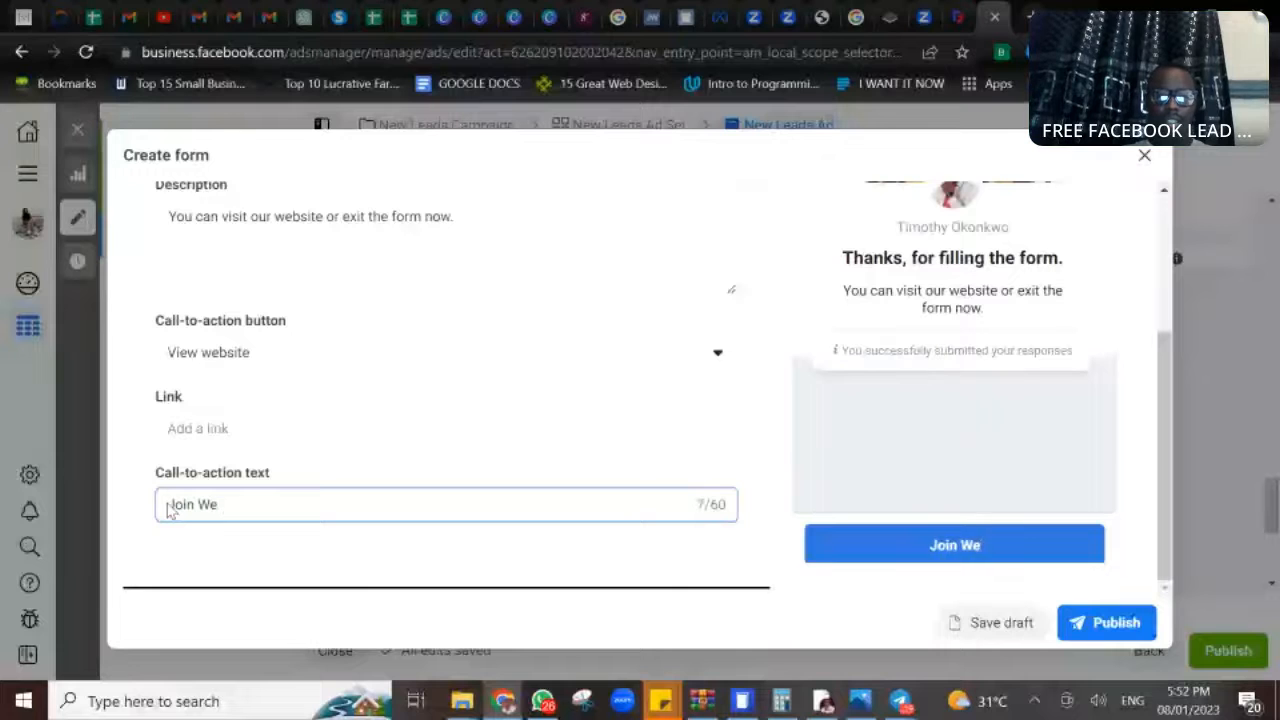
type("bibar Now")
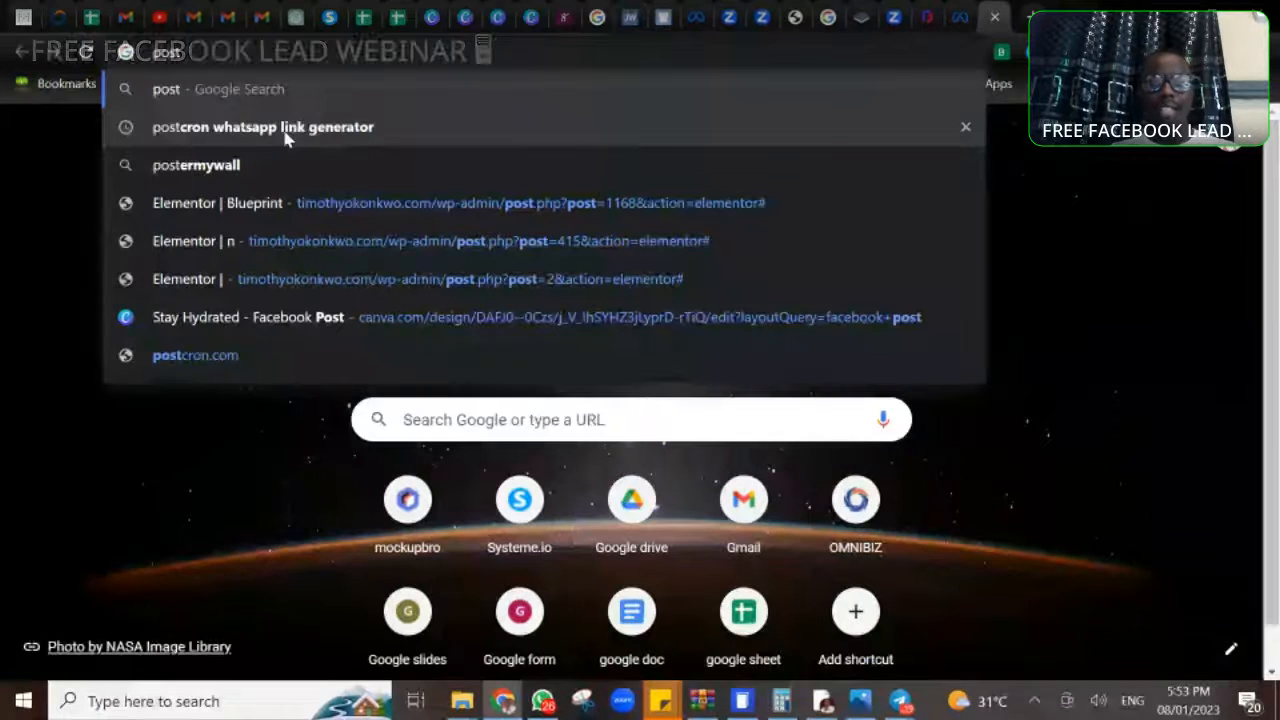
- Find Postcron's WhatsApp link generator through the suggested search and bring up its link creation form
left_click(285, 130)
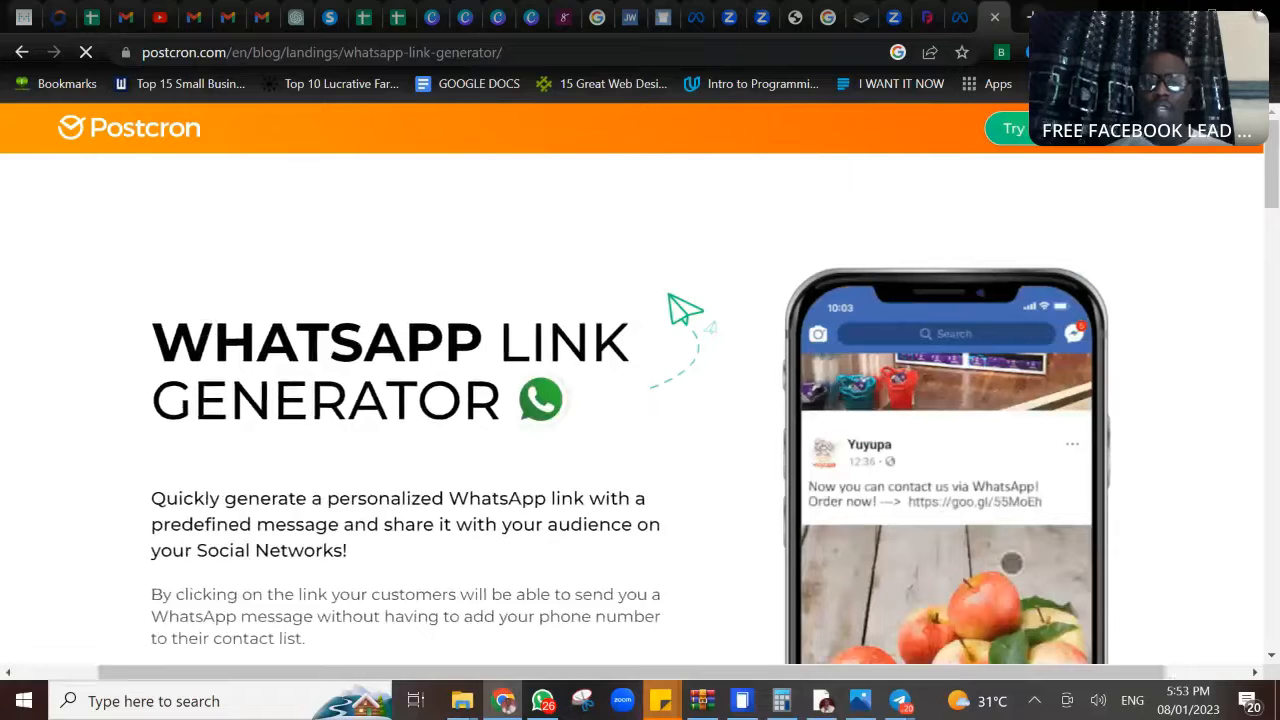
scroll(302, 363, "down", 4)
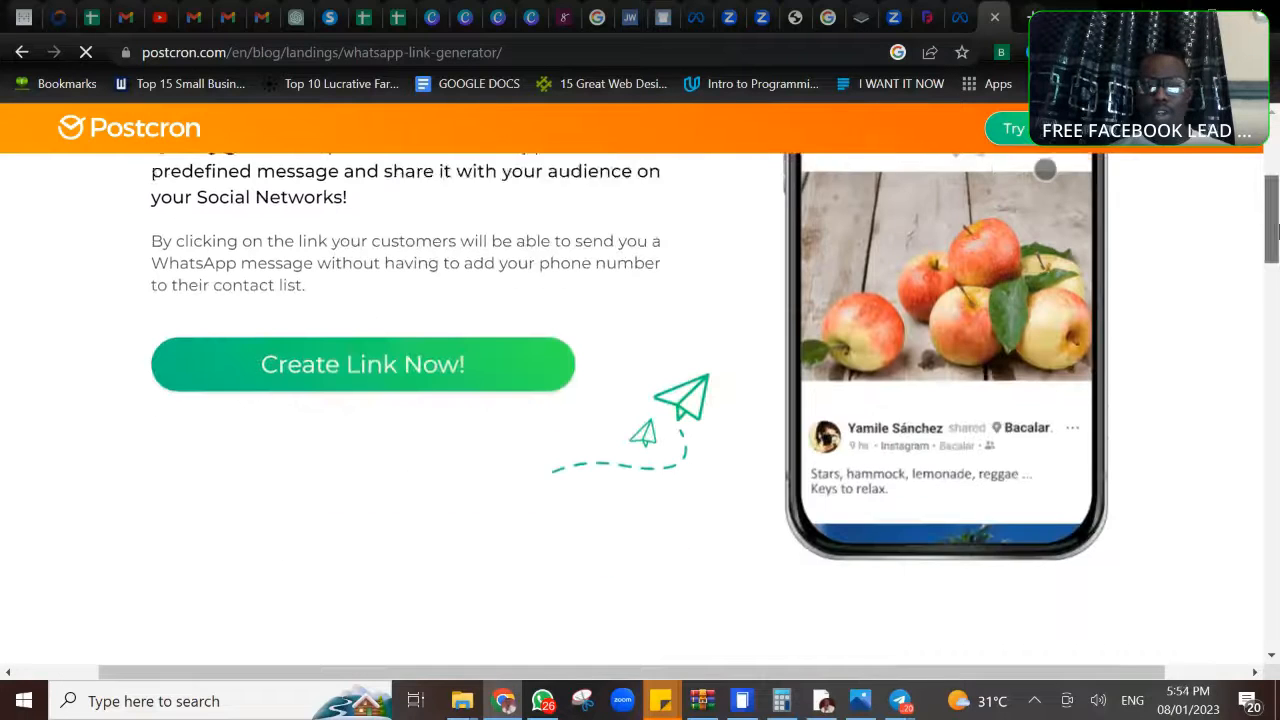
left_click(302, 363)
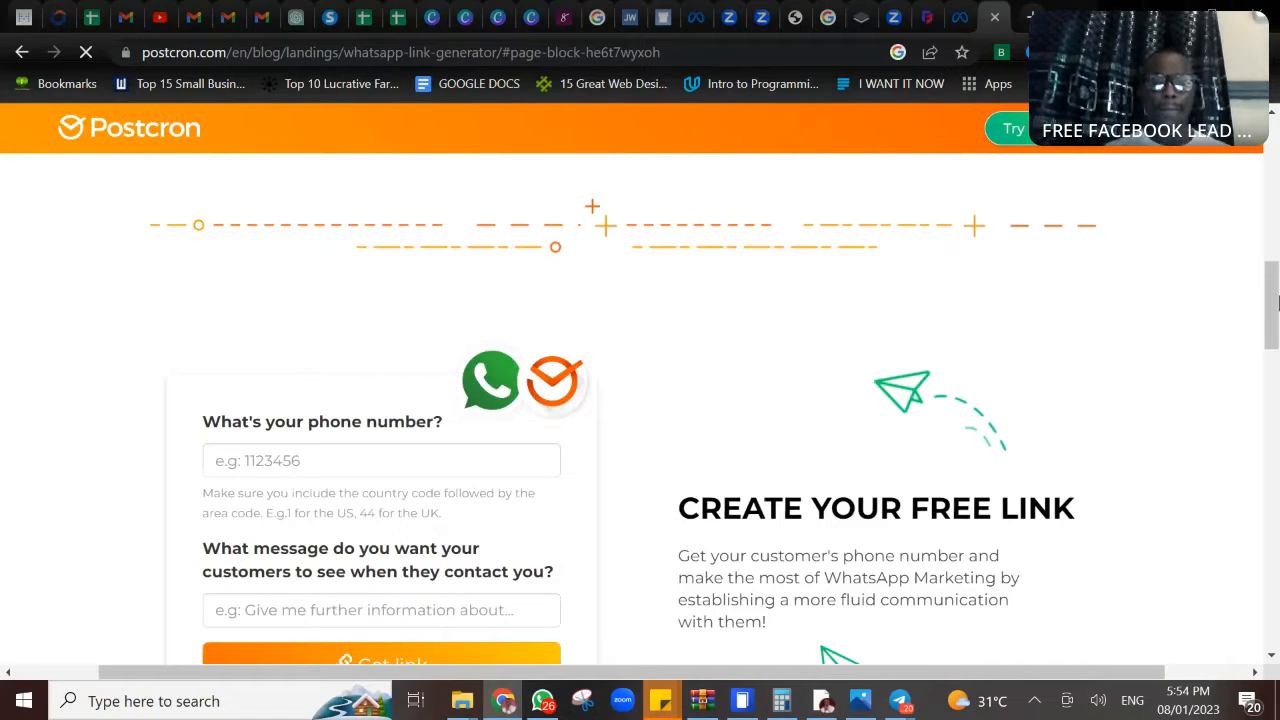
mouse_move(1274, 312)
left_mouse_down()
mouse_move(1274, 346)
mouse_move(1274, 330)
left_mouse_up()
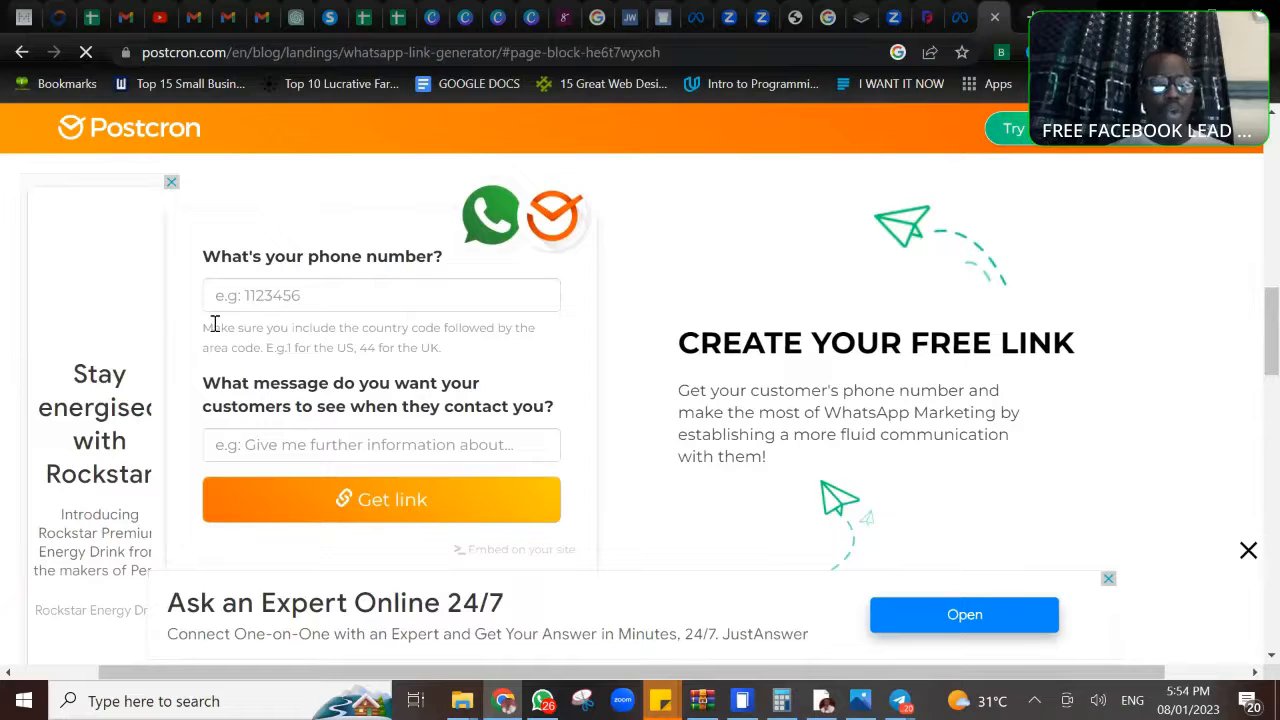
- Enter the business owner's phone number, including country code 234, in the WhatsApp link form
left_click(260, 291)
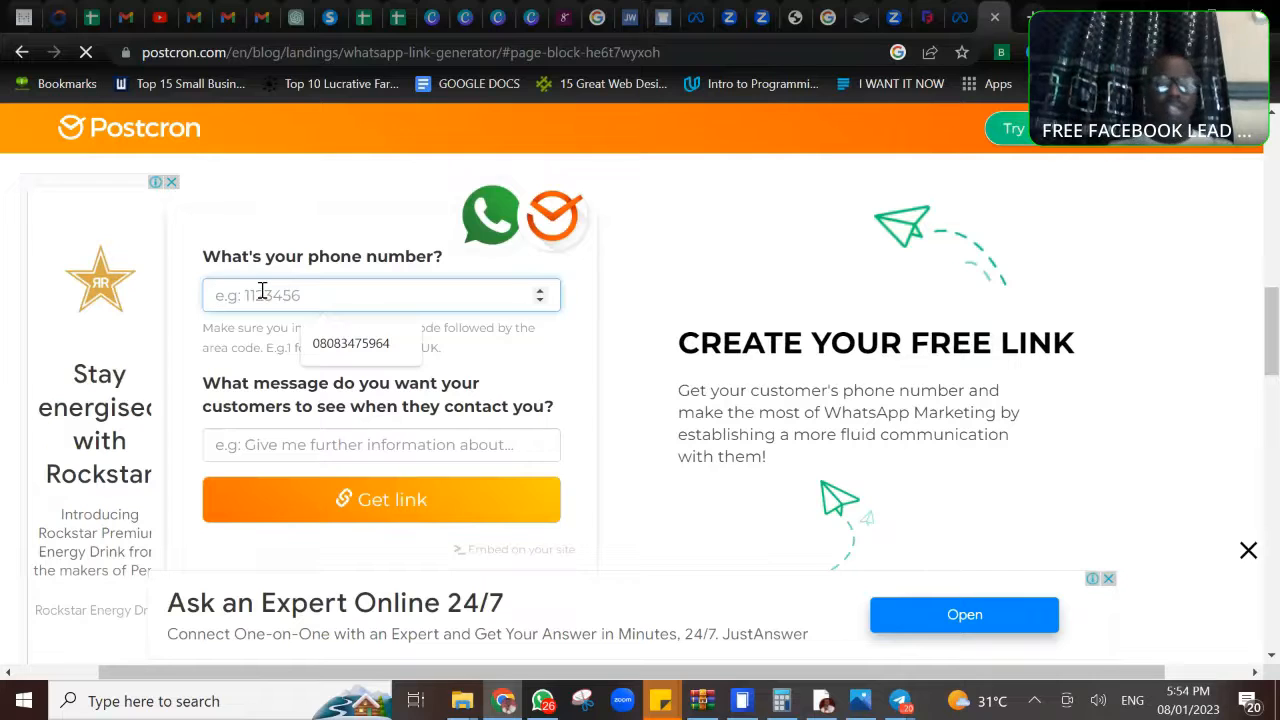
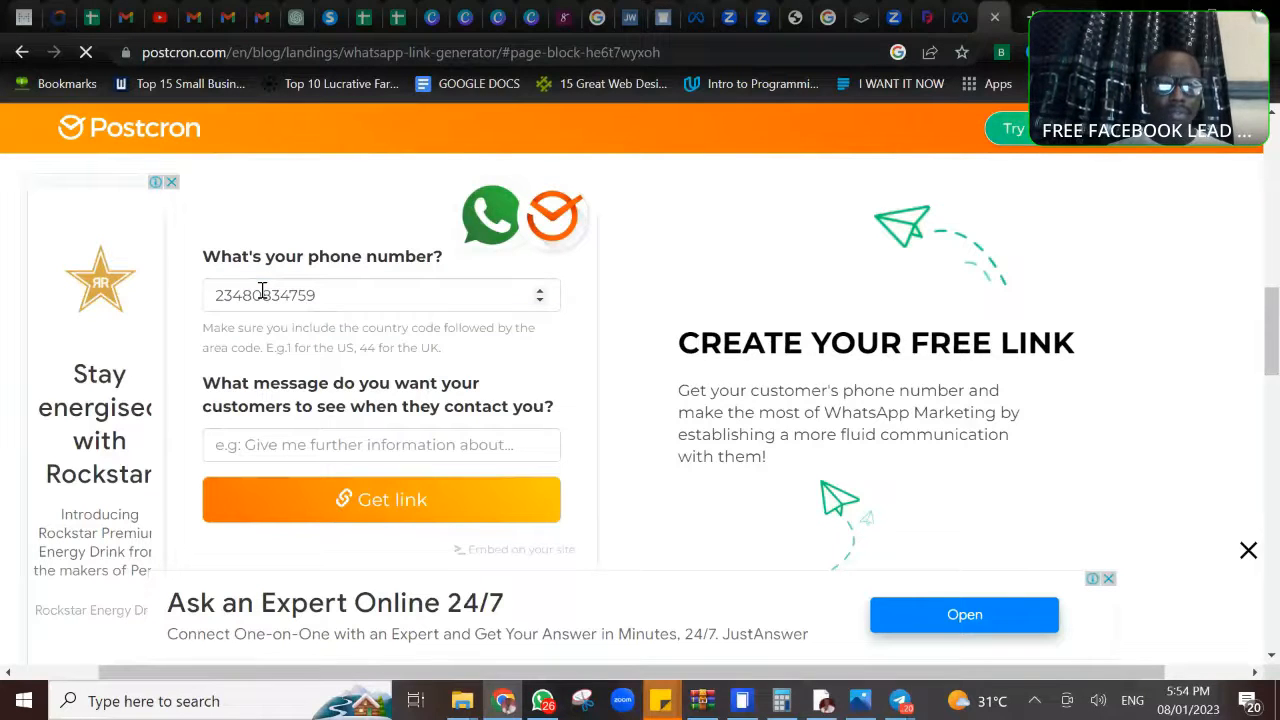
left_click(377, 288)
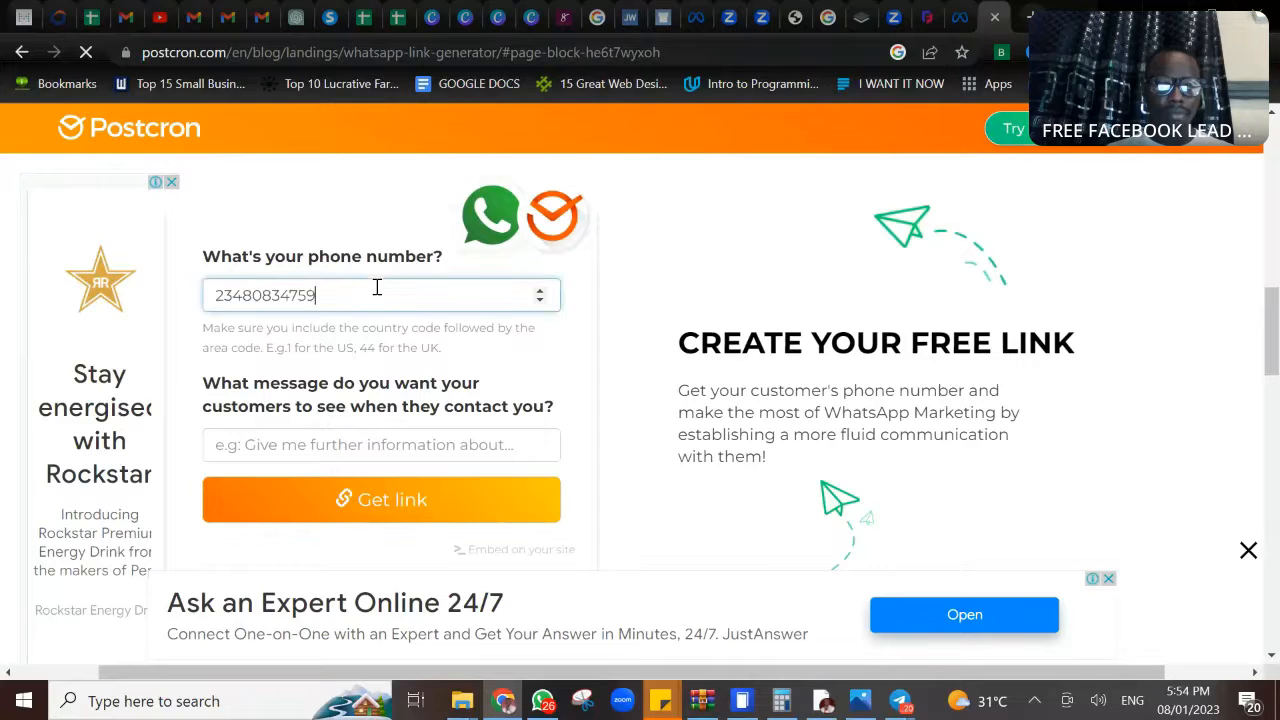
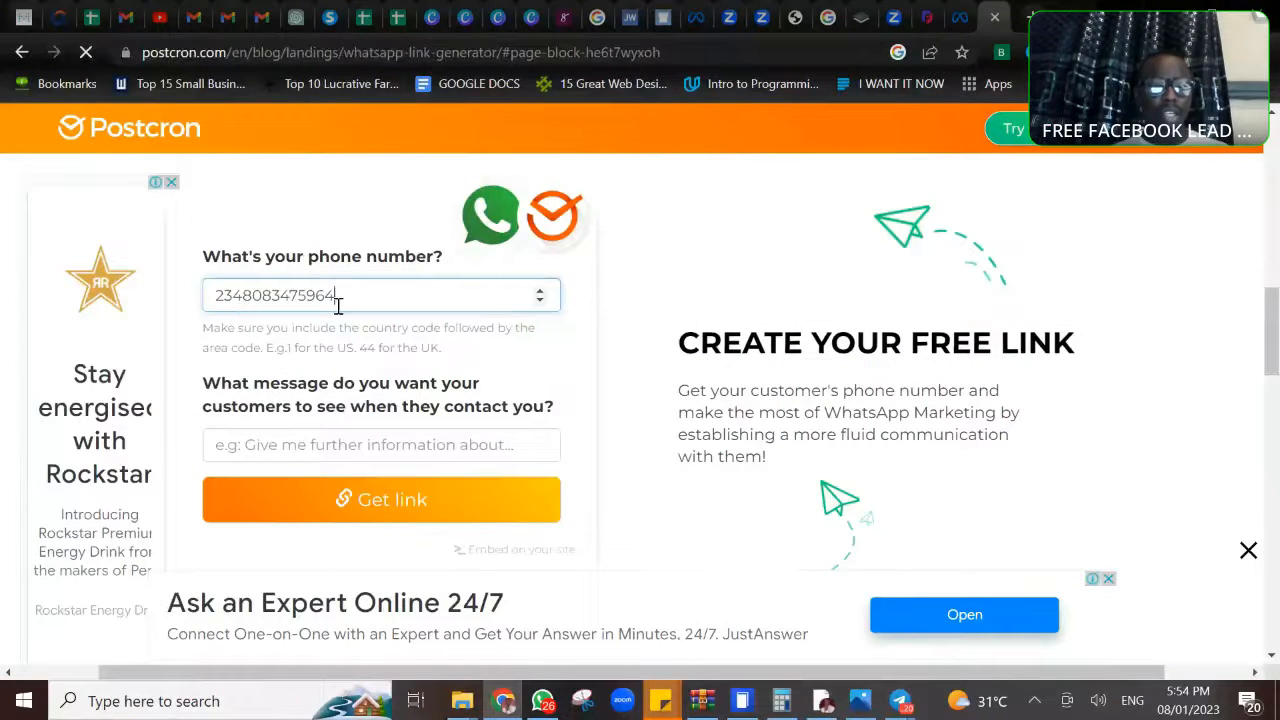
- Write a customer message greeting the owner by name, continuing "My Name is__________And i am interested in the free webinar", and copy the generated link
left_click(331, 441)
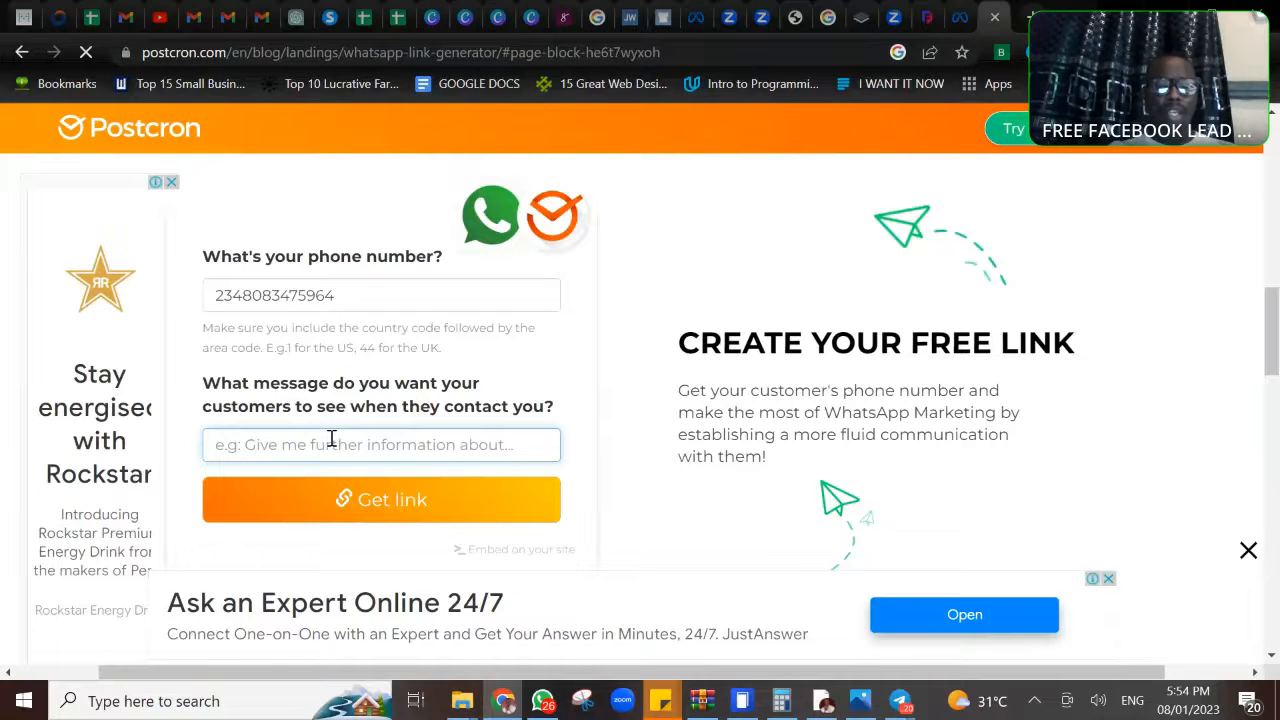
type("Good ")
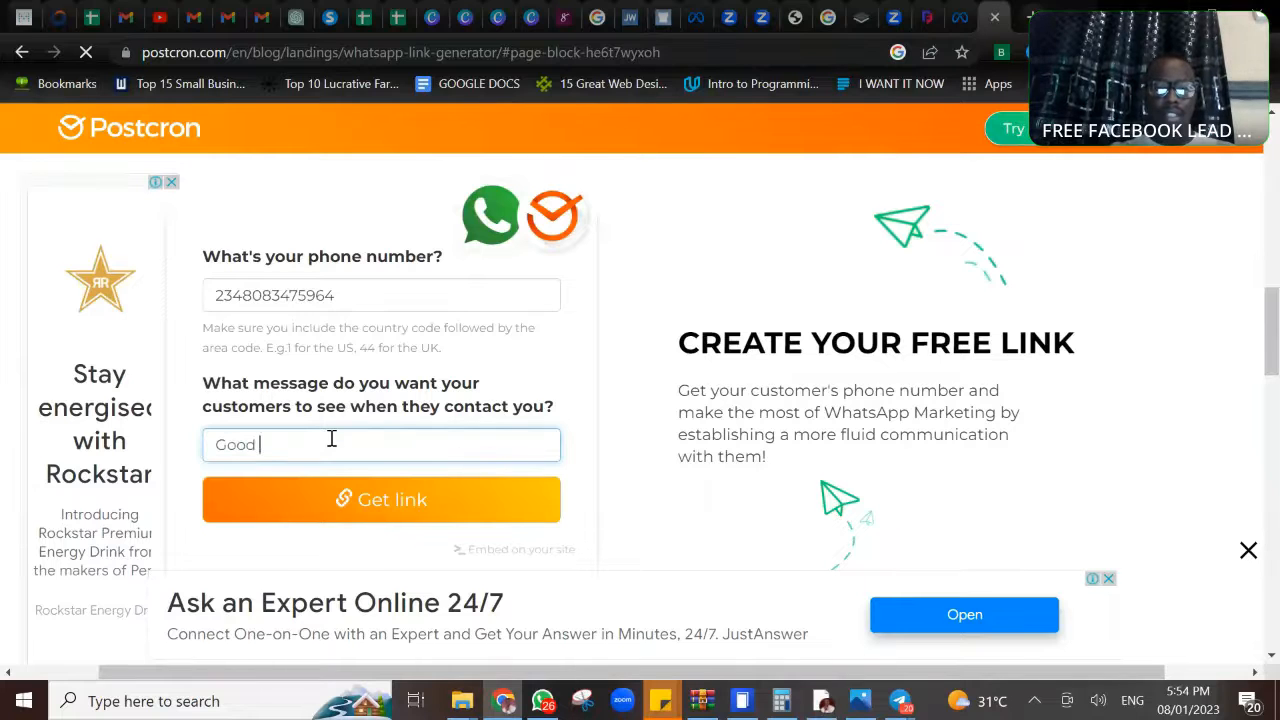
type("day Mr")
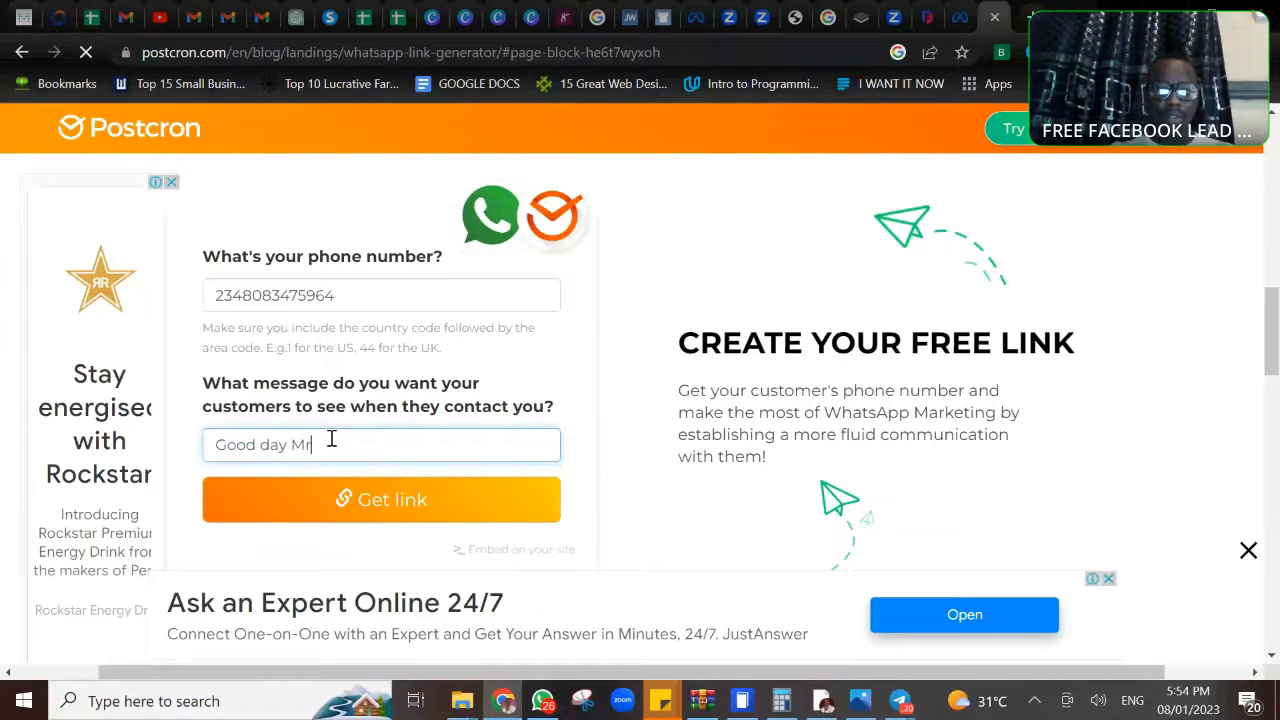
type(" Timothy")
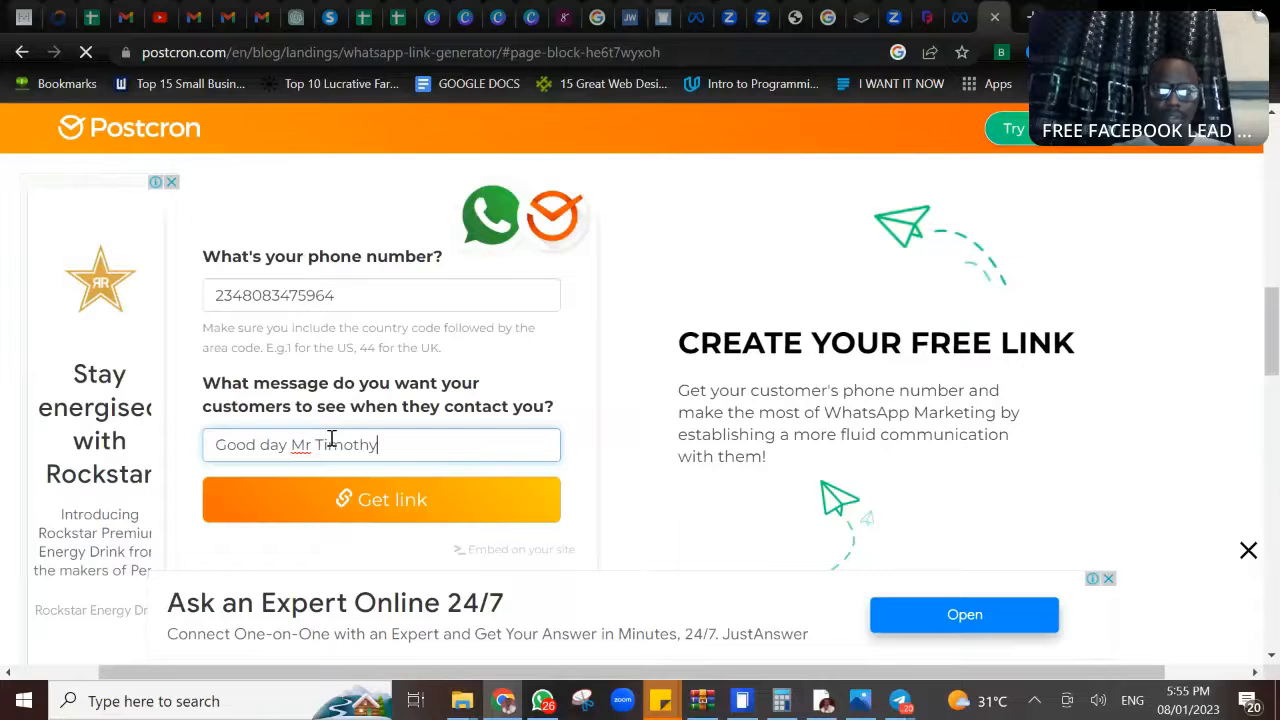
type(". My")
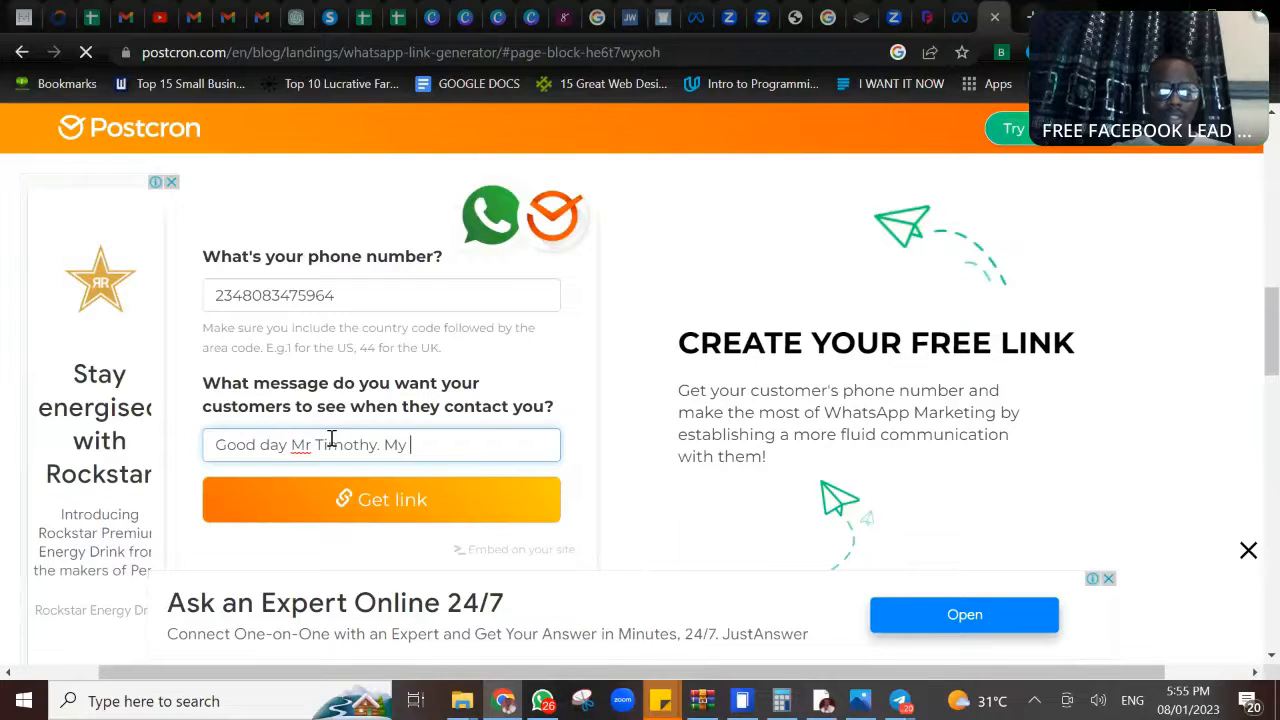
type(" Name ")
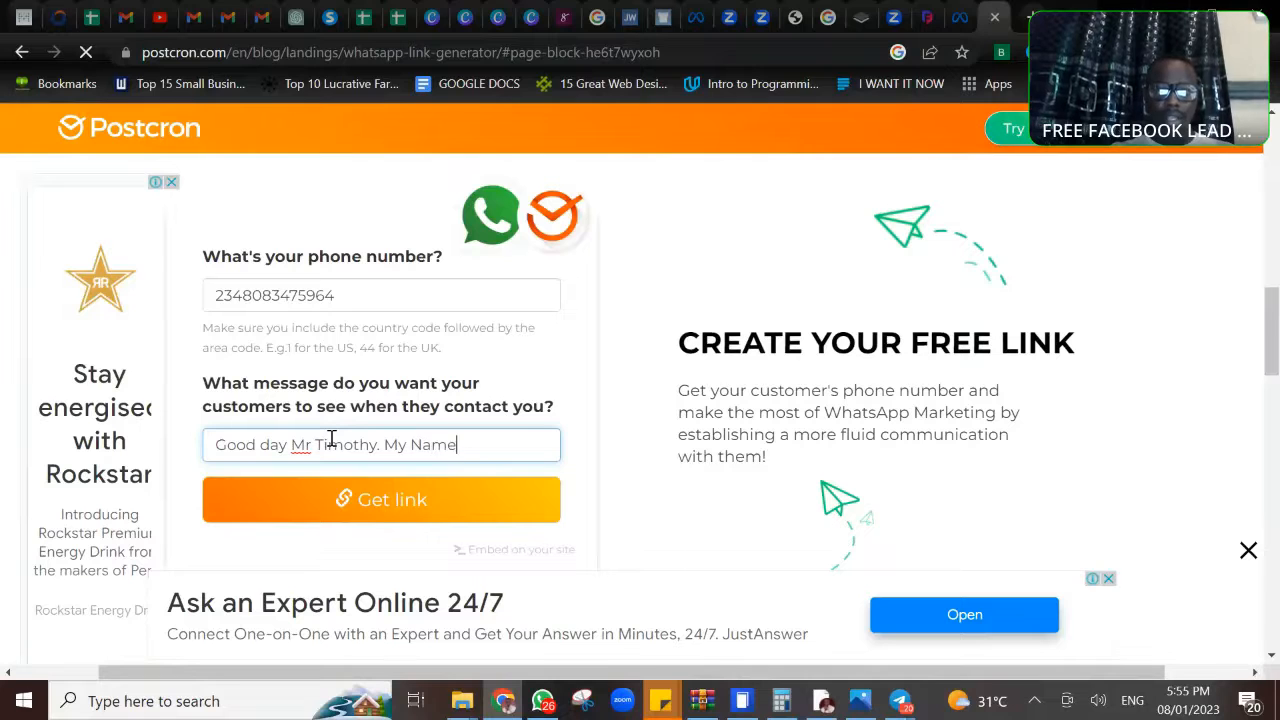
type("is")
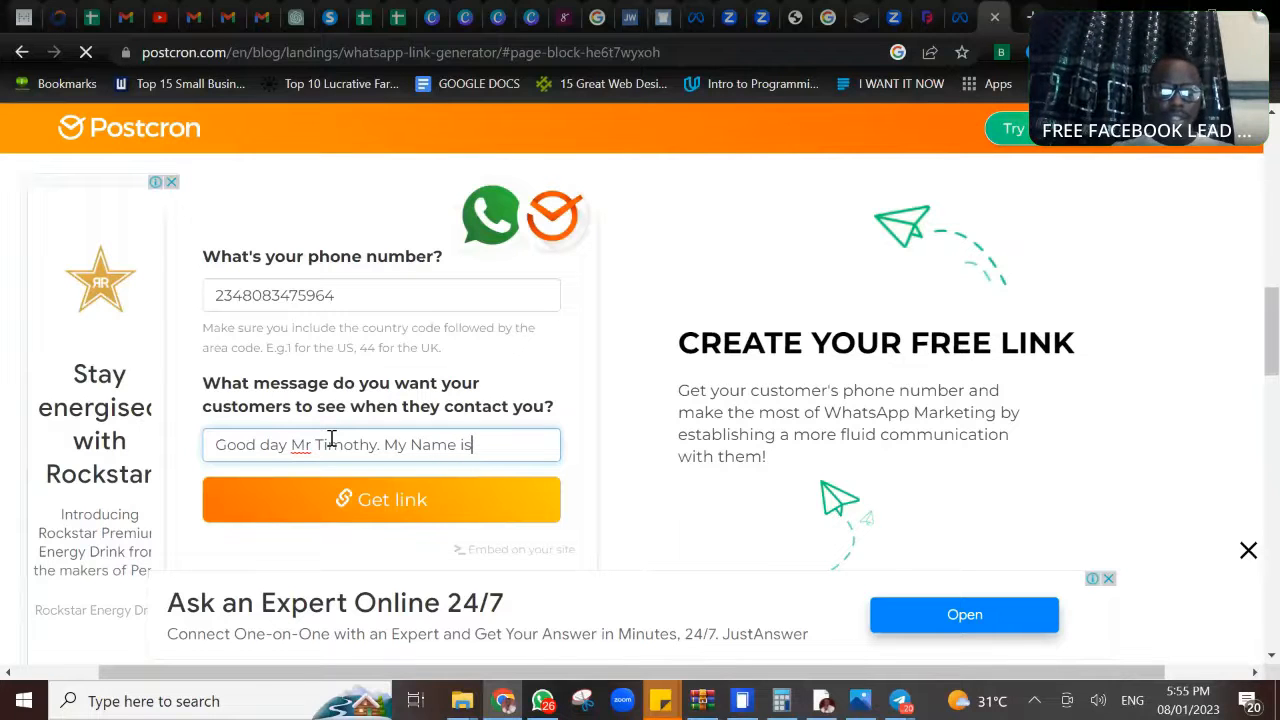
type("__________")
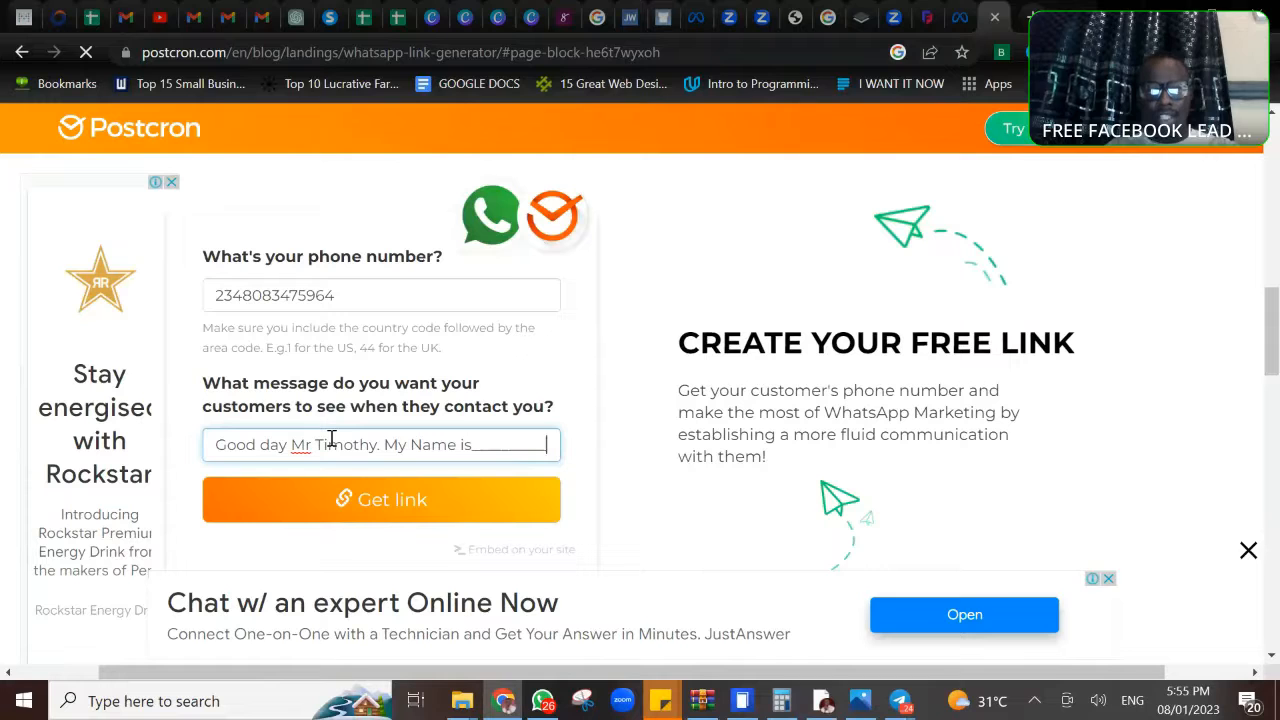
type("And")
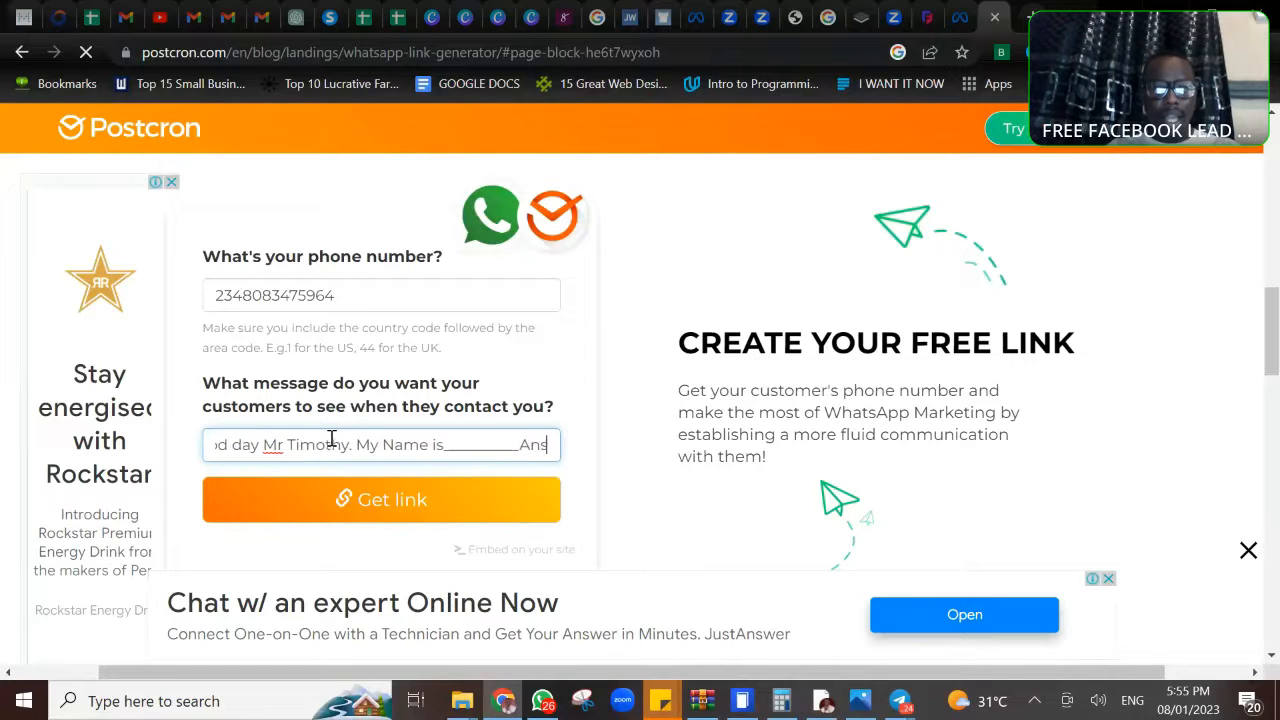
type(" i am")
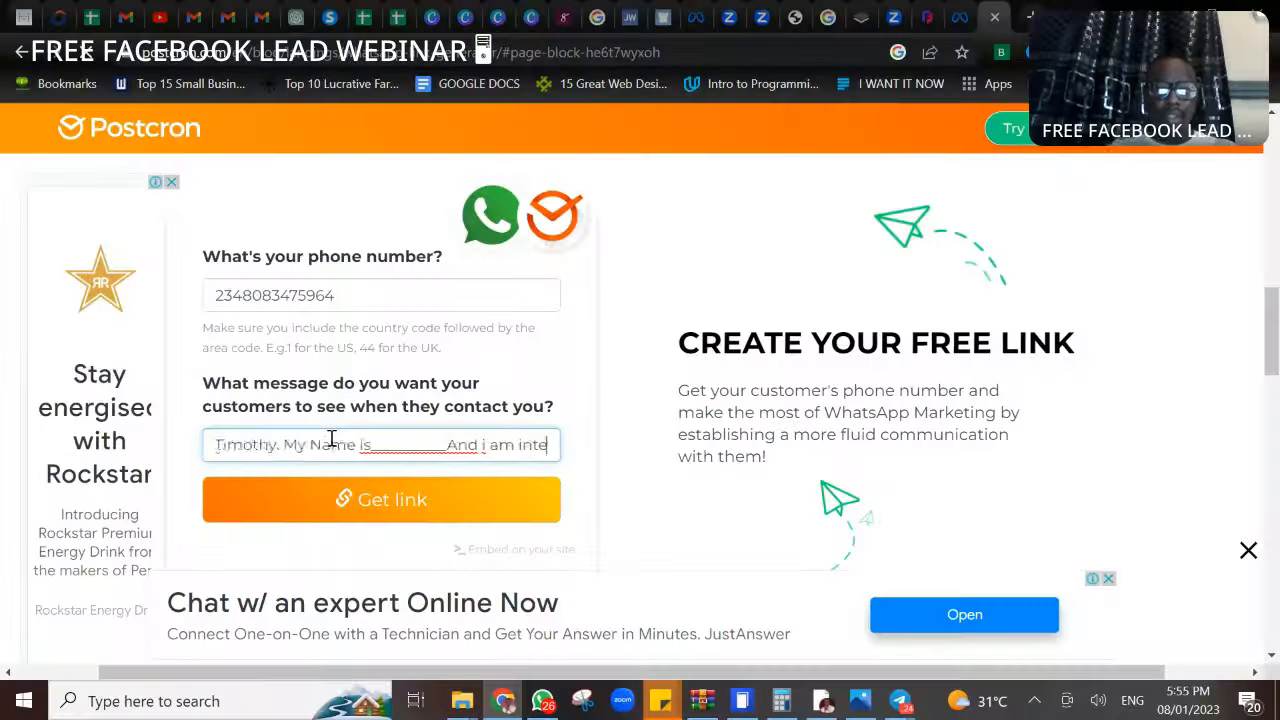
type("rested in th")
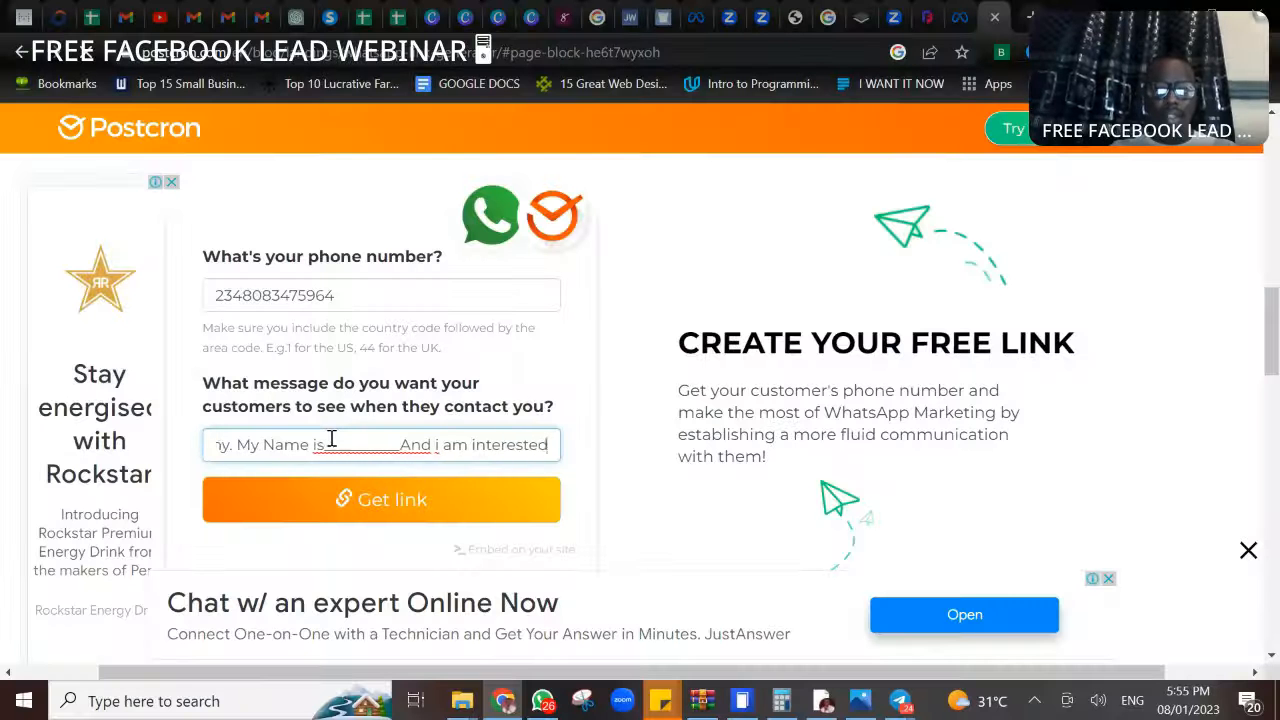
type("e f")
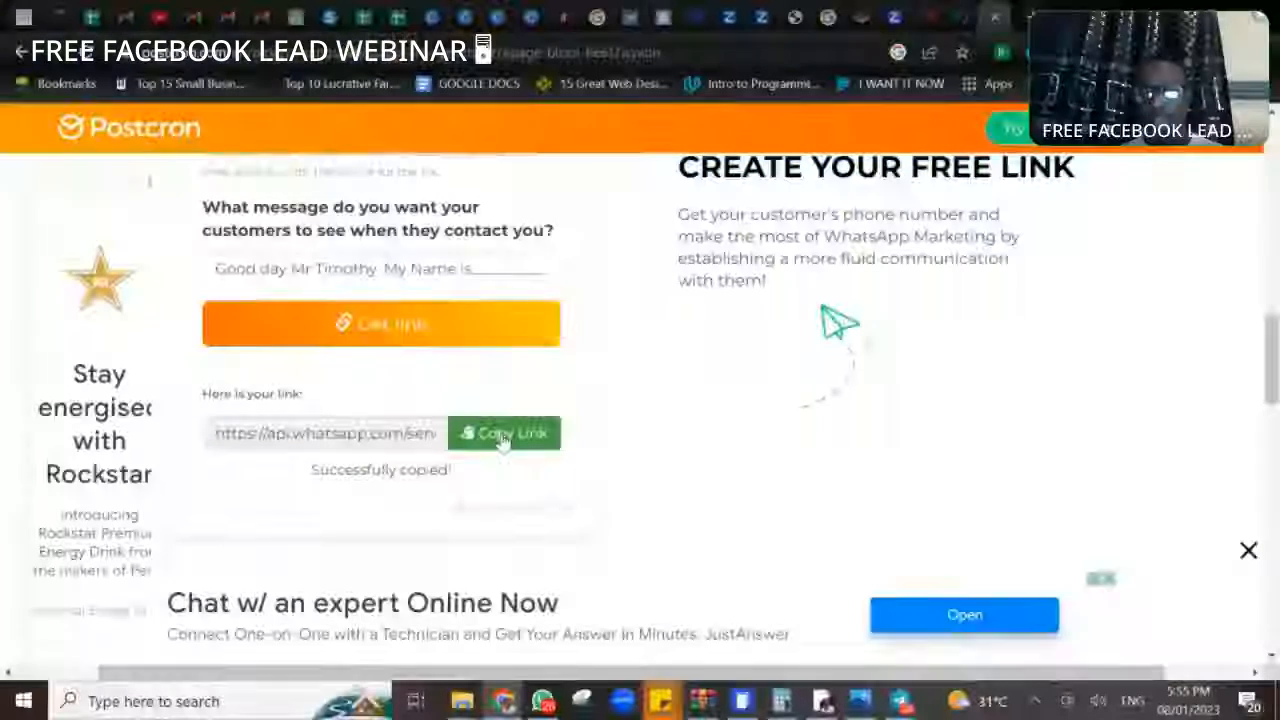
- Return to the lead form in Ads Manager and paste the WhatsApp link as the completion message's link
left_click(957, 30)
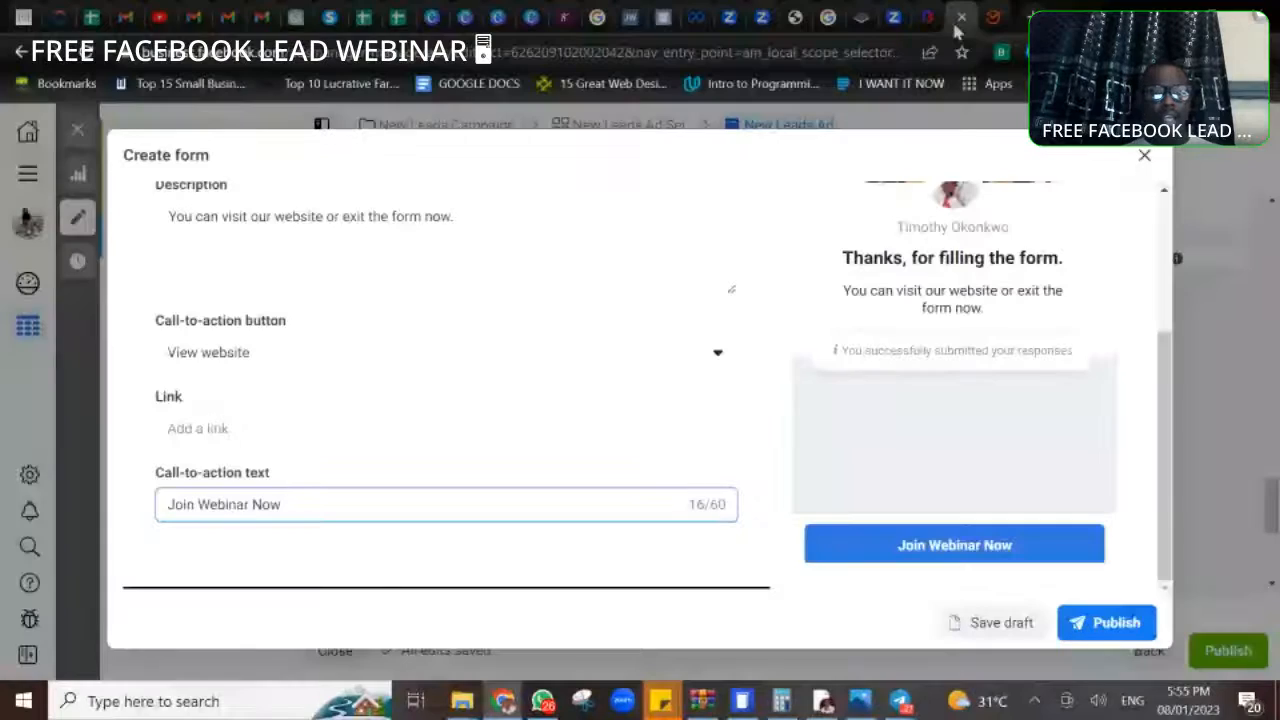
left_click(233, 428)
key("ctrl+v")
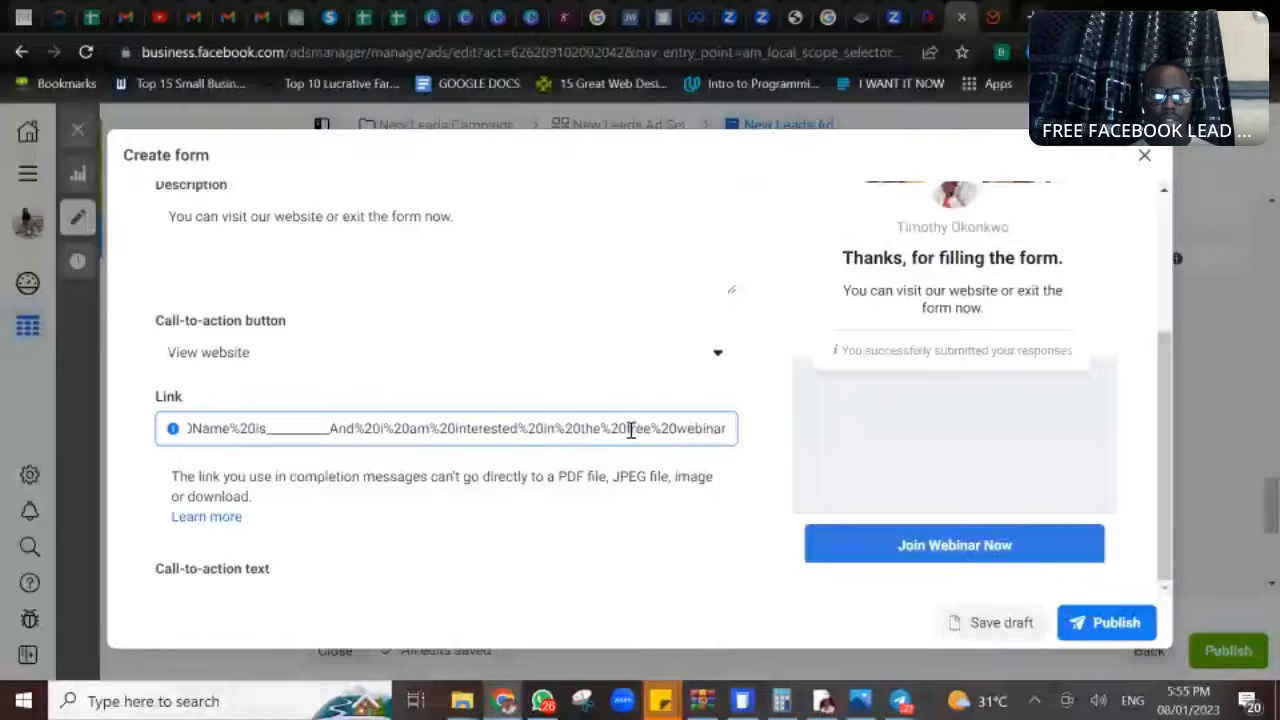
left_click(773, 497)
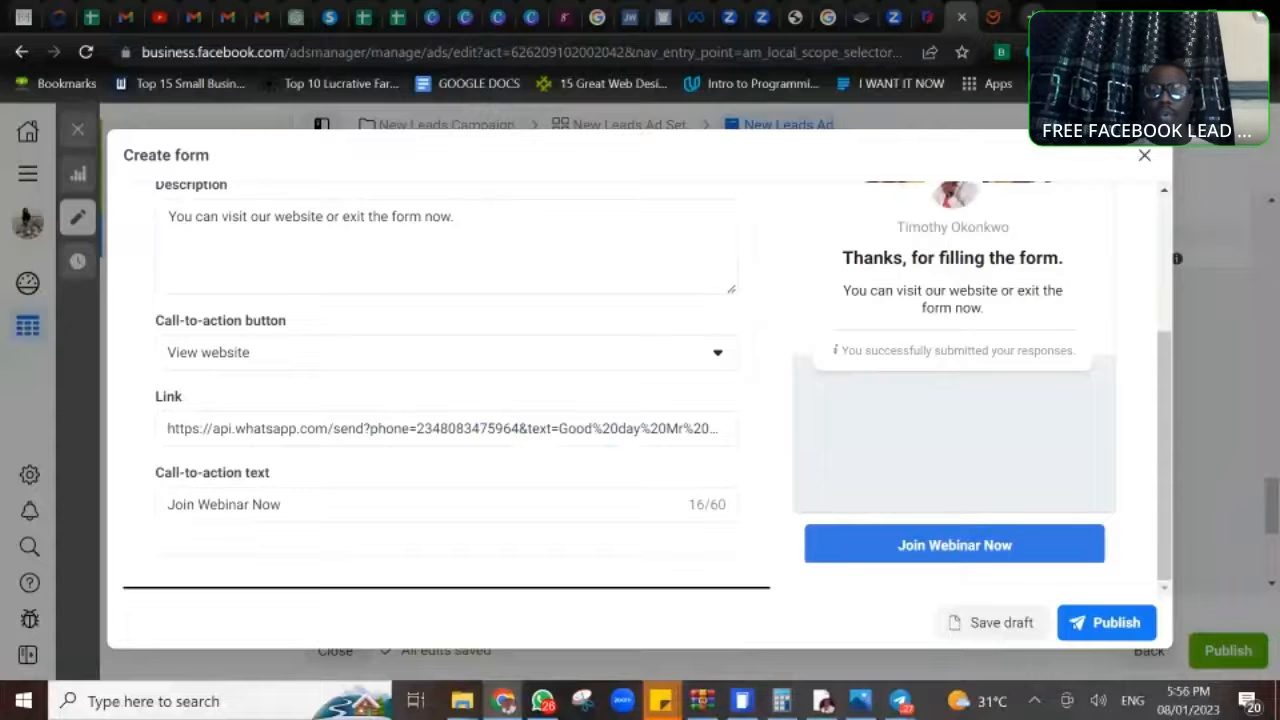
- Test the copied link in a new browser tab, always allow api.whatsapp.com to open its links, and continue to the WhatsApp chat
left_click(1031, 17)
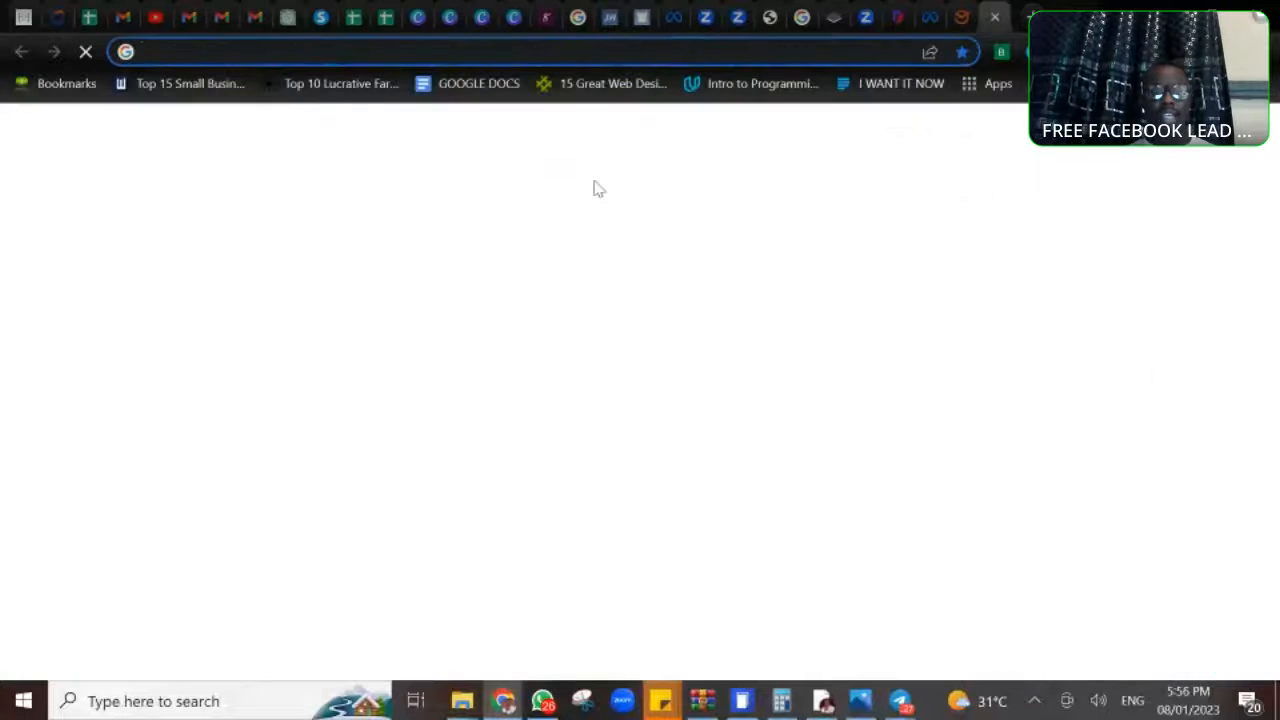
key("ctrl+v")
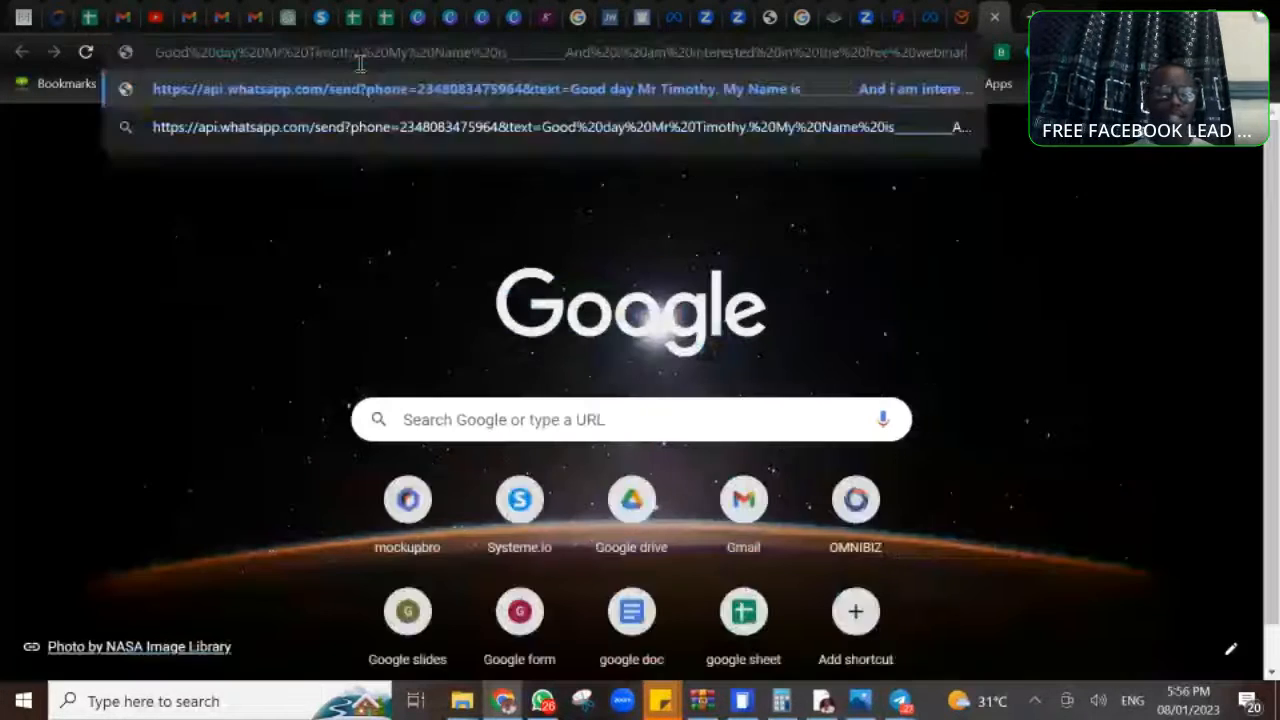
key("Return")
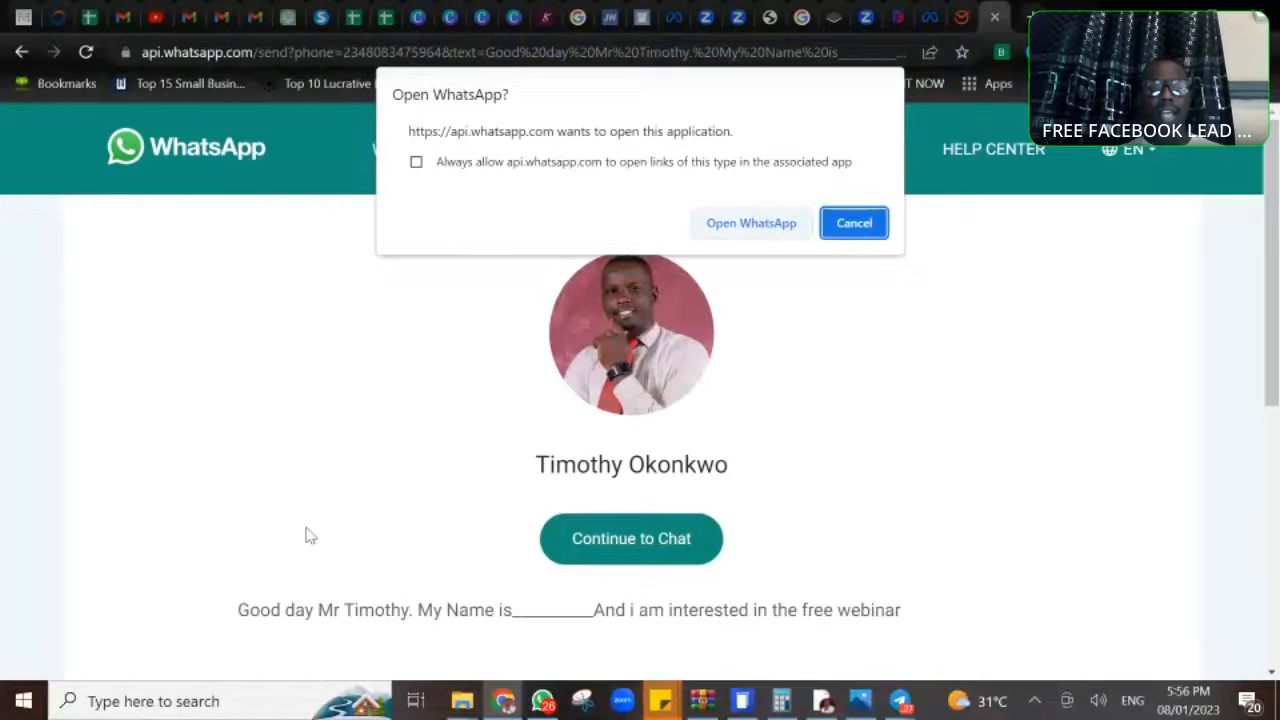
left_click(744, 224)
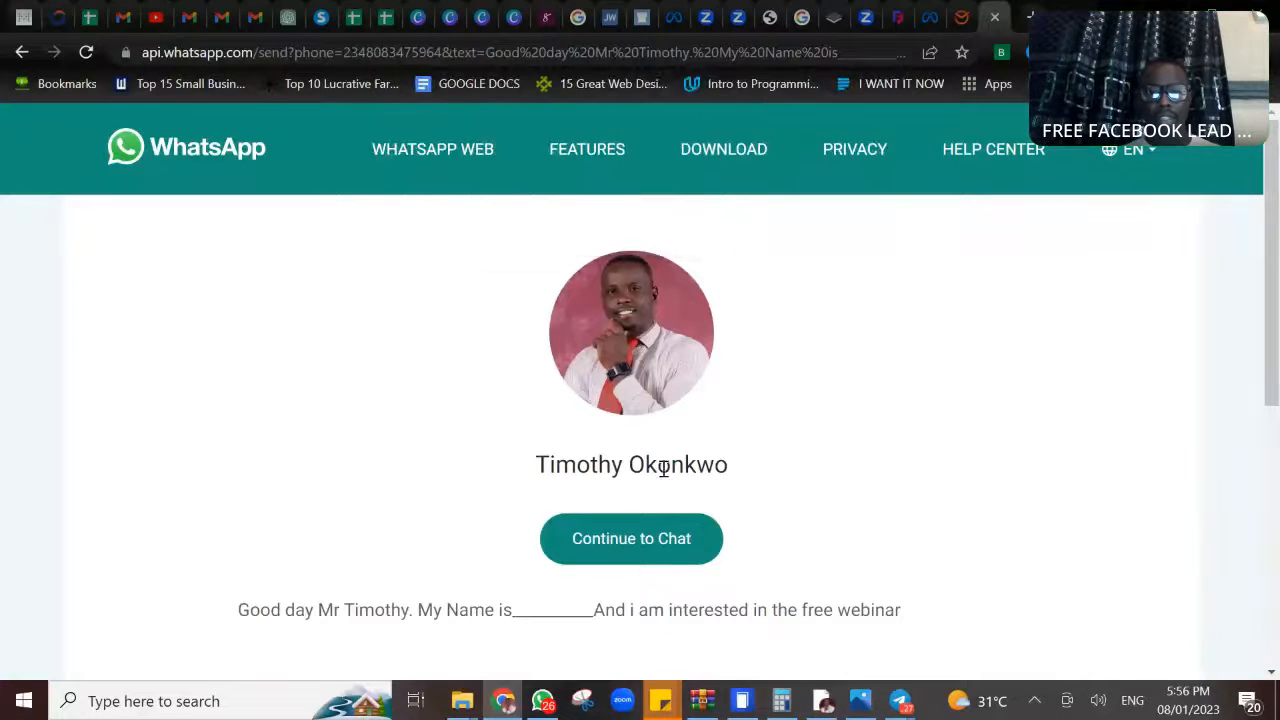
left_click(638, 540)
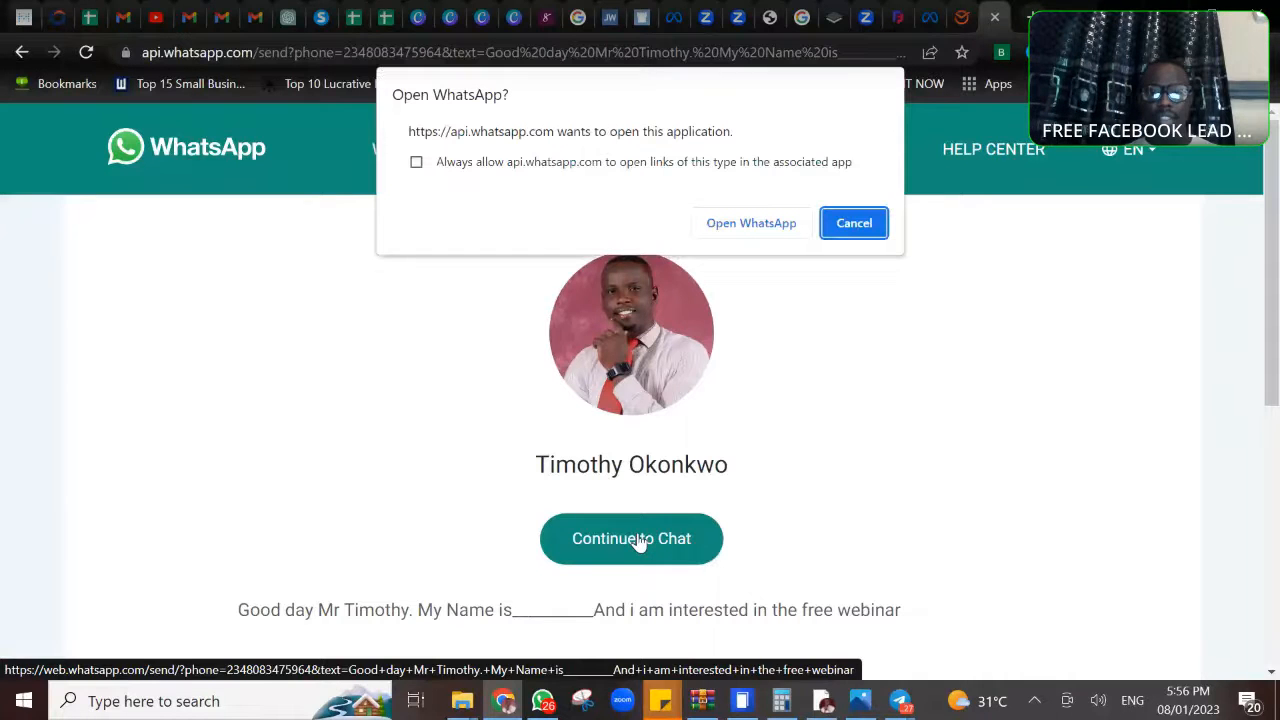
left_click(416, 163)
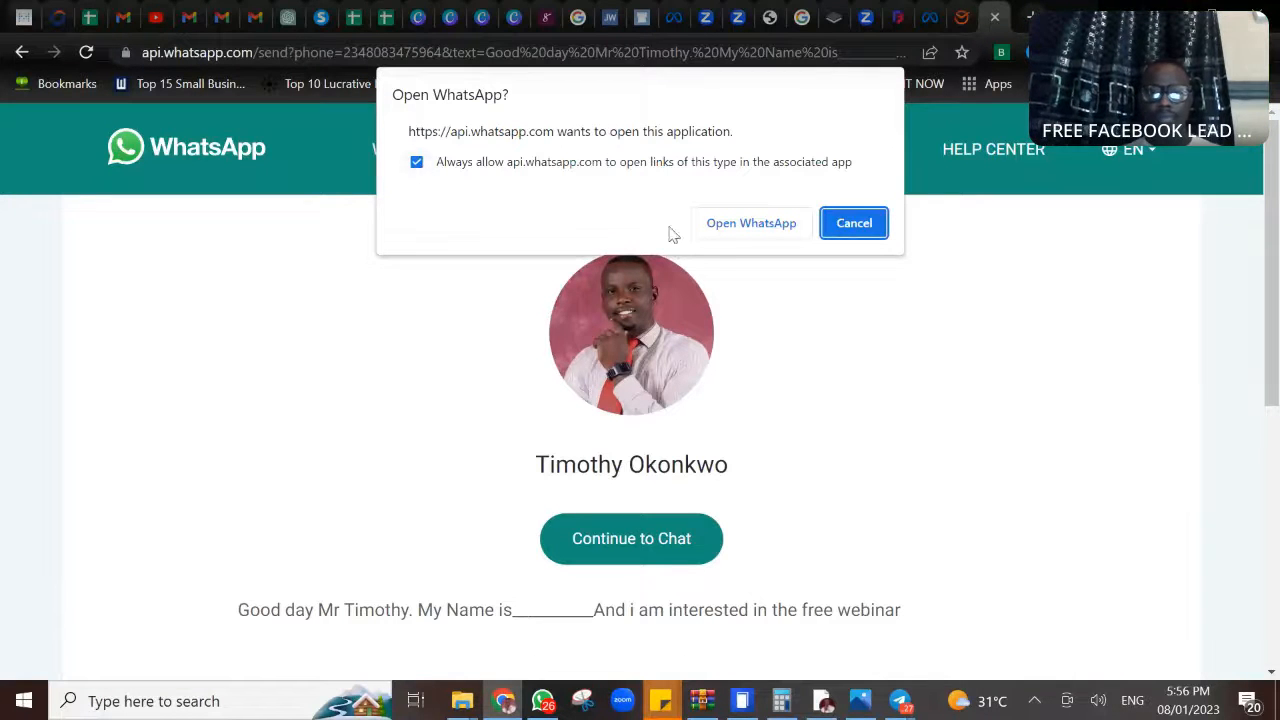
left_click(751, 224)
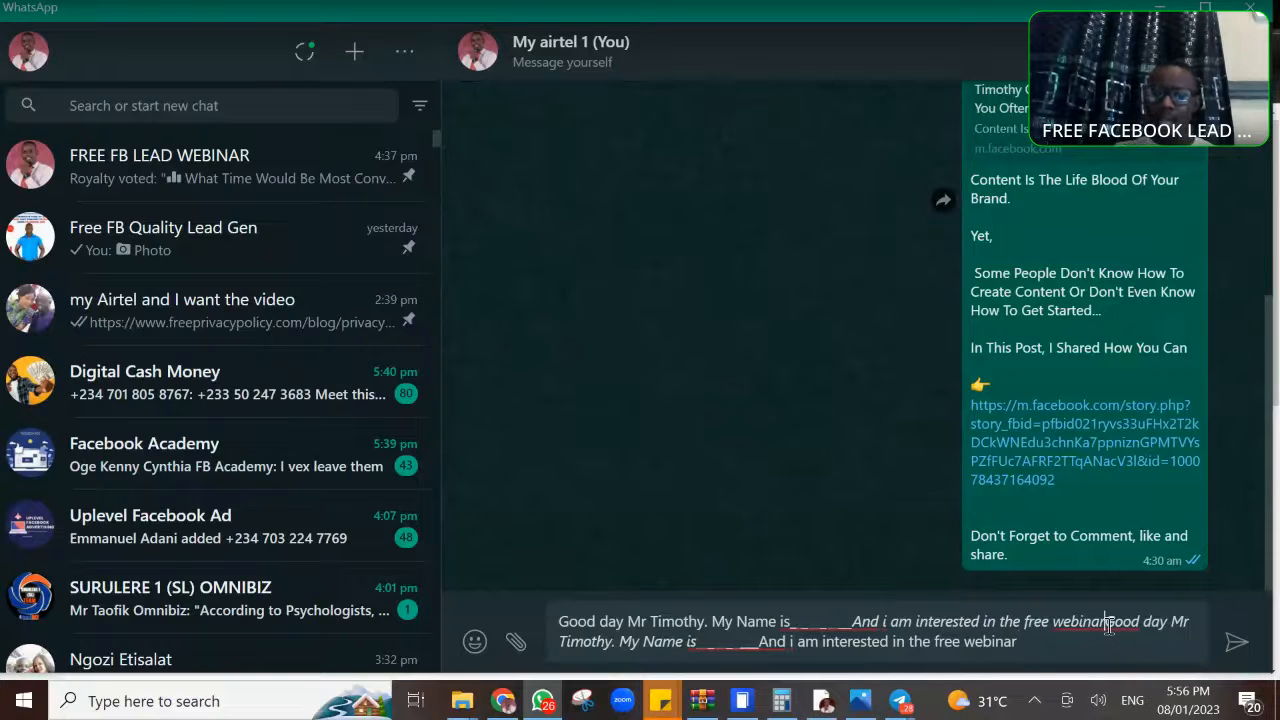
- Remove the duplicated text from the prefilled message, replace the blank with a sample first name, send it and return to the browser
left_click_drag(1106, 626, 1128, 664)
key("BackSpace")
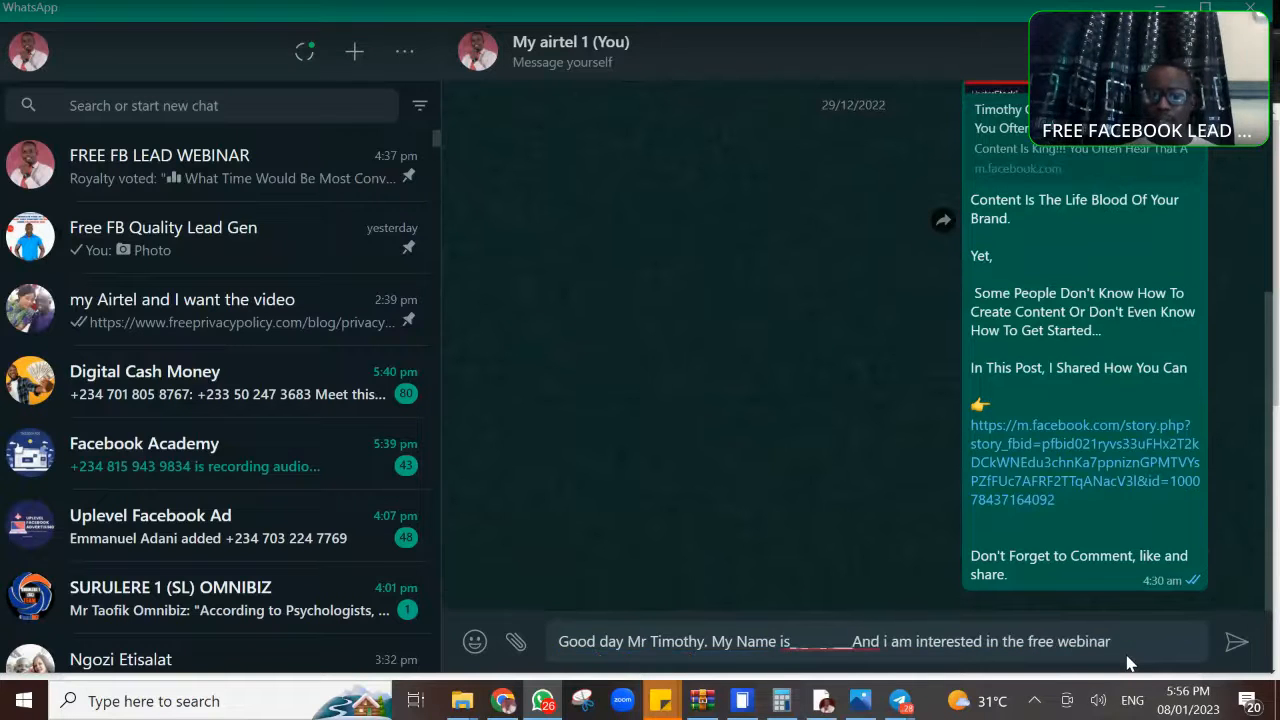
left_click(853, 641)
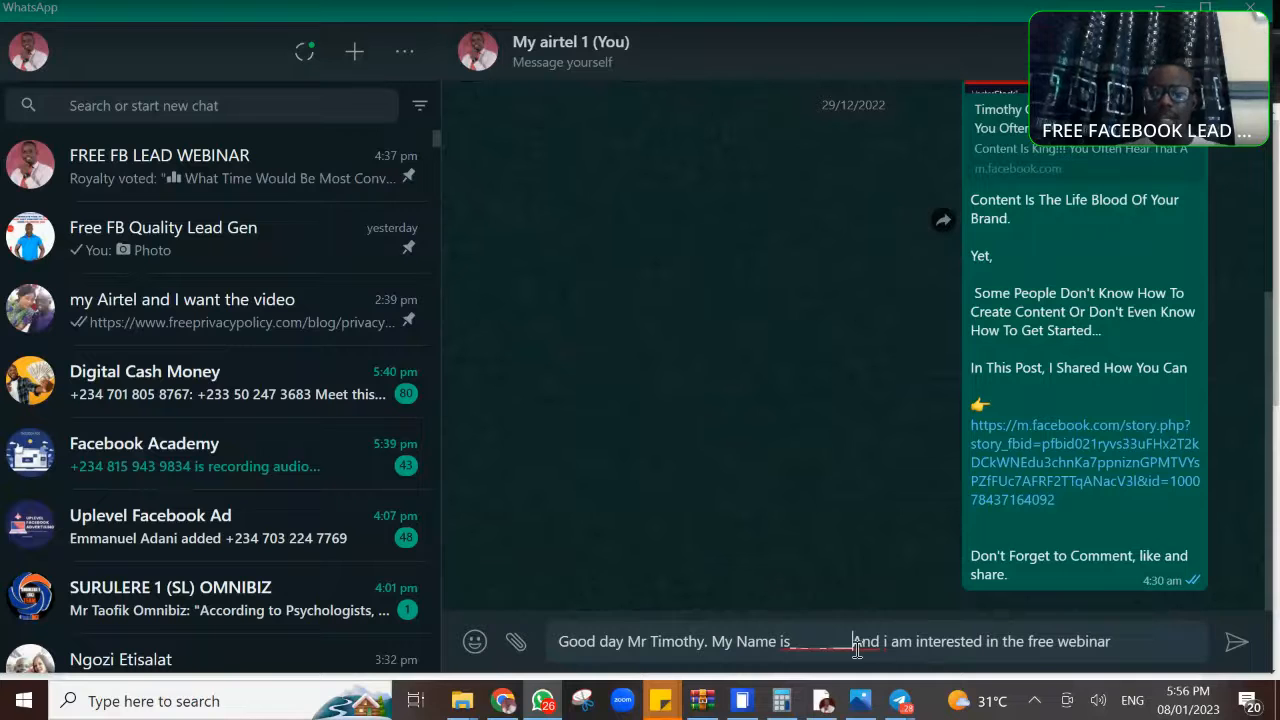
key("BackSpace")
key("BackSpace")
key("BackSpace")
key("BackSpace")
key("BackSpace")
key("BackSpace")
key("BackSpace")
key("BackSpace")
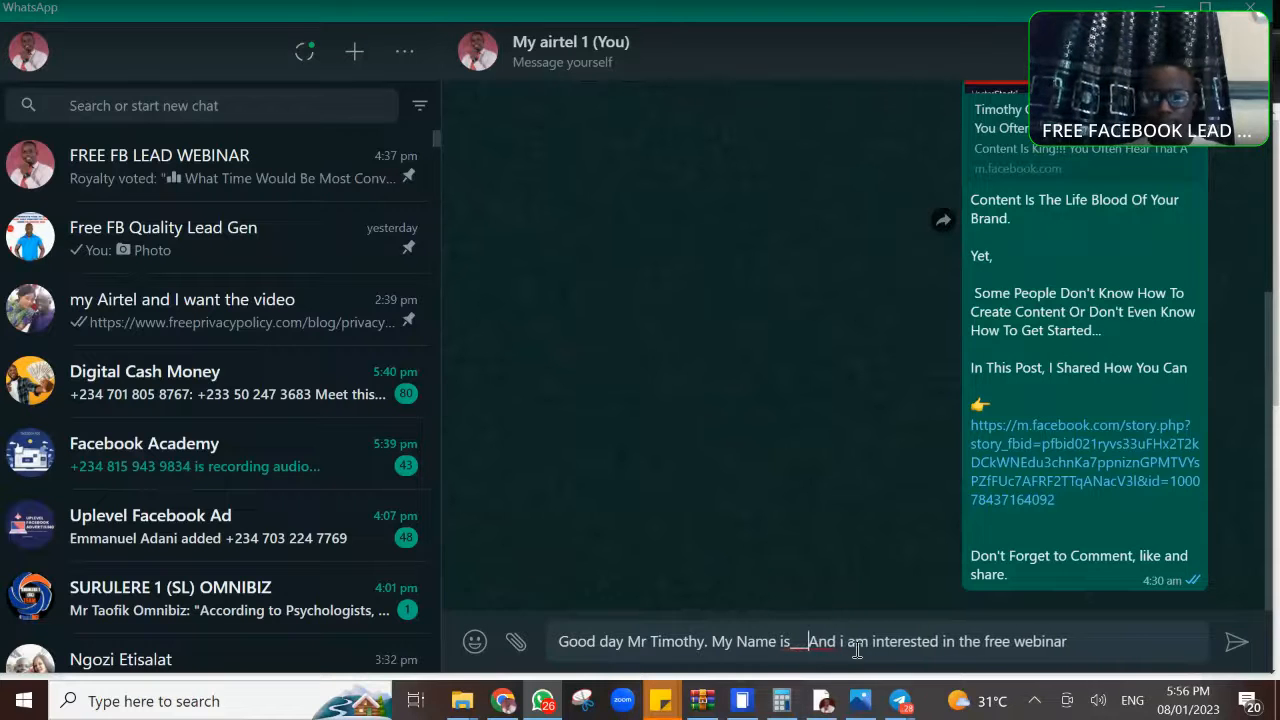
key("BackSpace")
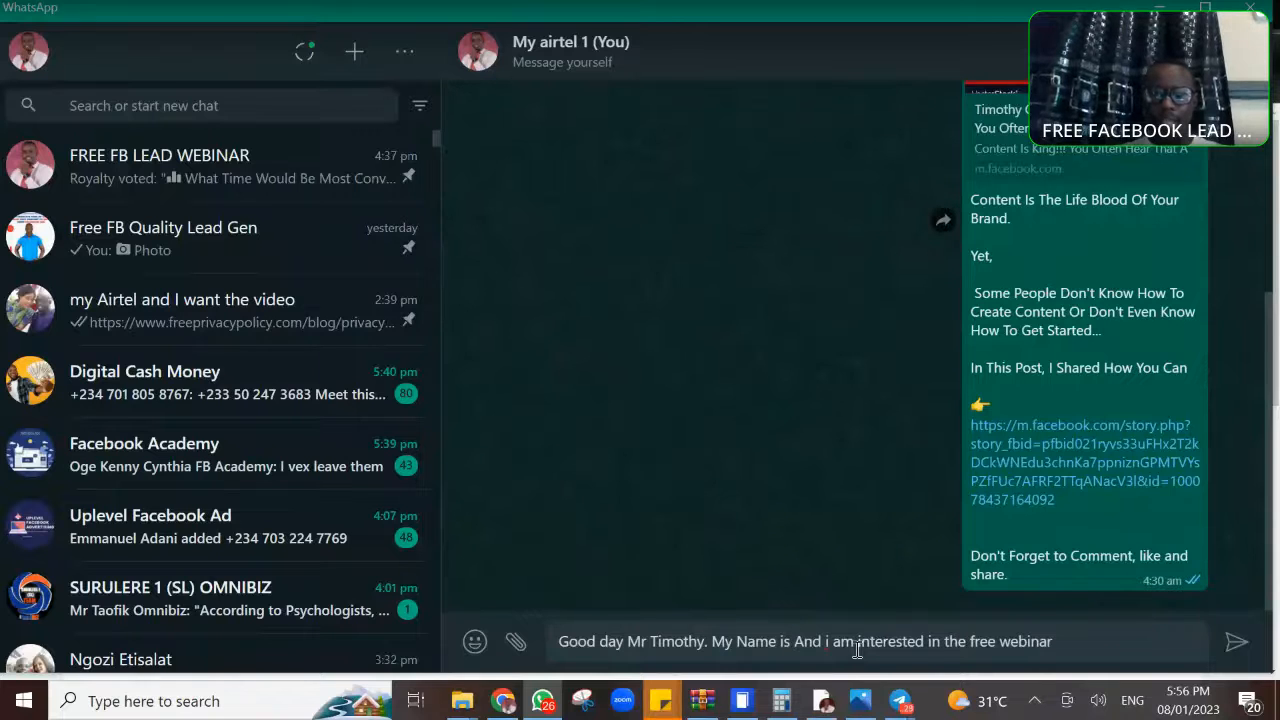
type("Mirabel")
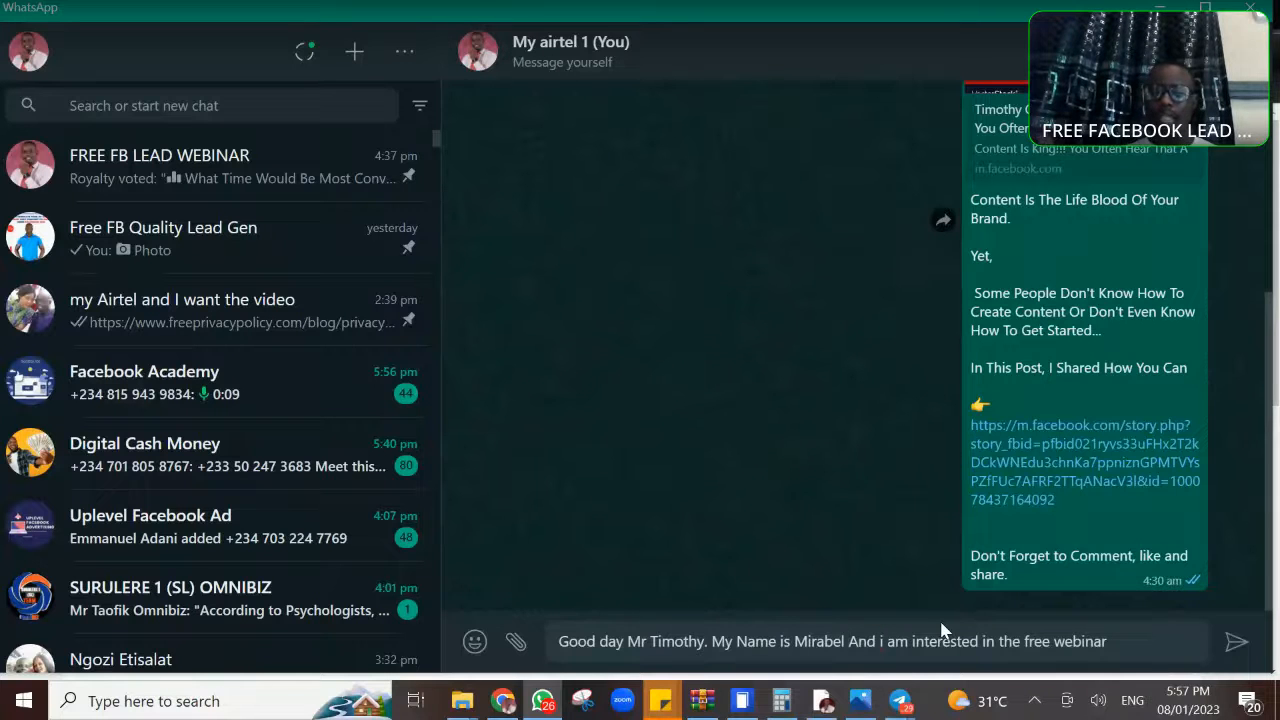
key("Return")
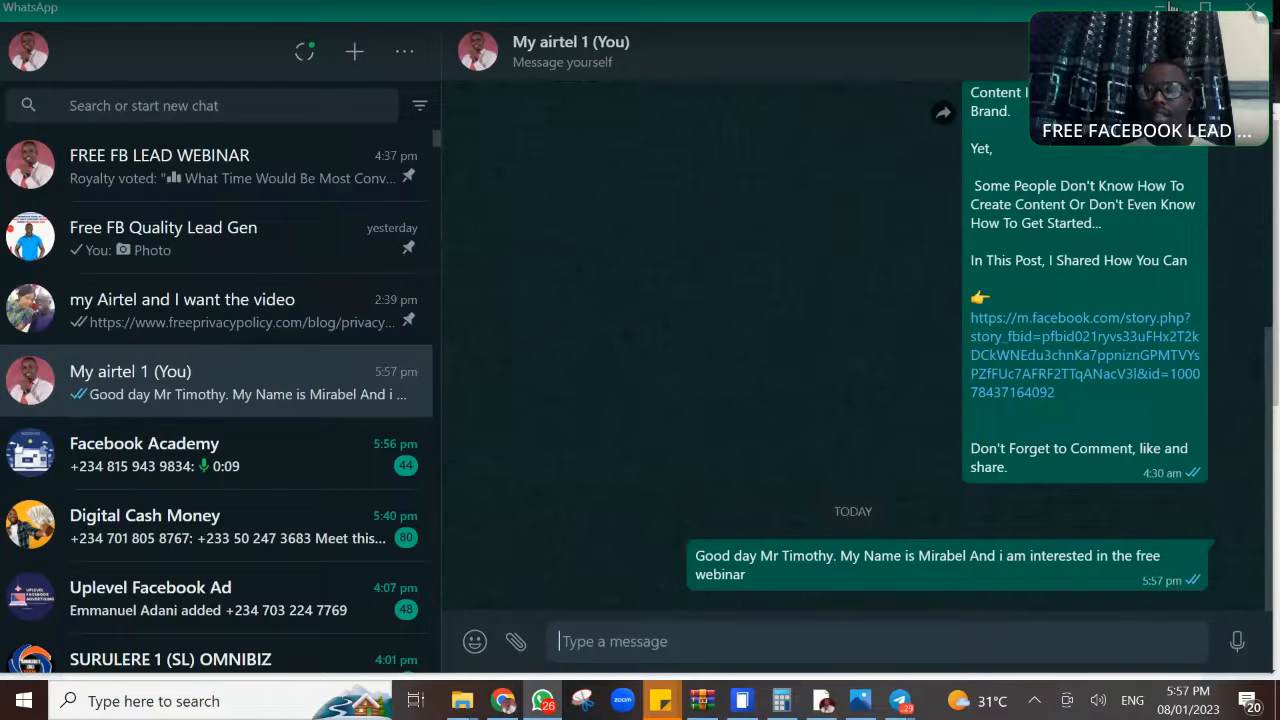
left_click(1160, 8)
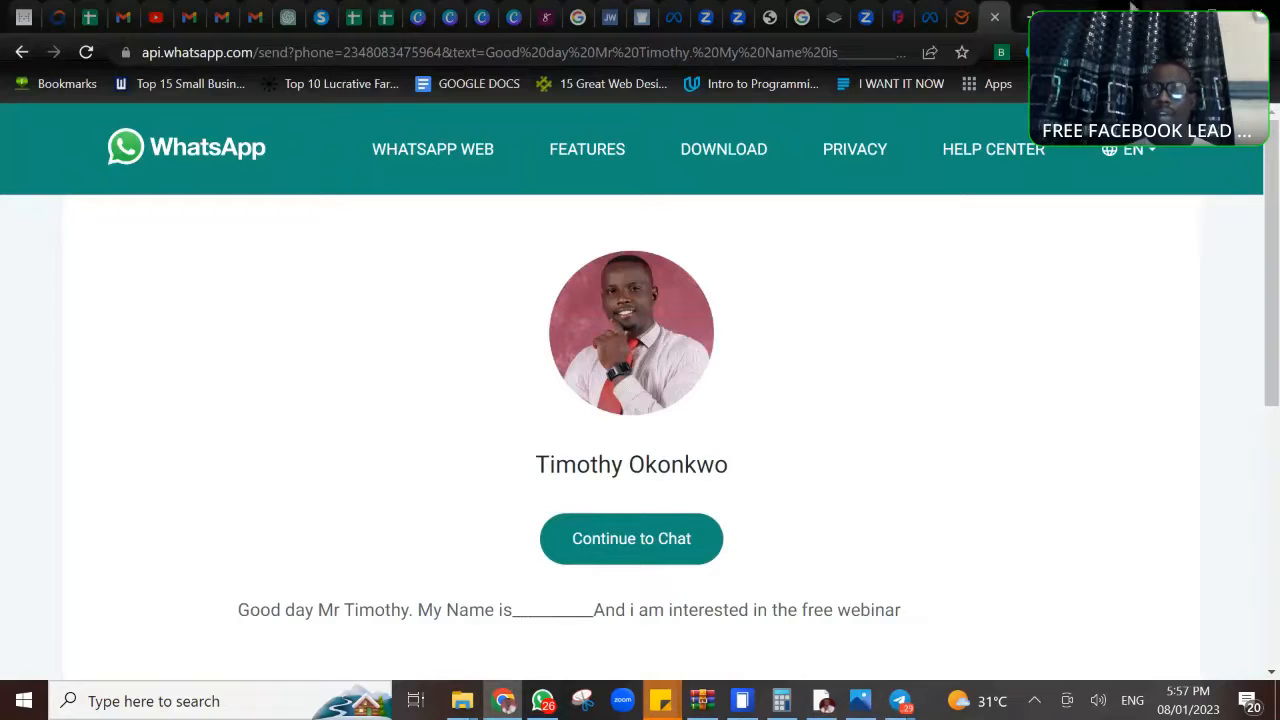
- Close the WhatsApp chat page and discard the unpublished lead form in Ads Manager
left_click(994, 17)
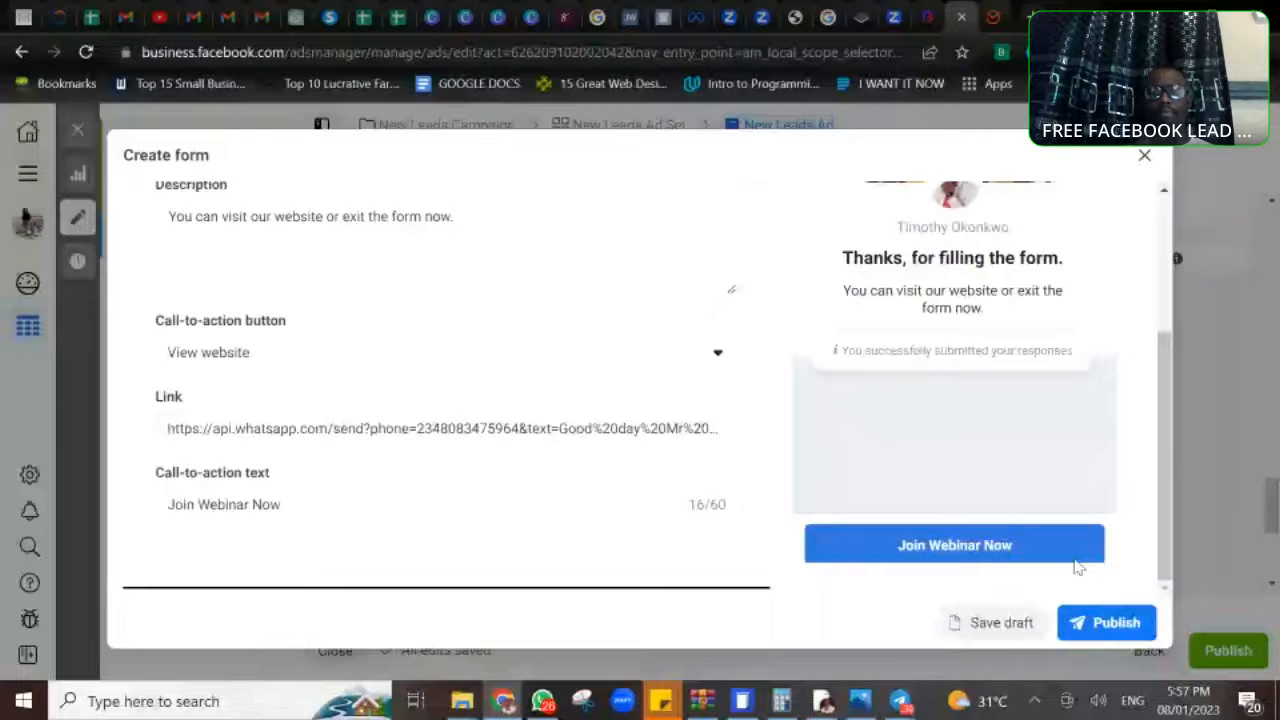
left_click(1144, 155)
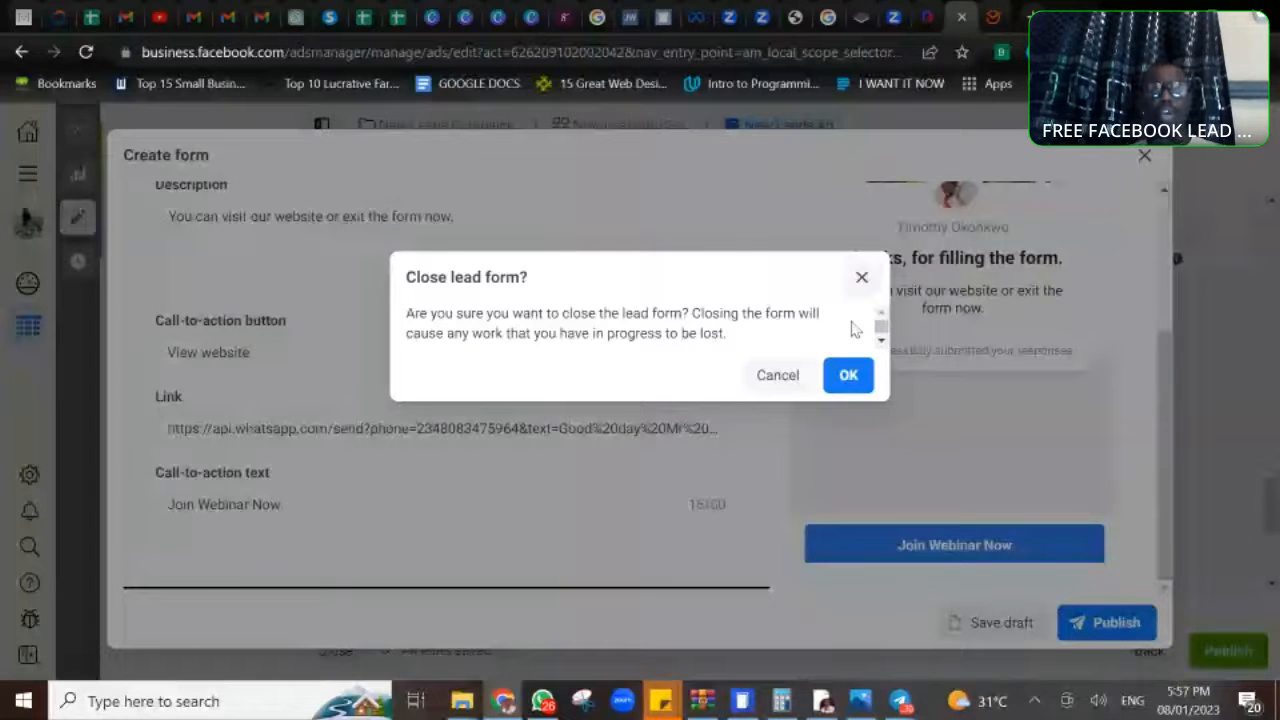
left_click(840, 378)
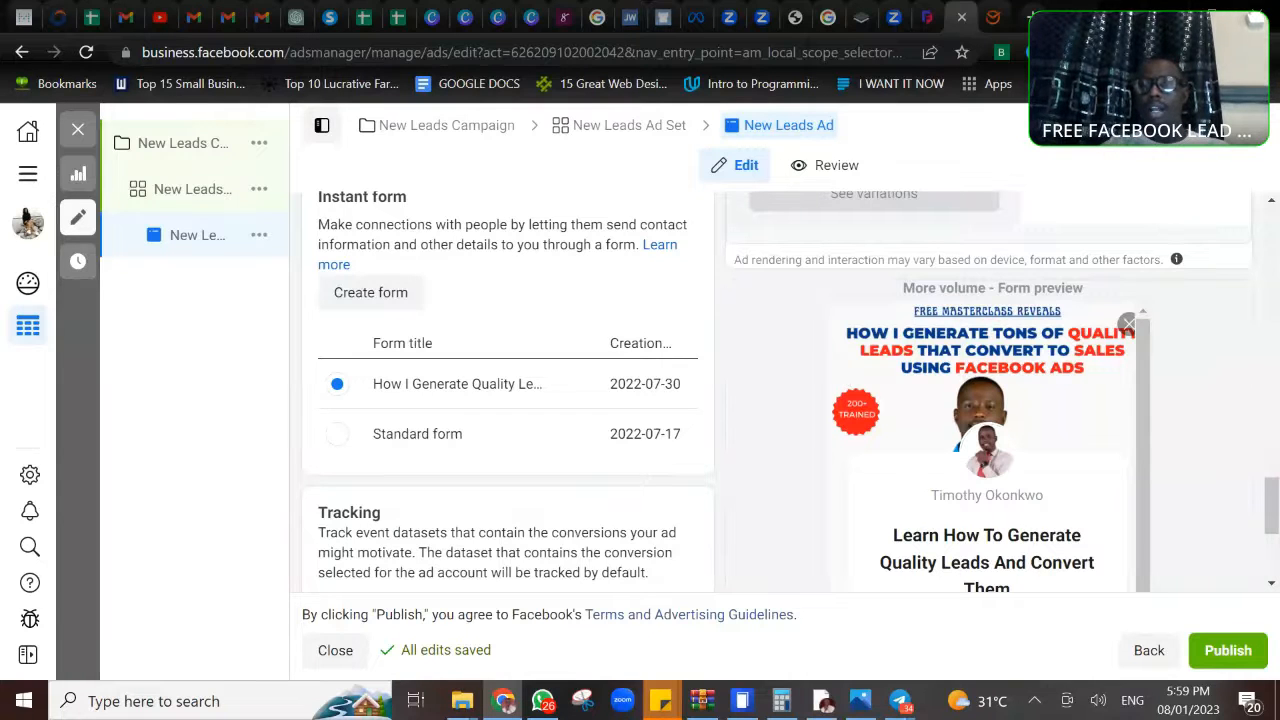
- Open the /blueprint page of the site owner's own website in a new browser tab
left_click(1032, 17)
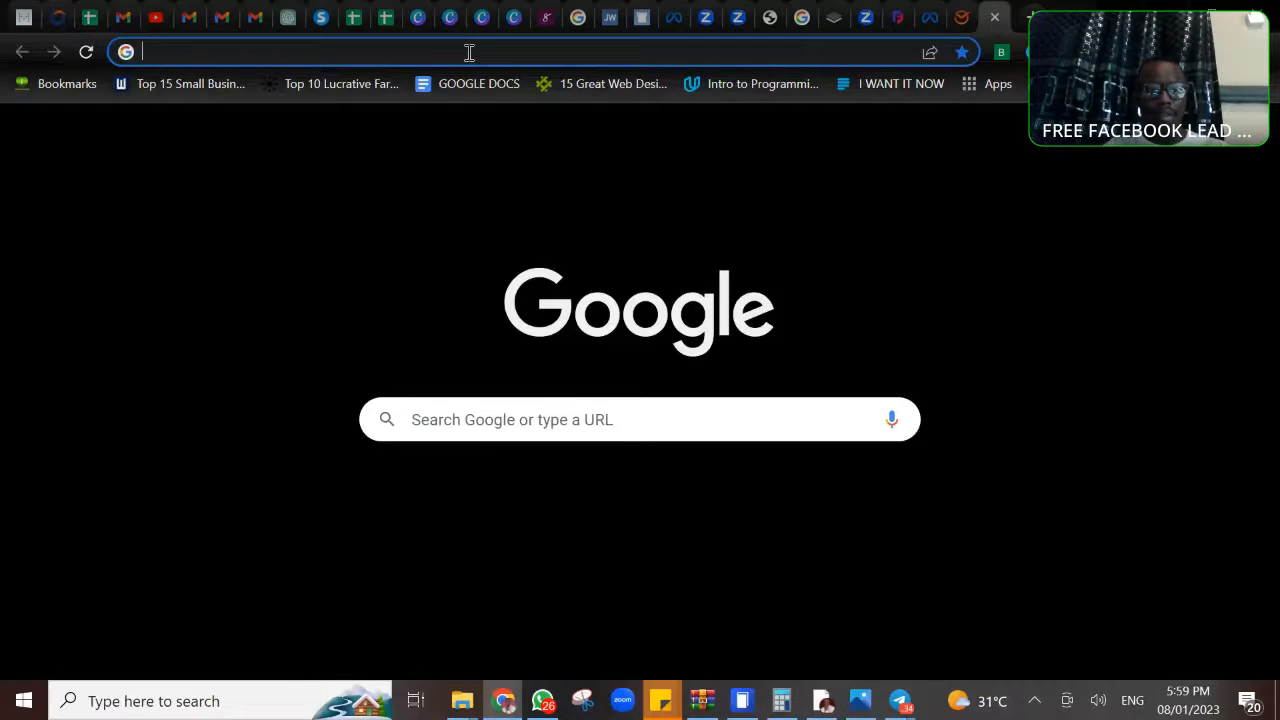
type("www.")
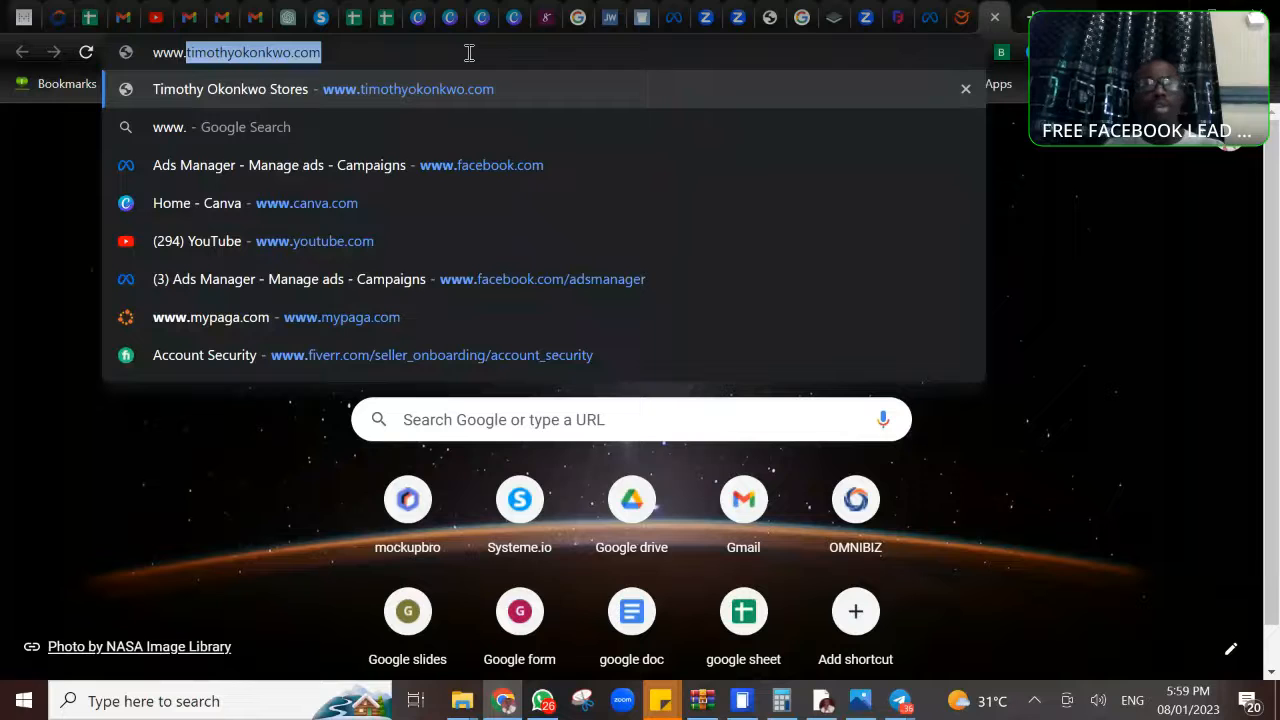
left_click(391, 57)
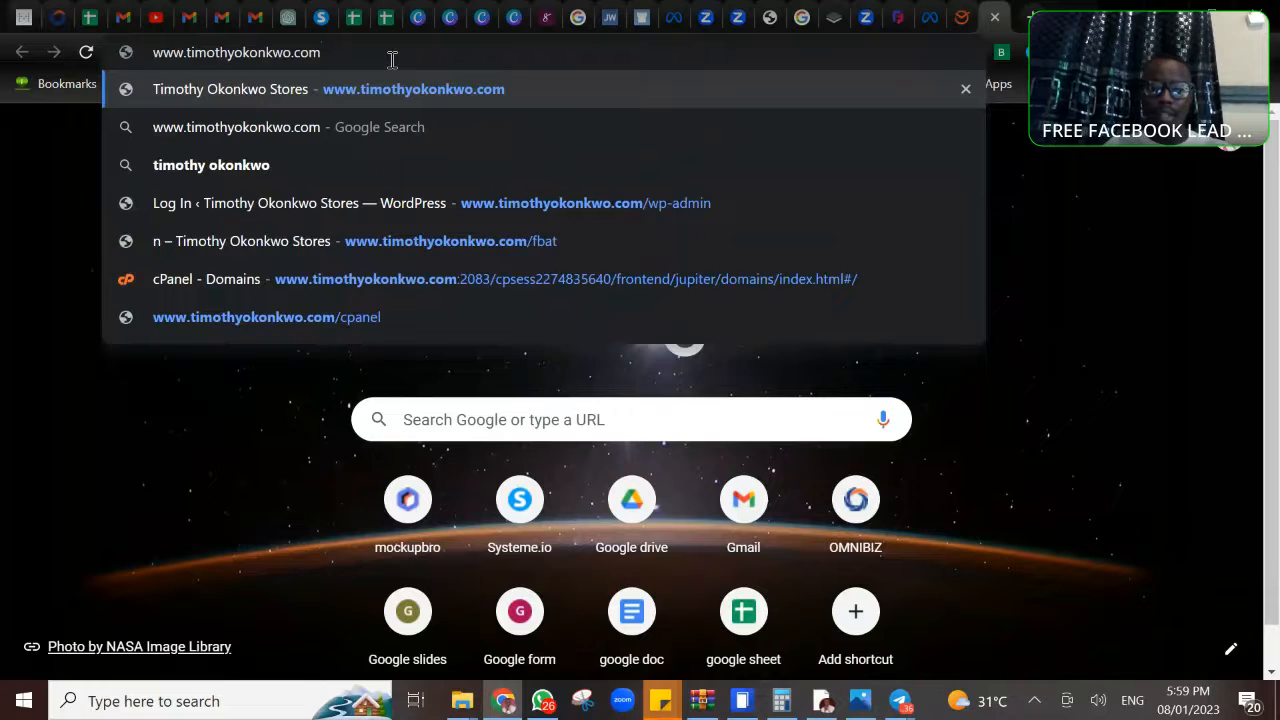
type("/blue")
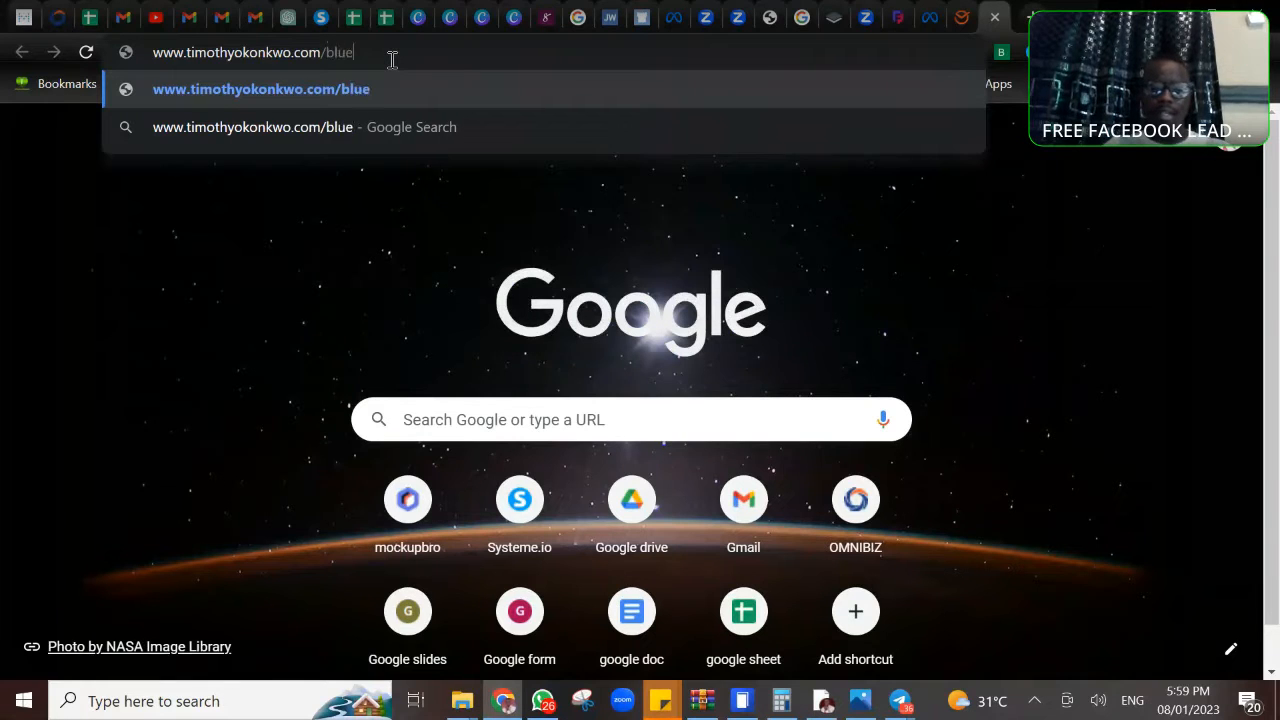
type("print")
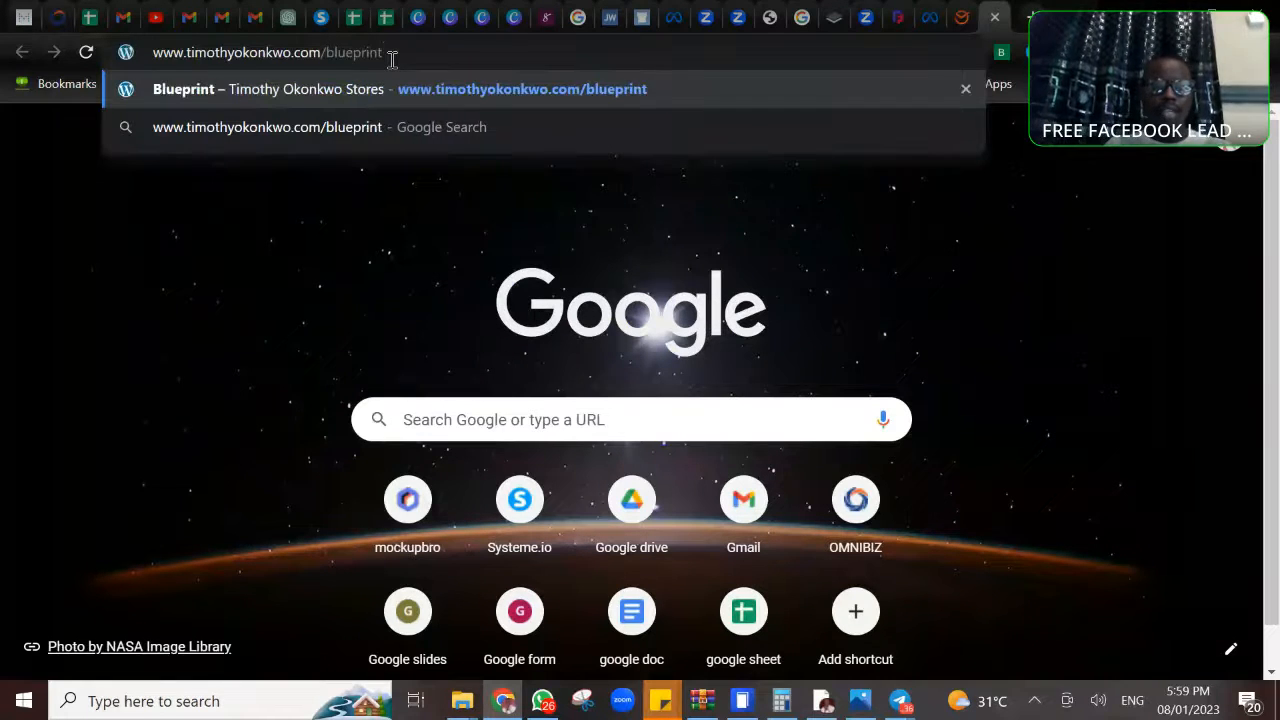
key("Return")
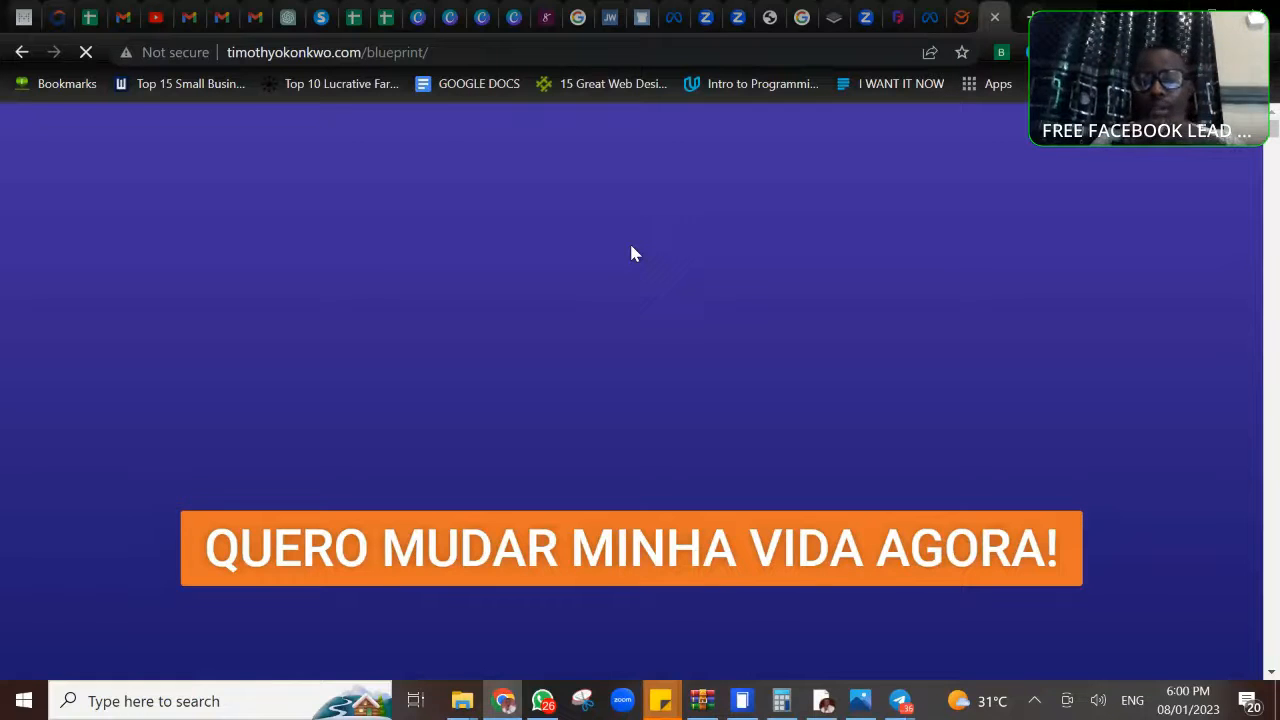
- Translate the blueprint sales page from Portuguese to English and dismiss the translation prompt
scroll(631, 246, "down", 5)
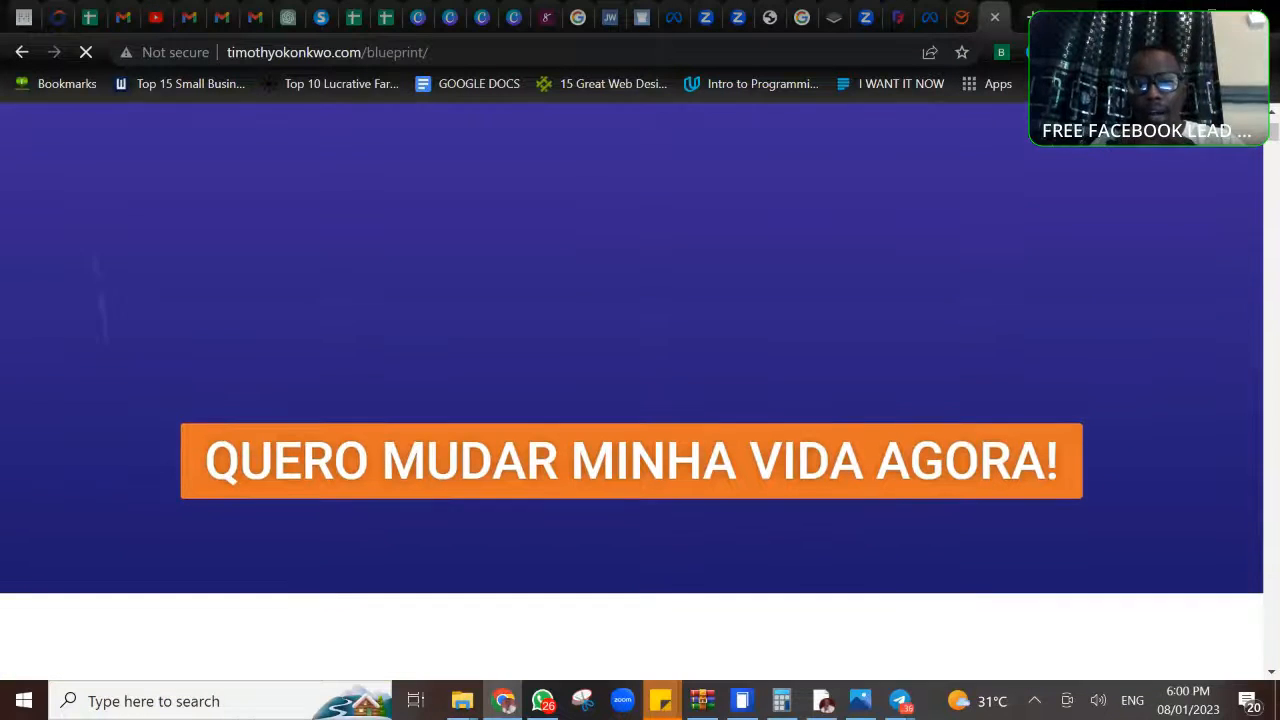
scroll(631, 246, "down", 2)
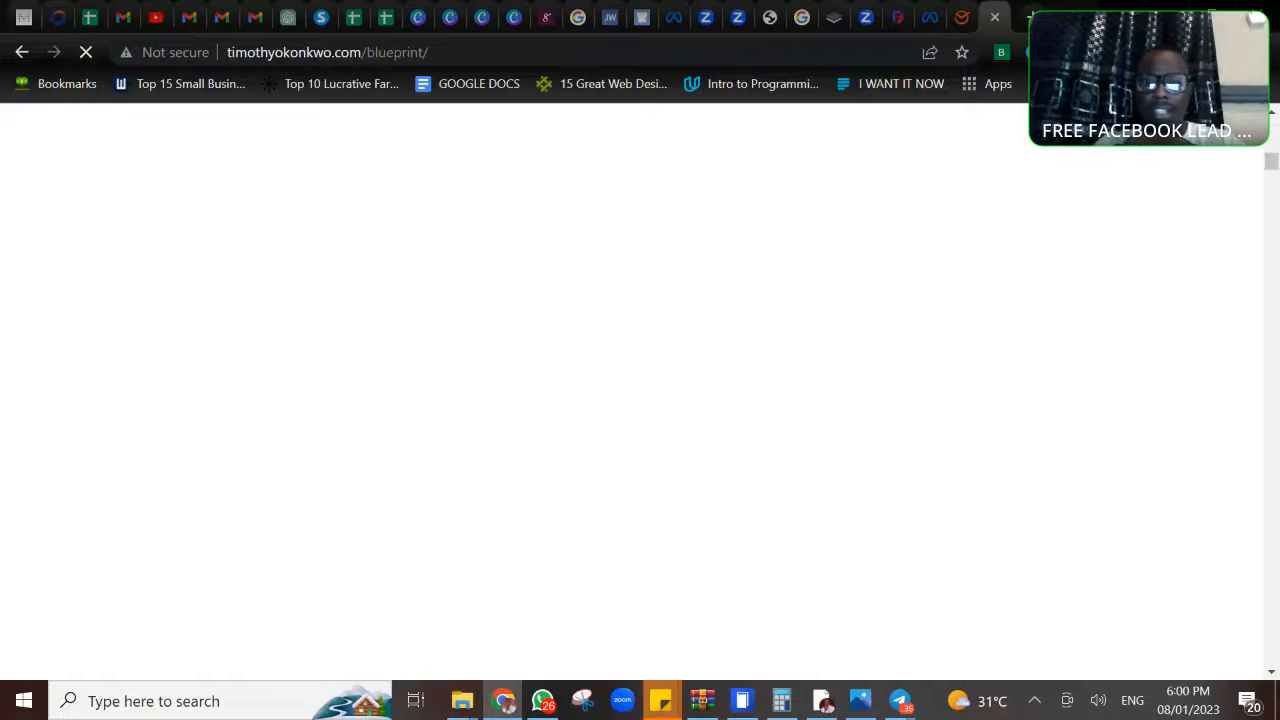
scroll(631, 392, "up", 7)
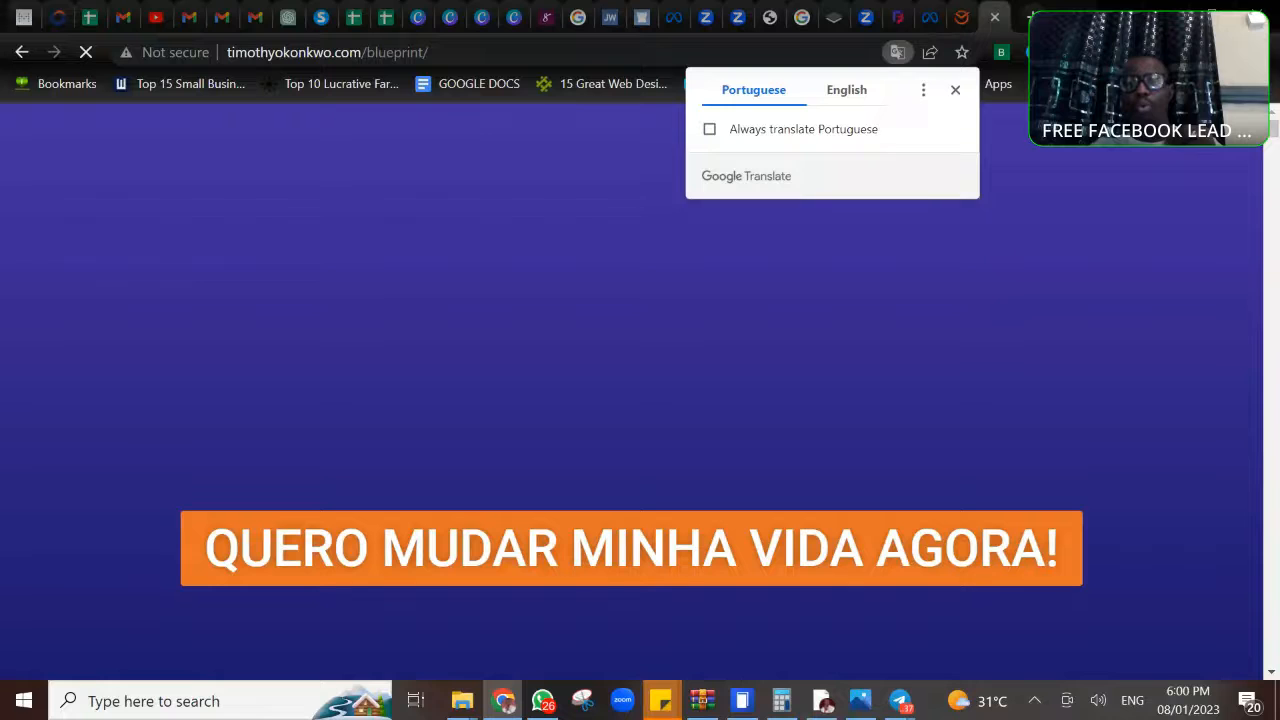
left_click(847, 91)
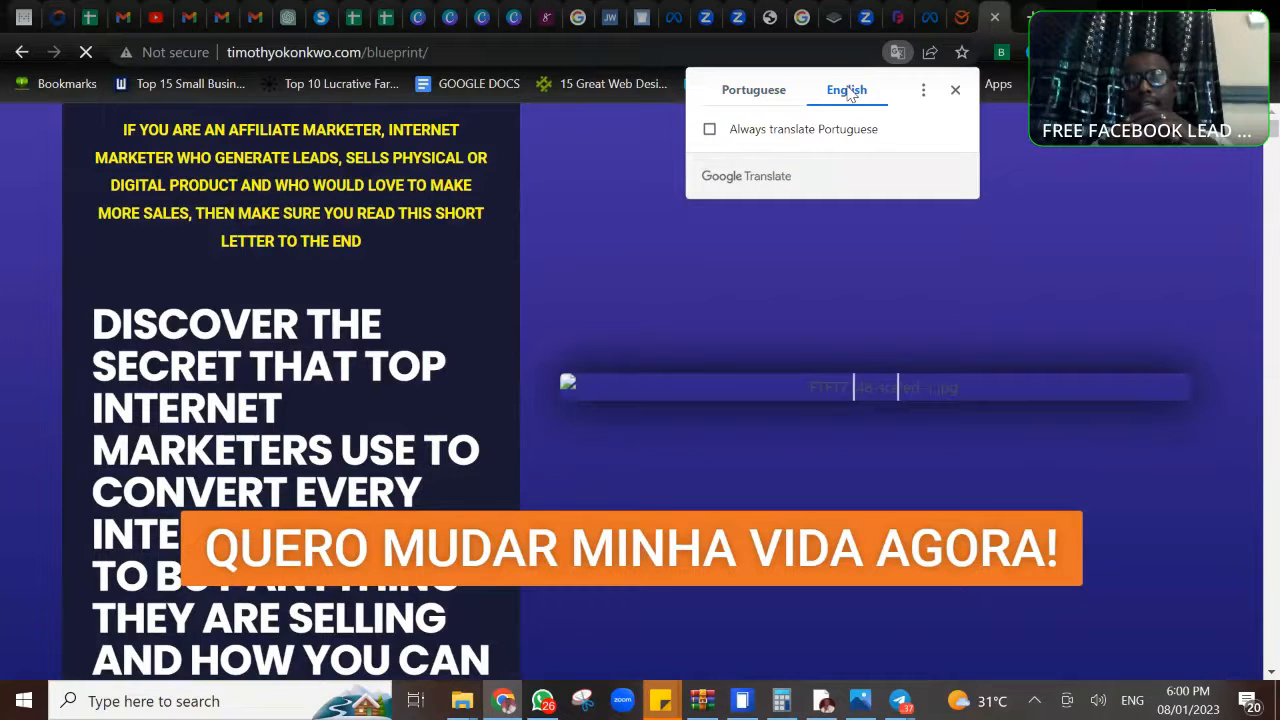
left_click(1138, 171)
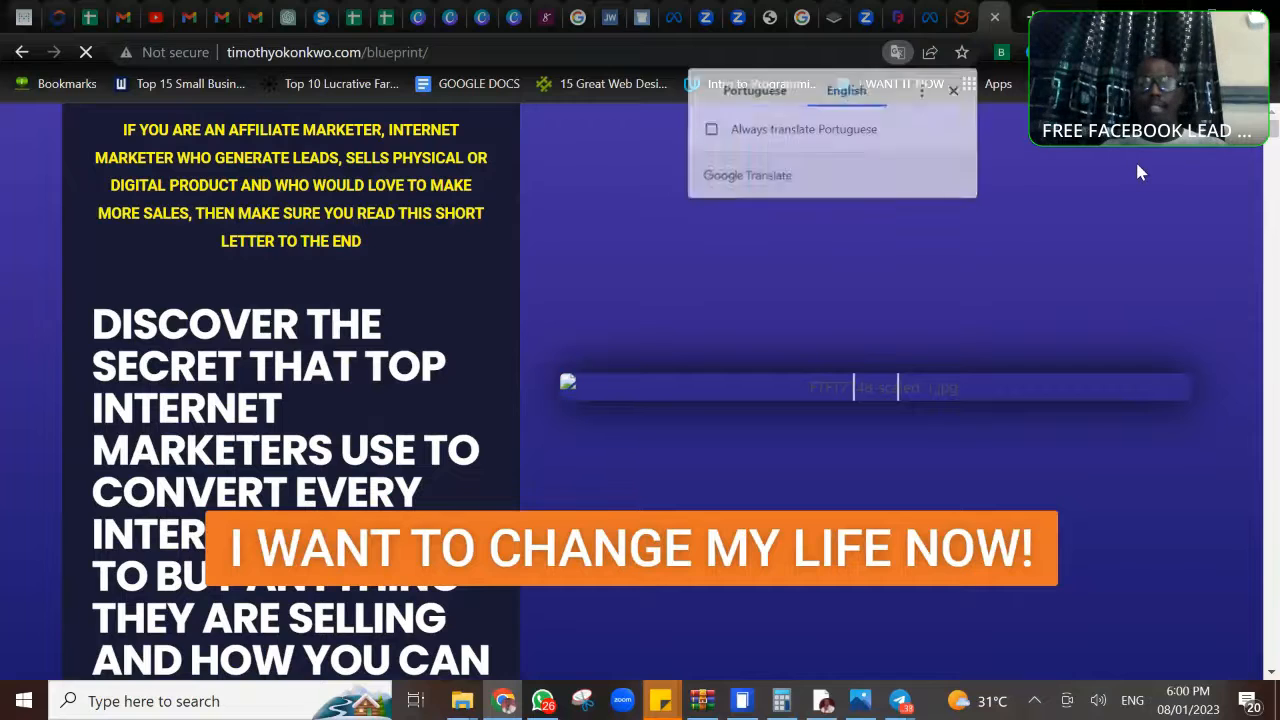
- Look over the opening section of the blueprint sales page and inspect its tracking with Facebook Pixel Helper
scroll(1138, 171, "down", 1)
scroll(1138, 171, "up", 1)
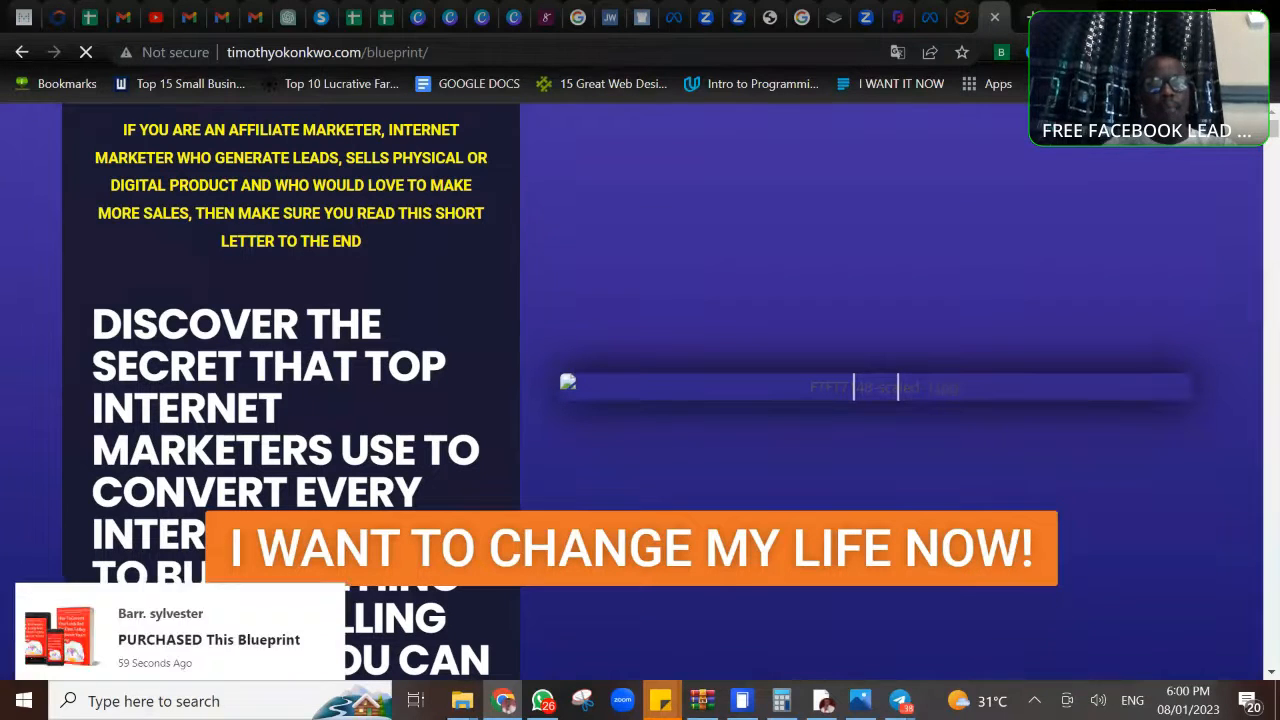
scroll(640, 390, "down", 1)
scroll(640, 390, "down", 1)
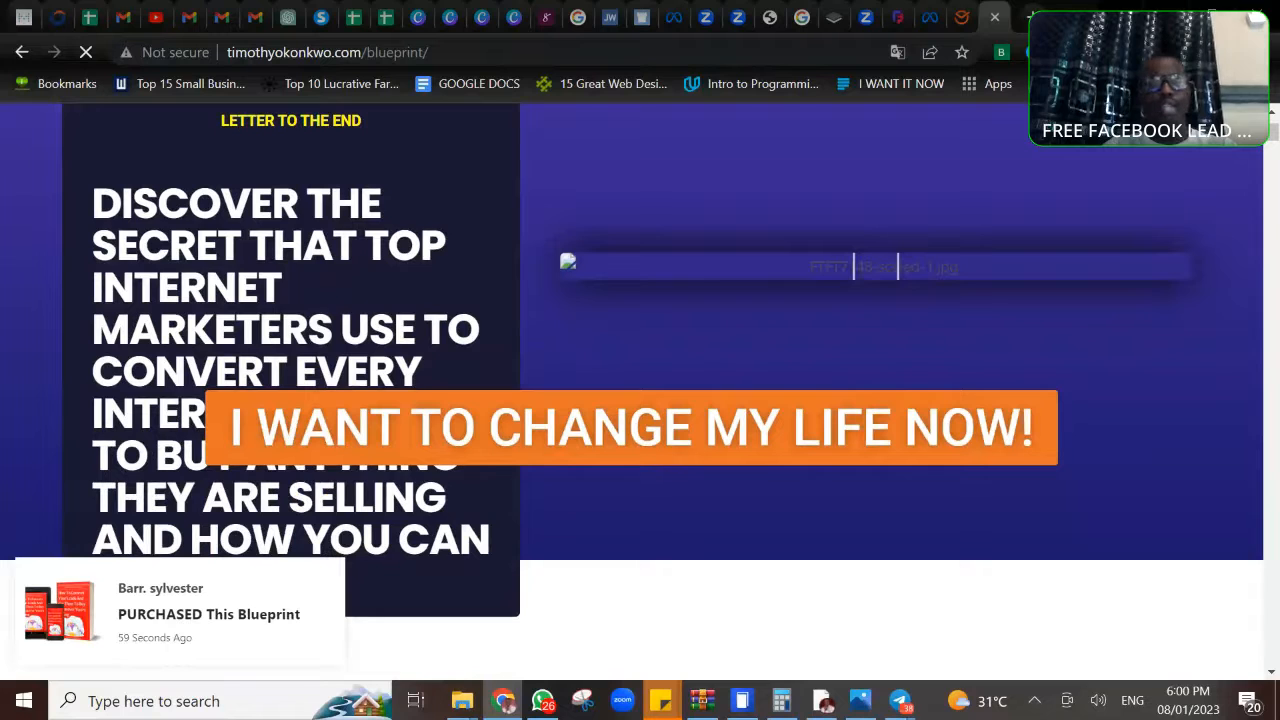
scroll(640, 390, "down", 1)
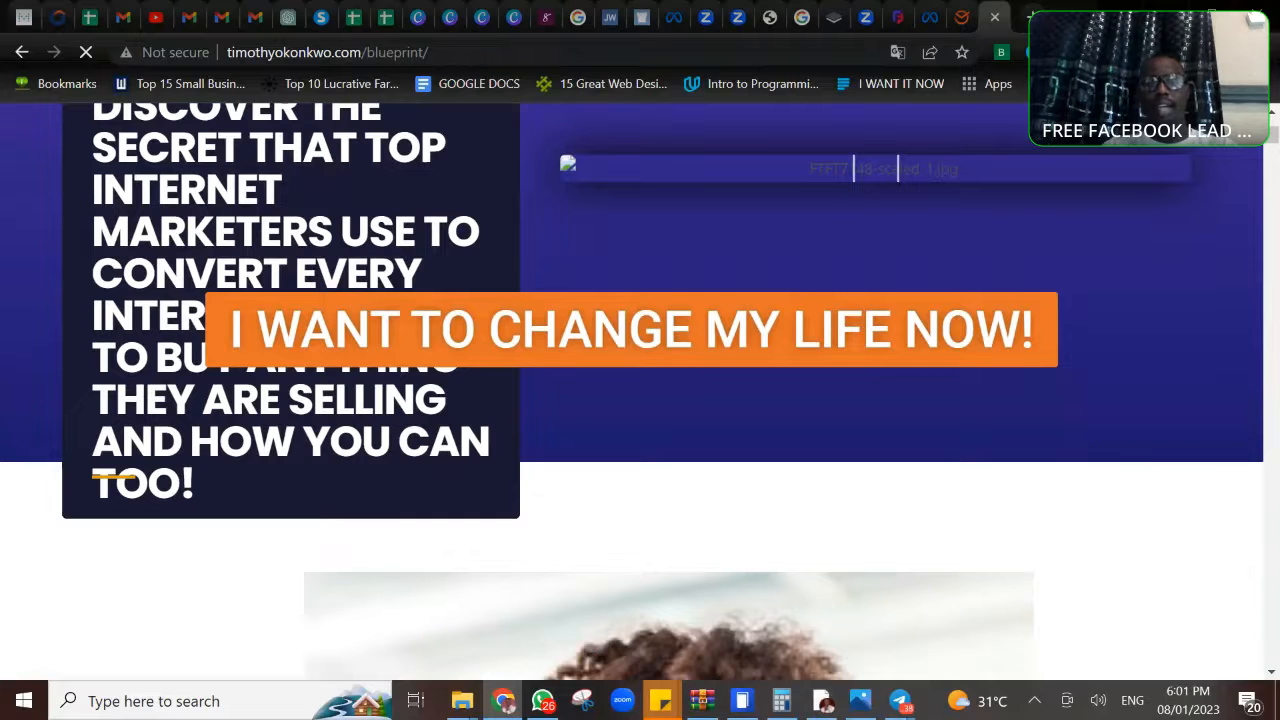
scroll(640, 390, "up", 1)
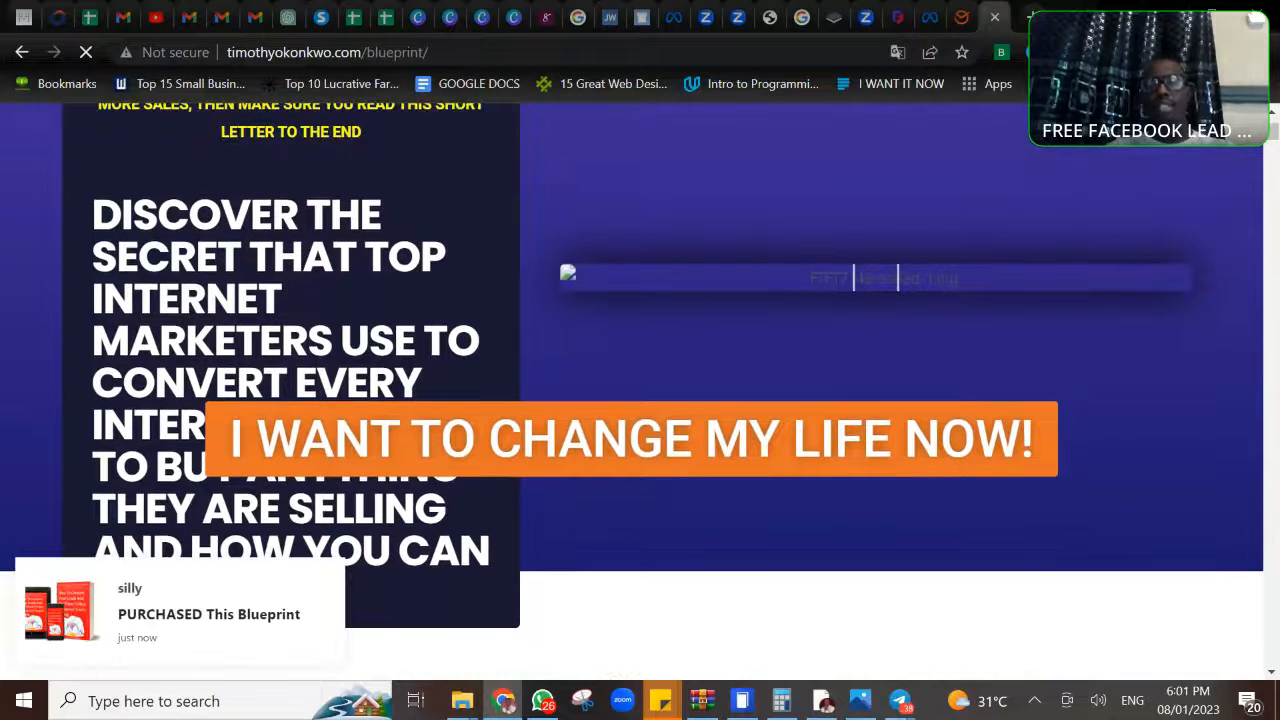
scroll(640, 390, "up", 1)
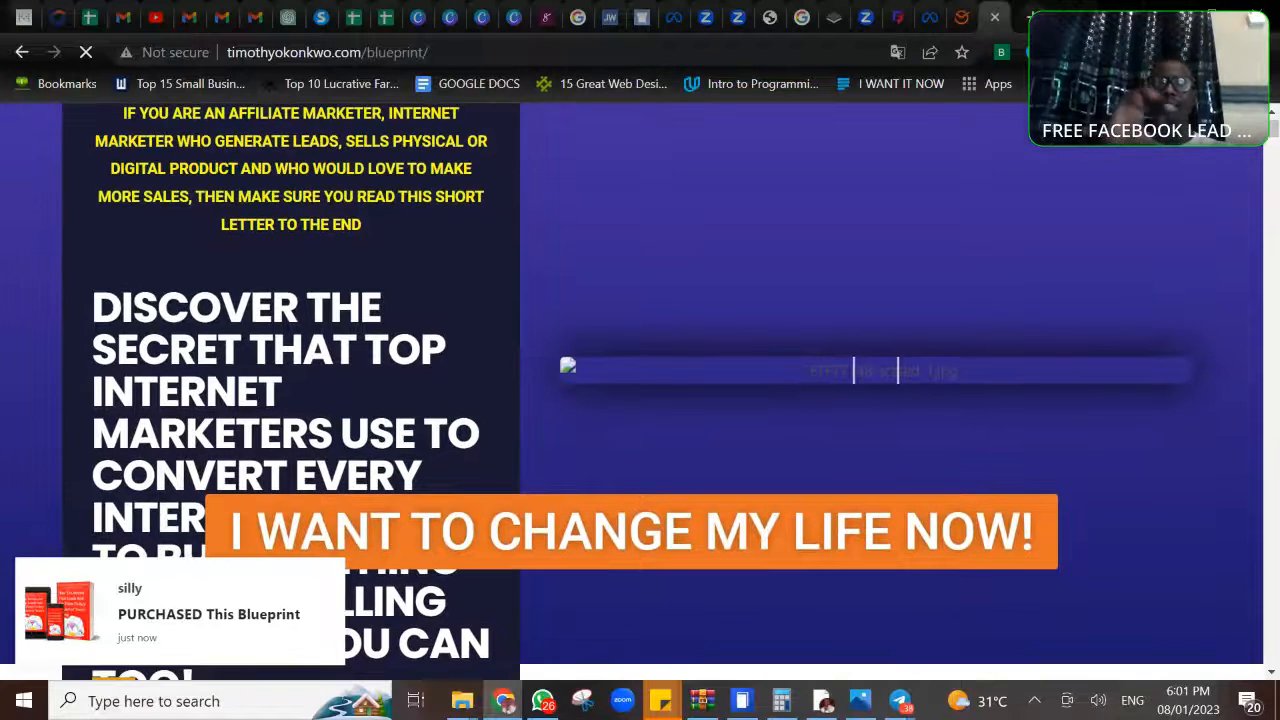
scroll(640, 390, "up", 1)
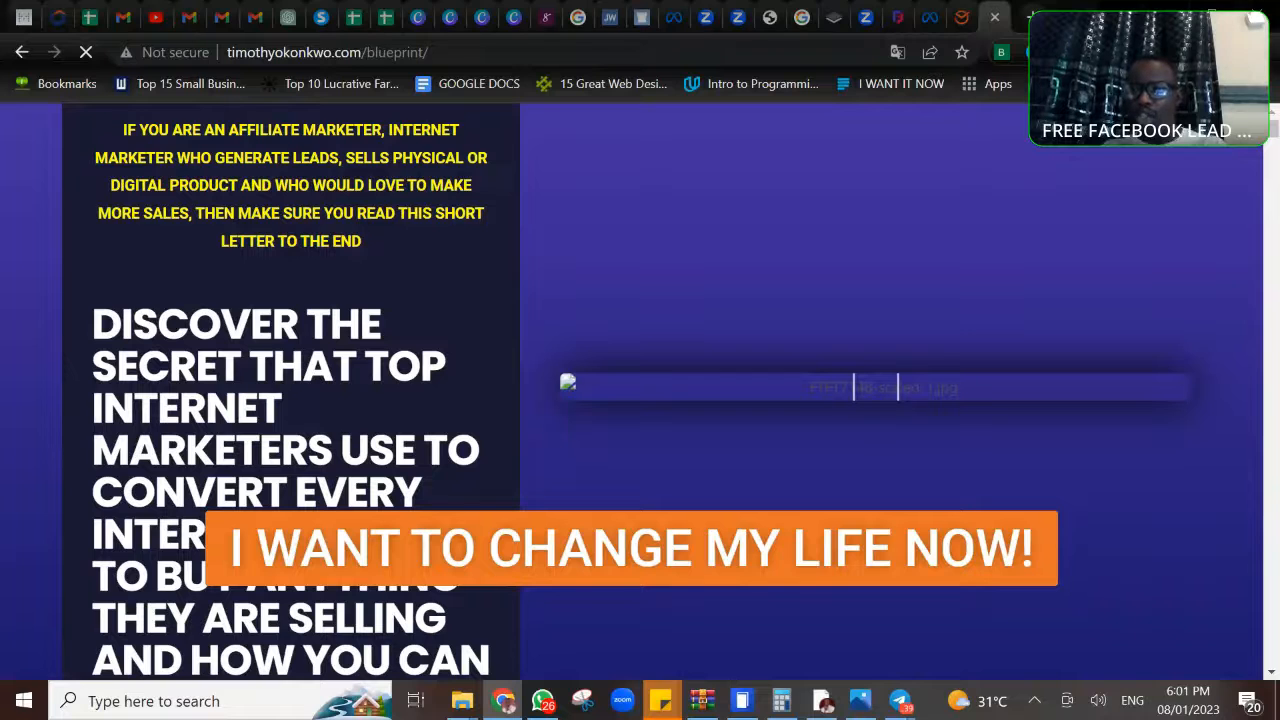
left_click(1065, 52)
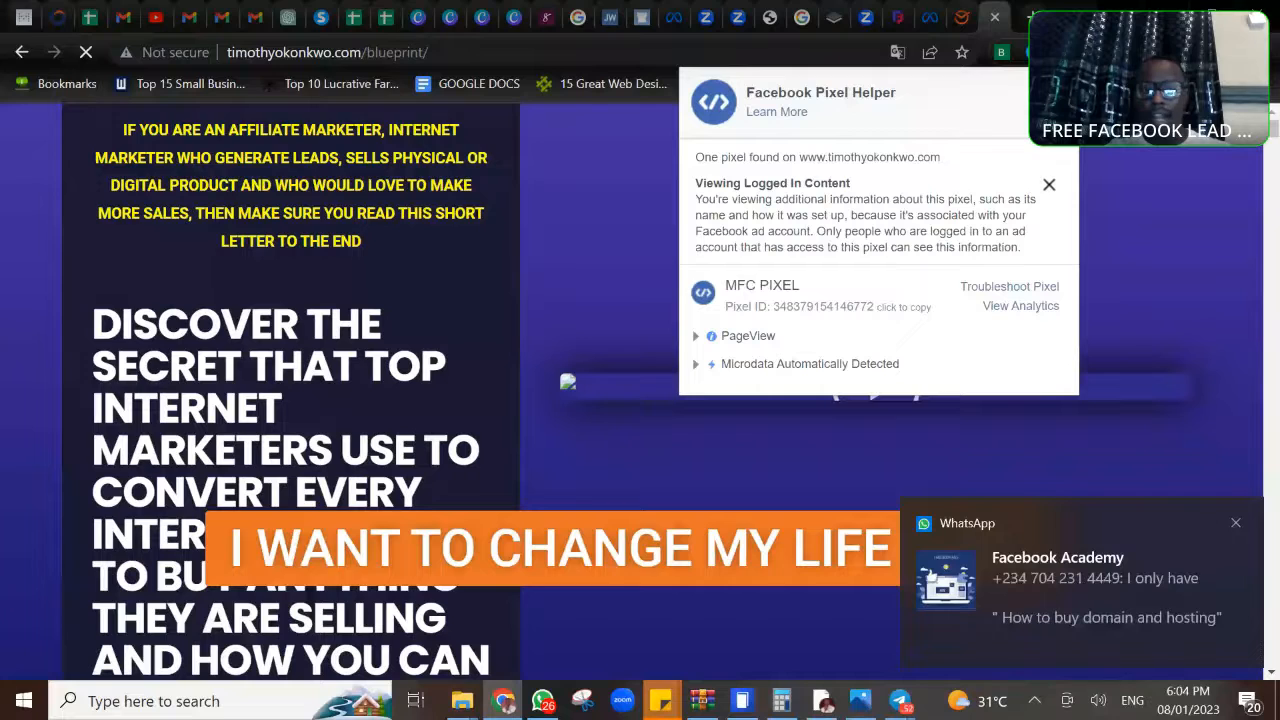
left_click(828, 703)
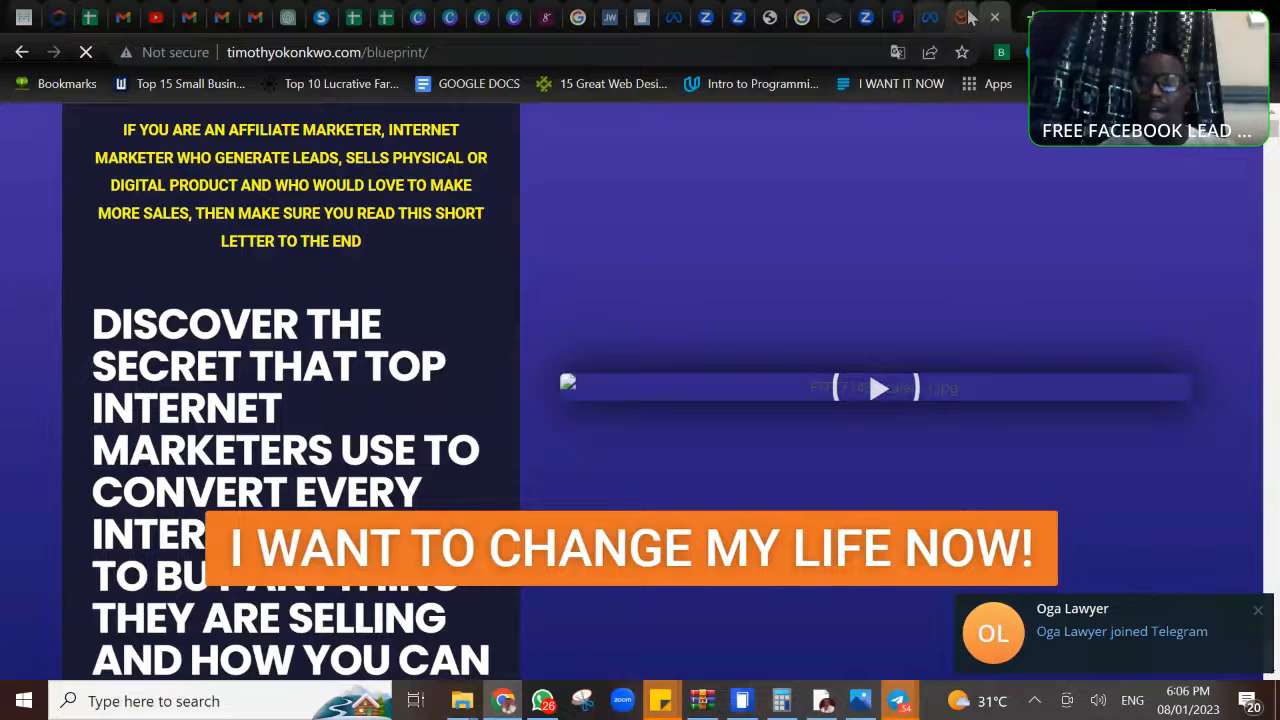
- Search Google in a new browser tab for "how much is N5000 in kenya shillings"
left_click(1022, 17)
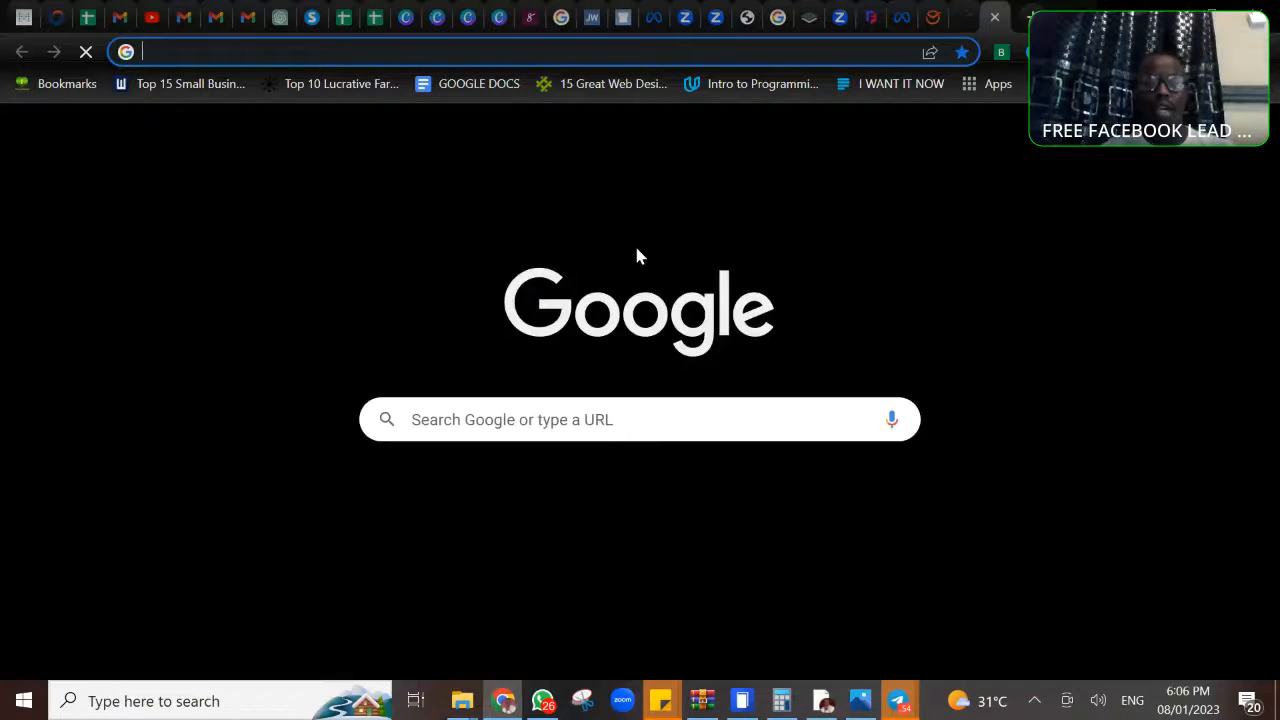
left_click(591, 424)
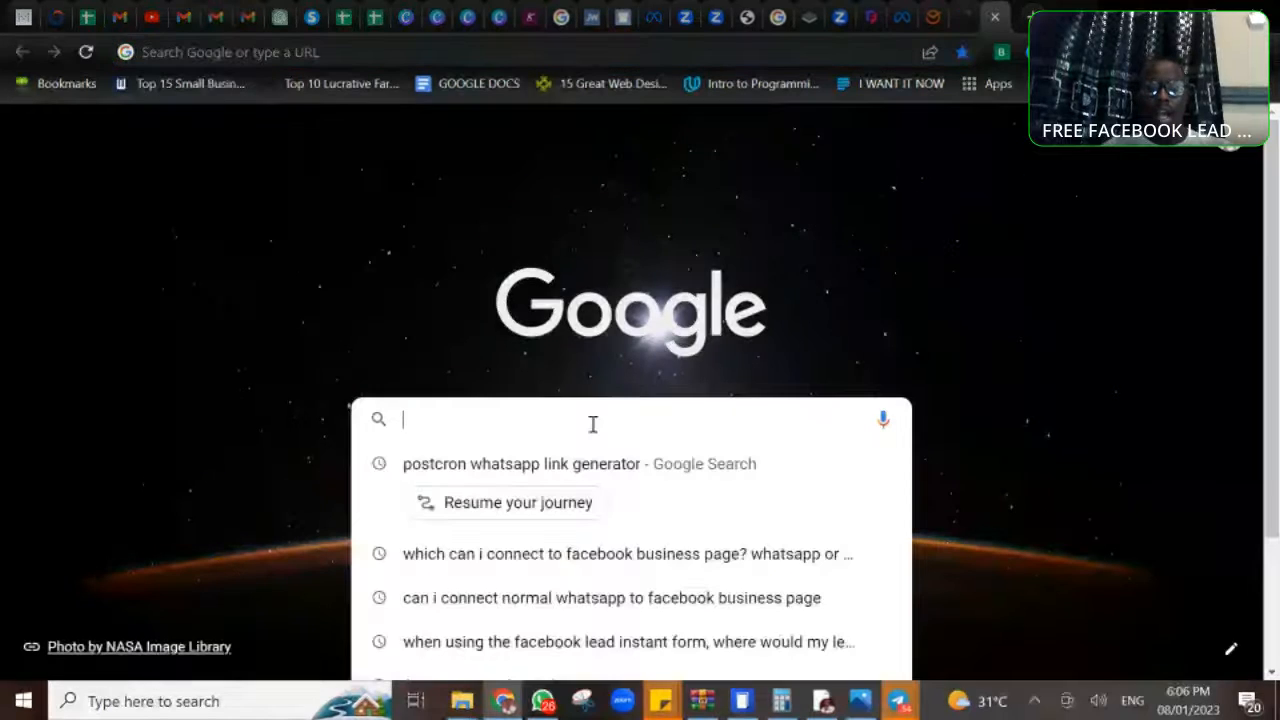
type("how much is")
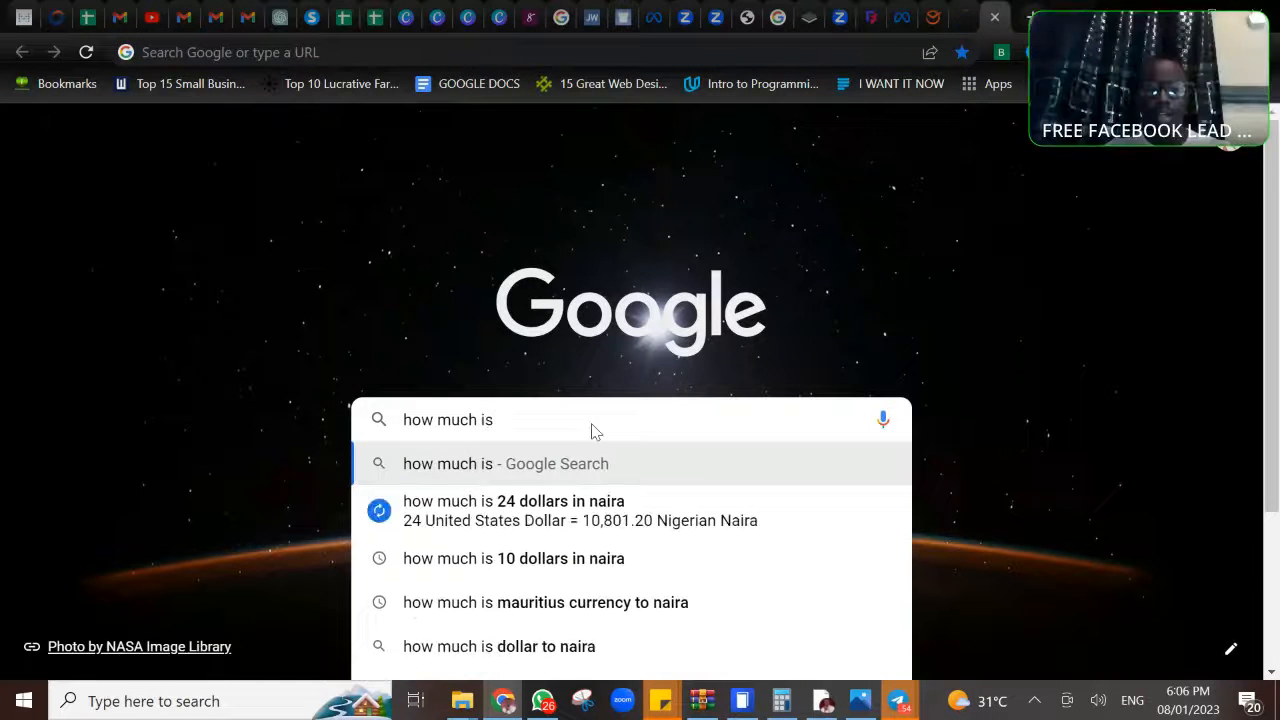
type(" N")
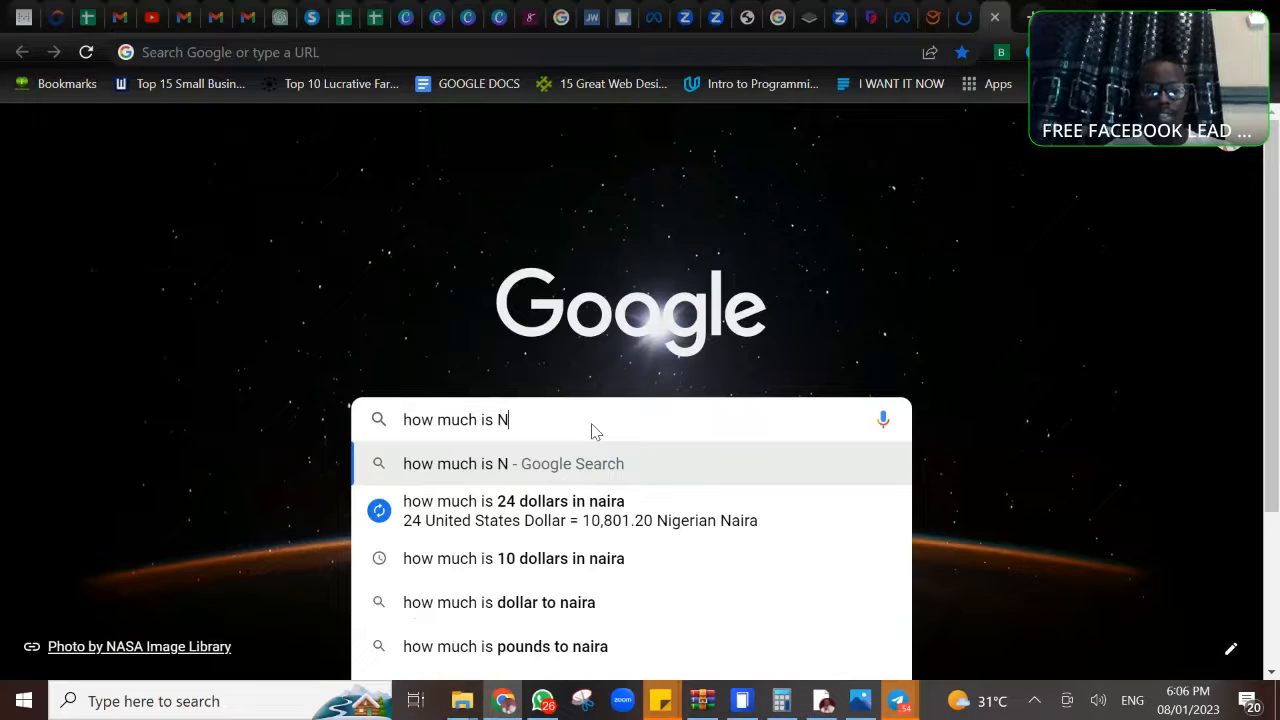
type("5000")
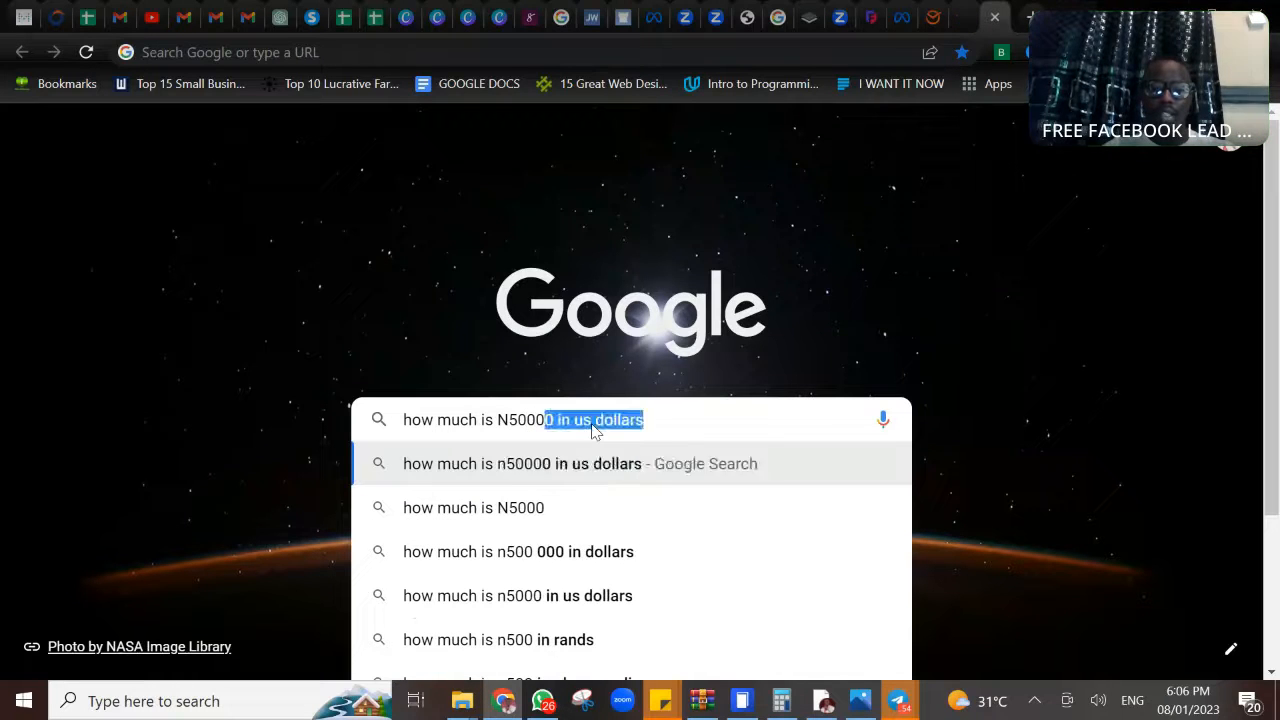
type(" in kenya")
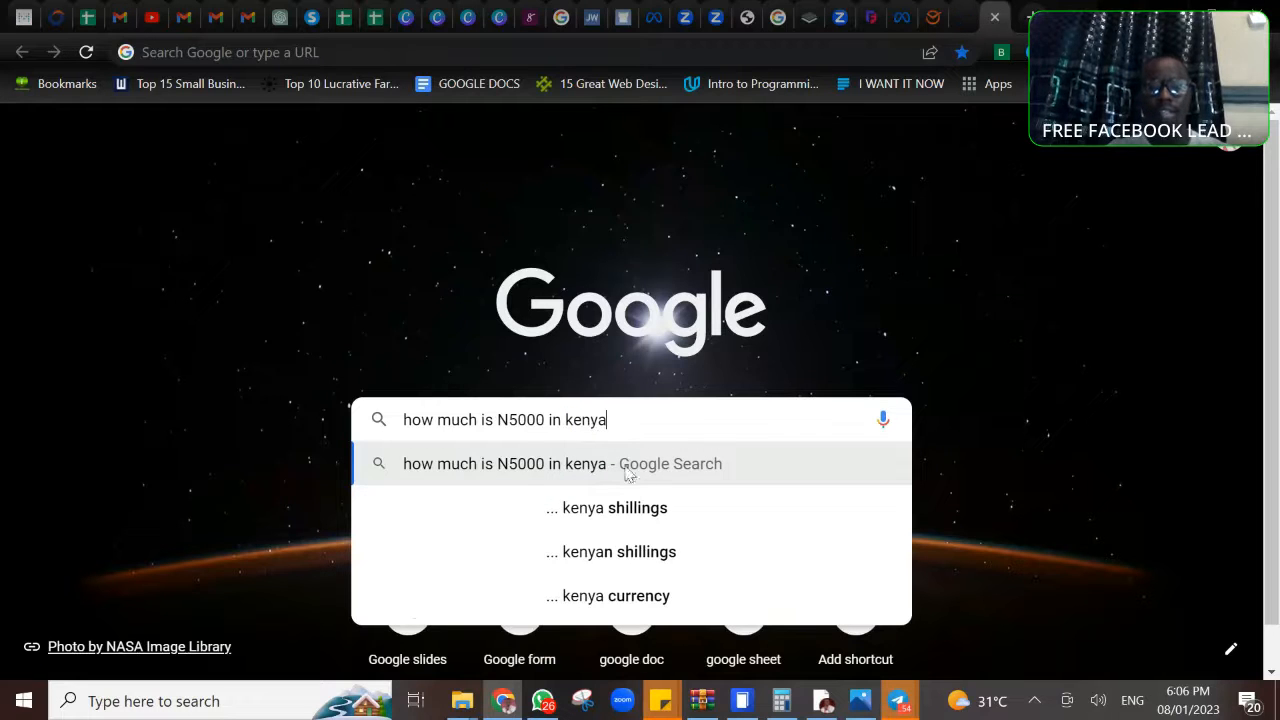
left_click(640, 508)
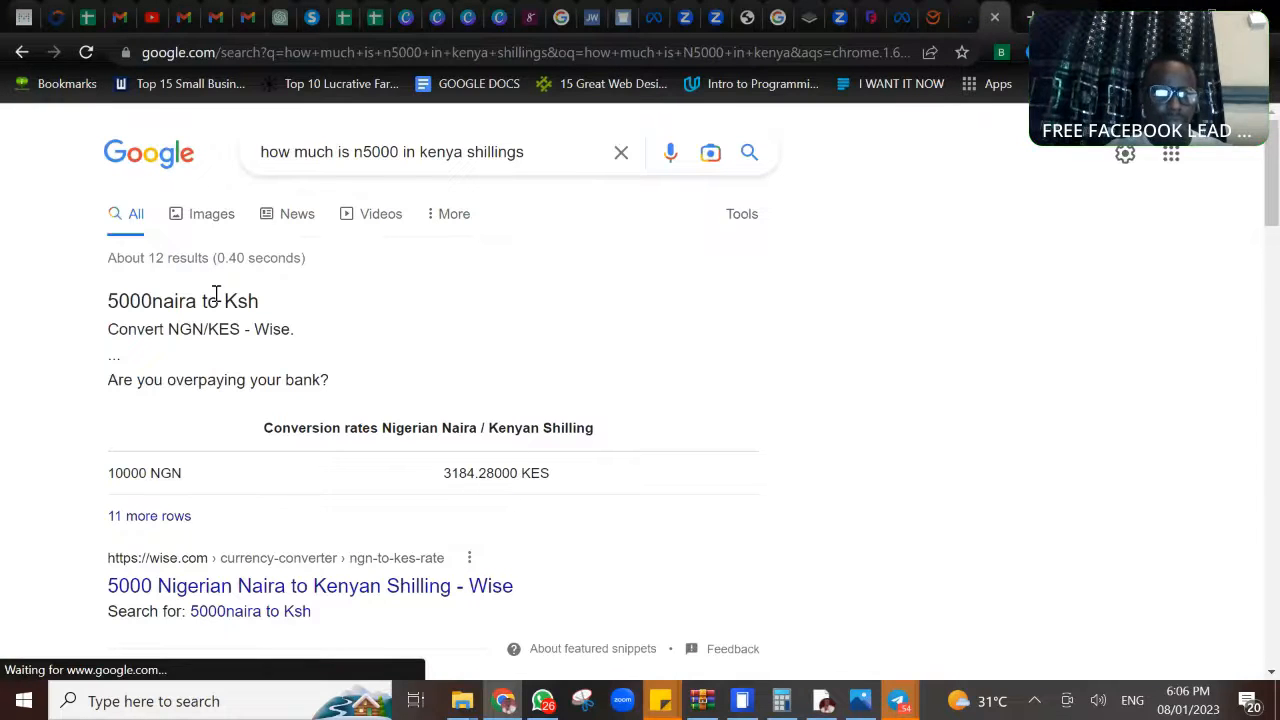
- Reword the search query by separating the n from 5000 and adding the currency word "nAIRA" after the amount
left_click(365, 153)
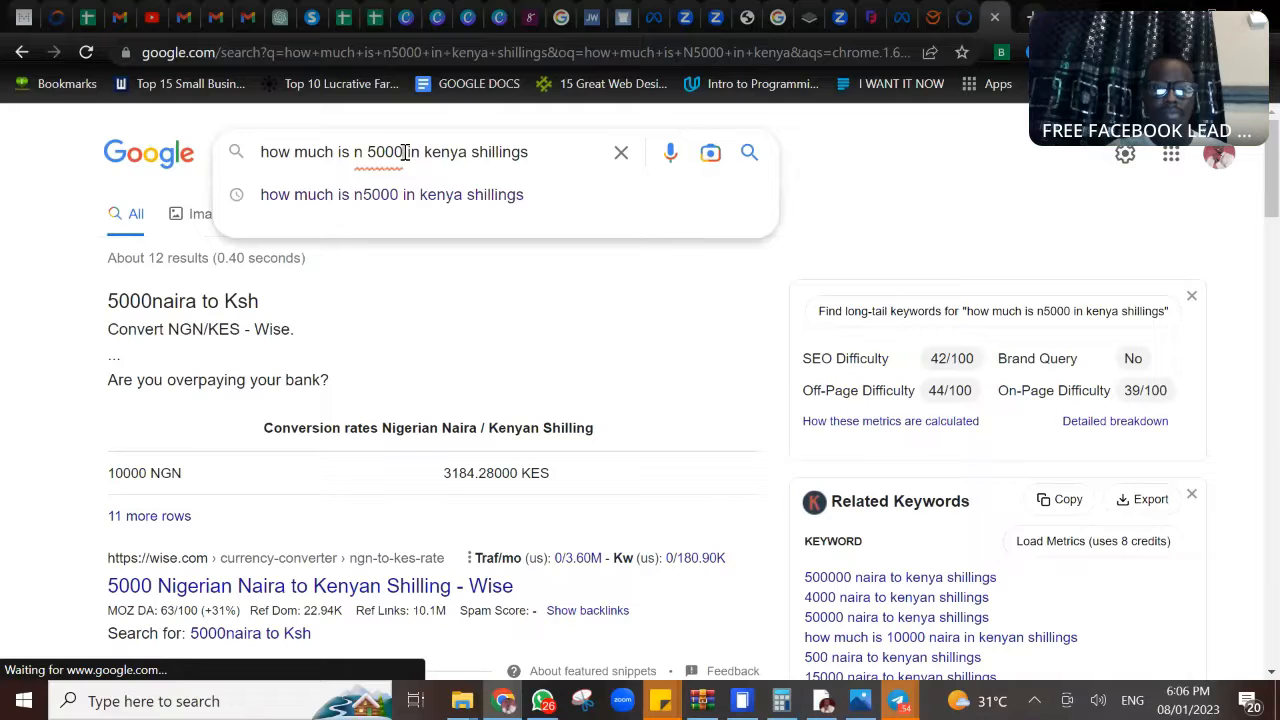
left_click(405, 152)
type("nAIR")
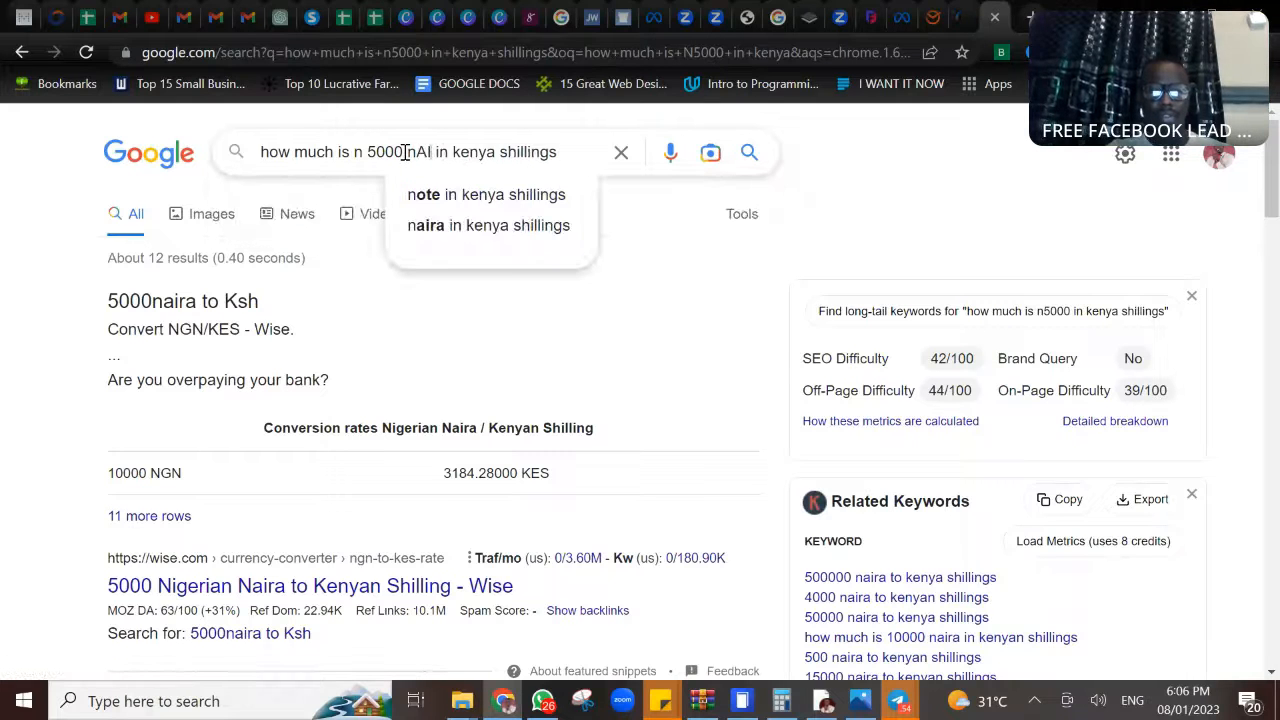
type("A")
left_click(405, 152)
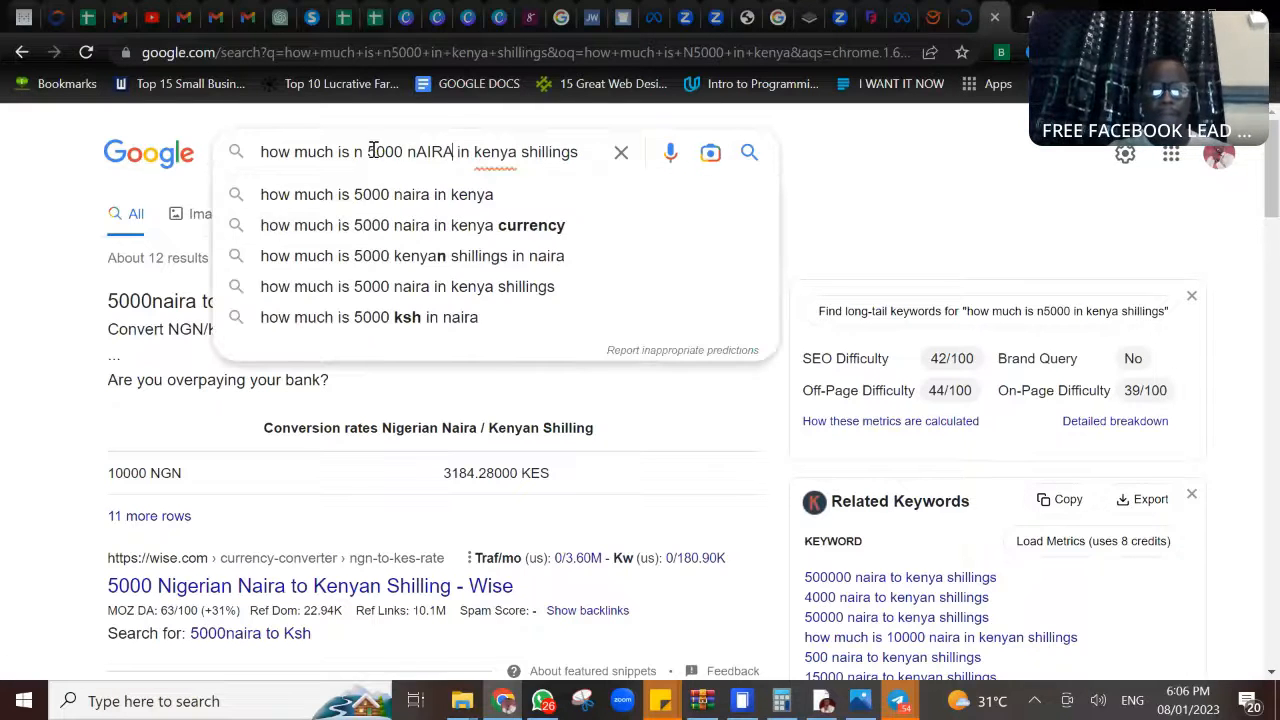